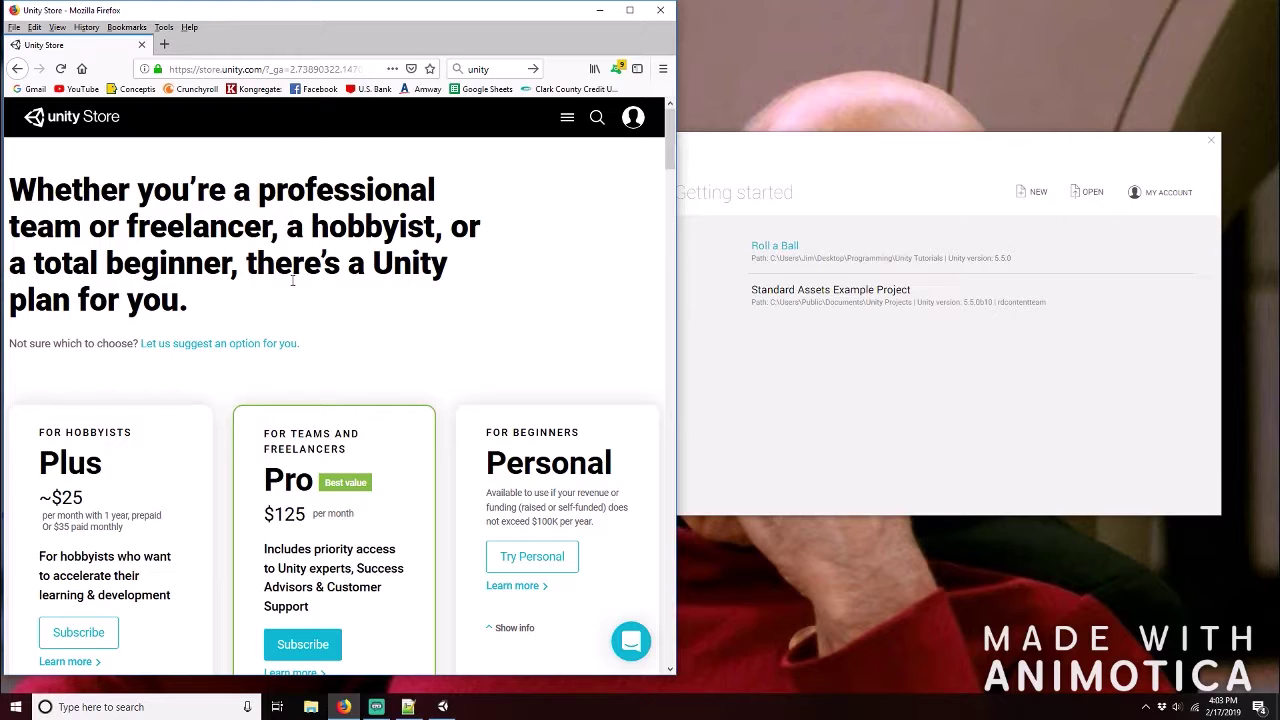
# Open the details of the Personal plan for beginners and continue to its Get Started download page.
pyautogui.moveTo(672, 147)
pyautogui.mouseDown()
pyautogui.moveTo(677, 302)
pyautogui.moveTo(673, 130)
pyautogui.mouseUp()
pyautogui.moveTo(669, 165); pyautogui.dragTo(672, 184)
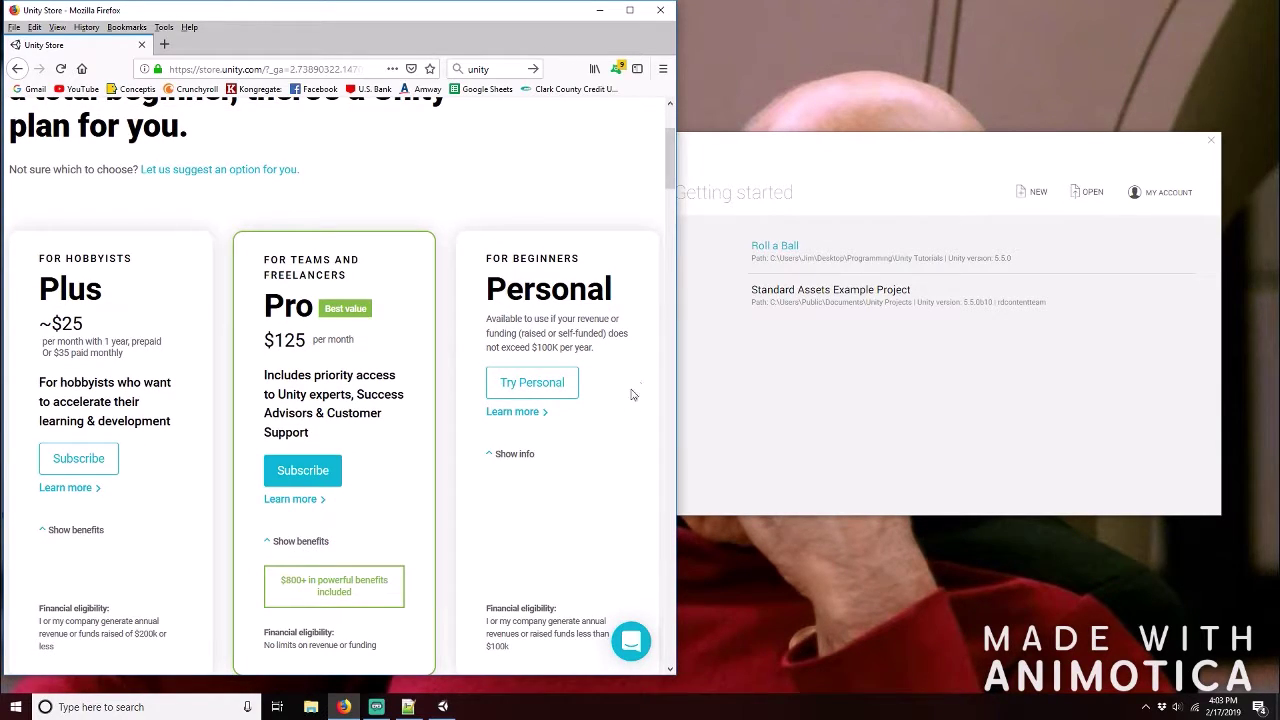
pyautogui.click(534, 419)
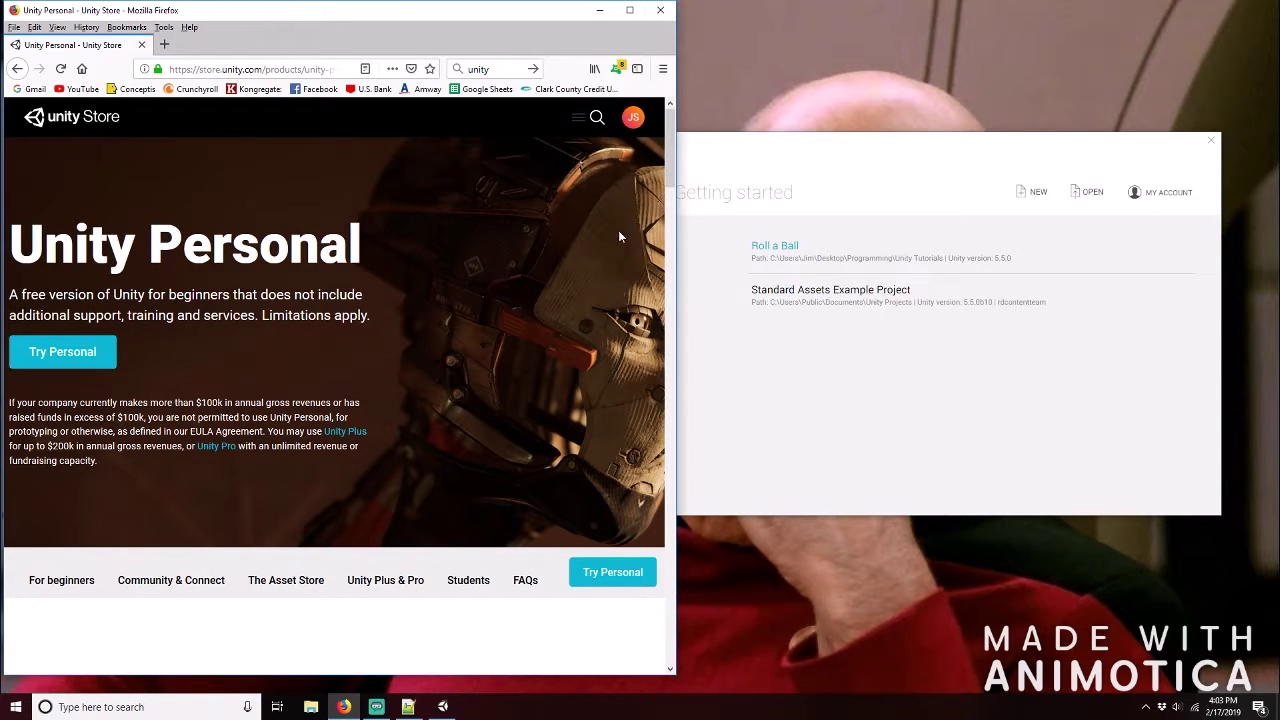
pyautogui.moveTo(669, 182); pyautogui.dragTo(697, 172)
pyautogui.click(630, 400)
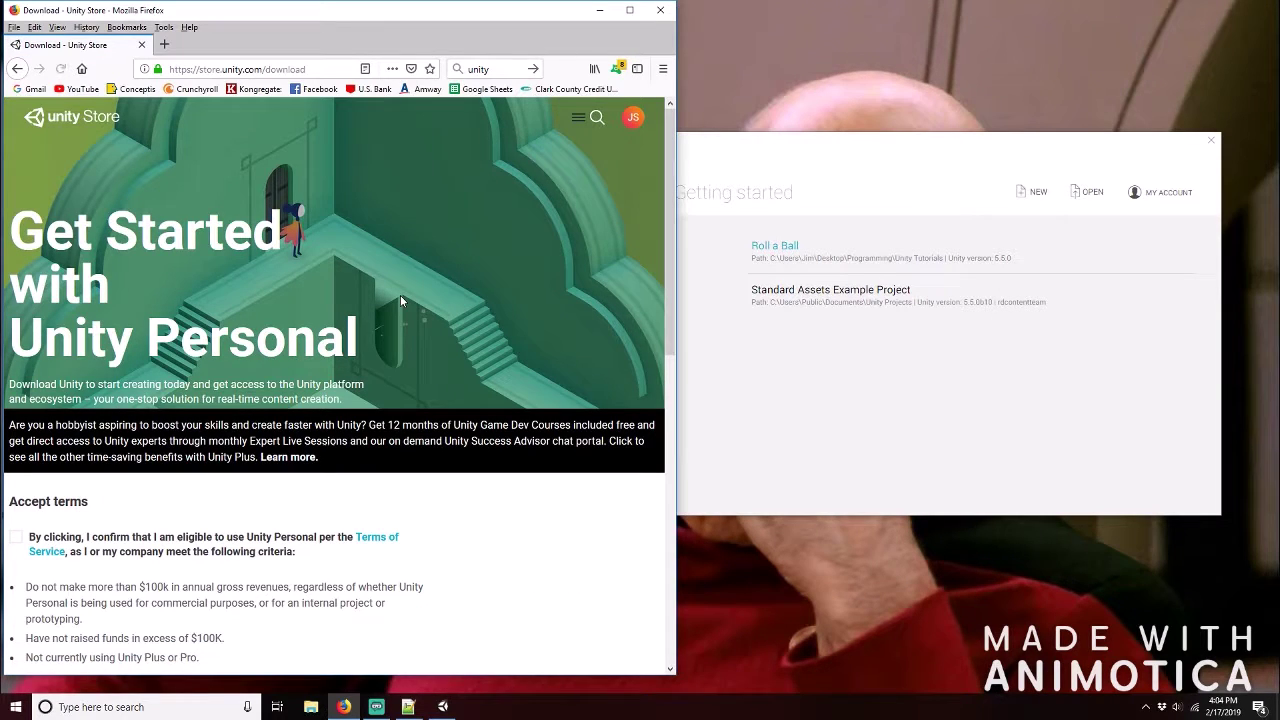
# Confirm eligibility for Unity Personal under the Terms of Service on the download page.
pyautogui.scroll(-1, 386, 420)
pyautogui.scroll(-3, 383, 418)
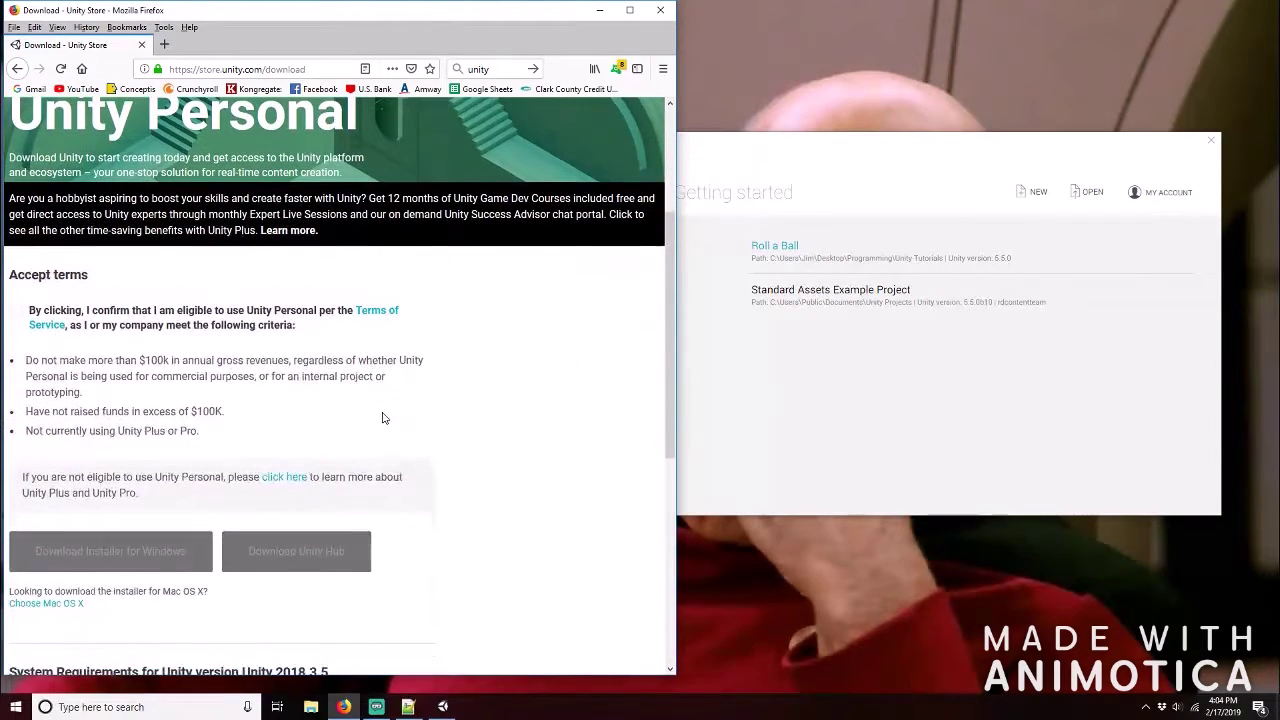
pyautogui.click(16, 311)
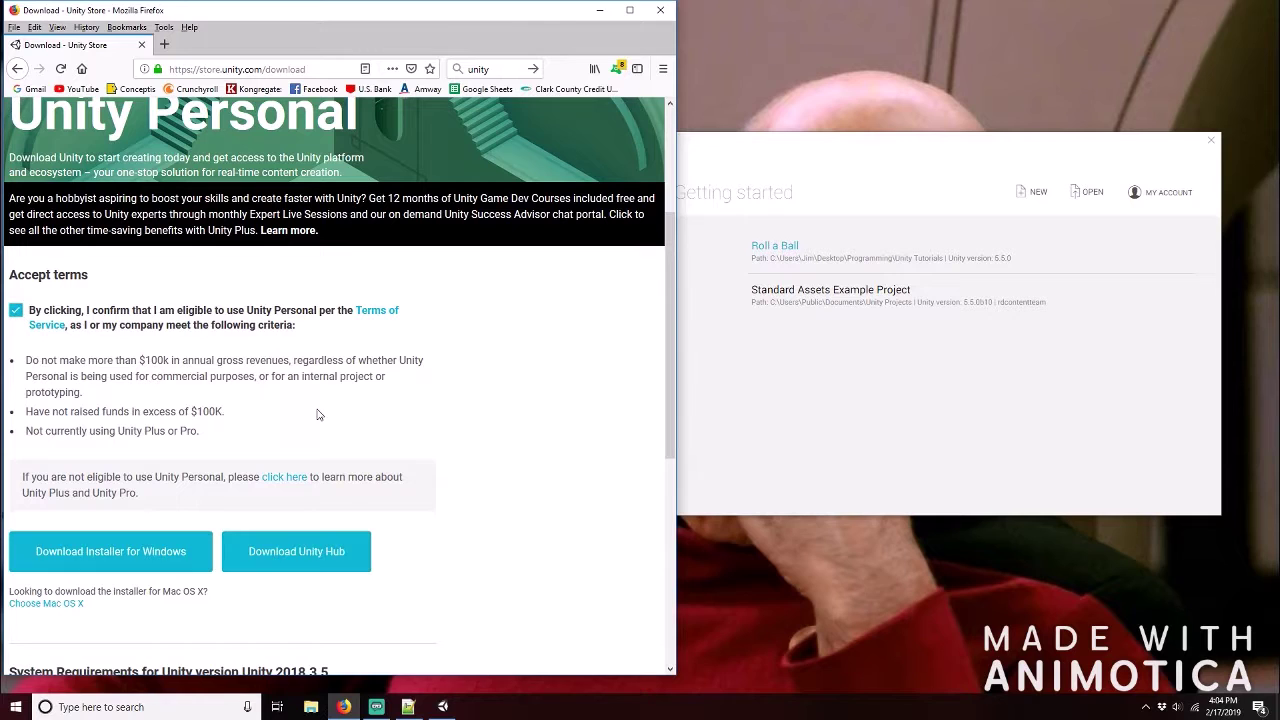
# Review the download page's eligibility criteria, installer choices, system requirements and resource links.
pyautogui.scroll(-3, 318, 414)
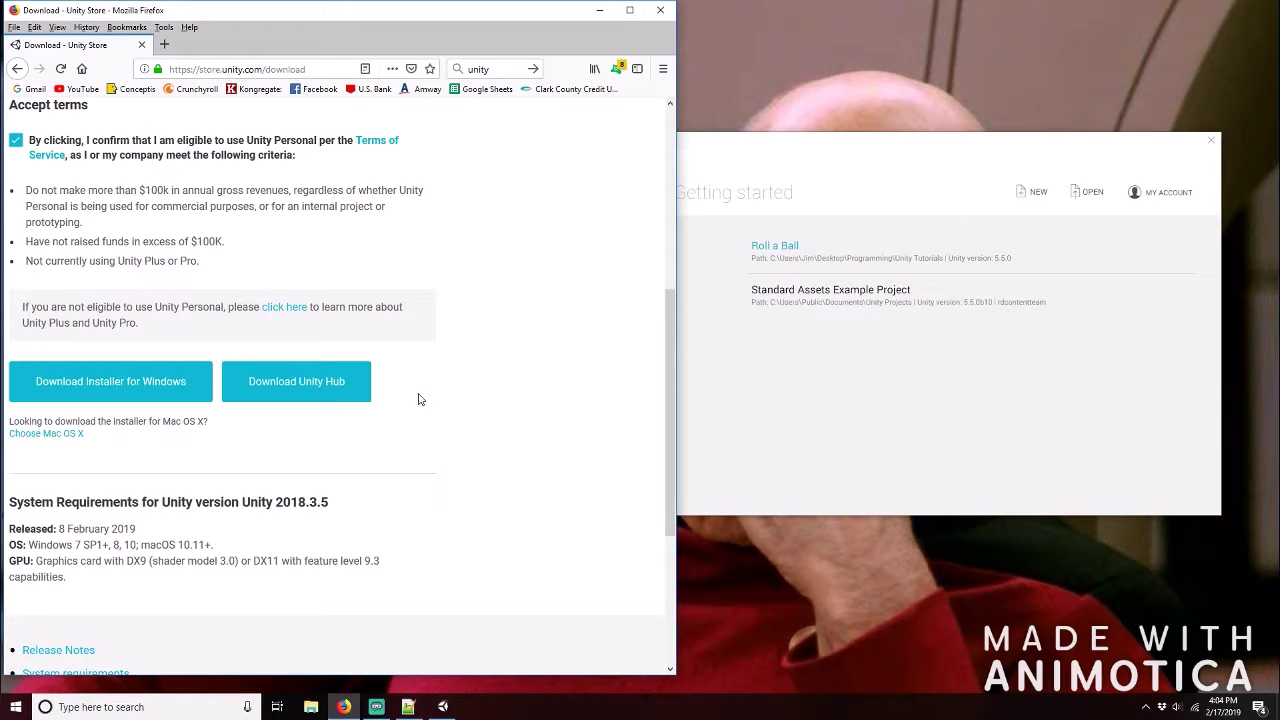
pyautogui.scroll(2, 420, 412)
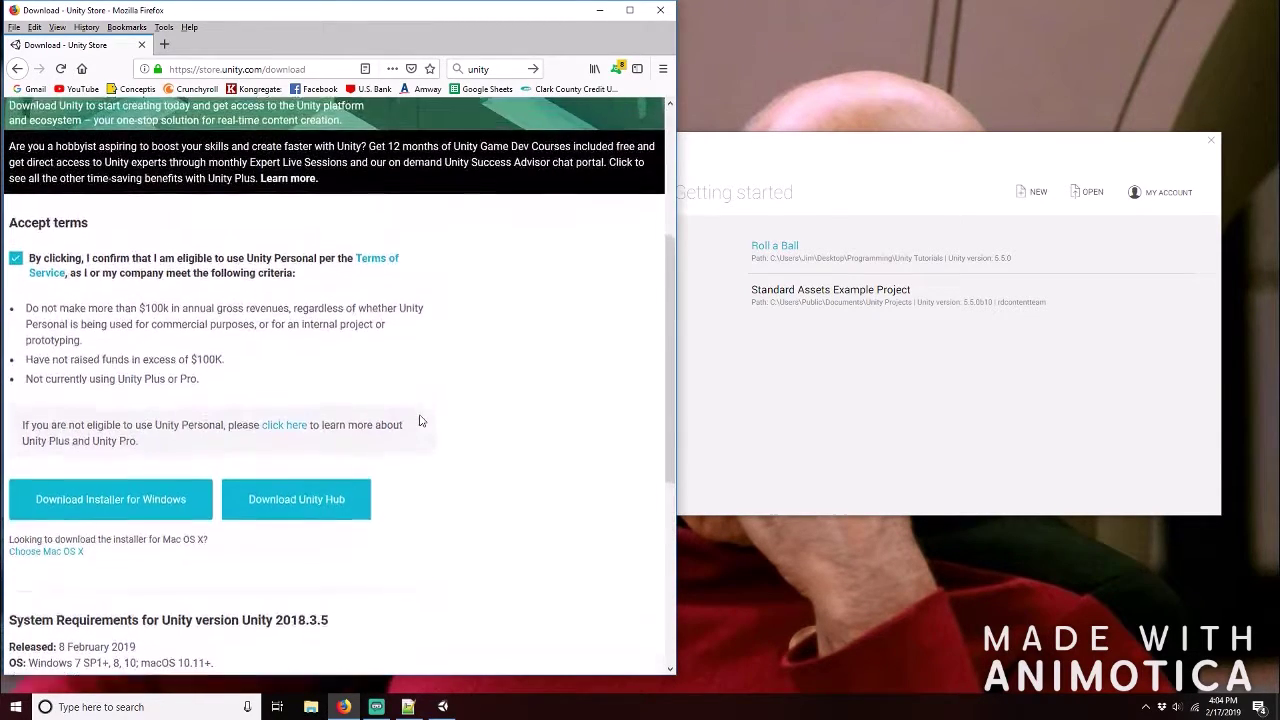
pyautogui.scroll(5, 420, 421)
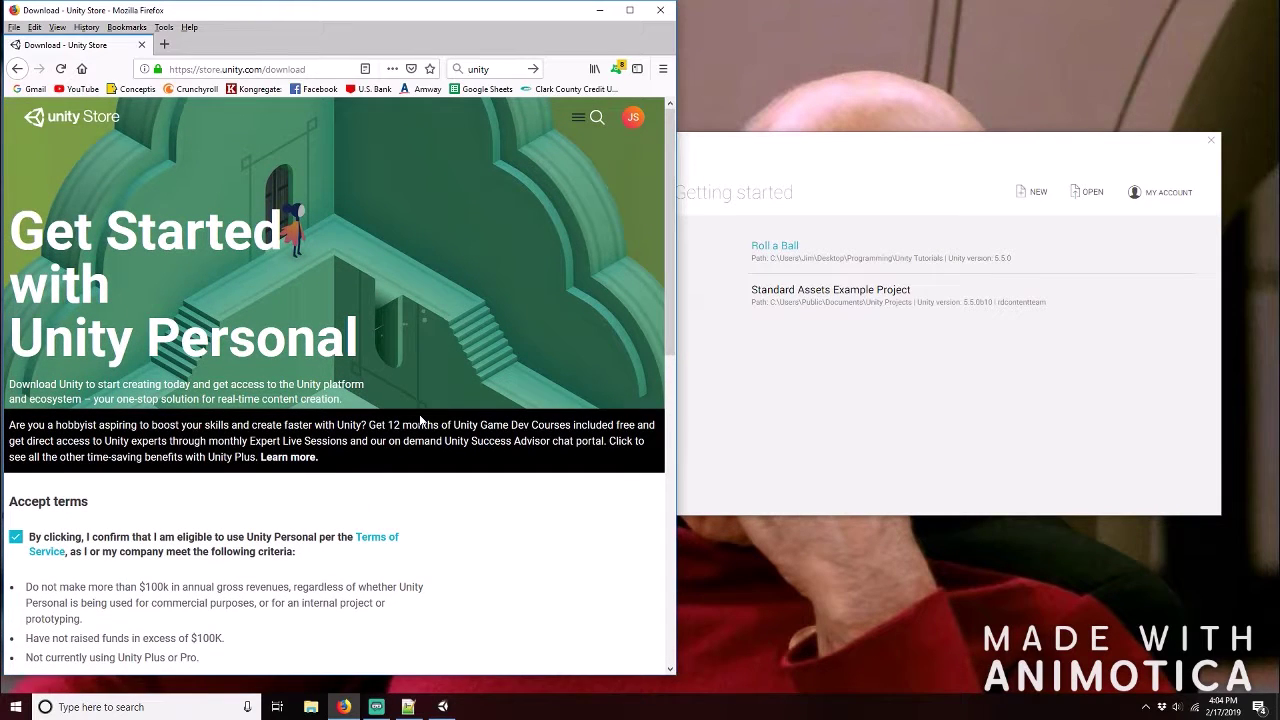
pyautogui.scroll(-3, 420, 420)
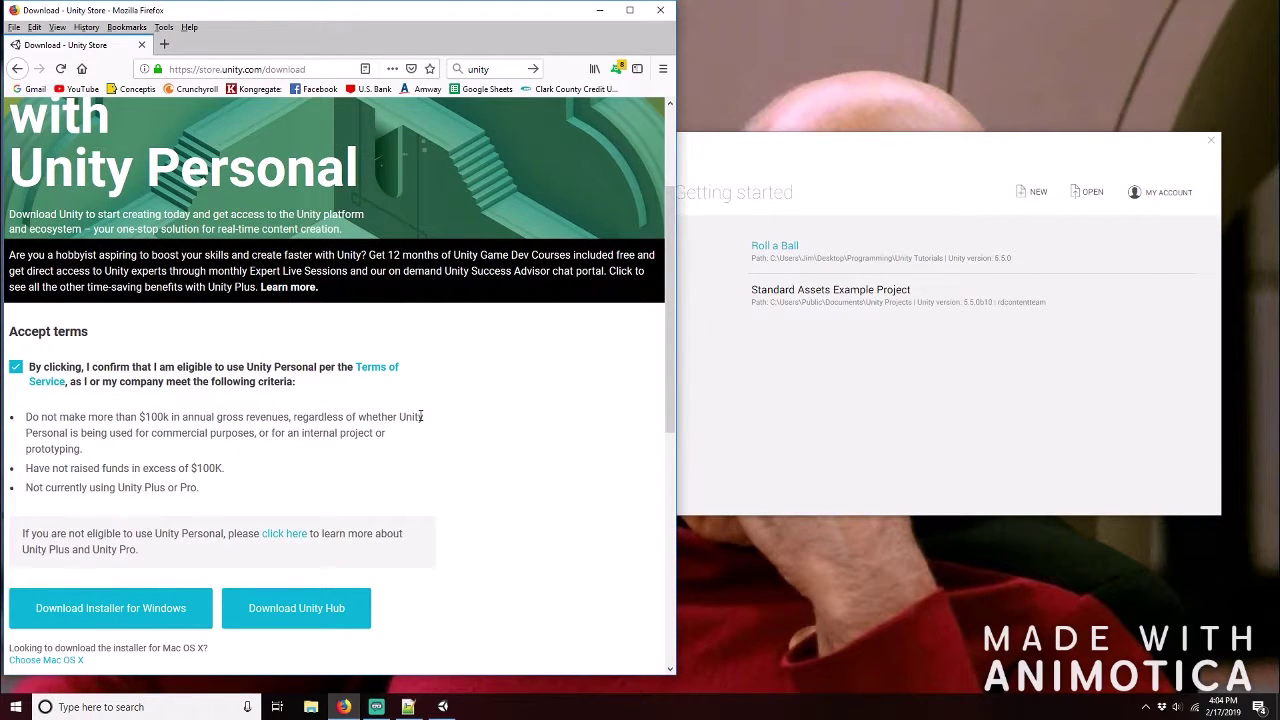
pyautogui.scroll(-3, 420, 418)
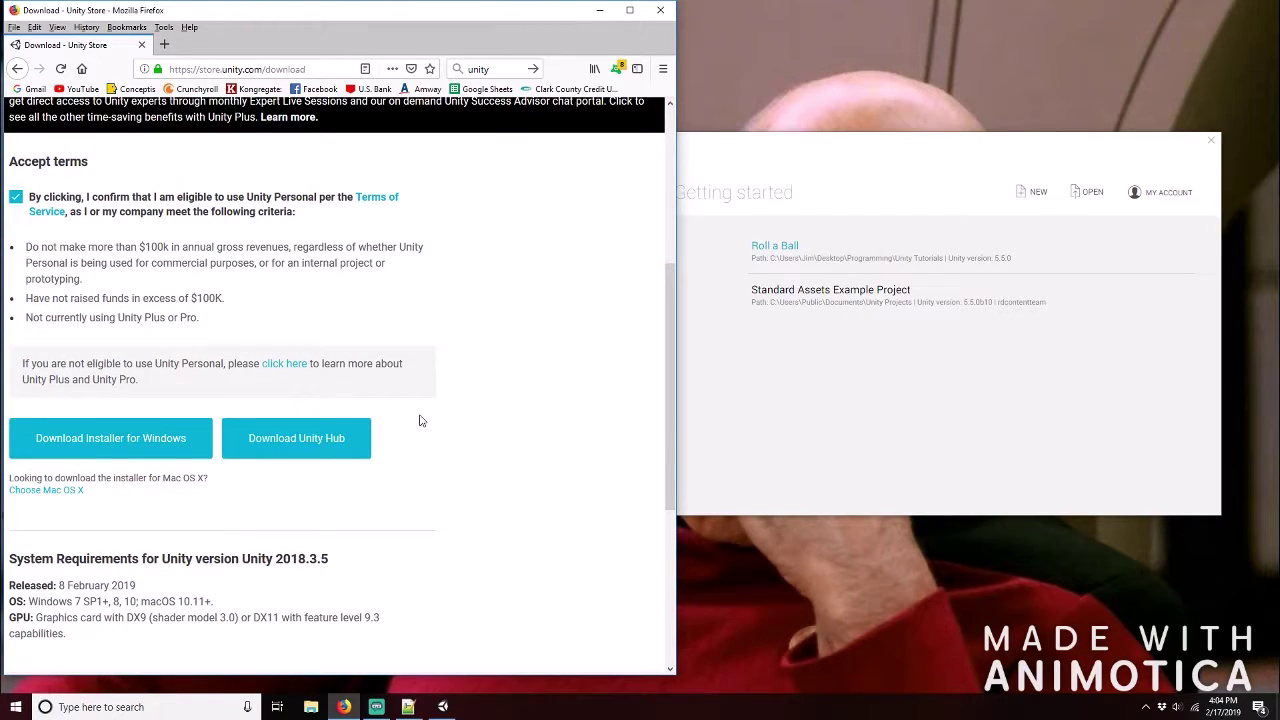
pyautogui.scroll(-3, 420, 420)
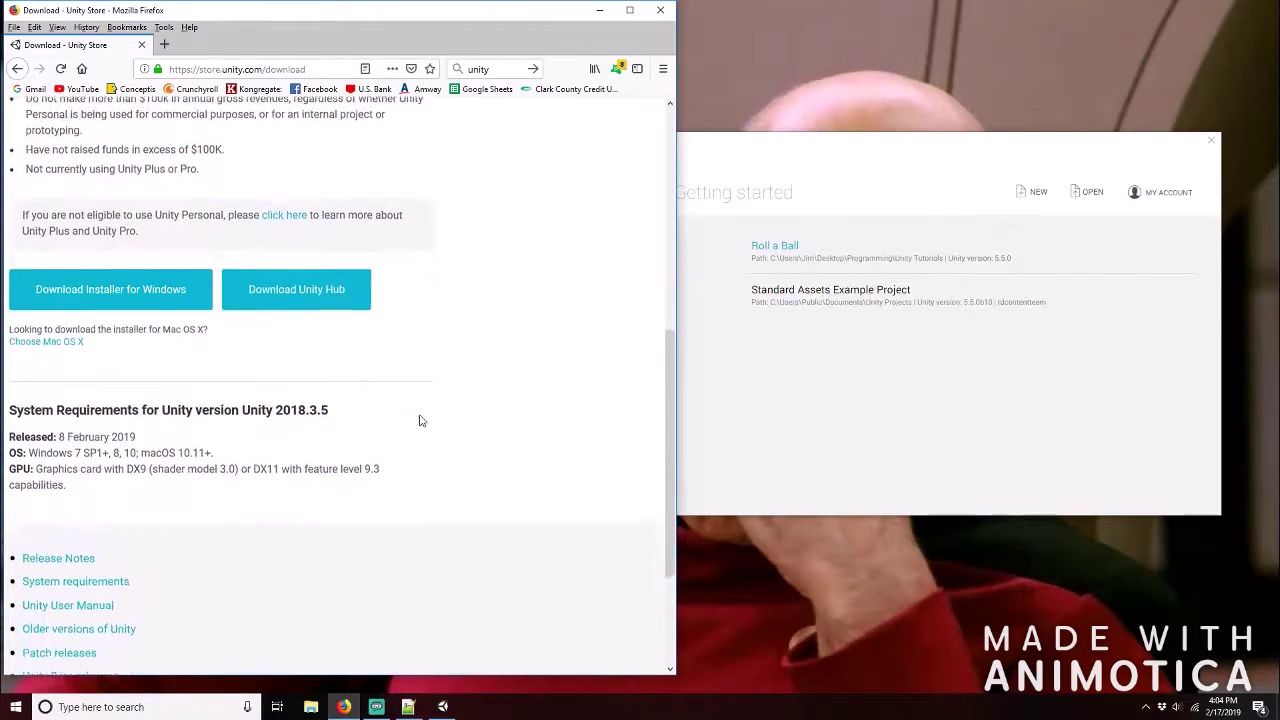
pyautogui.scroll(-3, 420, 420)
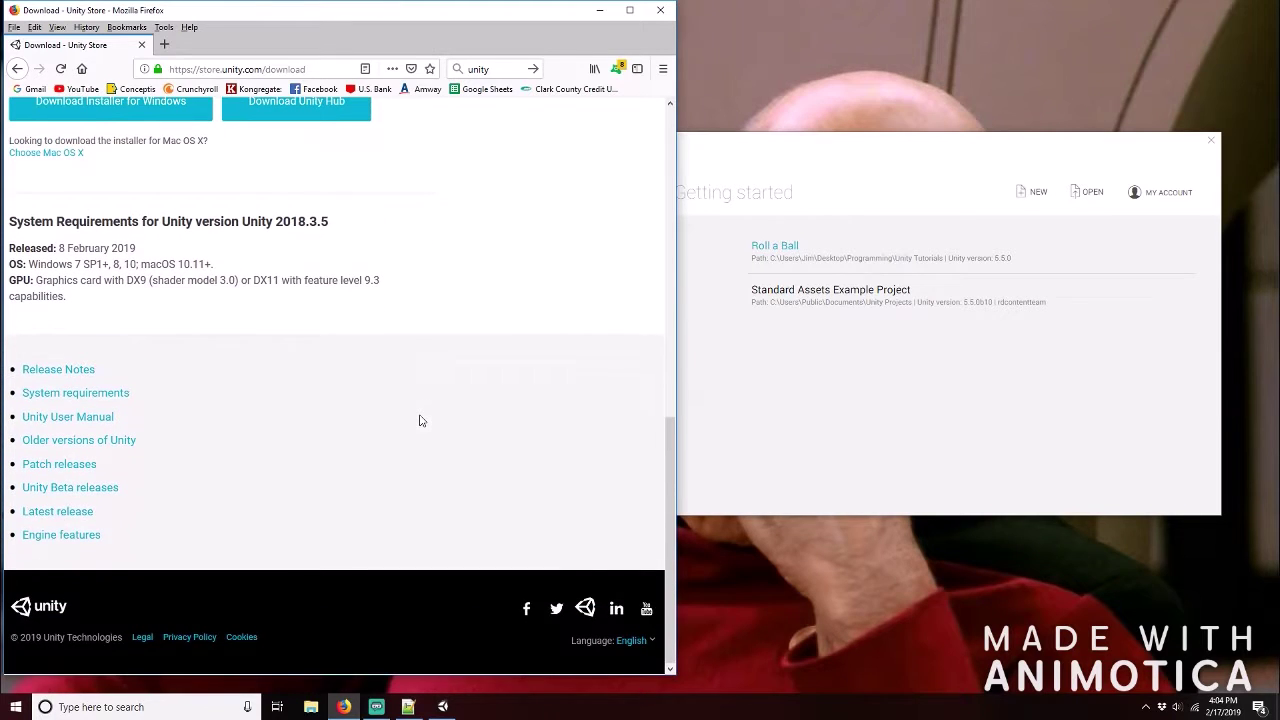
pyautogui.scroll(6, 420, 420)
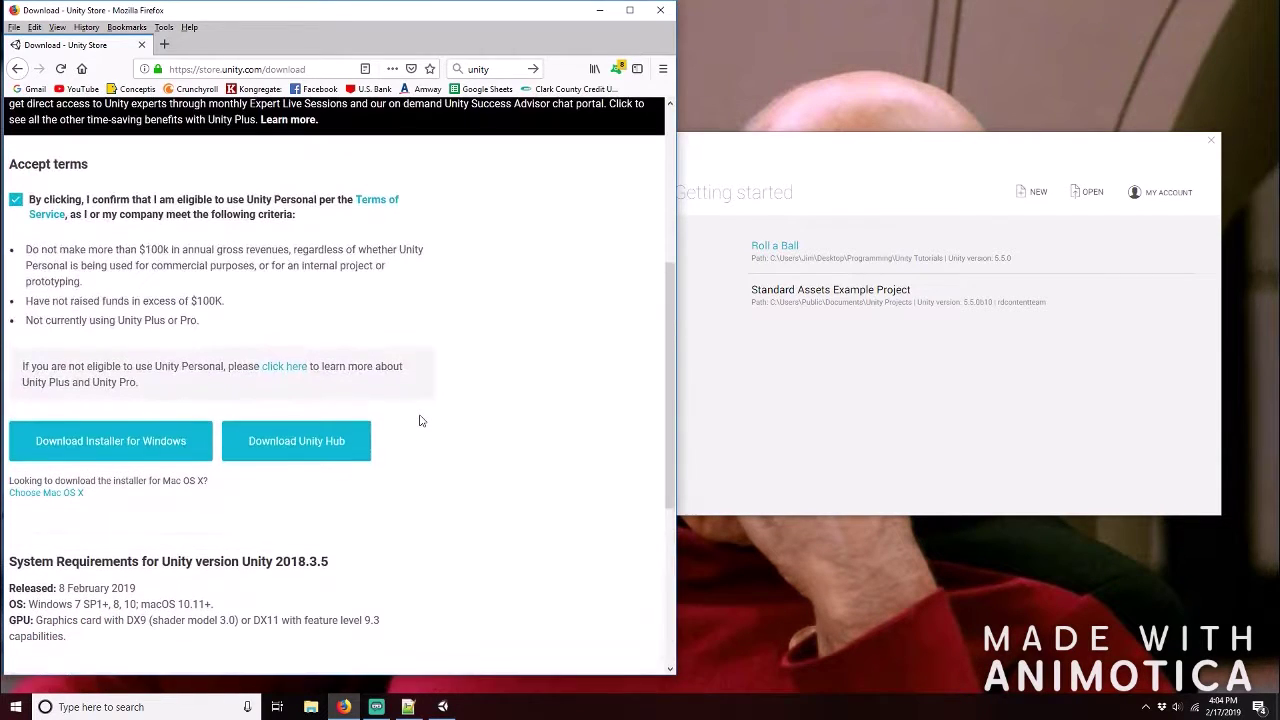
# Download the Windows installer UnityDownloadAssistant-2018.3.5f1.exe and run the saved file.
pyautogui.click(107, 443)
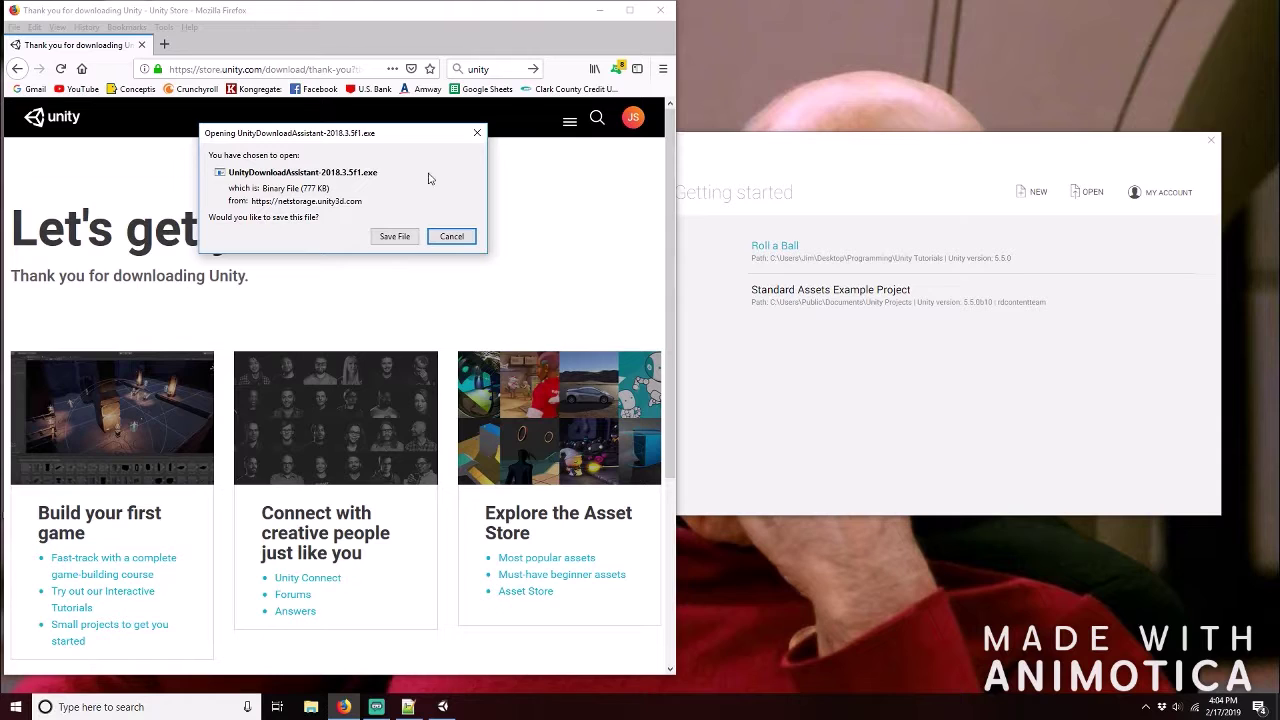
pyautogui.click(394, 237)
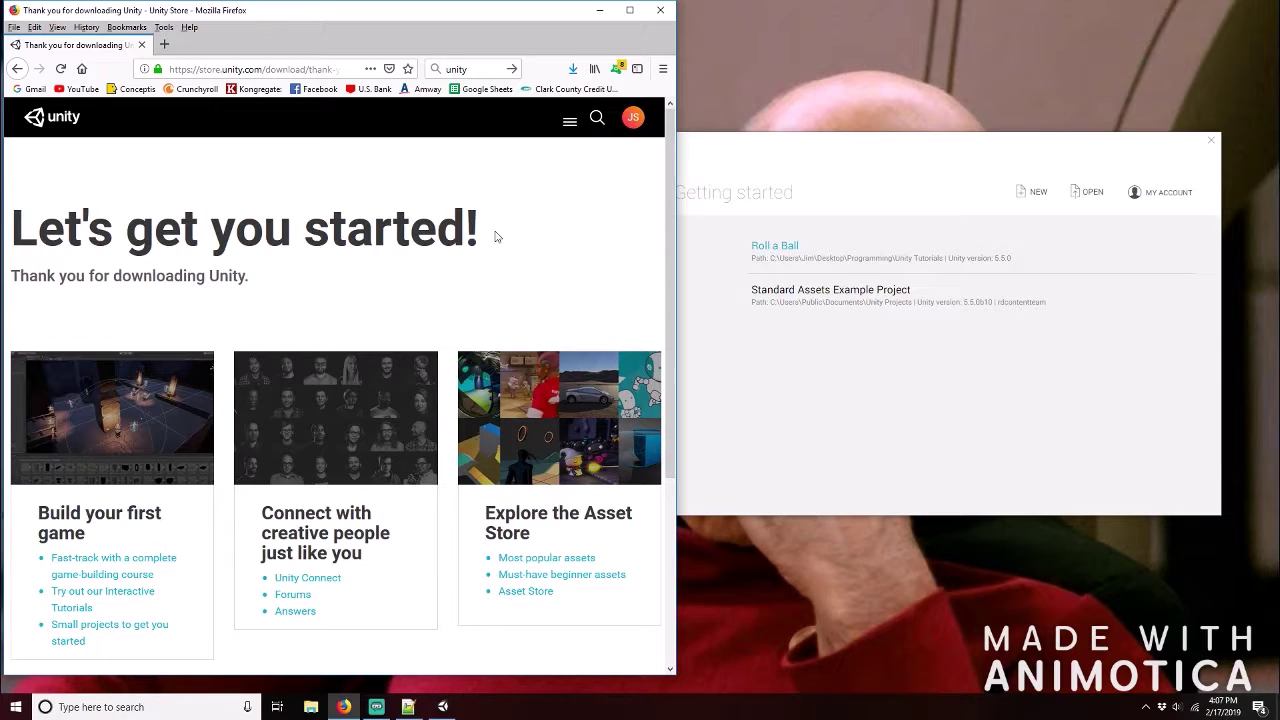
pyautogui.click(573, 68)
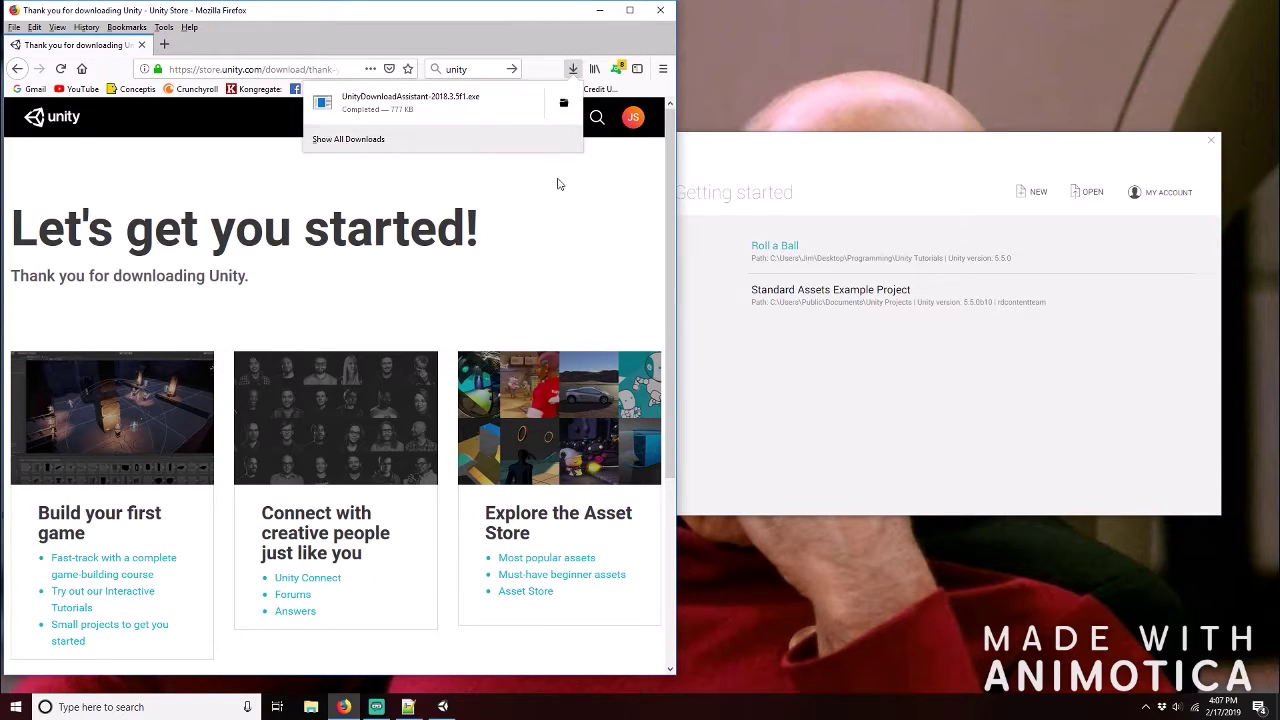
pyautogui.click(440, 103)
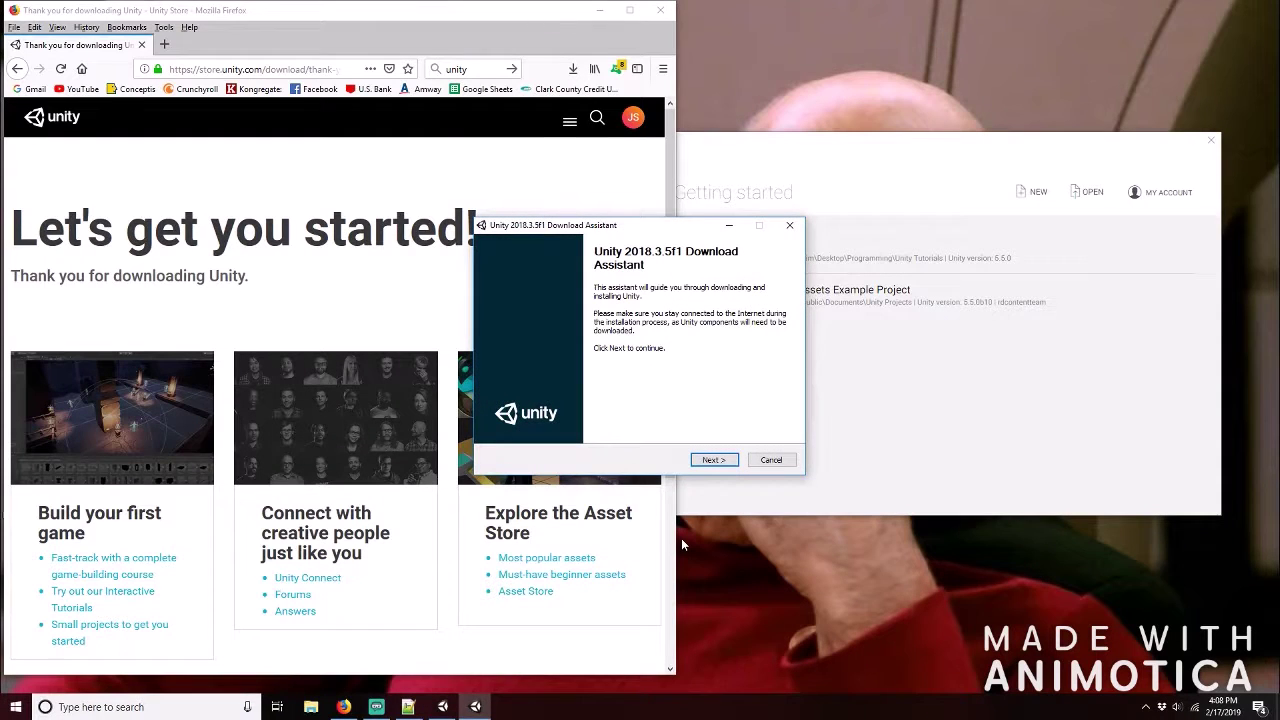
# Accept the Unity license terms in the Download Assistant and keep the preselected components, temporary download location and install folder.
pyautogui.click(712, 460)
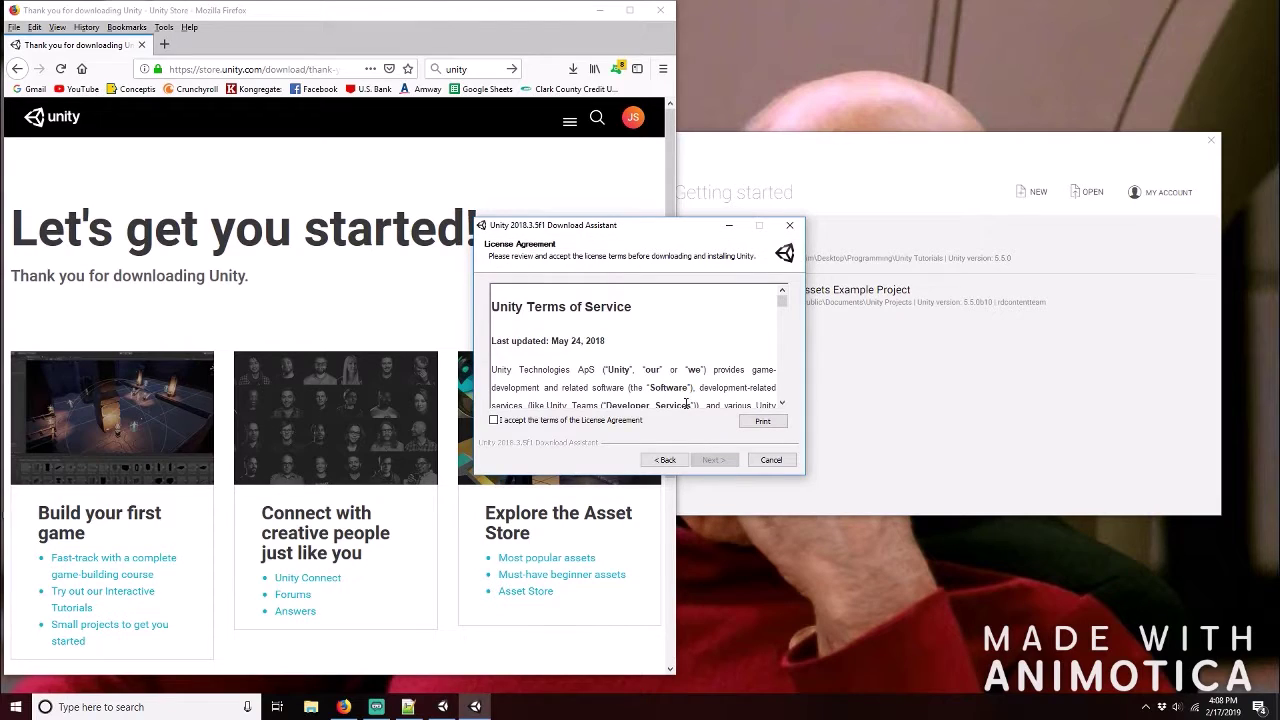
pyautogui.click(494, 421)
pyautogui.click(712, 462)
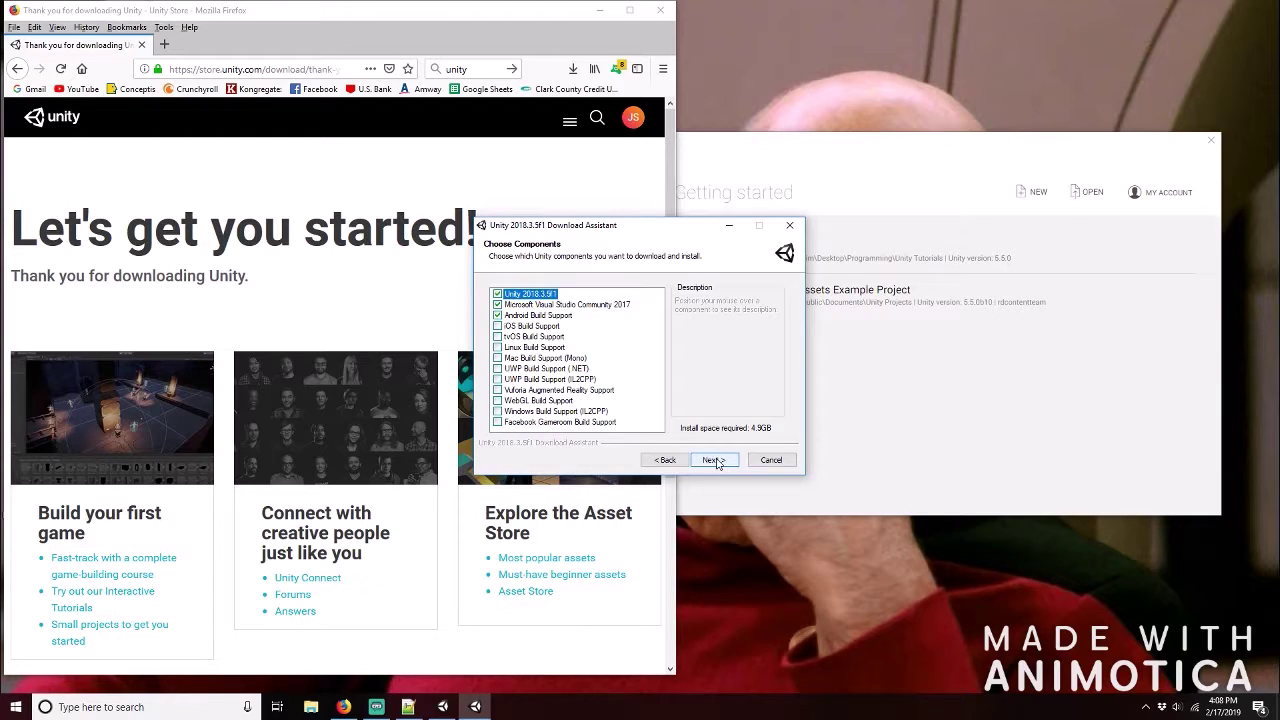
pyautogui.click(716, 461)
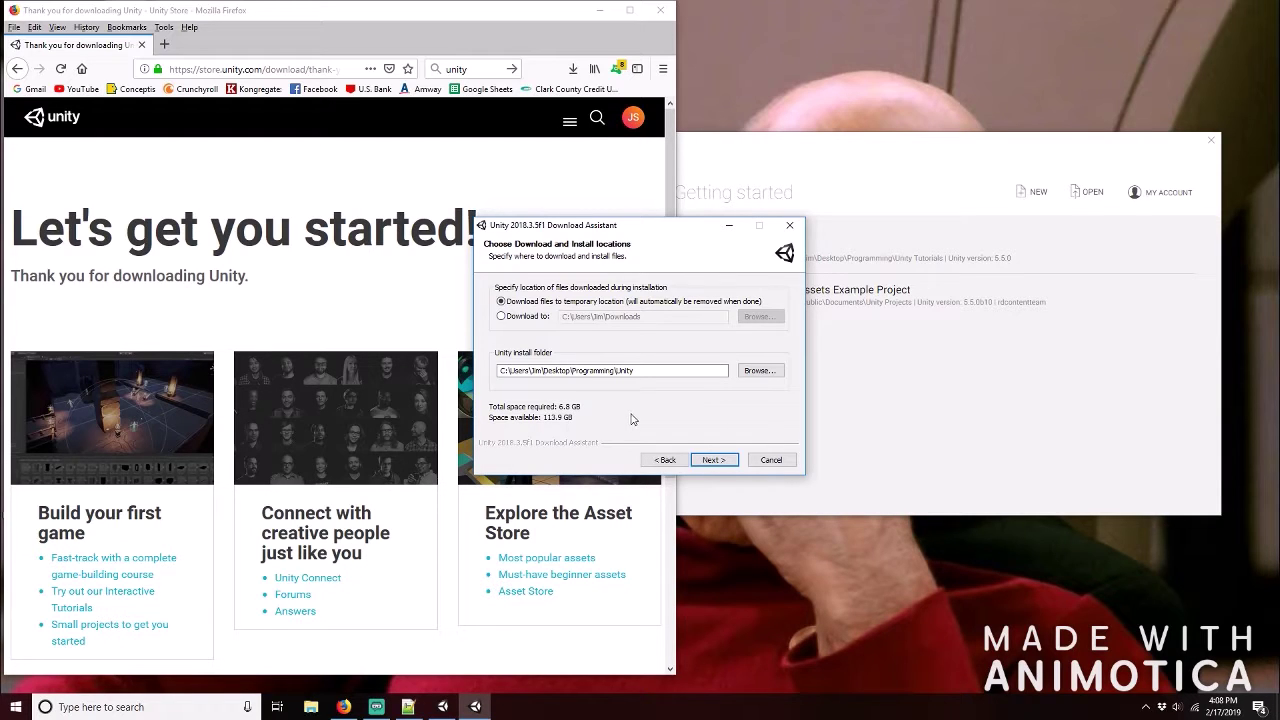
pyautogui.click(713, 464)
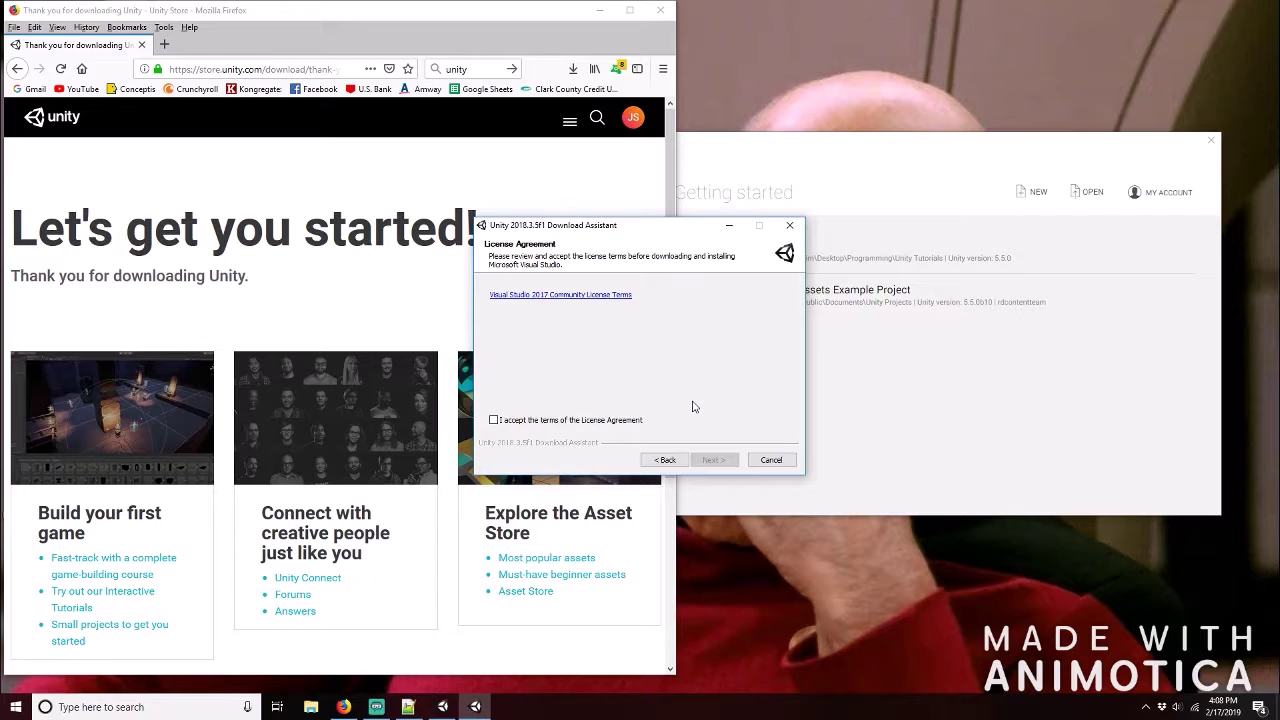
# Accept the Visual Studio 2017 Community license terms and close the Unity project launcher that blocks the installer.
pyautogui.click(494, 420)
pyautogui.click(721, 463)
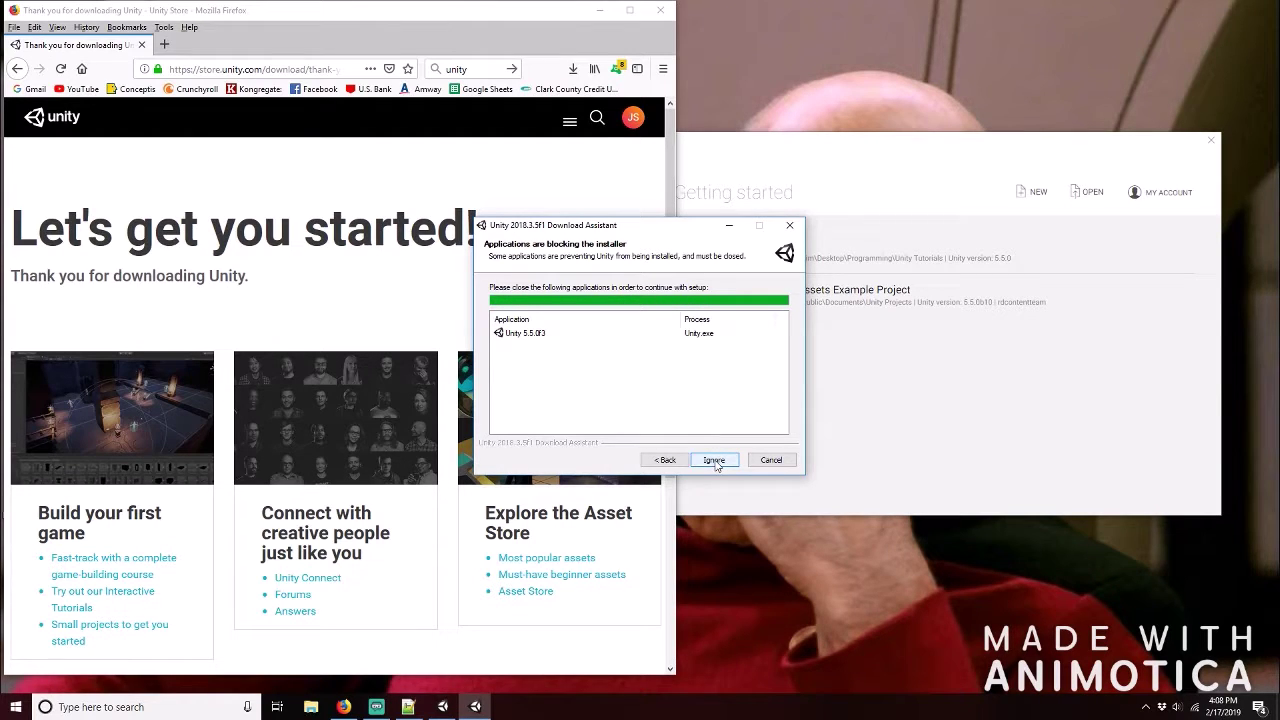
pyautogui.click(1212, 140)
pyautogui.click(1212, 140)
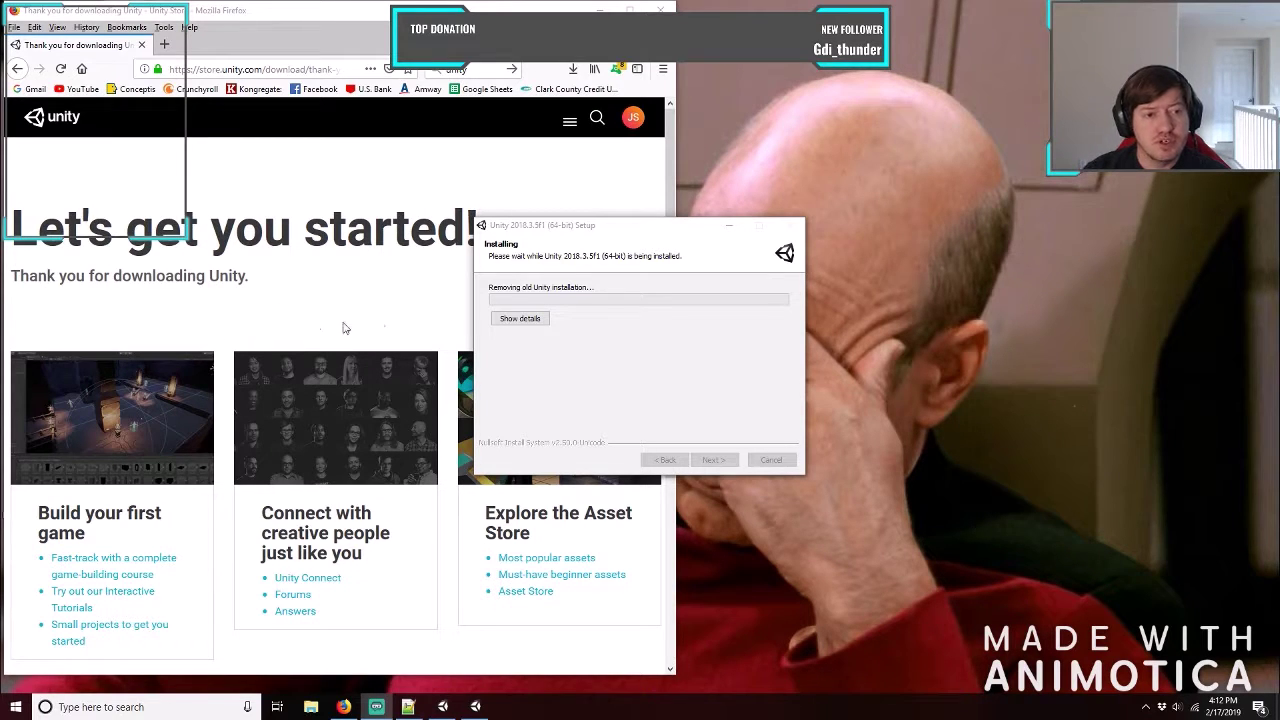
# Show the detailed progress log of the Unity 2018.3.5f1 setup.
pyautogui.click(641, 235)
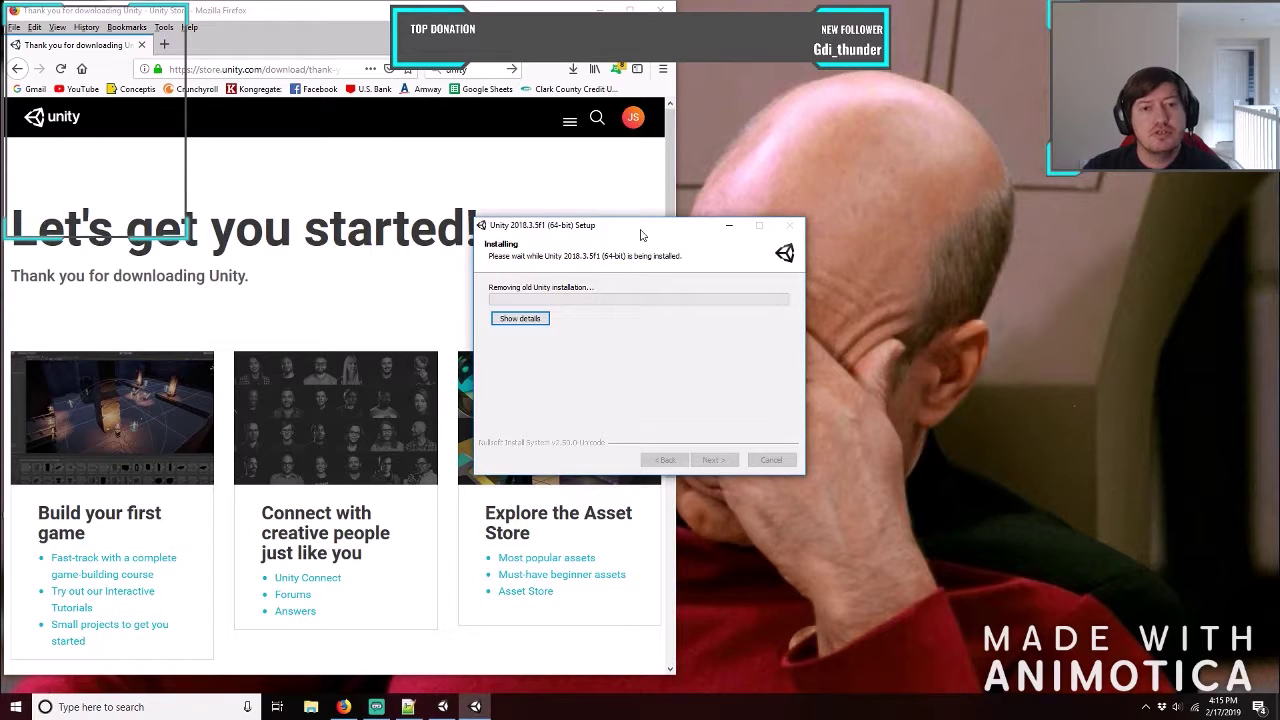
pyautogui.click(533, 321)
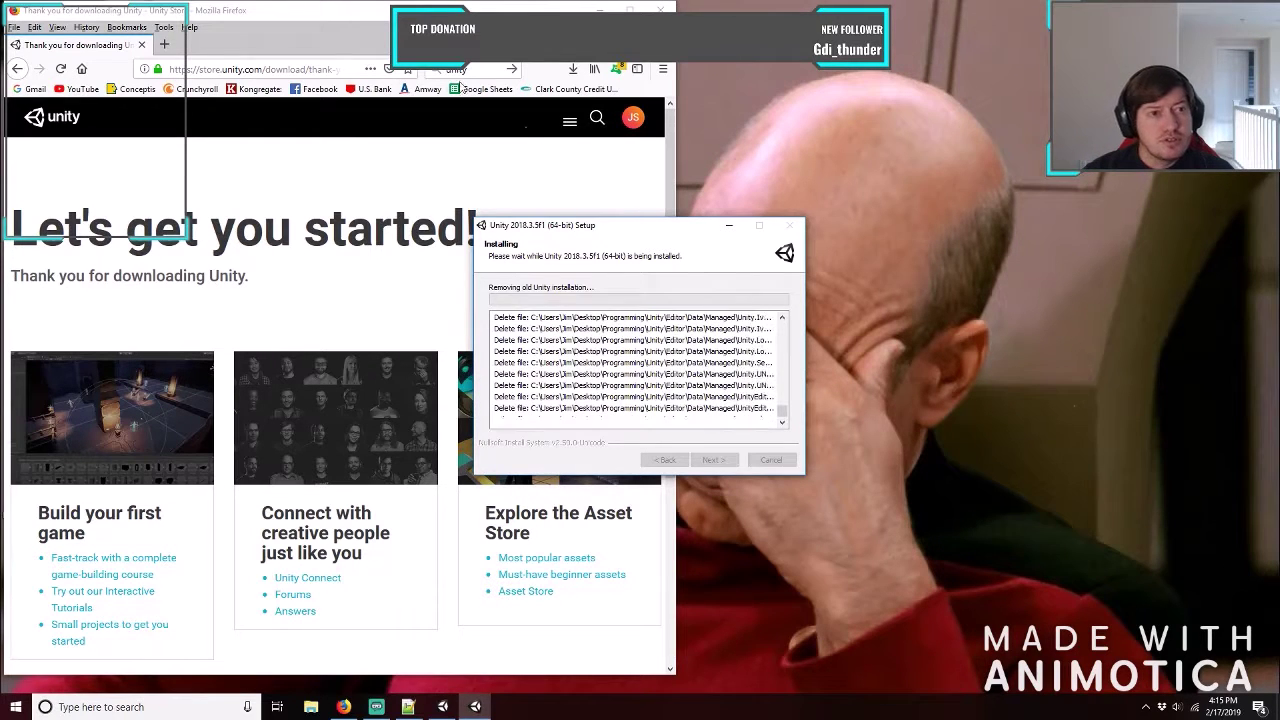
# Widen the browser window slightly and move the Unity Setup and Download Assistant windows beside it, one above the other.
pyautogui.click(310, 16)
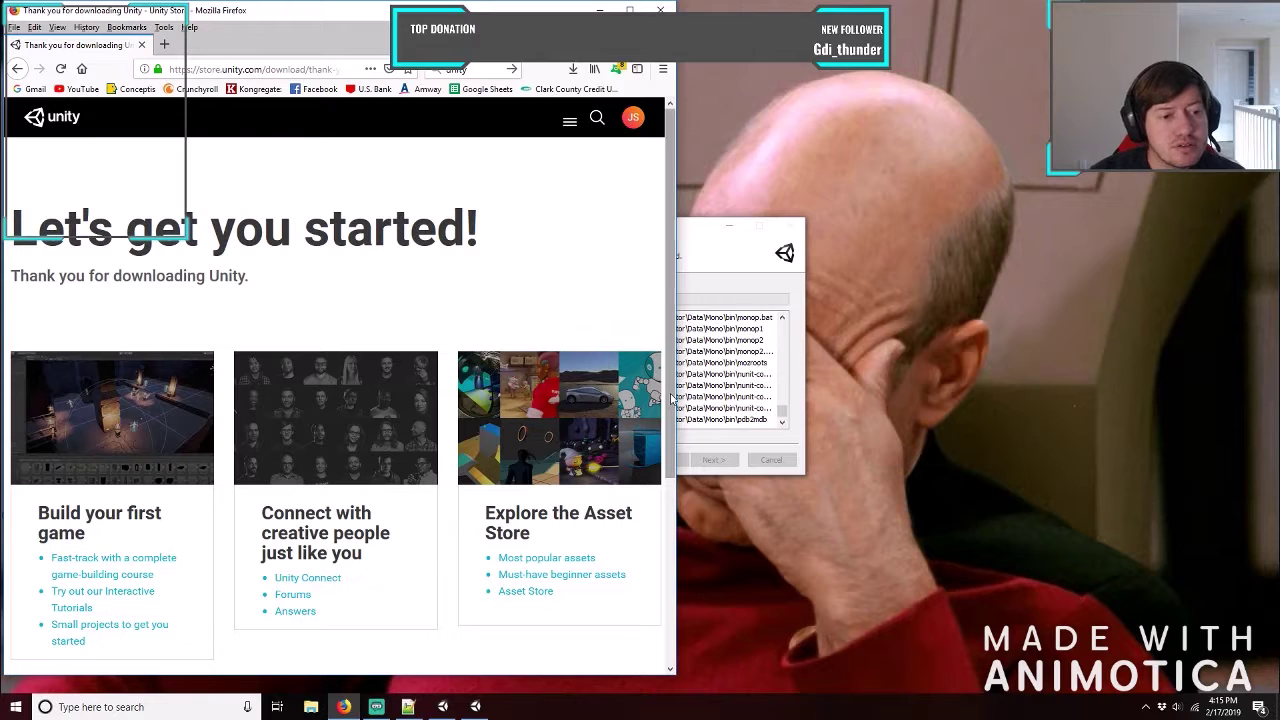
pyautogui.moveTo(676, 398); pyautogui.dragTo(736, 398)
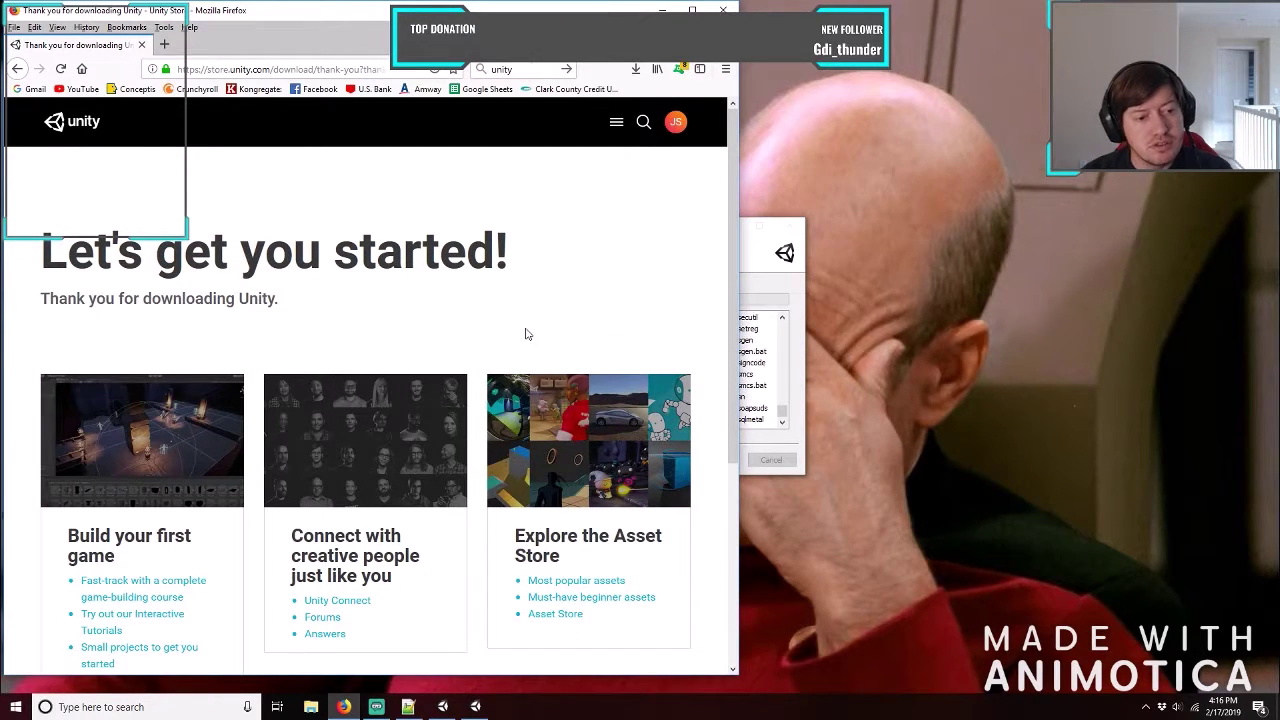
pyautogui.click(753, 265)
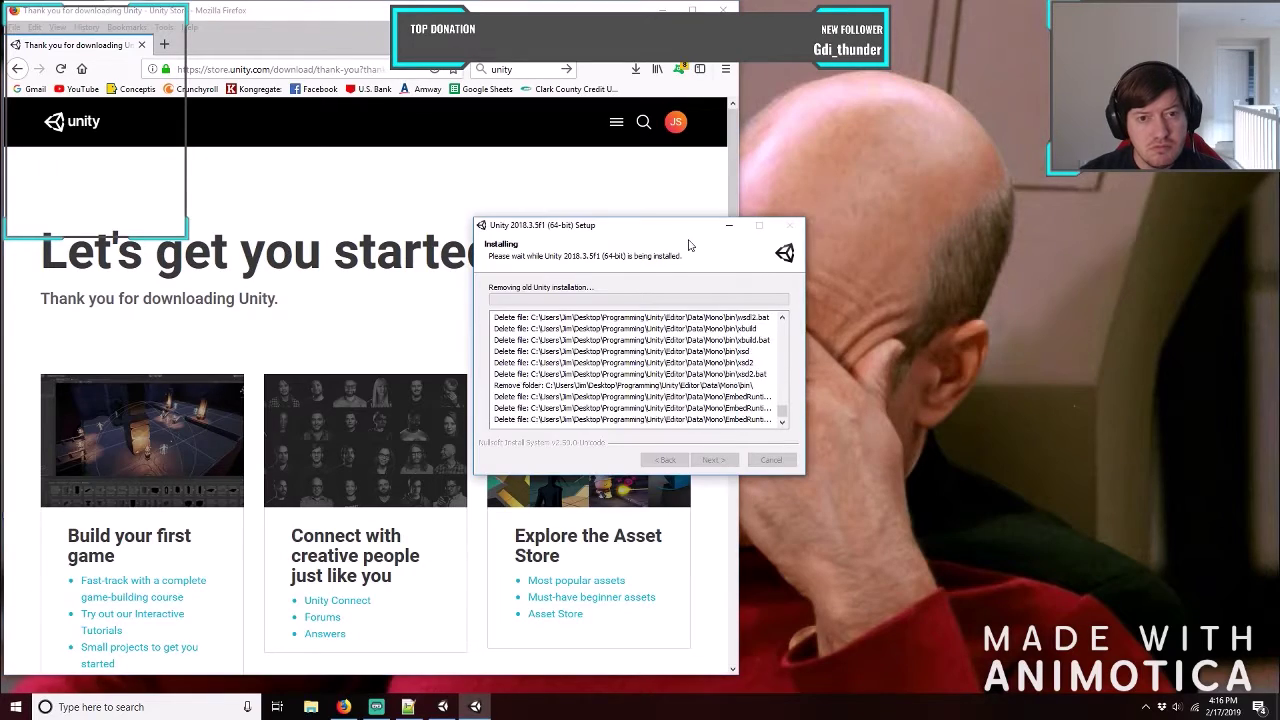
pyautogui.moveTo(655, 230); pyautogui.dragTo(1124, 21)
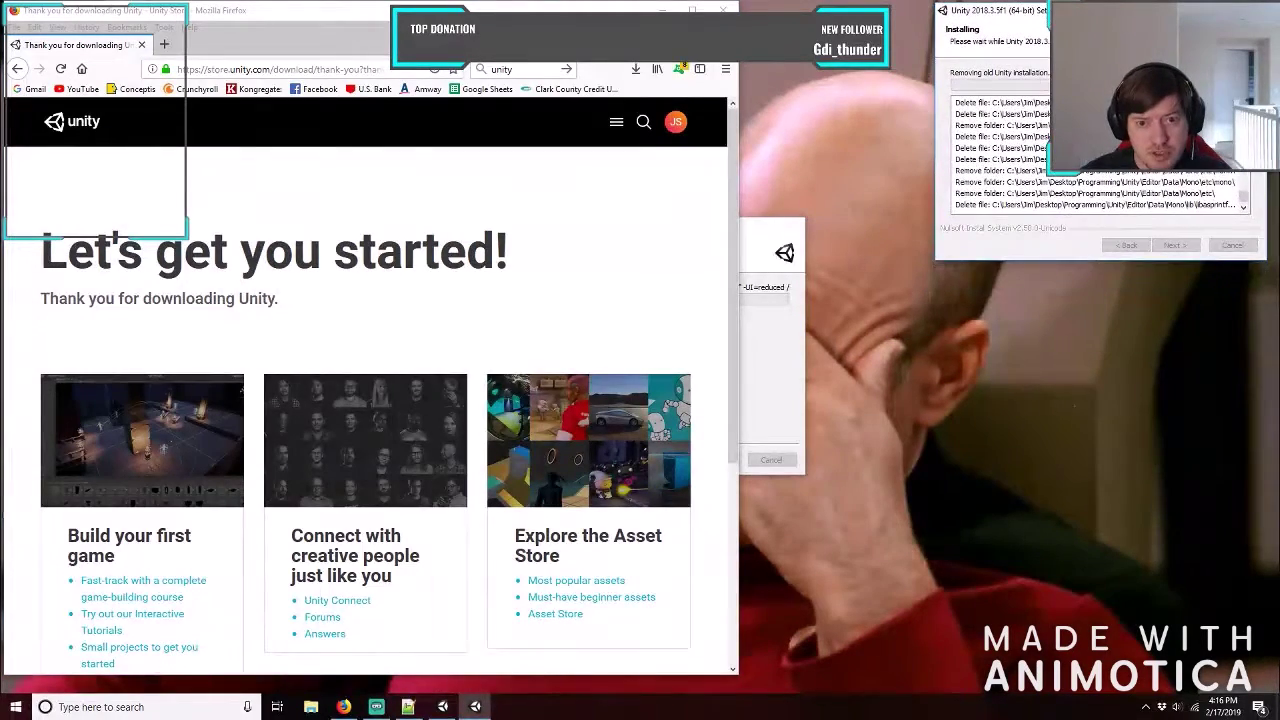
pyautogui.click(796, 430)
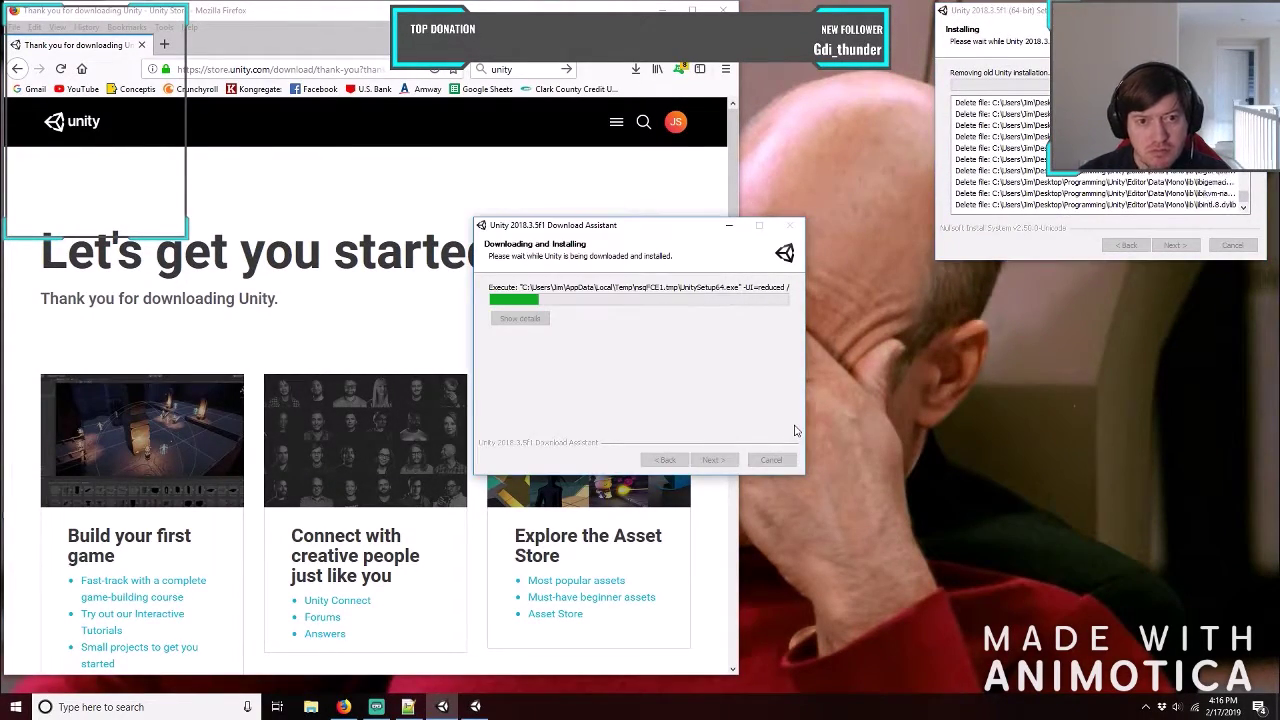
pyautogui.moveTo(649, 226); pyautogui.dragTo(1111, 278)
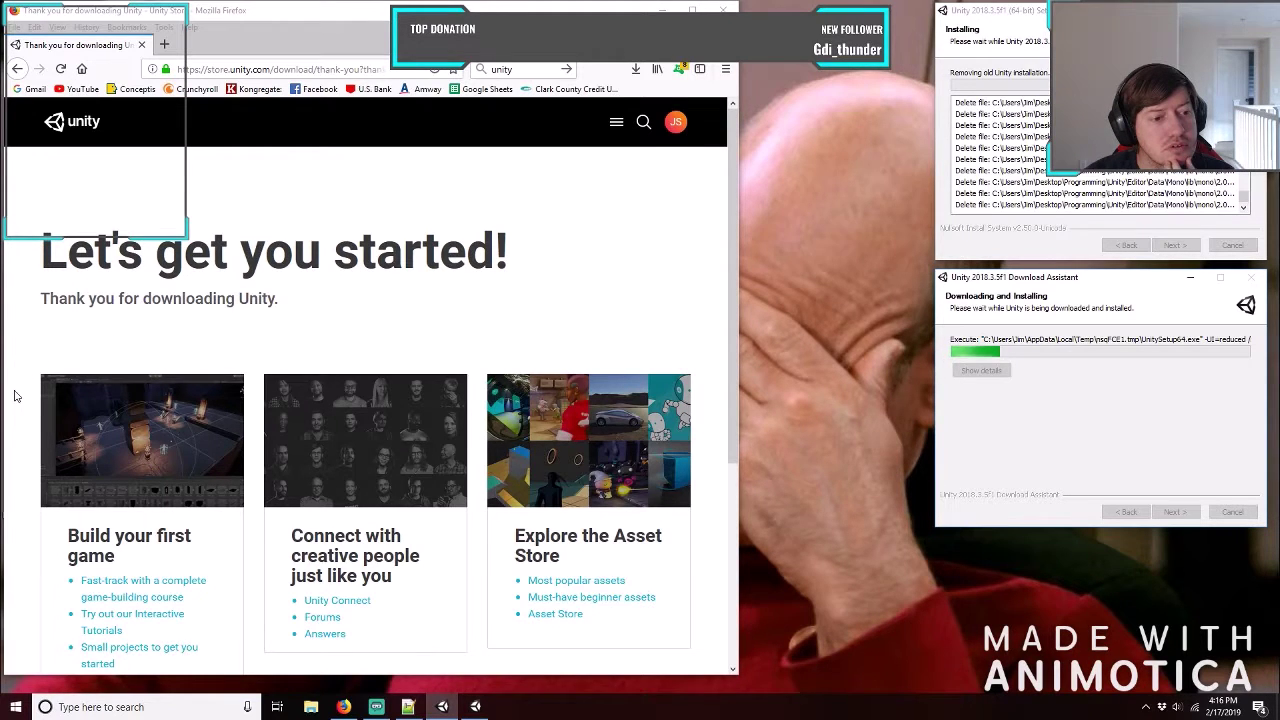
# Open the link for small projects to get started and go to the Projects section of the Unity tutorials page.
pyautogui.scroll(-3, 14, 396)
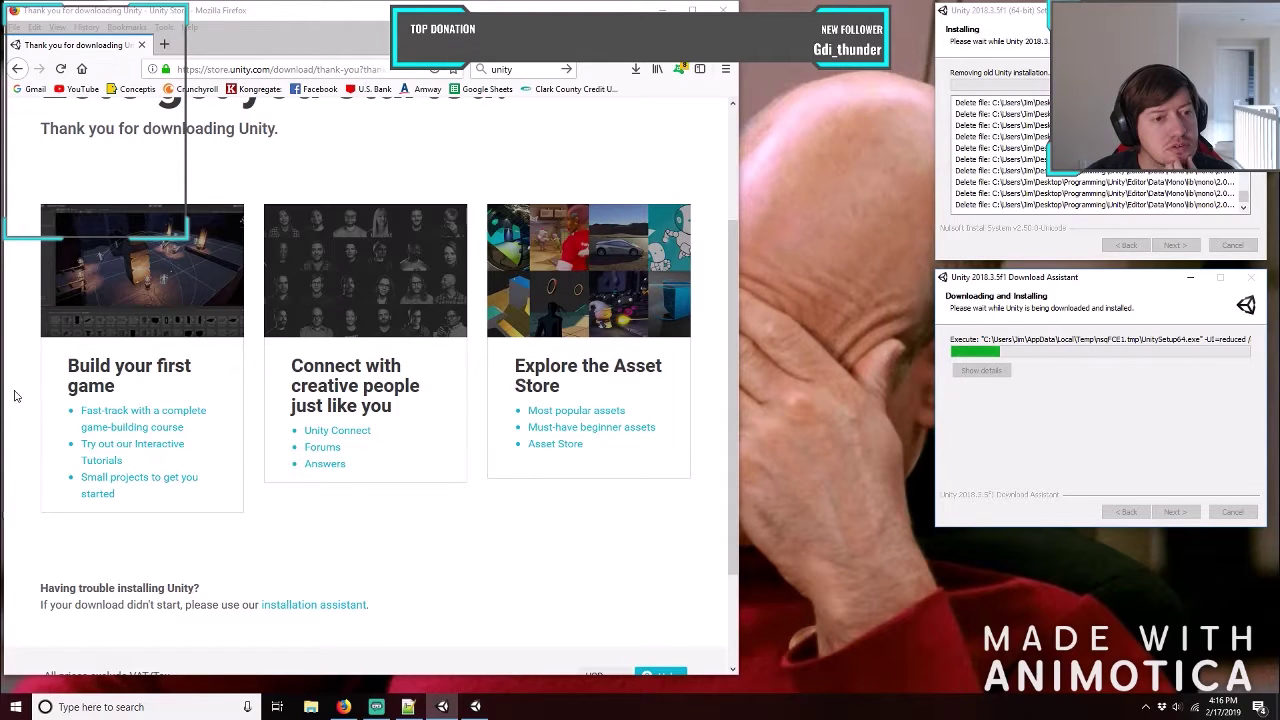
pyautogui.scroll(2, 14, 404)
pyautogui.scroll(-3, 14, 404)
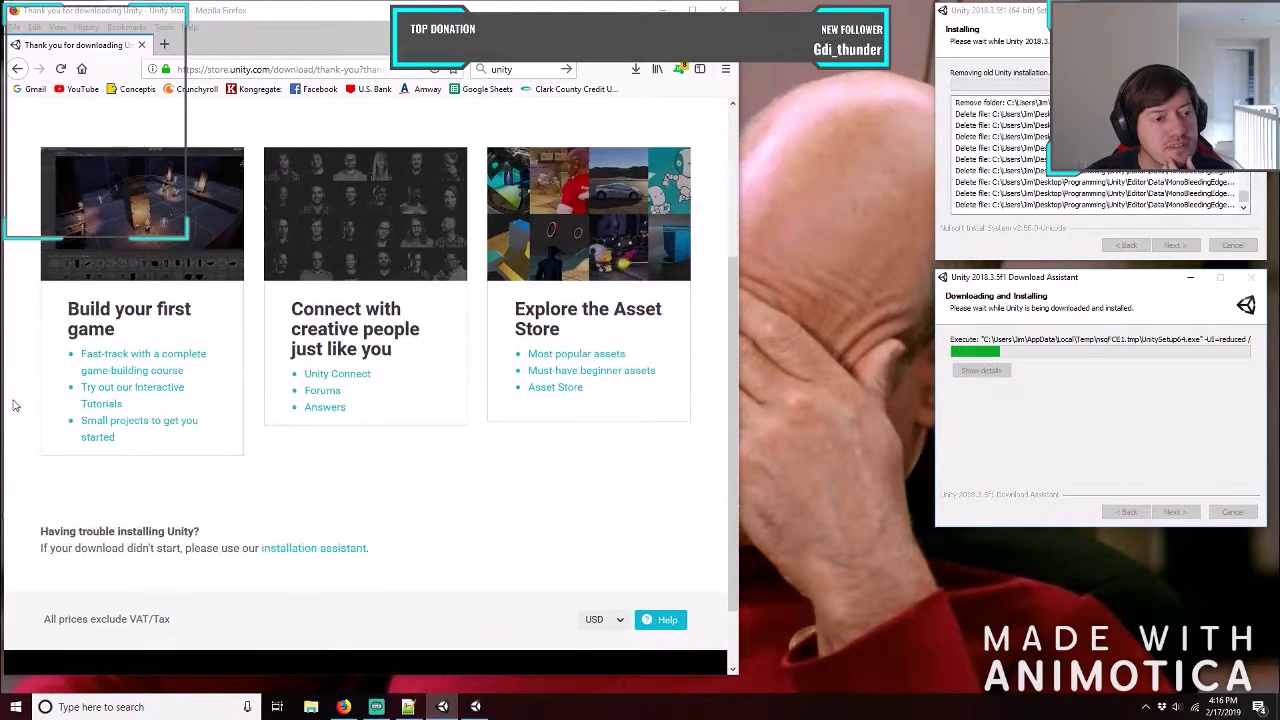
pyautogui.click(102, 427)
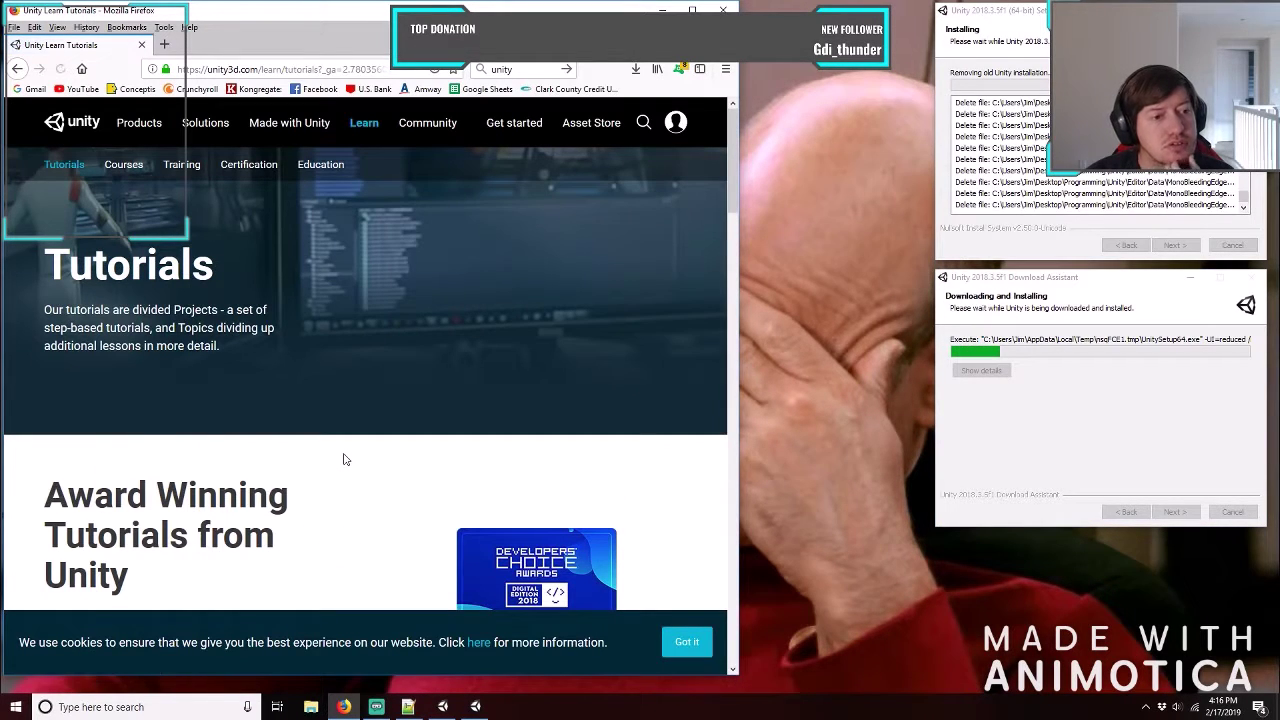
pyautogui.scroll(-4, 345, 458)
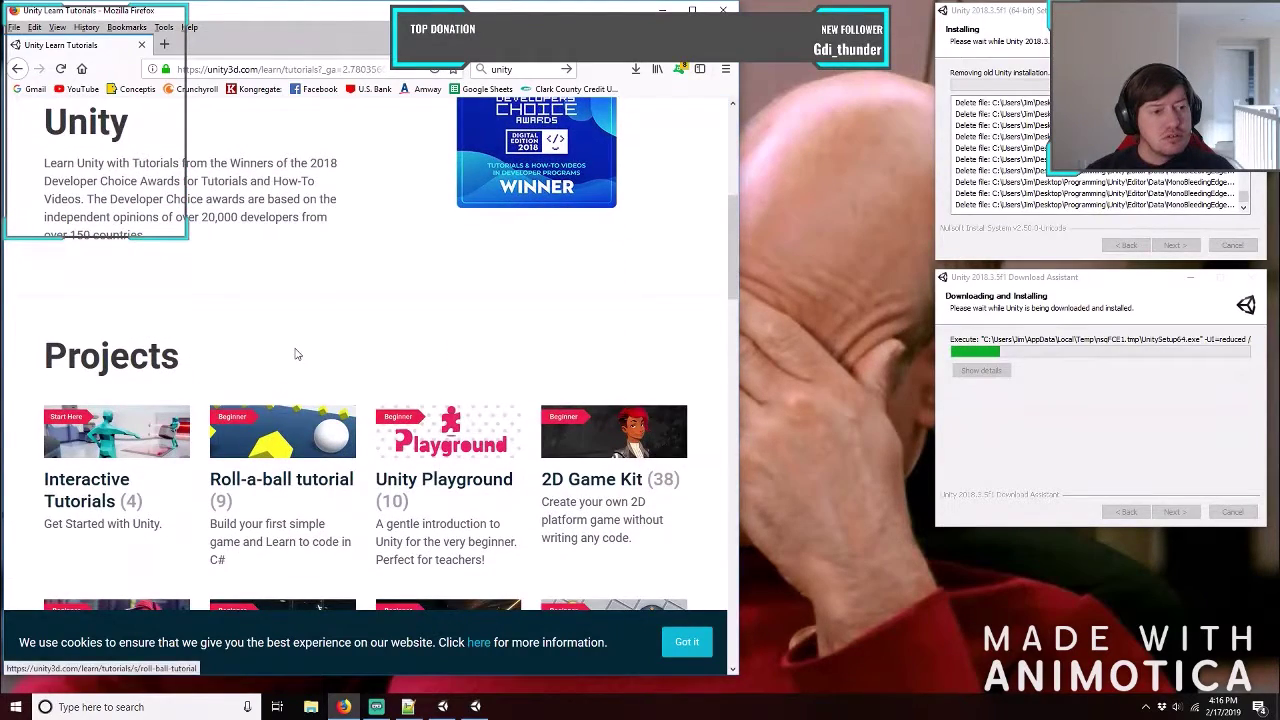
# Move the Unity Download Assistant and Unity Setup windows further down, keeping them stacked beside the browser.
pyautogui.scroll(-1, 296, 356)
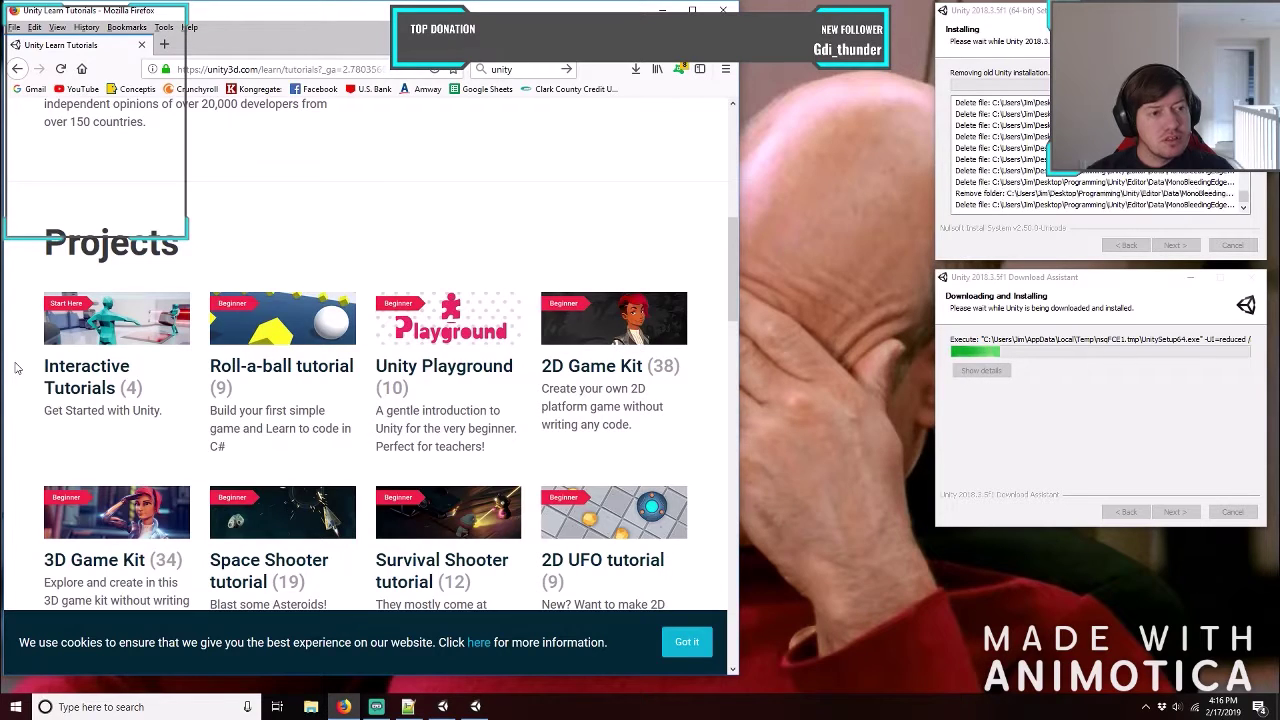
pyautogui.scroll(-1, 15, 368)
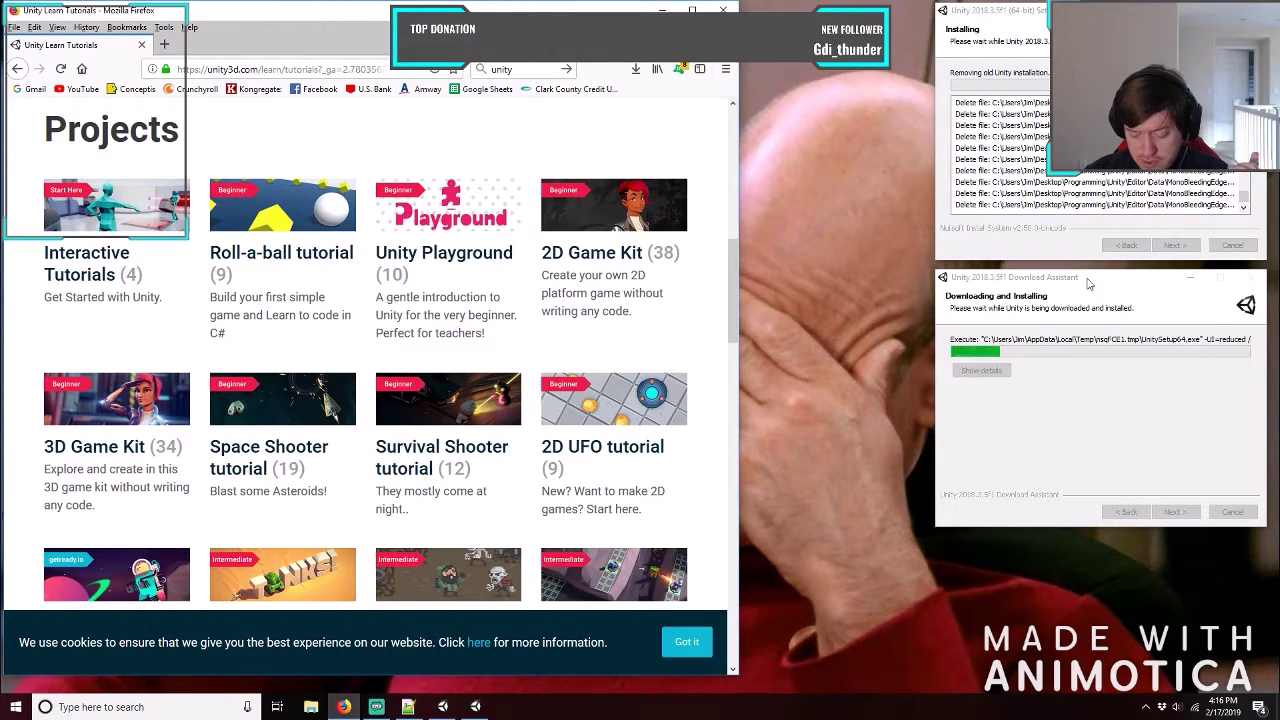
pyautogui.moveTo(1090, 284); pyautogui.dragTo(1096, 445)
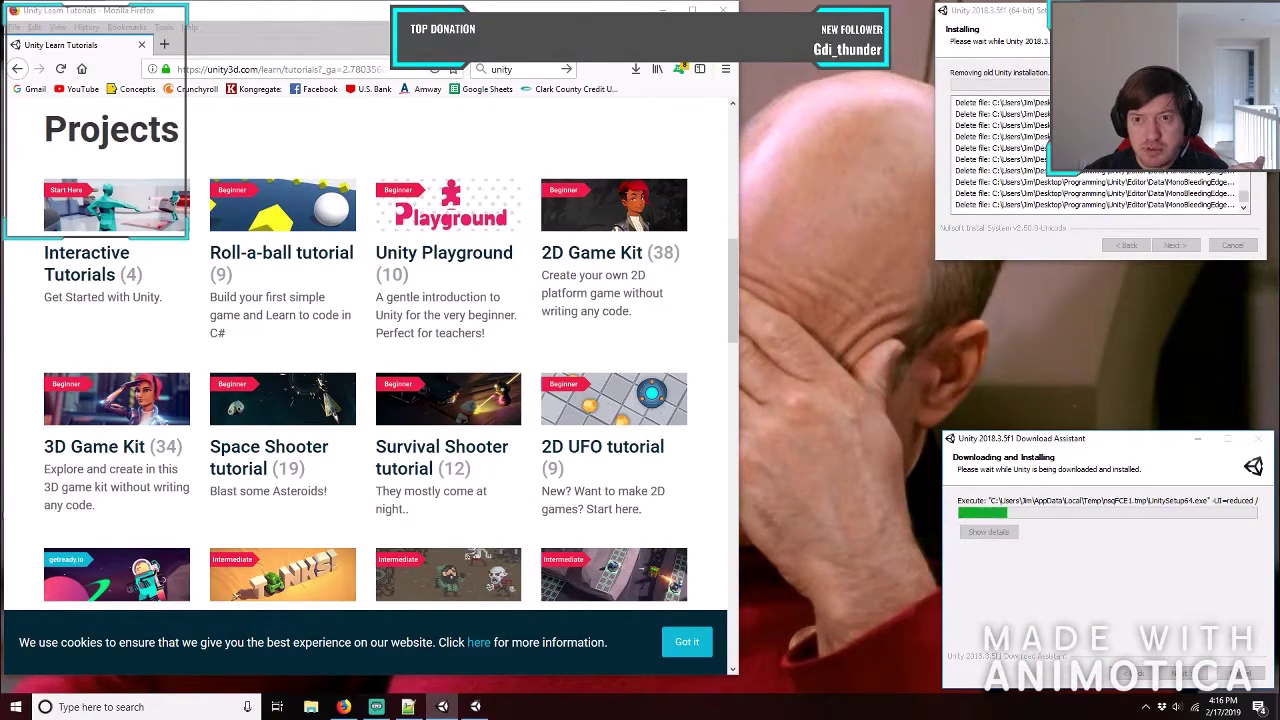
pyautogui.moveTo(1082, 16); pyautogui.dragTo(1090, 182)
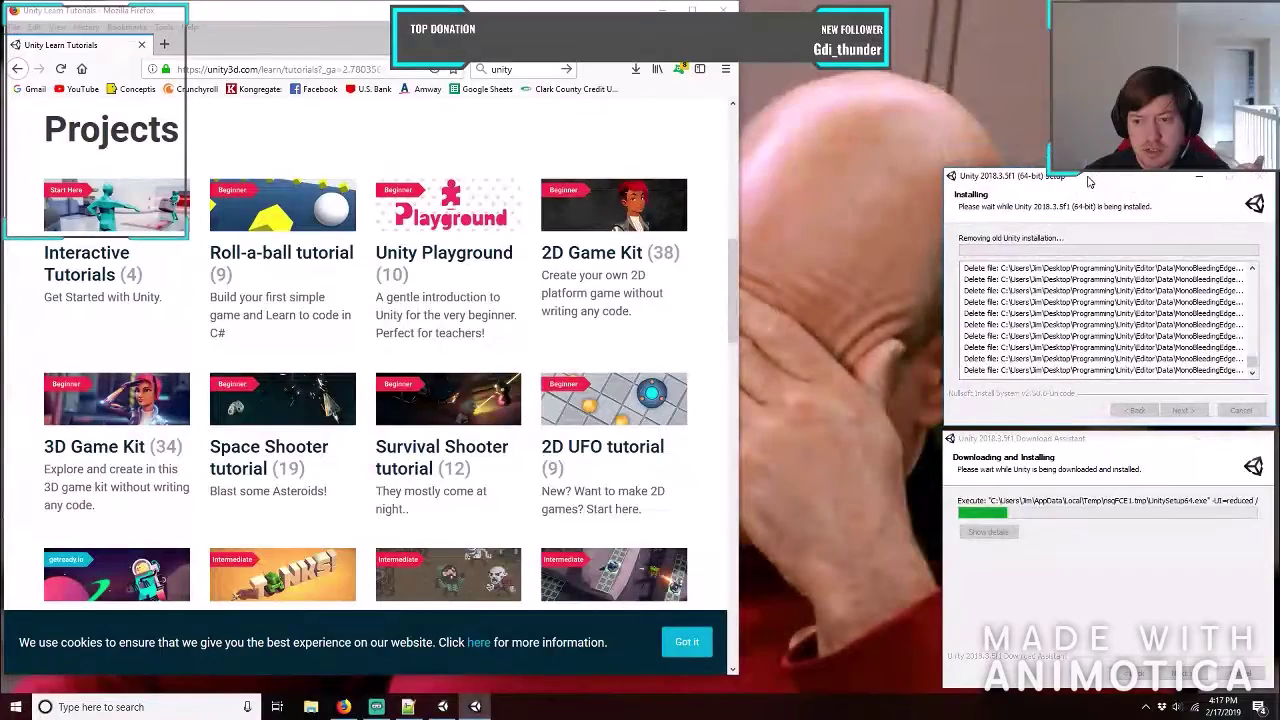
pyautogui.moveTo(1088, 182); pyautogui.dragTo(1088, 179)
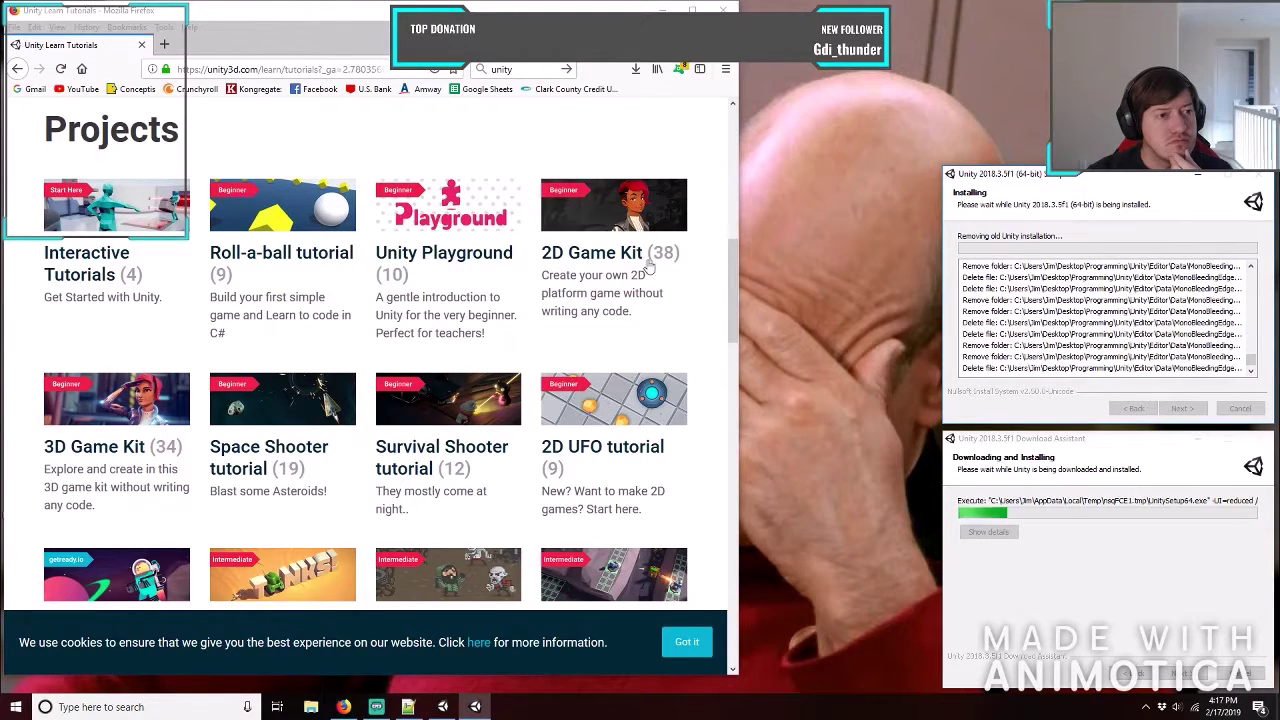
# Open the Interactive Tutorials project and go to its first introductory lesson, Play & Edit mode.
pyautogui.click(93, 280)
pyautogui.click(93, 280)
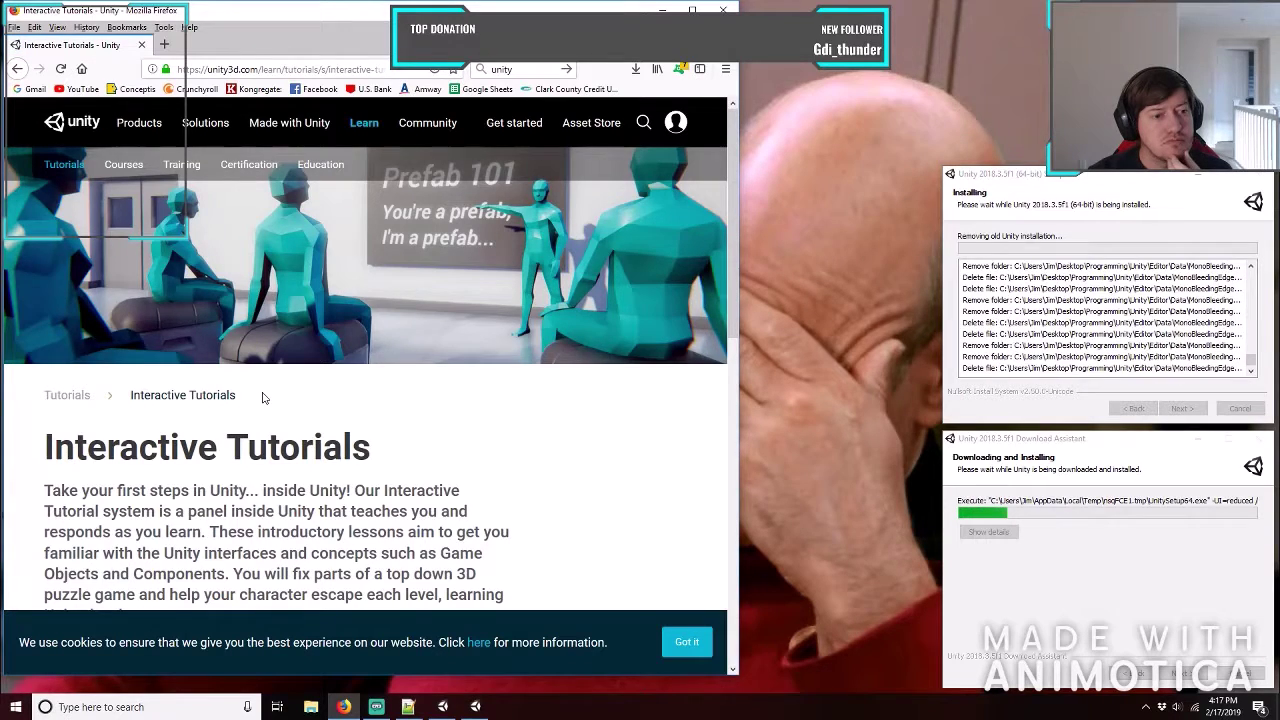
pyautogui.scroll(-3, 266, 398)
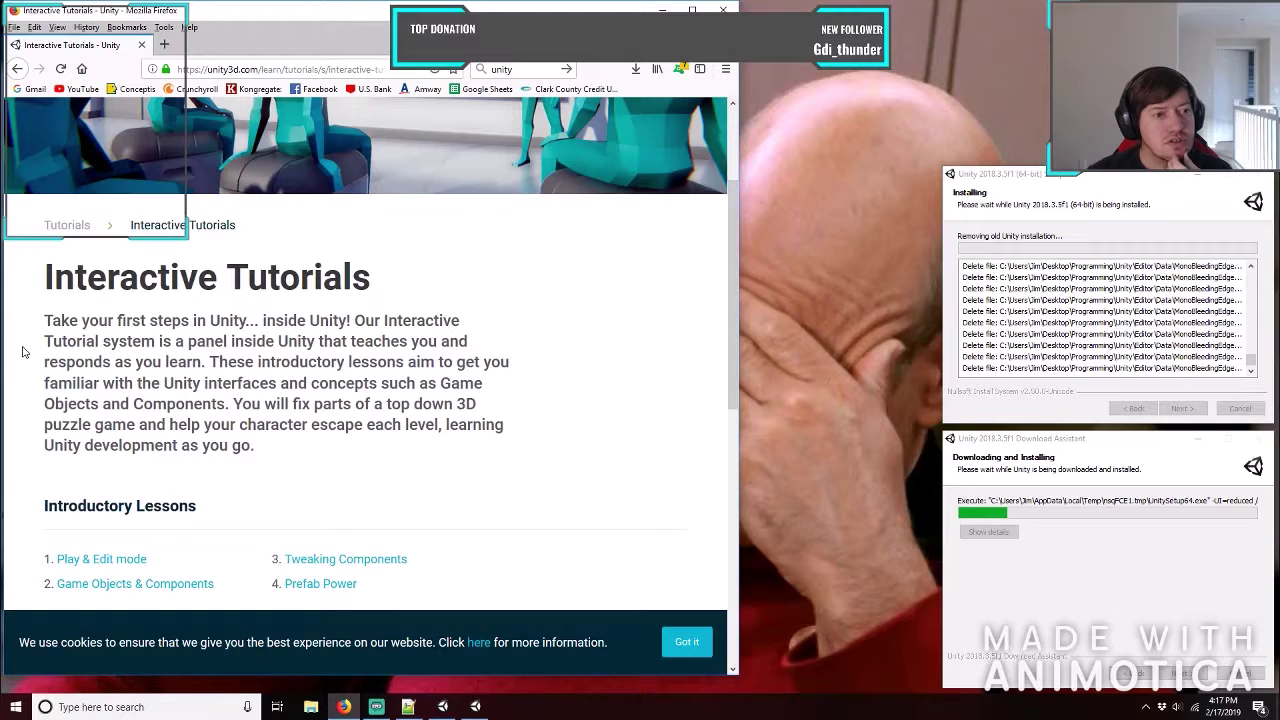
pyautogui.scroll(-4, 24, 351)
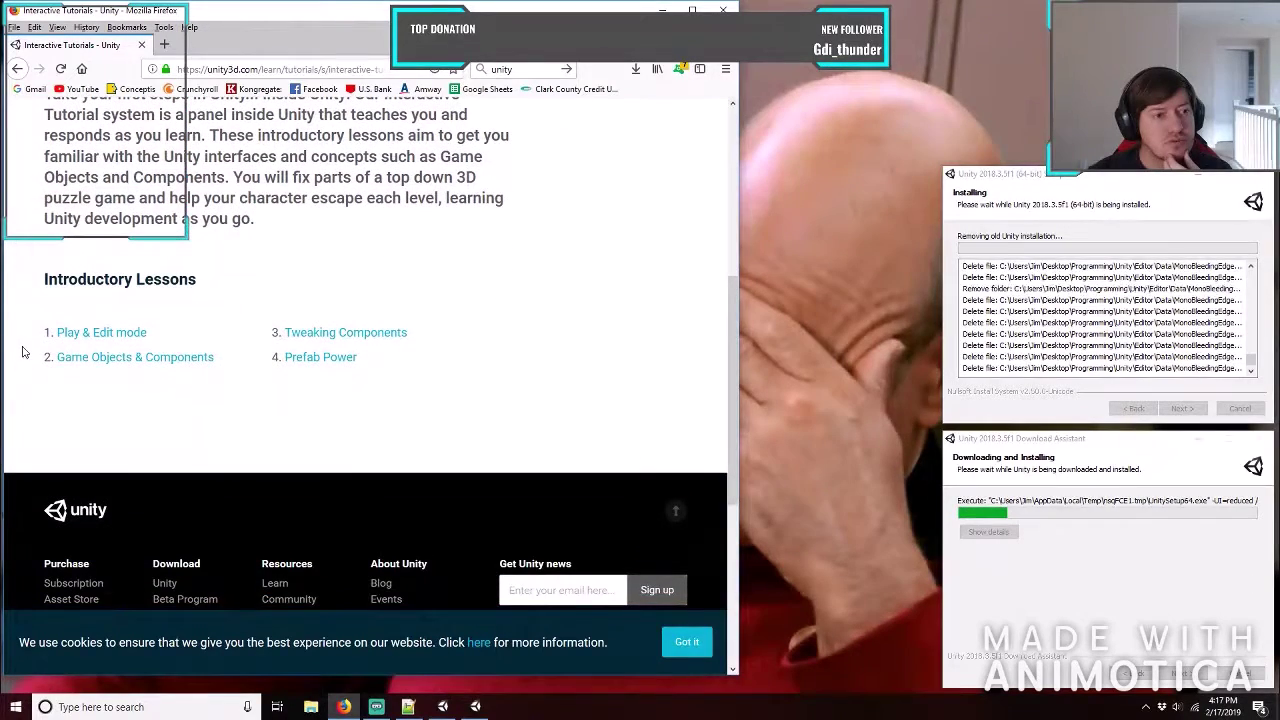
pyautogui.click(100, 334)
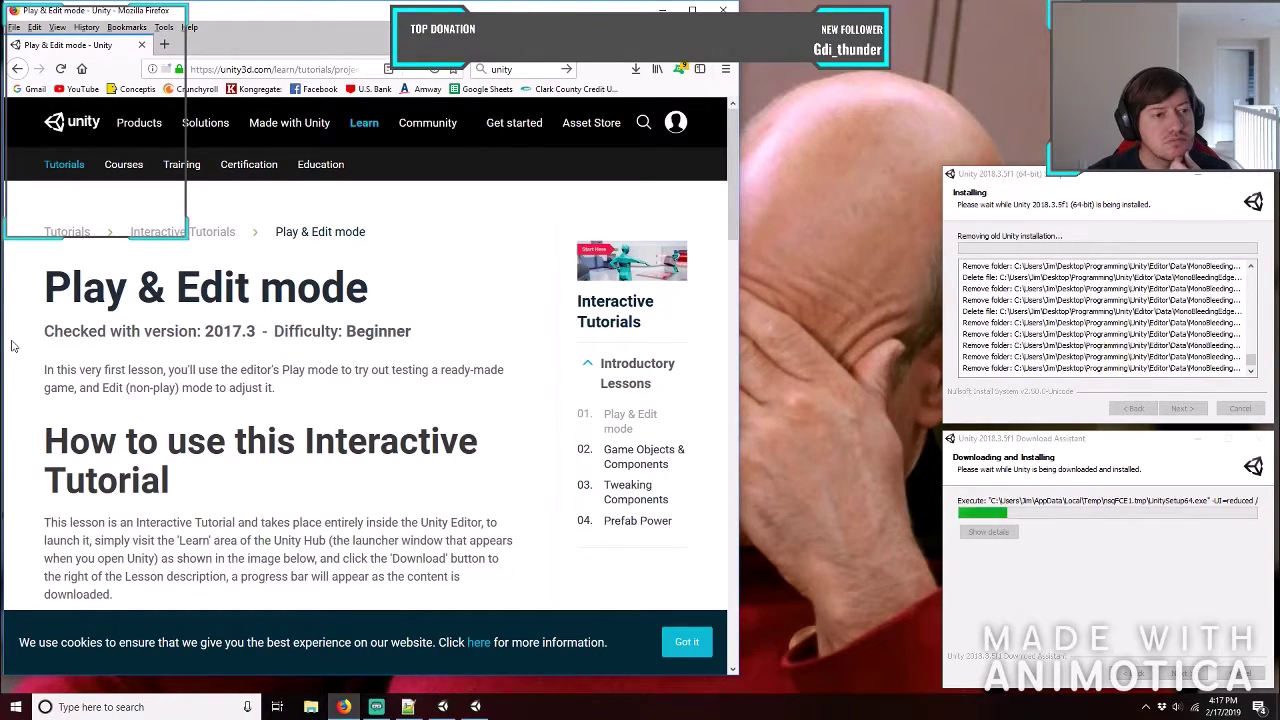
# Read through the Play & Edit mode lesson, including how to launch it and its related tutorials.
pyautogui.scroll(-3, 13, 346)
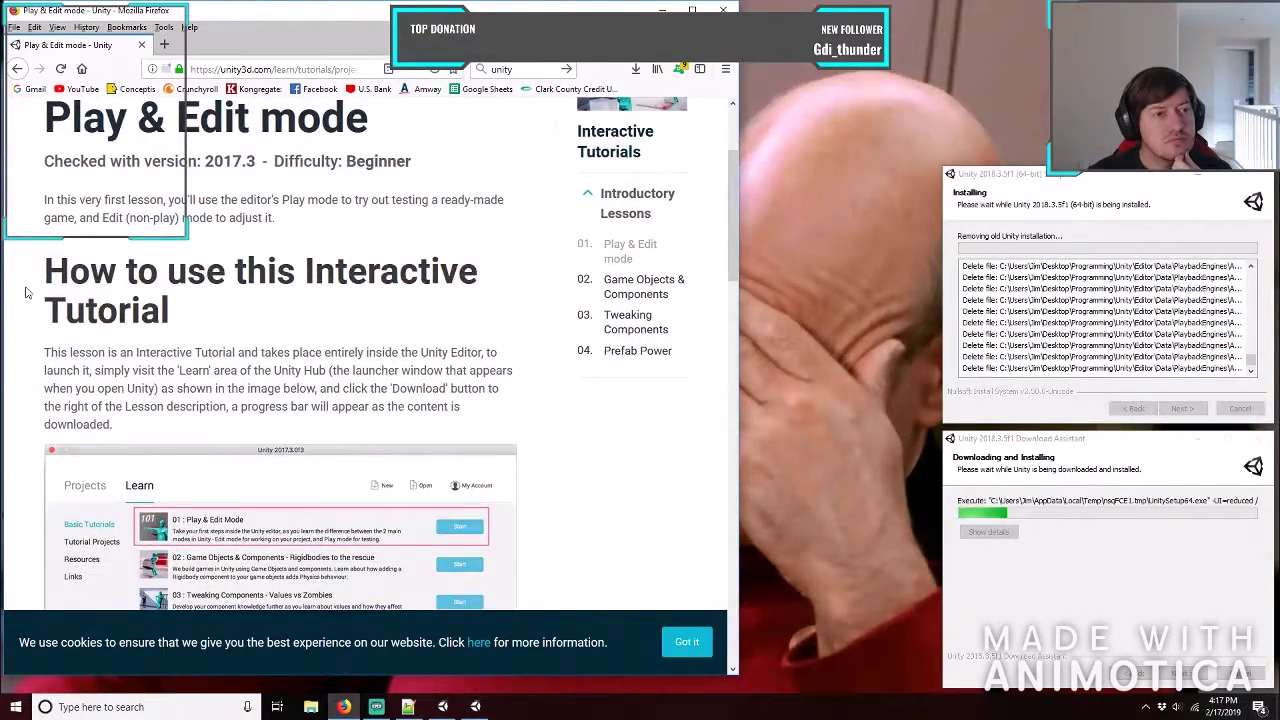
pyautogui.scroll(-1, 27, 288)
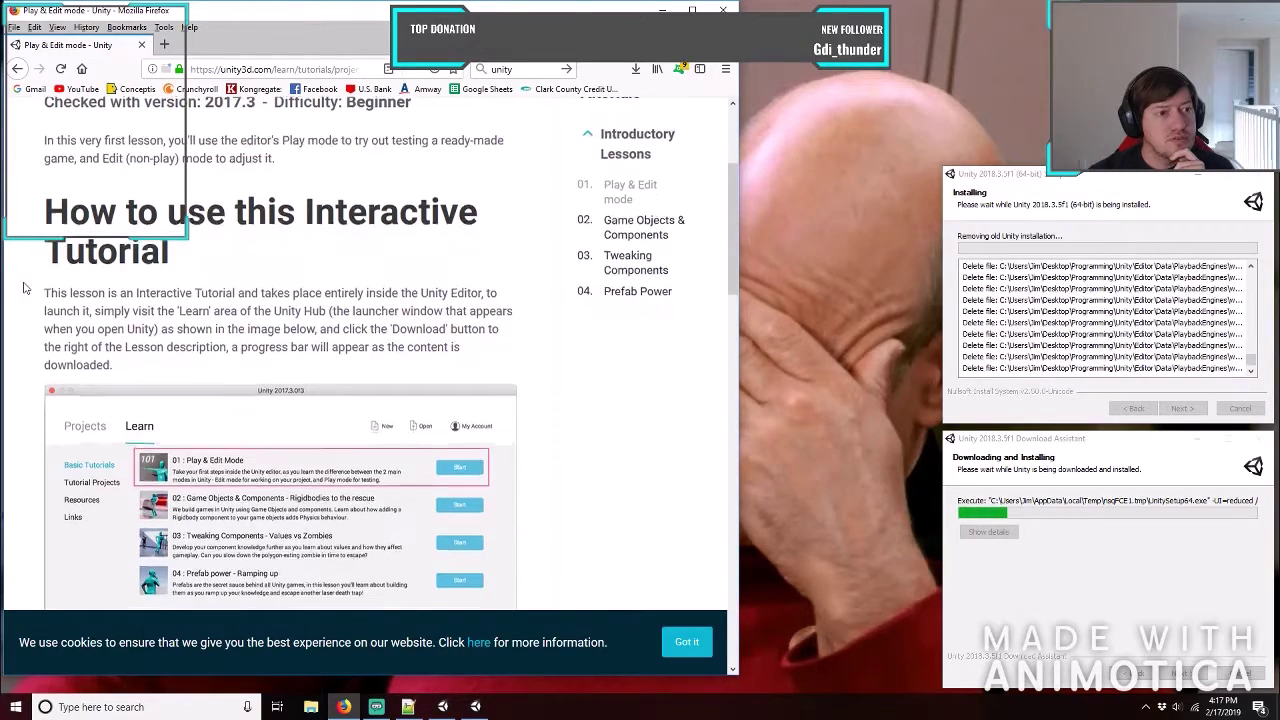
pyautogui.scroll(-3, 27, 288)
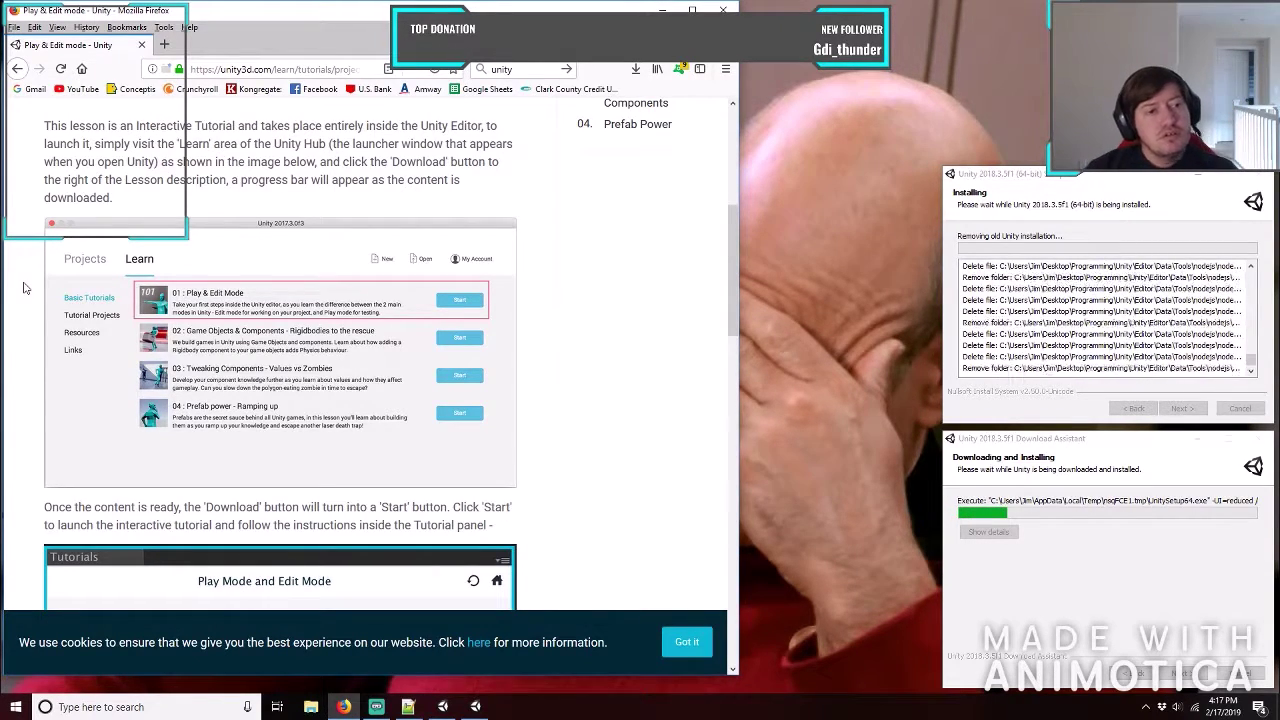
pyautogui.scroll(-2, 25, 288)
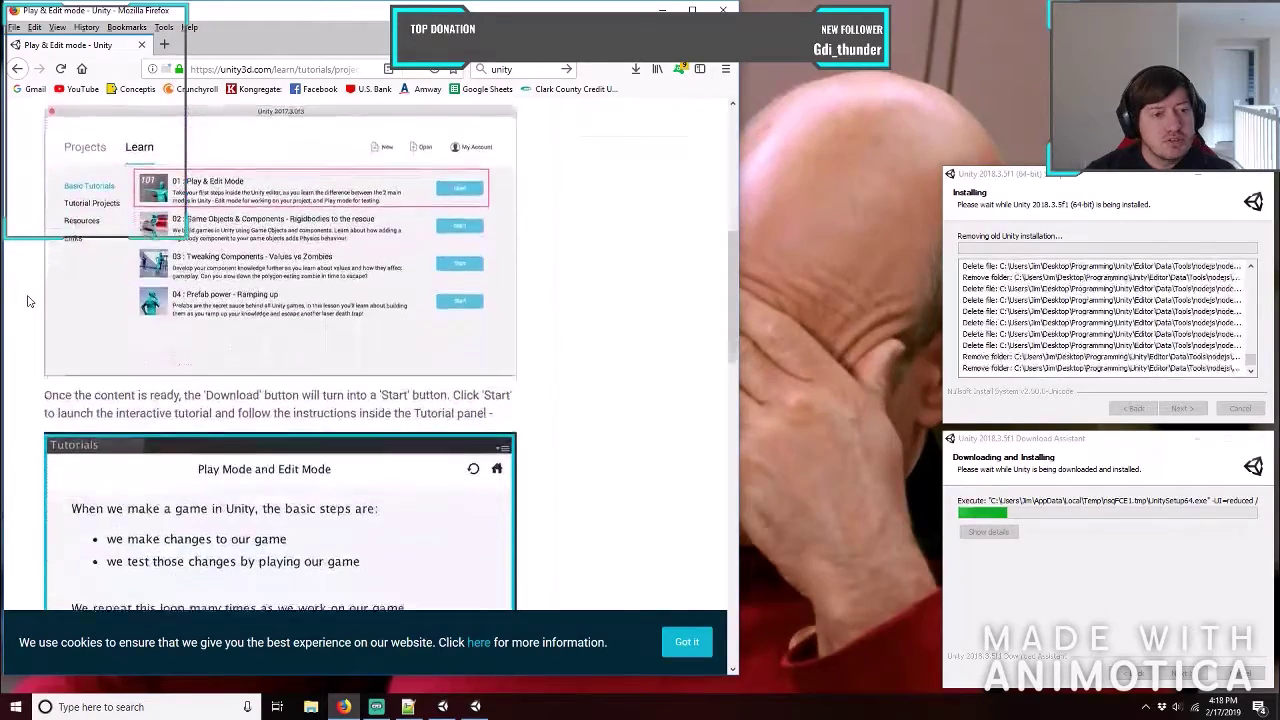
pyautogui.scroll(-2, 28, 301)
pyautogui.scroll(-2, 29, 303)
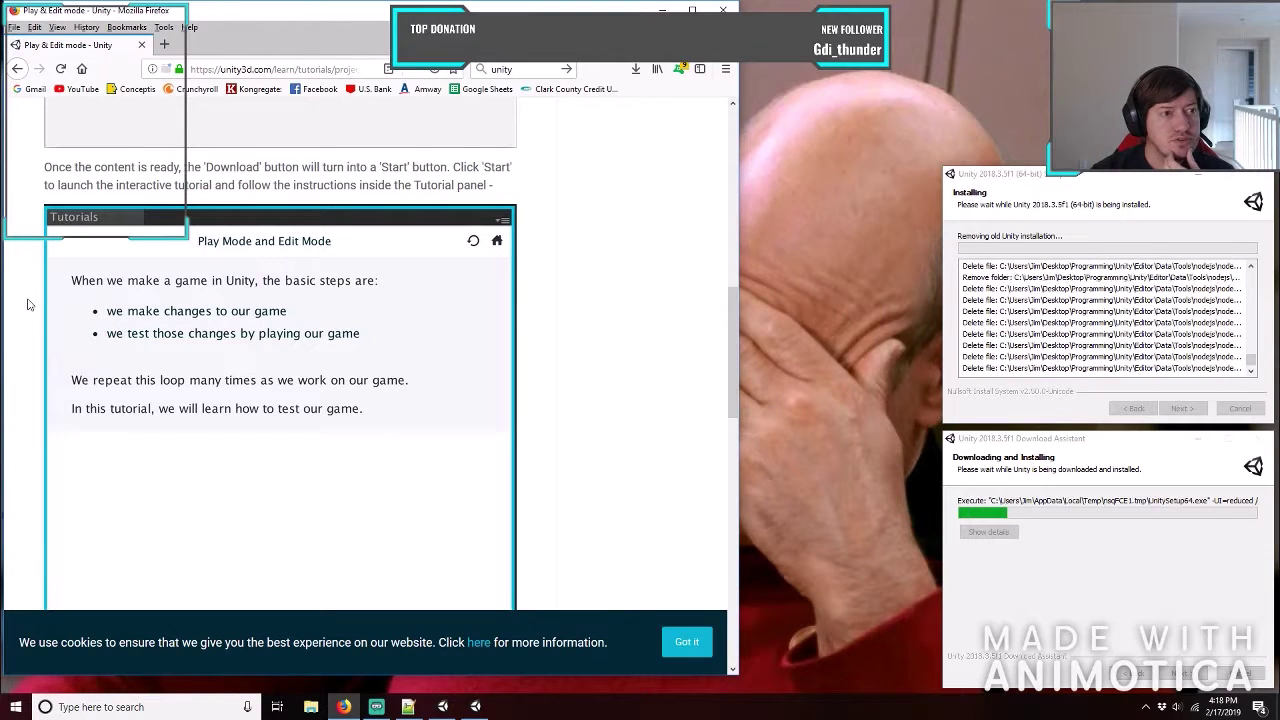
pyautogui.scroll(-1, 28, 304)
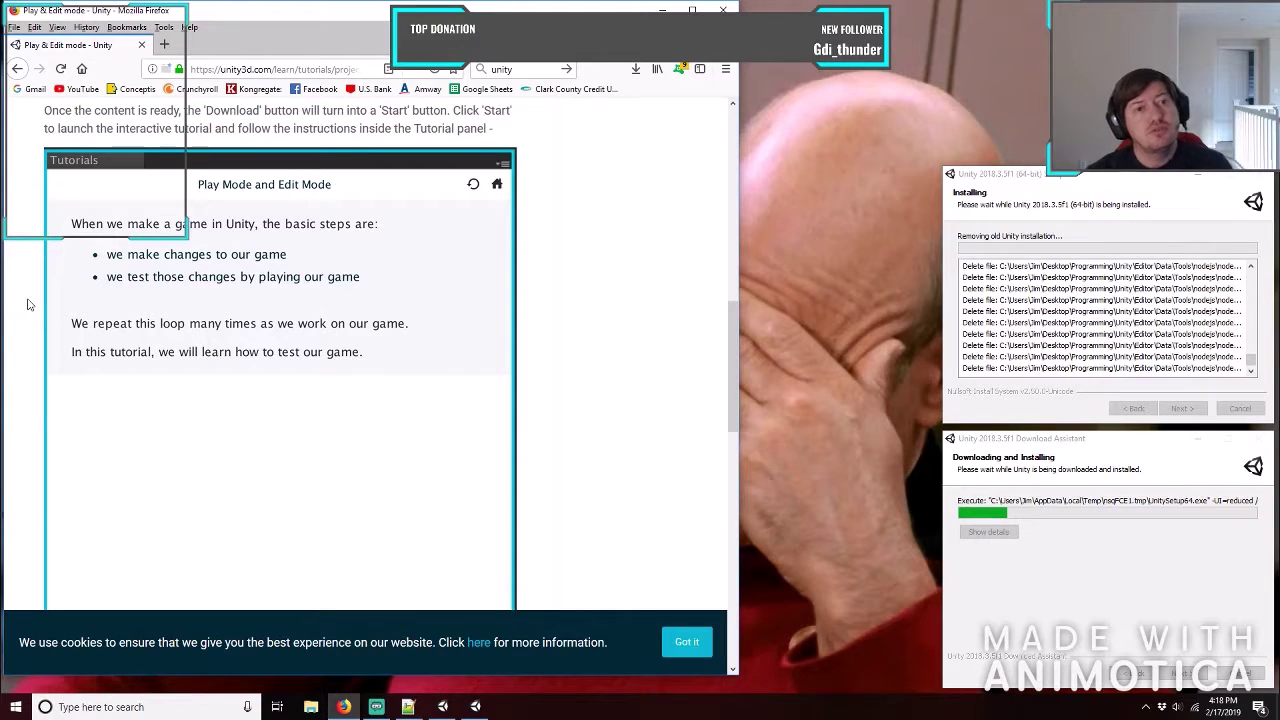
pyautogui.scroll(-2, 28, 304)
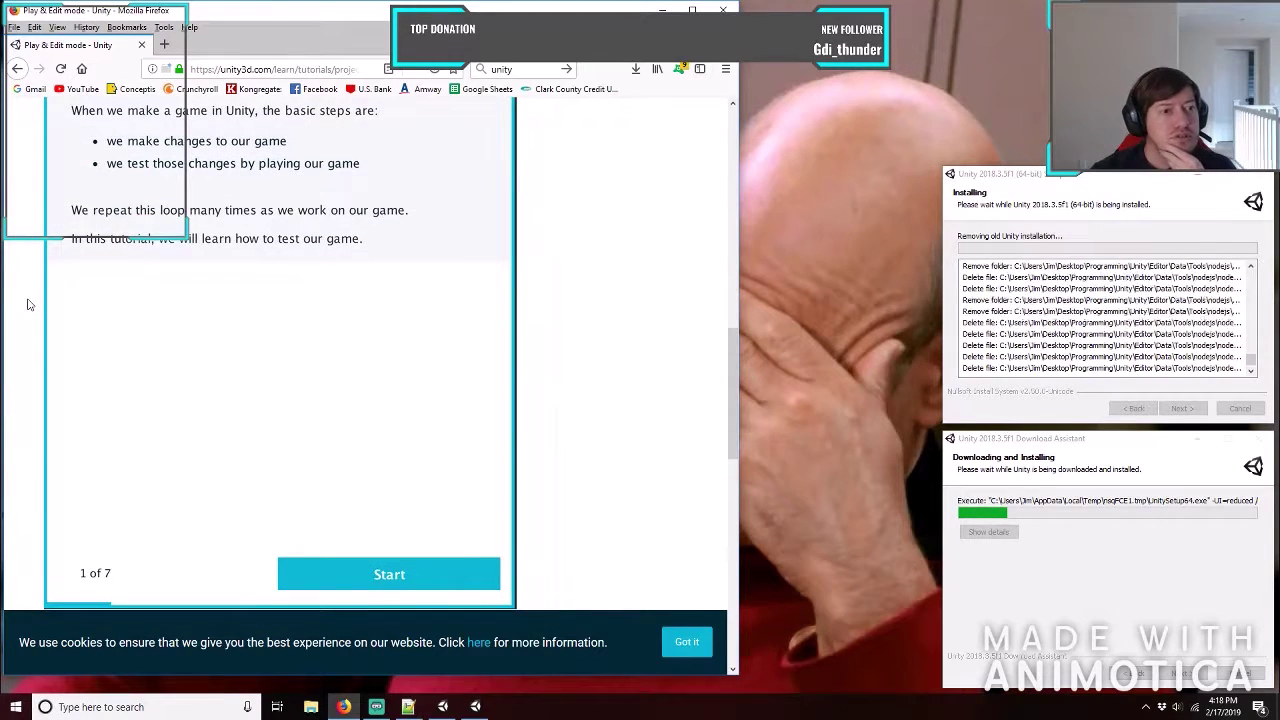
pyautogui.scroll(-5, 28, 304)
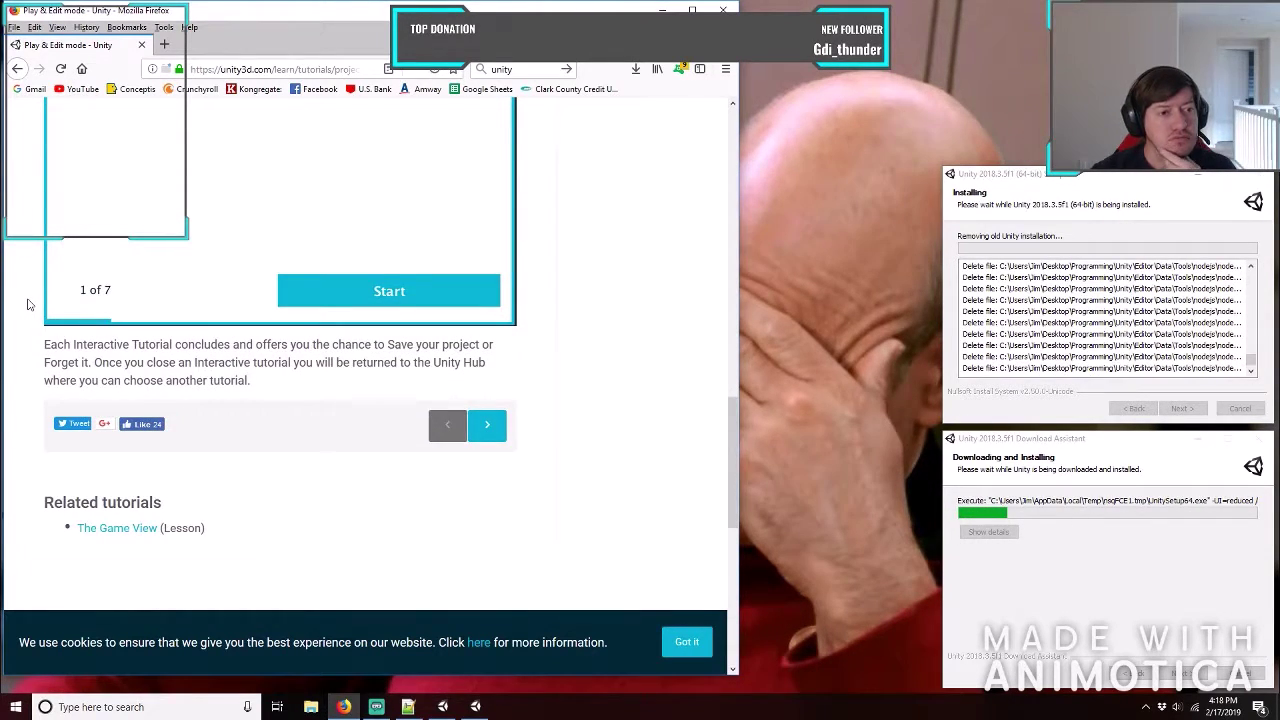
pyautogui.scroll(-4, 28, 304)
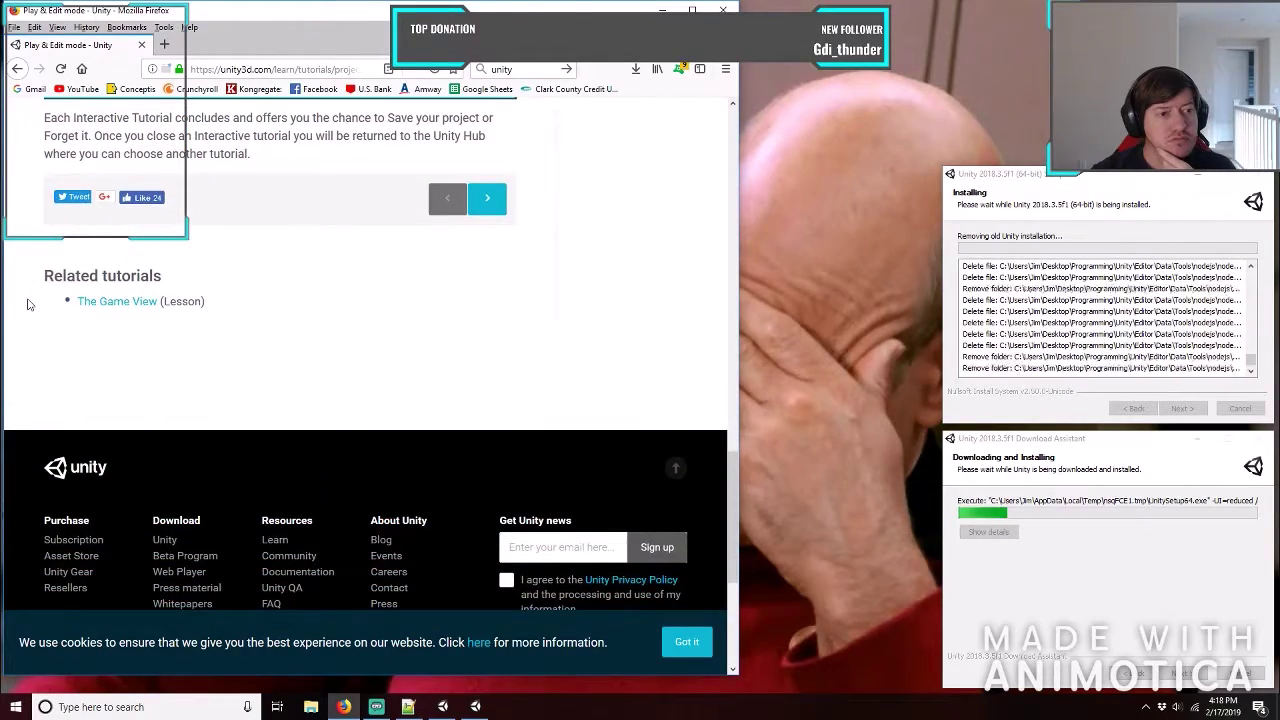
pyautogui.scroll(13, 28, 304)
pyautogui.scroll(10, 28, 304)
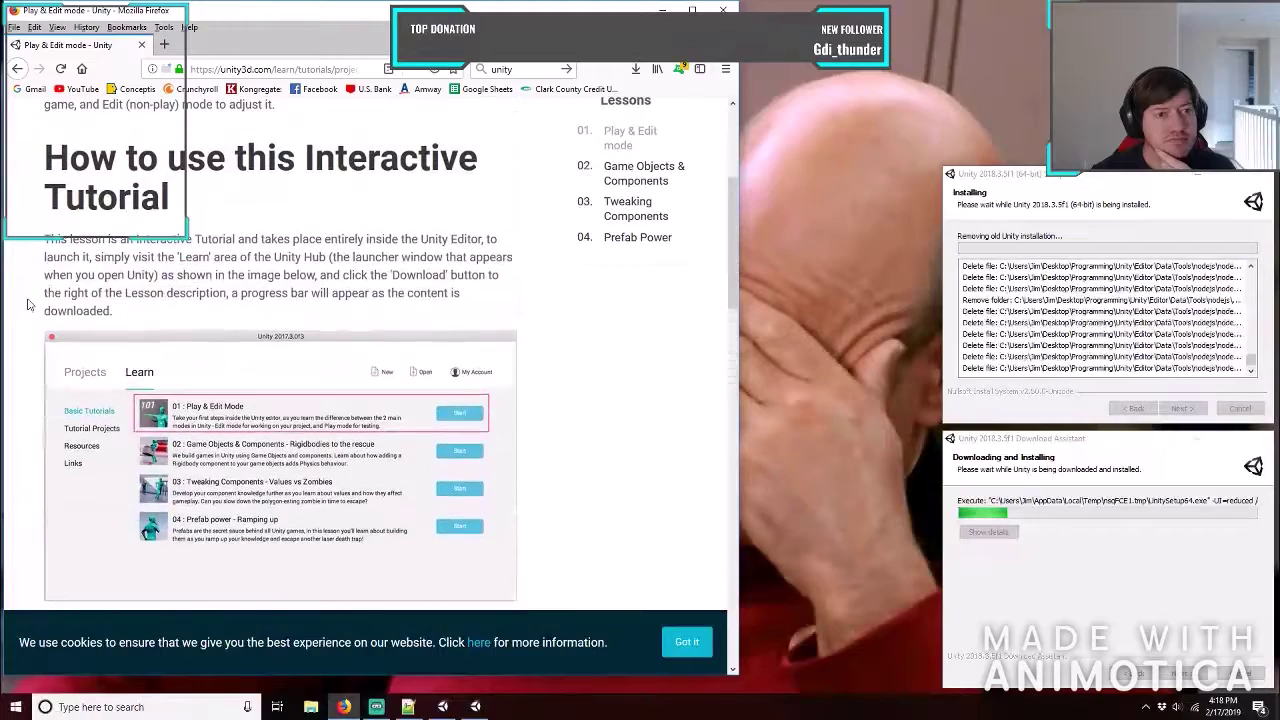
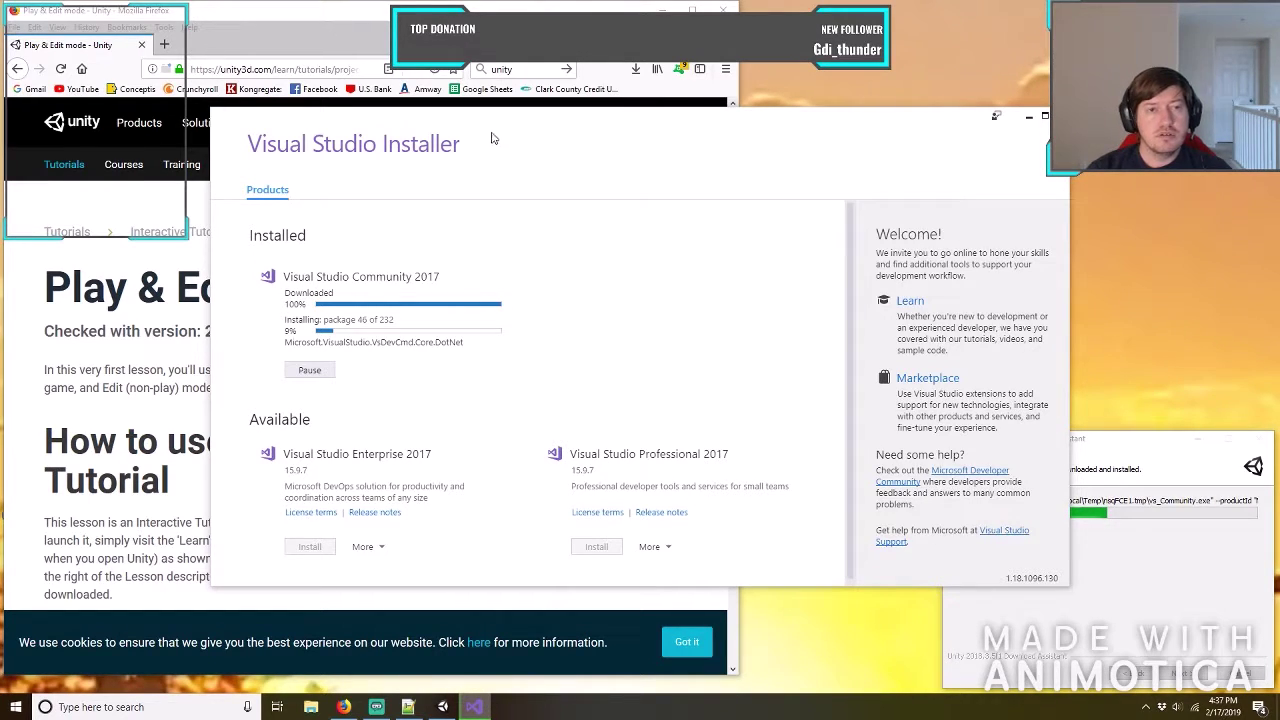
pyautogui.moveTo(490, 135); pyautogui.dragTo(679, 62)
pyautogui.moveTo(662, 106); pyautogui.dragTo(681, 77)
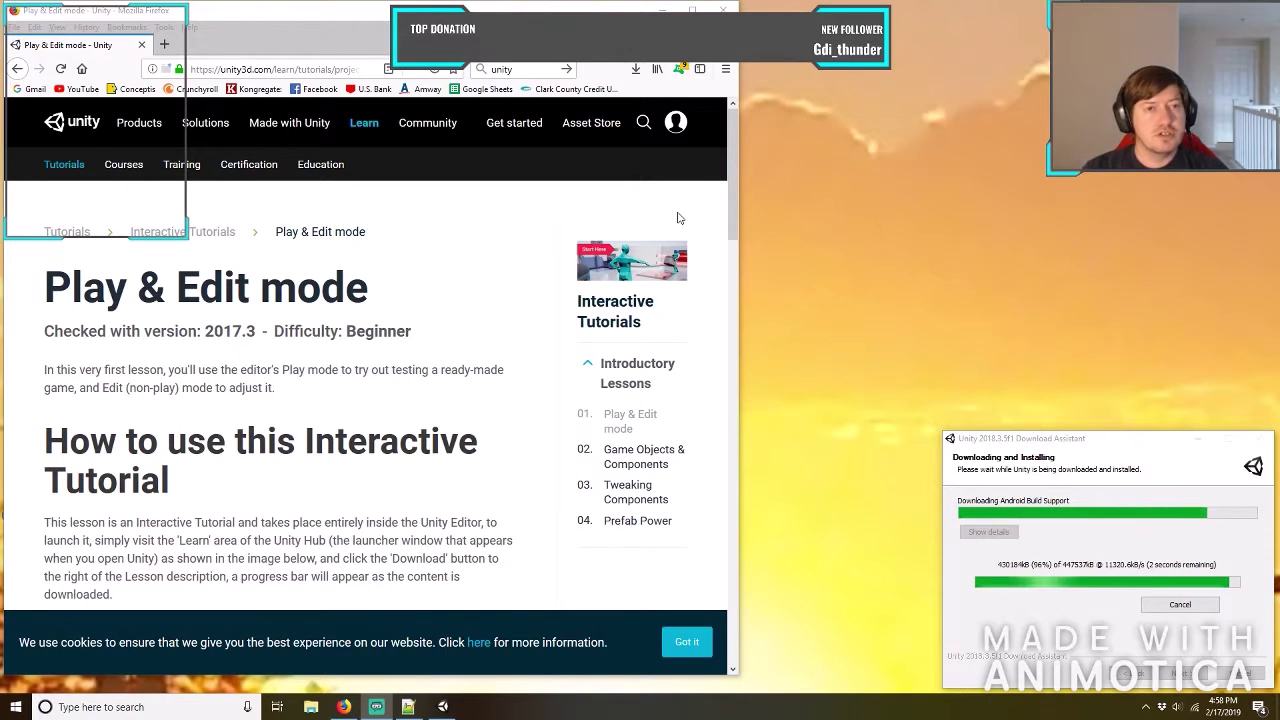
pyautogui.moveTo(370, 20); pyautogui.dragTo(577, 27)
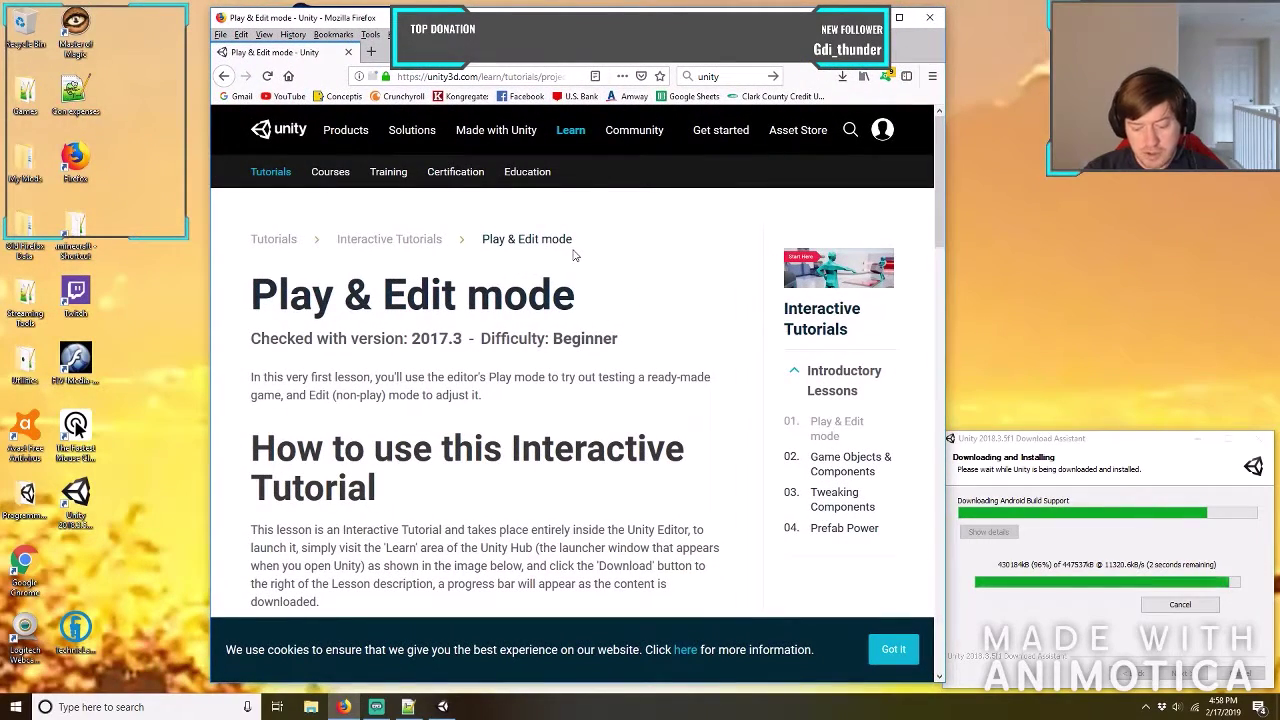
pyautogui.moveTo(577, 20); pyautogui.dragTo(596, 22)
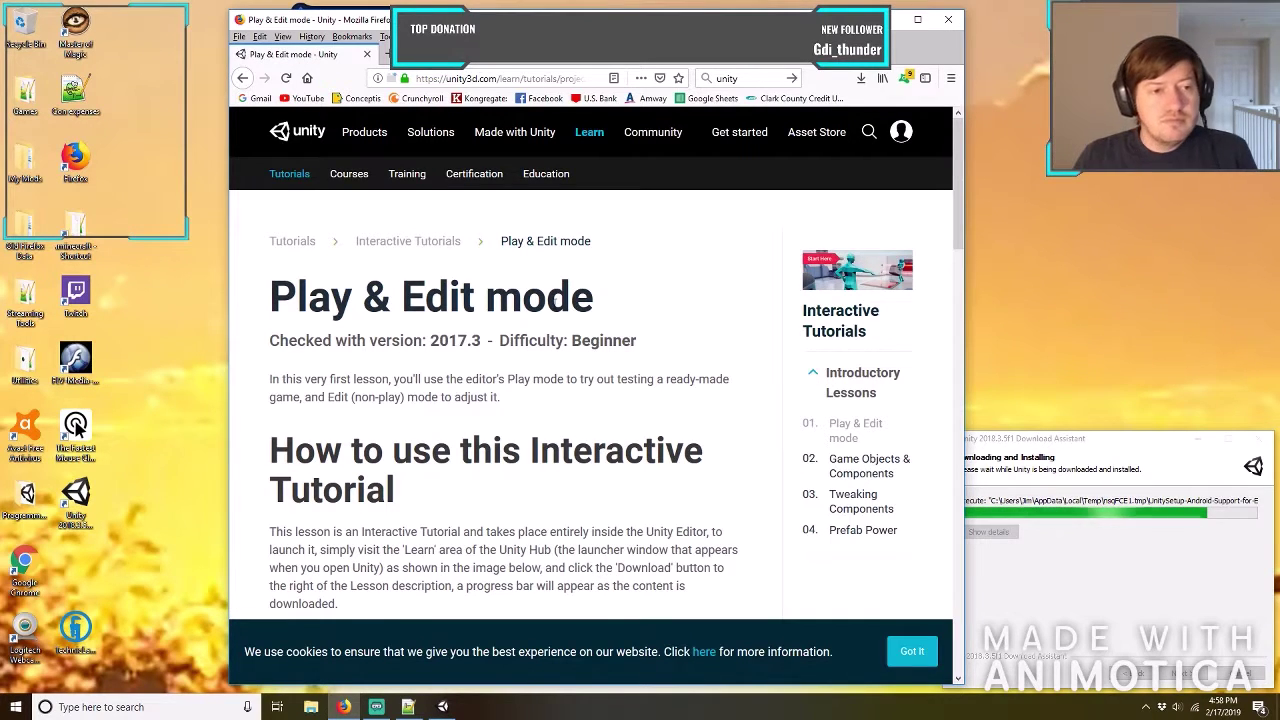
pyautogui.moveTo(513, 24); pyautogui.dragTo(291, 18)
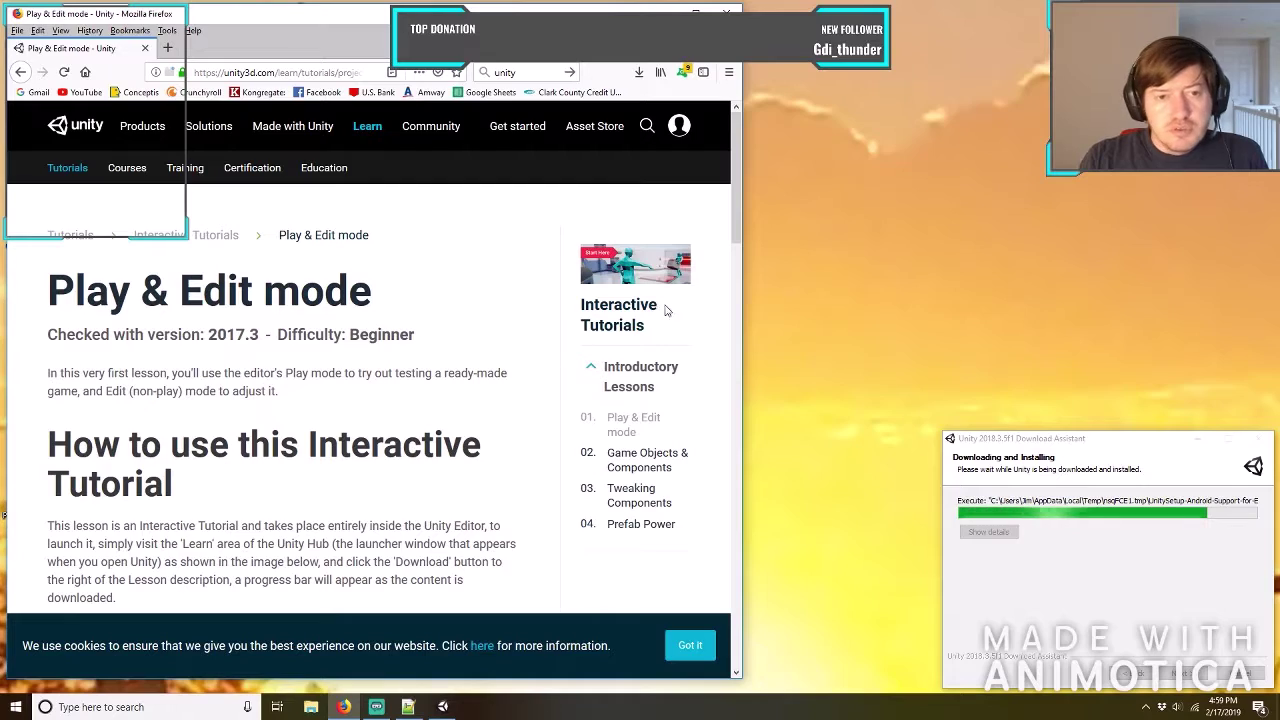
pyautogui.moveTo(736, 185)
pyautogui.mouseDown()
pyautogui.moveTo(738, 252)
pyautogui.moveTo(743, 175)
pyautogui.mouseUp()
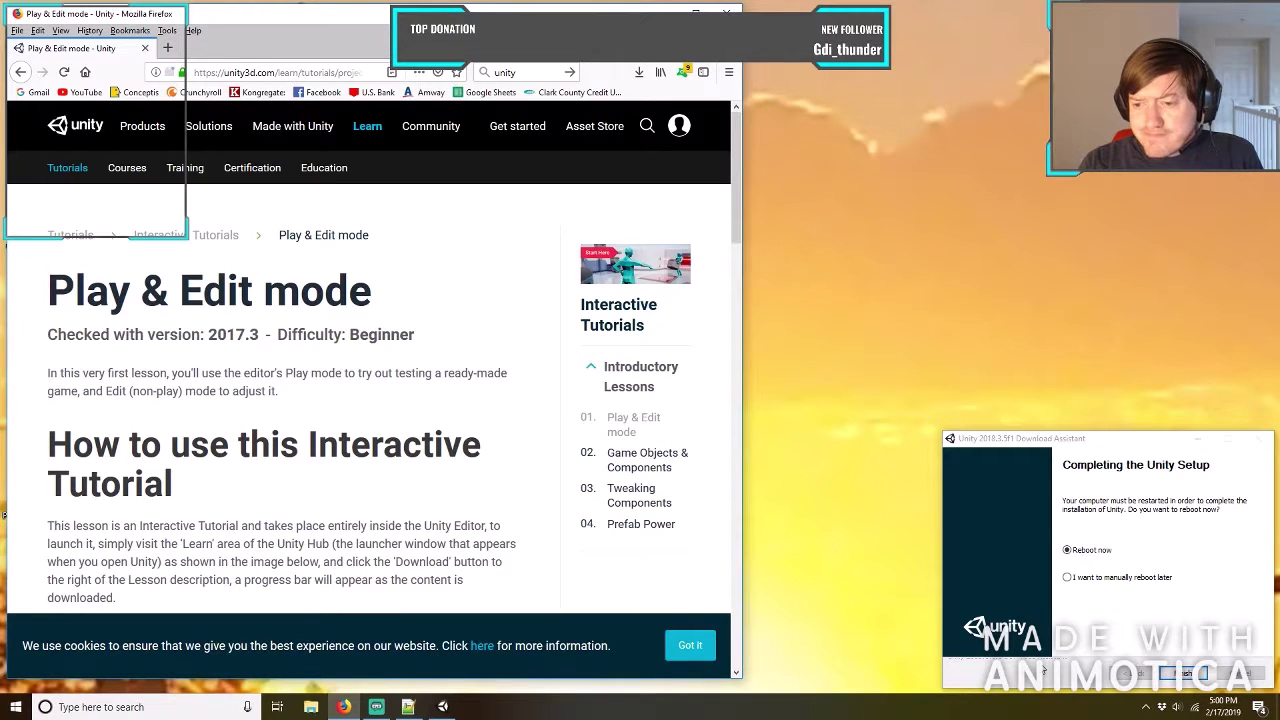
# Finish the Unity setup with the option to manually reboot the computer later.
pyautogui.click(1067, 577)
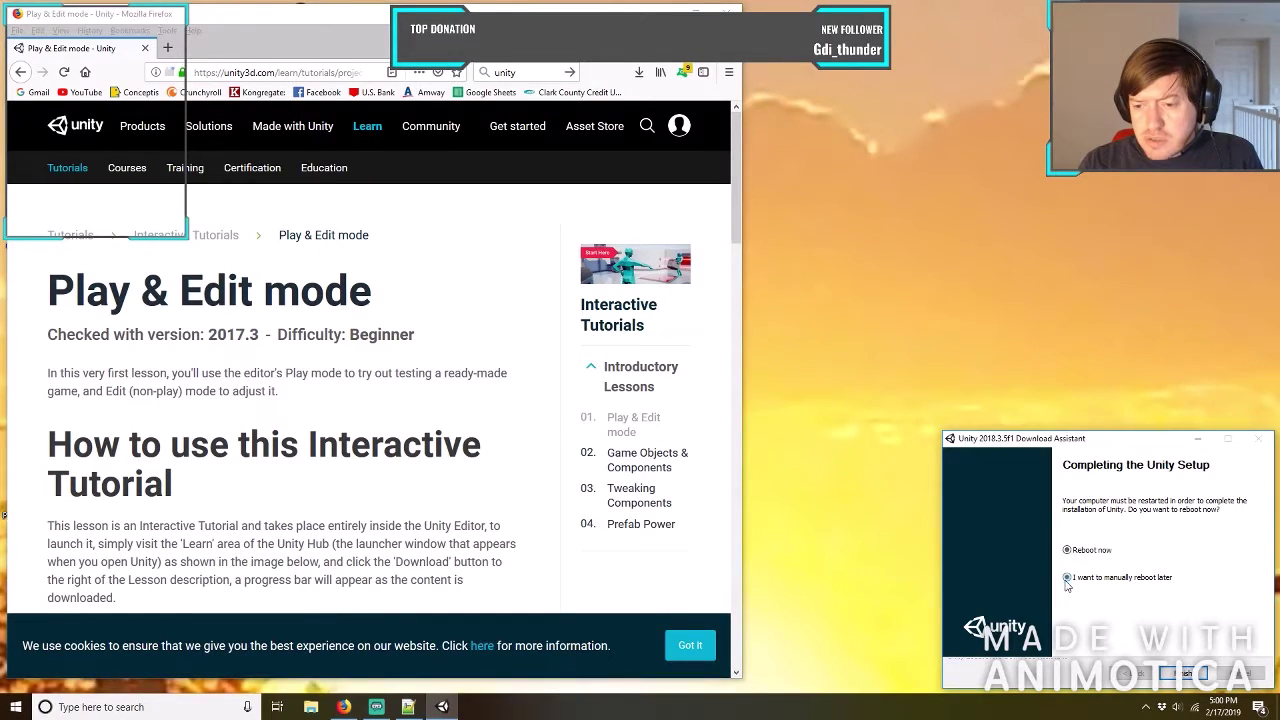
pyautogui.click(1187, 673)
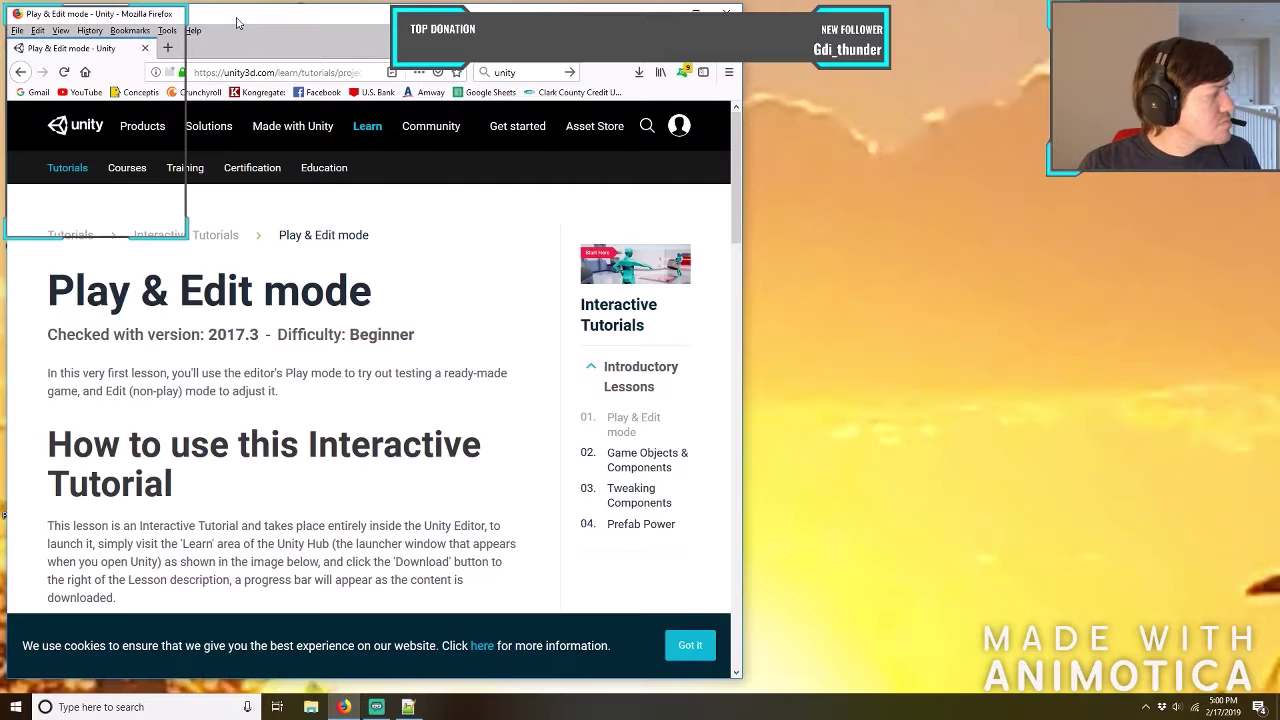
# Open the Programming folder from the desktop and arrange its window and the browser next to each other.
pyautogui.moveTo(237, 22); pyautogui.dragTo(270, 22)
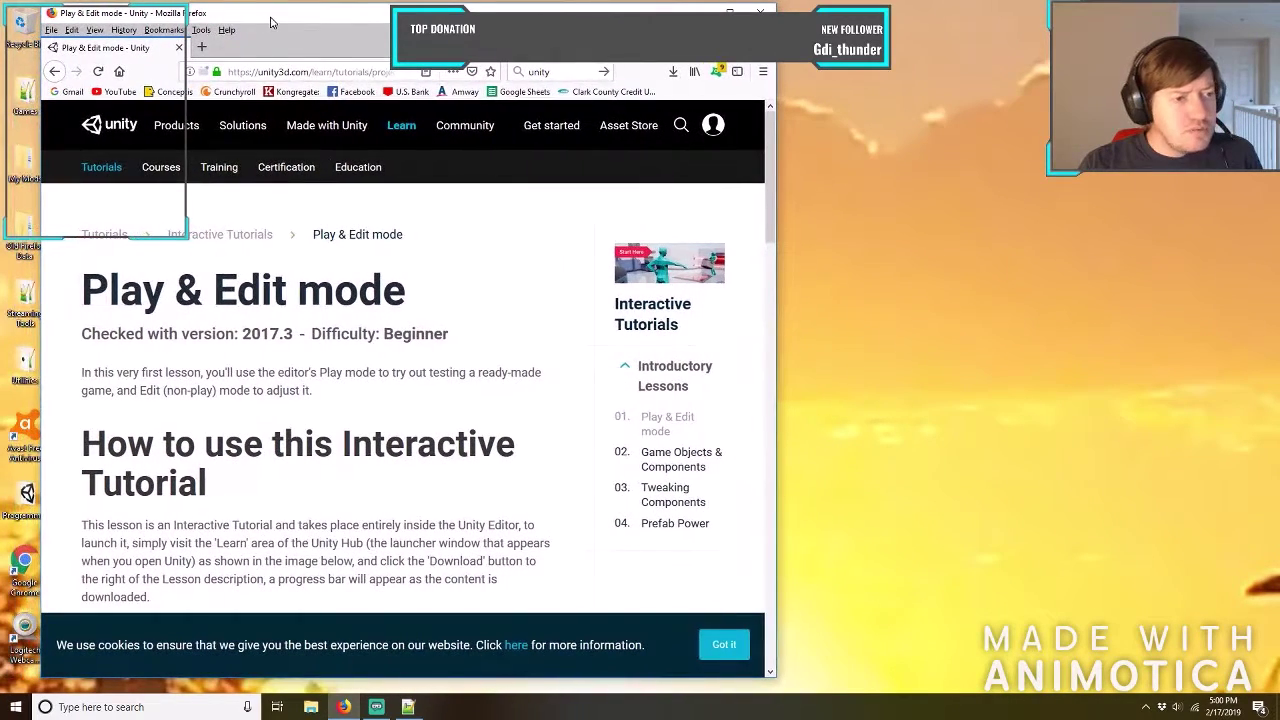
pyautogui.click(28, 495)
pyautogui.doubleClick(28, 495)
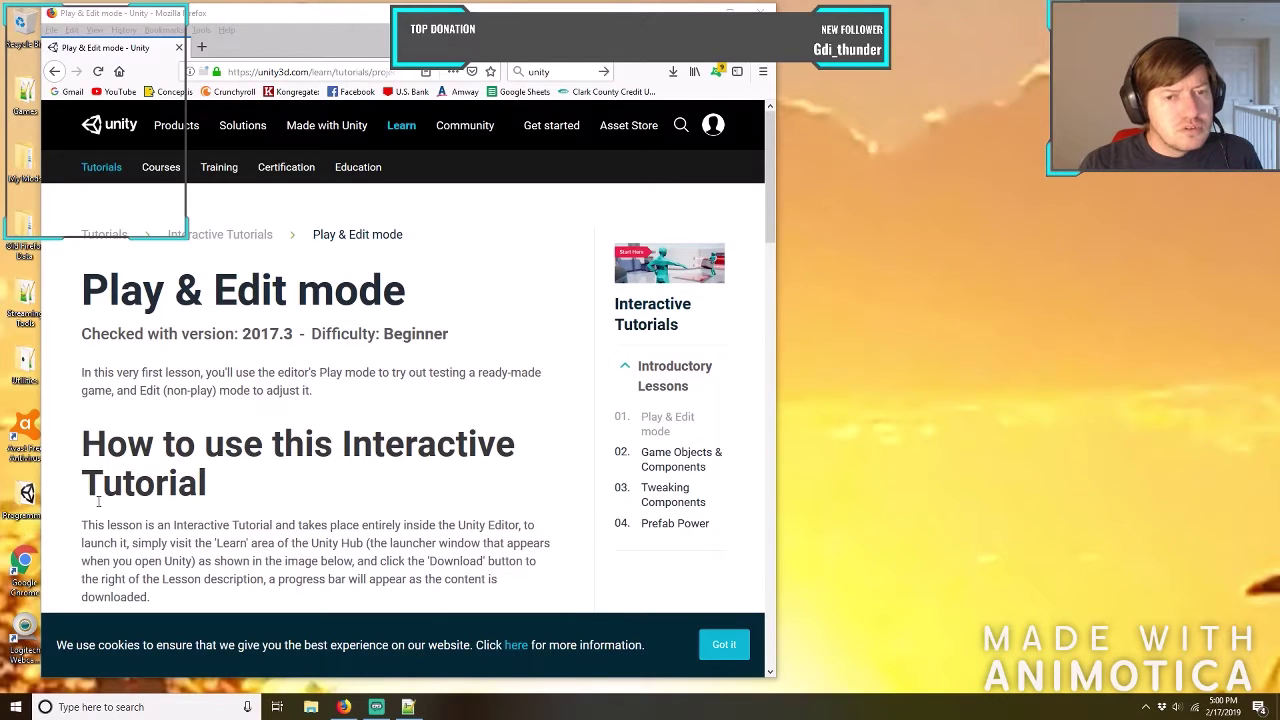
pyautogui.moveTo(300, 12); pyautogui.dragTo(831, 37)
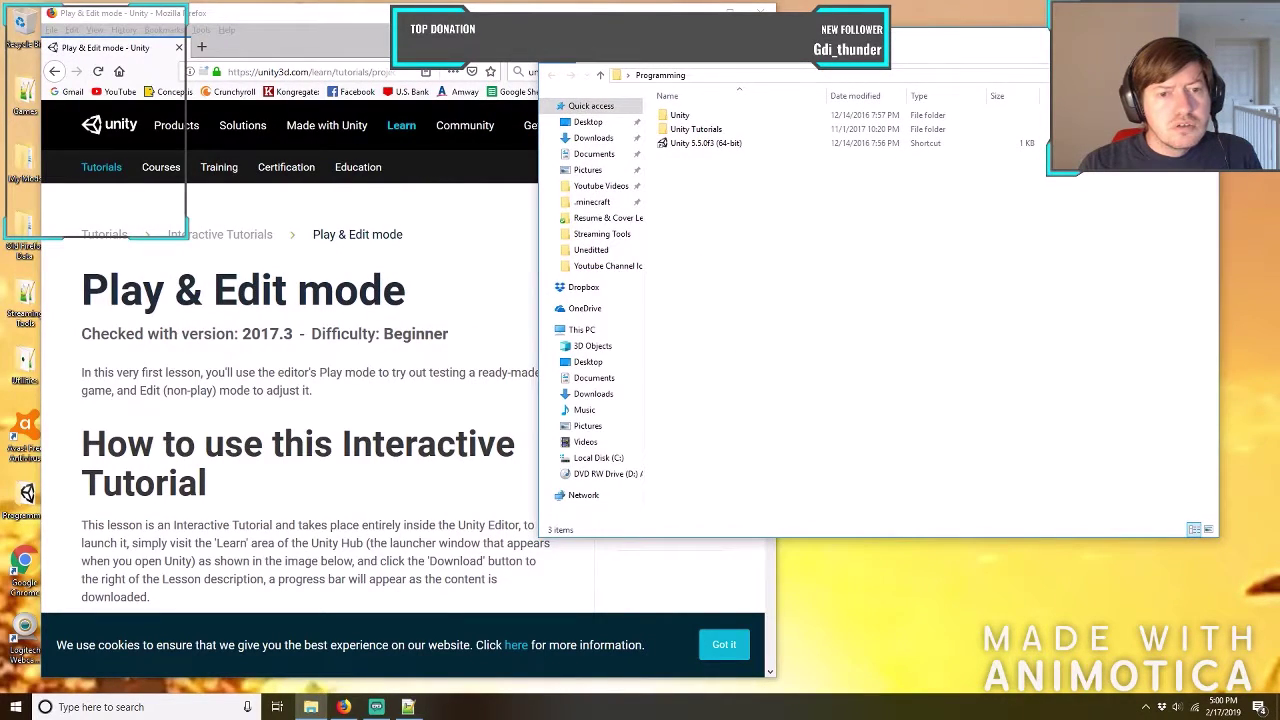
pyautogui.moveTo(560, 13); pyautogui.dragTo(521, 24)
pyautogui.hotkey('alt', 'Tab')
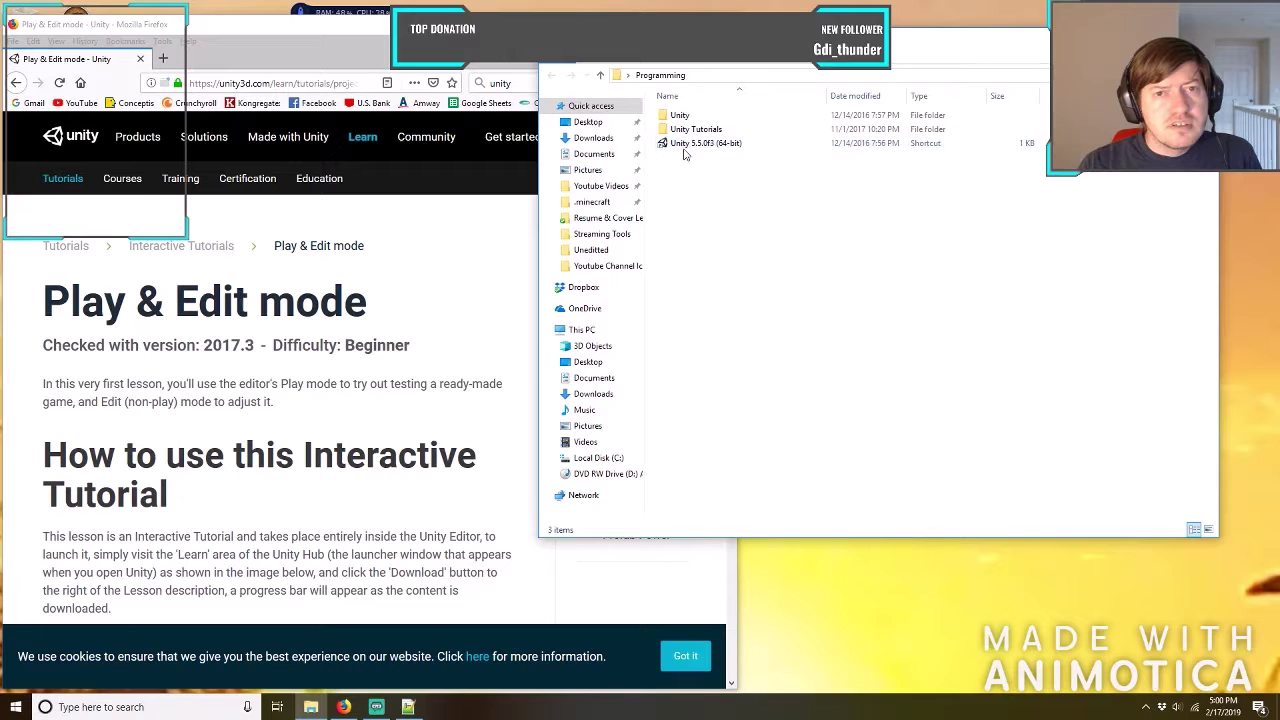
# Go to the Editor folder inside the Unity folder and launch the Unity application.
pyautogui.doubleClick(681, 116)
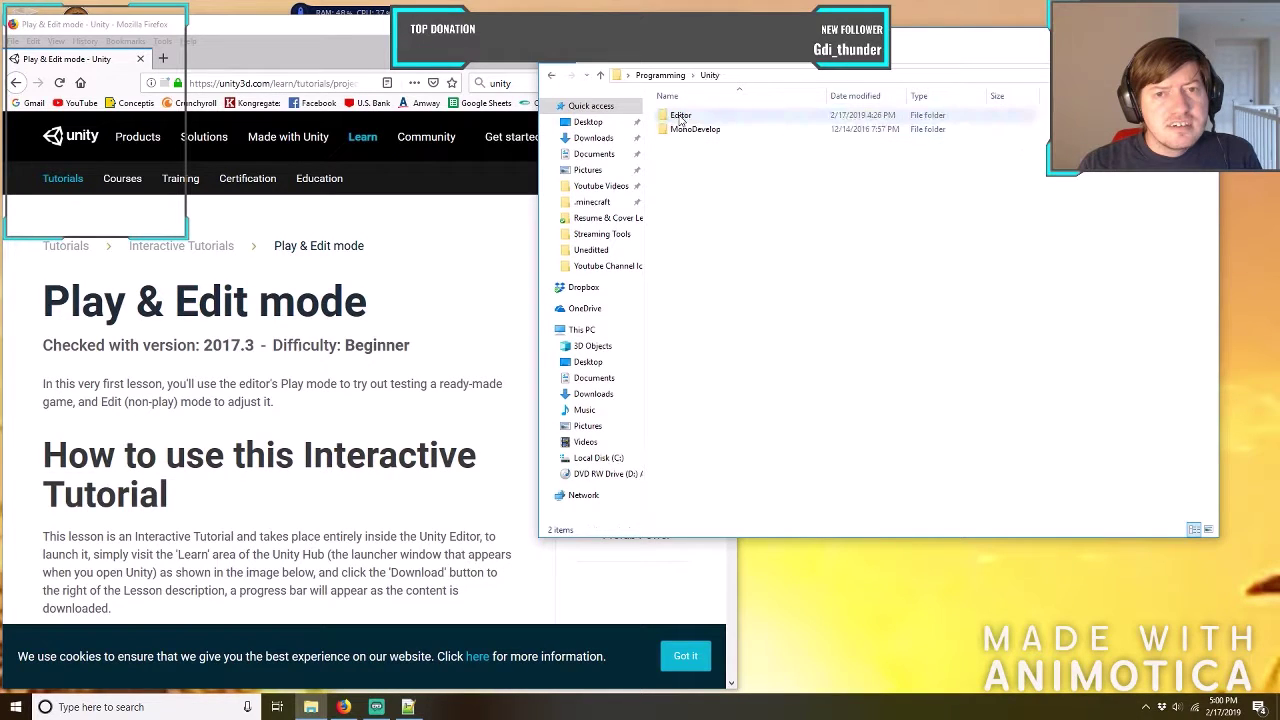
pyautogui.doubleClick(681, 117)
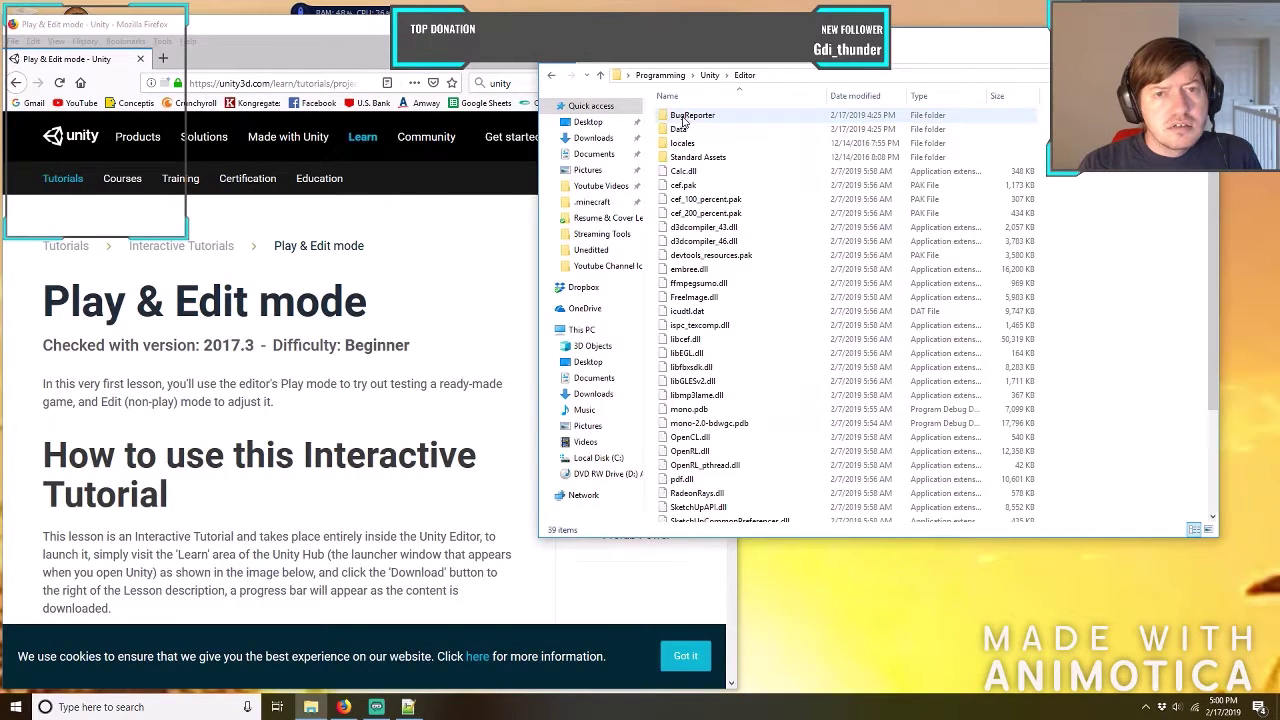
pyautogui.scroll(-3, 726, 286)
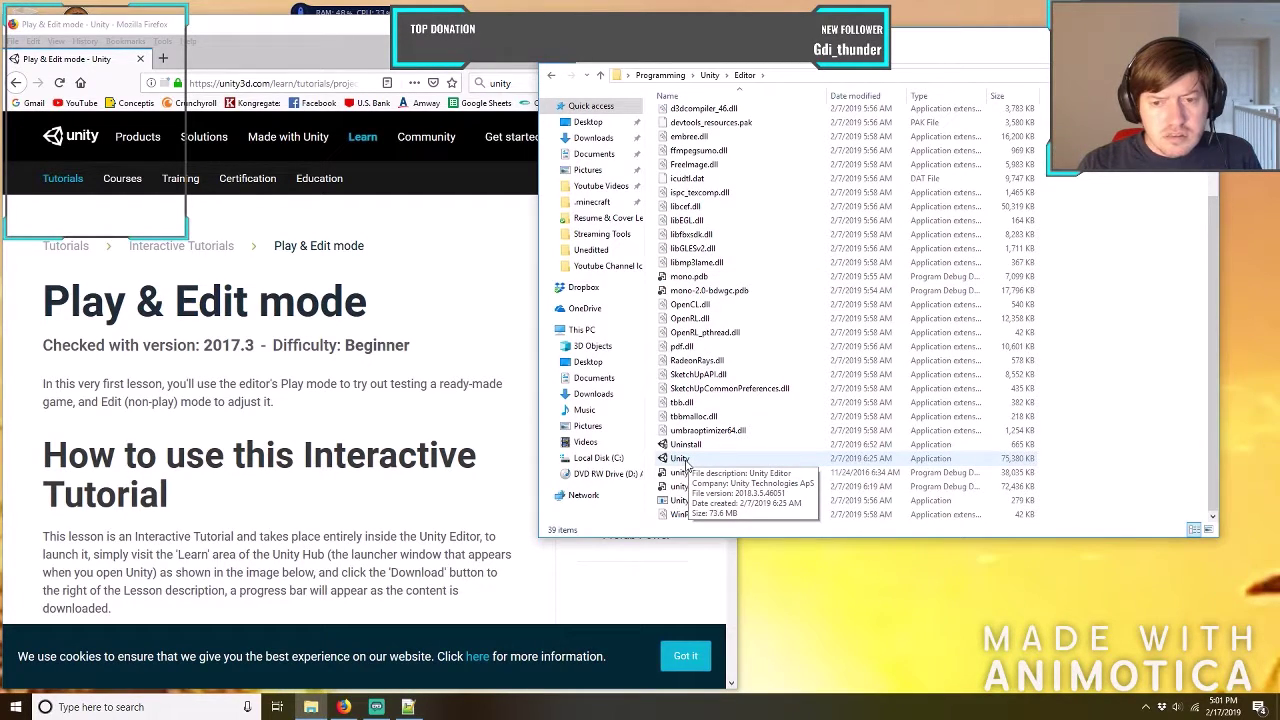
pyautogui.doubleClick(684, 461)
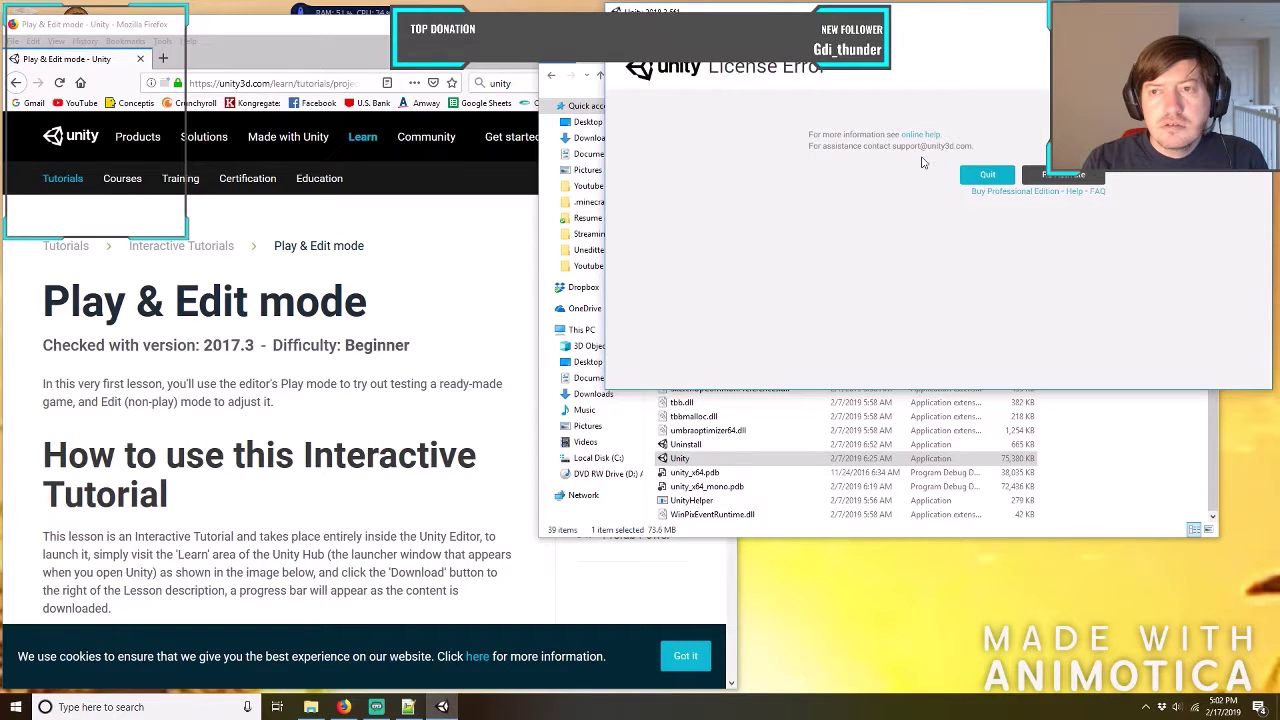
# Quit the Unity application from its License Error window.
pyautogui.click(987, 177)
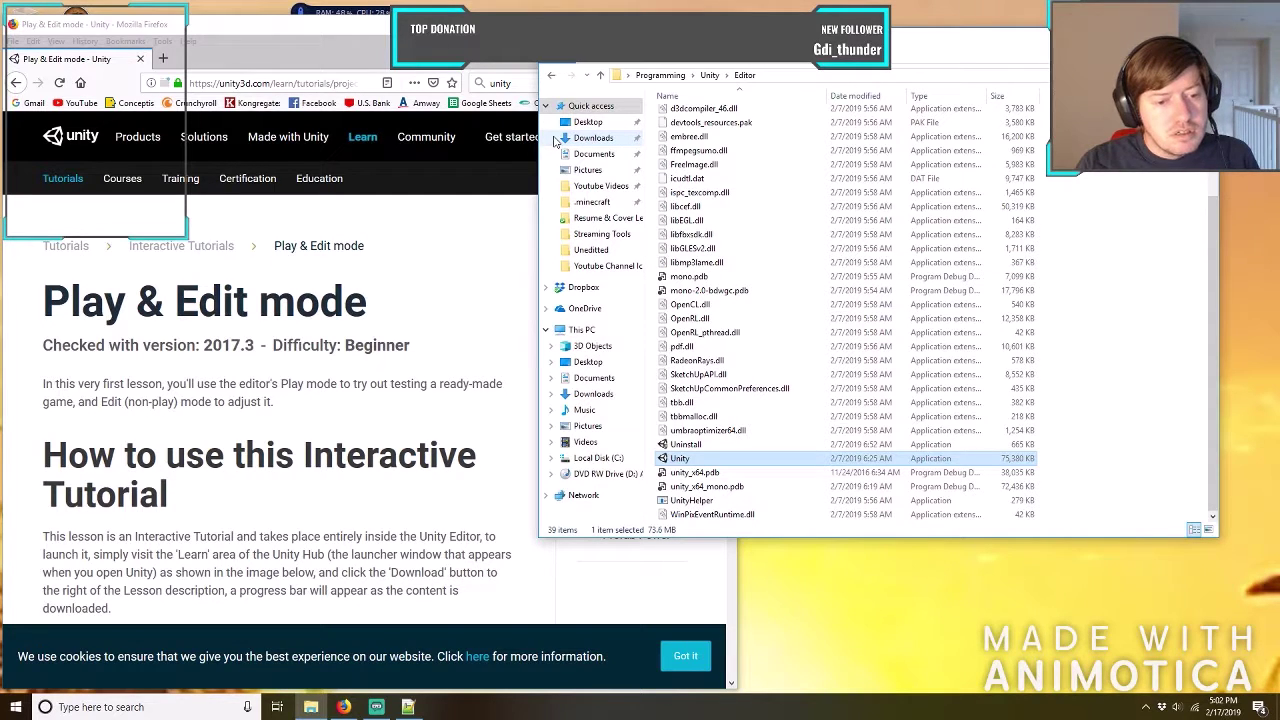
pyautogui.moveTo(248, 160)
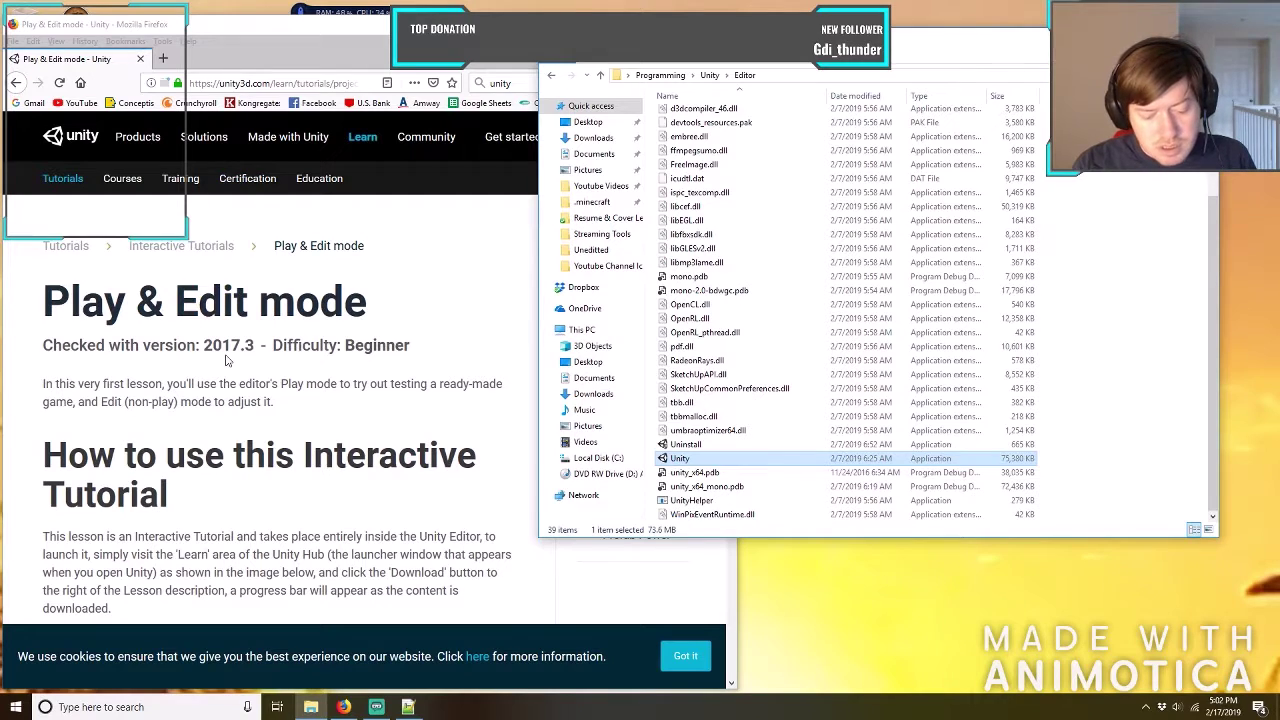
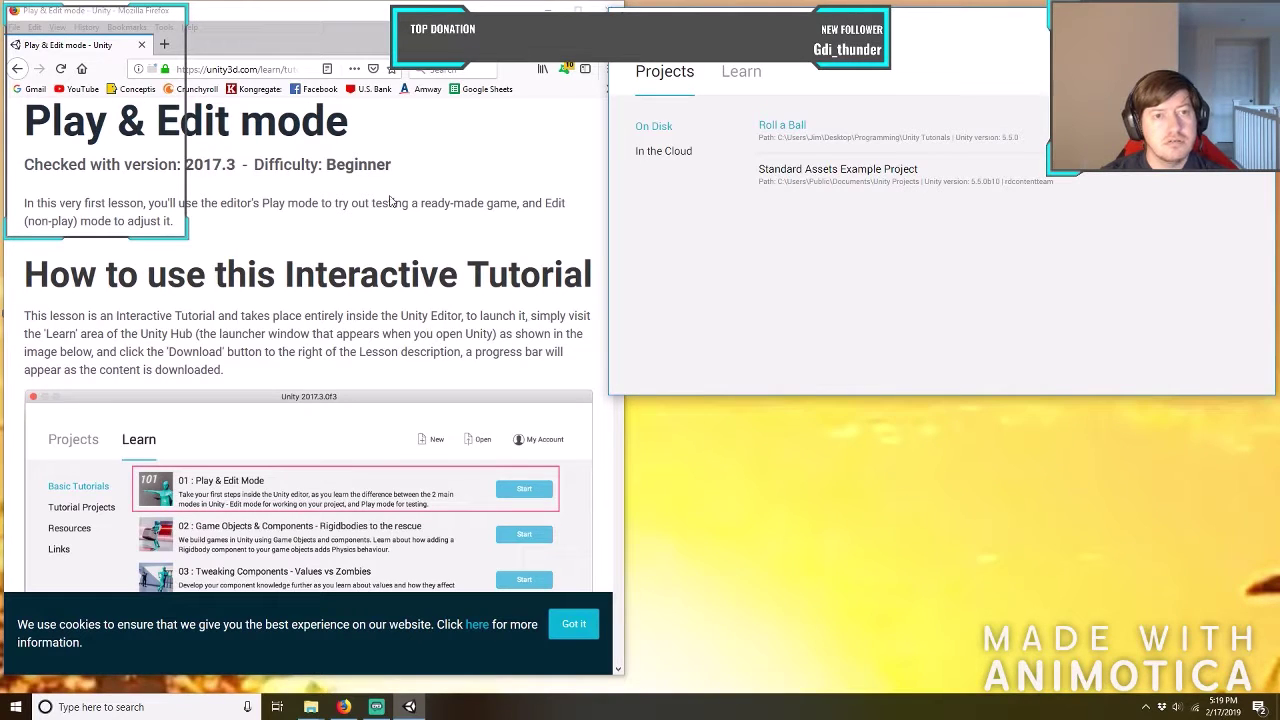
# Look over the on-disk projects and the Basic Tutorials in the Learn area of the Unity launcher.
pyautogui.click(361, 204)
pyautogui.click(889, 285)
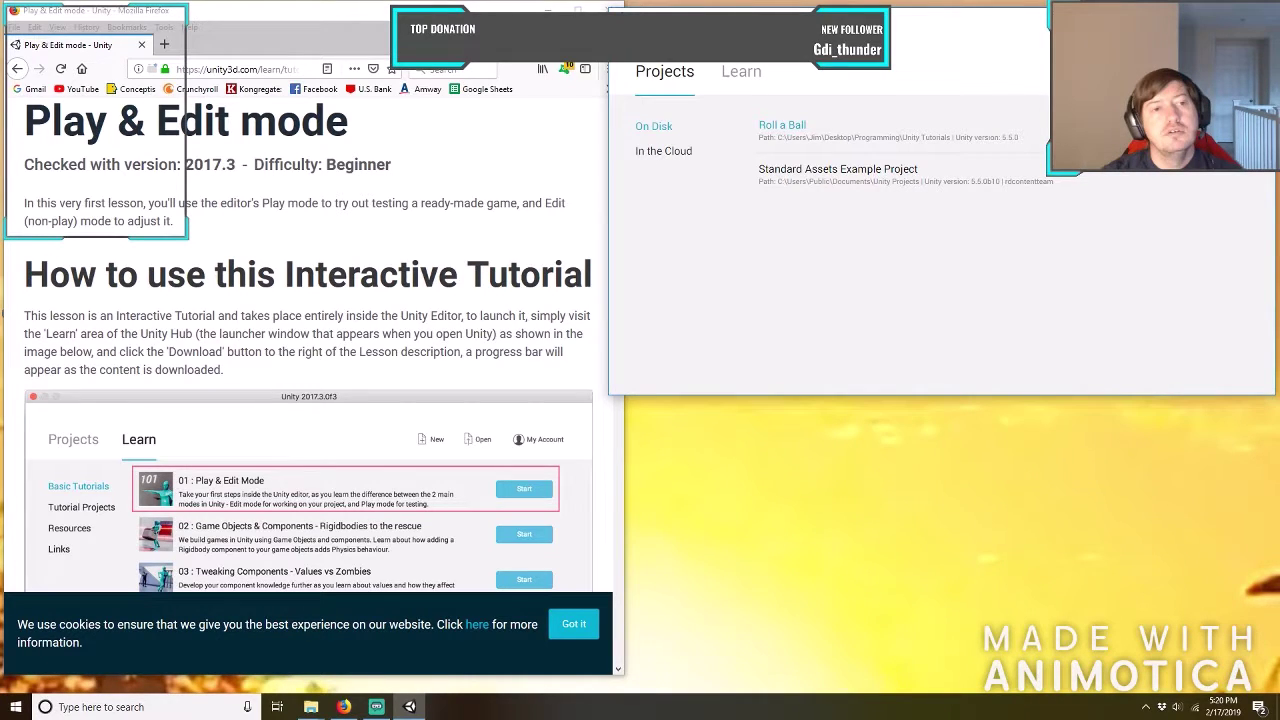
pyautogui.click(741, 79)
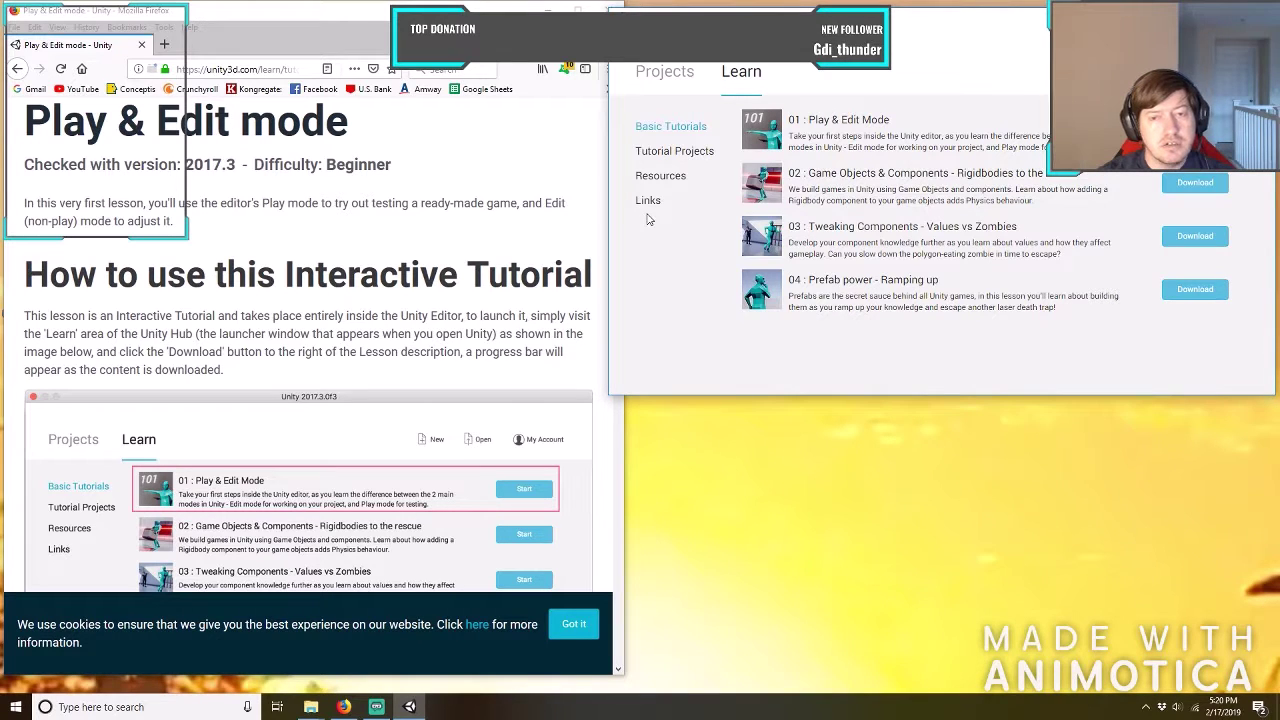
pyautogui.click(660, 84)
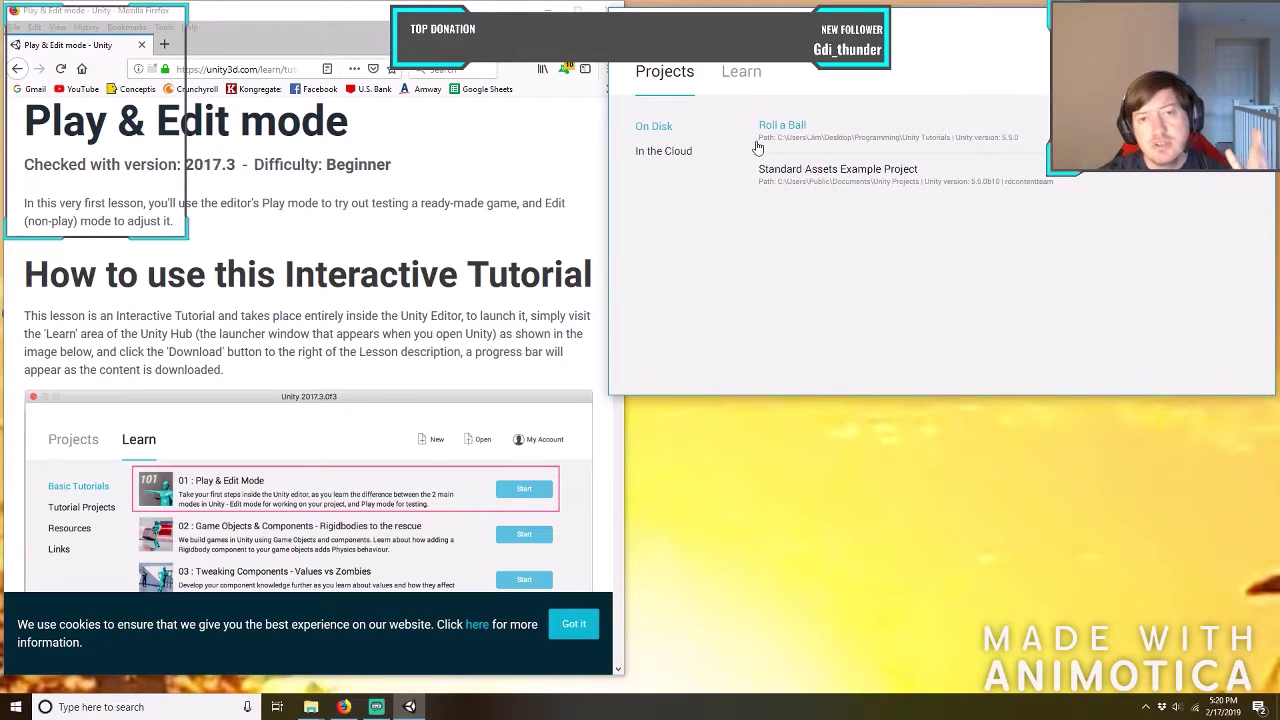
pyautogui.click(742, 74)
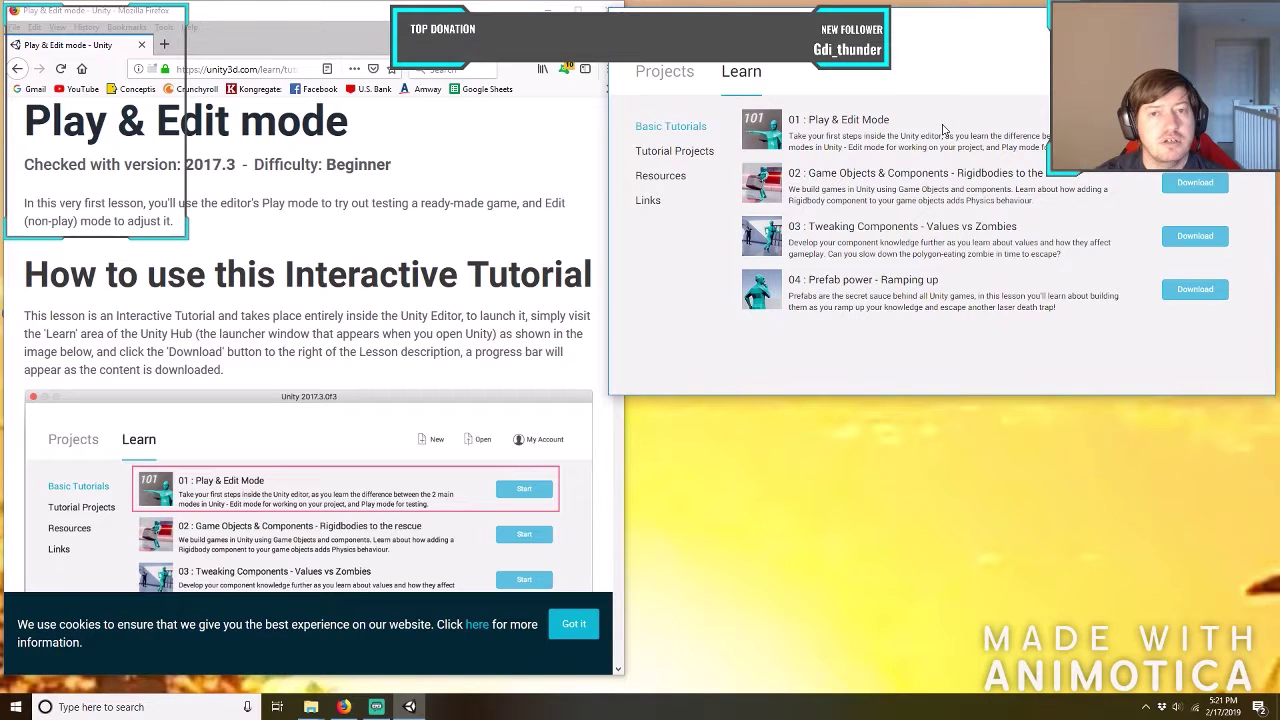
# Download Basic Tutorials 02, 03 and 04, and open the 01 Play & Edit Mode tutorial in the editor.
pyautogui.click(1190, 184)
pyautogui.click(1195, 238)
pyautogui.click(1190, 290)
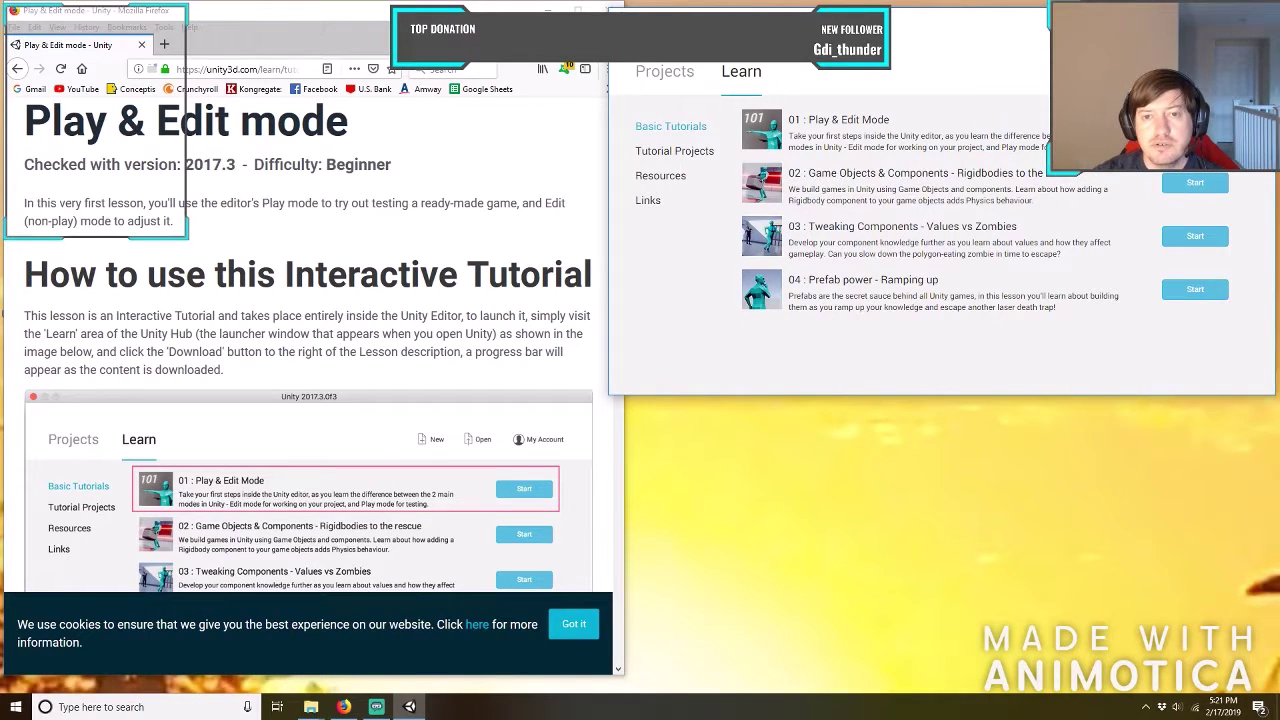
pyautogui.hotkey('alt', 'F4')
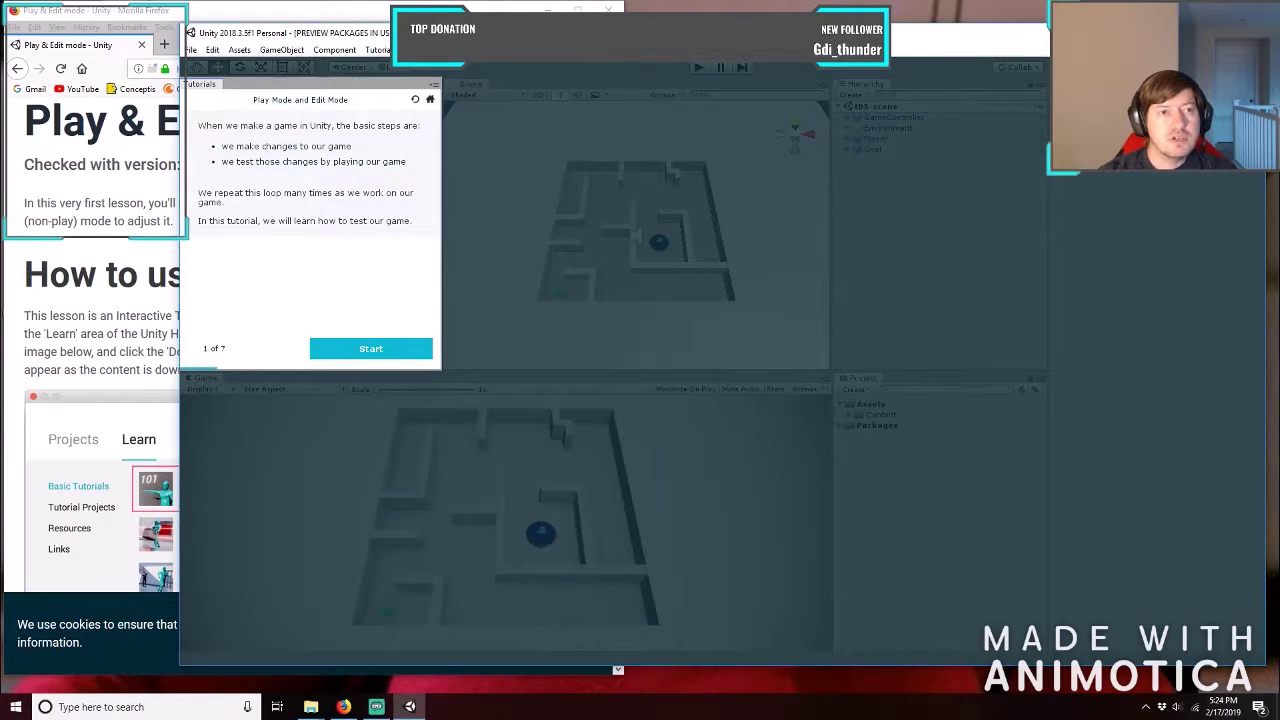
pyautogui.click(222, 20)
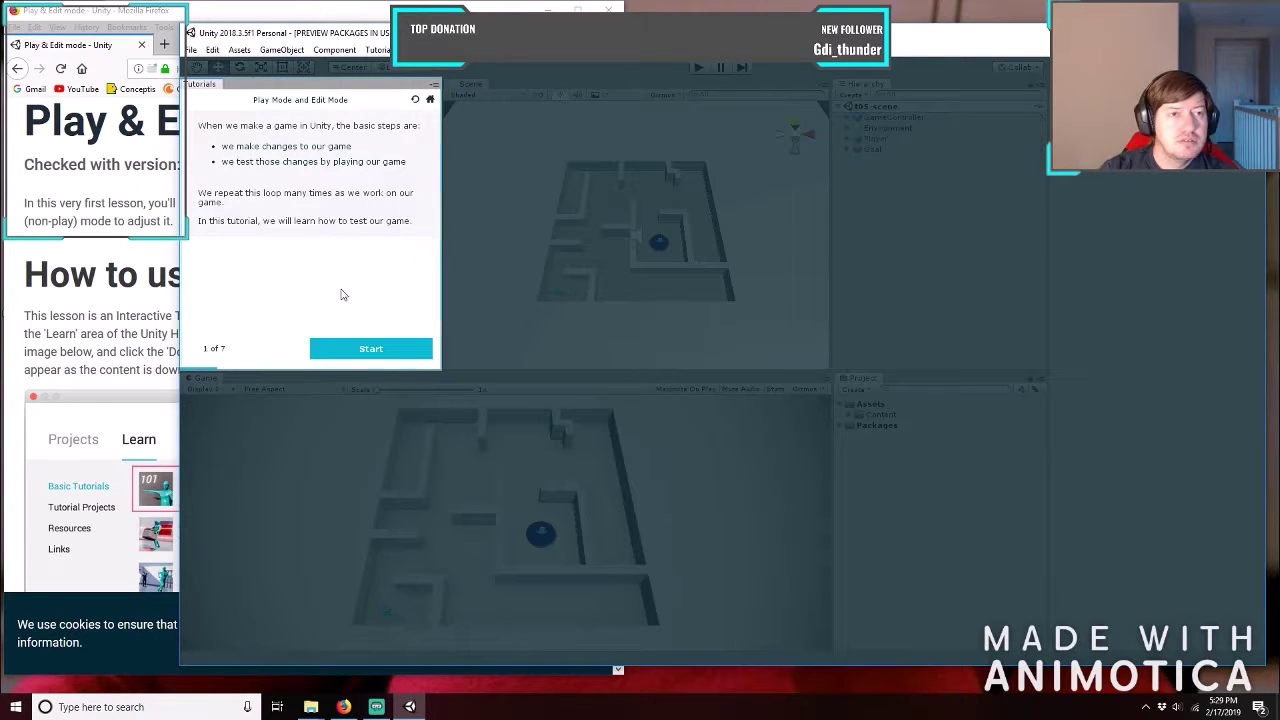
# Start the Play Mode and Edit Mode tutorial, advance past the Tutorial window, Scene view and Game view pages, and enter Play Mode.
pyautogui.click(358, 352)
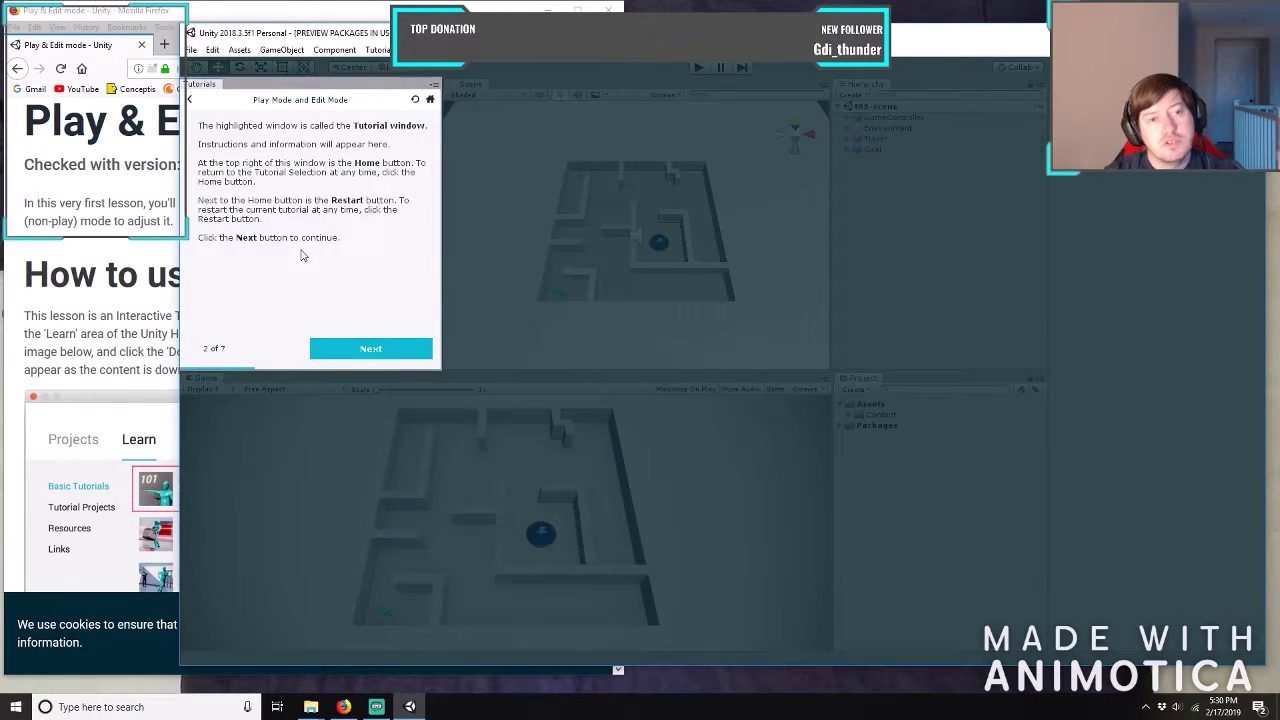
pyautogui.click(393, 350)
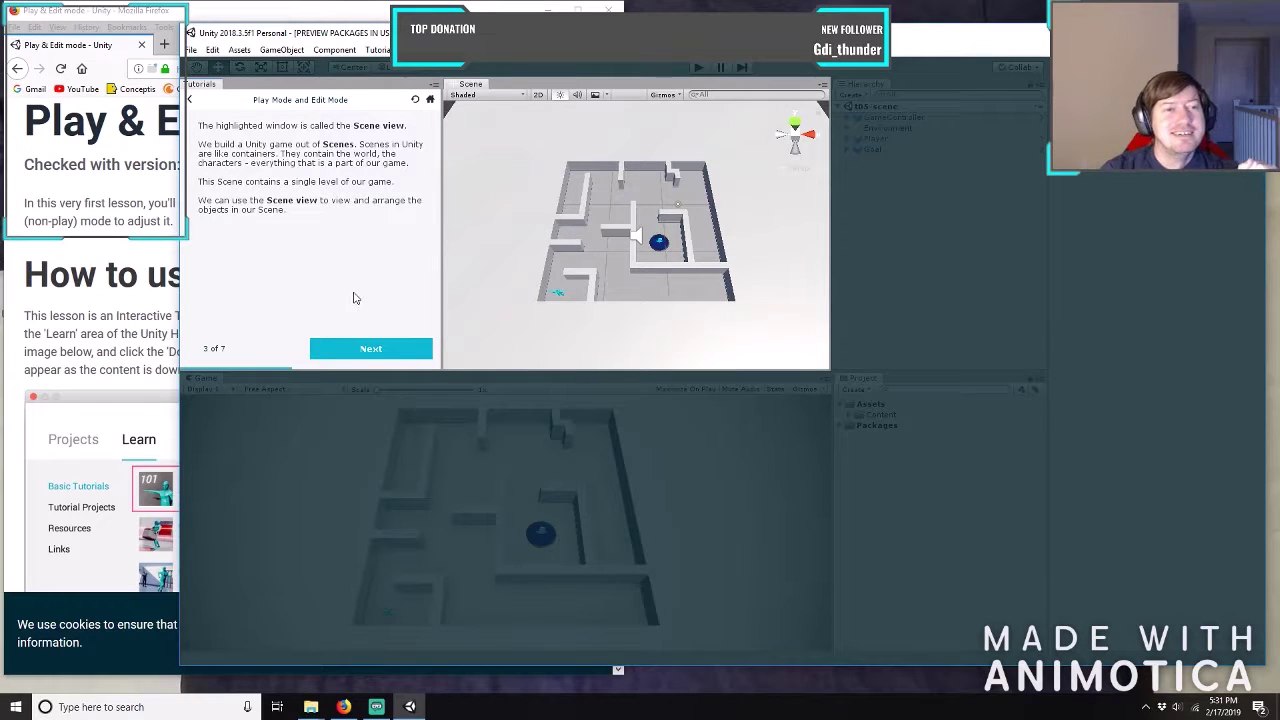
pyautogui.click(373, 353)
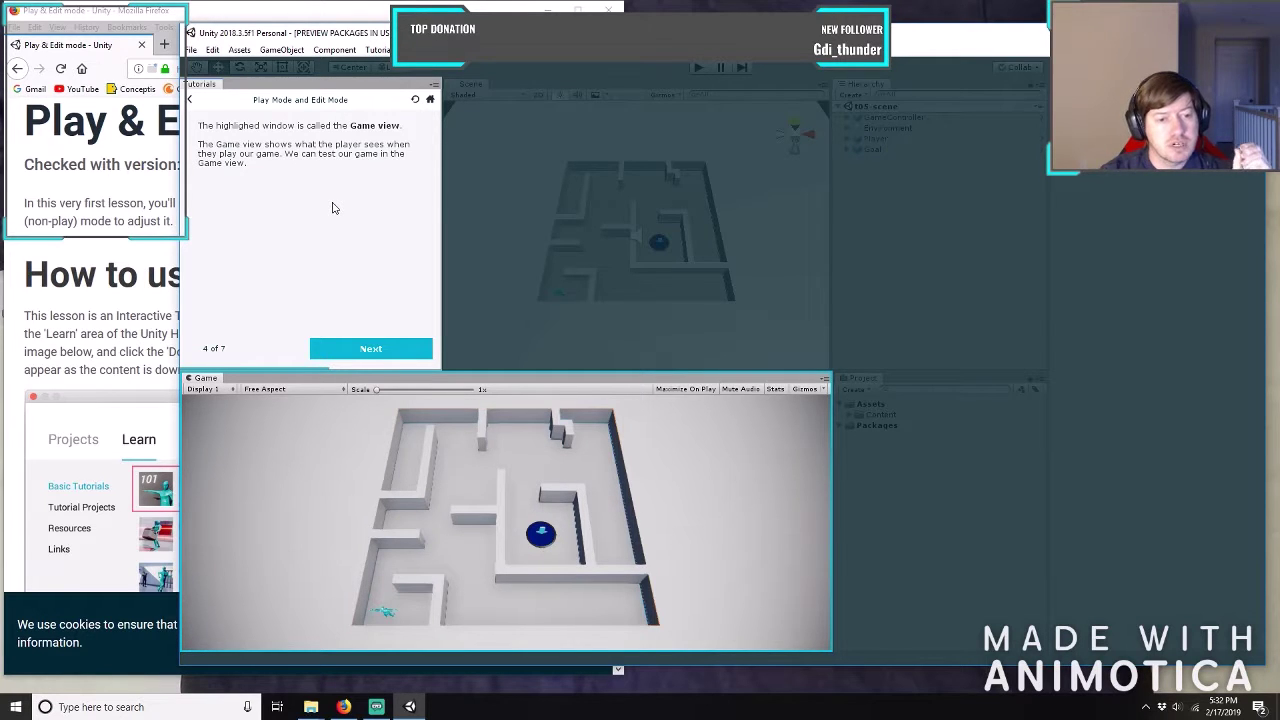
pyautogui.click(380, 348)
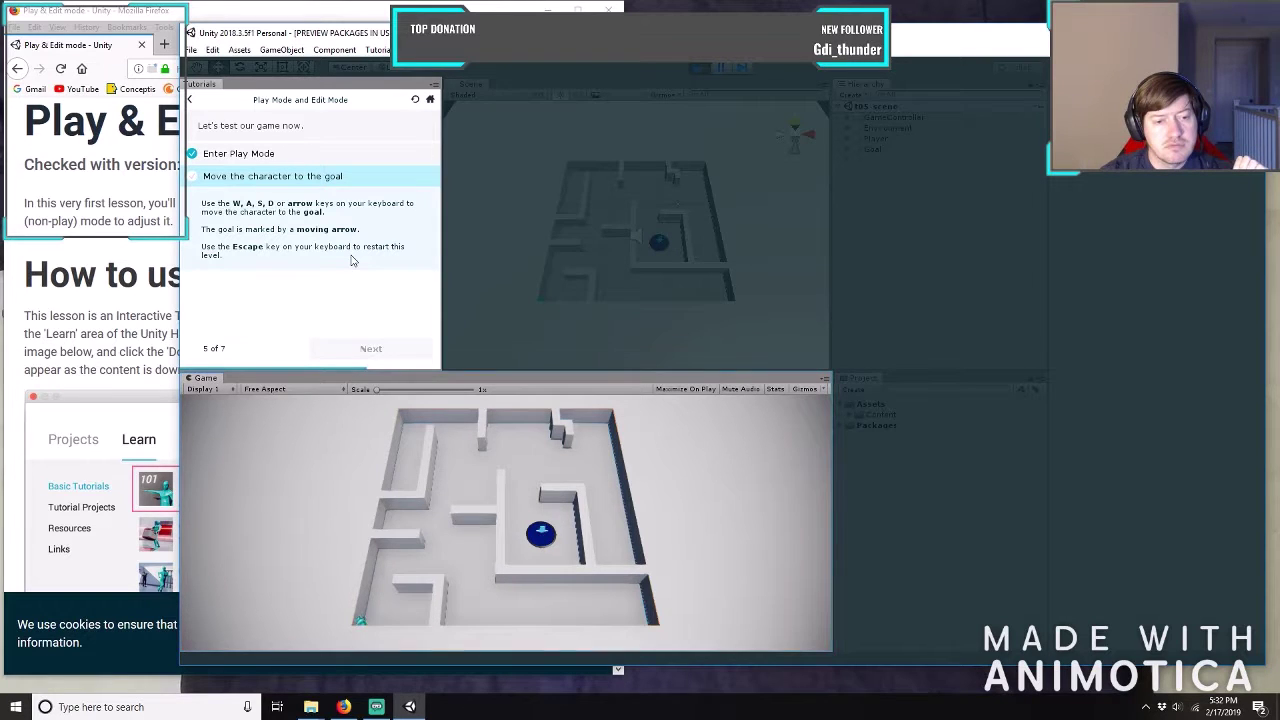
# Steer the character out of the maze's starting corner and explore the lower passages for a way to the goal.
pyautogui.press('w')
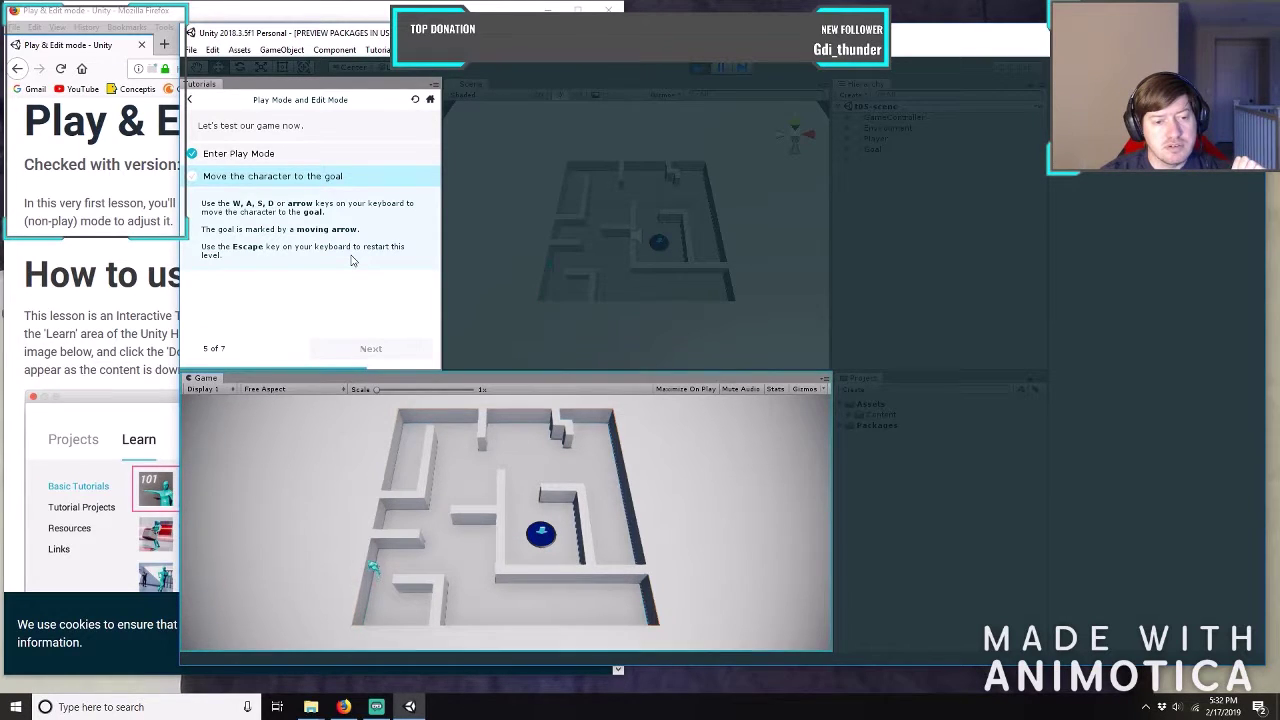
pyautogui.press('d')
pyautogui.press('d')
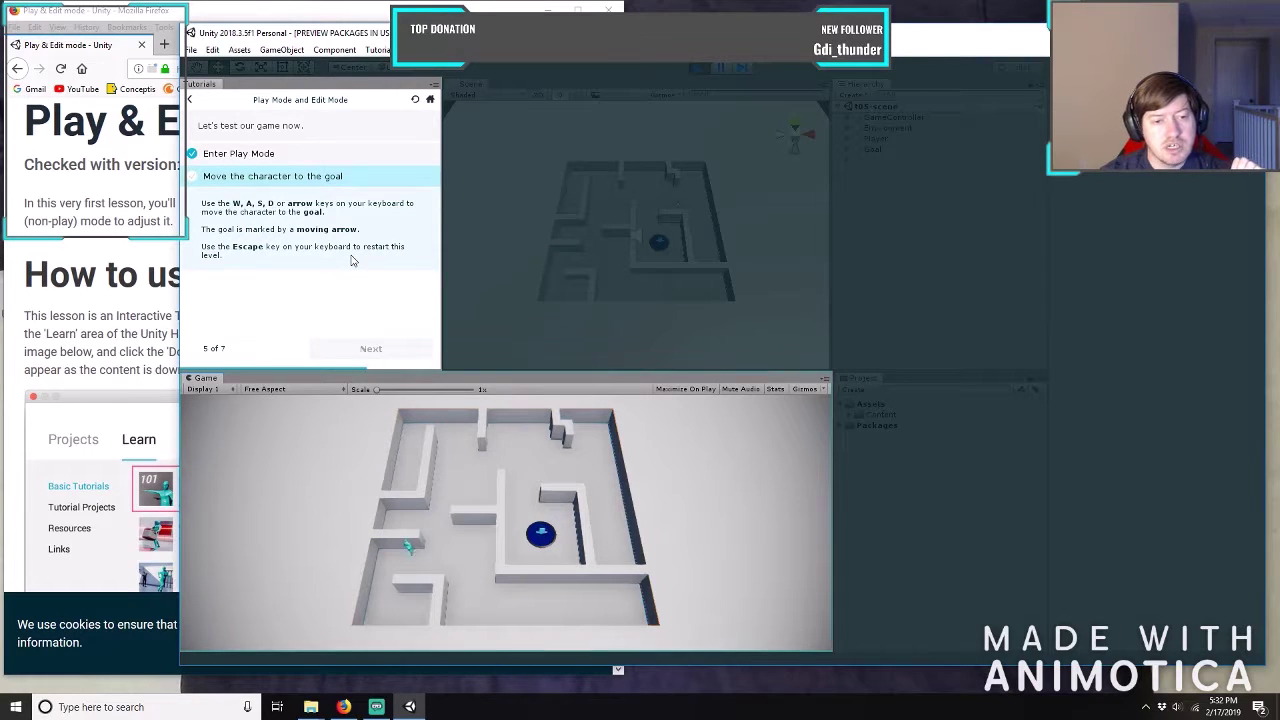
pyautogui.press('s')
pyautogui.press('a')
pyautogui.press('w')
pyautogui.press('a')
pyautogui.press('a')
pyautogui.press('s')
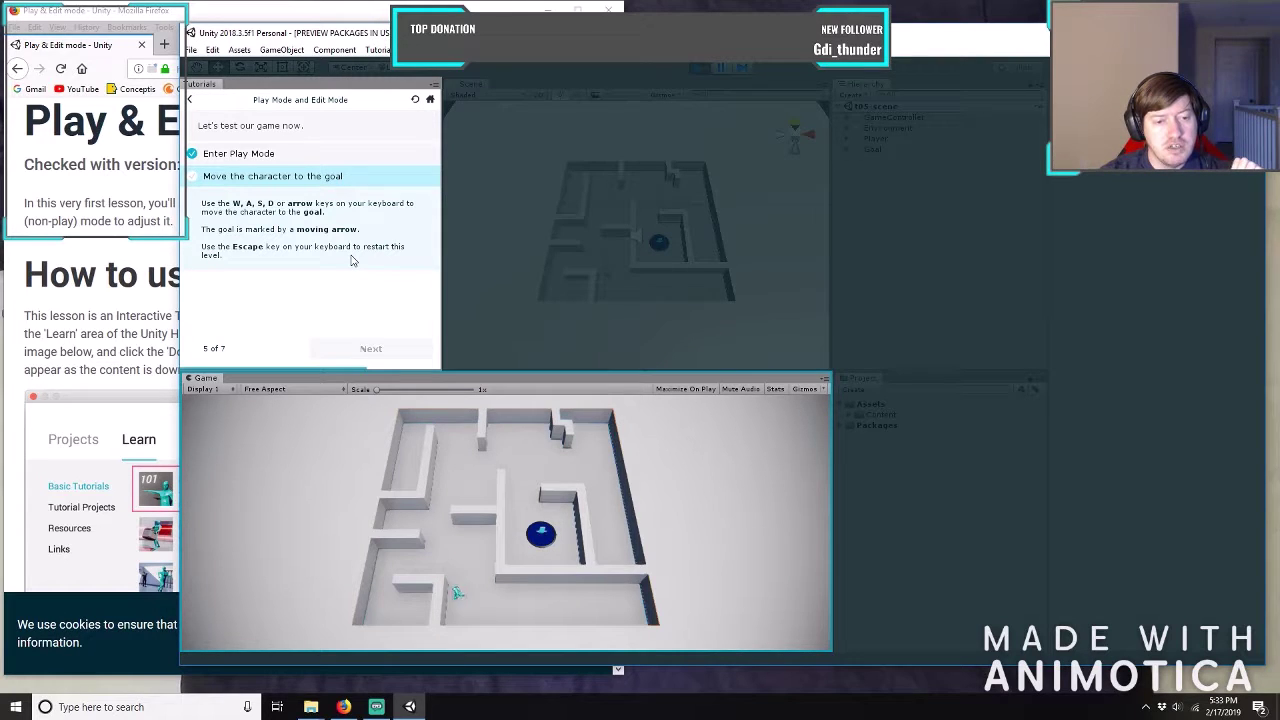
pyautogui.press('s')
pyautogui.press('w')
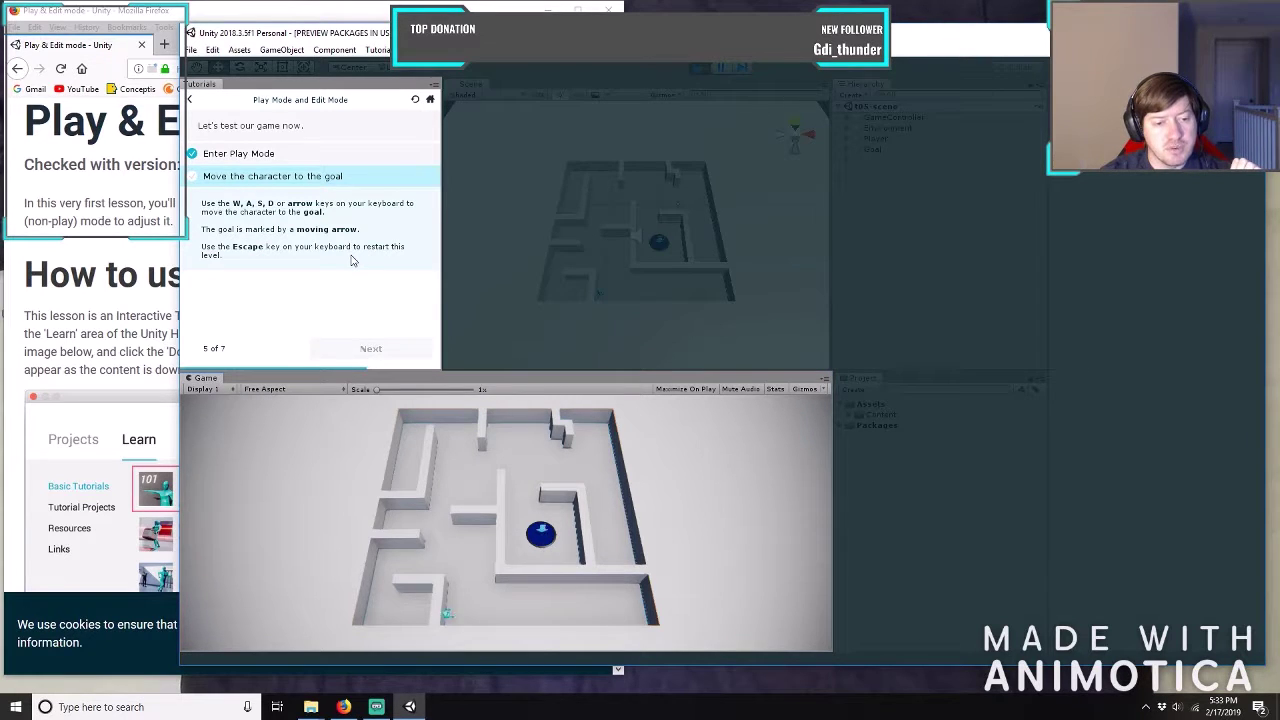
pyautogui.press('d')
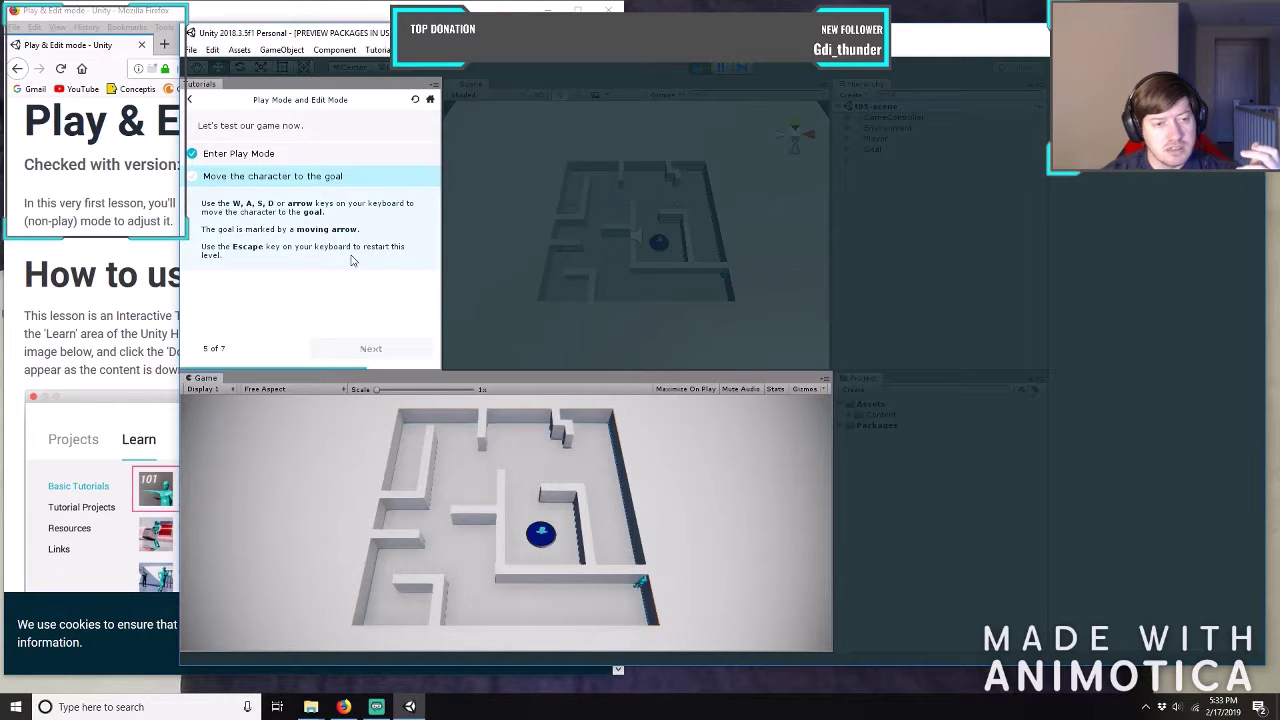
pyautogui.press('a')
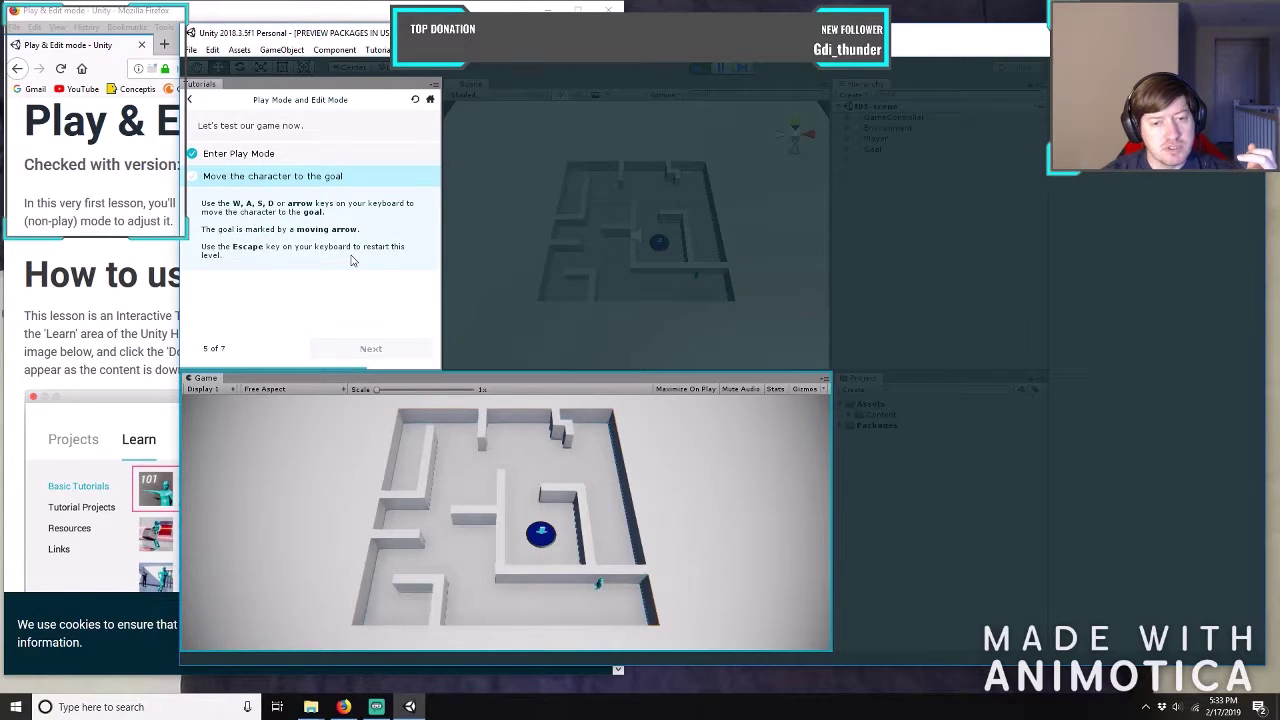
pyautogui.press('d')
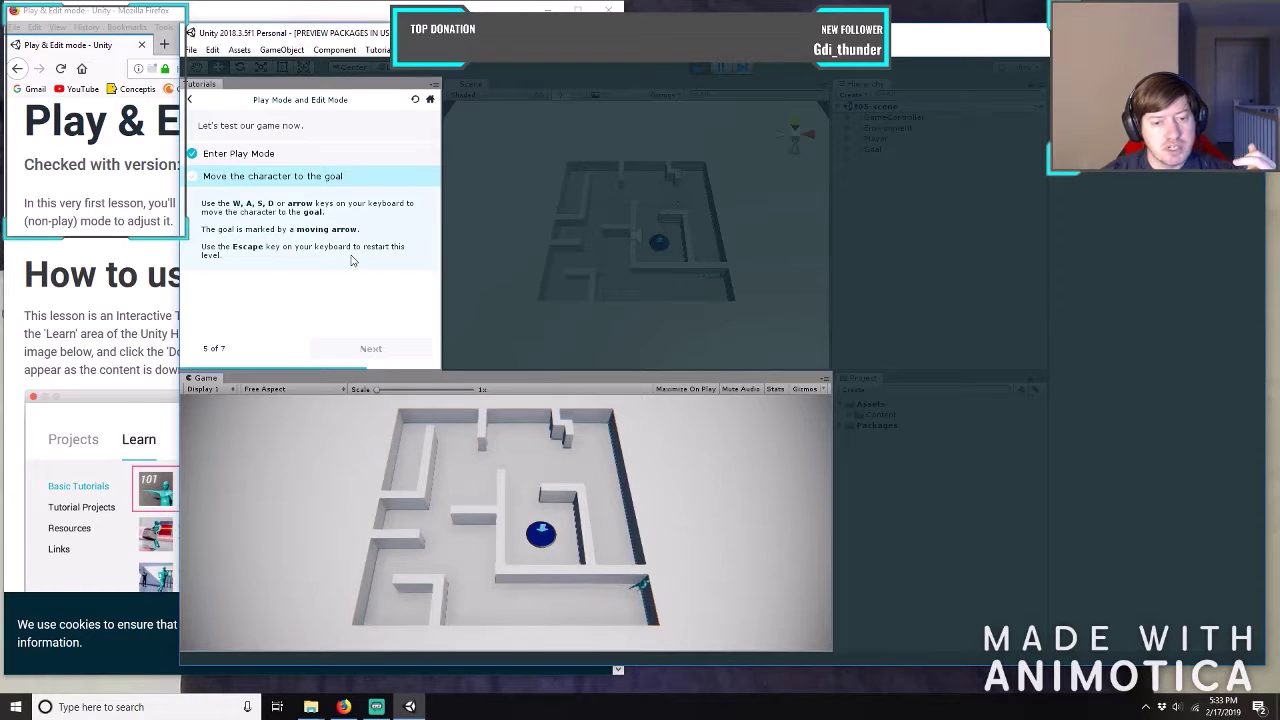
pyautogui.press('a')
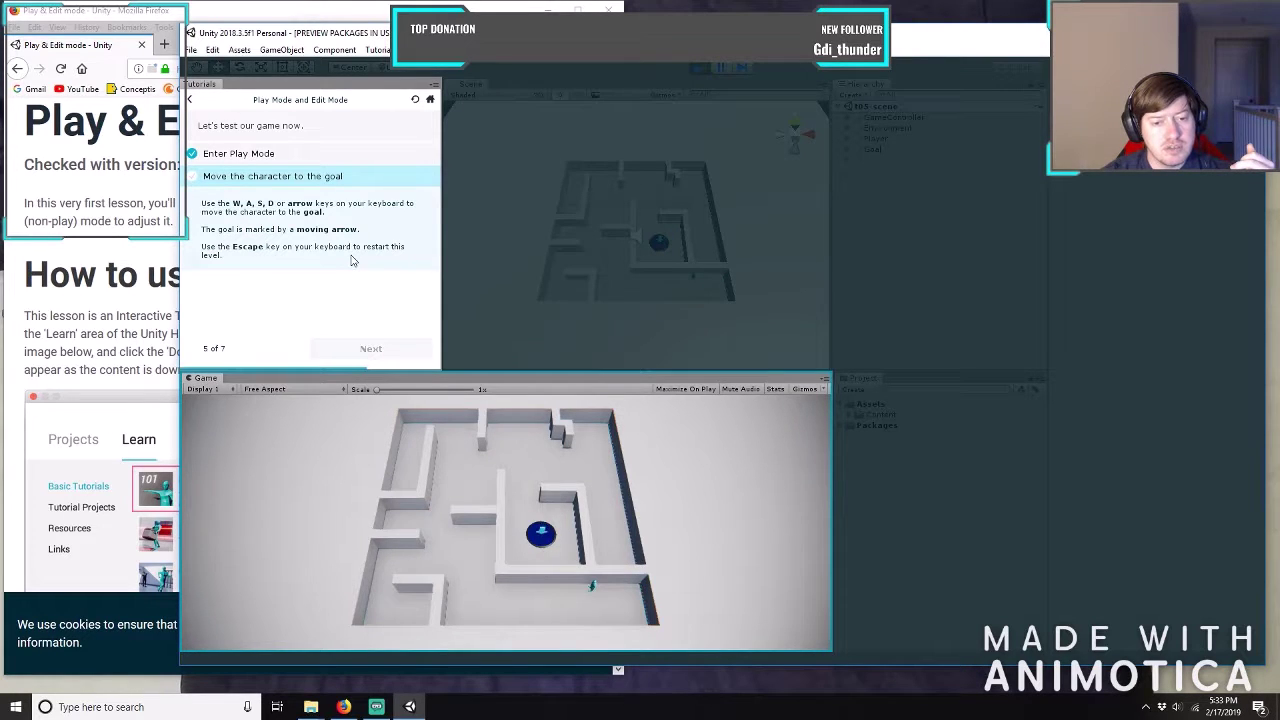
pyautogui.press('d')
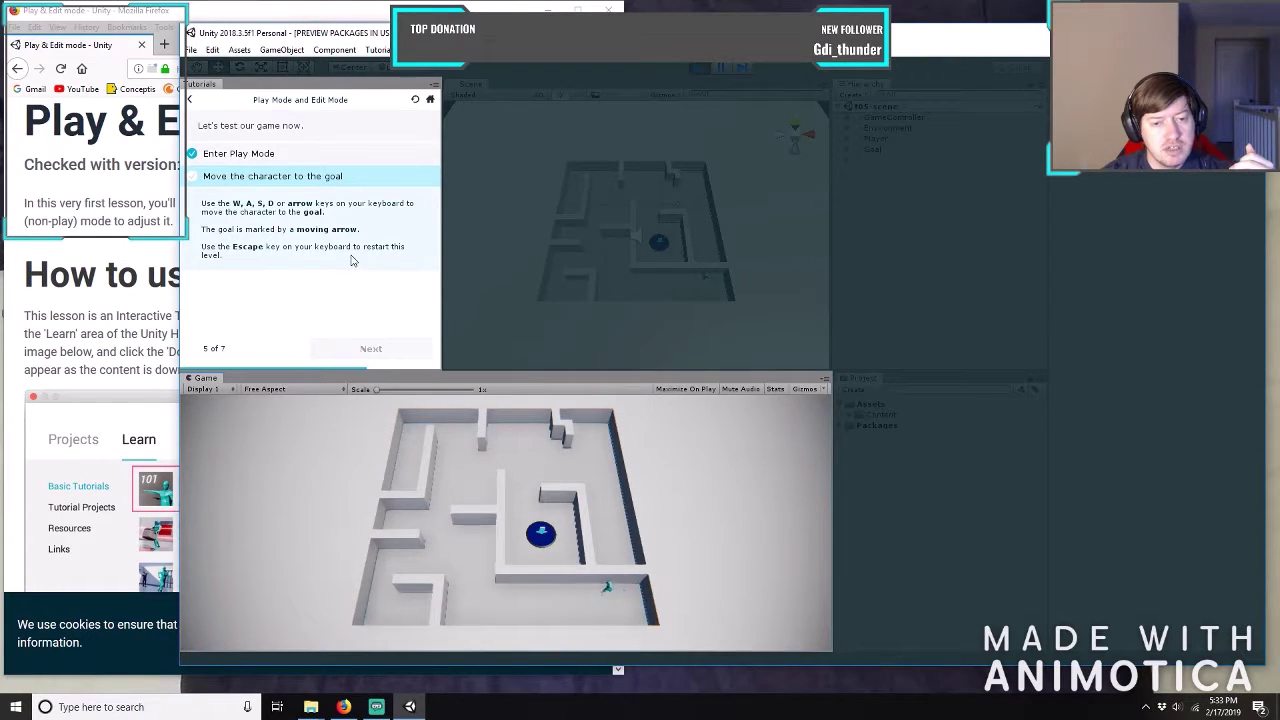
pyautogui.press('w')
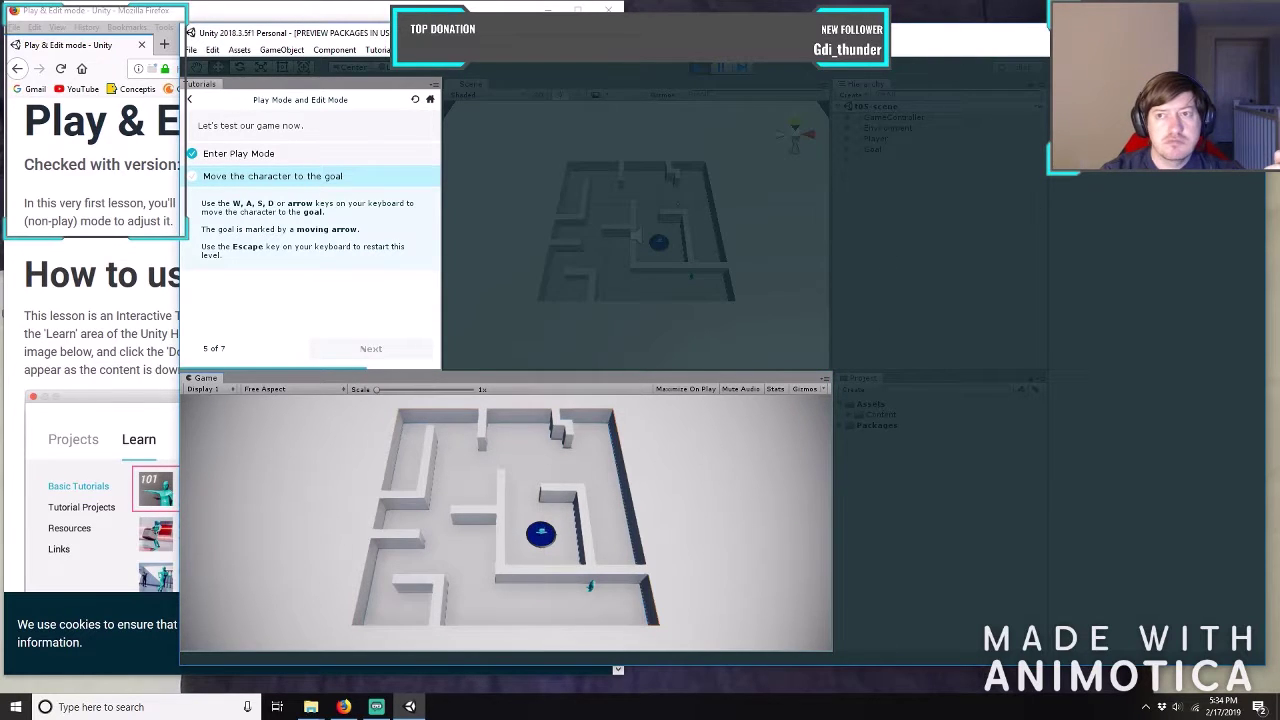
# Maximize the editor window, then walk the character into the alcove on the maze's left outer wall and back out.
pyautogui.press('super+Up')
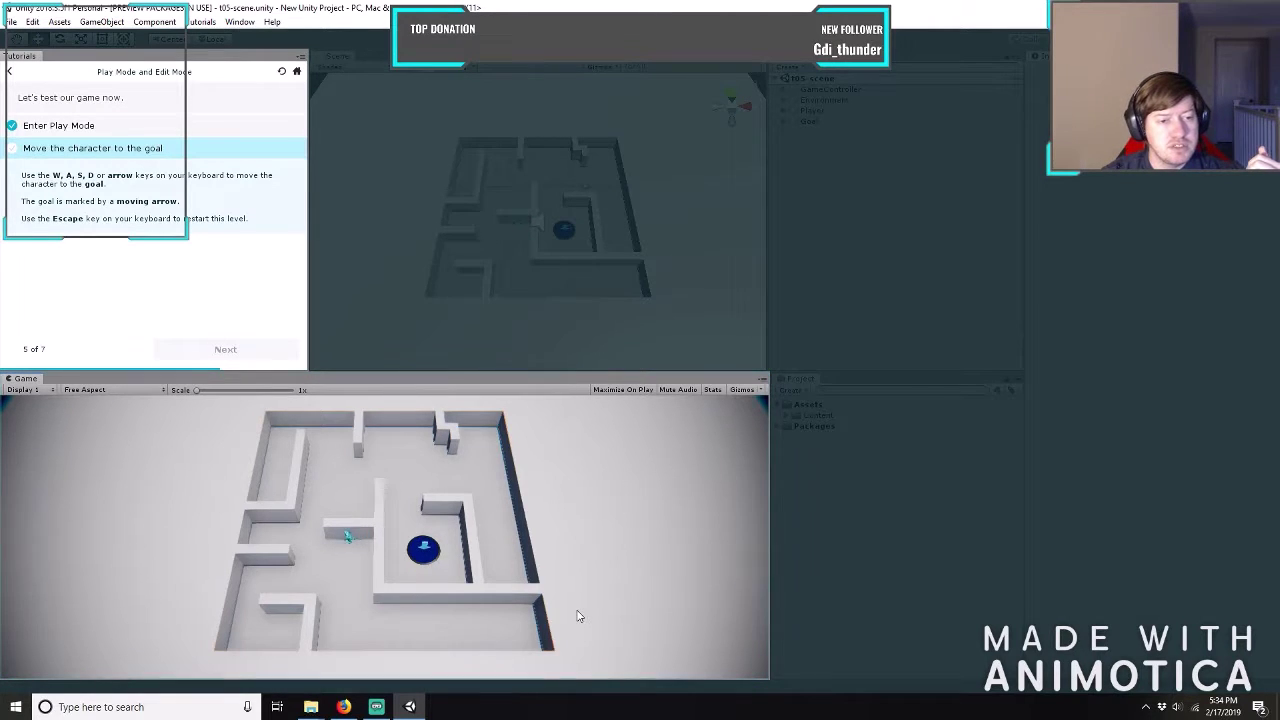
pyautogui.press('a')
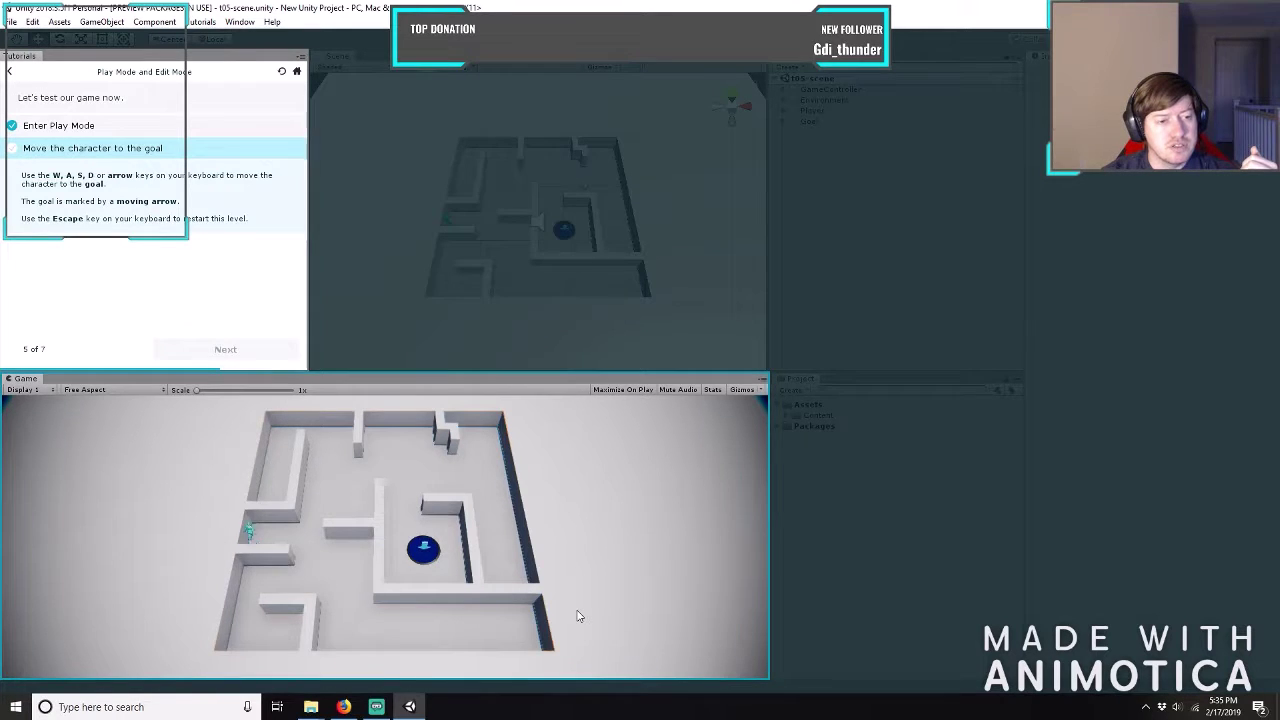
pyautogui.press('d')
pyautogui.press('d')
pyautogui.press('d')
pyautogui.press('w')
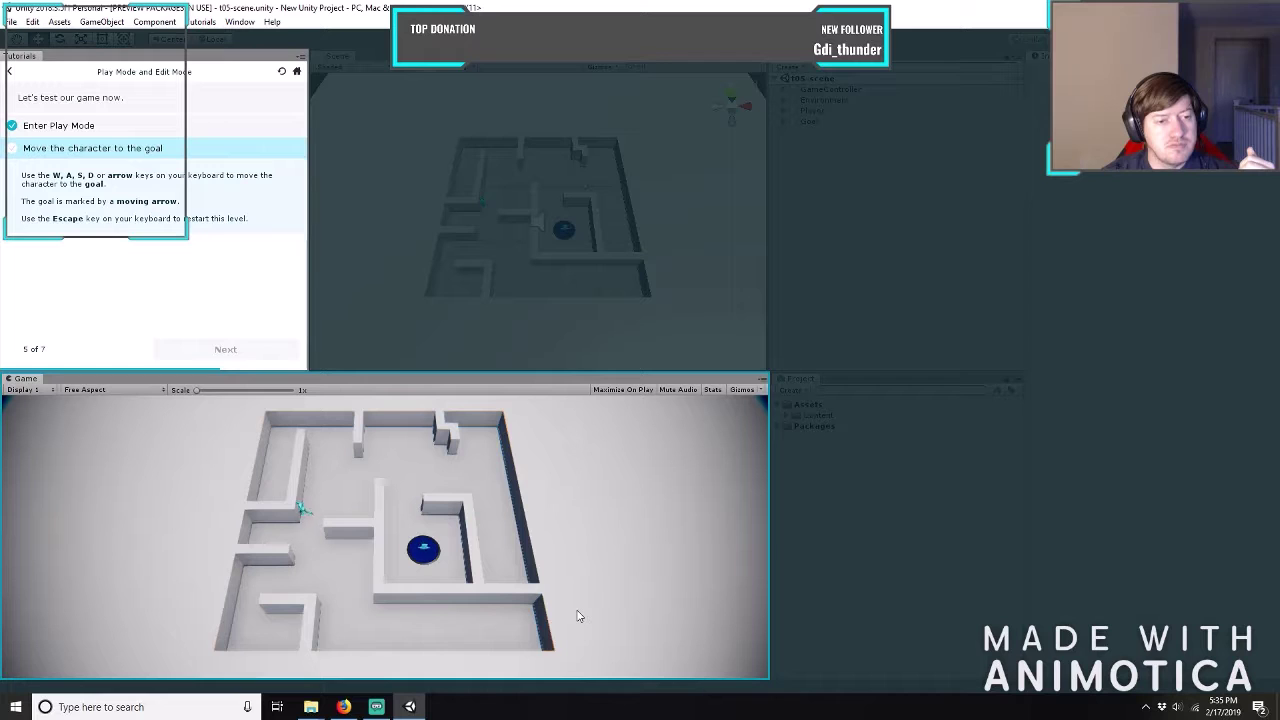
# Guide the character up along the upper-left inner wall, around its end and down to the closed end of the passage behind it.
pyautogui.press('w')
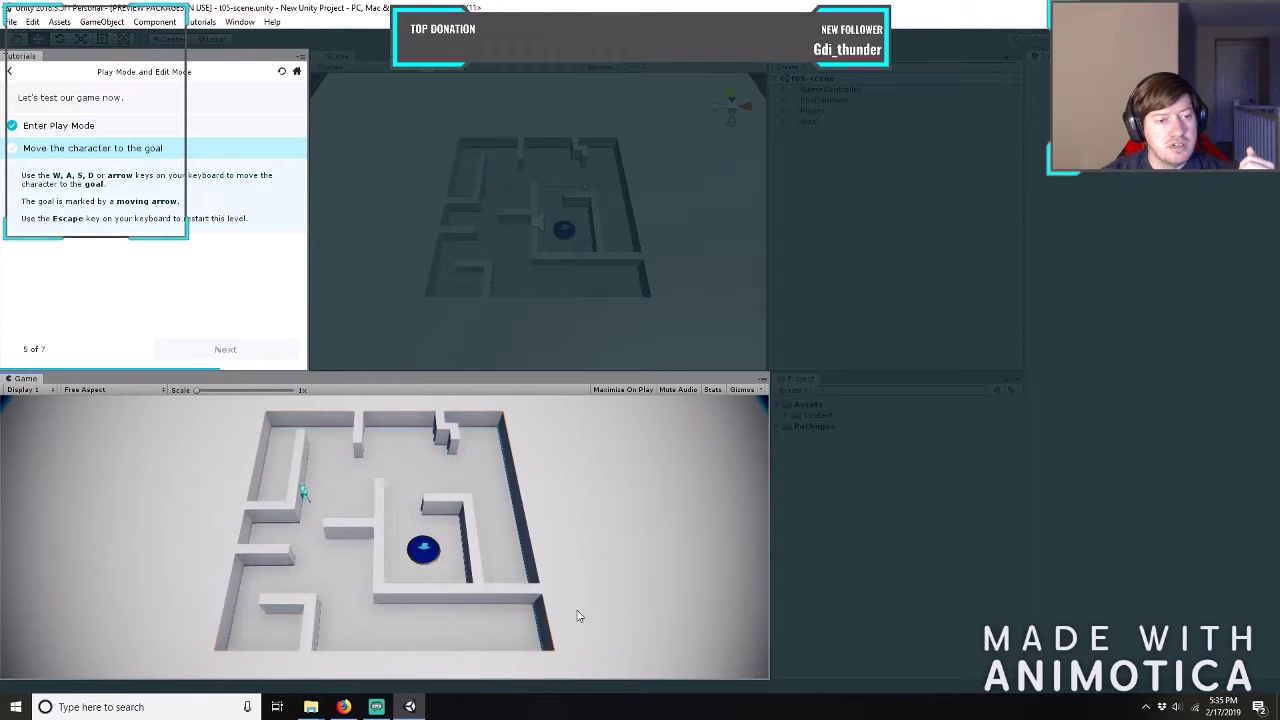
pyautogui.press('w')
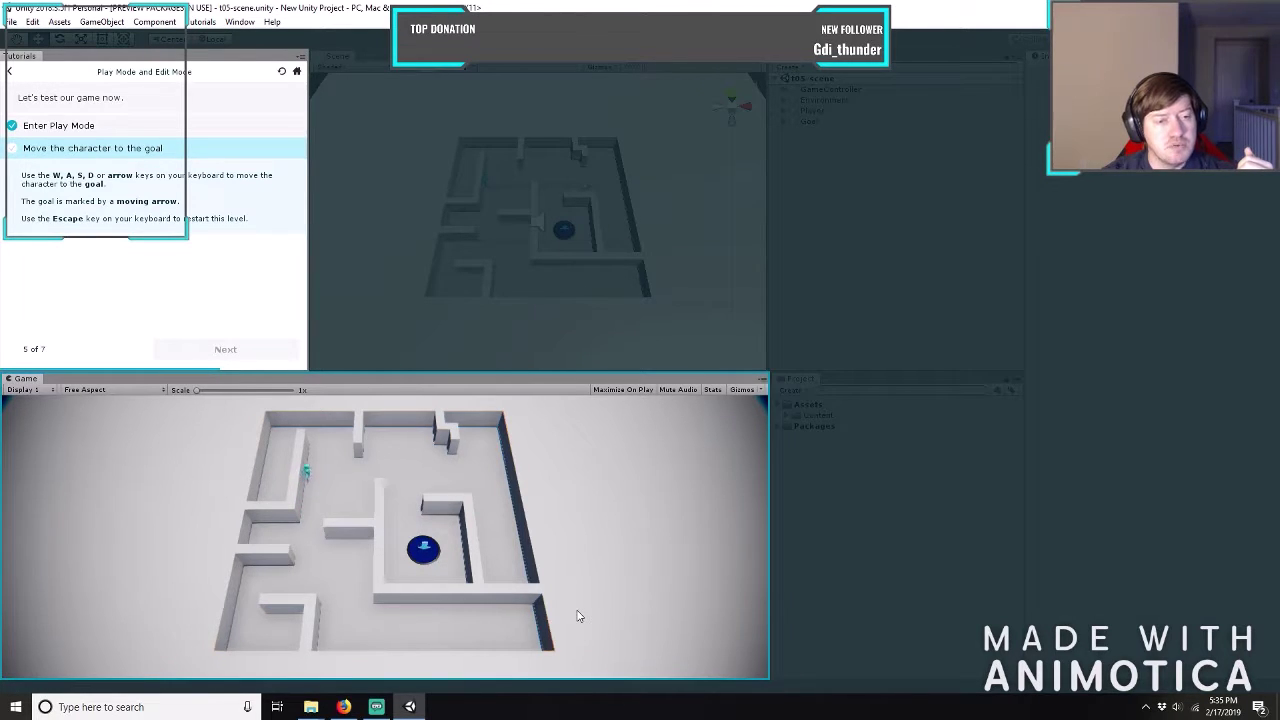
pyautogui.press('w')
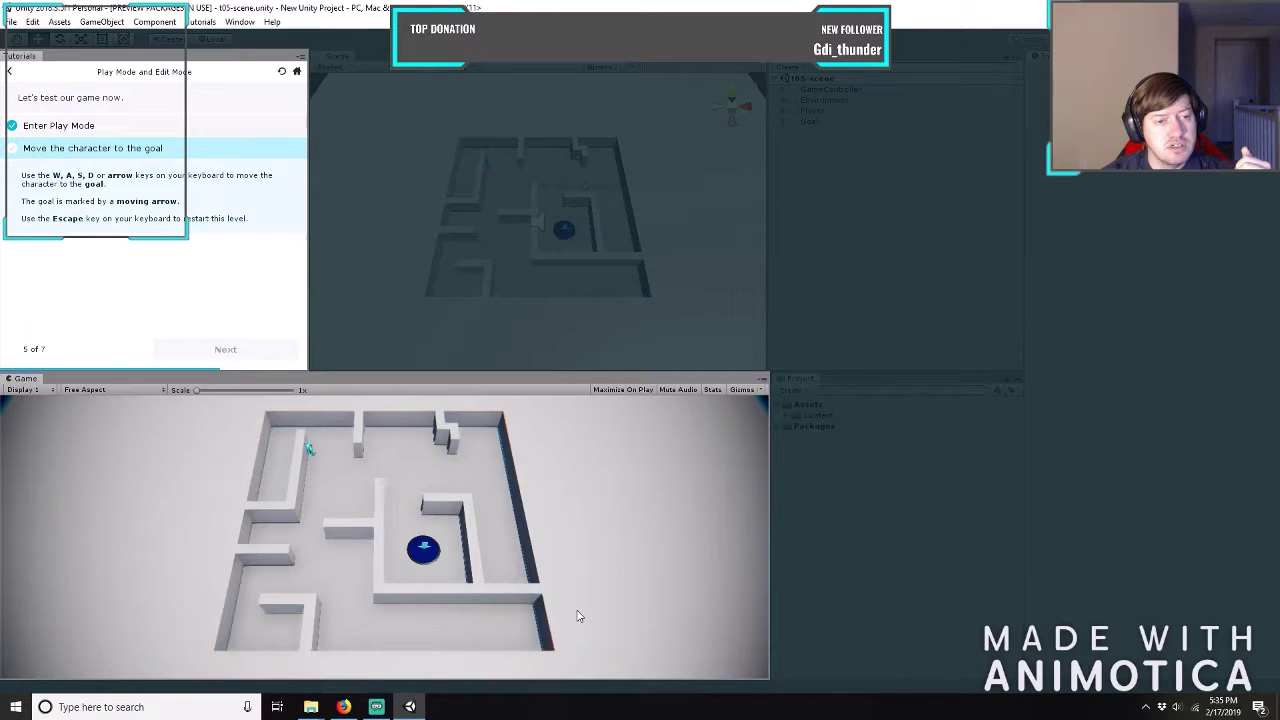
pyautogui.press('w')
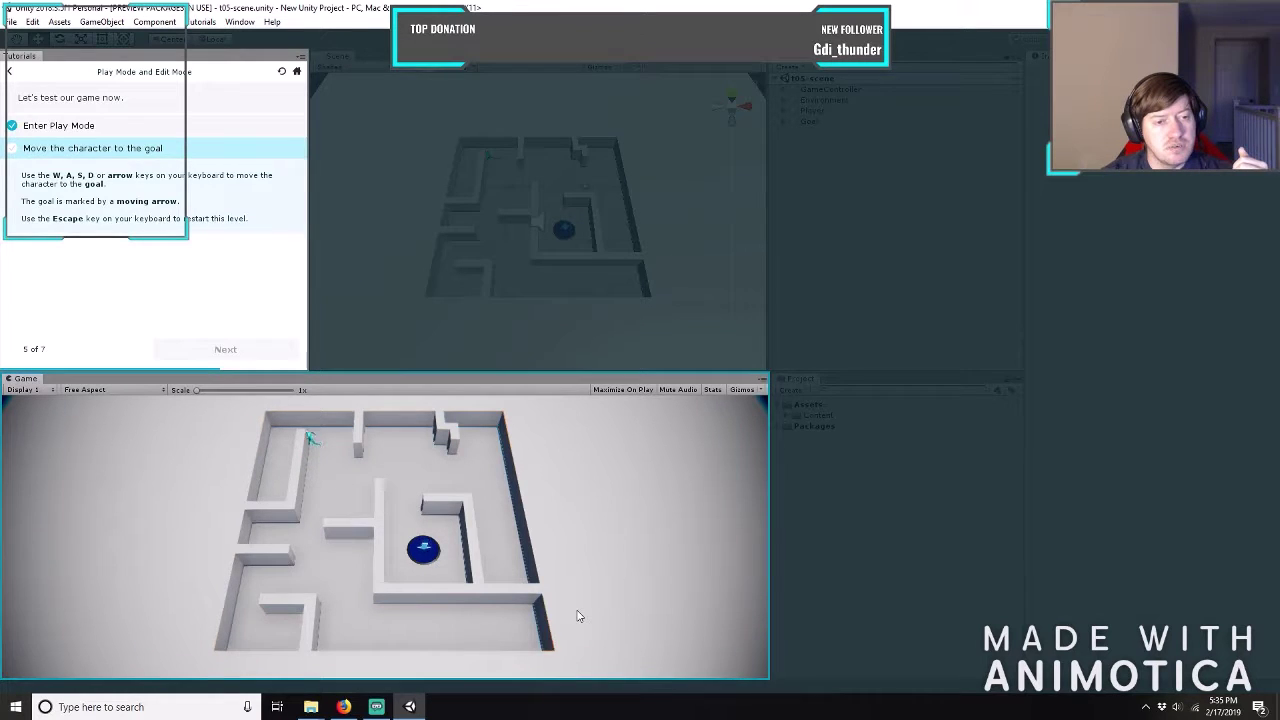
pyautogui.press('s')
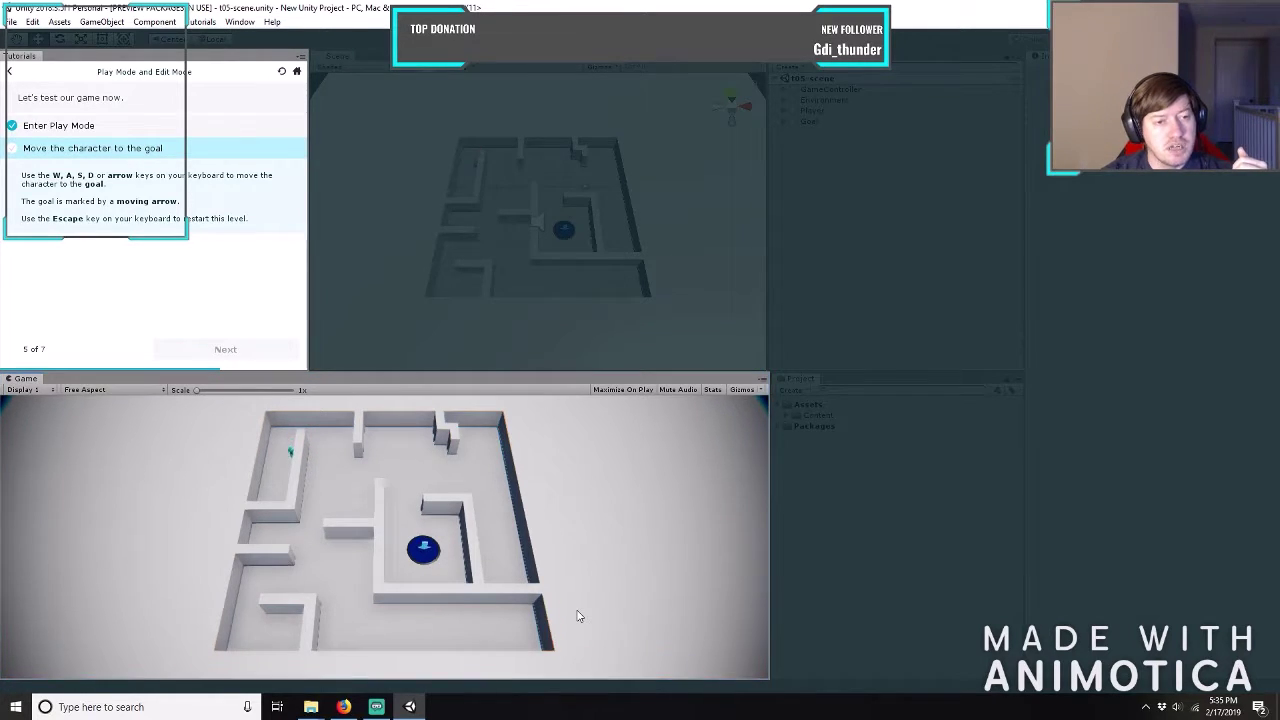
pyautogui.press('w')
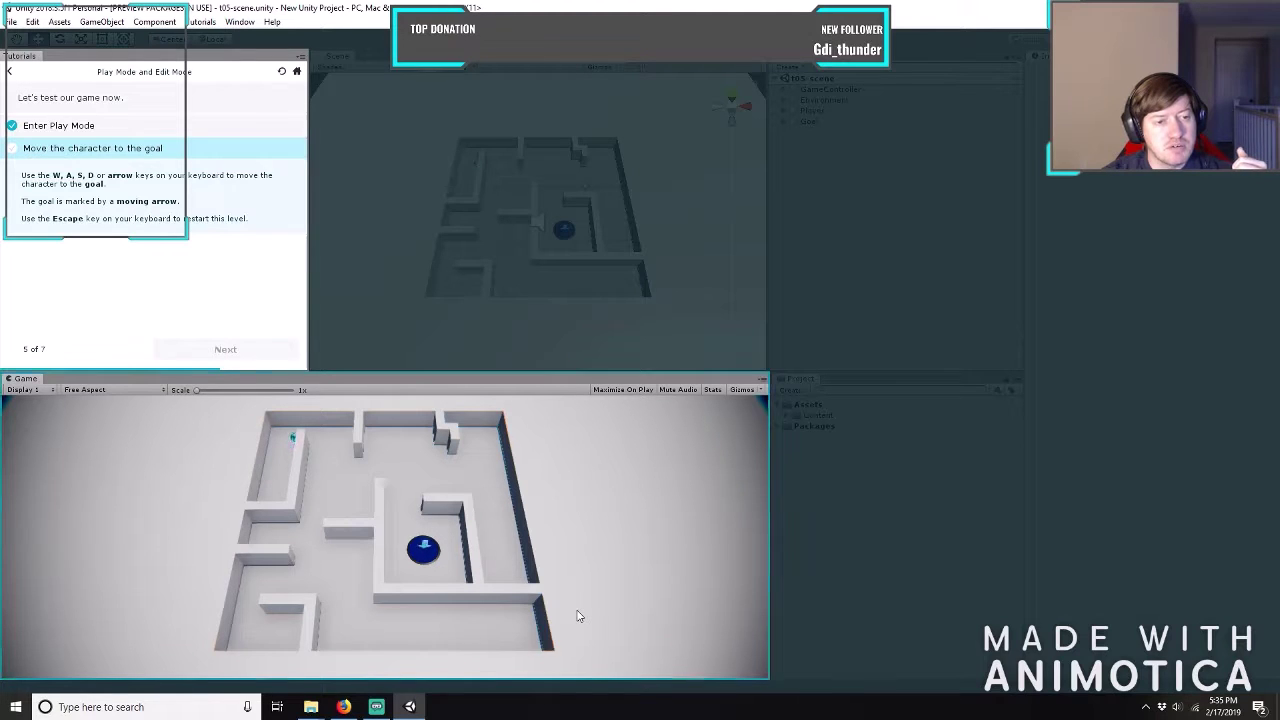
pyautogui.press('s')
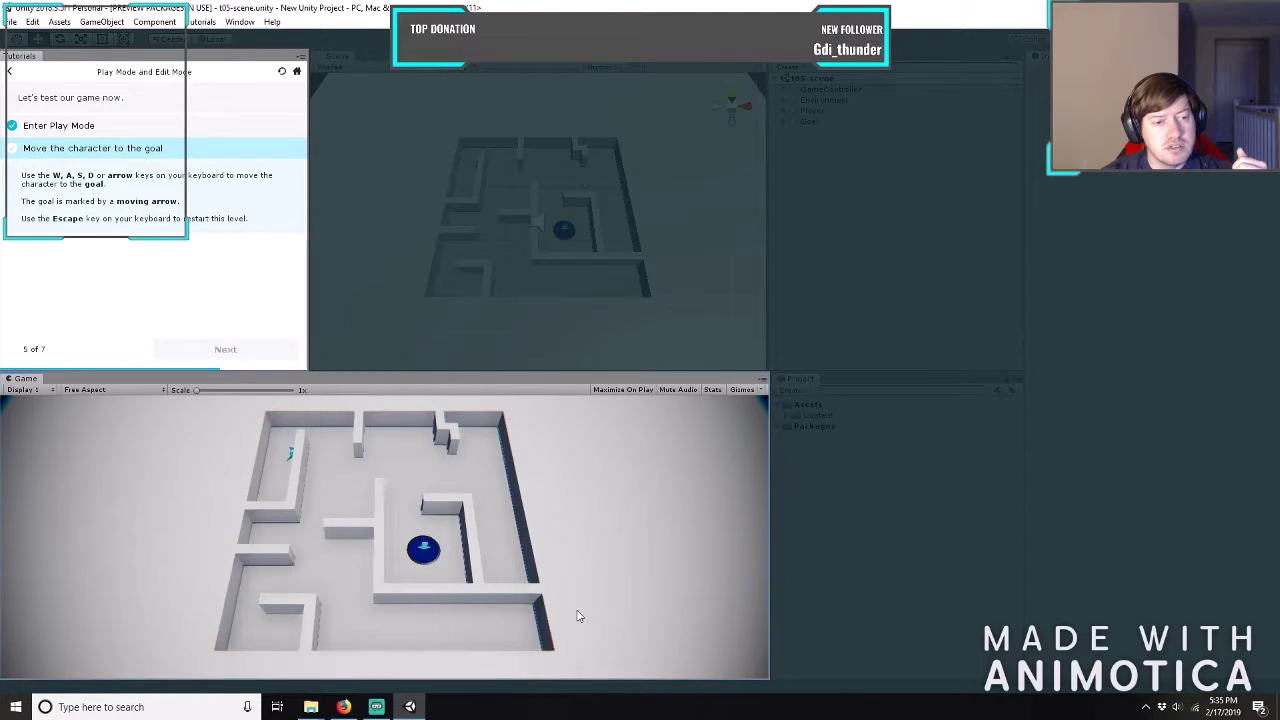
pyautogui.press('s')
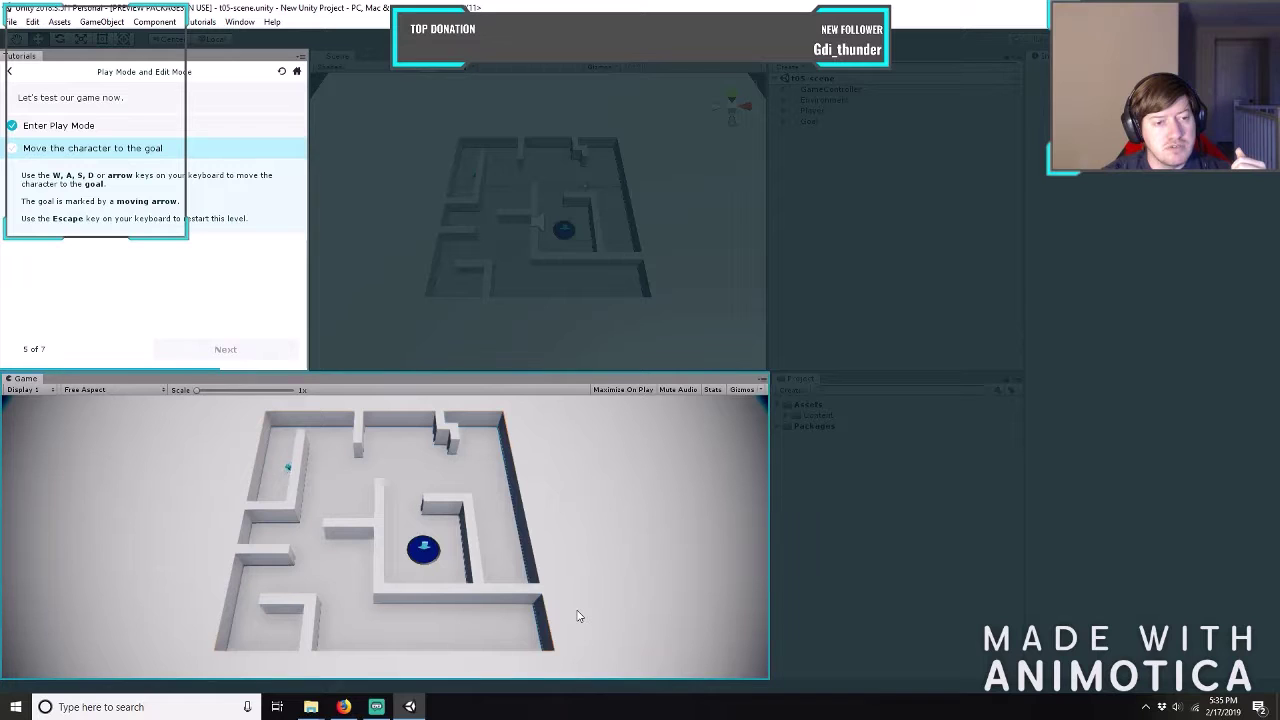
pyautogui.press('s')
pyautogui.press('a')
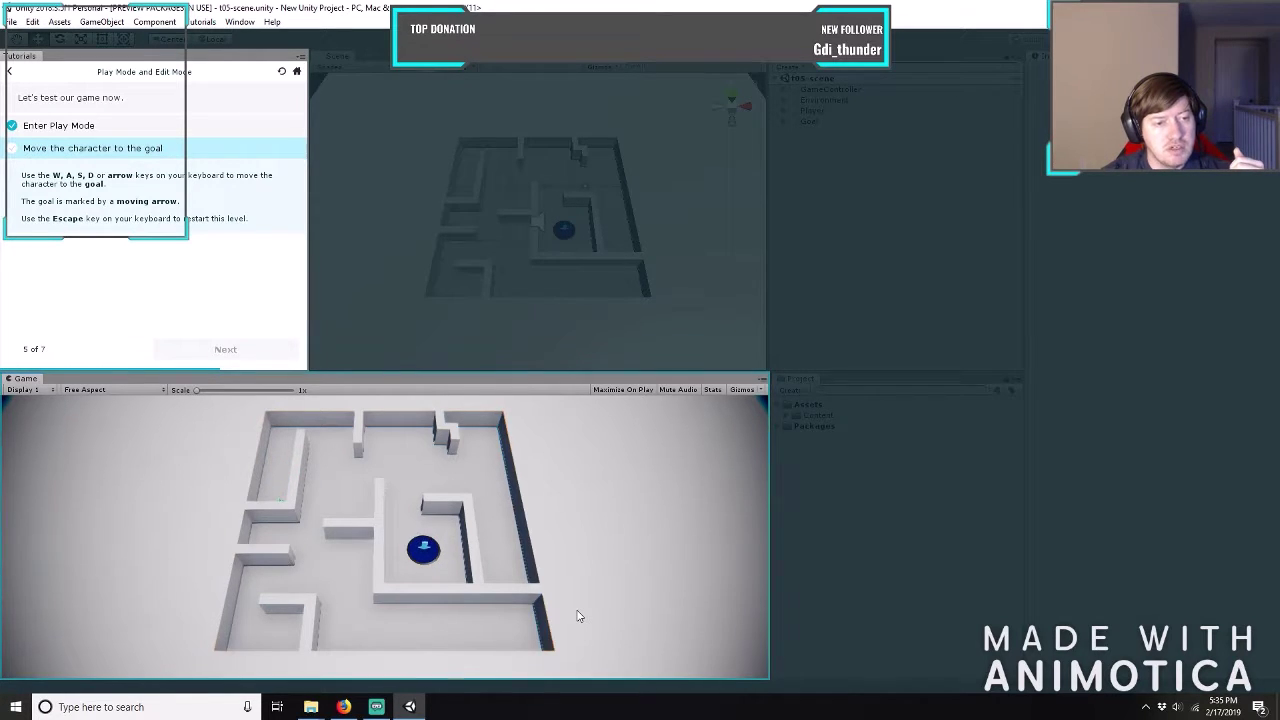
pyautogui.press('a')
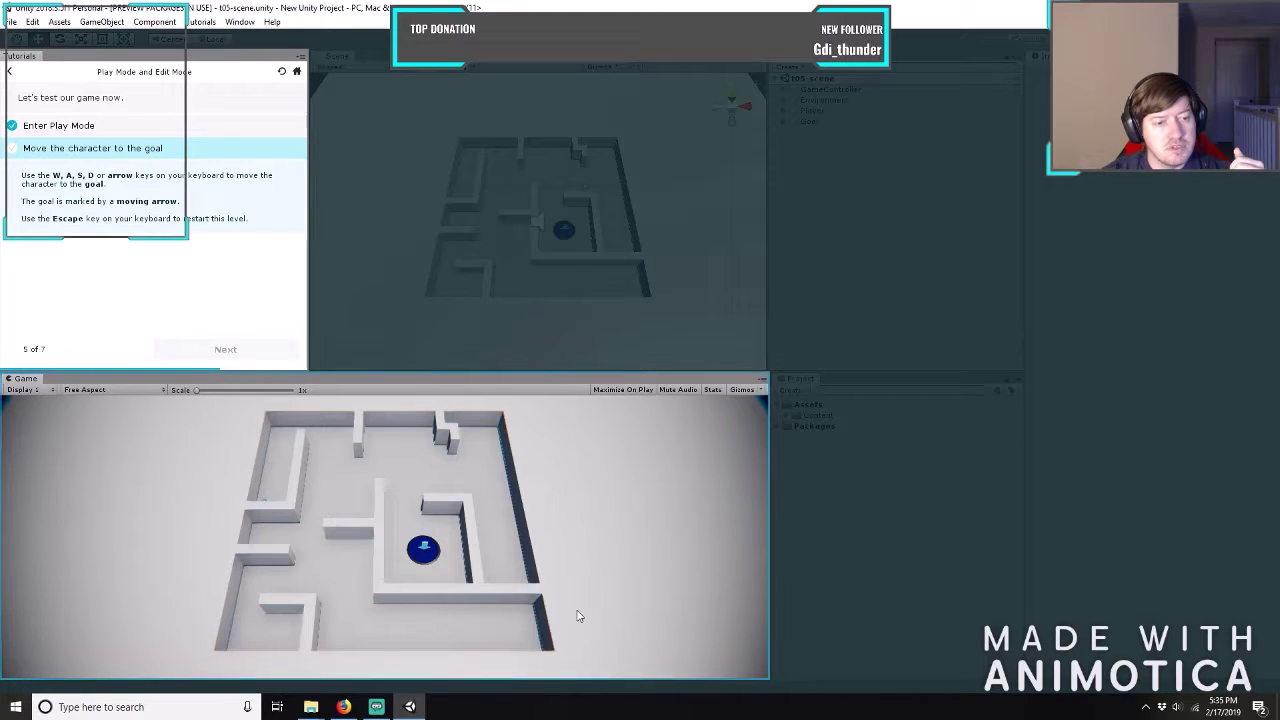
# Walk the character back up along the left outer wall to the maze's upper-left corner.
pyautogui.press('w')
pyautogui.press('w')
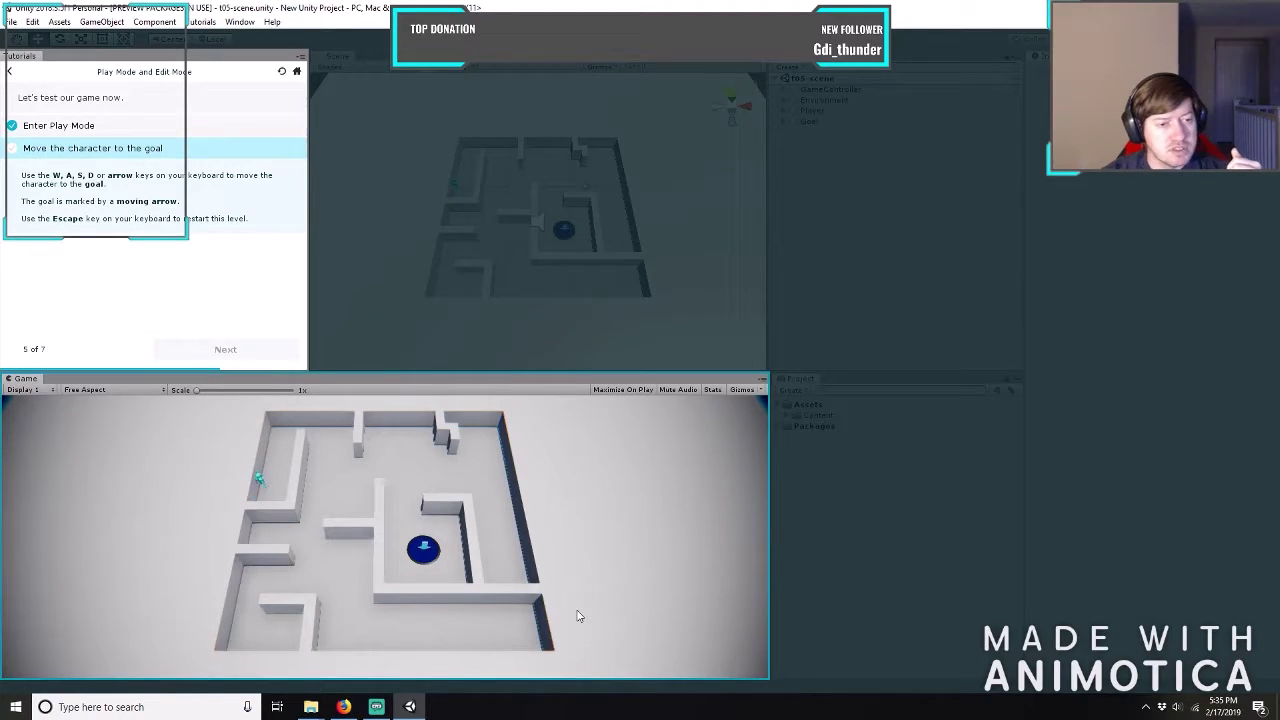
pyautogui.press('w')
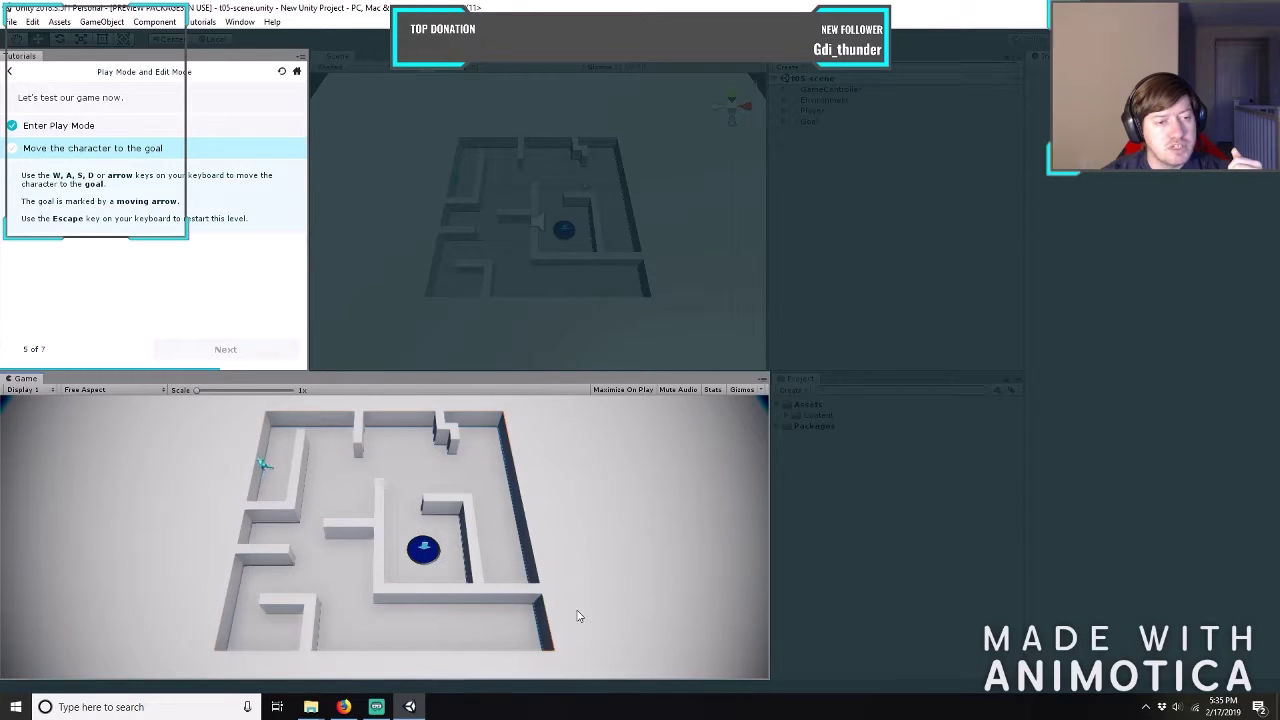
pyautogui.press('w')
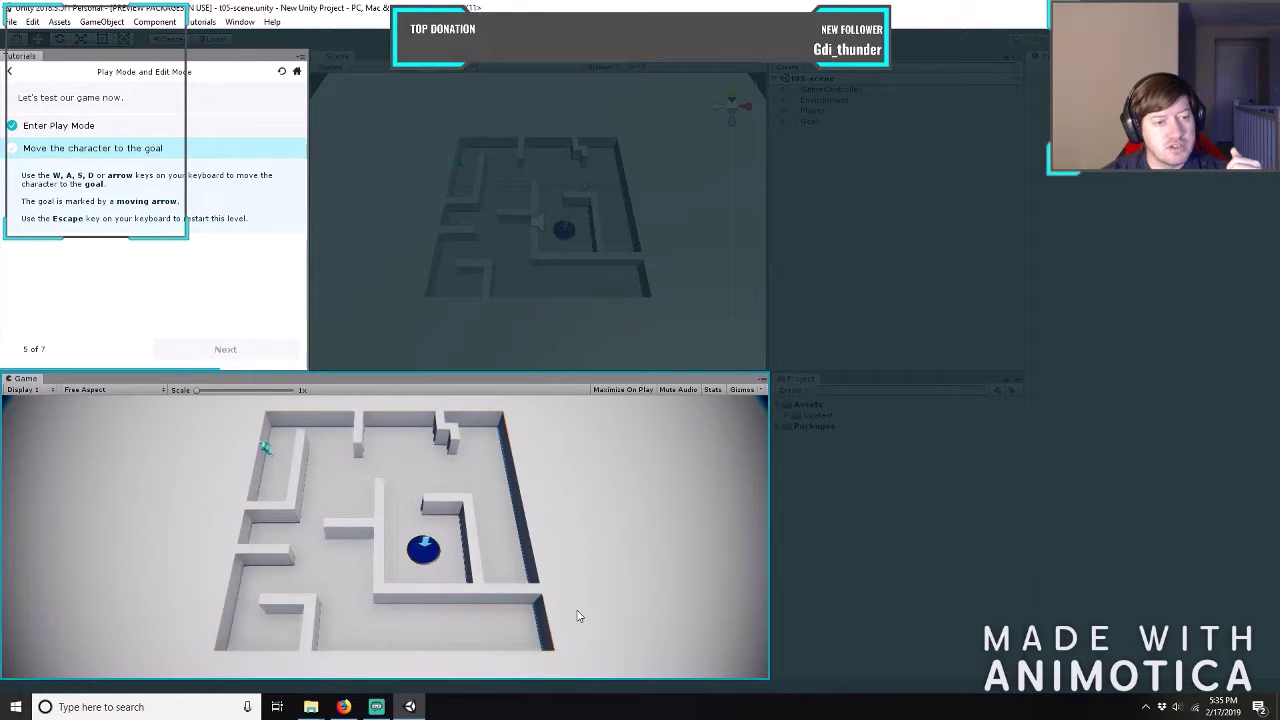
pyautogui.press('w')
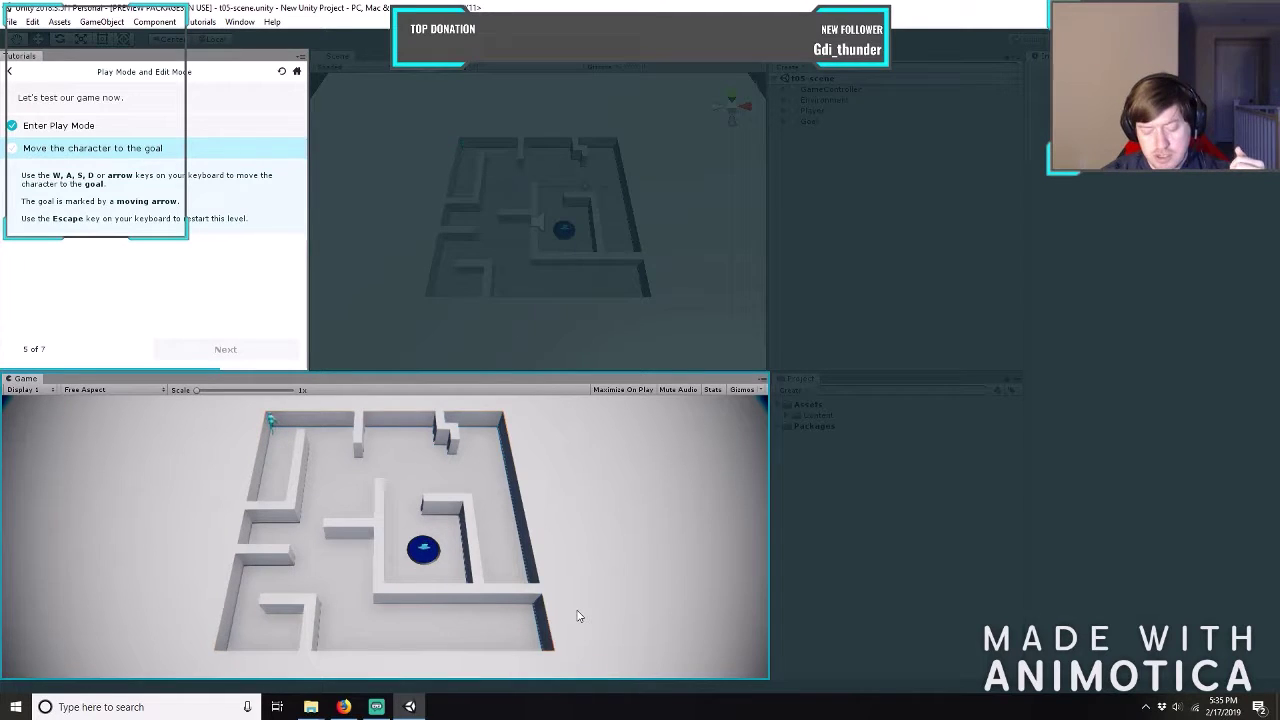
# Move the character along the maze's upper wall and down to the free end of the first short stub wall.
pyautogui.press('d')
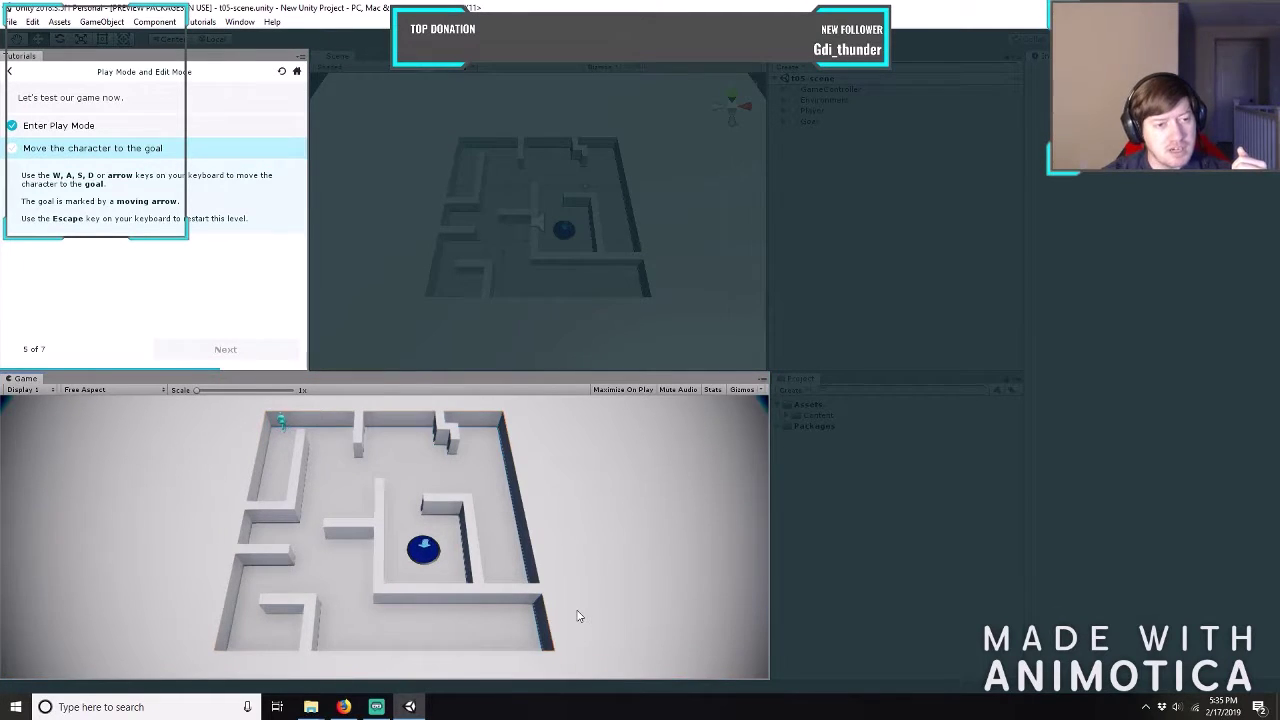
pyautogui.press('d')
pyautogui.press('d')
pyautogui.press('d')
pyautogui.press('s')
pyautogui.press('s')
pyautogui.press('s')
pyautogui.press('s')
pyautogui.press('w')
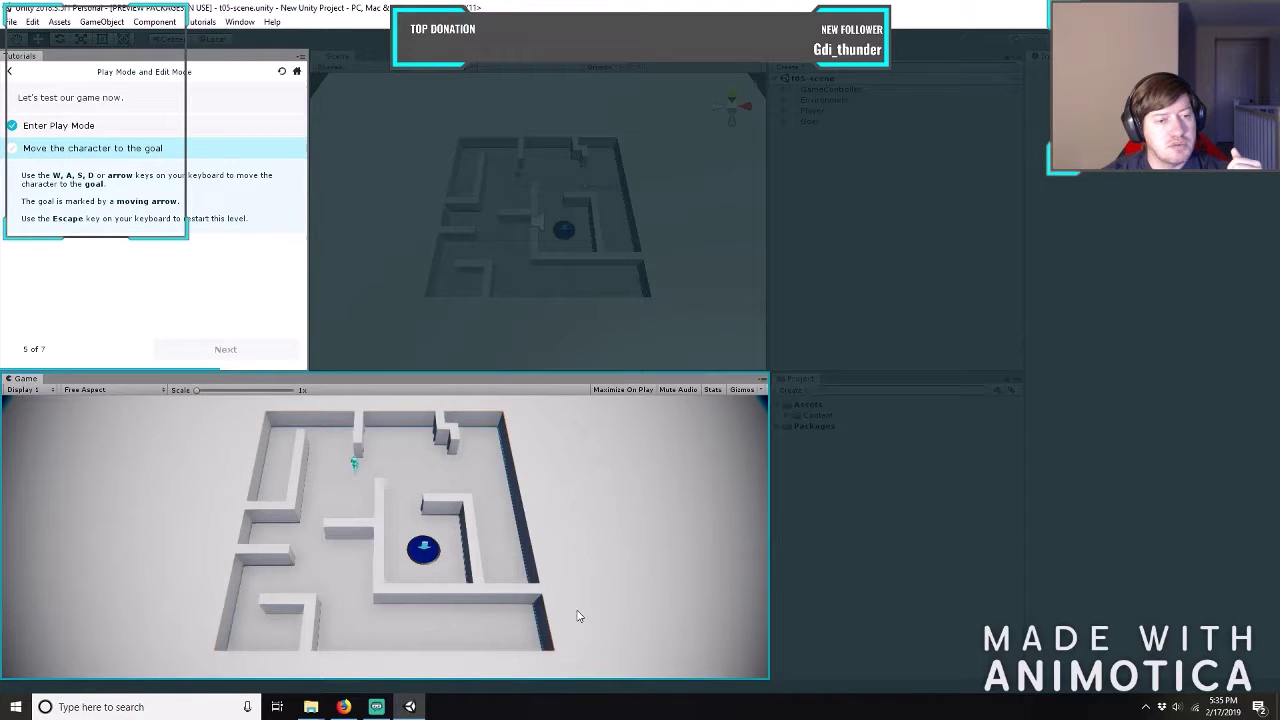
# Lead the character around the stub wall, back up to the upper wall and along it to the stepped wall.
pyautogui.press('d')
pyautogui.press('w')
pyautogui.press('a')
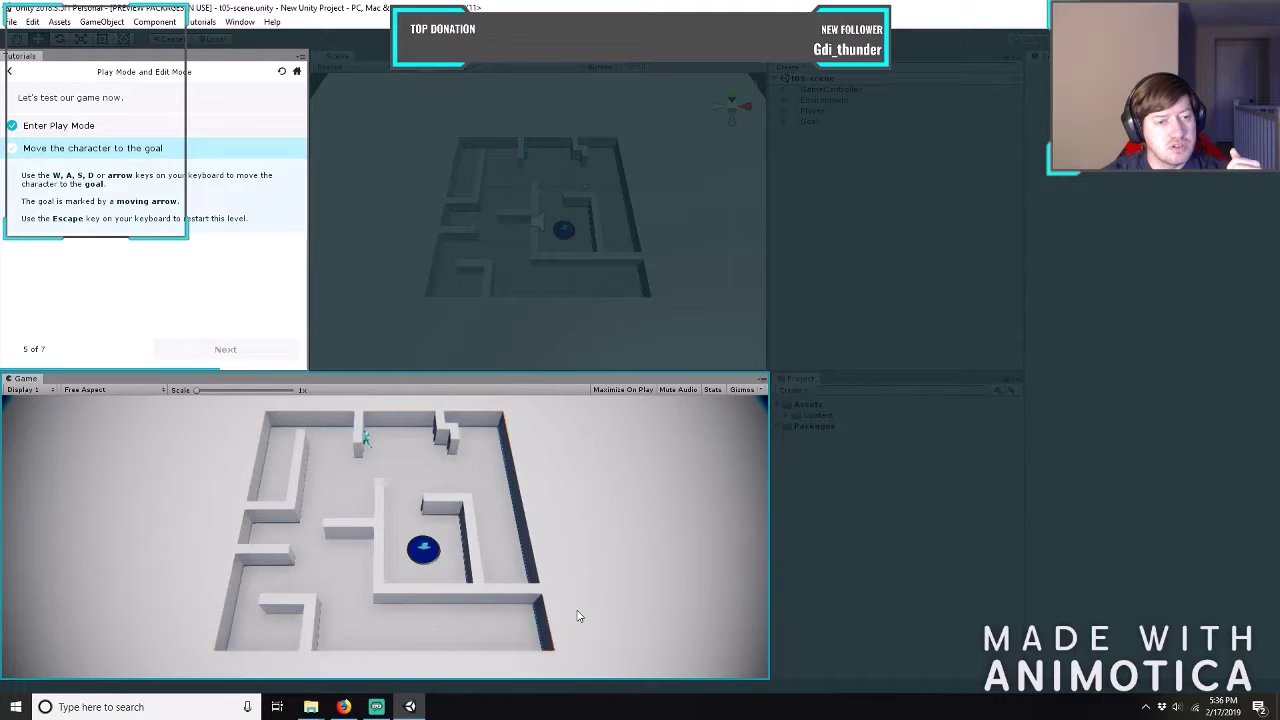
pyautogui.press('w')
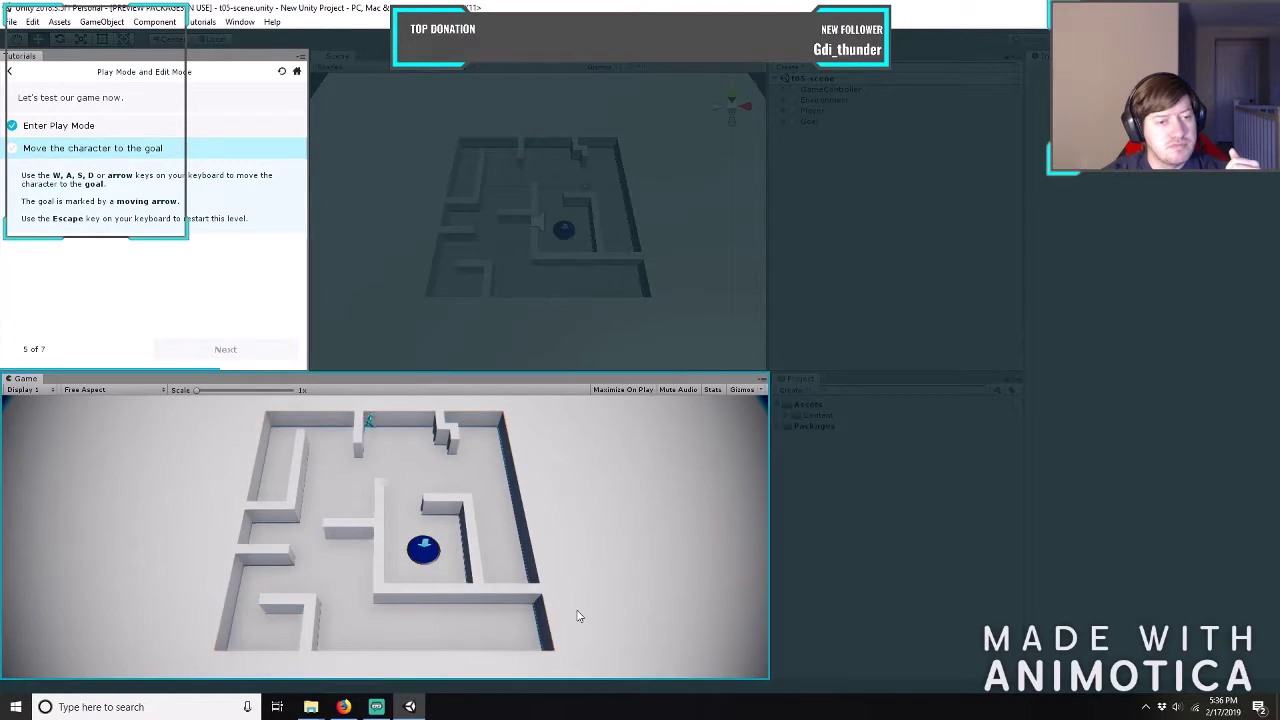
pyautogui.press('d')
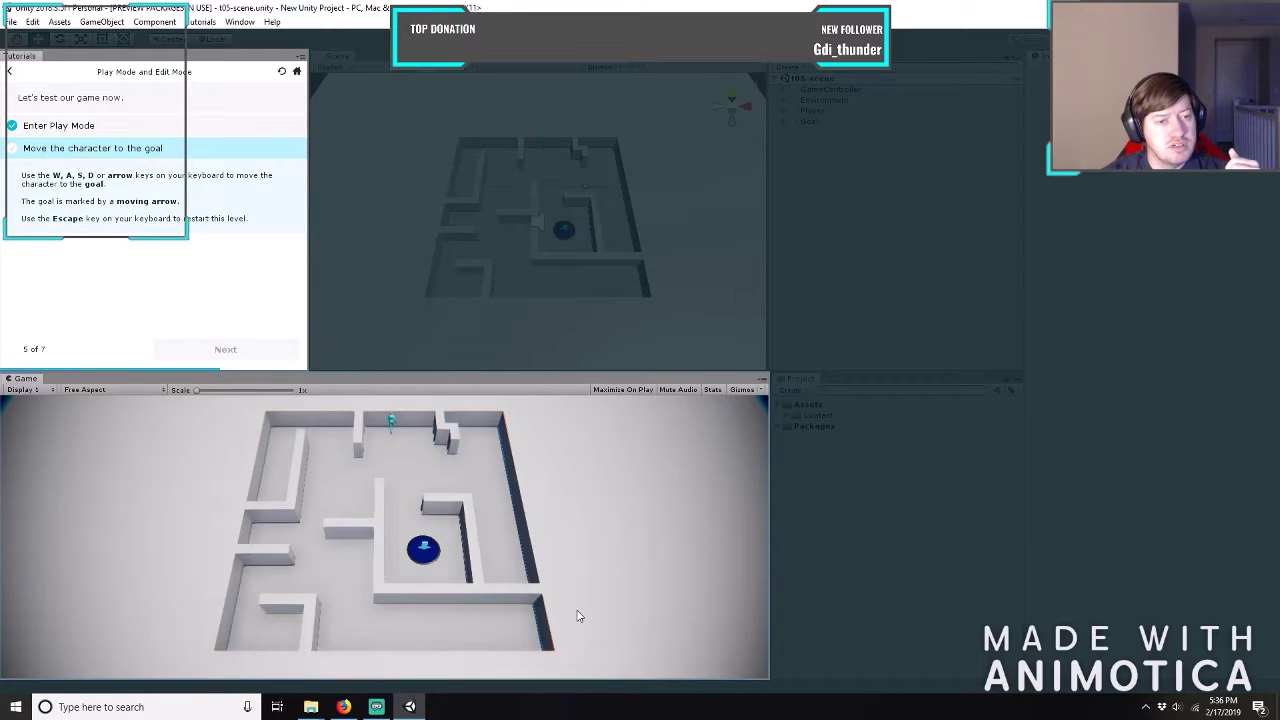
pyautogui.press('d')
pyautogui.press('d')
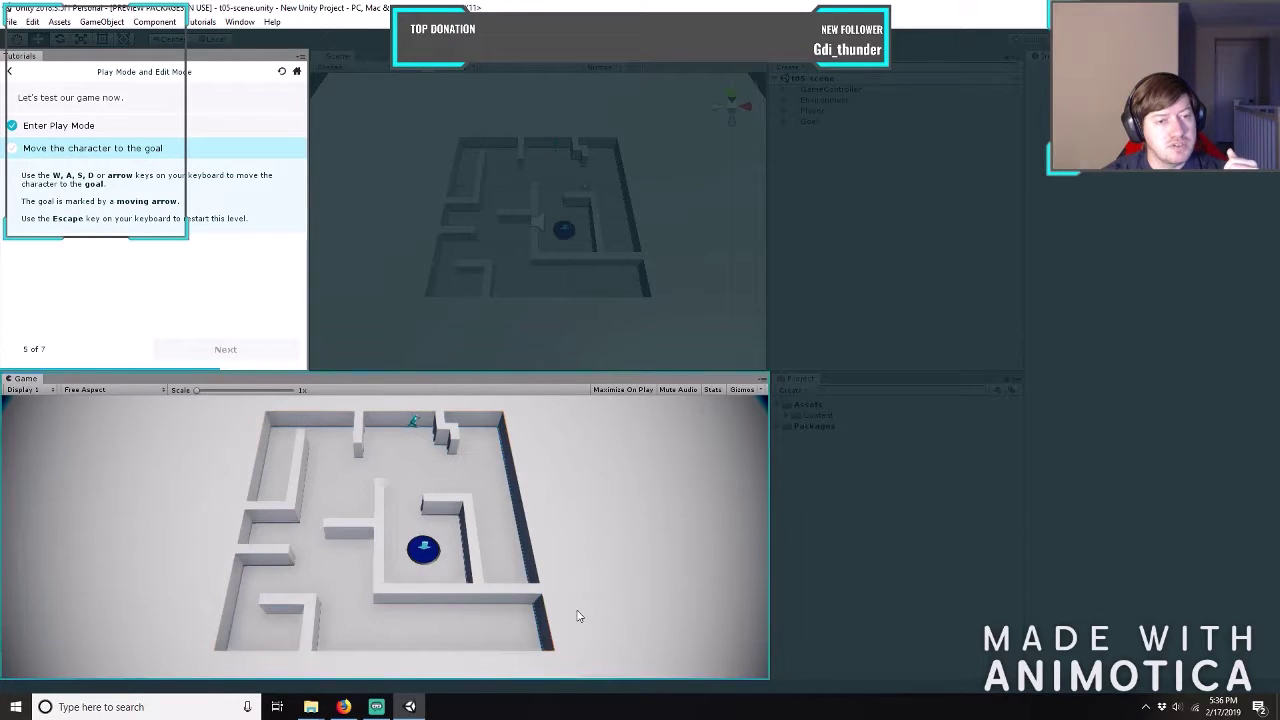
pyautogui.press('s')
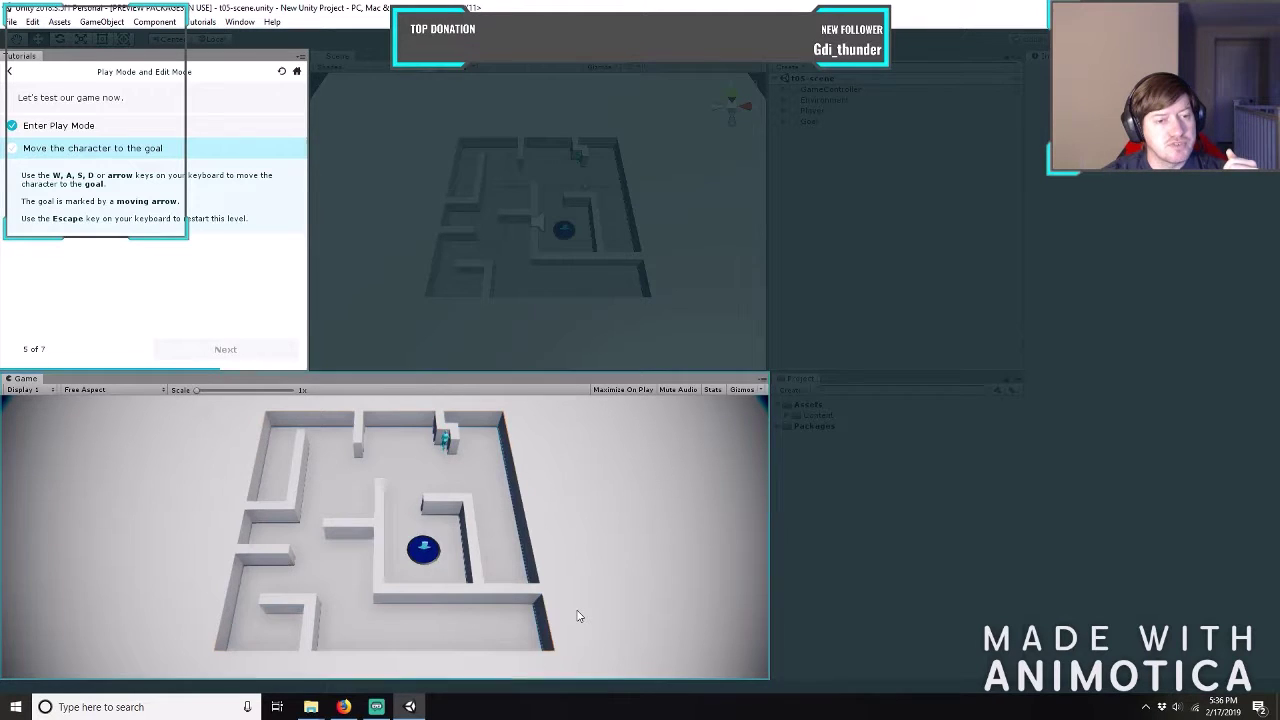
# Steer the character around the stepped wall and up into the nook behind it.
pyautogui.press('s')
pyautogui.press('d')
pyautogui.press('w')
pyautogui.press('a')
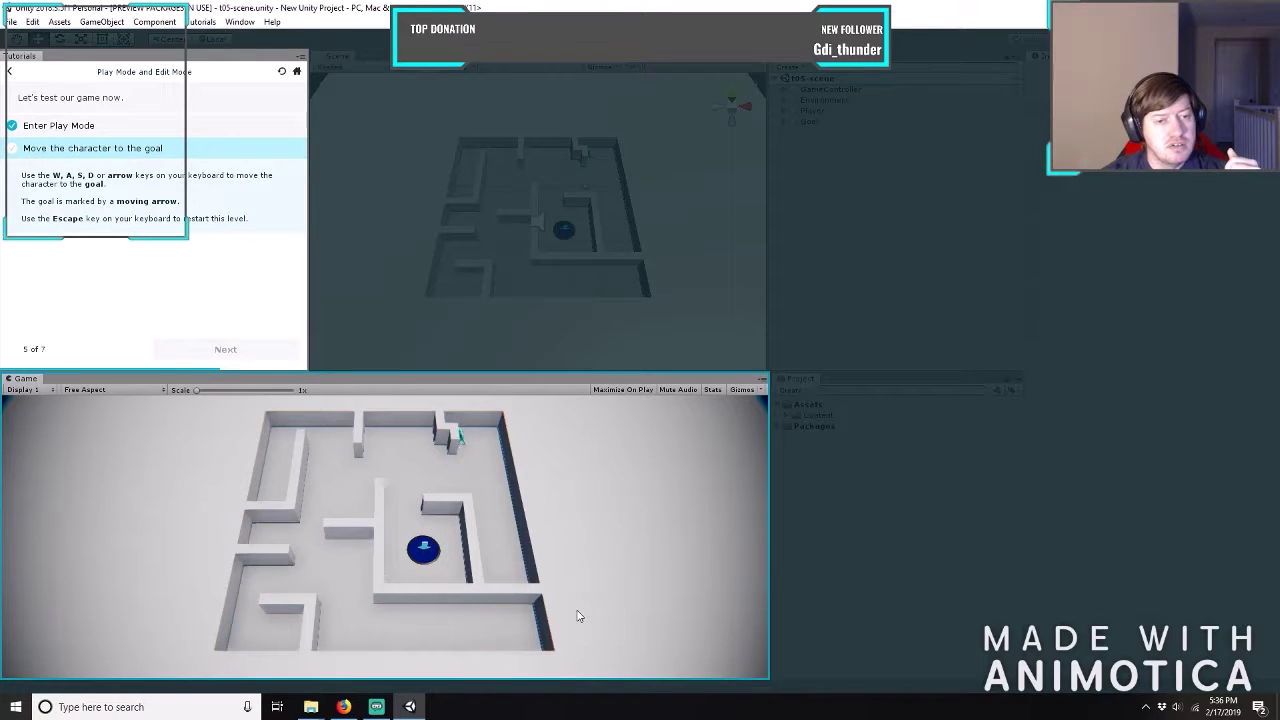
pyautogui.press('w')
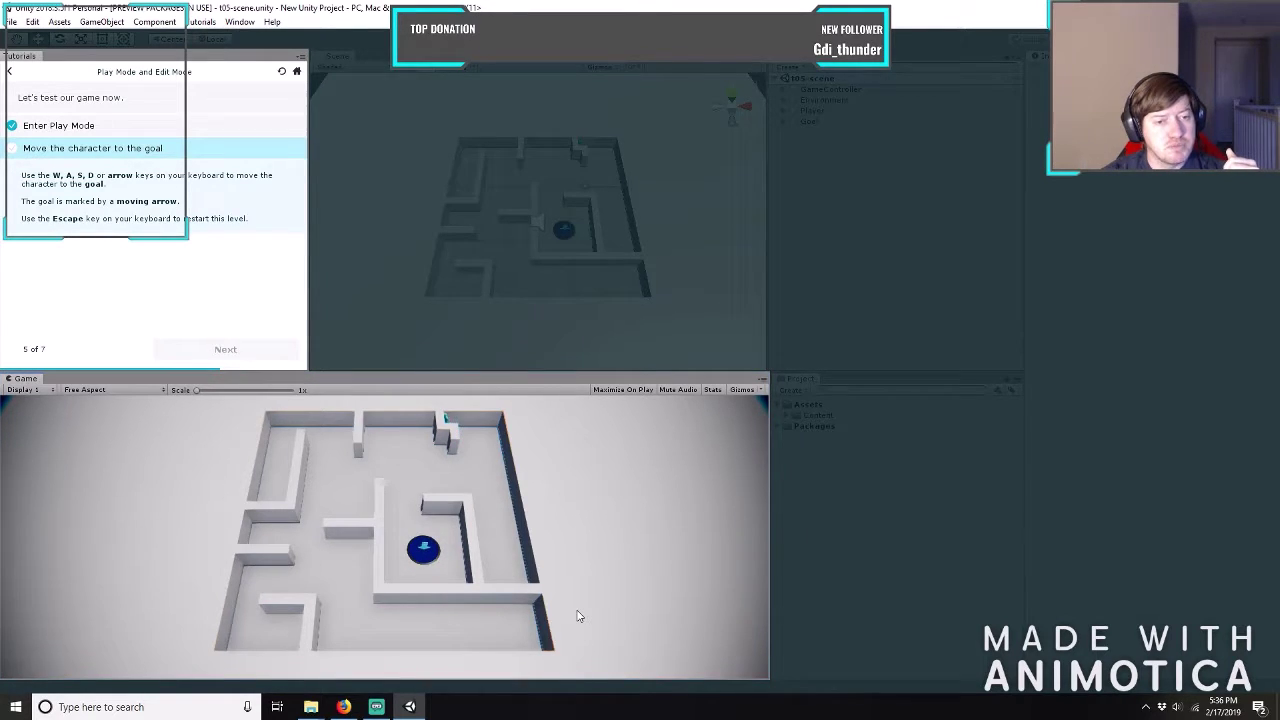
pyautogui.press('w')
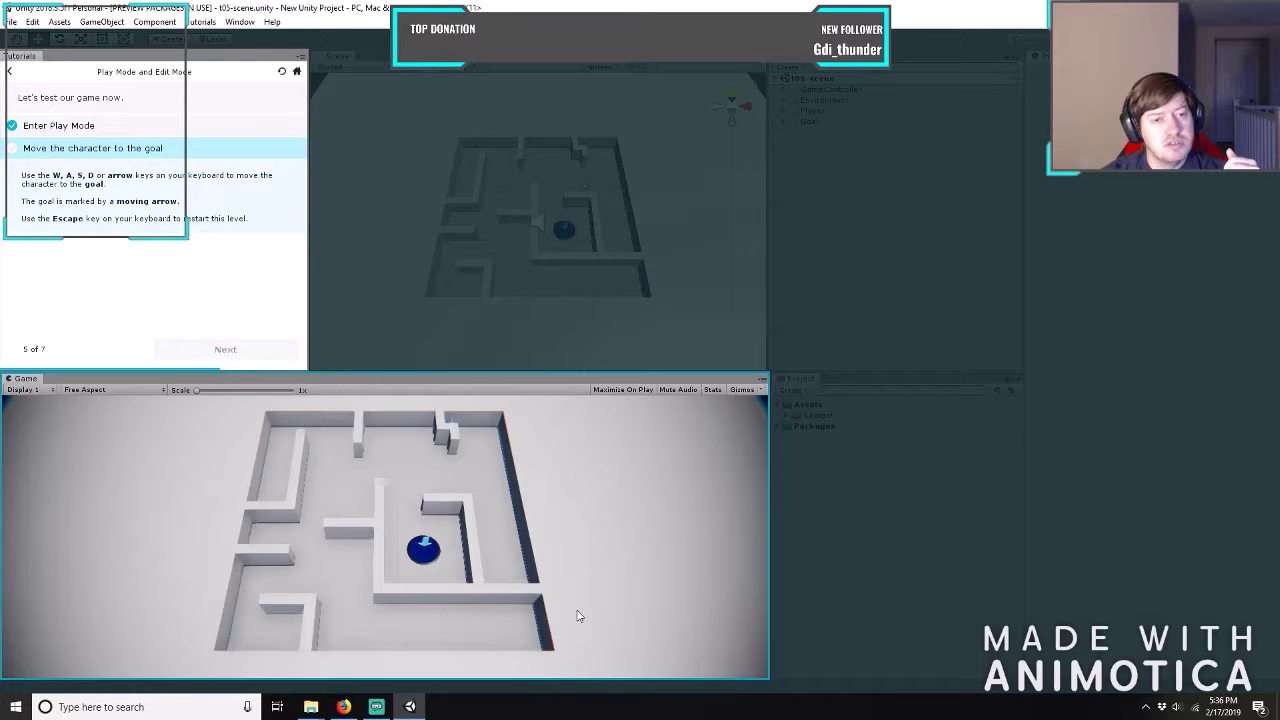
# Walk the character out of the nook to the right outer wall and down along it to the closed end of that passage.
pyautogui.press('s')
pyautogui.press('d')
pyautogui.press('d')
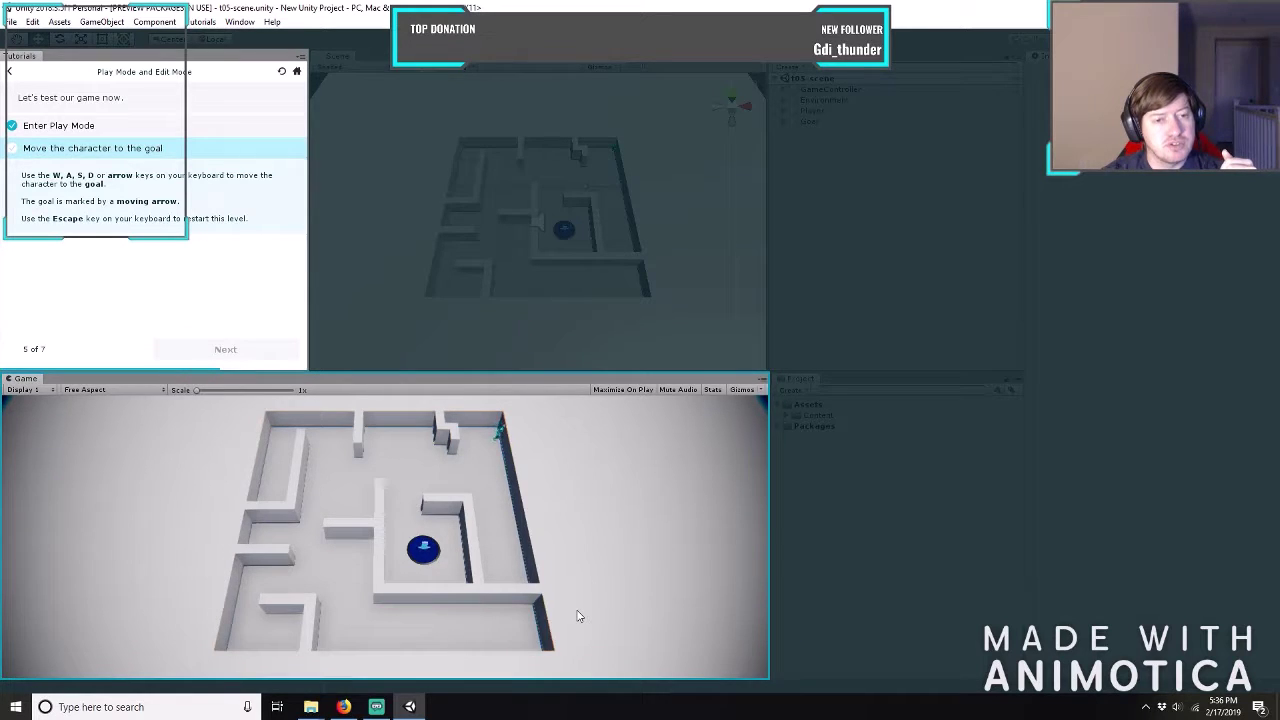
pyautogui.press('s')
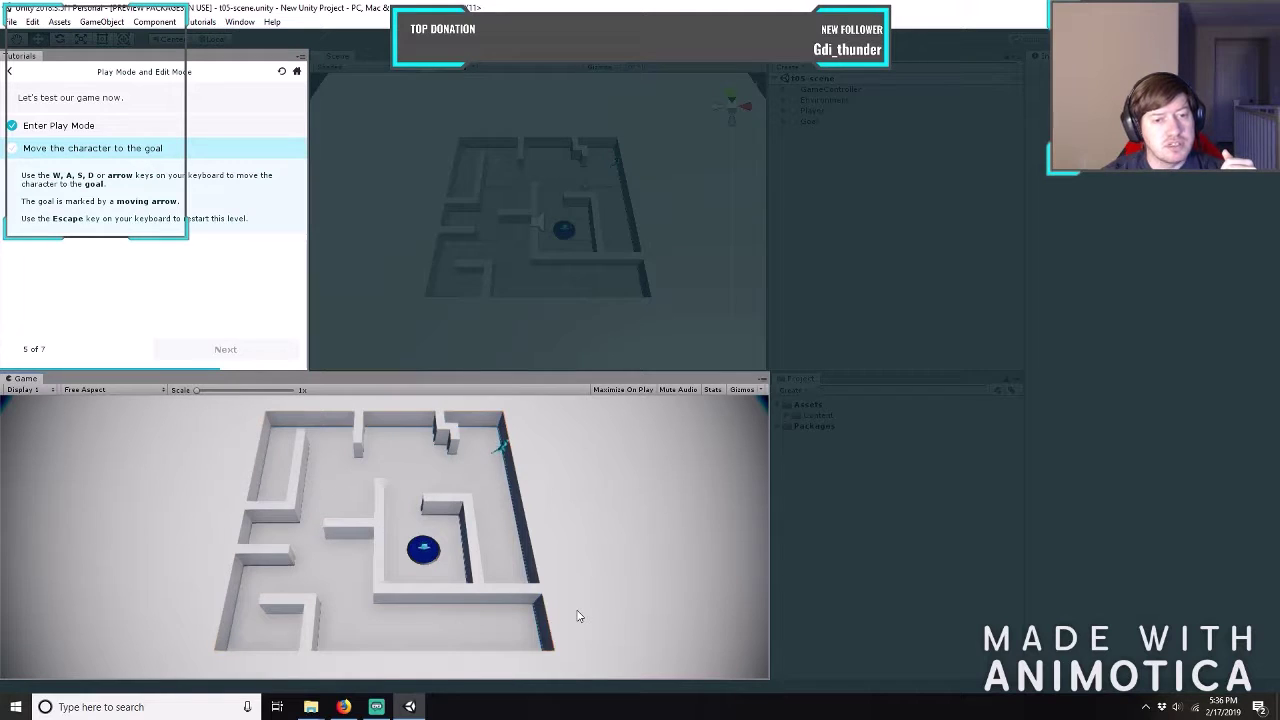
pyautogui.press('s')
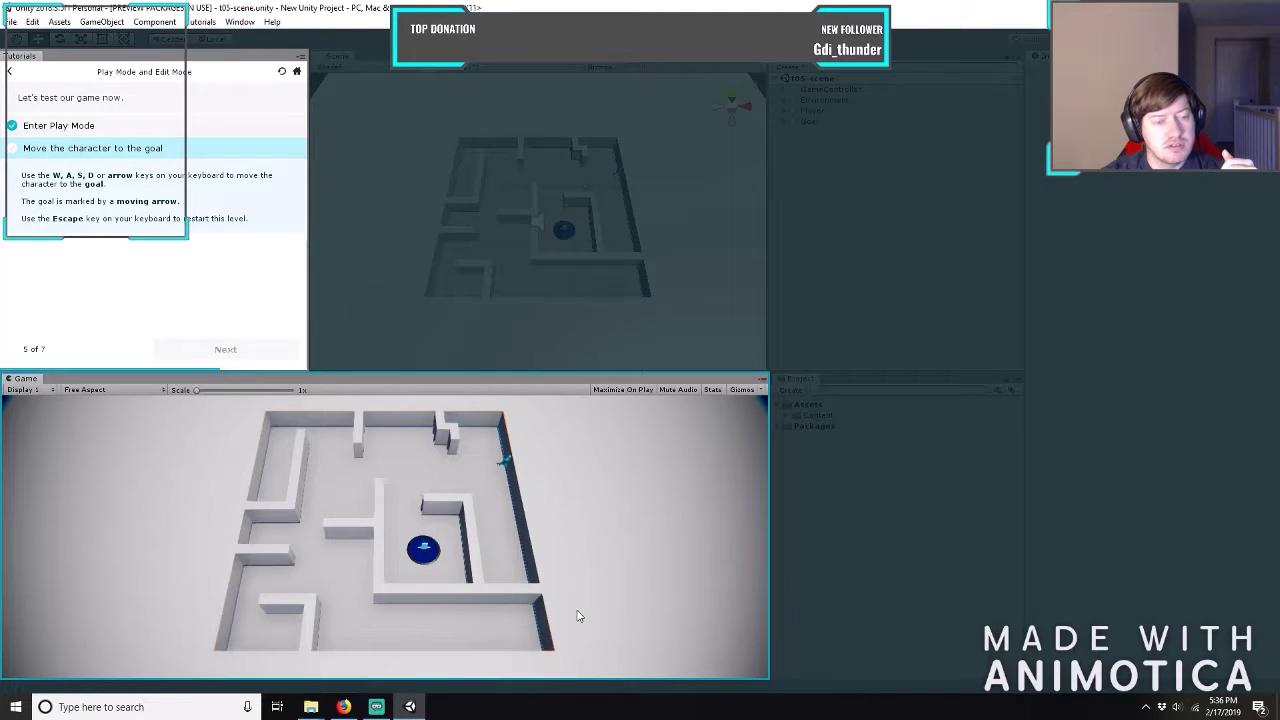
pyautogui.press('s')
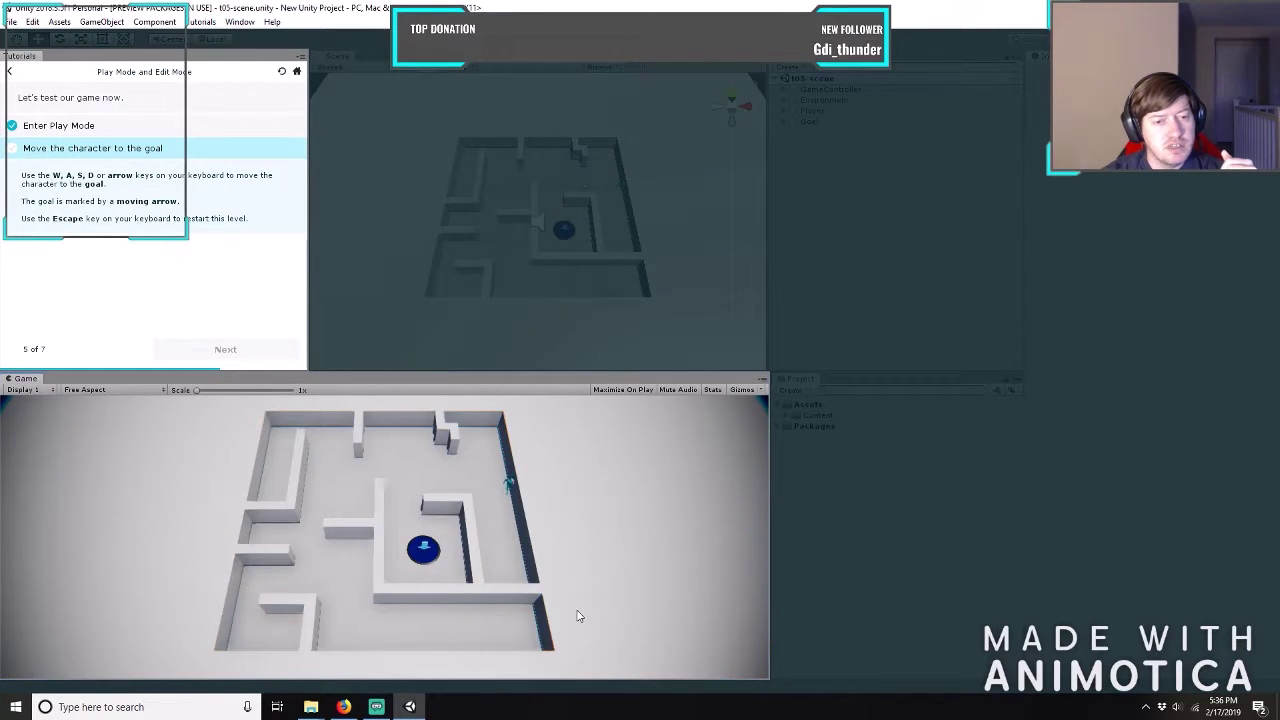
pyautogui.press('s')
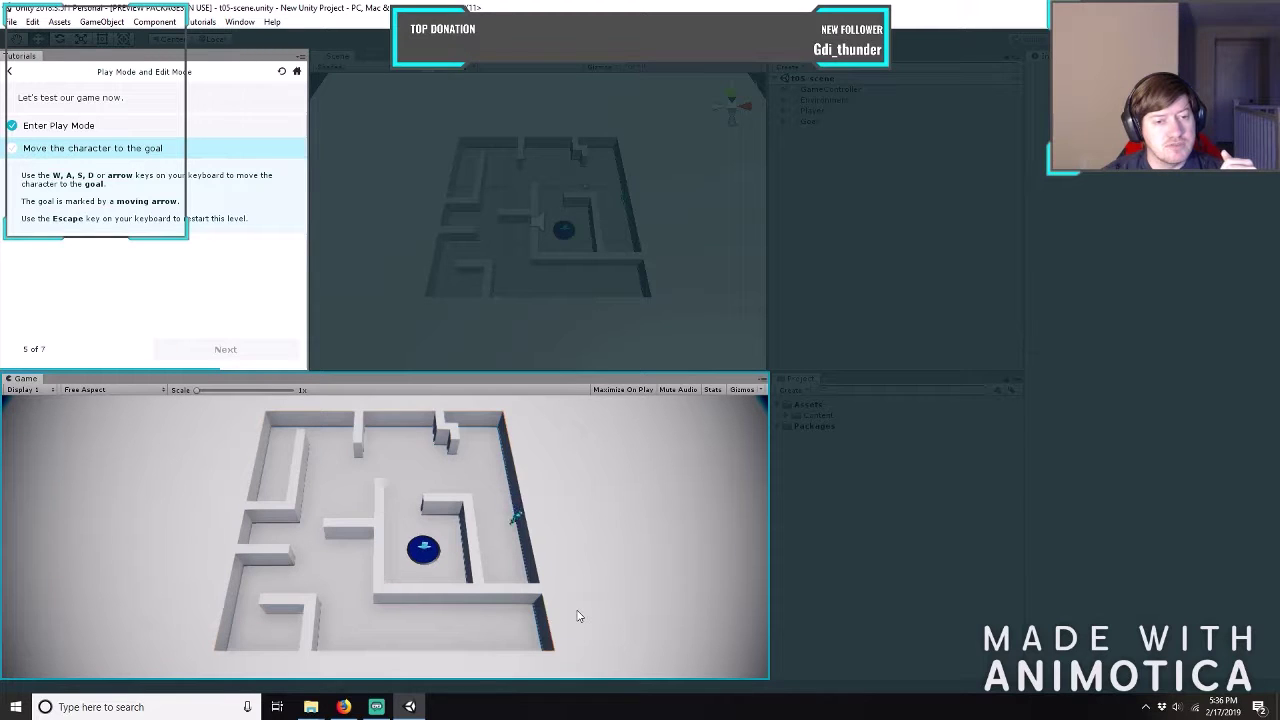
pyautogui.press('s')
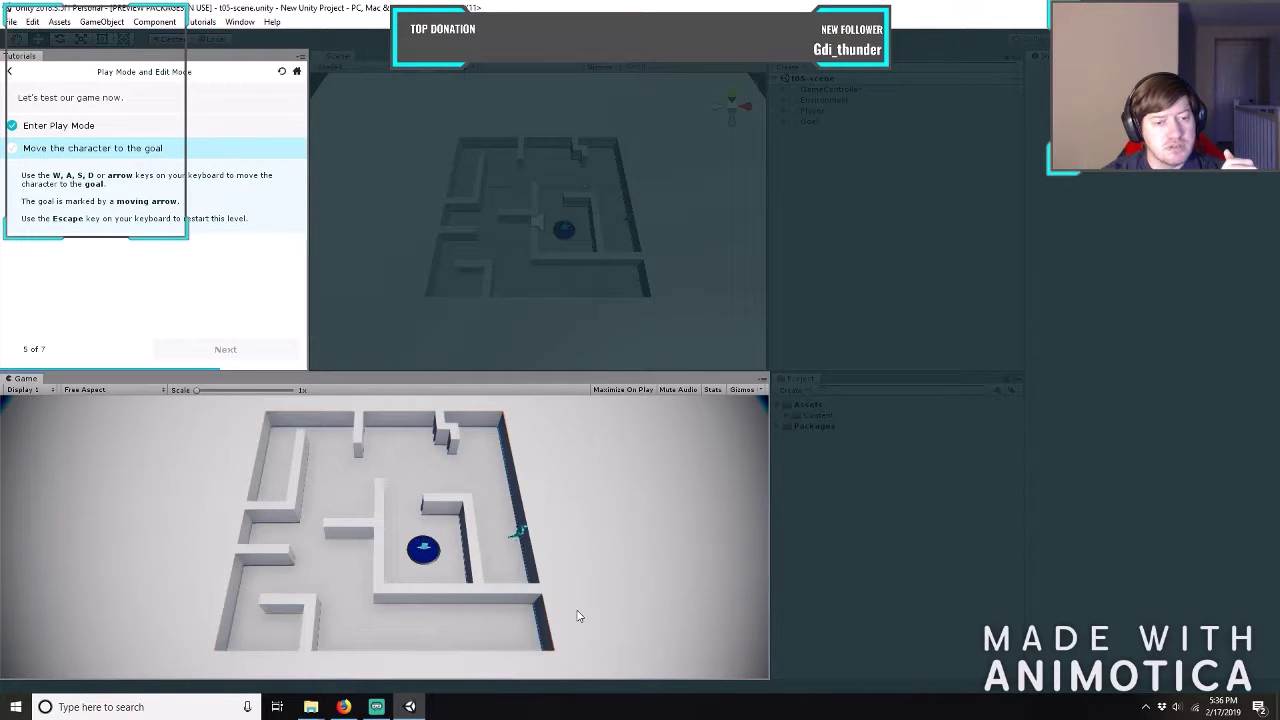
pyautogui.press('s')
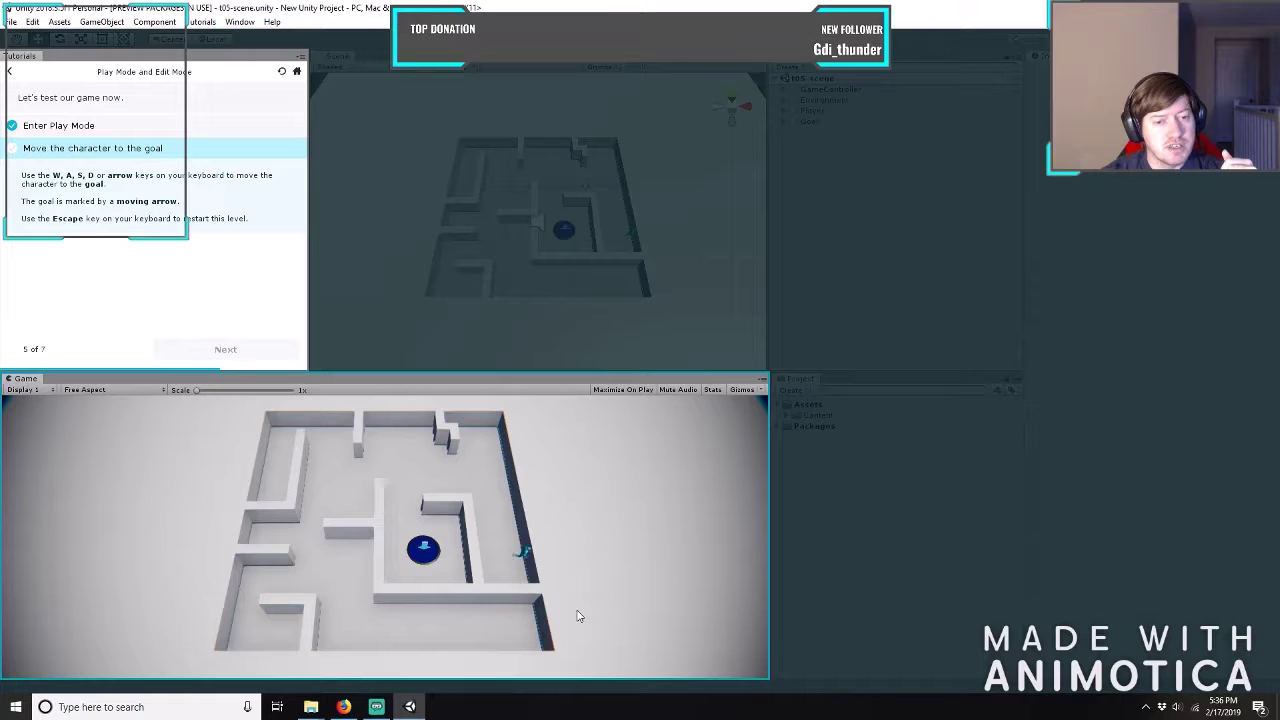
pyautogui.press('s')
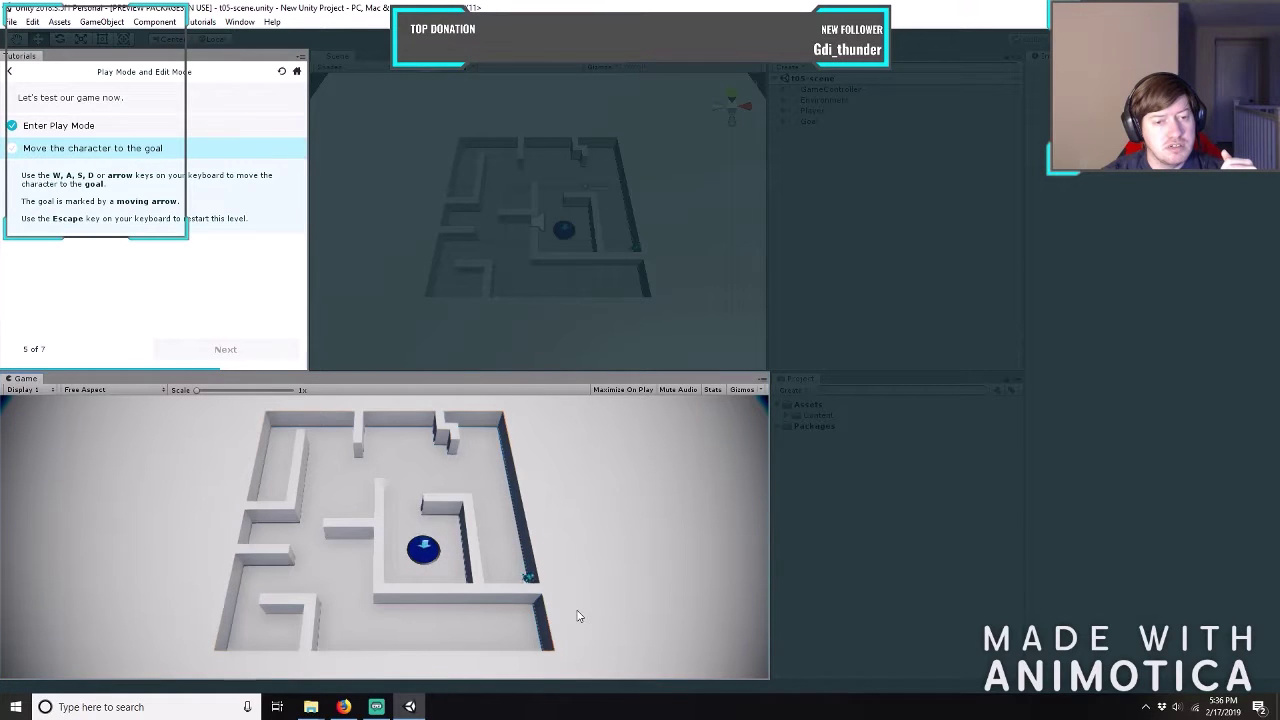
# Walk the character out of the closed passage, up the goal enclosure's outer wall and along its upper wall to the entrance.
pyautogui.press('a')
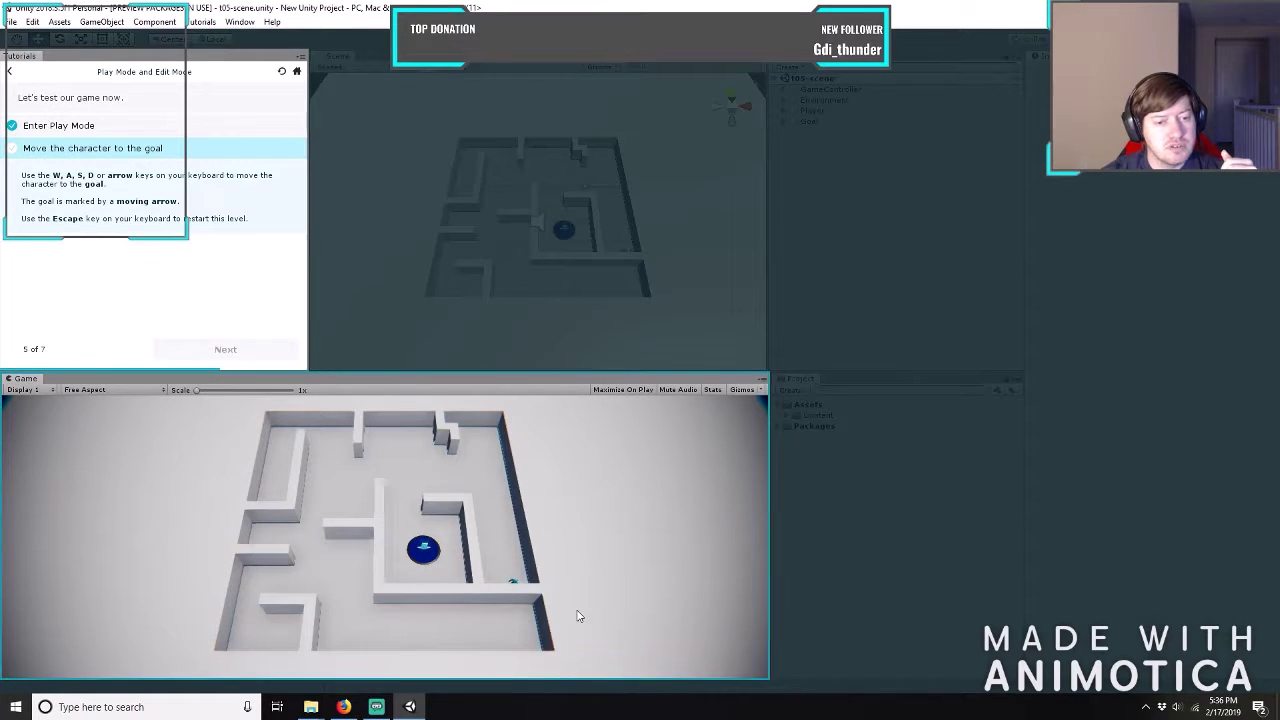
pyautogui.press('d')
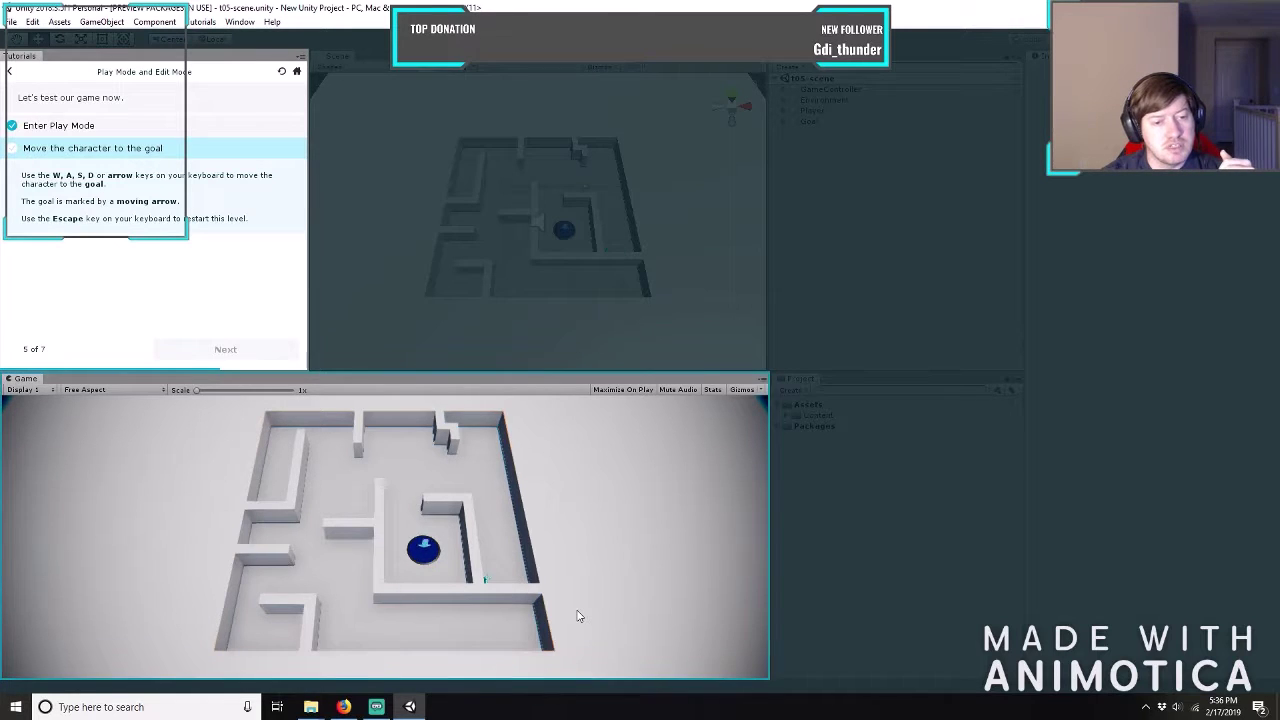
pyautogui.press('w')
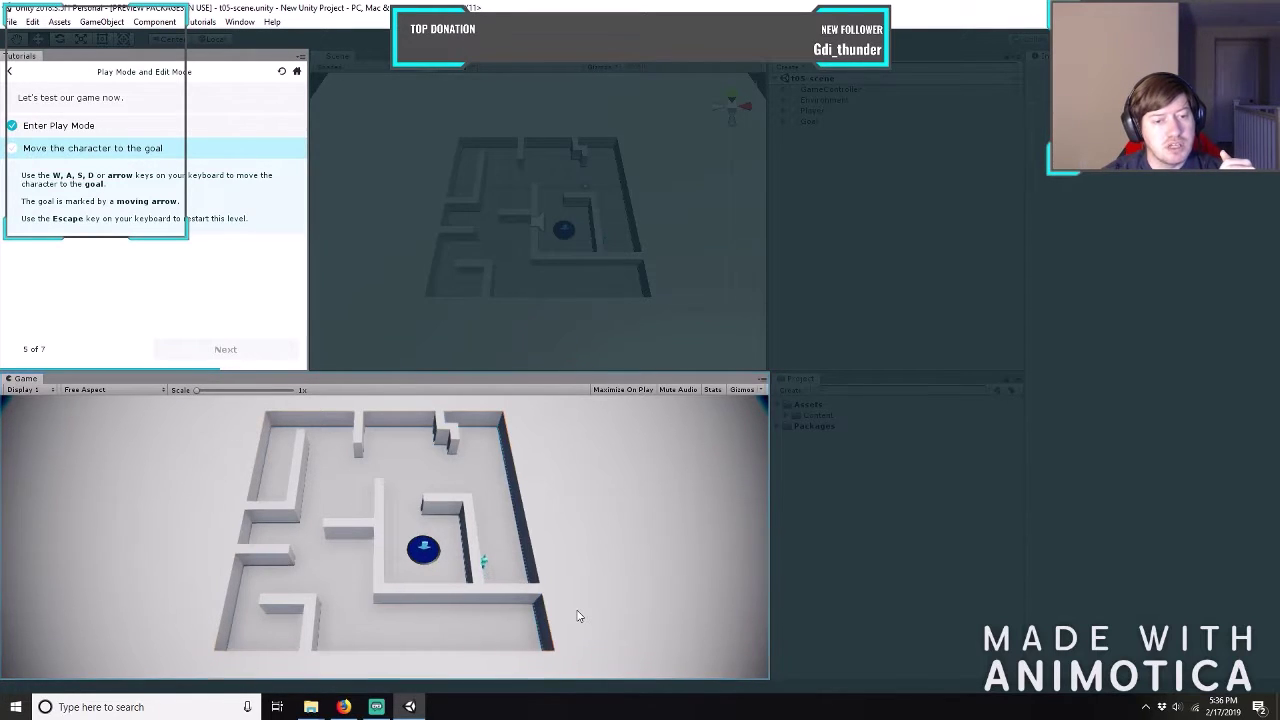
pyautogui.press('w')
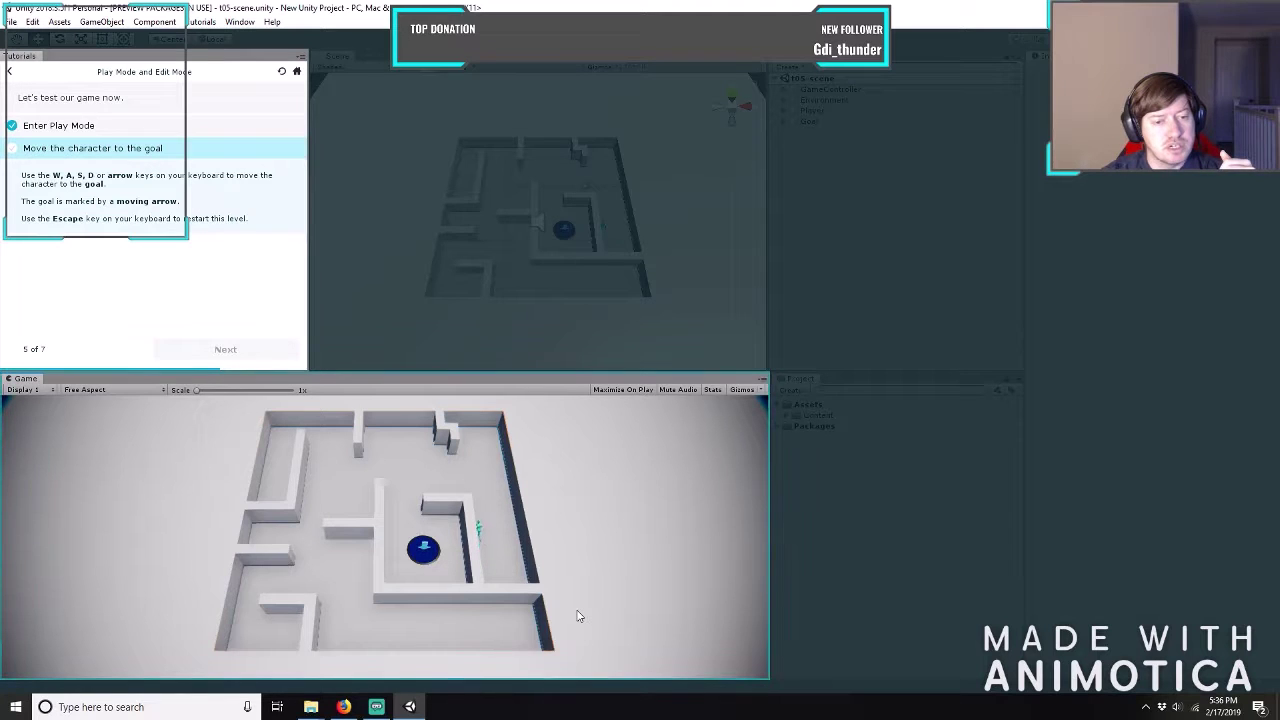
pyautogui.press('w')
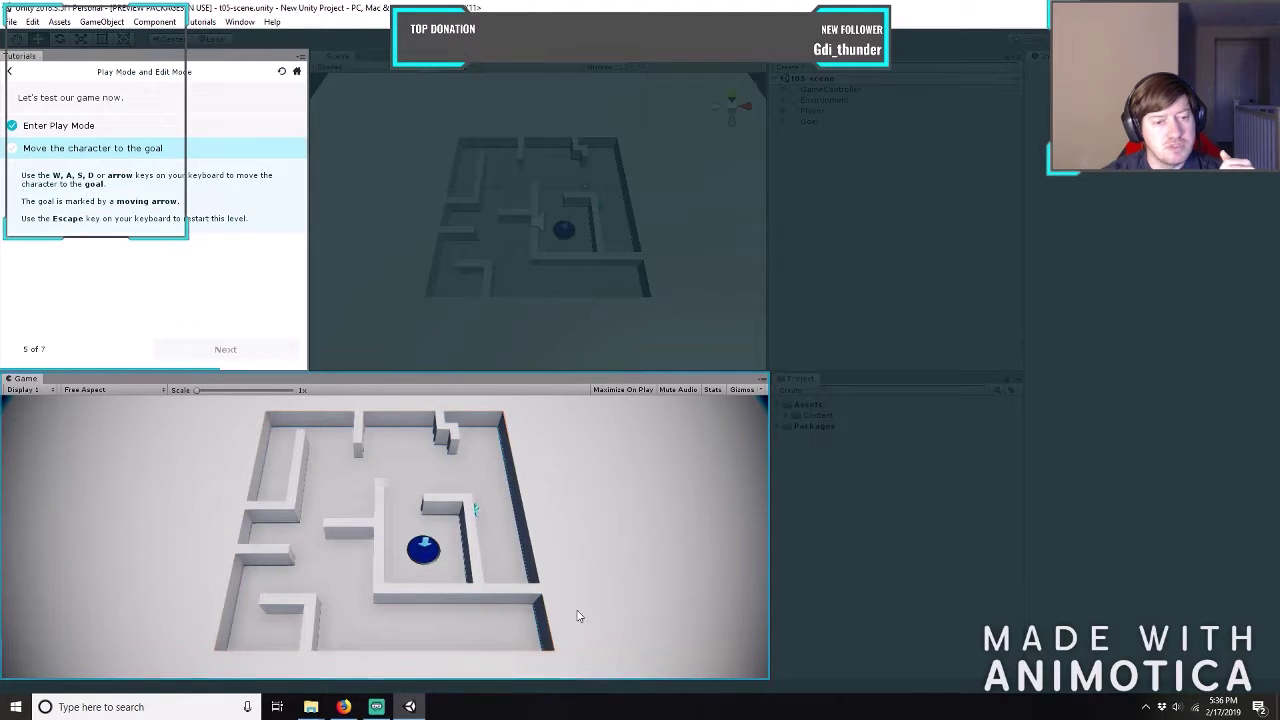
pyautogui.press('w')
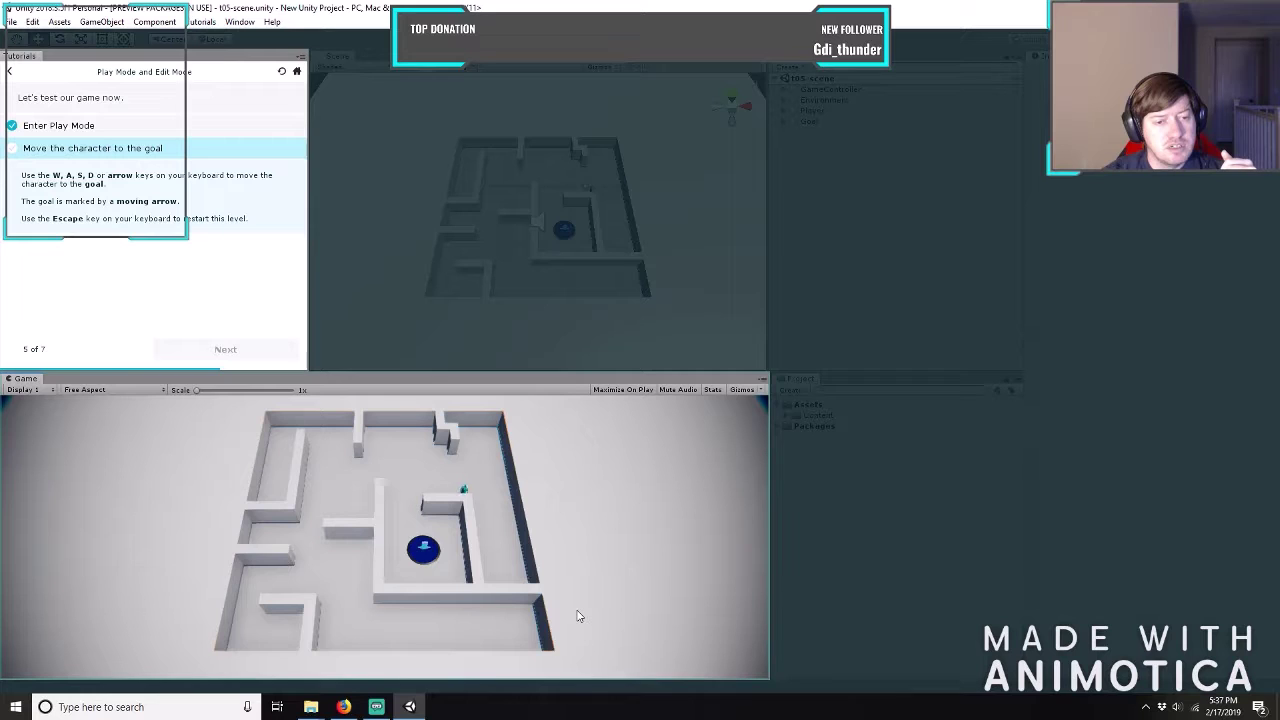
pyautogui.press('w')
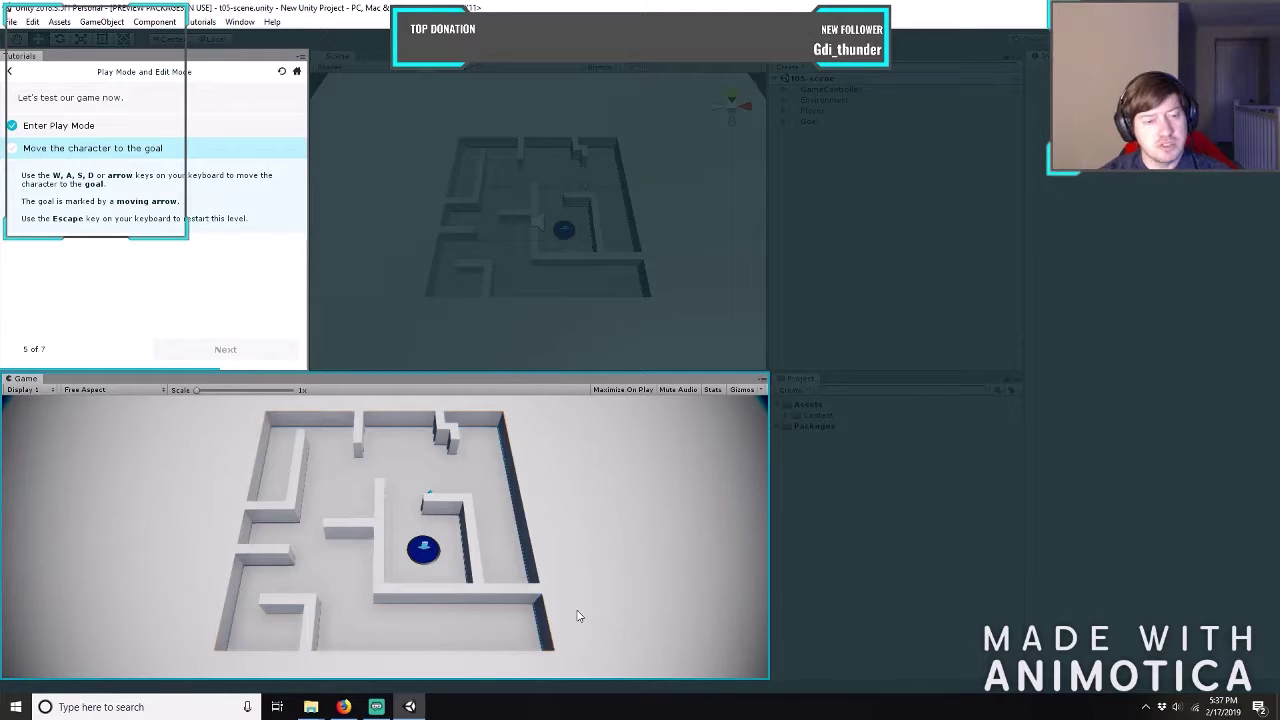
# Run the character across the upper corridor, down past the left wall openings and into the open area beside the goal enclosure's lower corner.
pyautogui.press('w')
pyautogui.press('d')
pyautogui.press('s')
pyautogui.press('d')
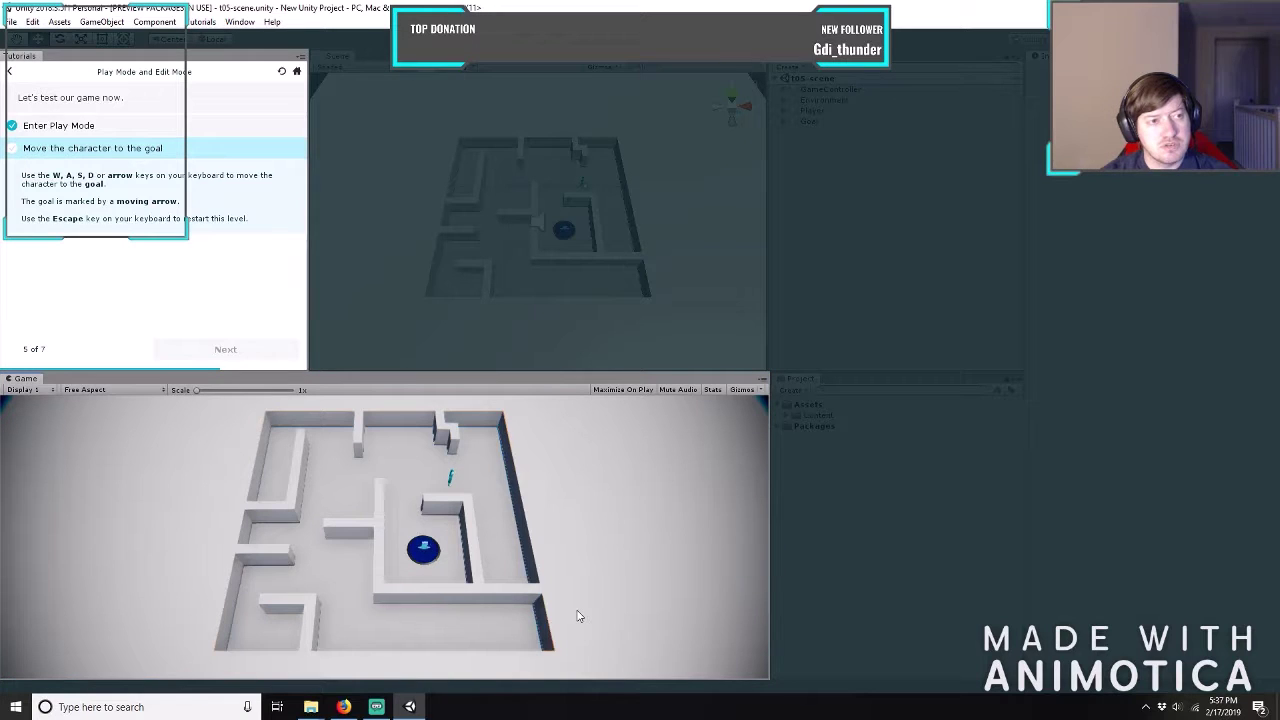
pyautogui.press('a')
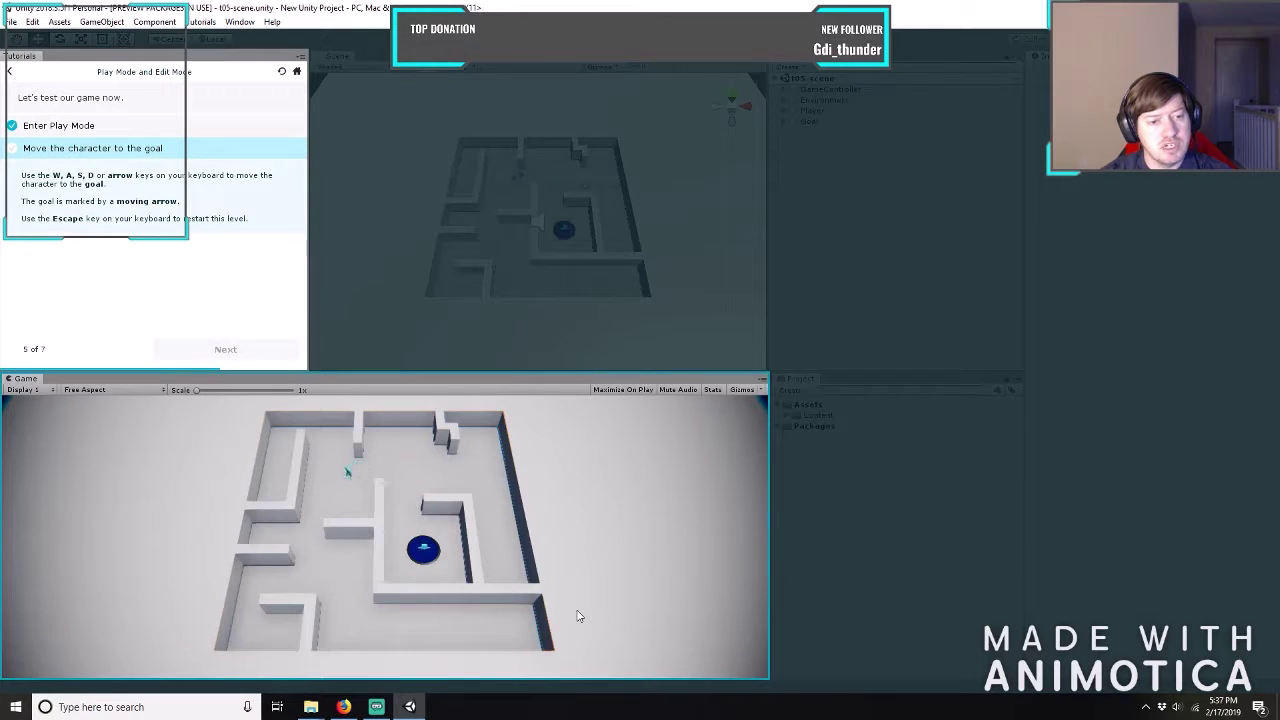
pyautogui.press('s')
pyautogui.press('d')
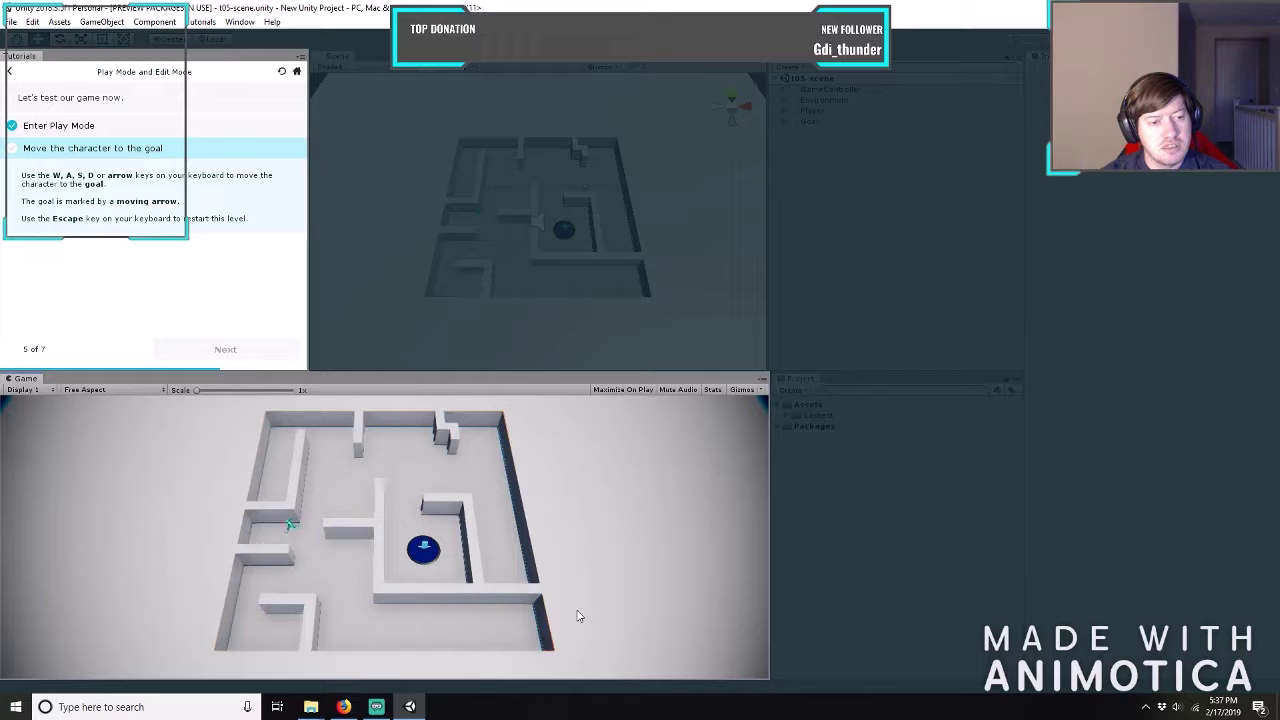
pyautogui.press('d')
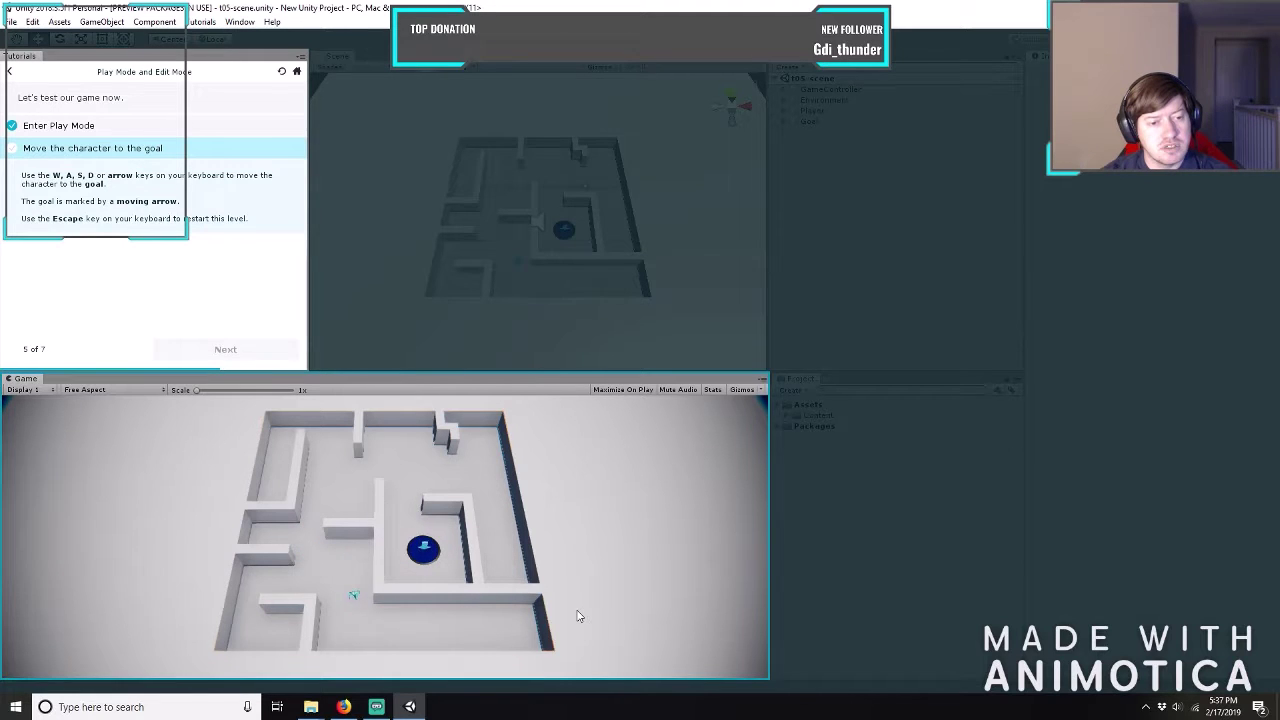
# Run the character back up to the upper corridor and pace back and forth along it below the stub and stepped walls.
pyautogui.press('a')
pyautogui.press('w')
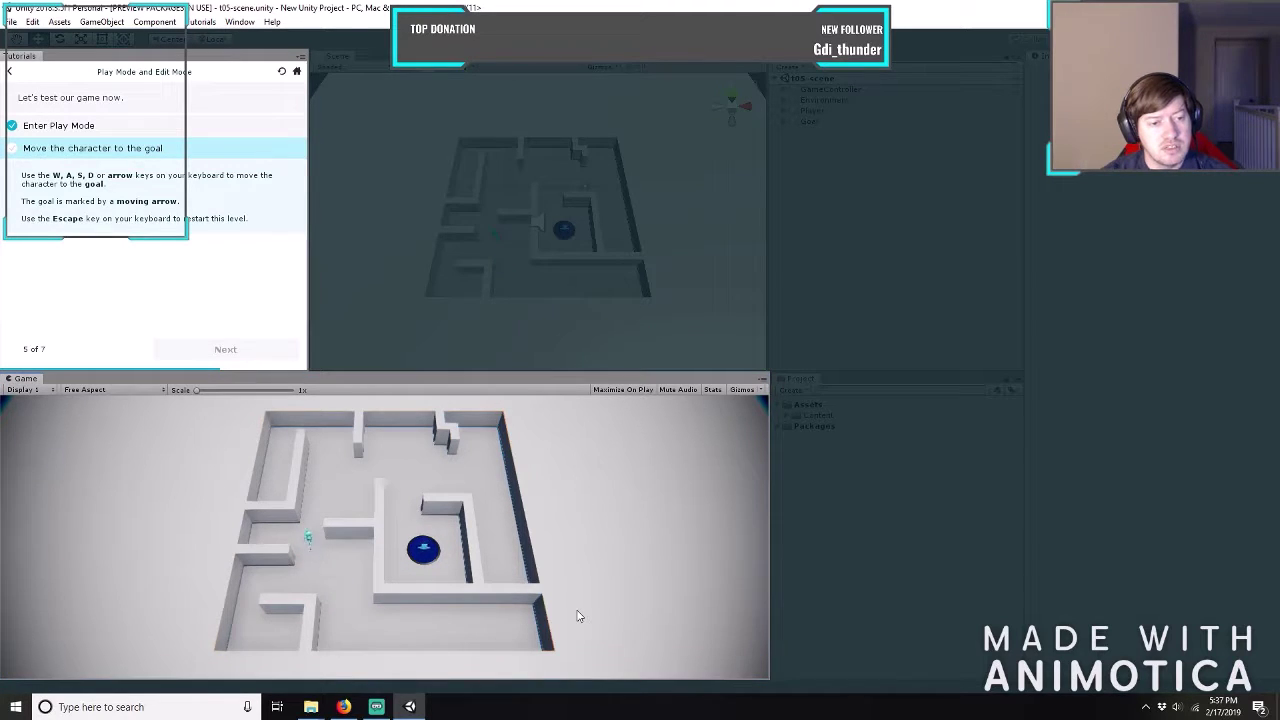
pyautogui.press('w')
pyautogui.press('d')
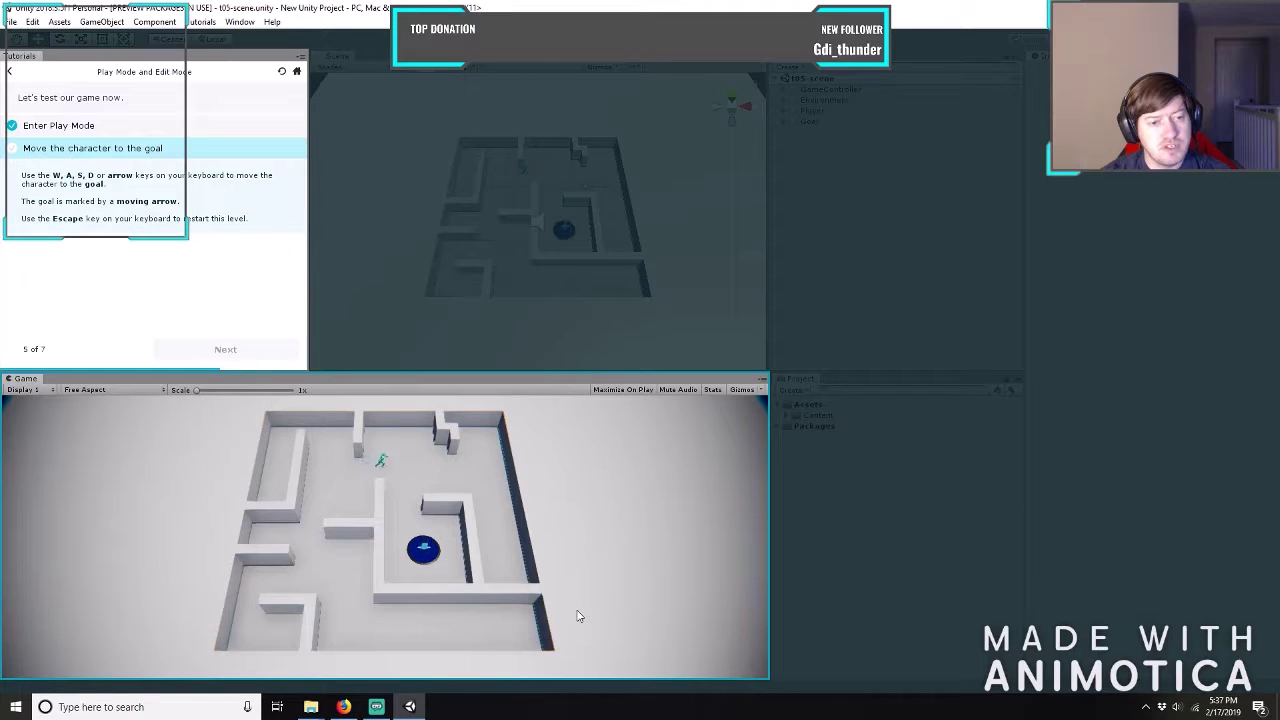
pyautogui.press('d')
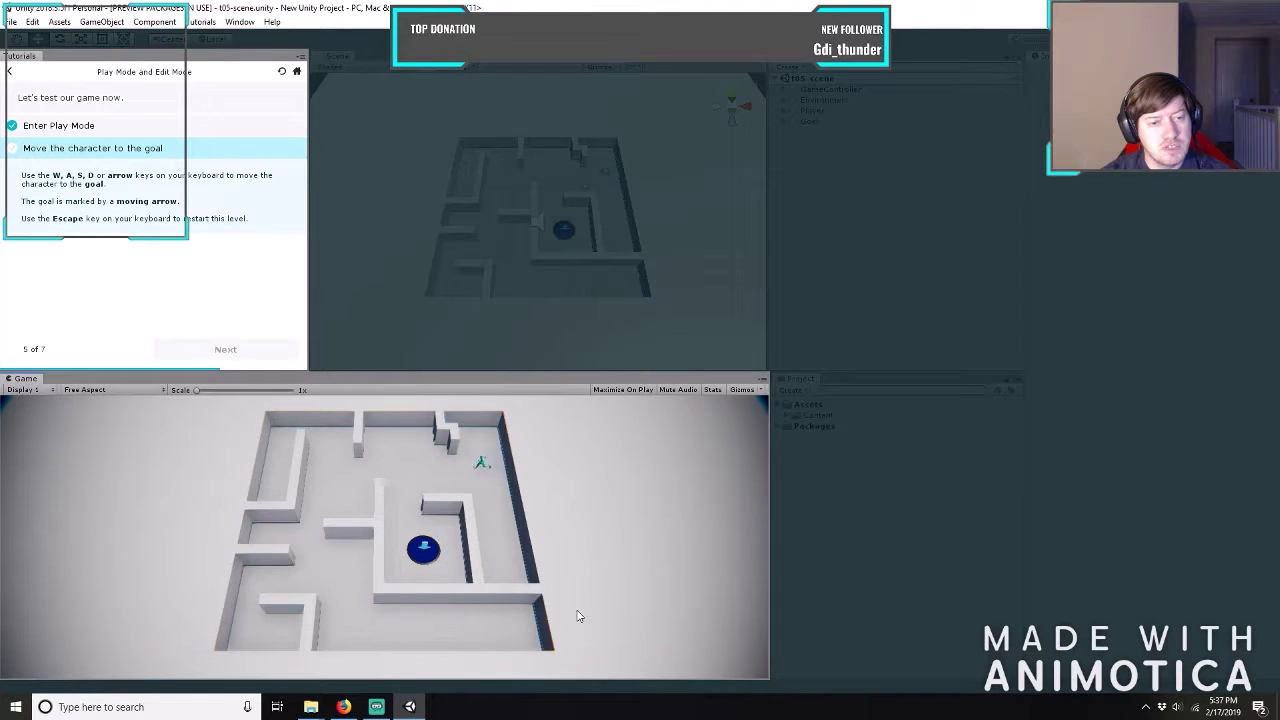
pyautogui.press('a')
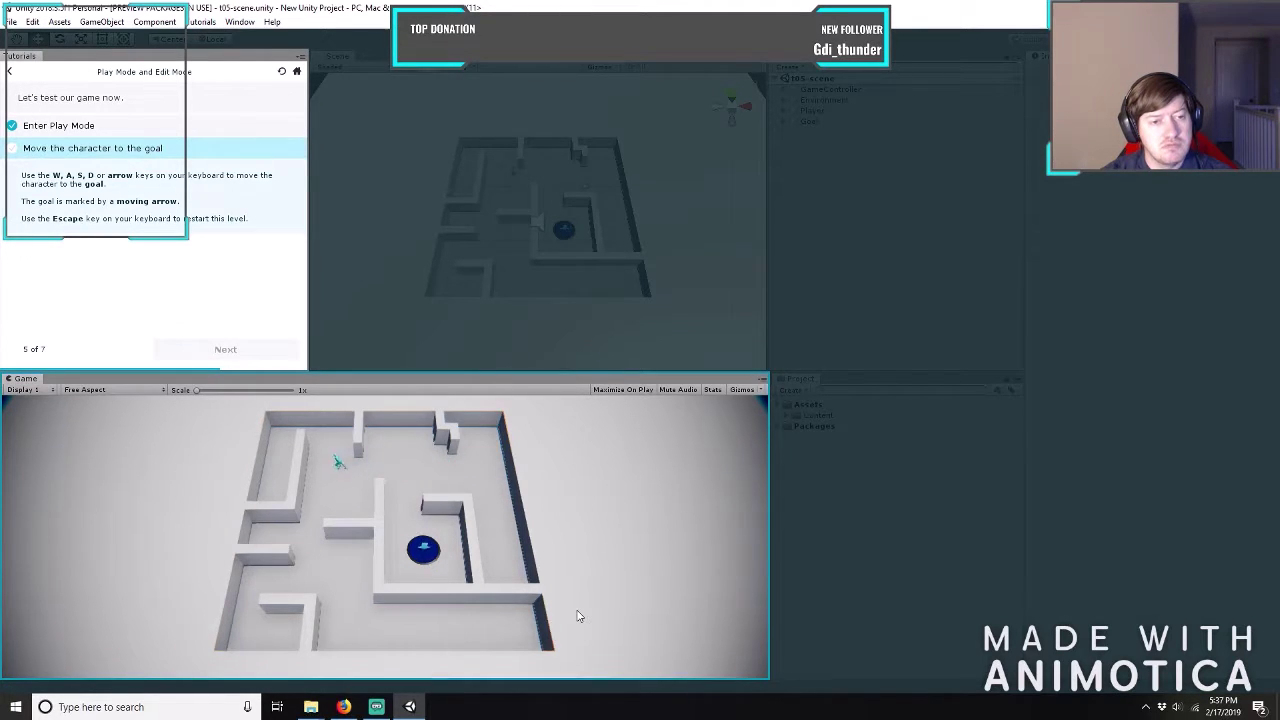
pyautogui.press('d')
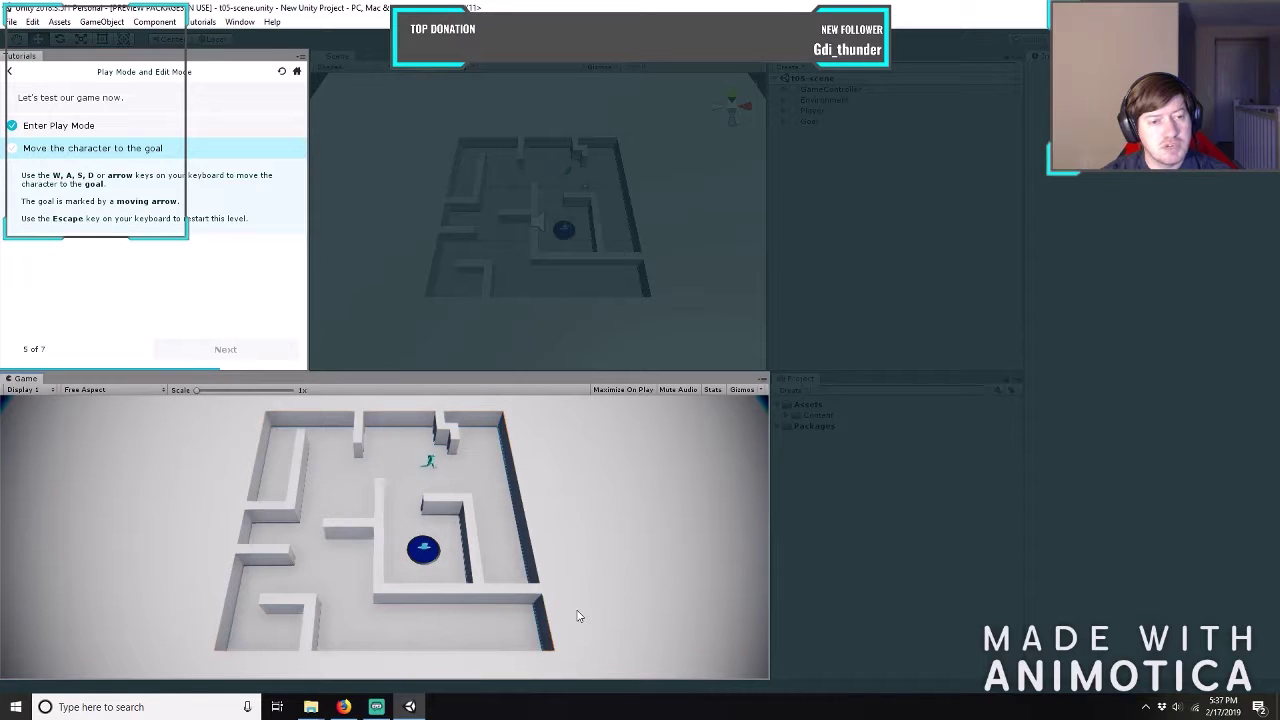
pyautogui.press('a')
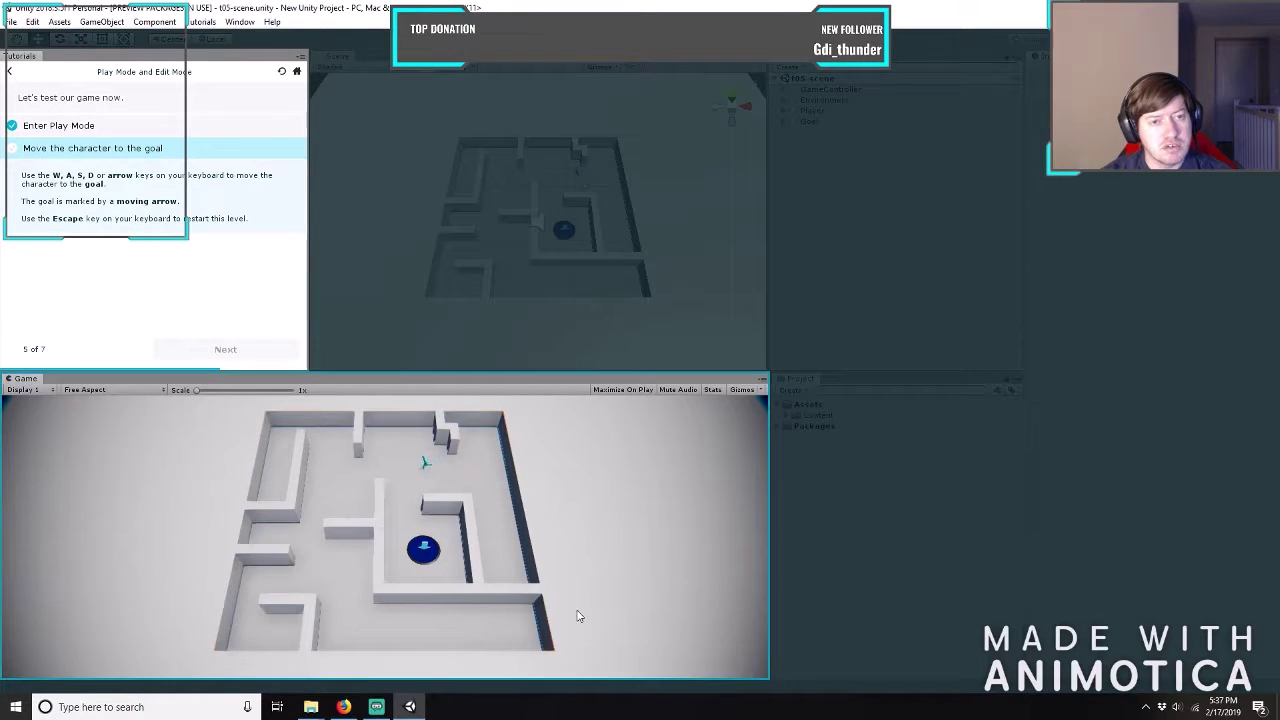
pyautogui.press('a')
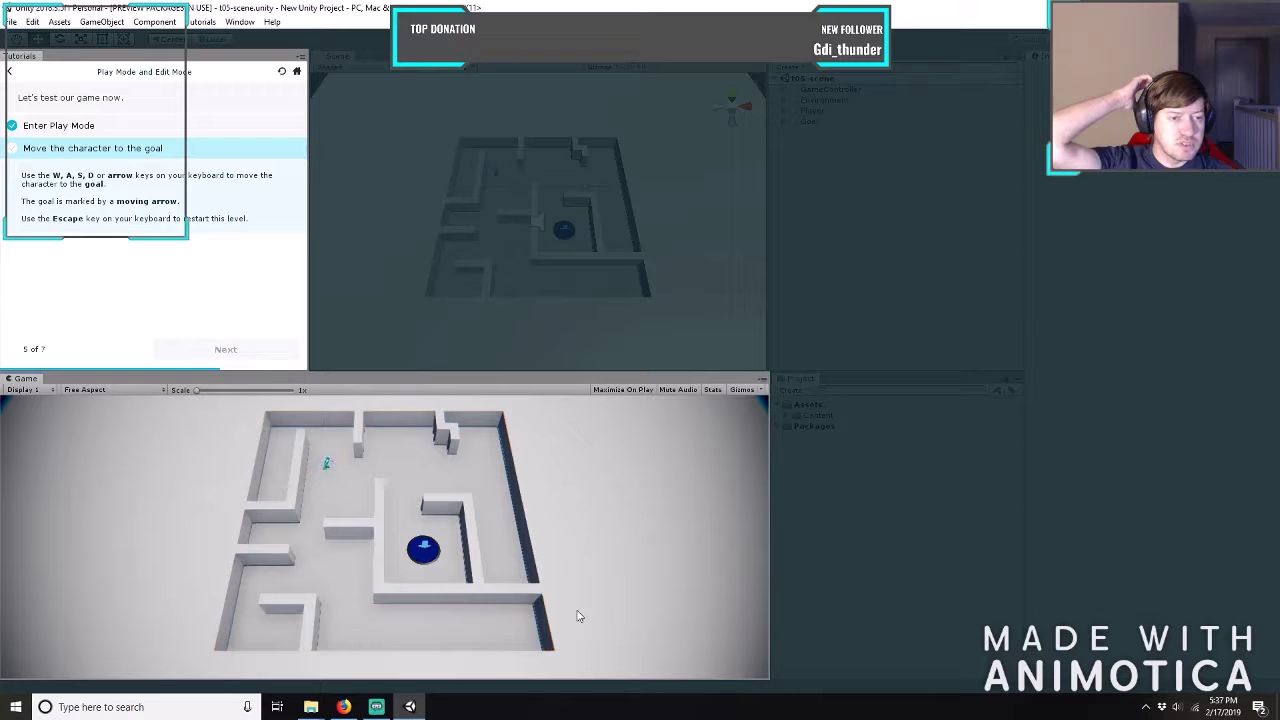
# Bring the character back along the corridor to the upper wall between the first stub wall and the stepped wall.
pyautogui.press('d')
pyautogui.press('a')
pyautogui.press('s')
pyautogui.press('w')
pyautogui.press('s')
pyautogui.press('w')
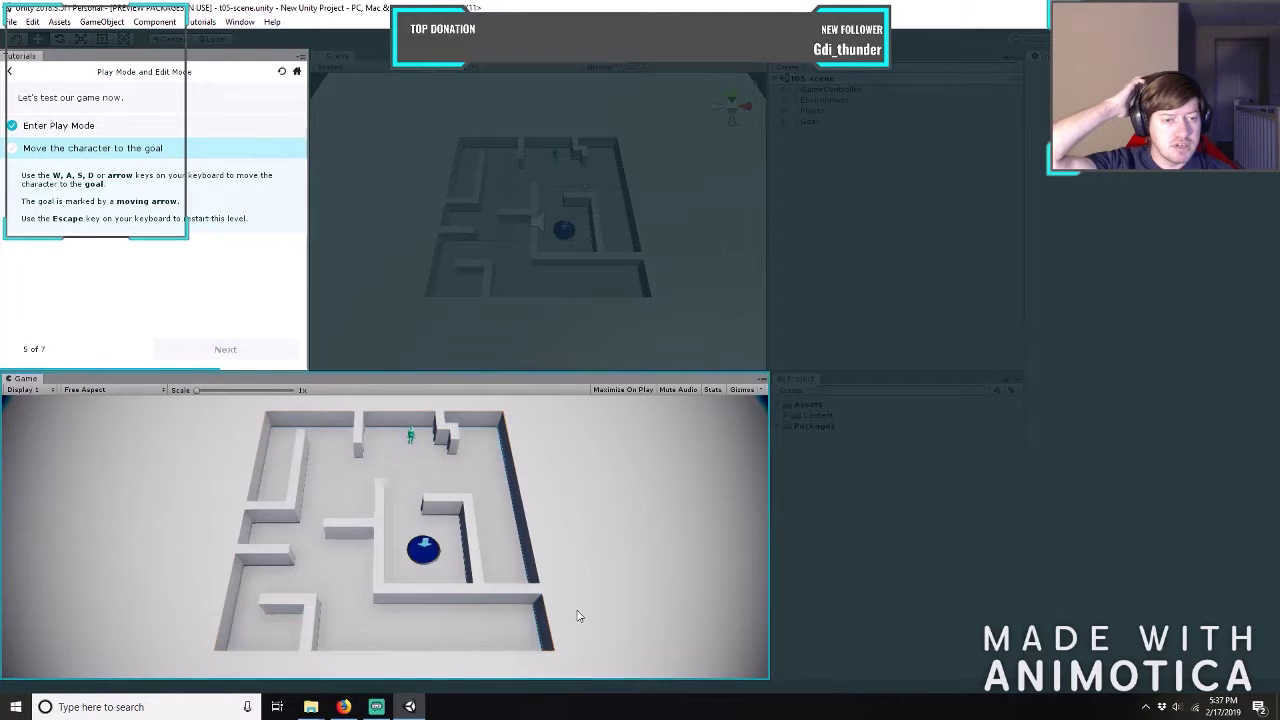
# Lead the character into the goal enclosure, down along its left inner wall and onto the lower wall below the goal.
pyautogui.press('a')
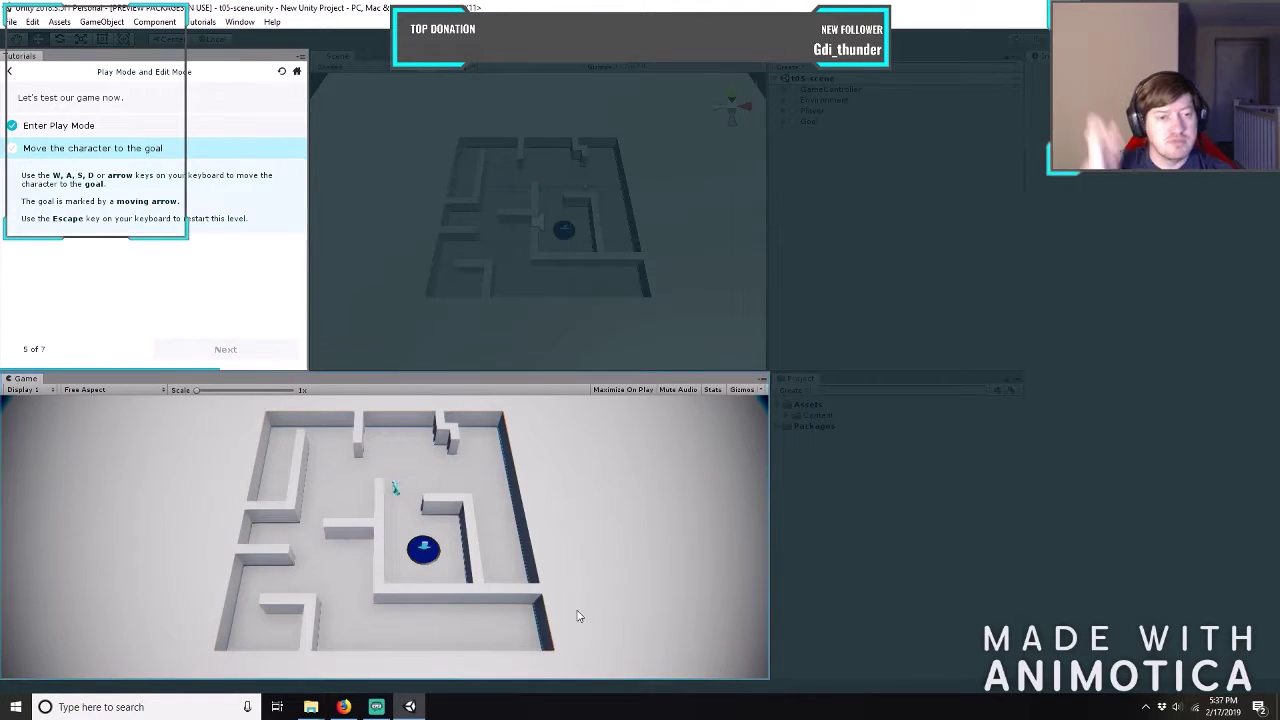
pyautogui.press('s')
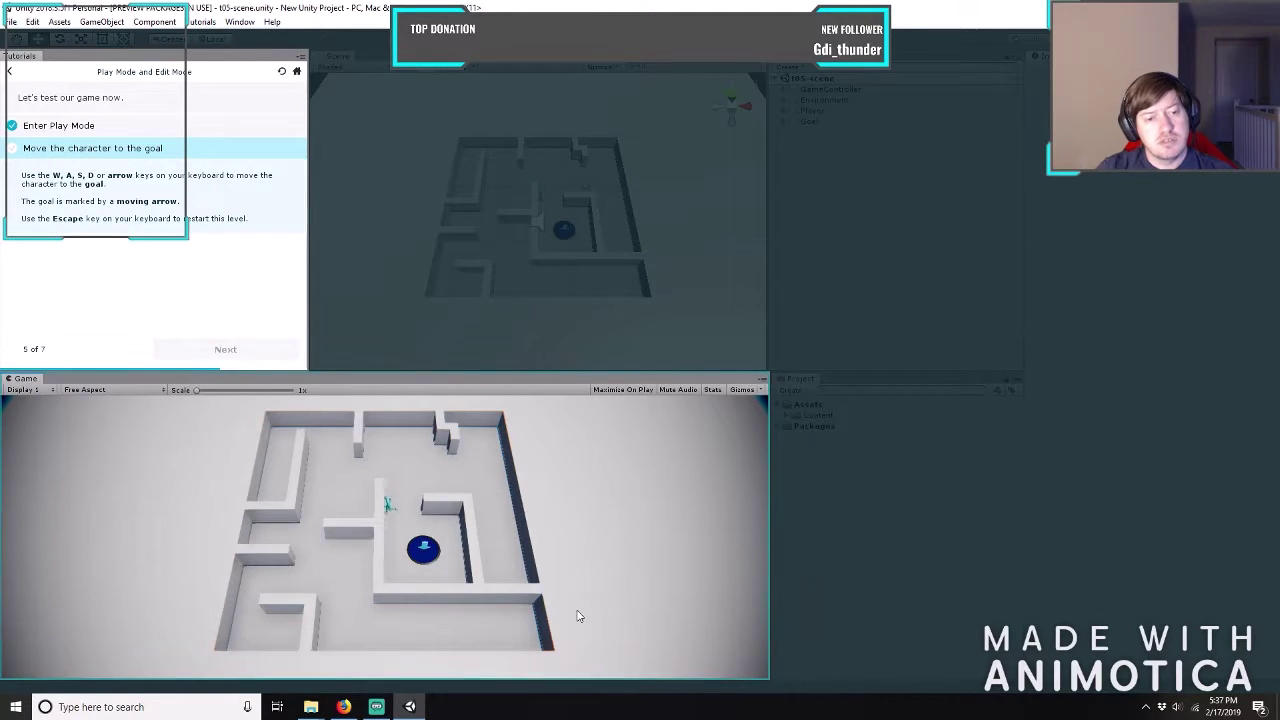
pyautogui.press('d')
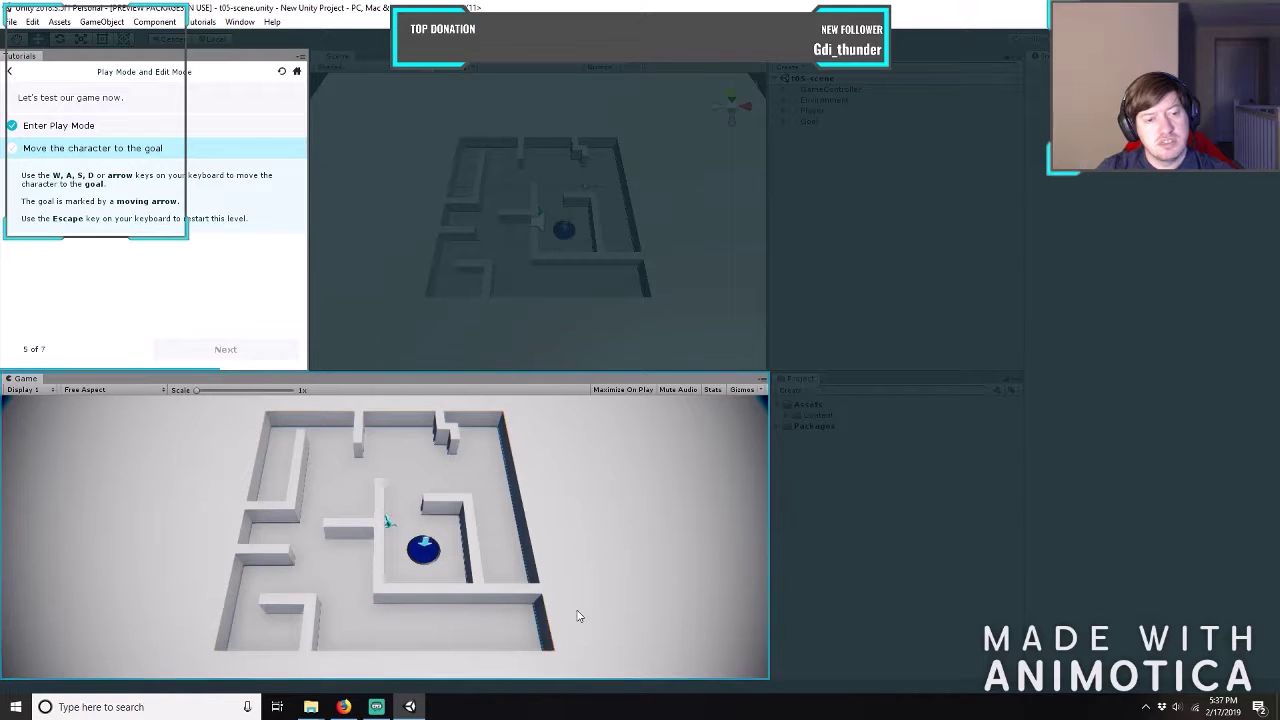
pyautogui.press('s')
pyautogui.press('d')
pyautogui.press('d')
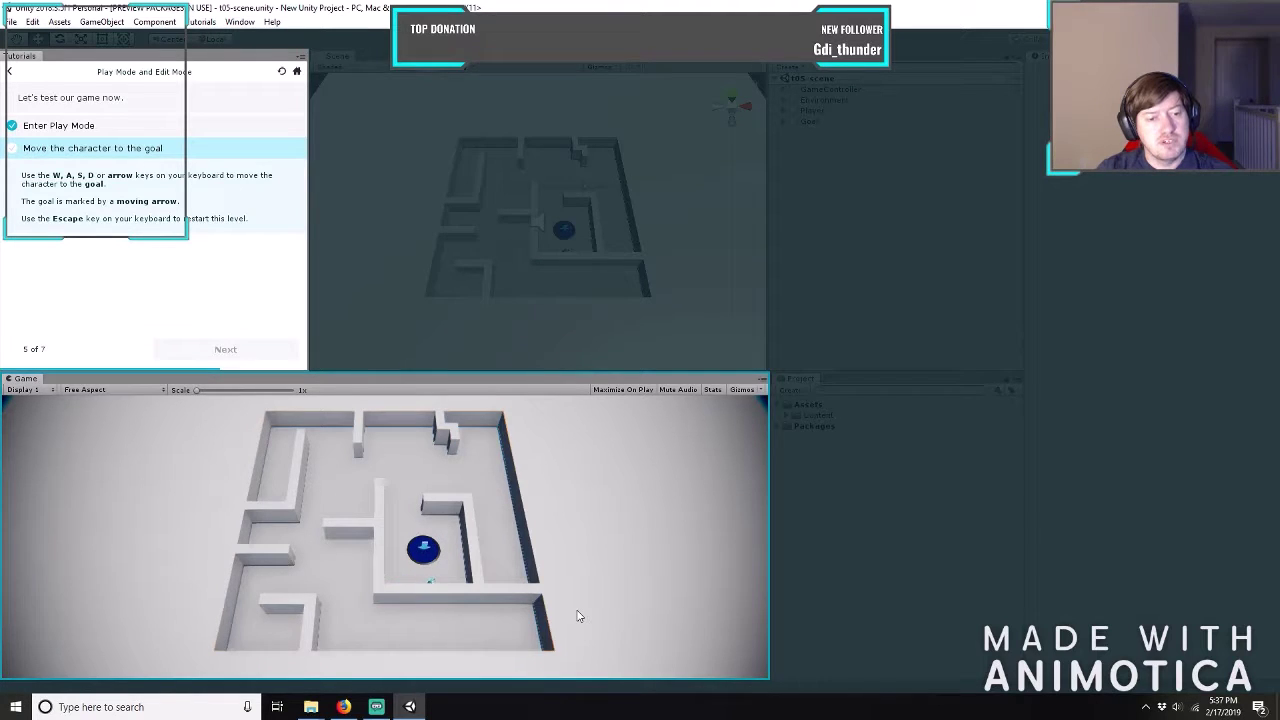
# Steer the character around the inside of the enclosure, up its right wall to the upper wall and down onto the goal.
pyautogui.press('d')
pyautogui.press('d')
pyautogui.press('w')
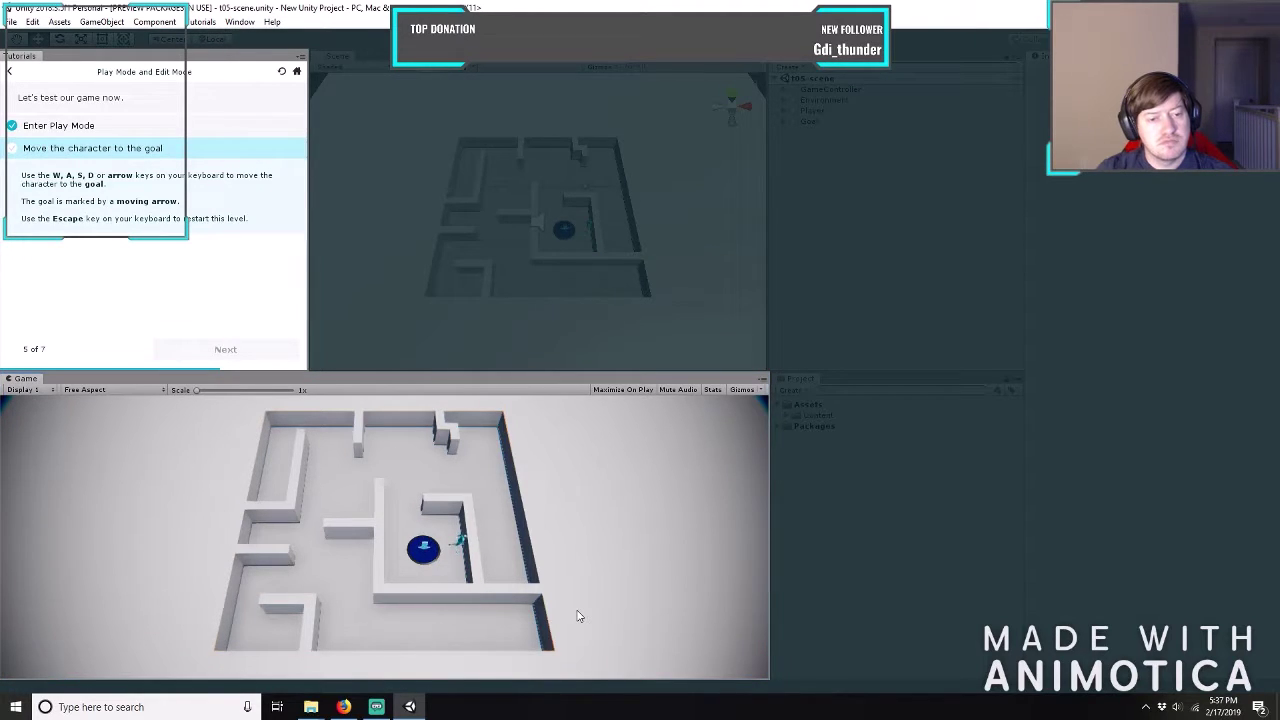
pyautogui.press('w')
pyautogui.press('w')
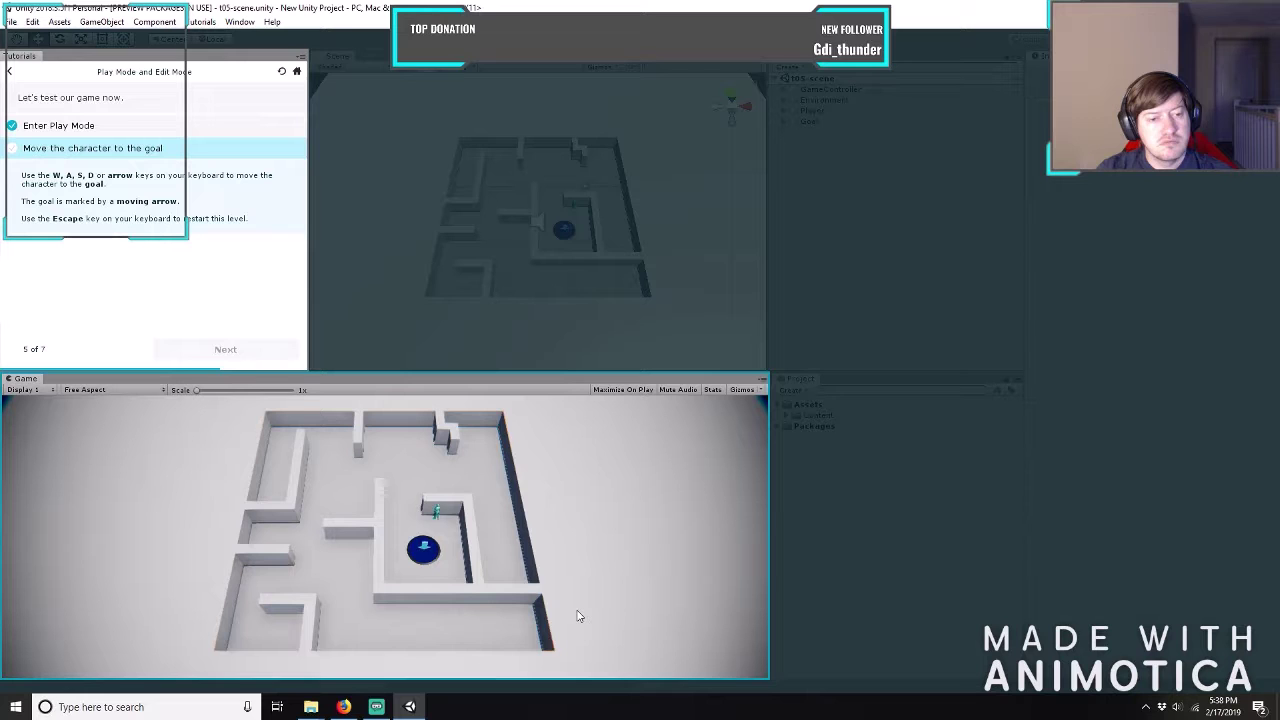
pyautogui.press('s')
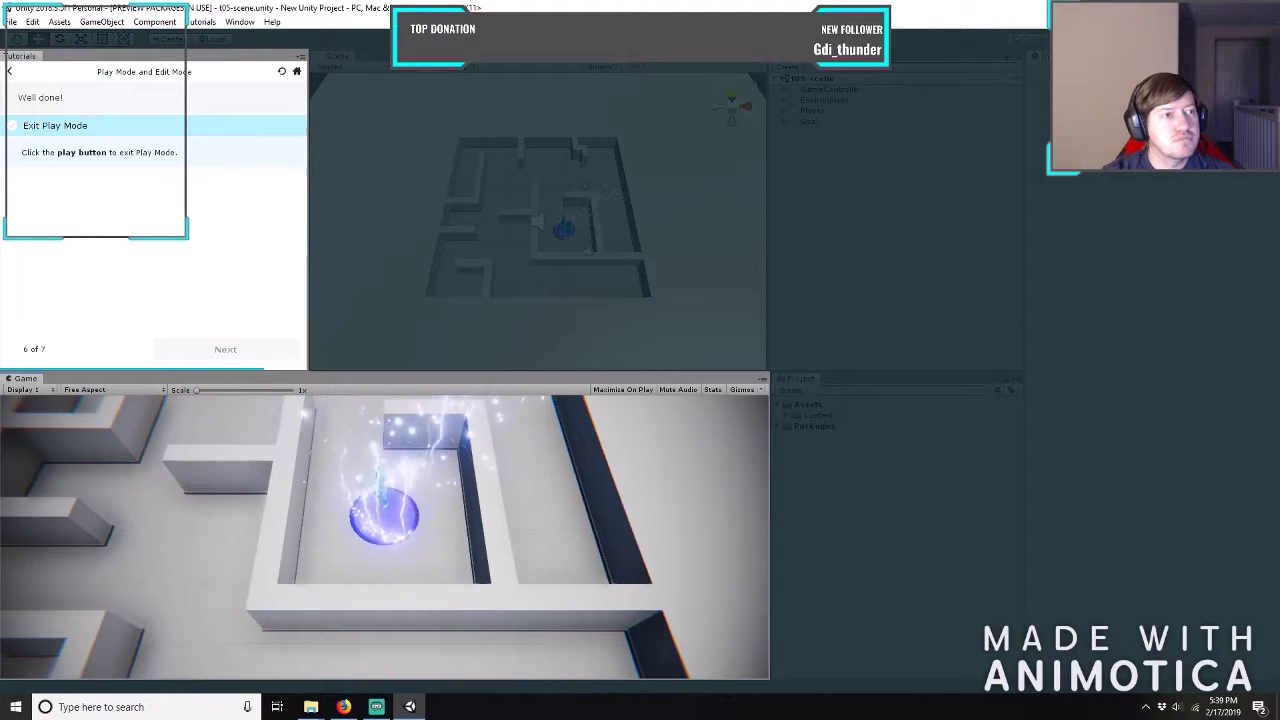
# Exit Play Mode and finish the Play Mode and Edit Mode tutorial, returning to the list of basic tutorials.
pyautogui.press('Escape')
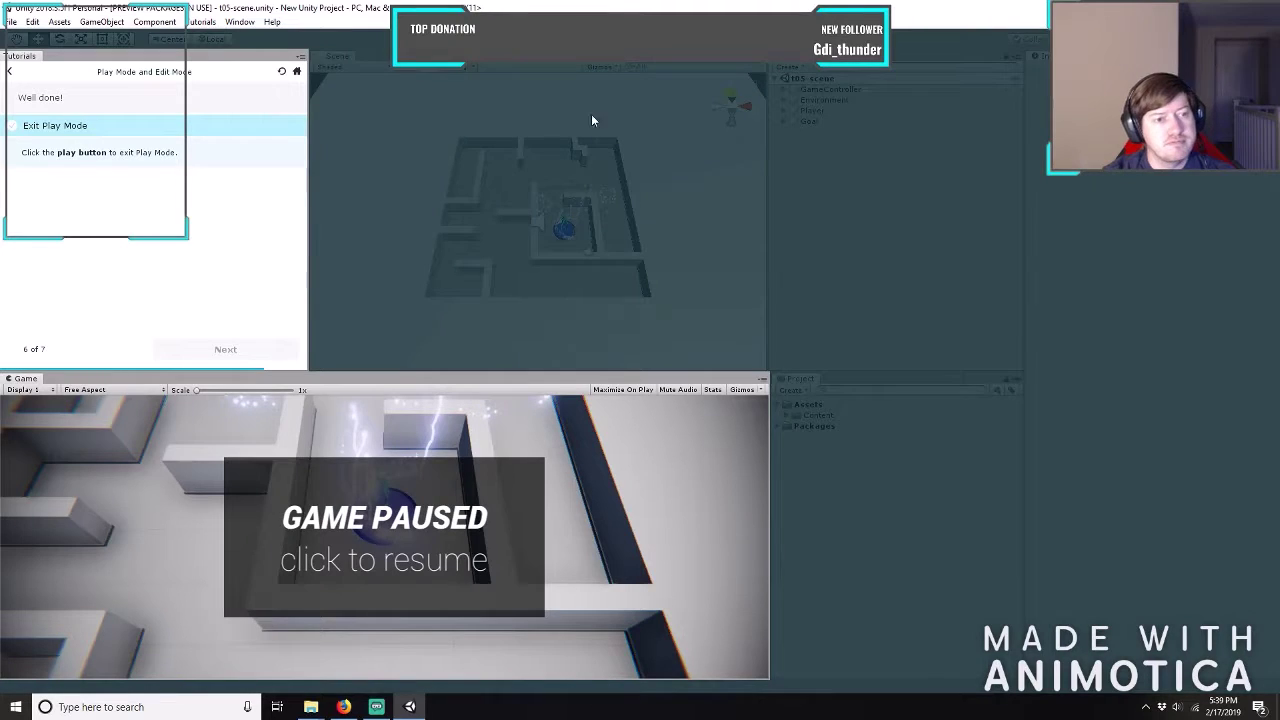
pyautogui.hotkey('ctrl', 'p')
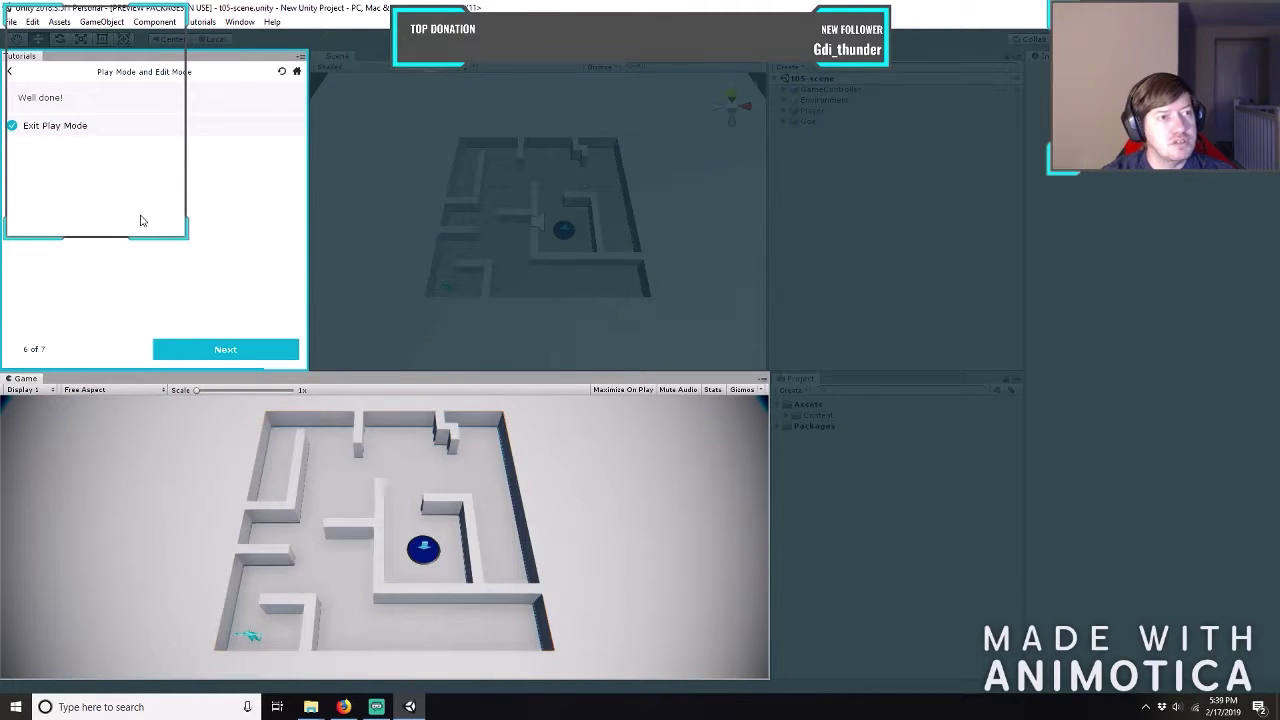
pyautogui.click(217, 355)
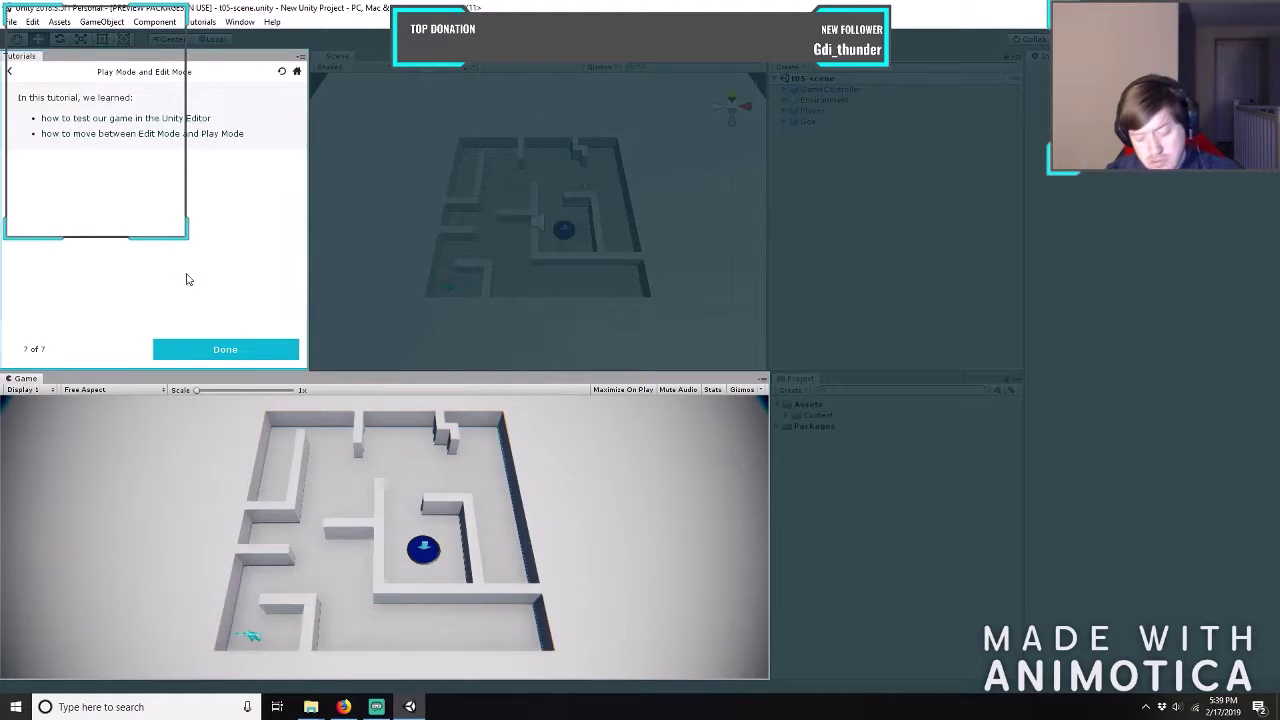
pyautogui.click(228, 352)
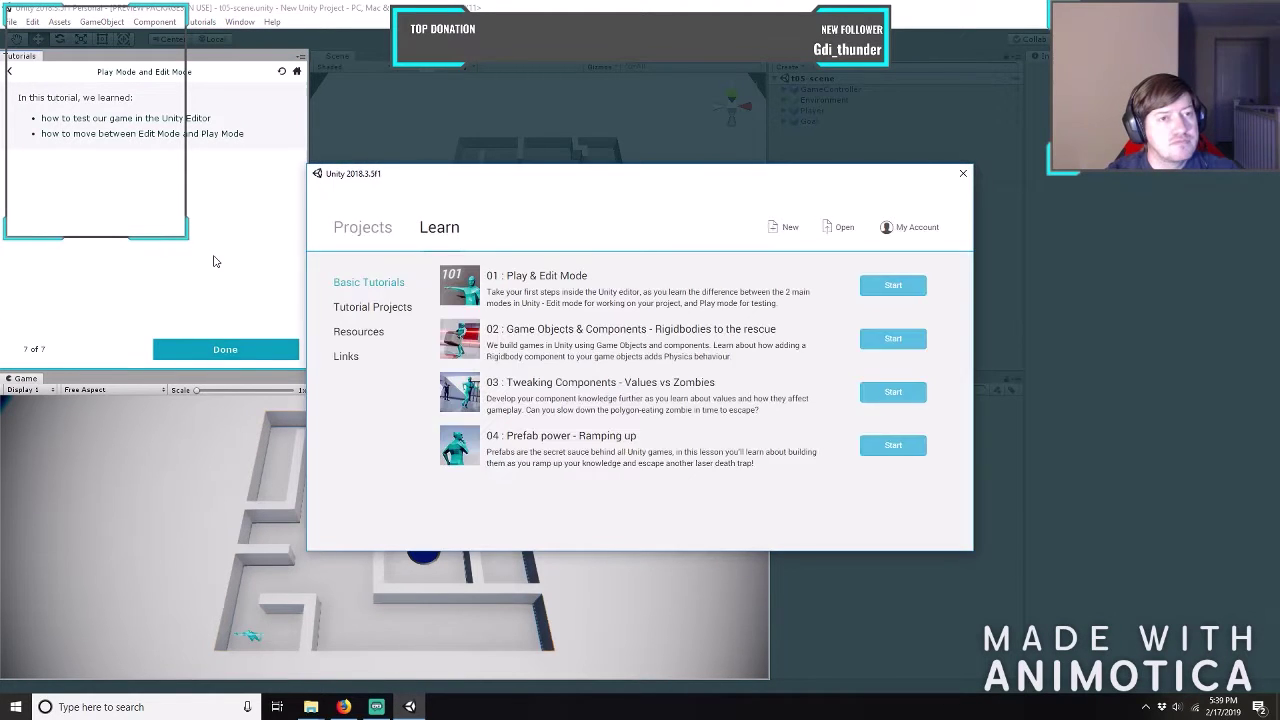
# Start the Game Objects & Components tutorial without keeping the current project, and advance past its introduction to the Enter Play Mode task.
pyautogui.click(888, 342)
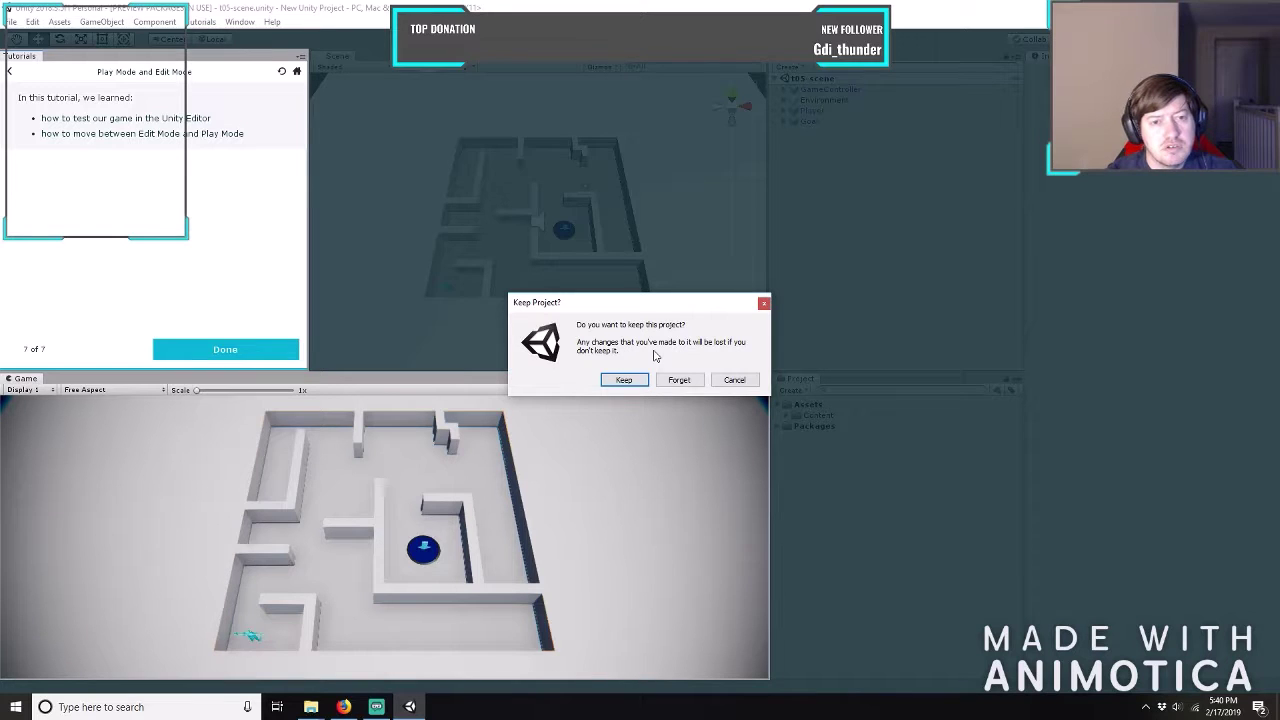
pyautogui.click(679, 380)
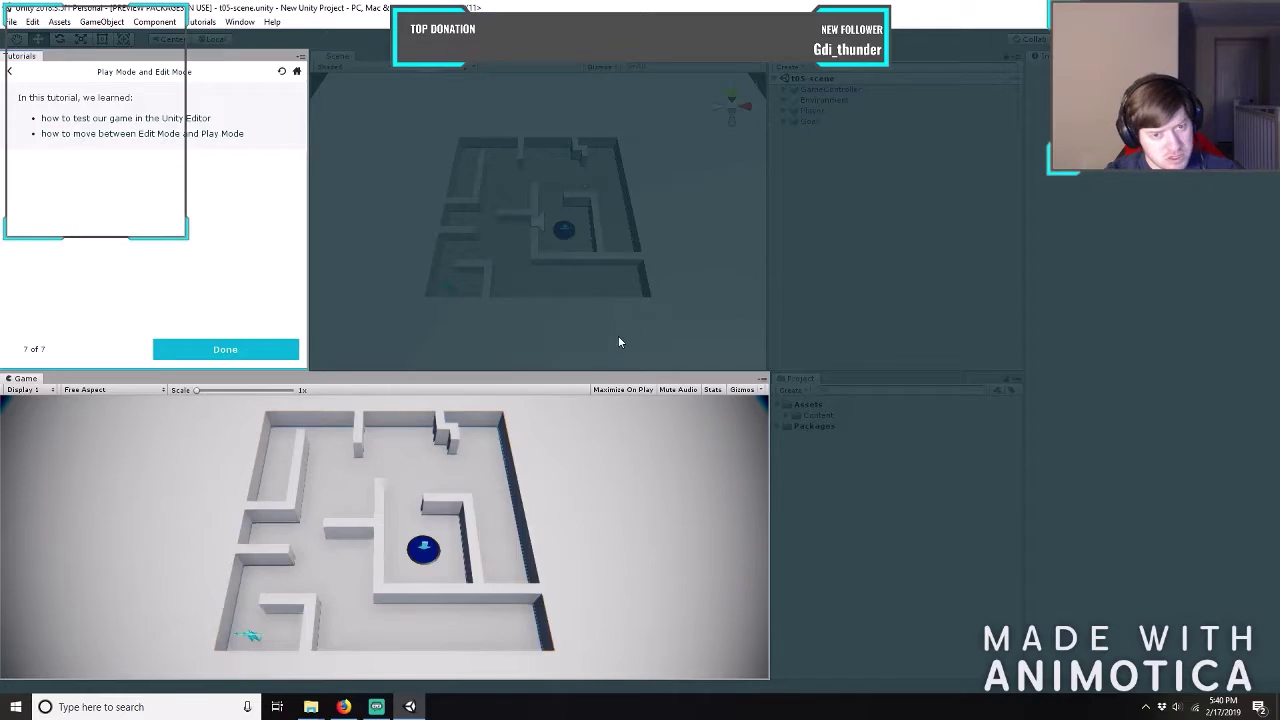
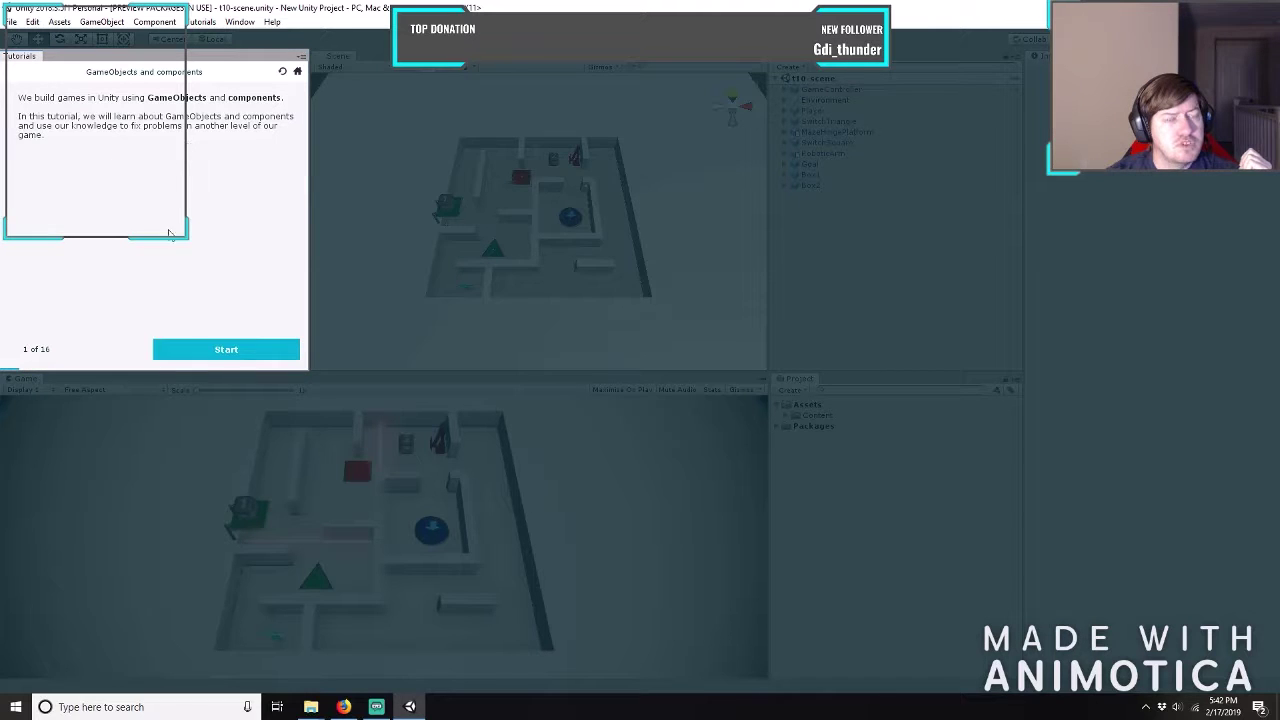
pyautogui.click(236, 350)
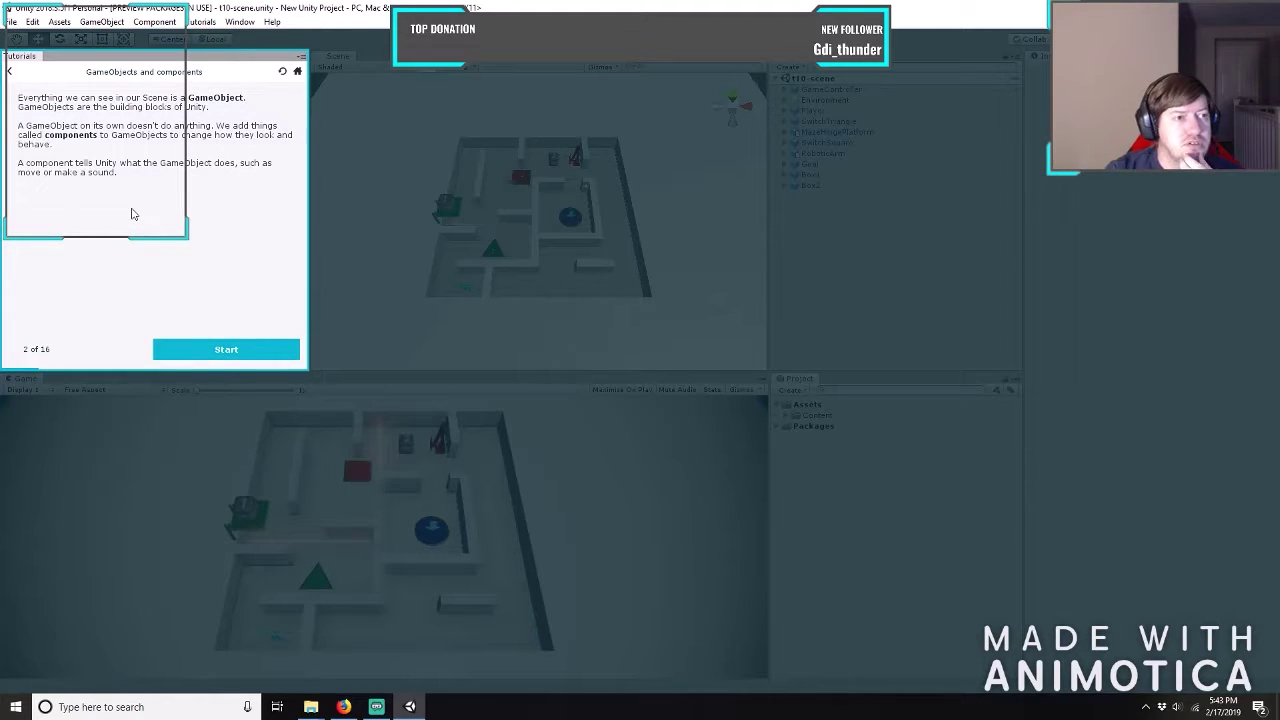
pyautogui.click(225, 350)
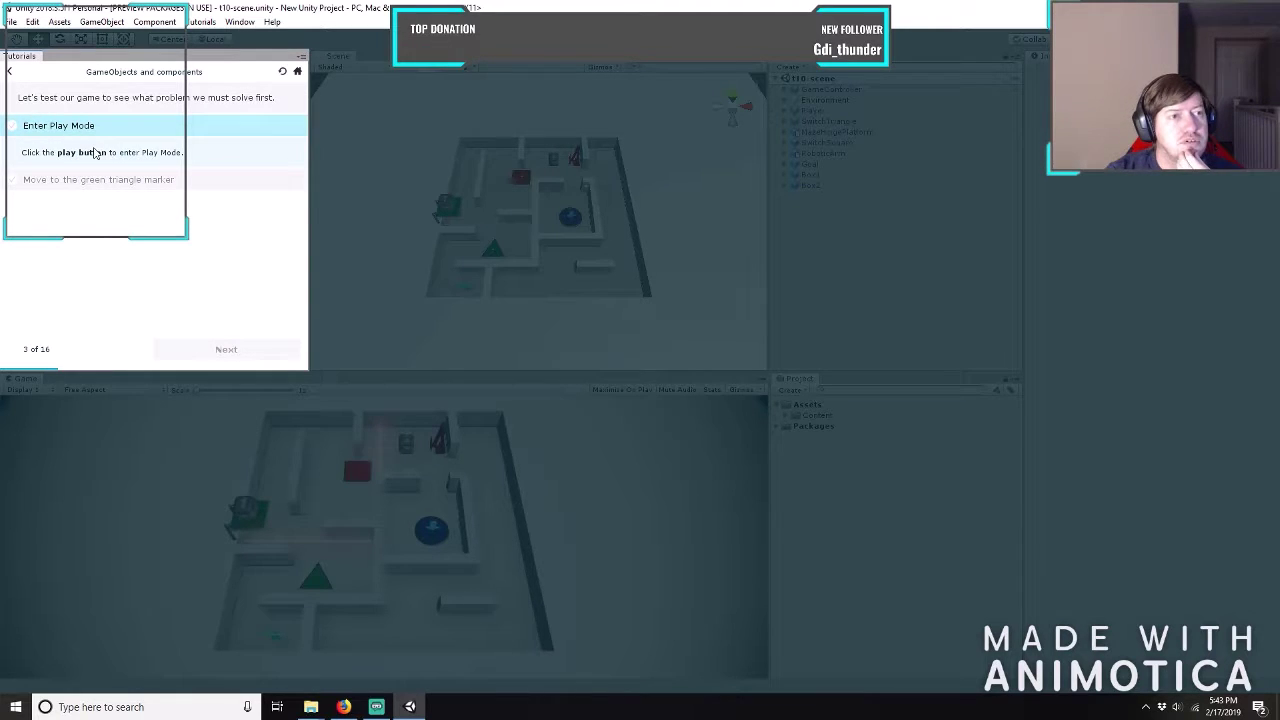
# Enter Play Mode and lead the character from the maze's starting corner up the corridor to the green triangle marker.
pyautogui.hotkey('ctrl', 'p')
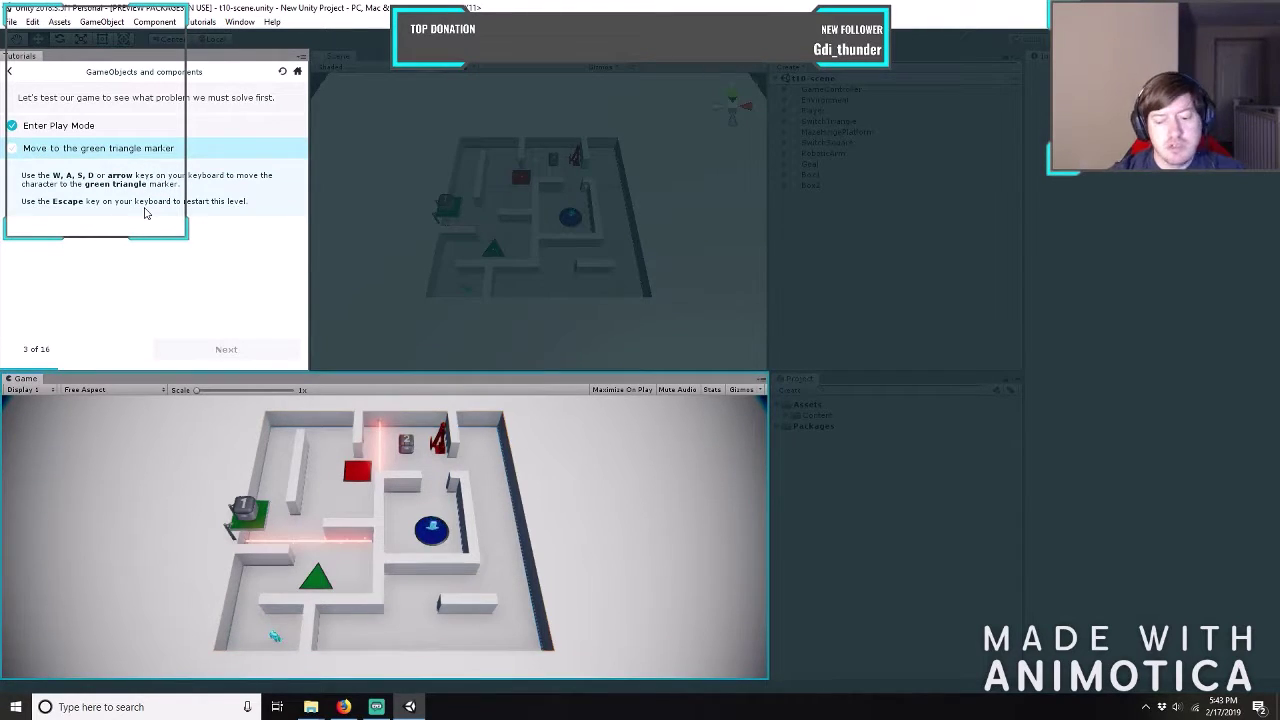
pyautogui.press('d')
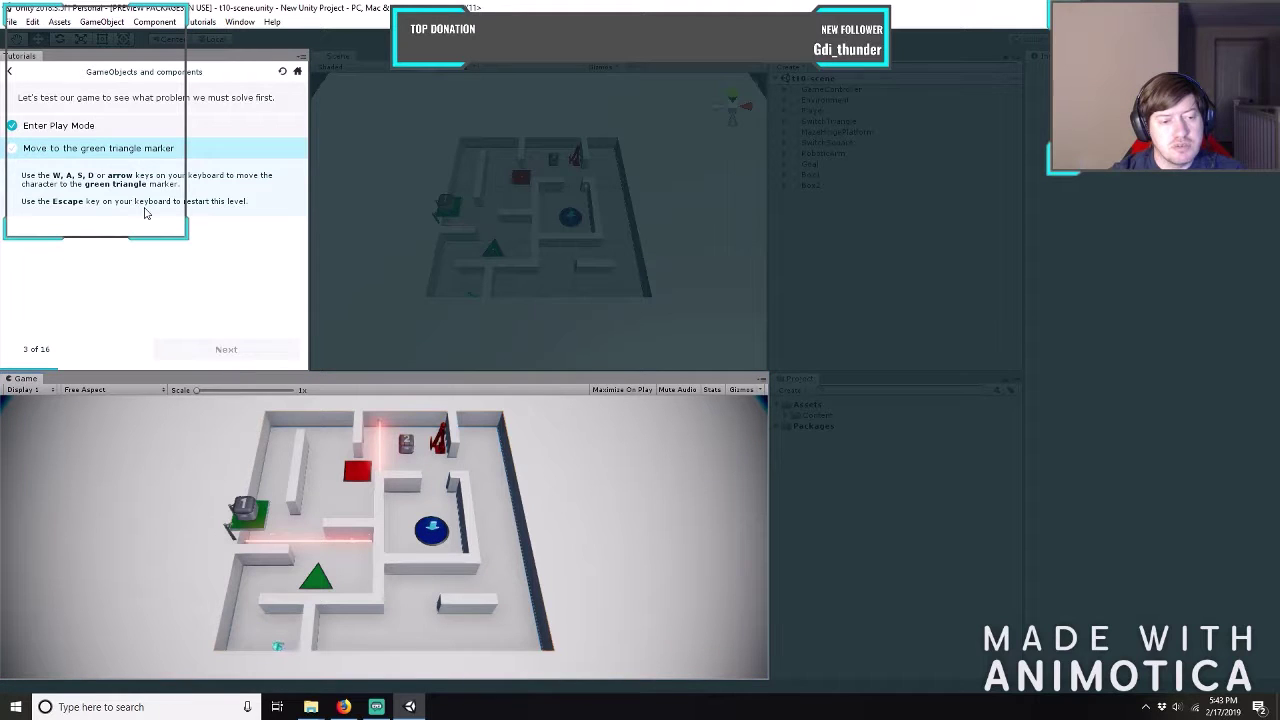
pyautogui.press('a')
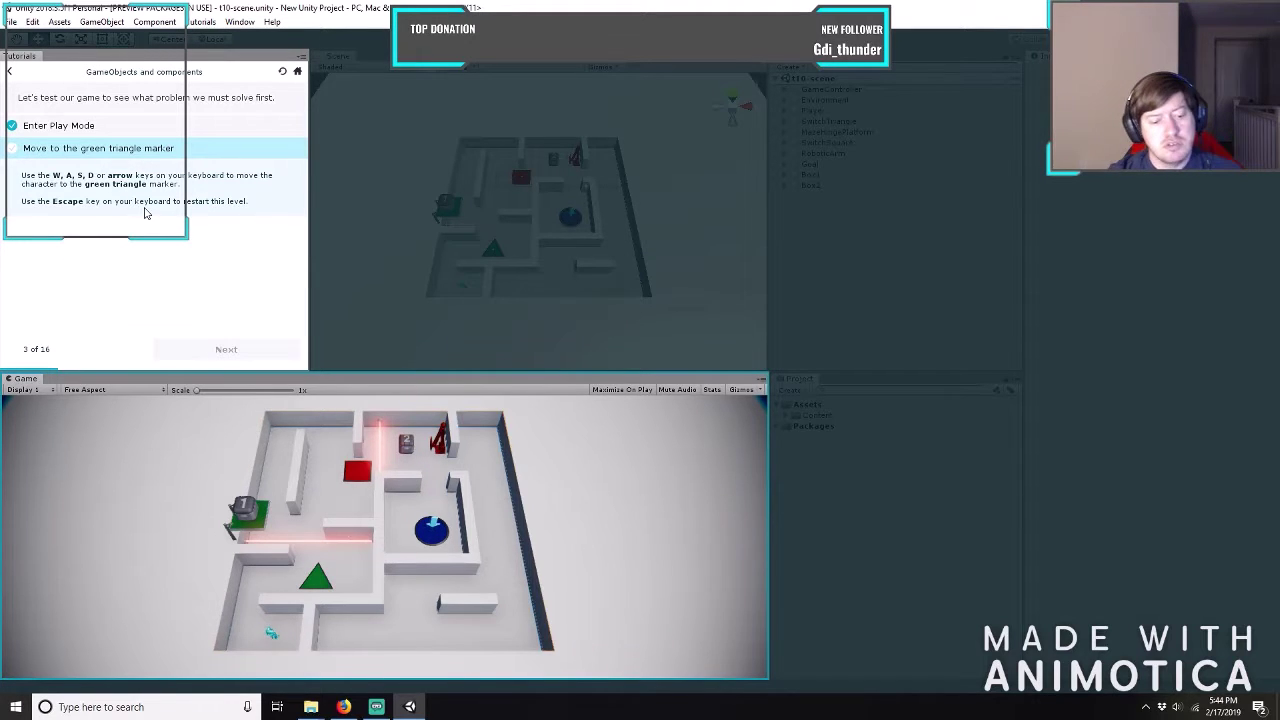
pyautogui.press('s')
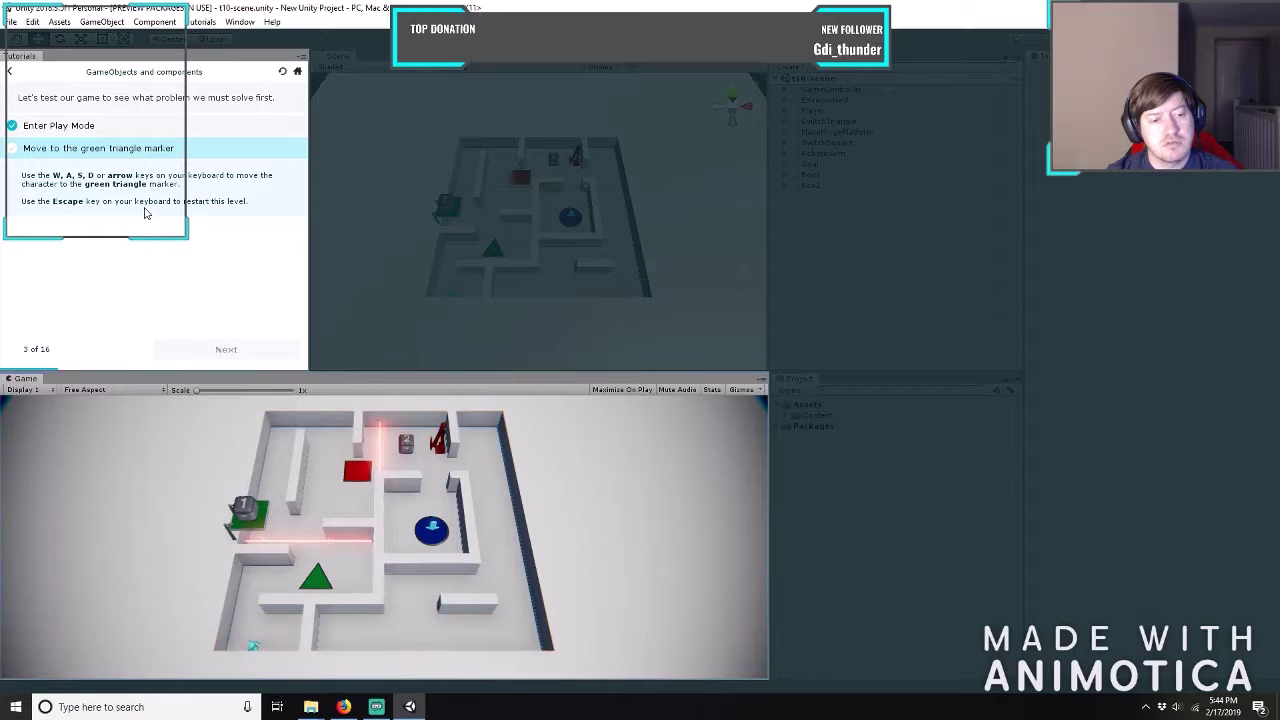
pyautogui.press('w')
pyautogui.press('a')
pyautogui.press('w')
pyautogui.press('d')
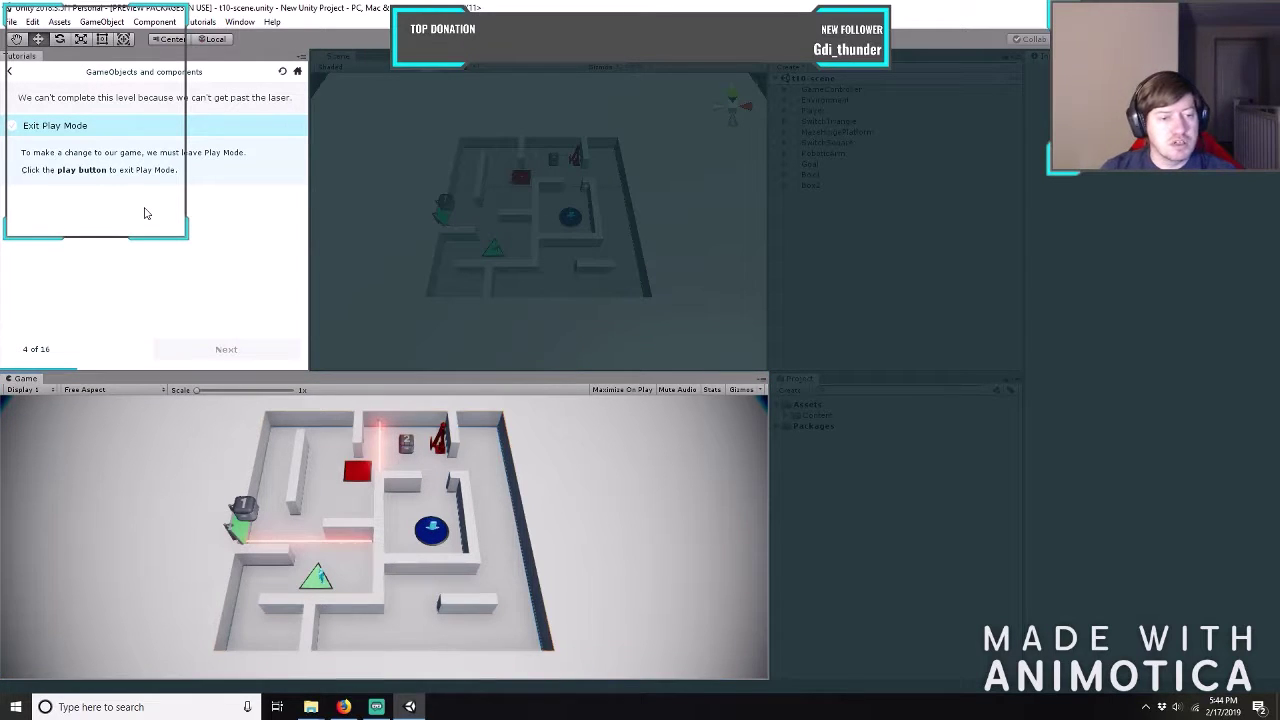
# Try to run the character up from the green triangle area through the laser beam.
pyautogui.press('Up')
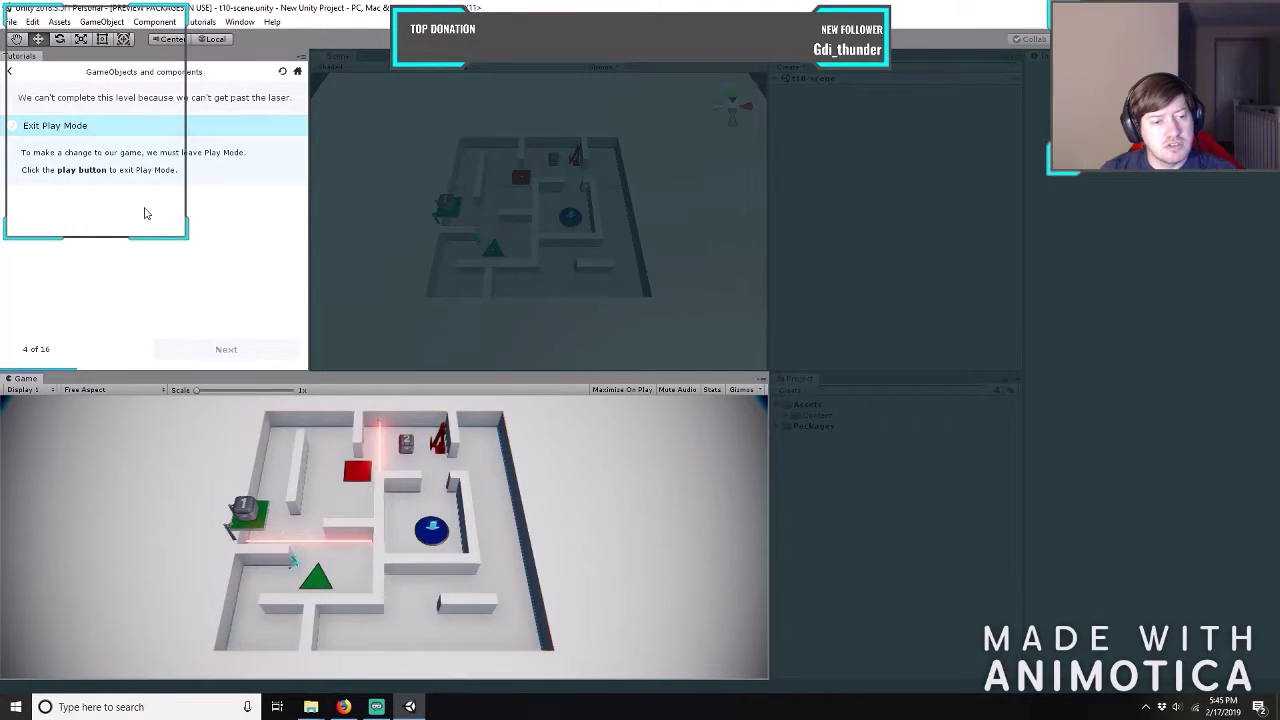
pyautogui.press('Up')
pyautogui.press('Right')
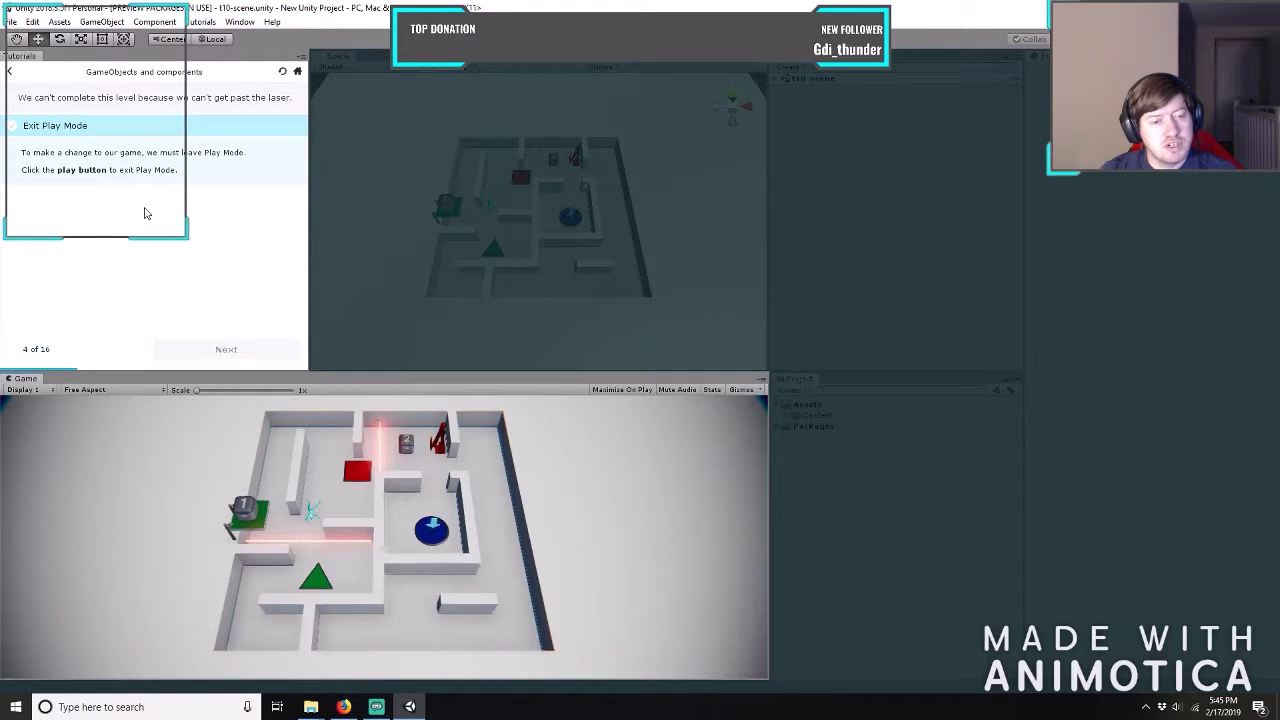
pyautogui.press('Down')
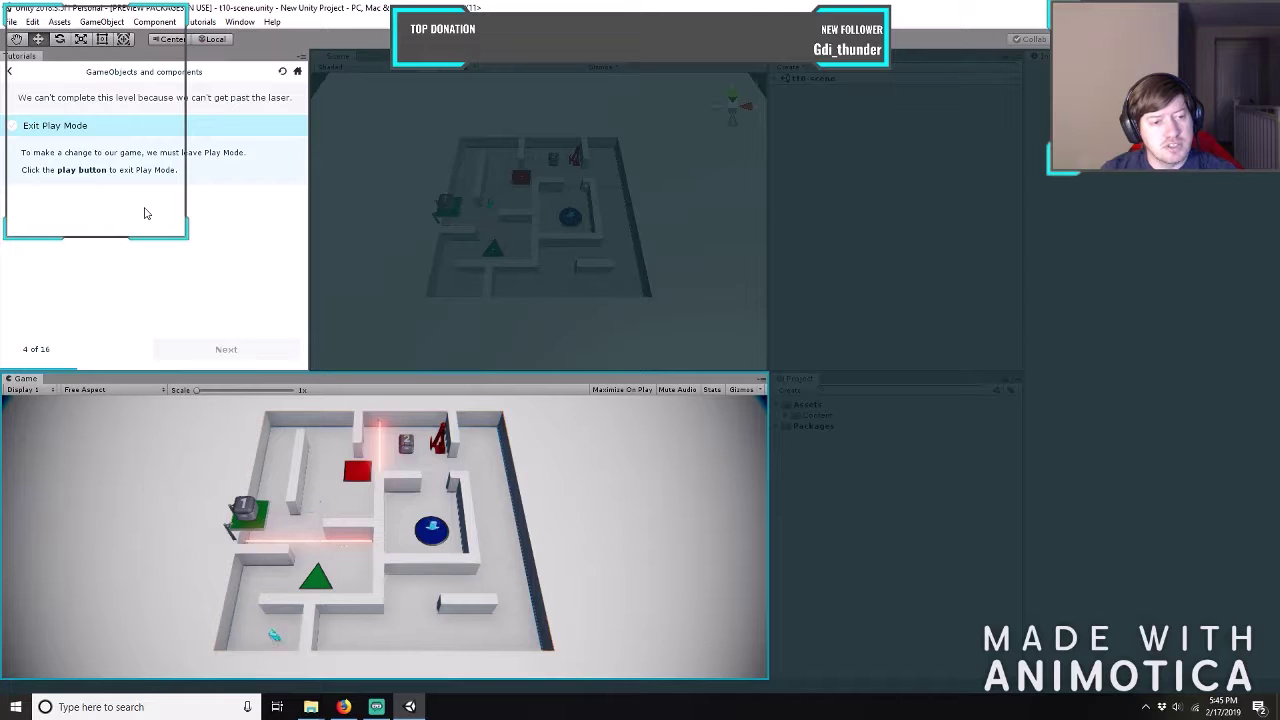
pyautogui.press('Left')
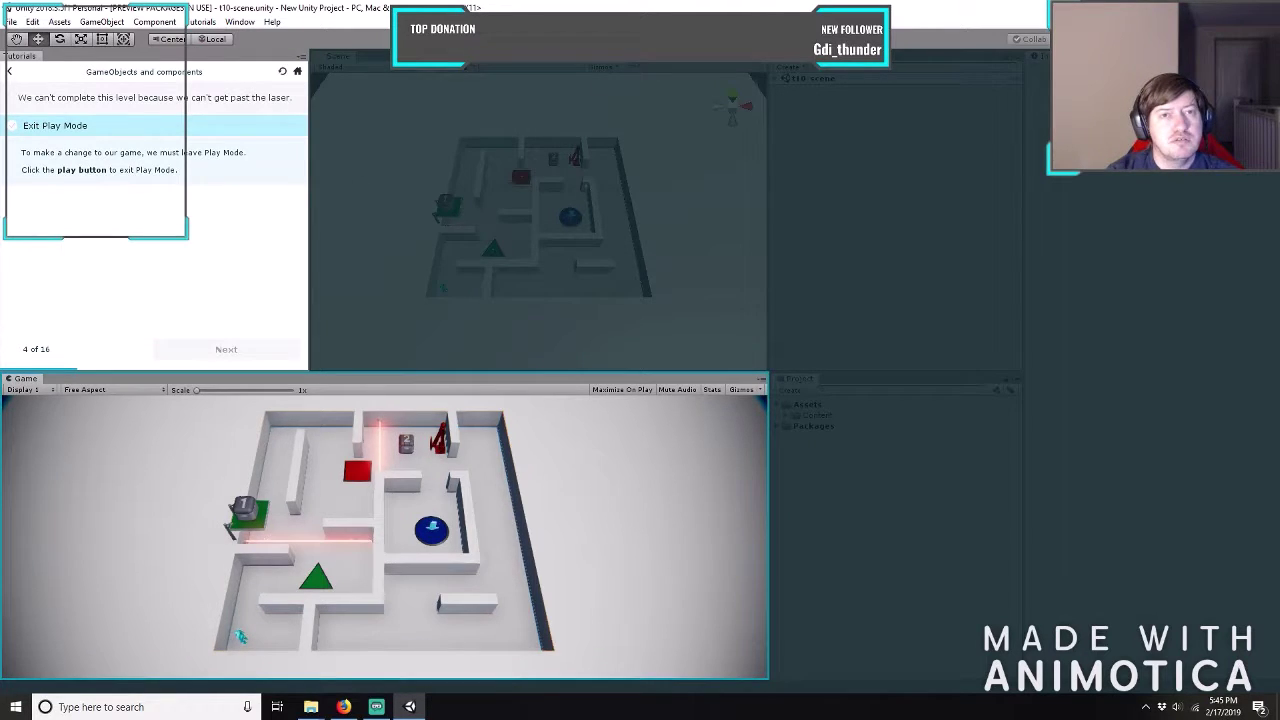
# Exit Play Mode and advance past the Rigidbody explanation to the task of selecting Box1.
pyautogui.press('Escape')
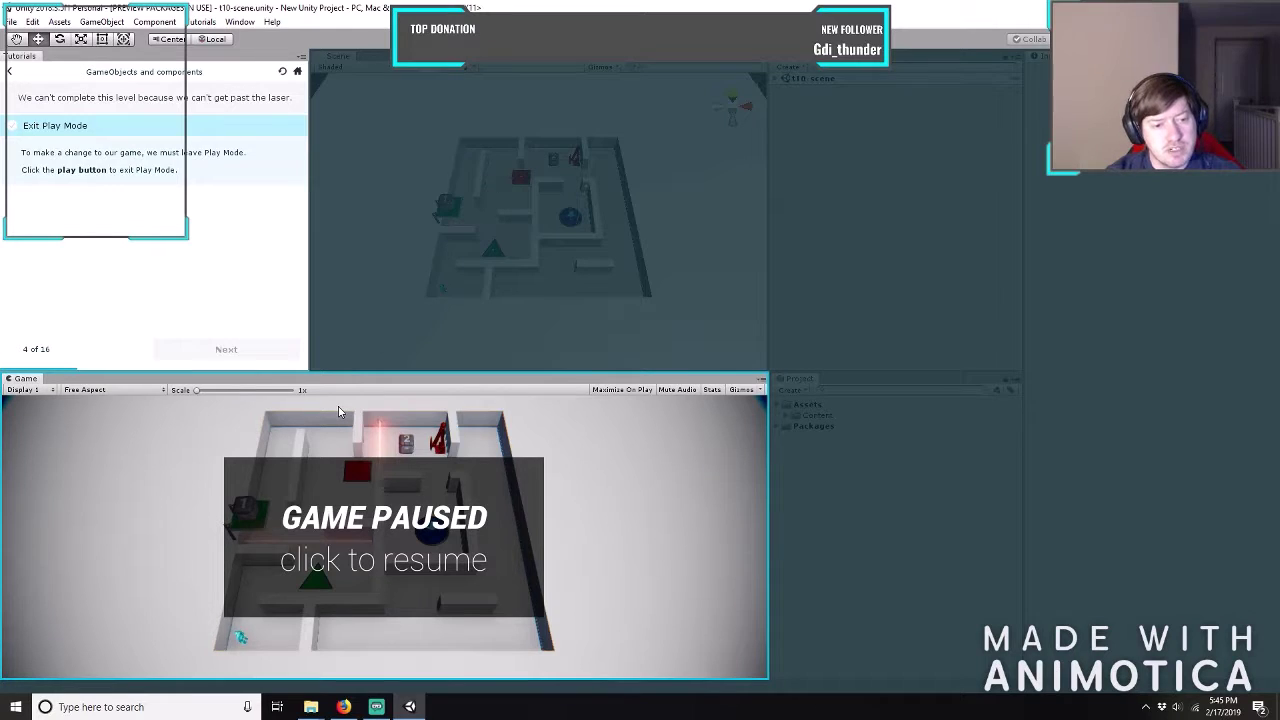
pyautogui.hotkey('ctrl', 'p')
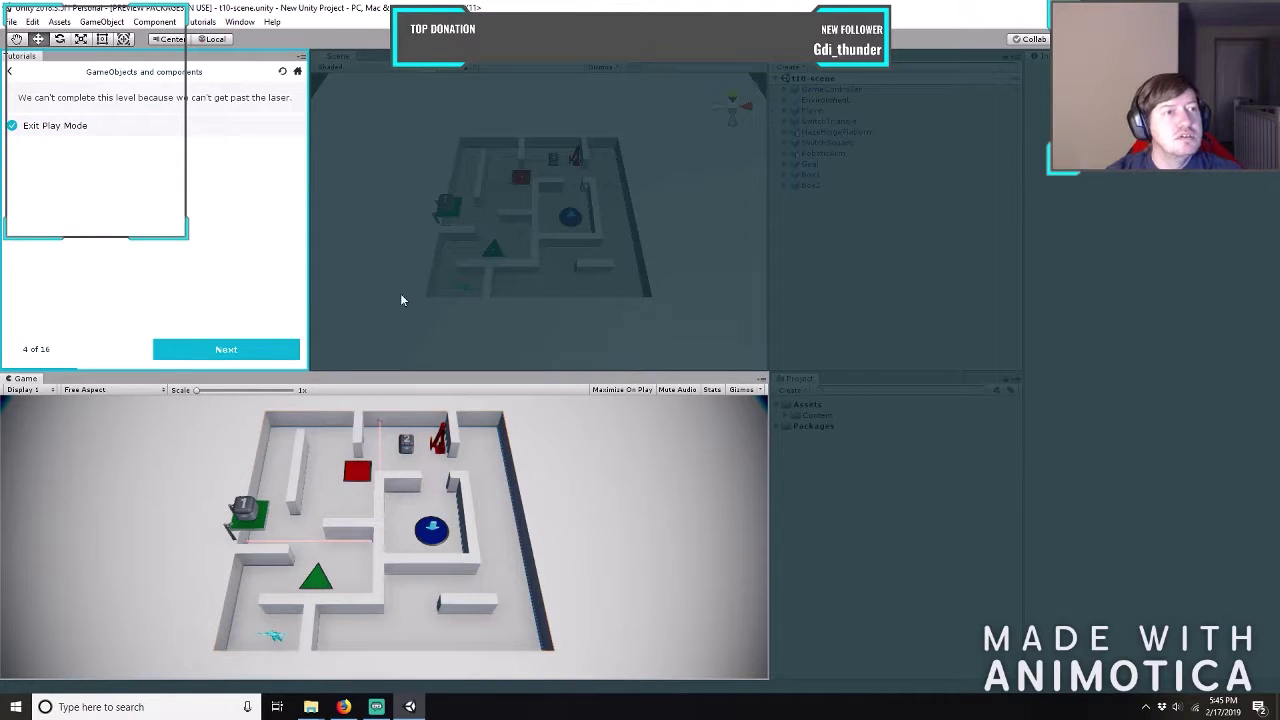
pyautogui.click(236, 349)
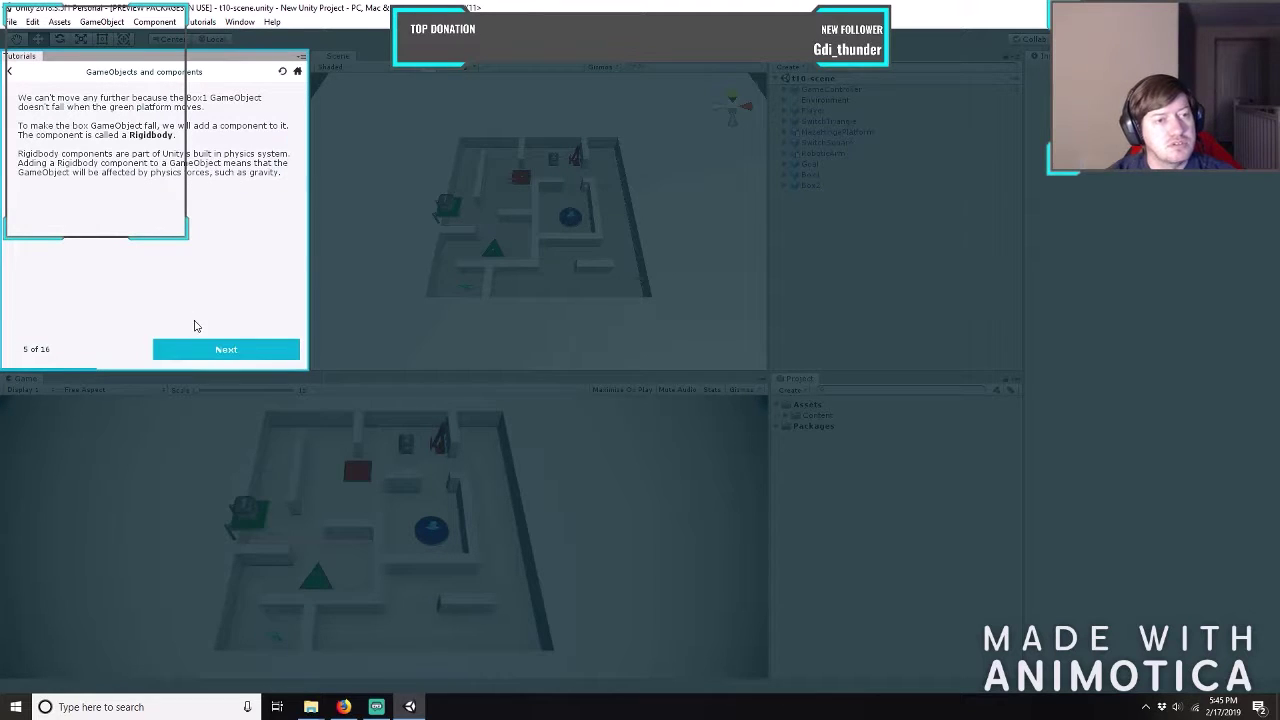
pyautogui.click(226, 350)
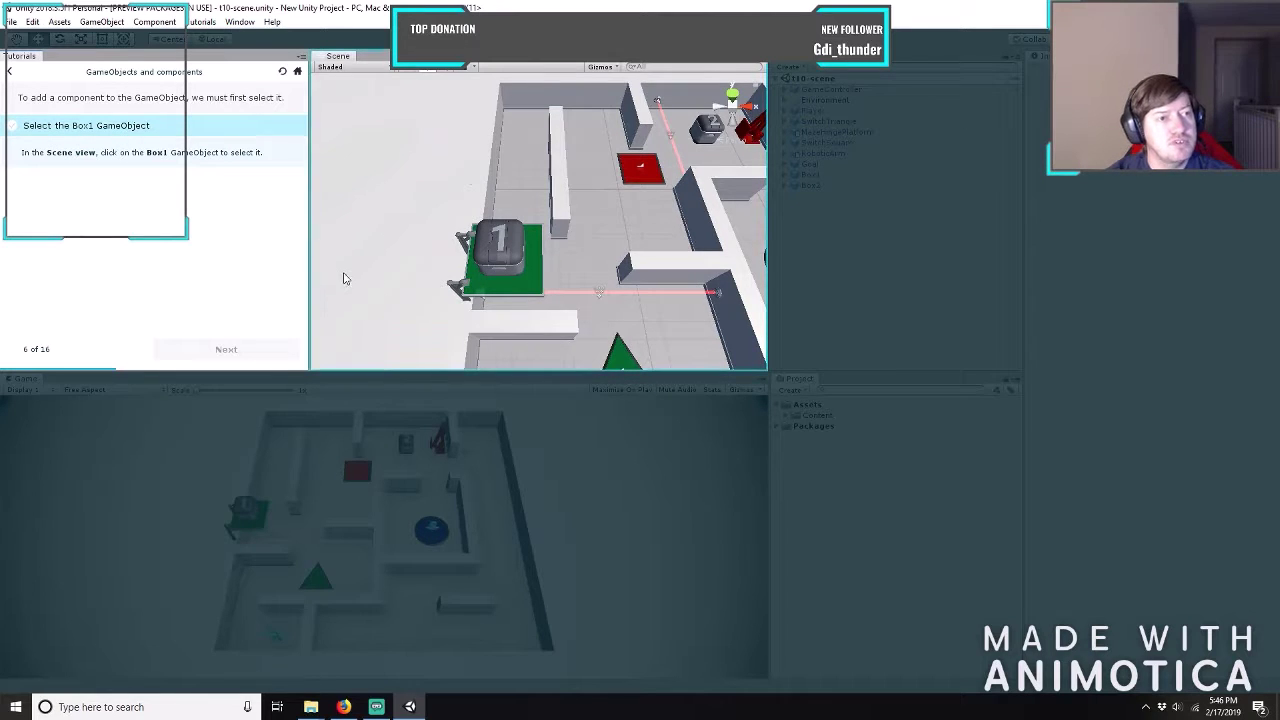
# Select the Box1 GameObject in the scene and advance past the Inspector window explanation to the Rigidbody task.
pyautogui.click(493, 252)
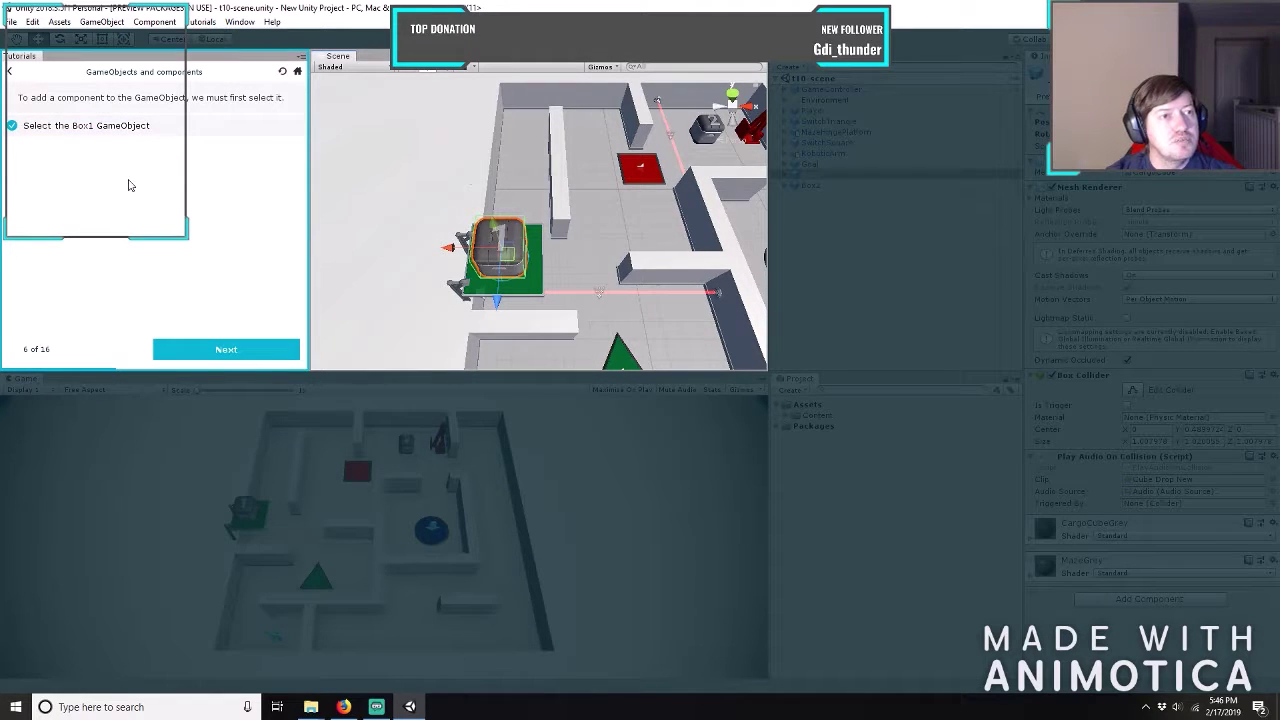
pyautogui.click(202, 352)
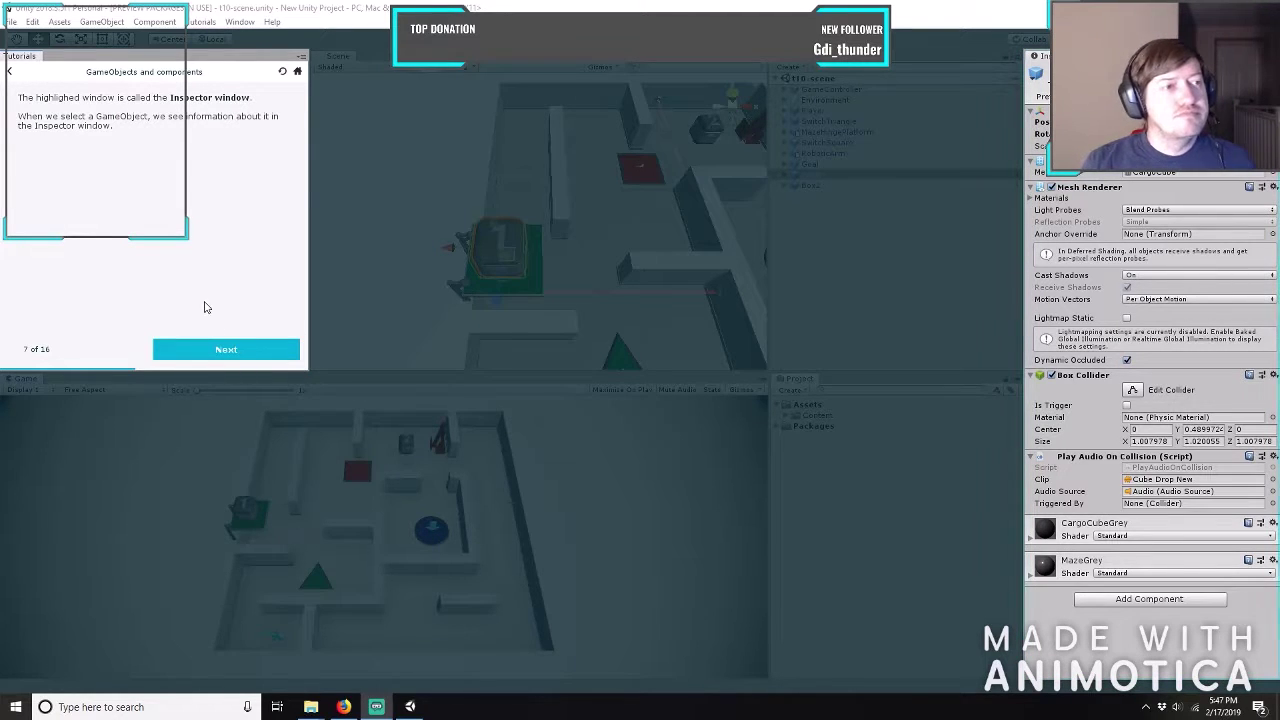
pyautogui.click(218, 351)
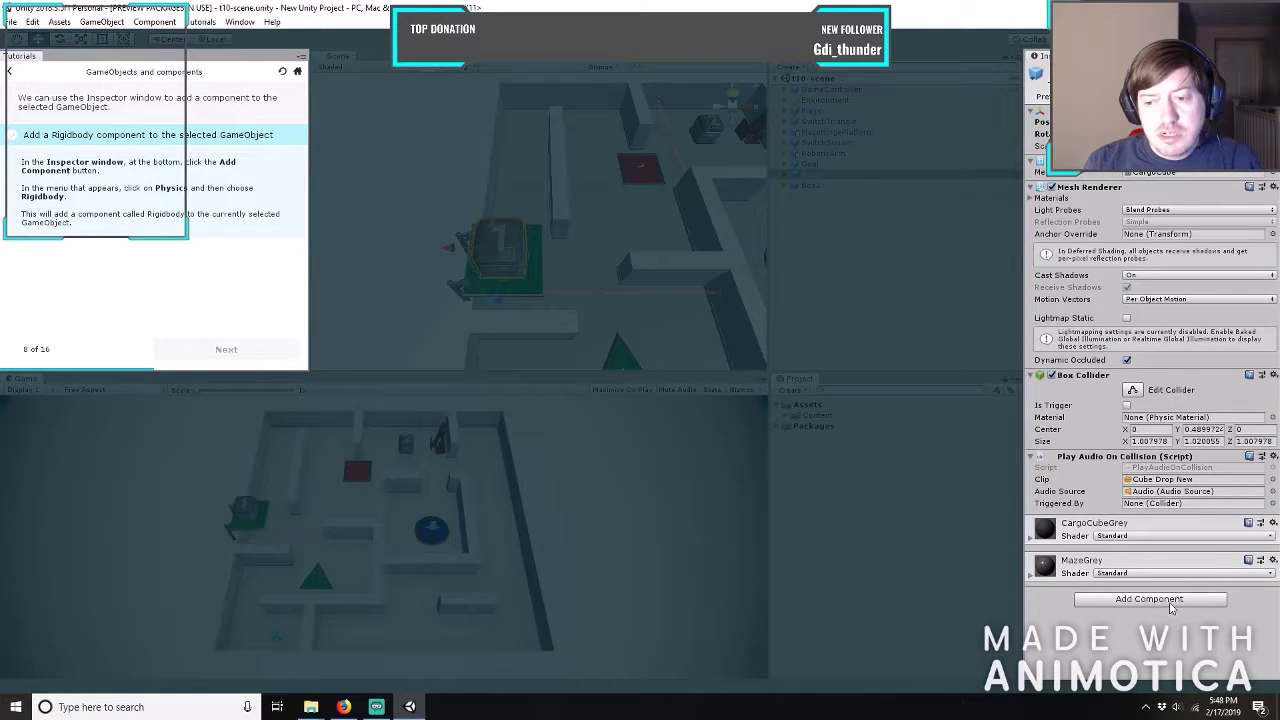
# Add a Rigidbody physics component to Box1.
pyautogui.click(1148, 602)
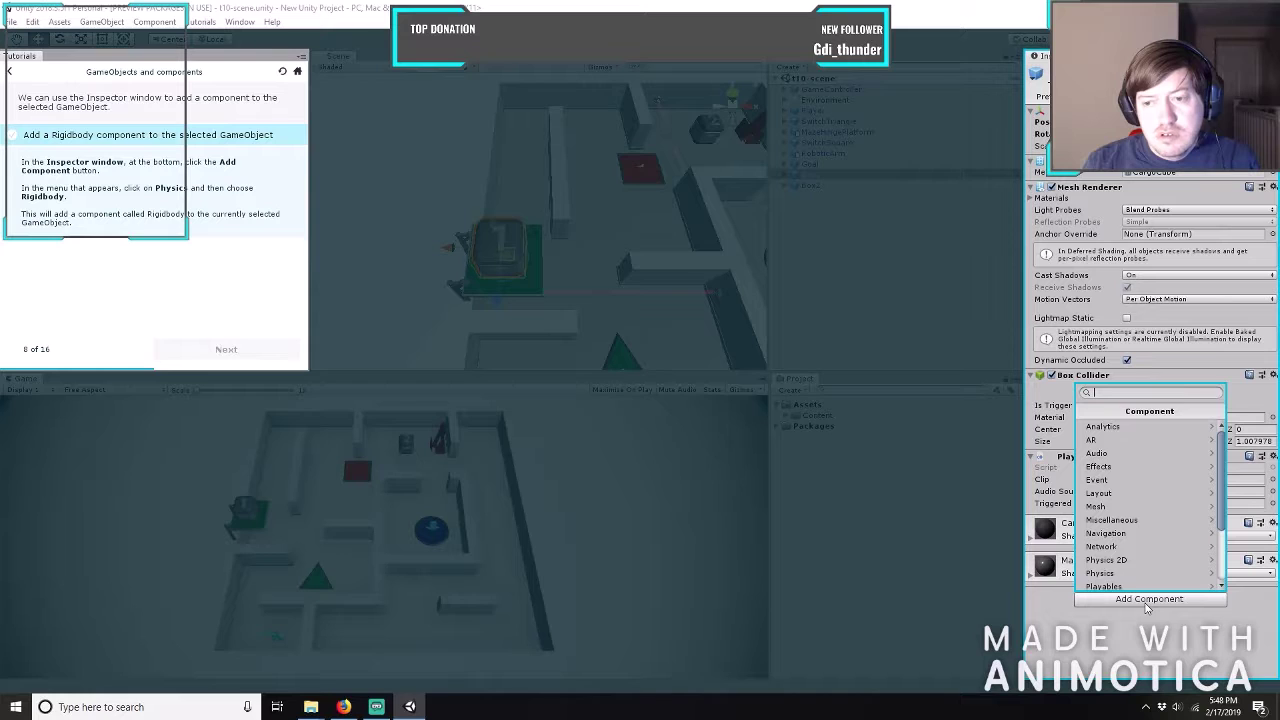
pyautogui.click(1112, 575)
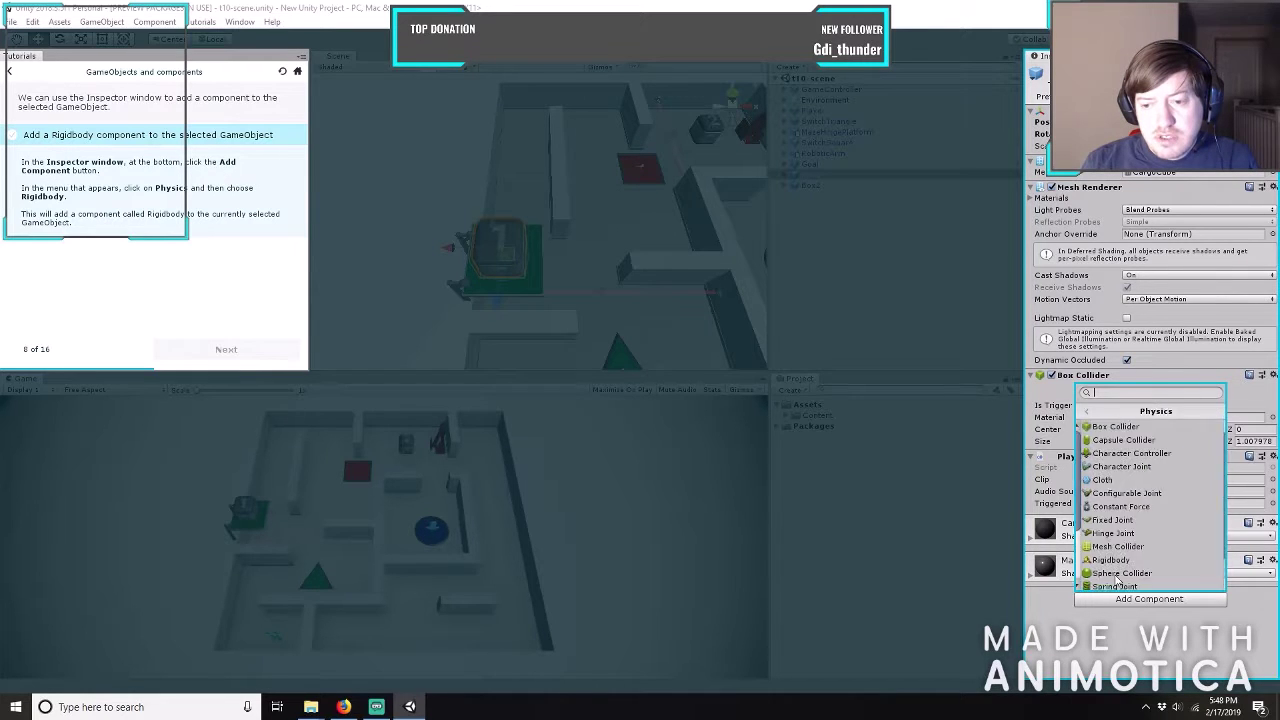
pyautogui.scroll(-1, 1130, 550)
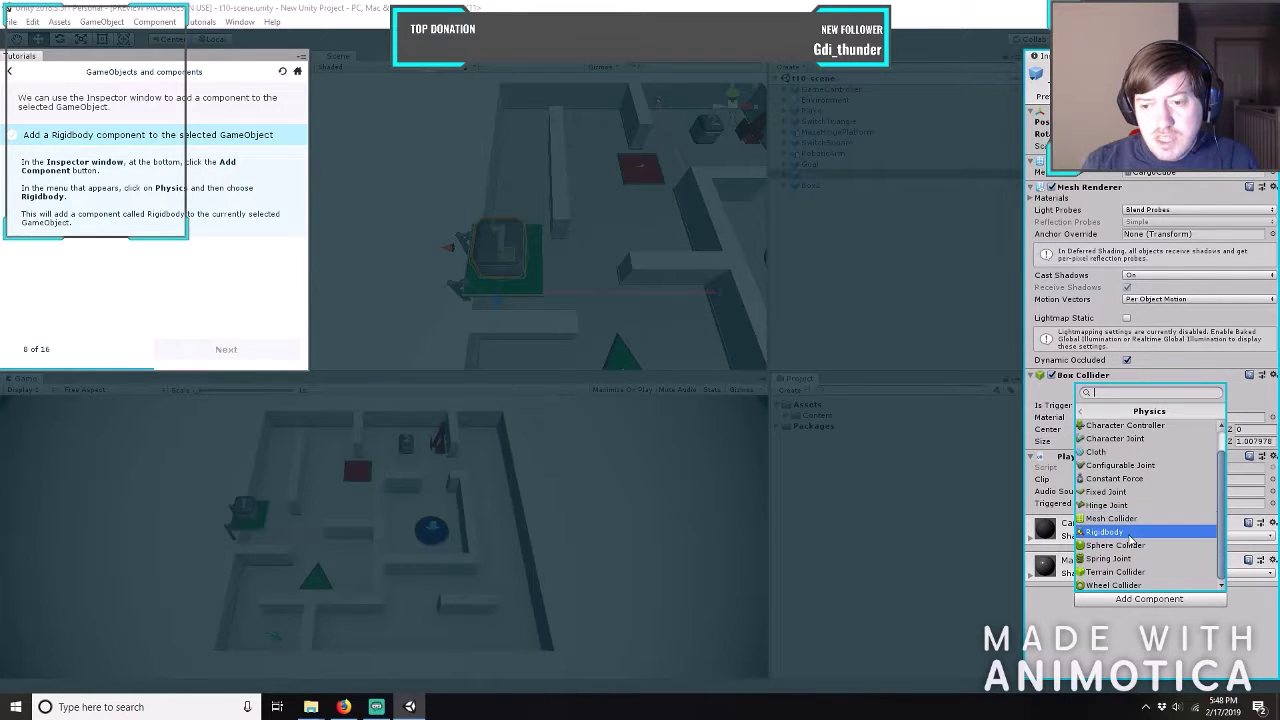
pyautogui.click(1130, 536)
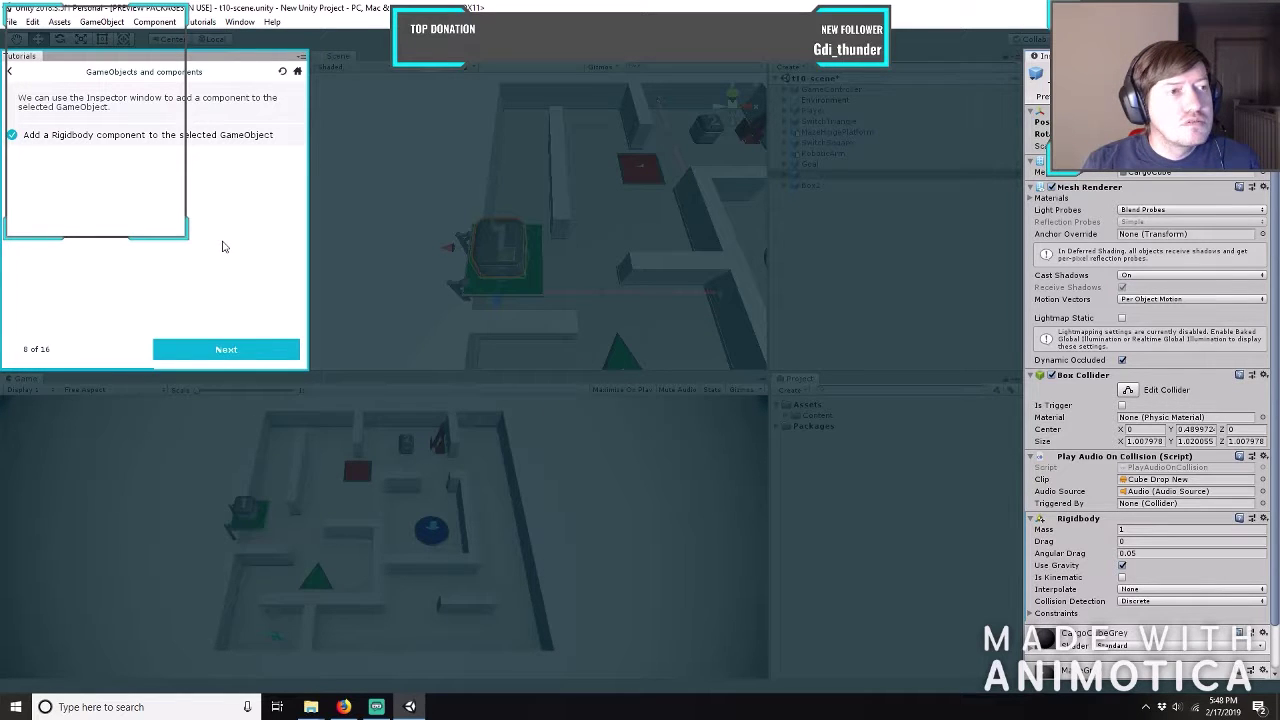
# Advance to the testing task, enter Play Mode and move the character around the maze's lower-left starting area.
pyautogui.click(224, 350)
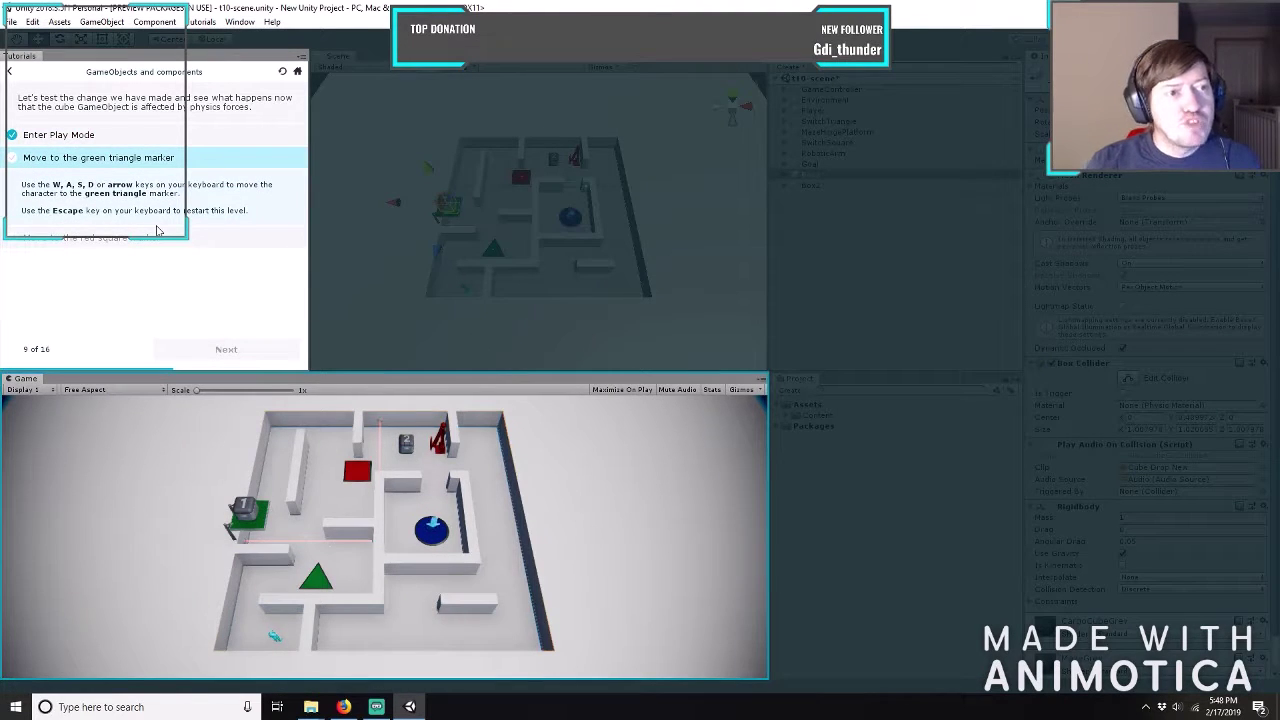
pyautogui.press('w')
pyautogui.press('a')
pyautogui.press('s')
pyautogui.press('d')
pyautogui.press('a')
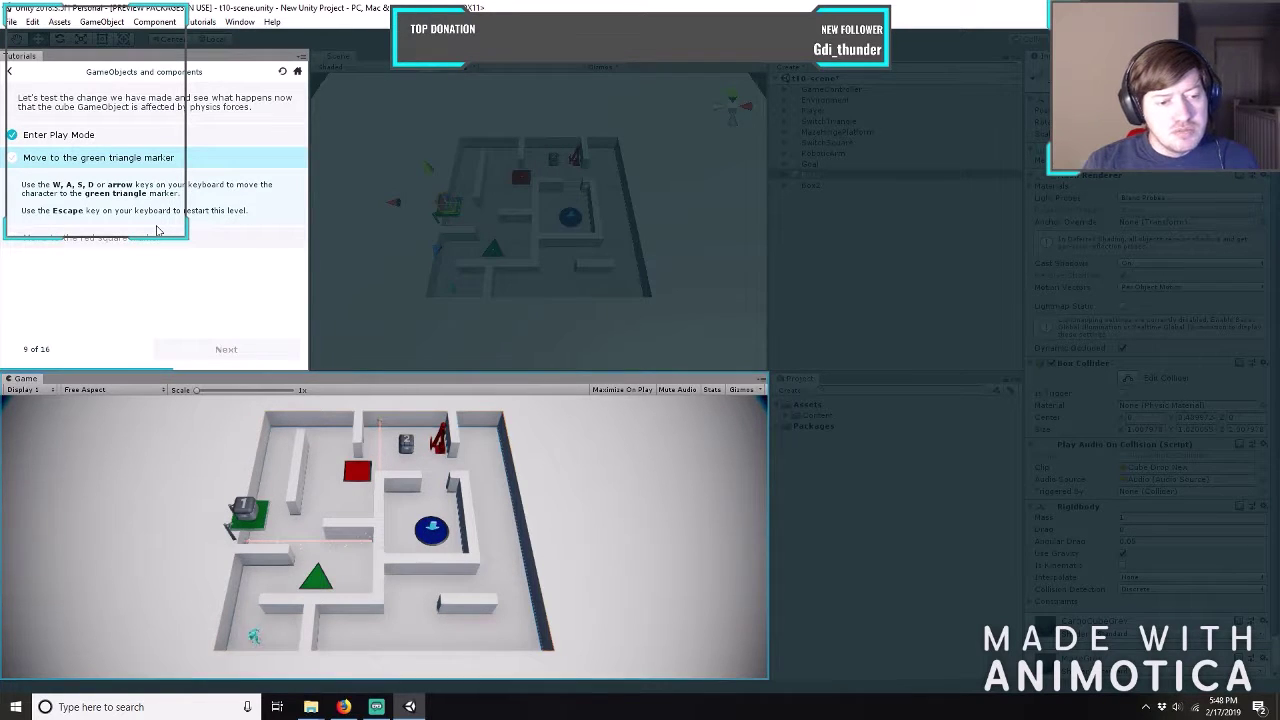
pyautogui.press('a')
pyautogui.press('d')
pyautogui.press('w')
pyautogui.press('s')
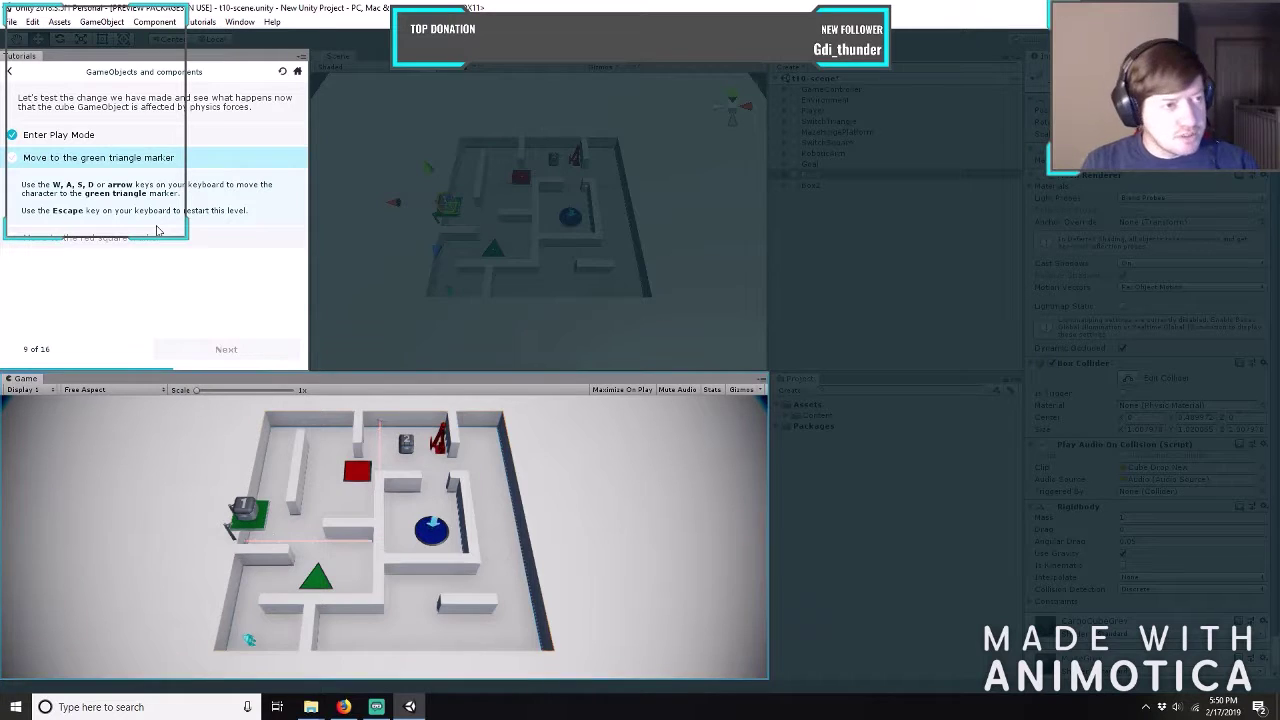
# Steer the character up the corridor and over the green triangle marker towards the laser, and restart the level.
pyautogui.press('w')
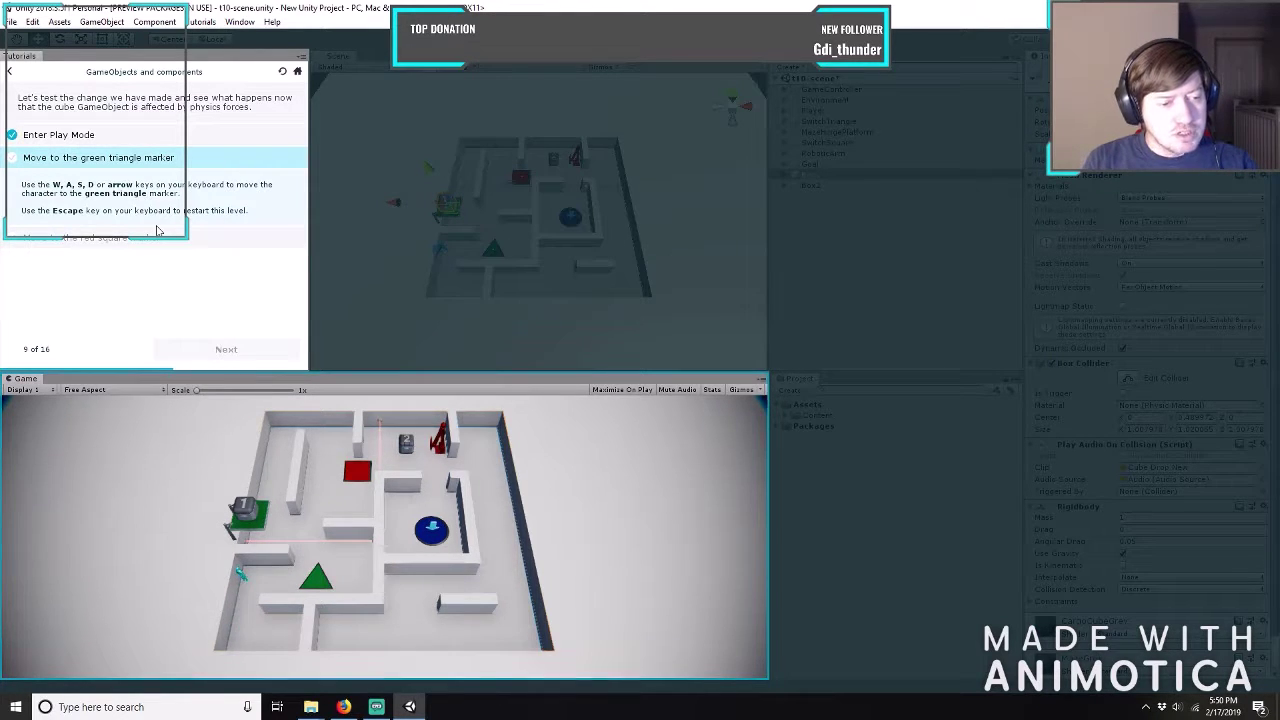
pyautogui.press('d')
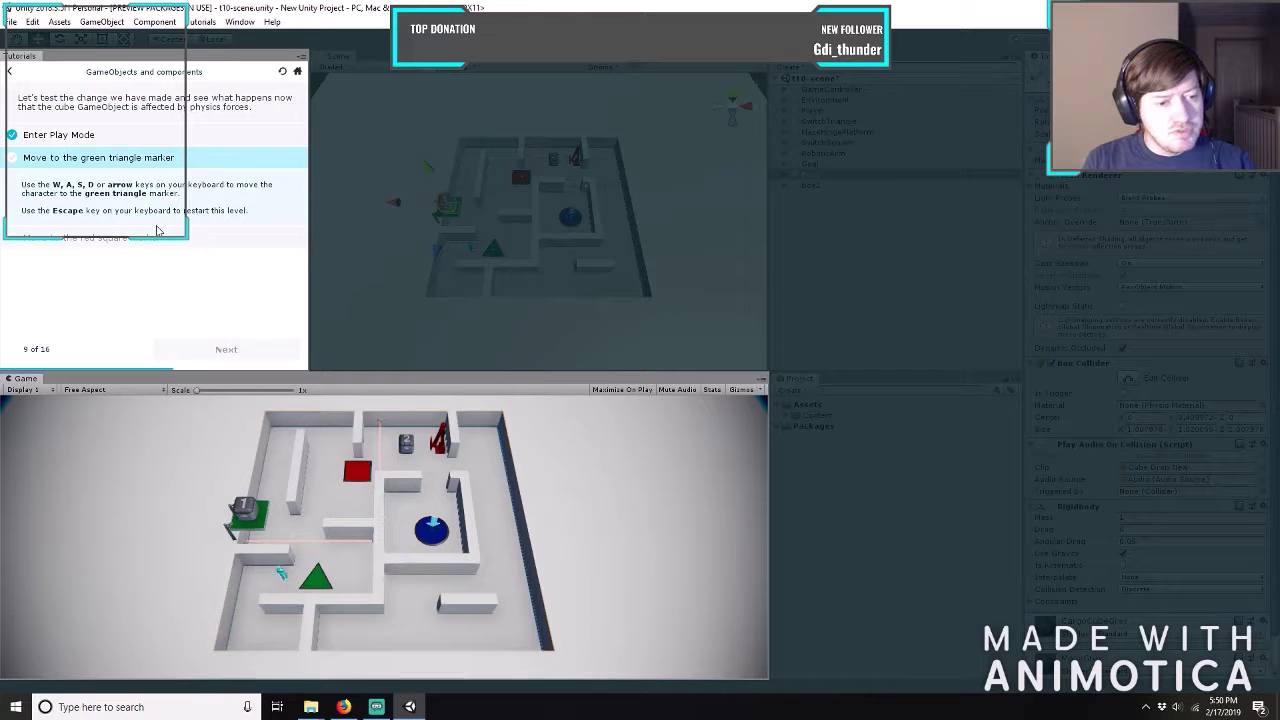
pyautogui.press('w')
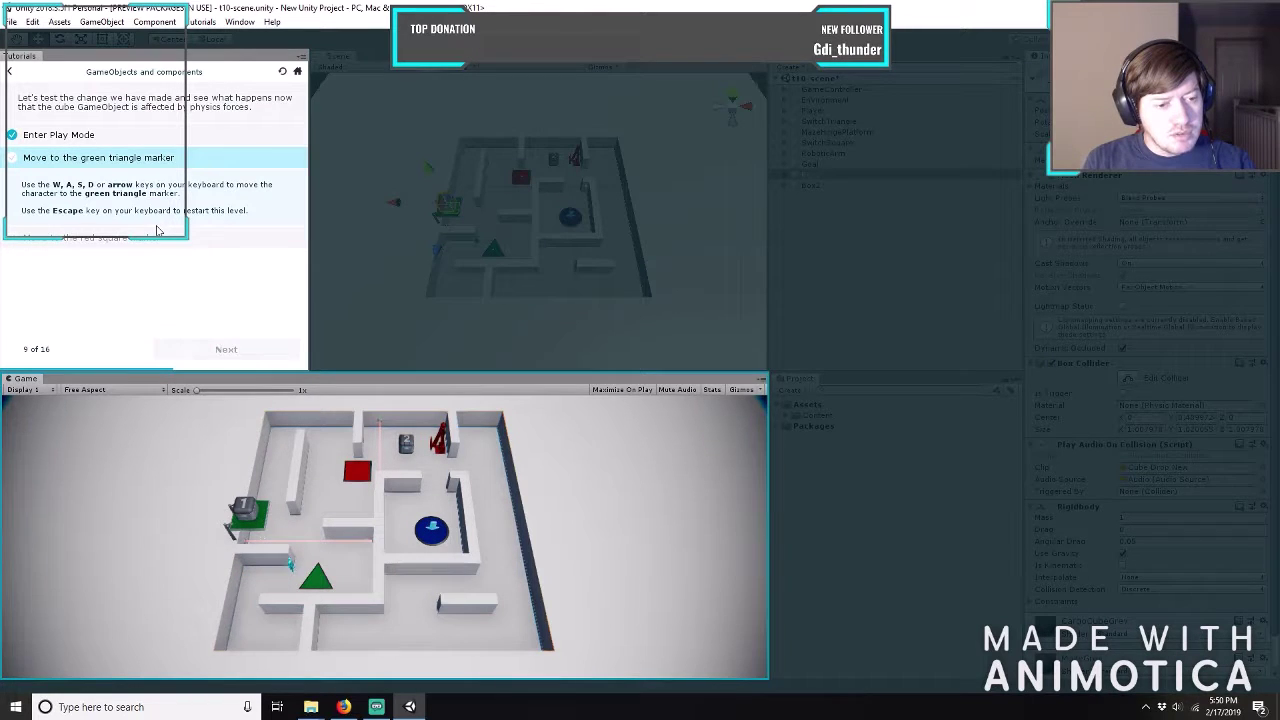
pyautogui.press('d')
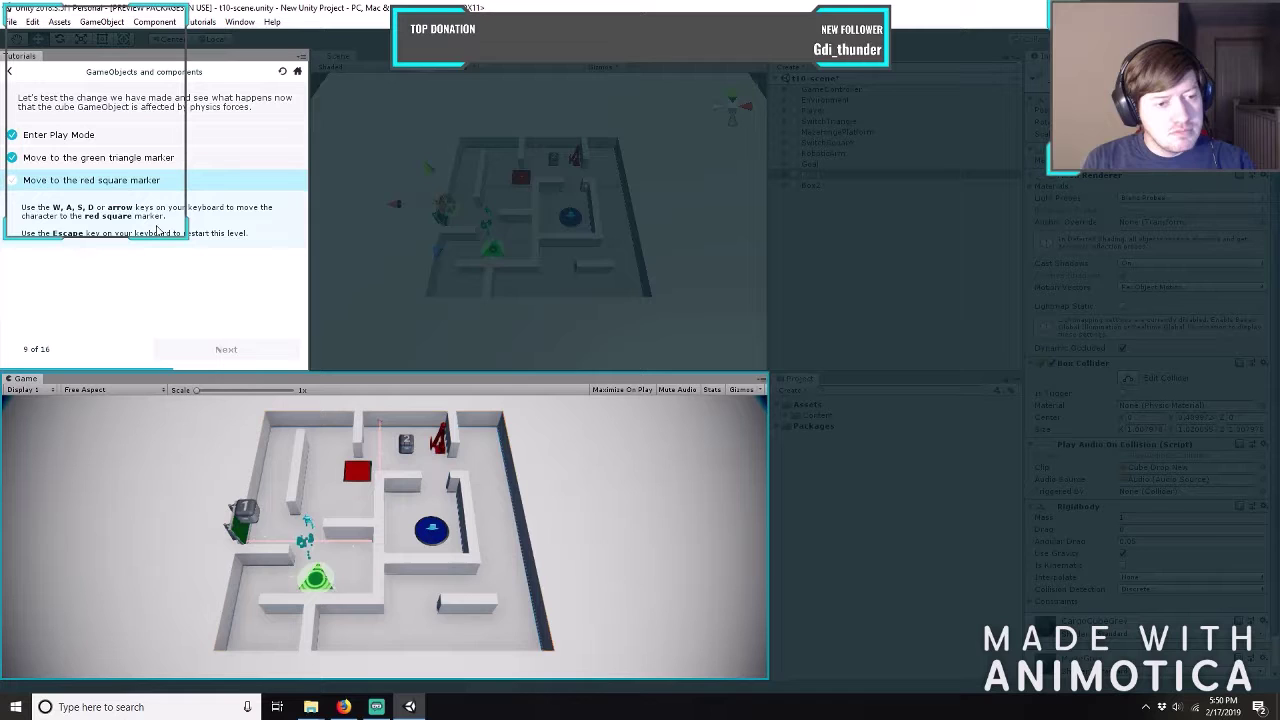
pyautogui.press('d')
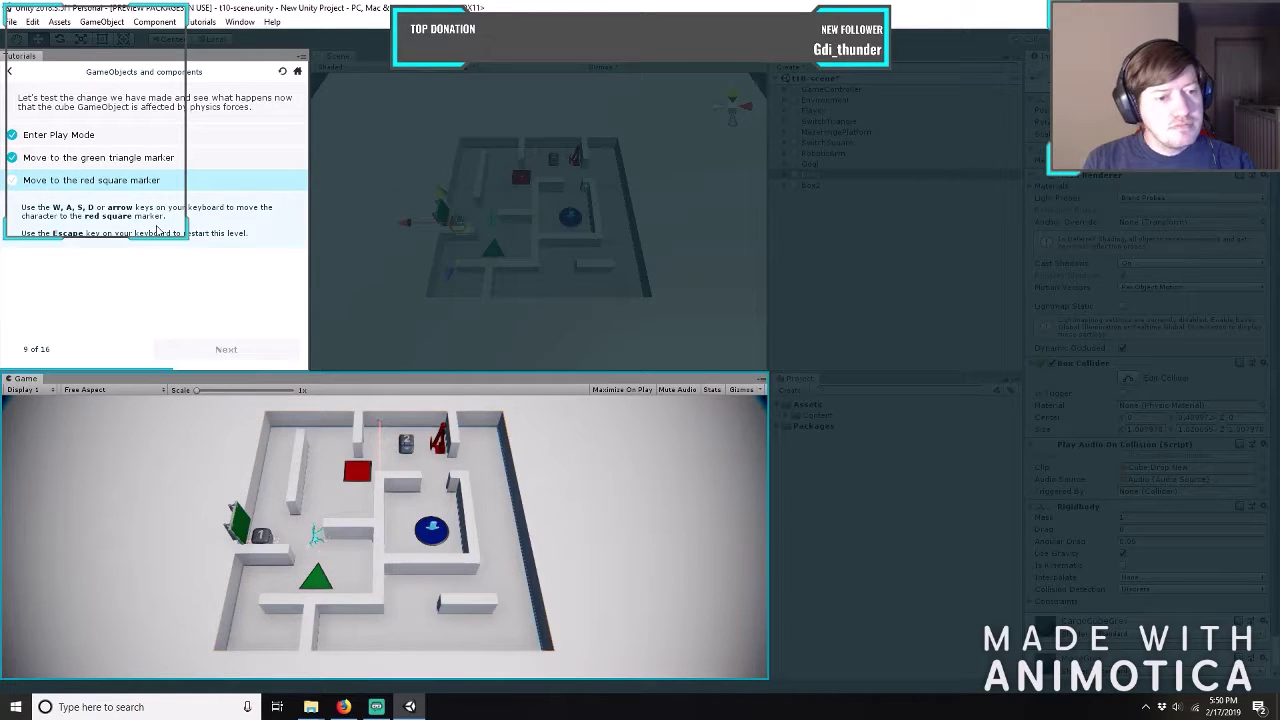
pyautogui.press('Escape')
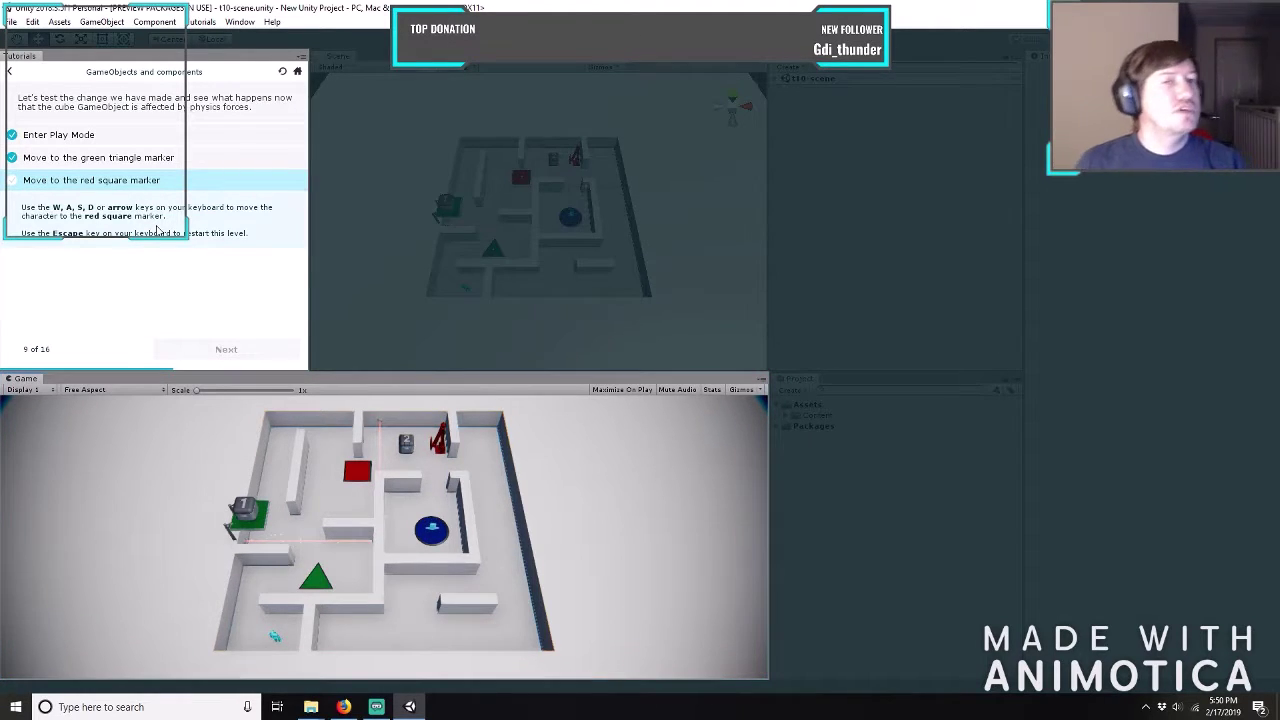
# Lead the character from the start back onto the green triangle and wait beside it below the laser gap.
pyautogui.press('a')
pyautogui.press('w')
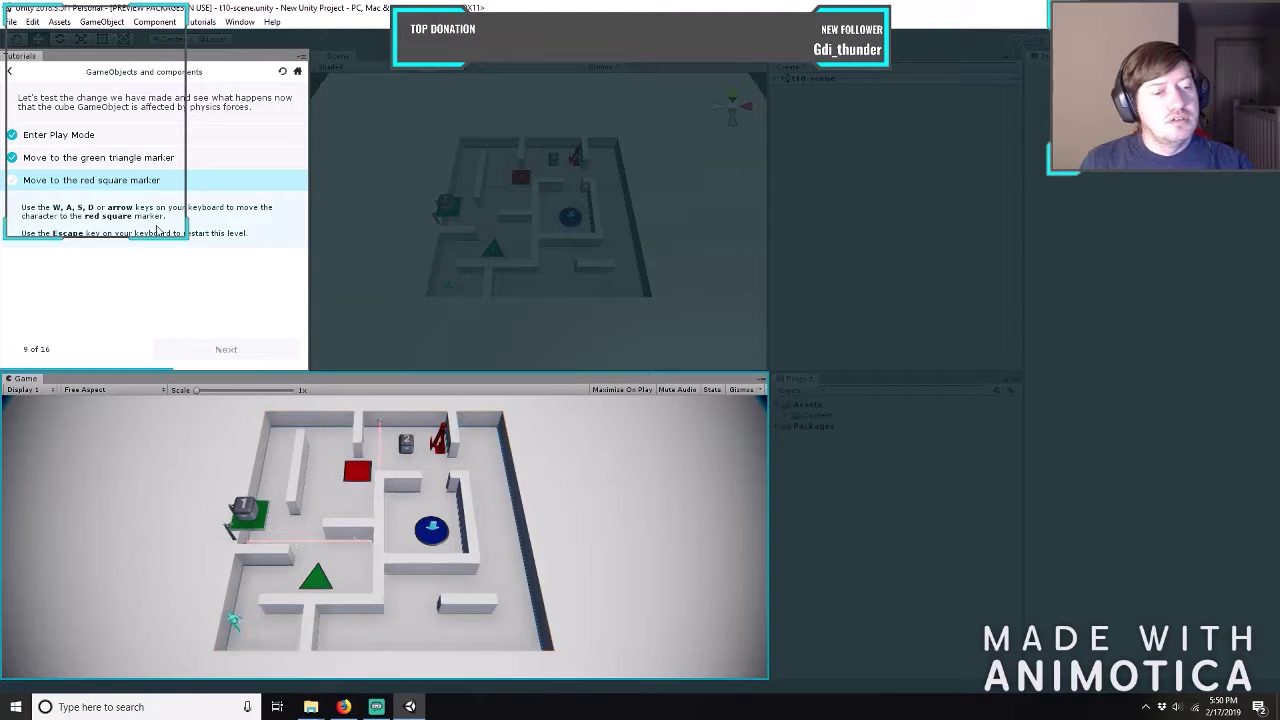
pyautogui.press('d')
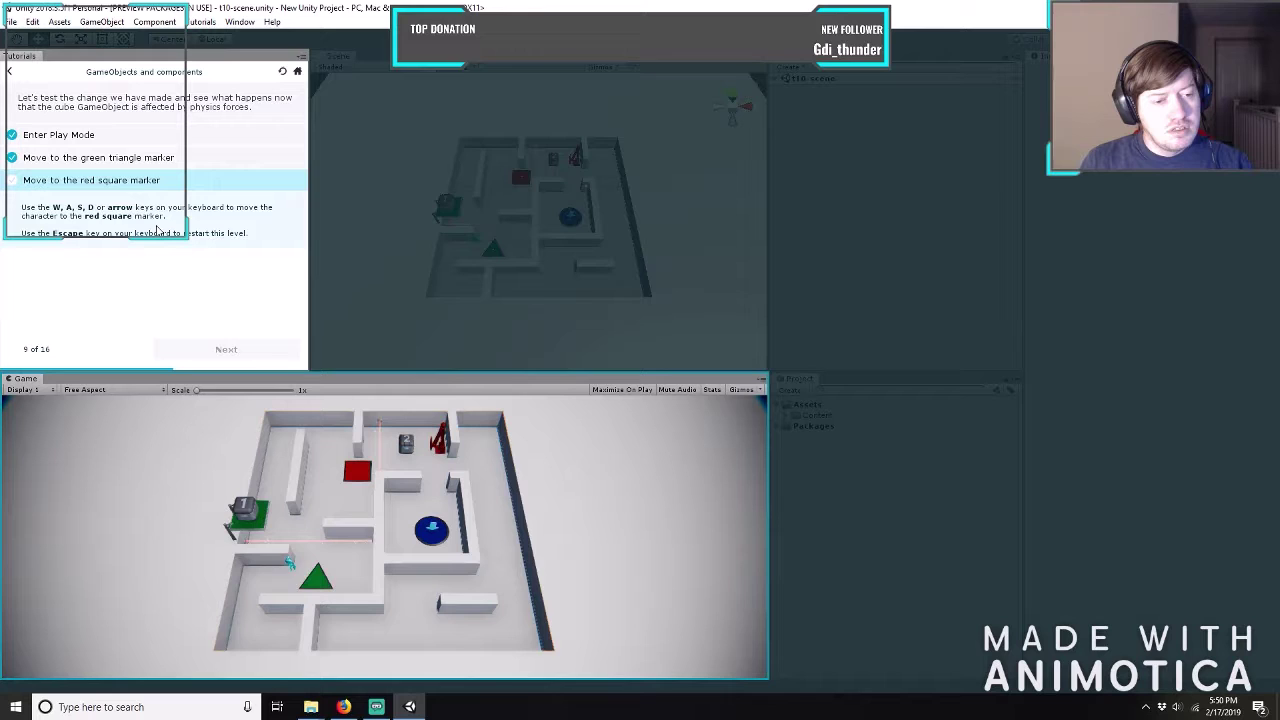
pyautogui.press('d')
pyautogui.press('s')
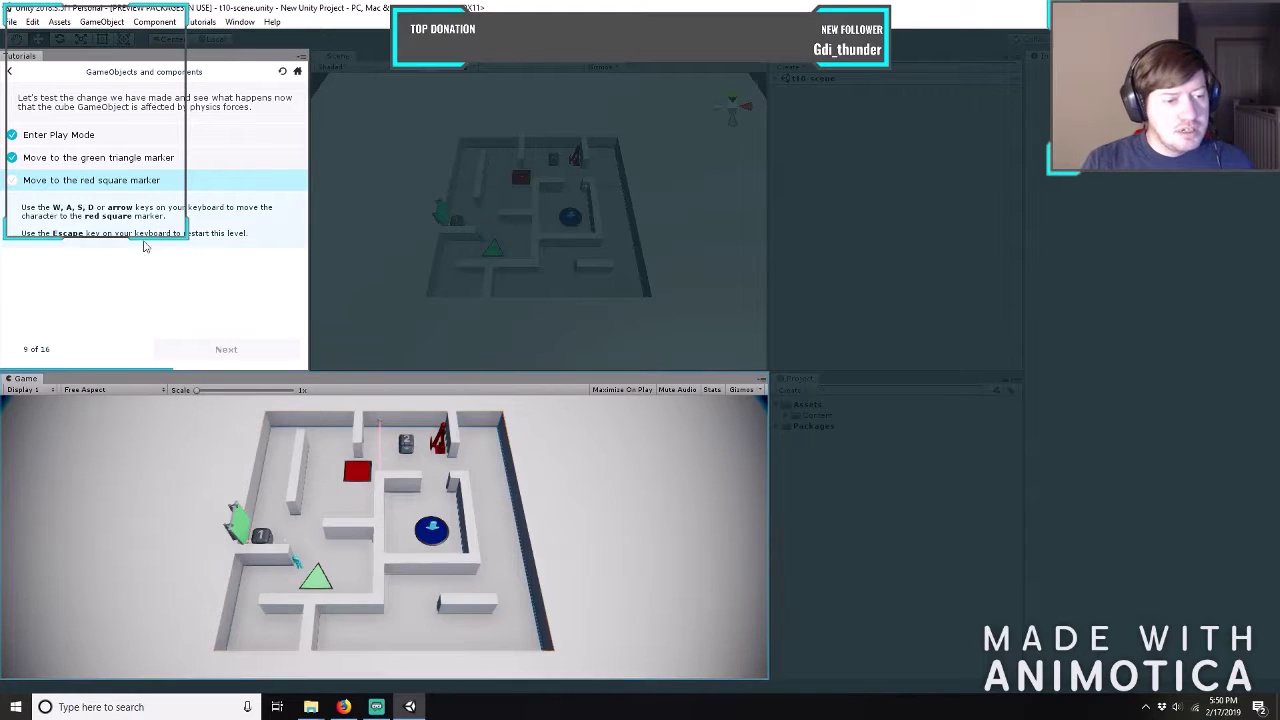
# Move the character through the first laser gap to Box1 and push the box around beside the green hinged platform.
pyautogui.click(281, 563)
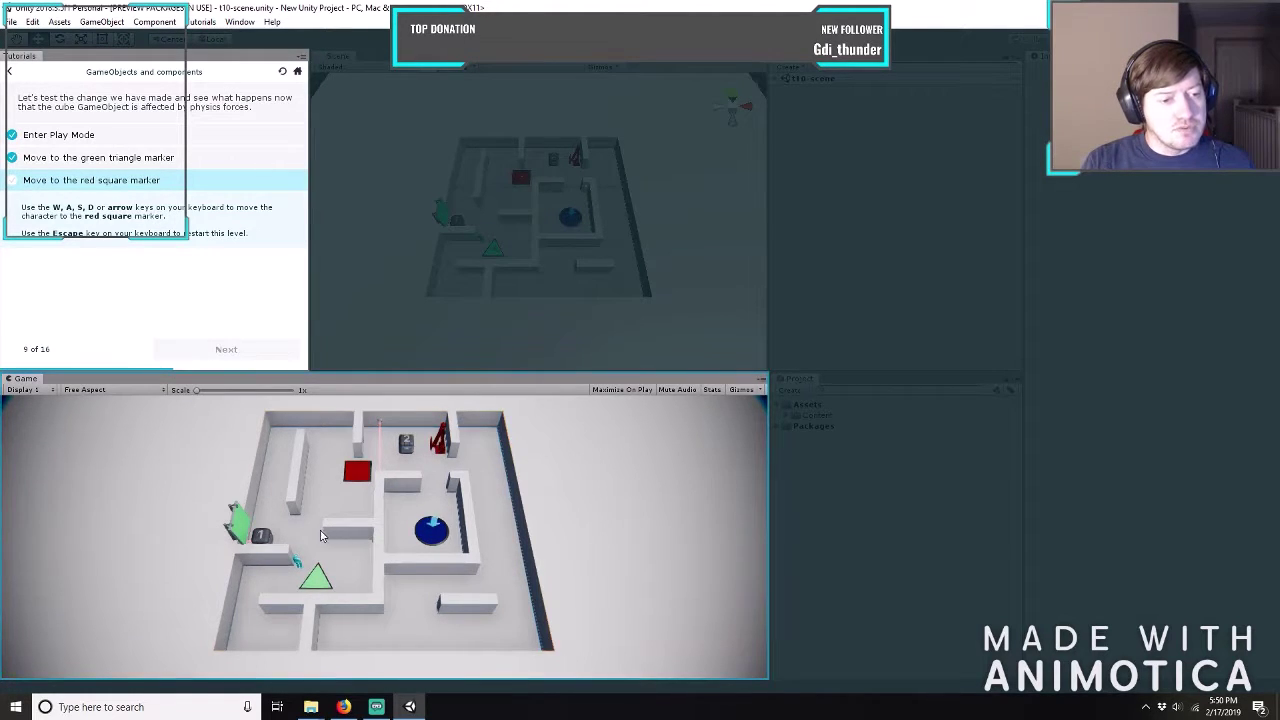
pyautogui.click(332, 575)
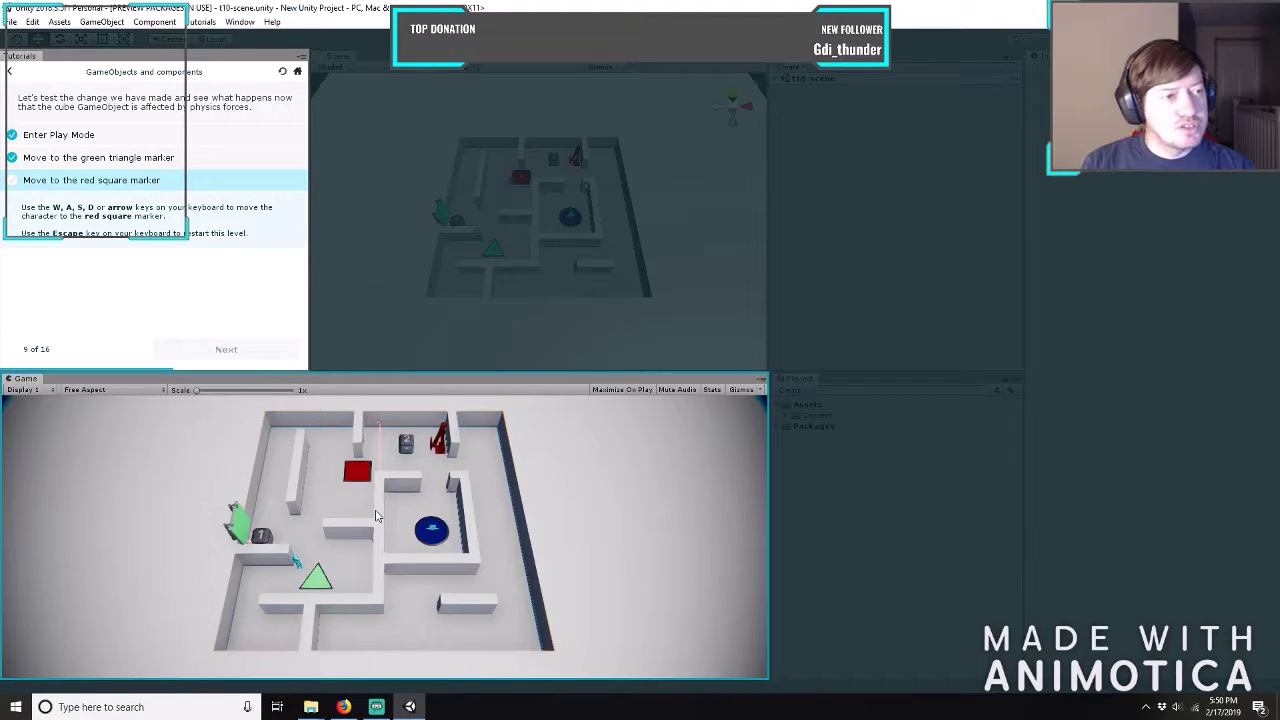
pyautogui.press('w')
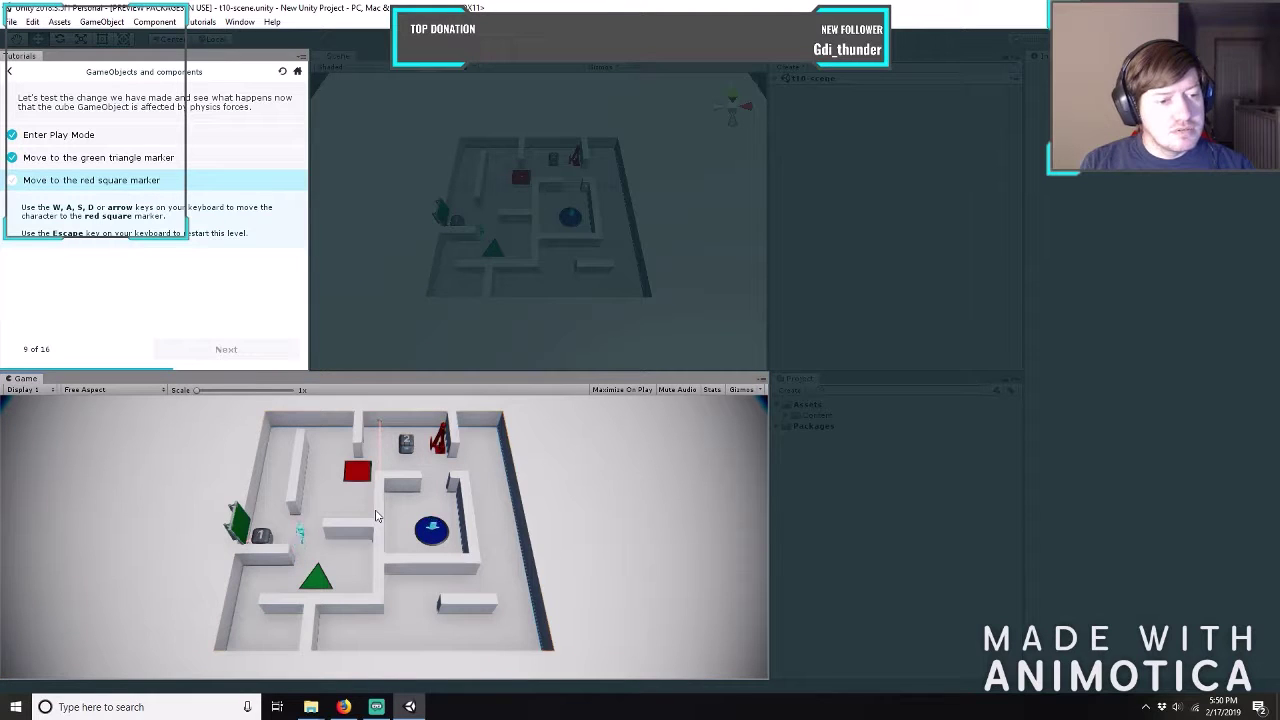
pyautogui.press('w')
pyautogui.press('s')
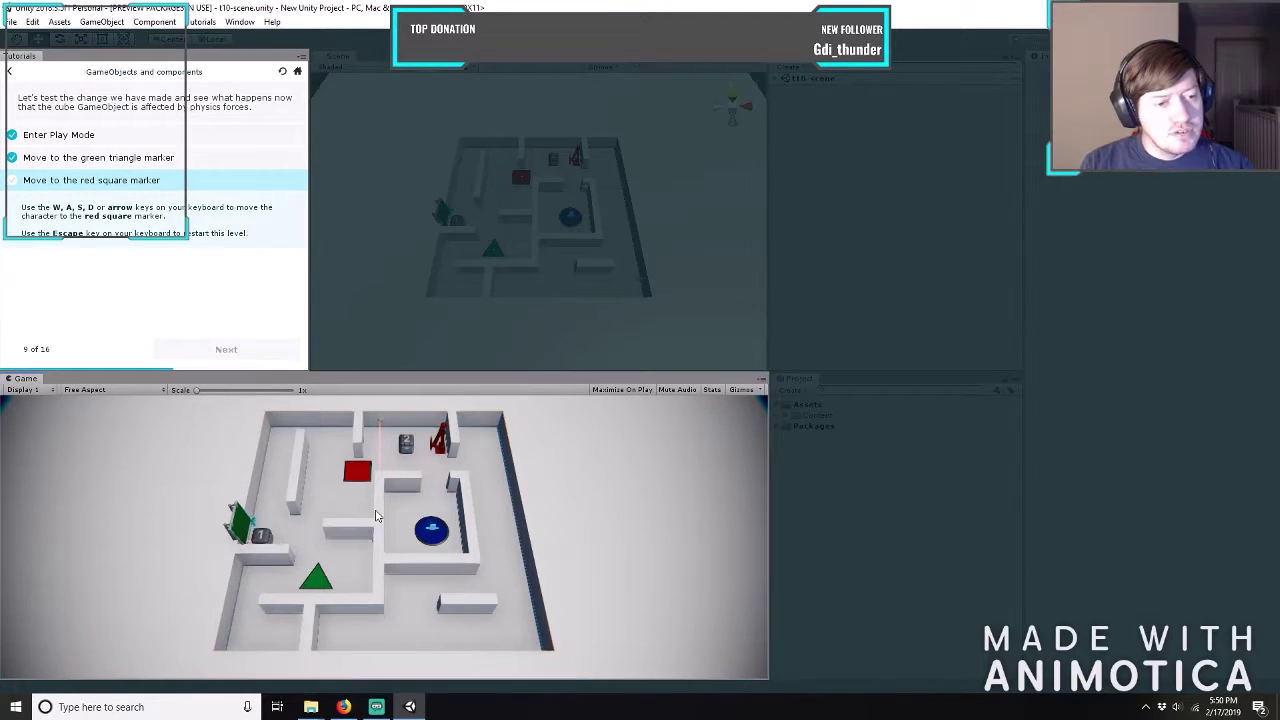
pyautogui.press('d')
pyautogui.press('a')
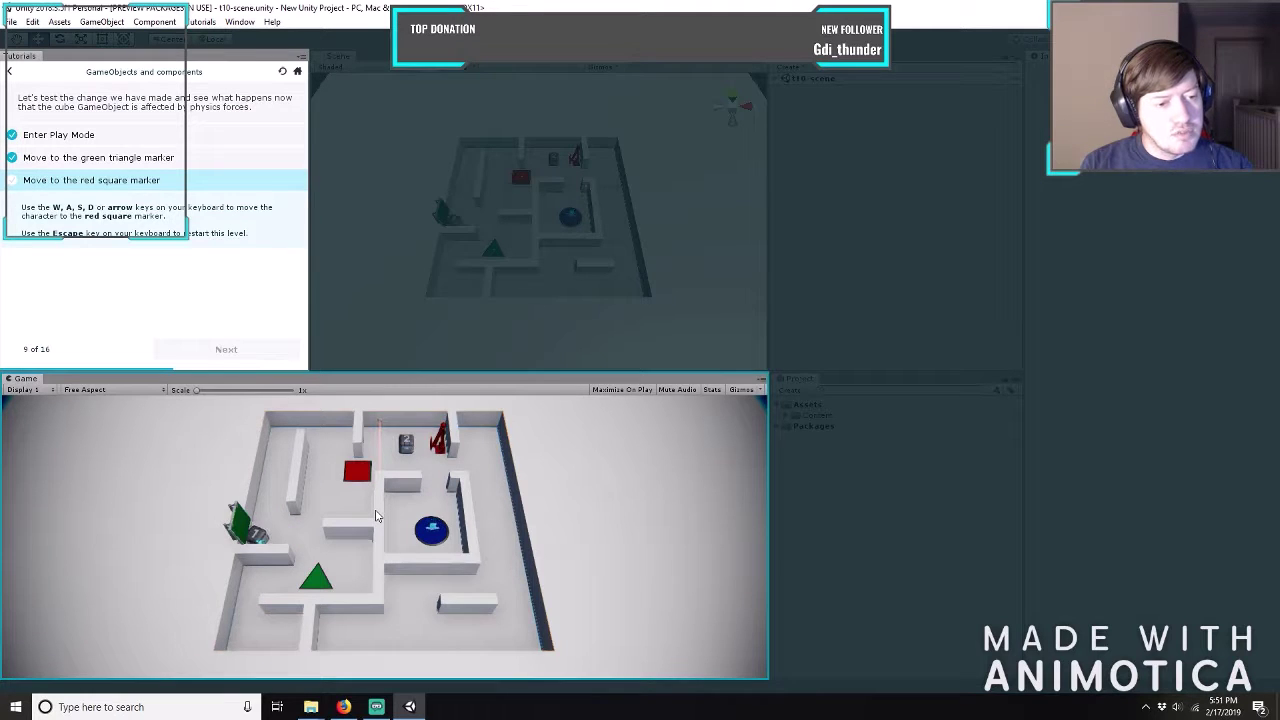
pyautogui.press('w')
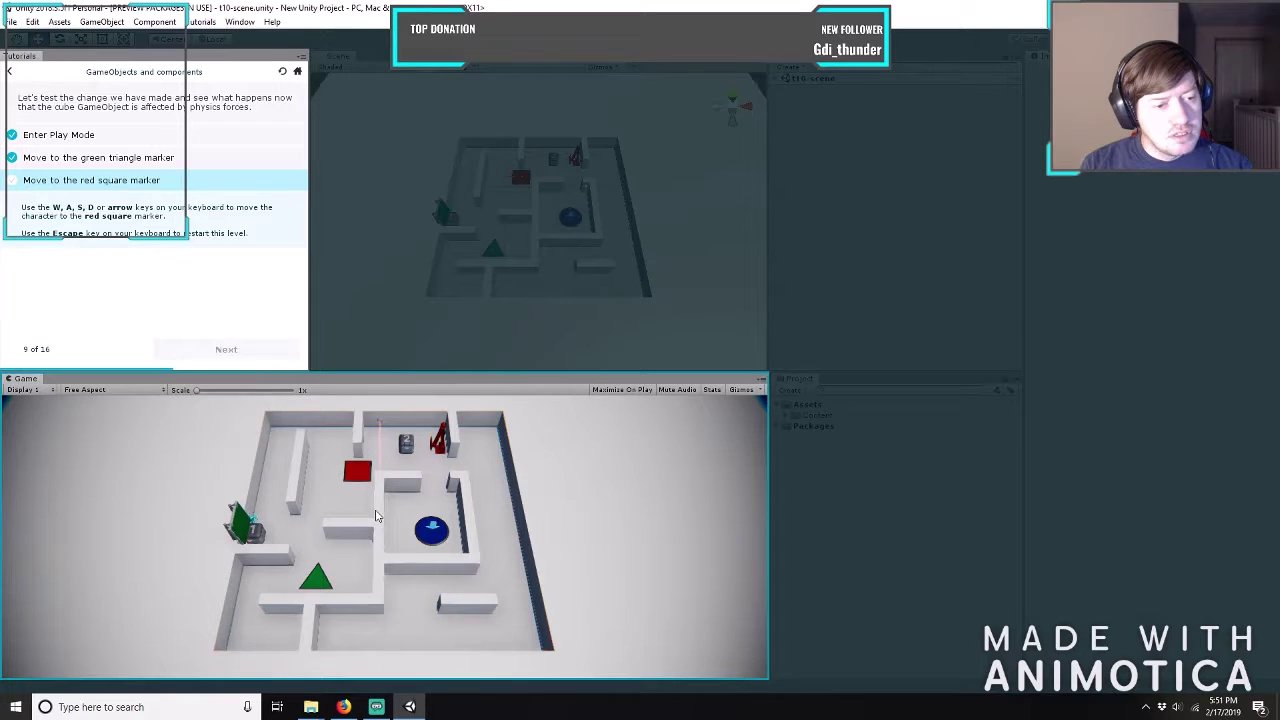
pyautogui.press('d')
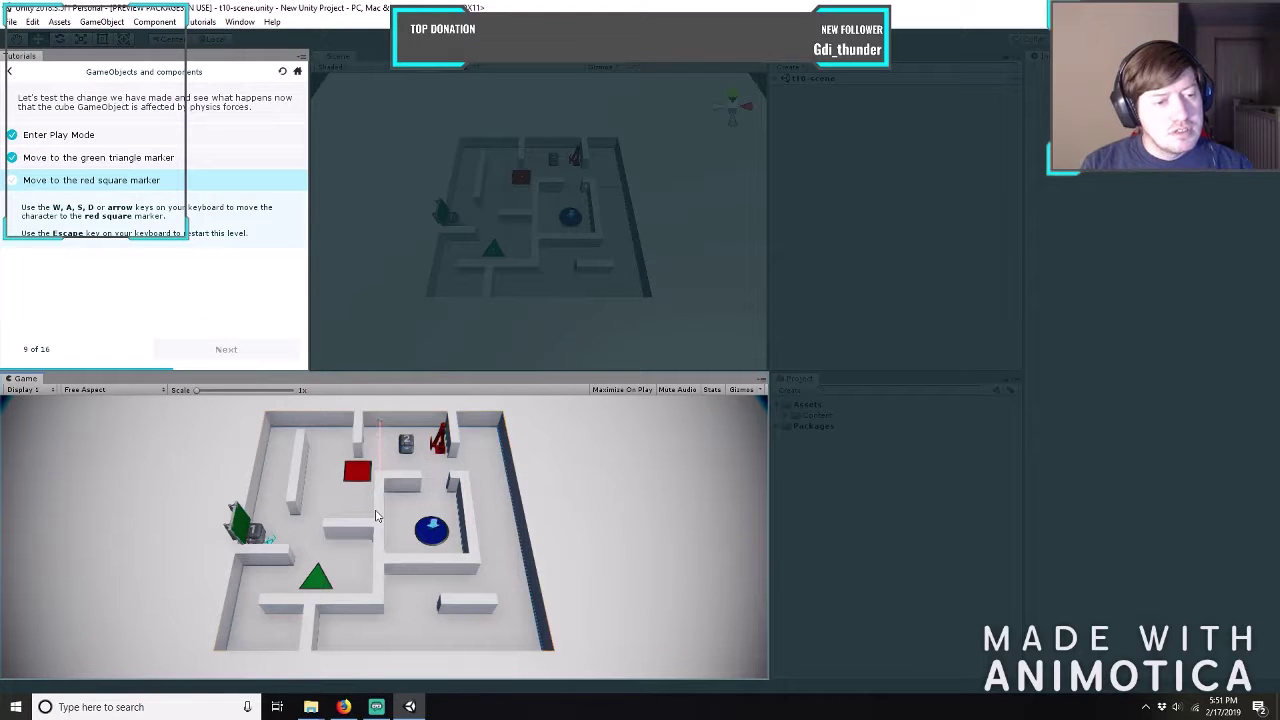
pyautogui.press('w')
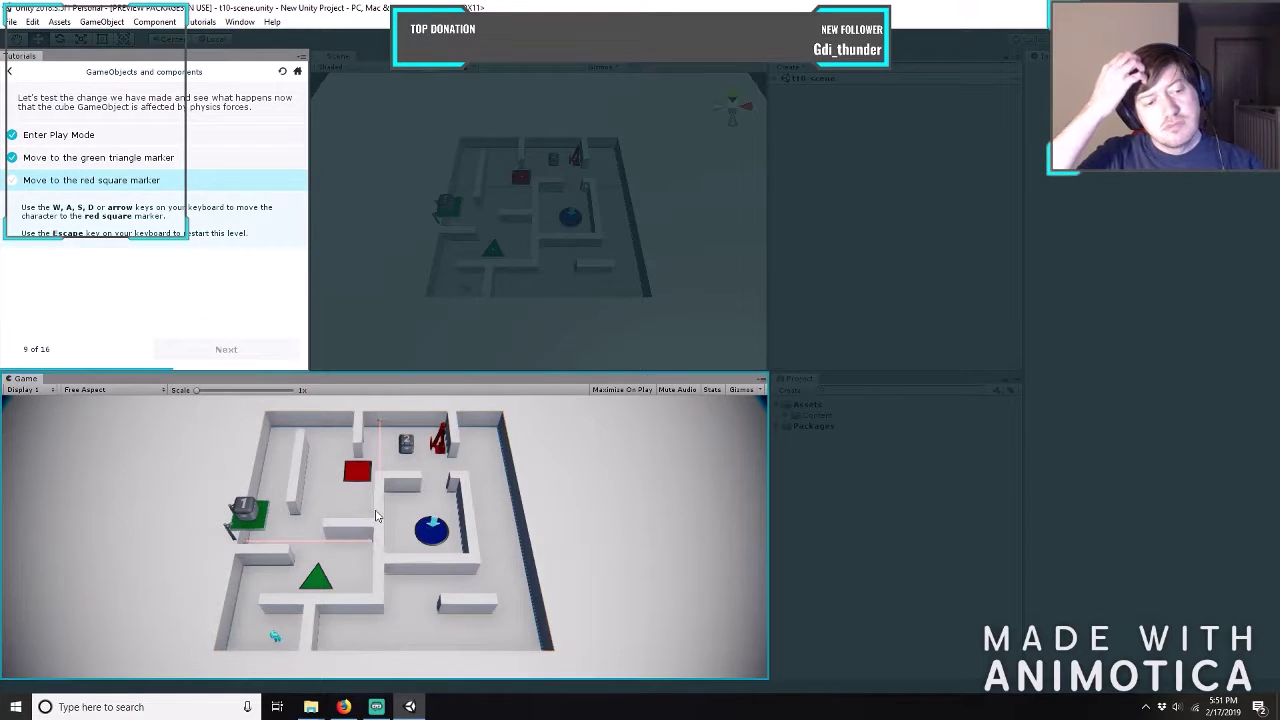
# Lead the character from the start over the green triangle and through the laser gap into the area beside the red square.
pyautogui.press('w')
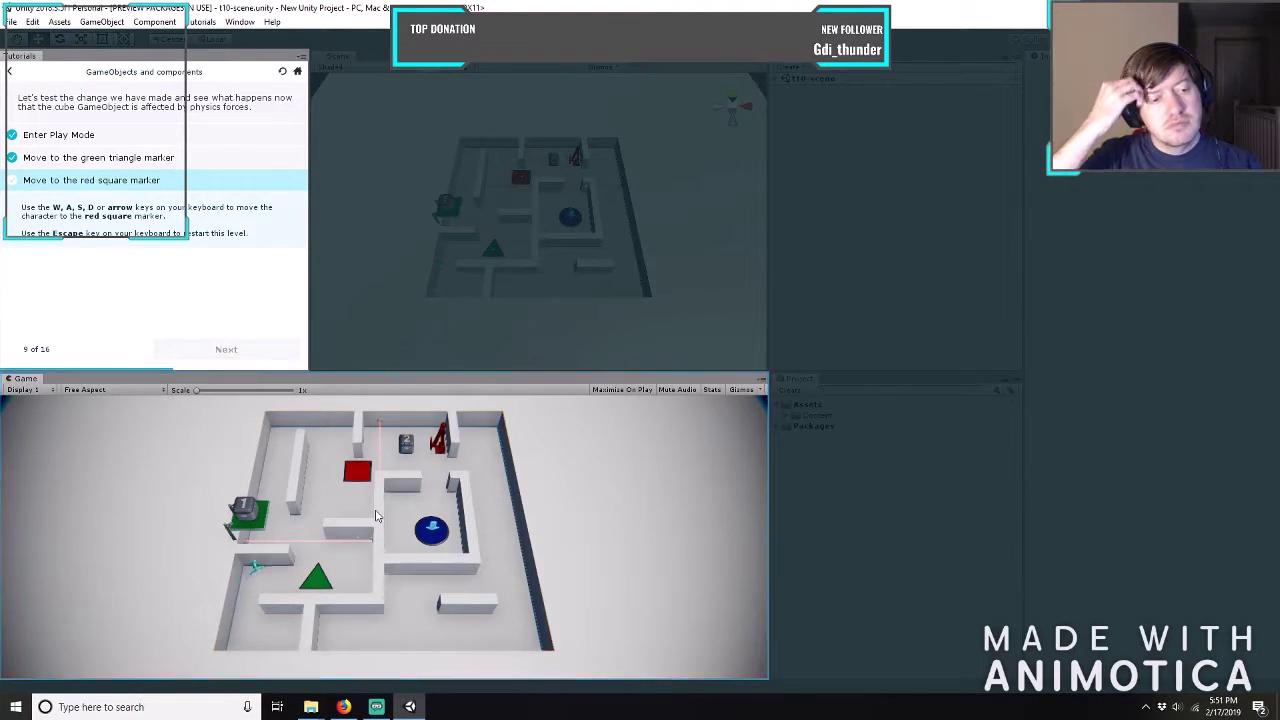
pyautogui.press('d')
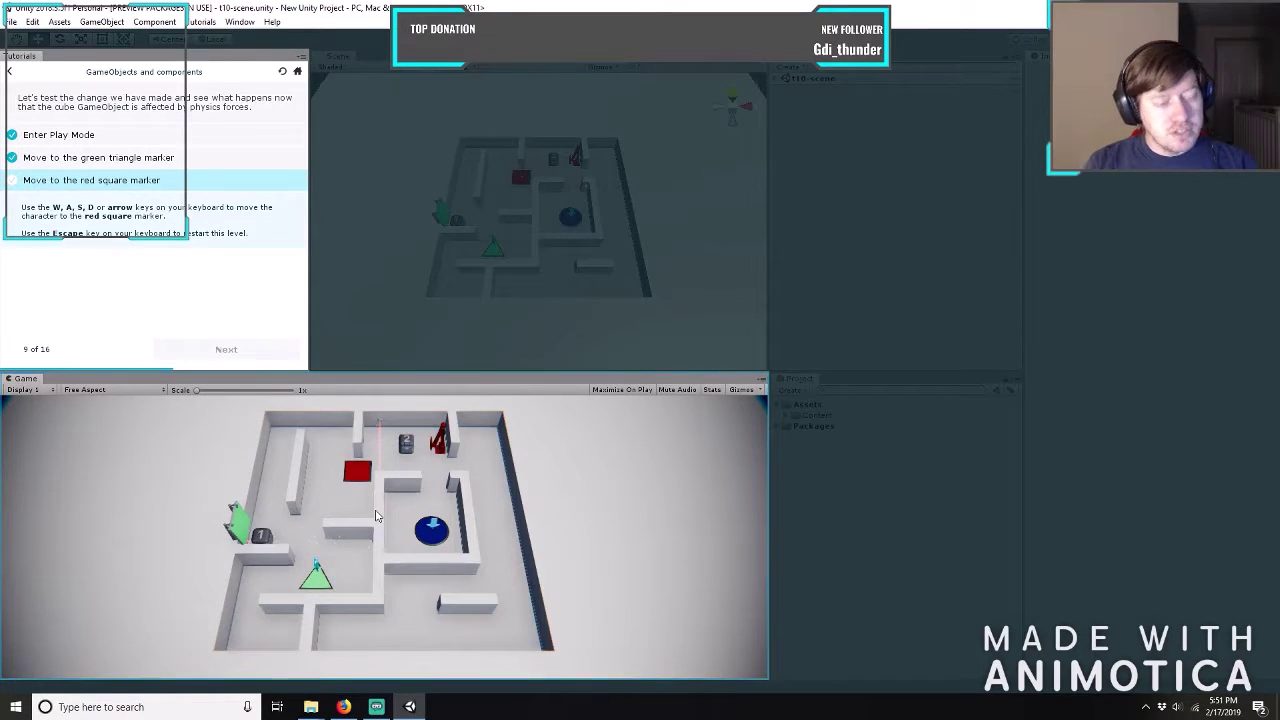
pyautogui.press('w')
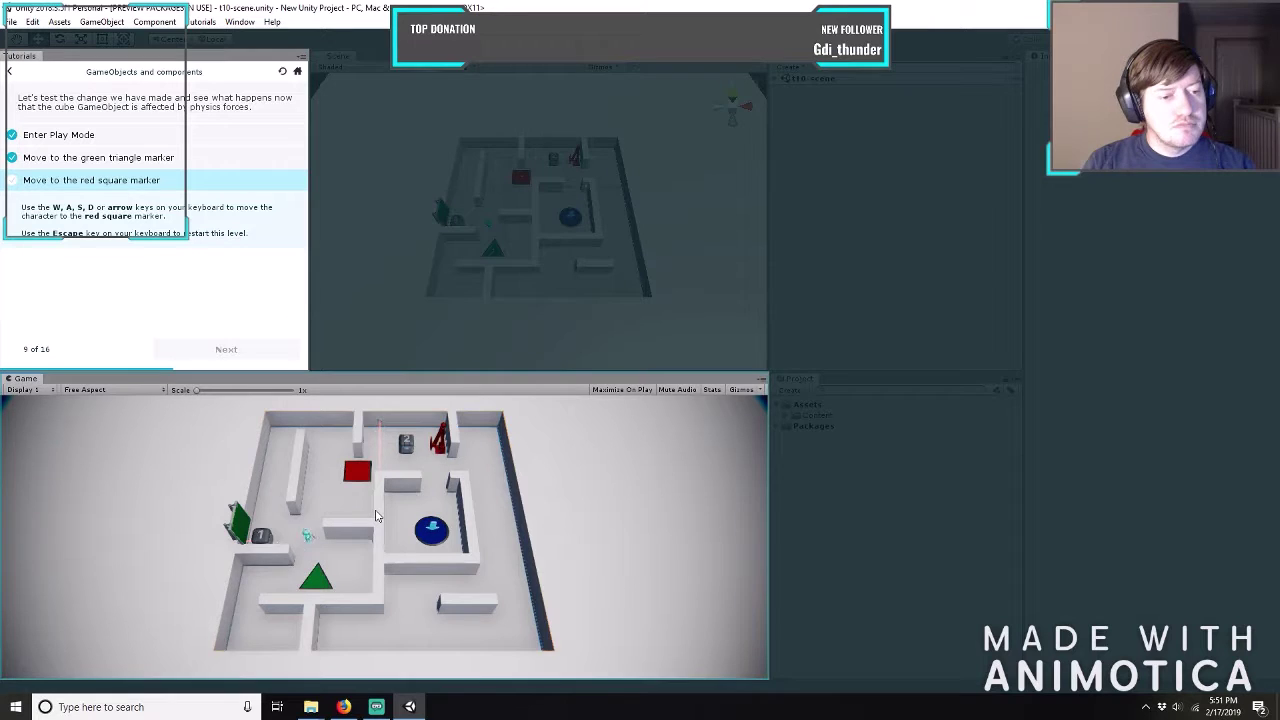
pyautogui.press('w')
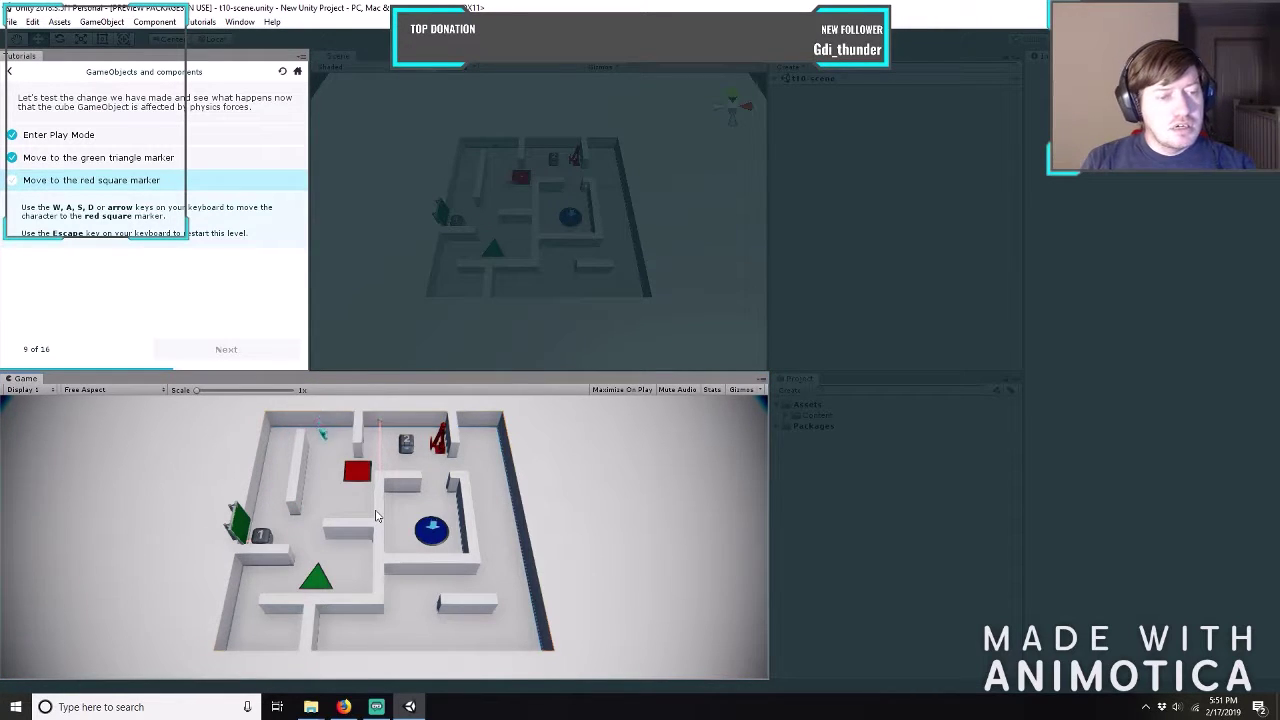
pyautogui.press('s')
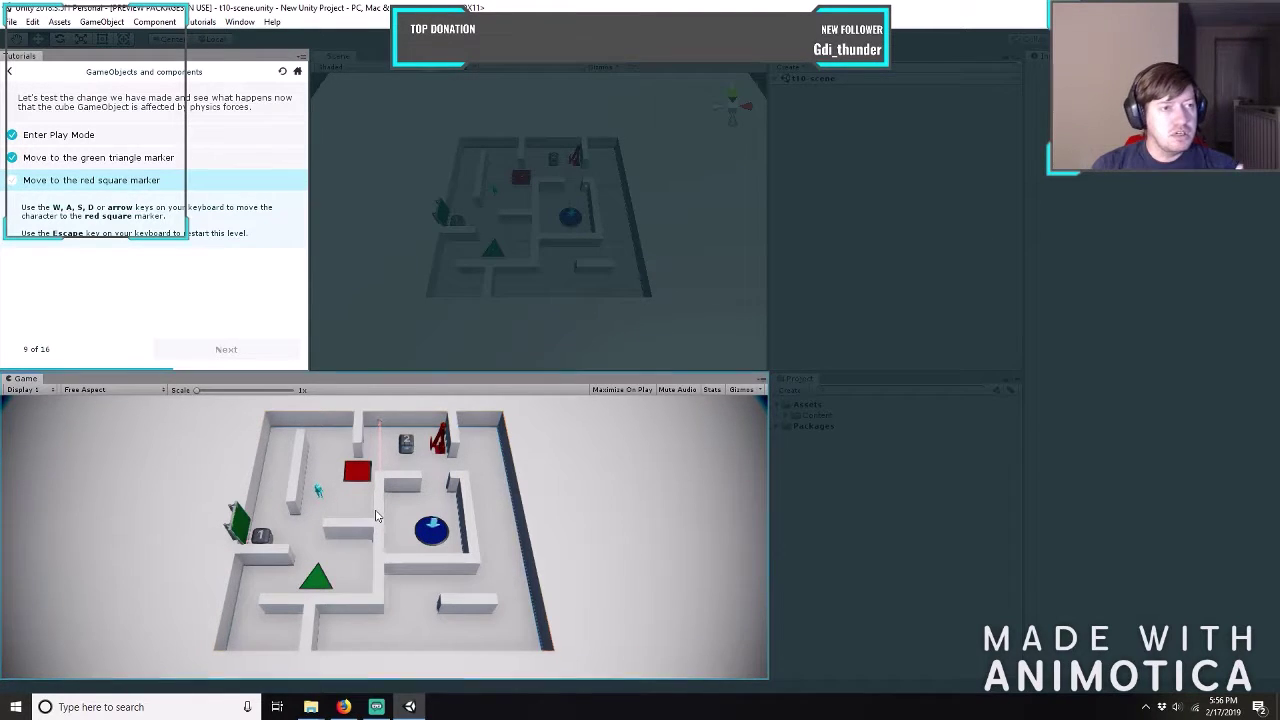
# Steer the character around the upper room and onto the red square marker to complete the testing task.
pyautogui.click(376, 516)
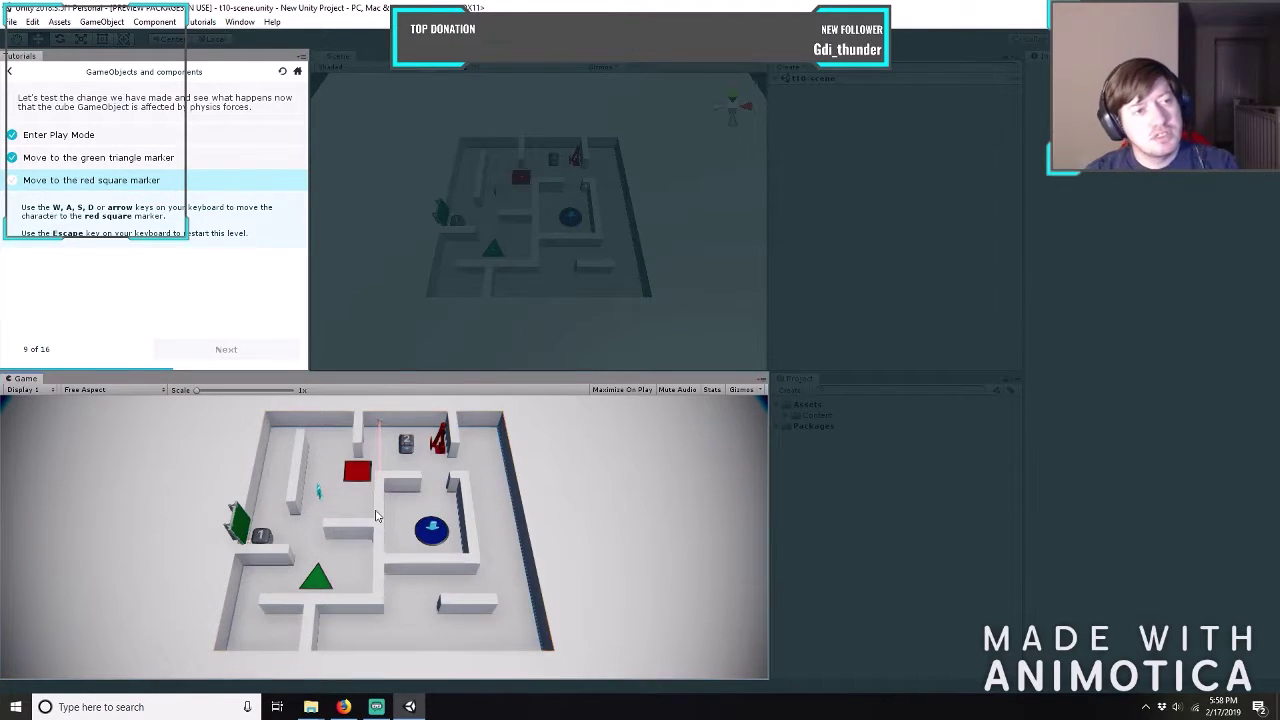
pyautogui.press('w')
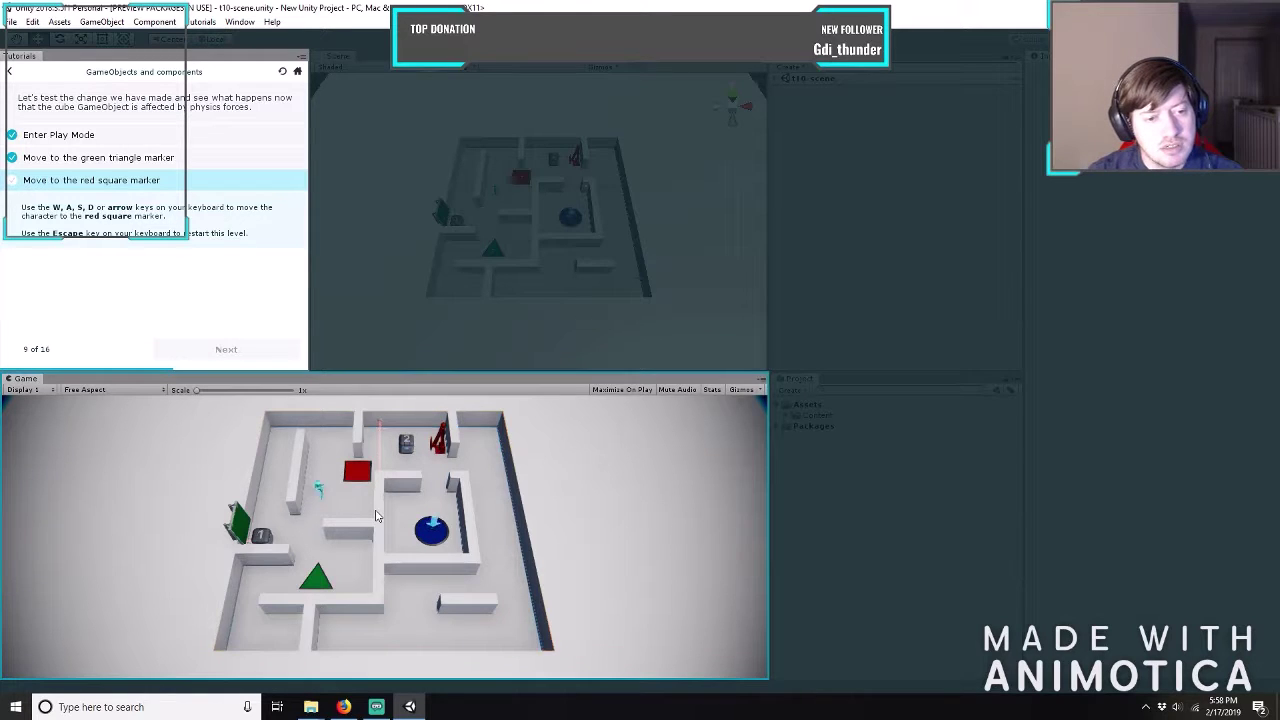
pyautogui.press('d')
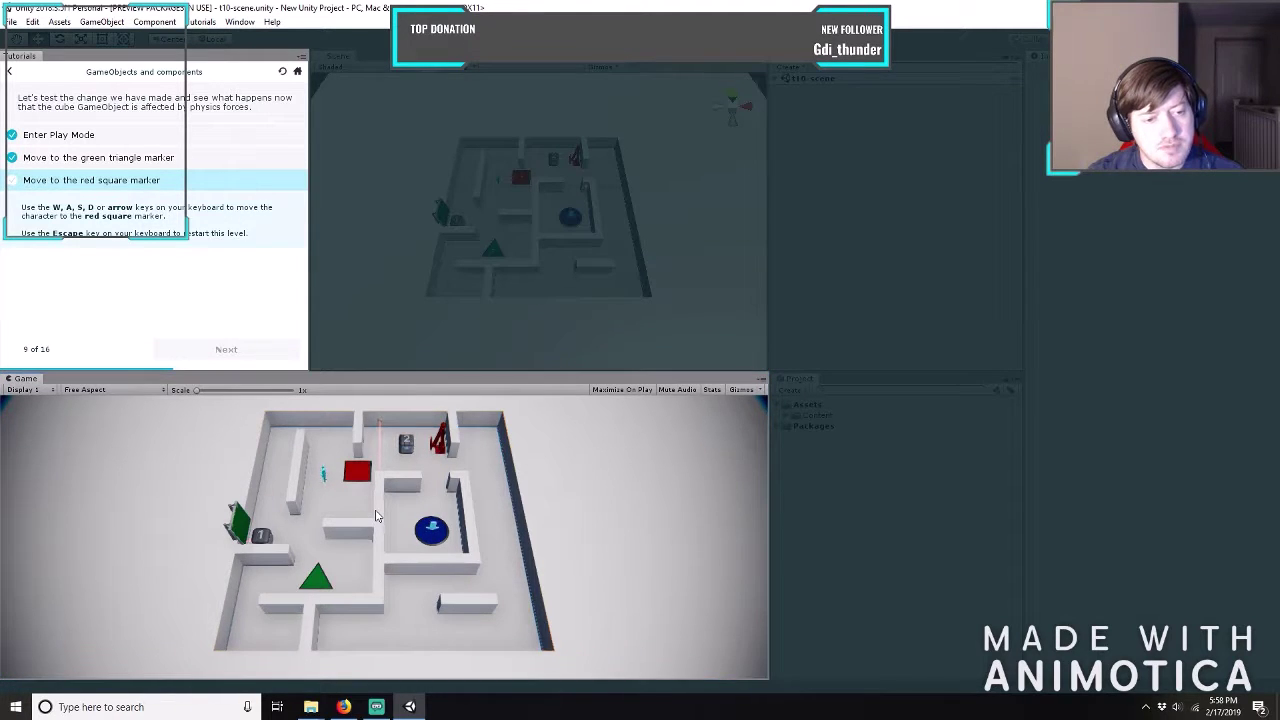
pyautogui.press('d')
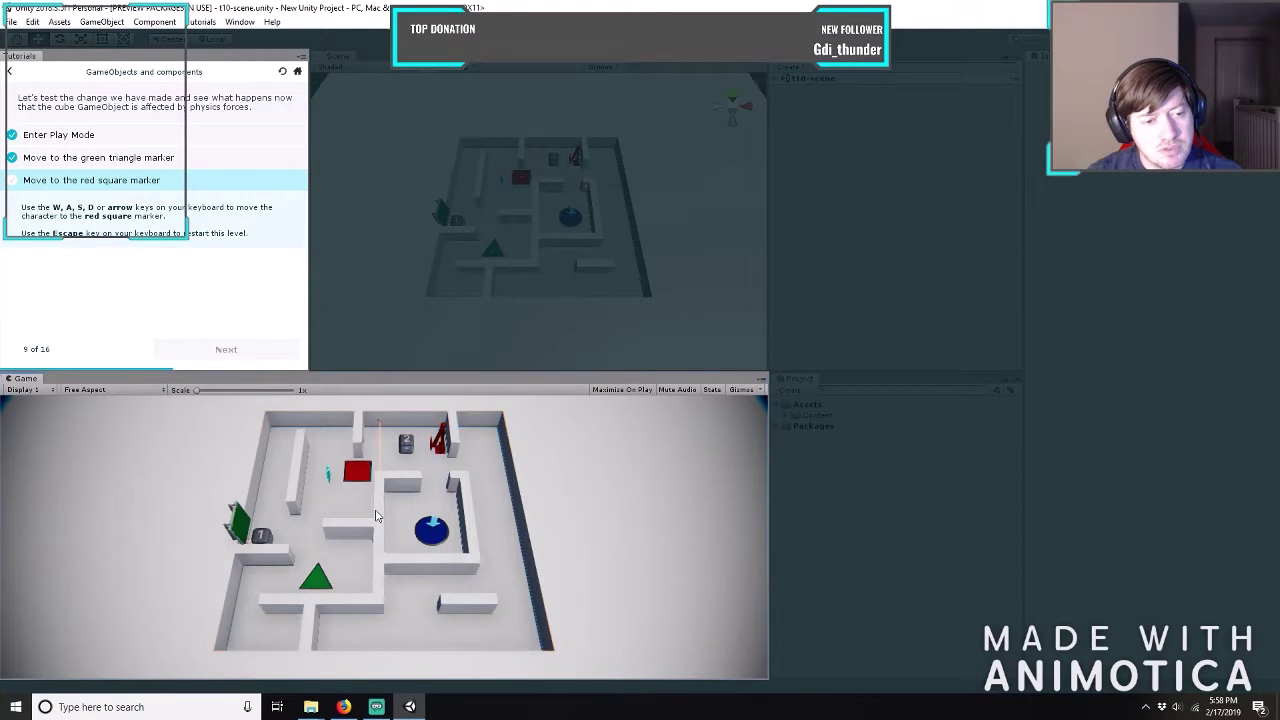
pyautogui.press('d')
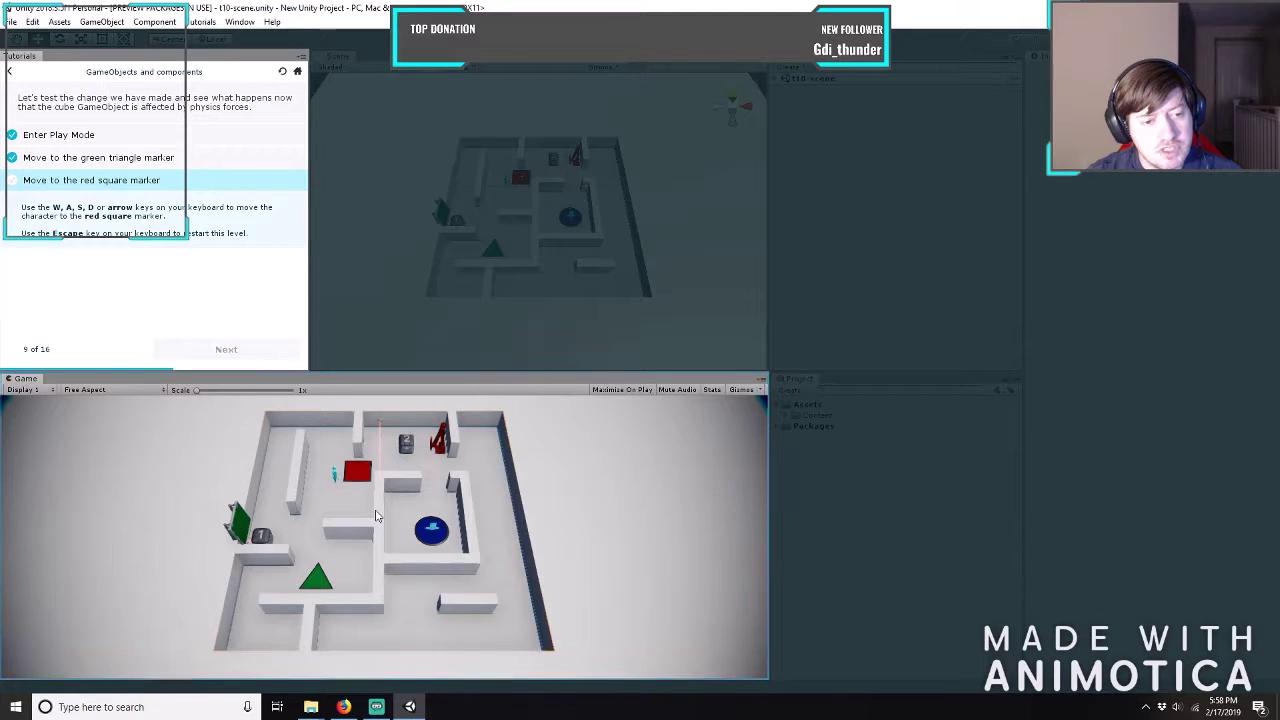
pyautogui.press('w')
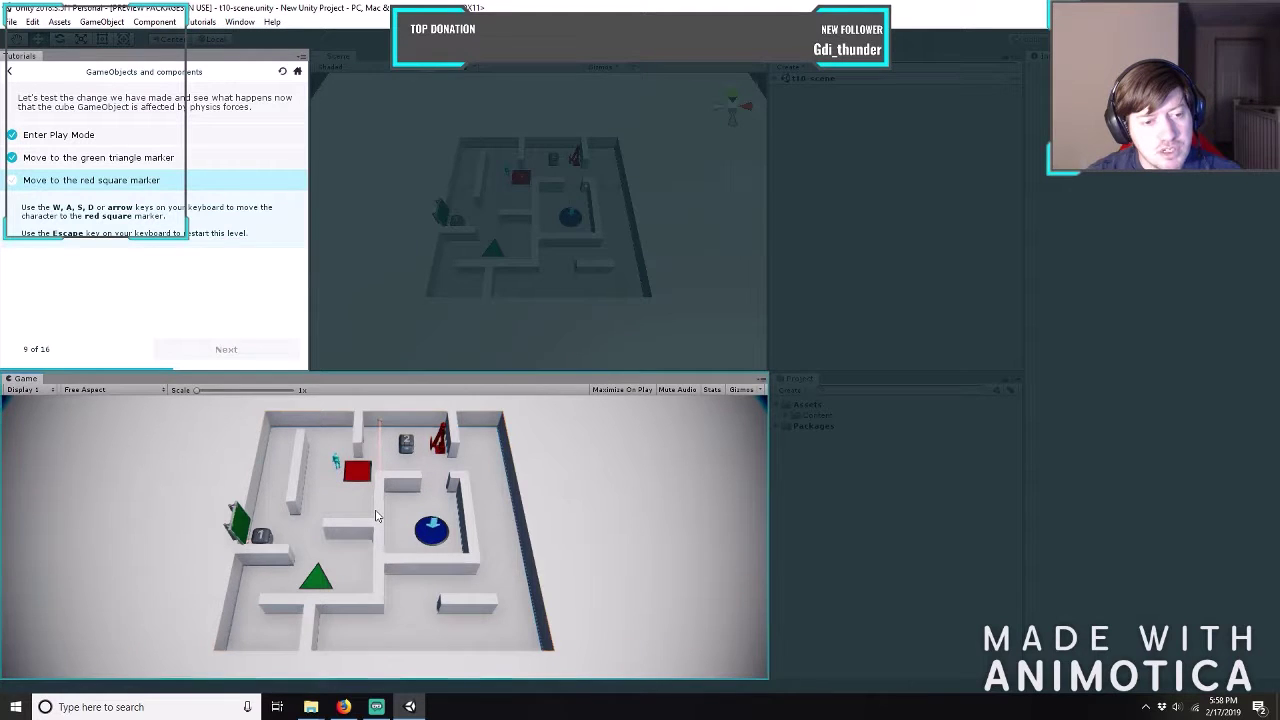
pyautogui.press('w')
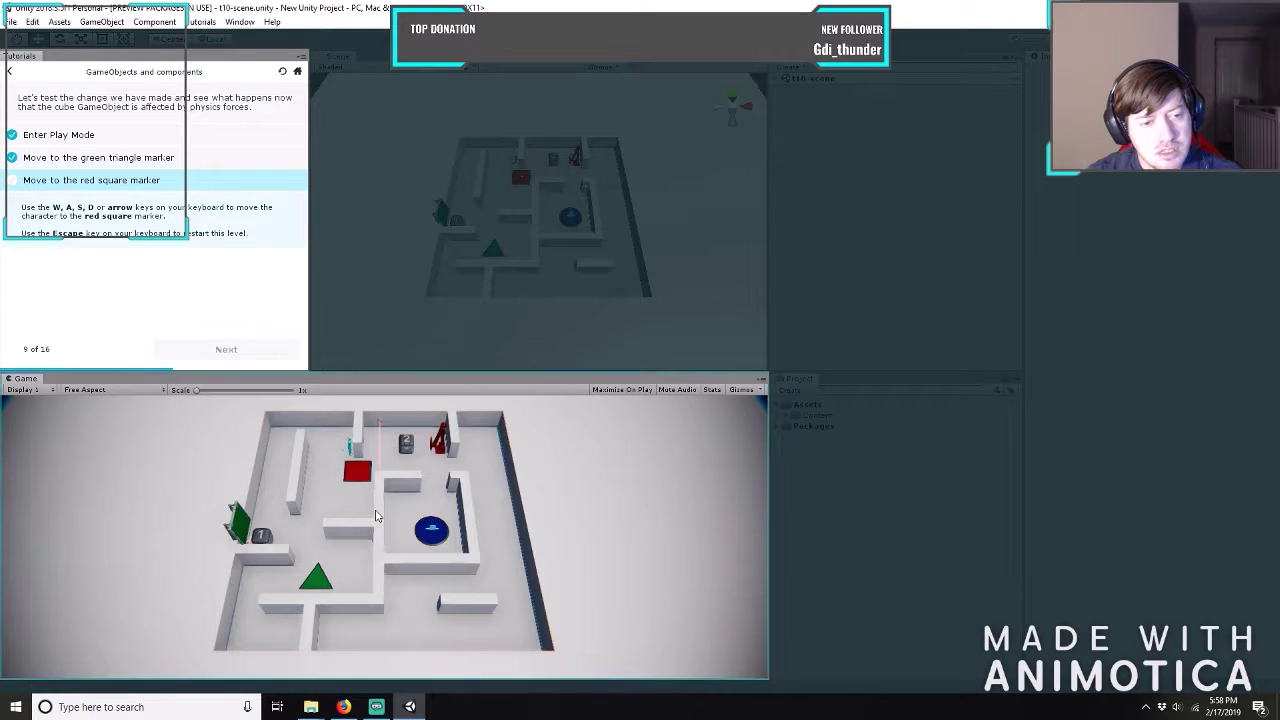
pyautogui.press('s')
pyautogui.press('s')
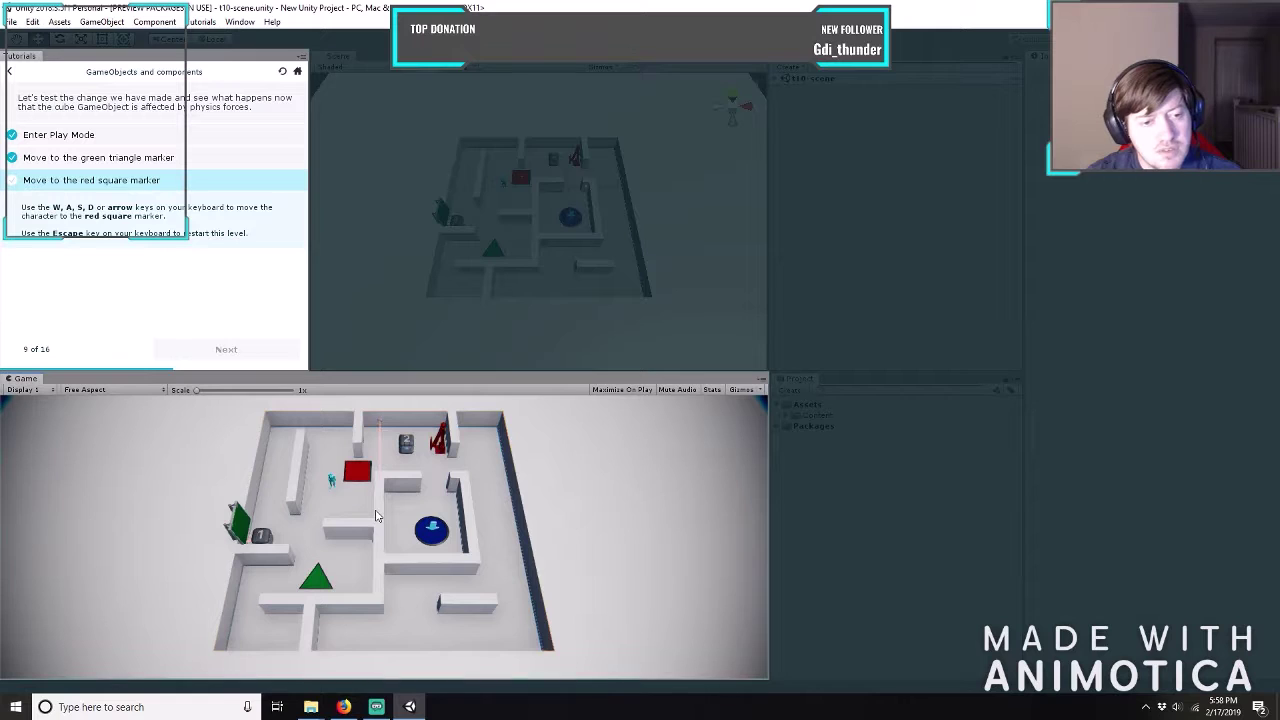
pyautogui.press('d')
pyautogui.press('a')
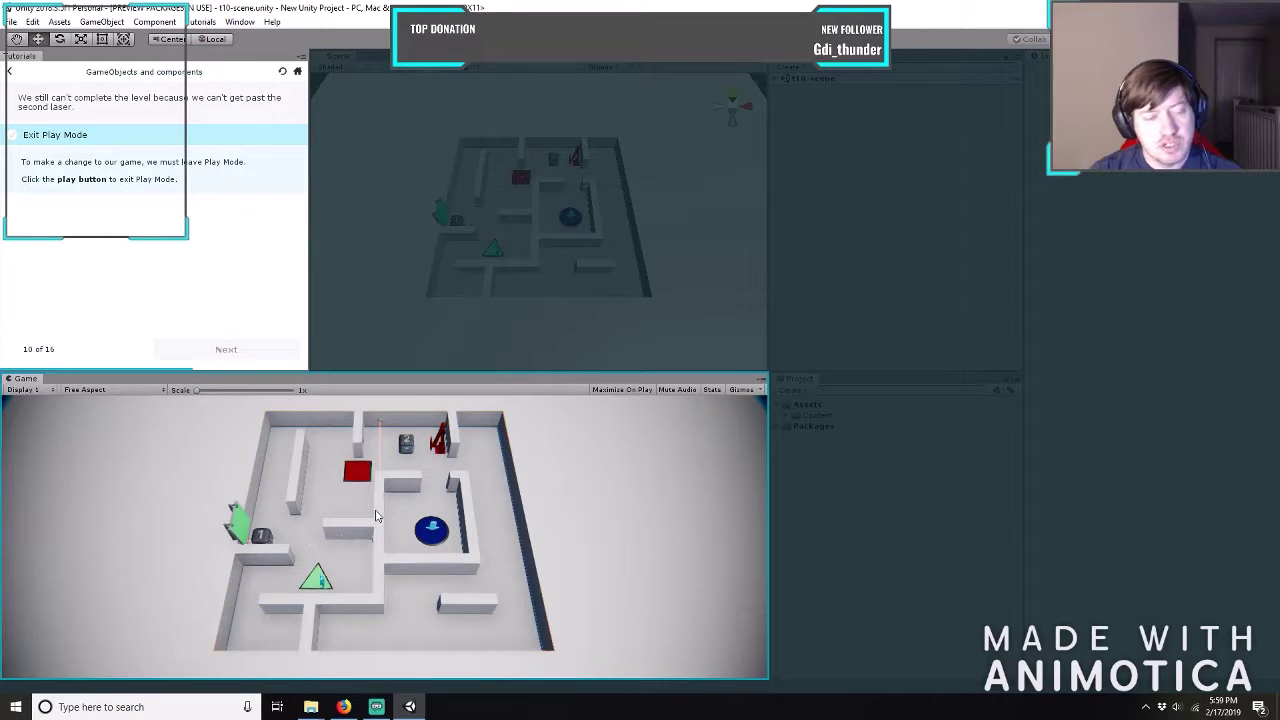
# Walk the character from the green triangle up through the first gap towards the red square and second laser.
pyautogui.press('Up')
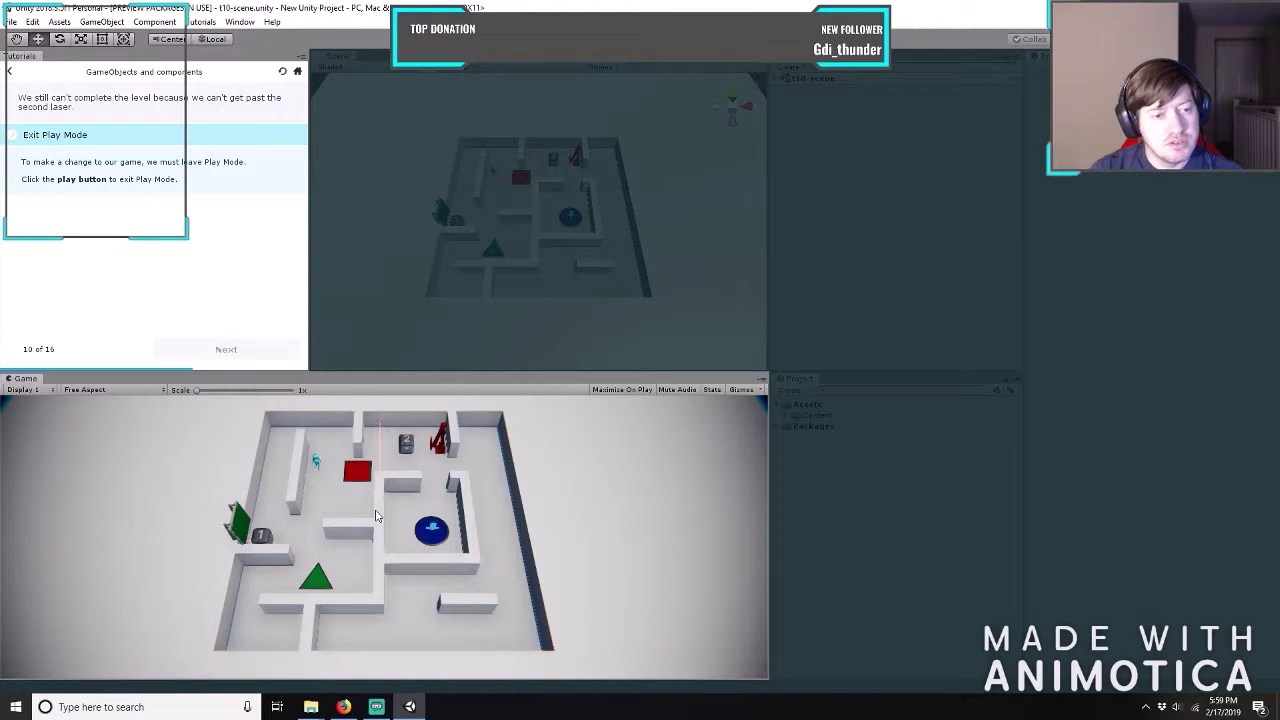
pyautogui.press('Right')
pyautogui.press('Right')
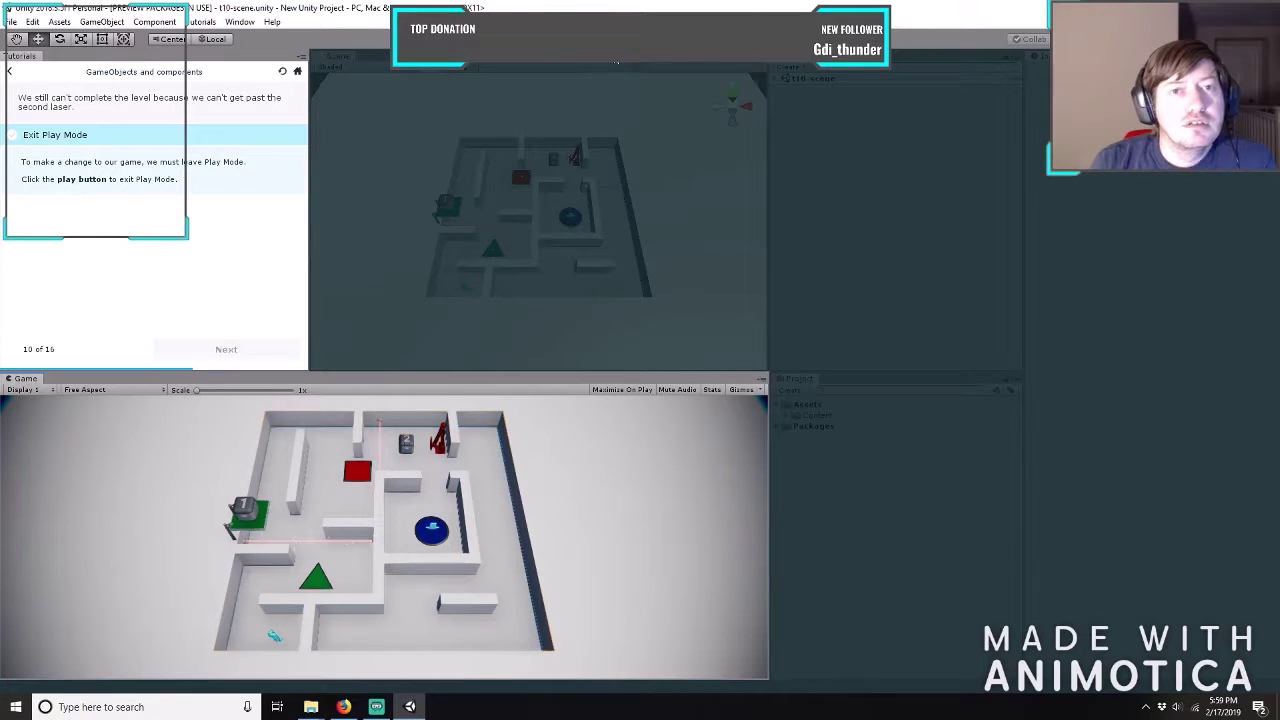
# Exit Play Mode and advance past the Hierarchy window explanation to the Box2 selection task.
pyautogui.click(628, 38)
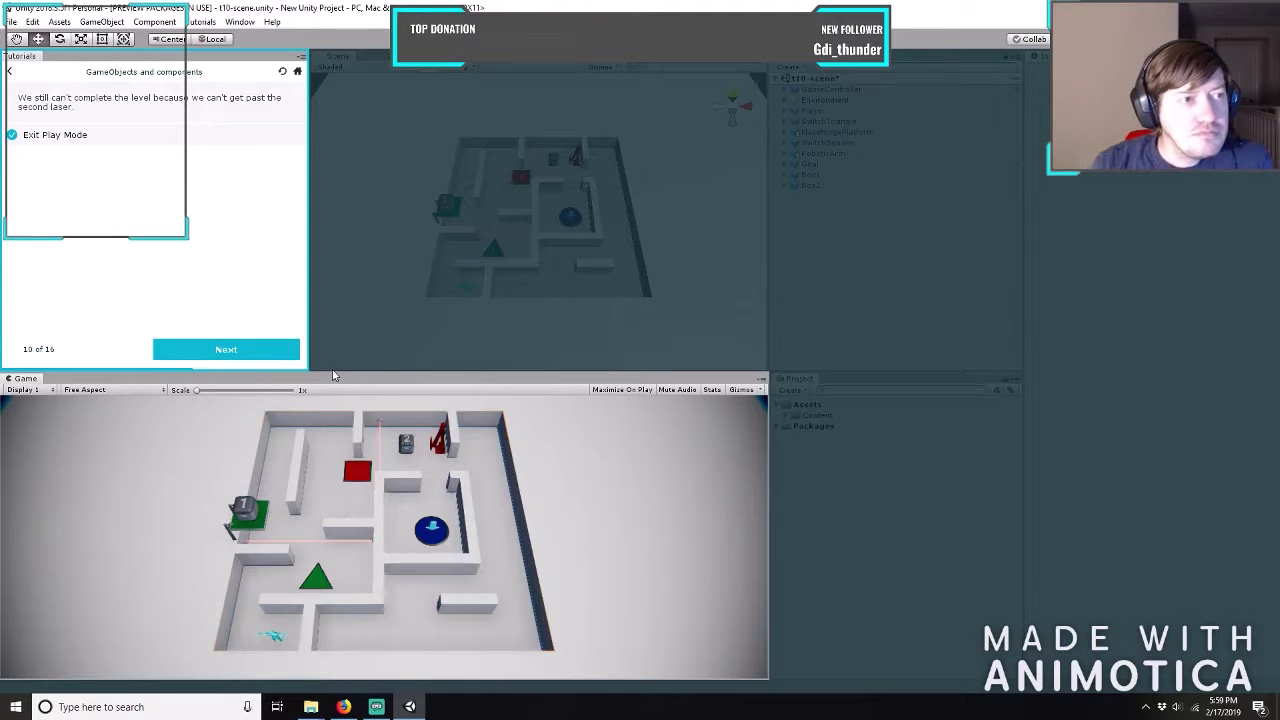
pyautogui.click(222, 350)
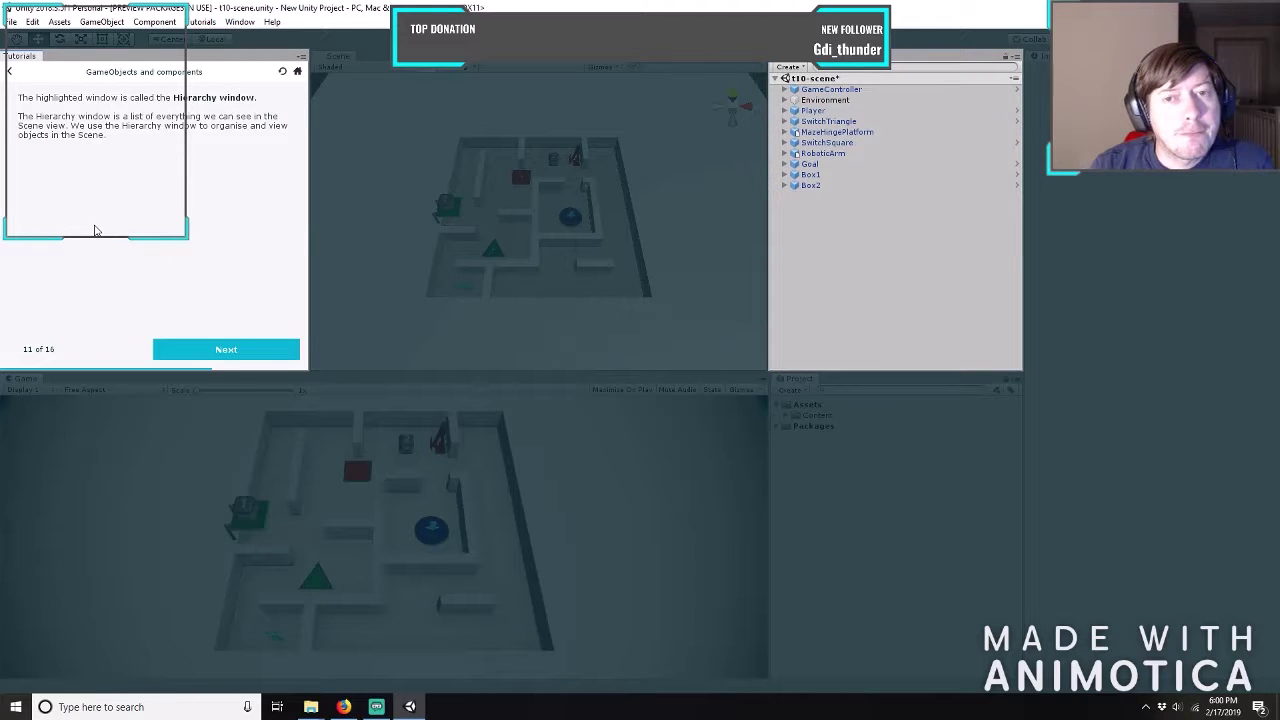
pyautogui.click(182, 345)
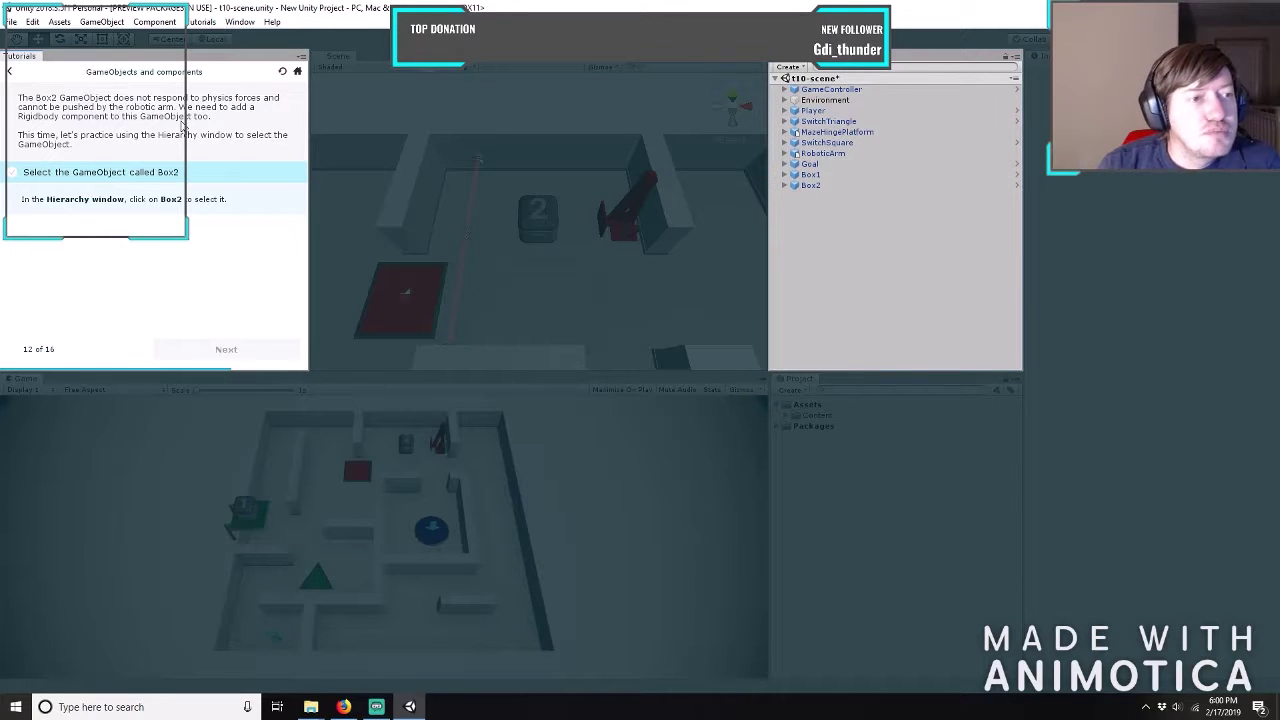
# Select the Box2 GameObject in the Hierarchy and add a Rigidbody physics component to it.
pyautogui.click(826, 186)
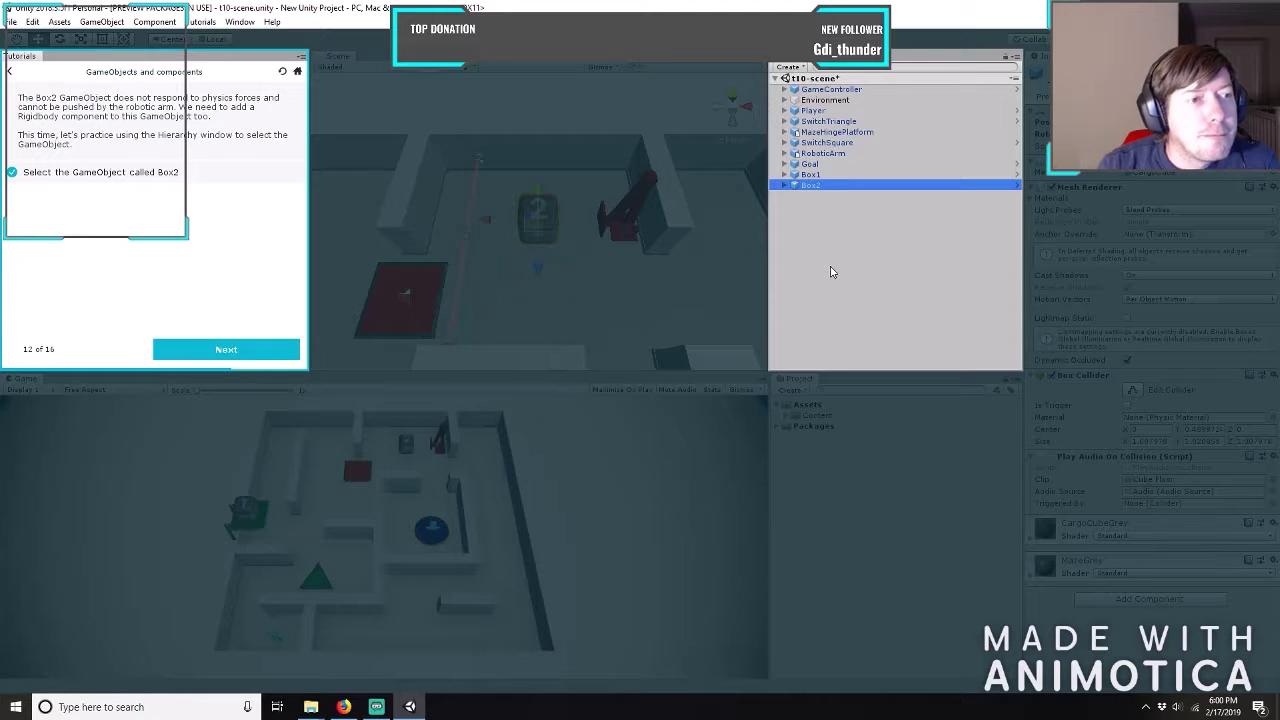
pyautogui.click(225, 352)
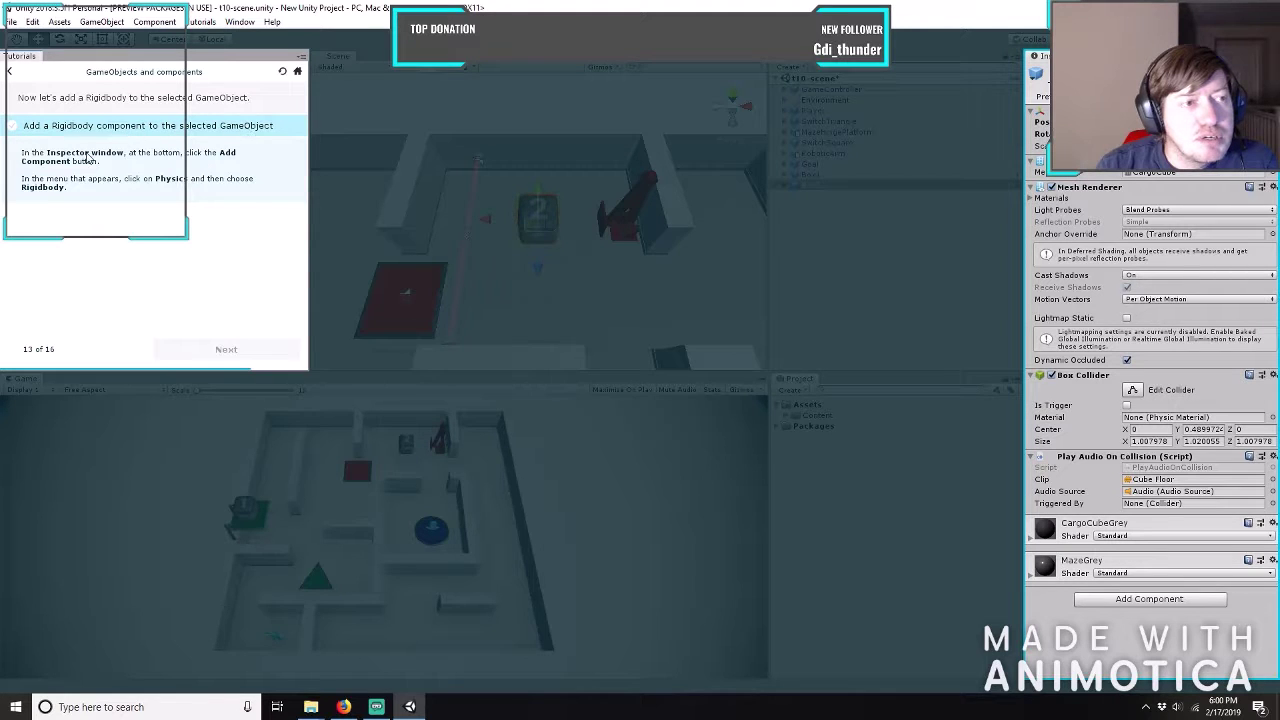
pyautogui.click(1118, 600)
pyautogui.click(1160, 573)
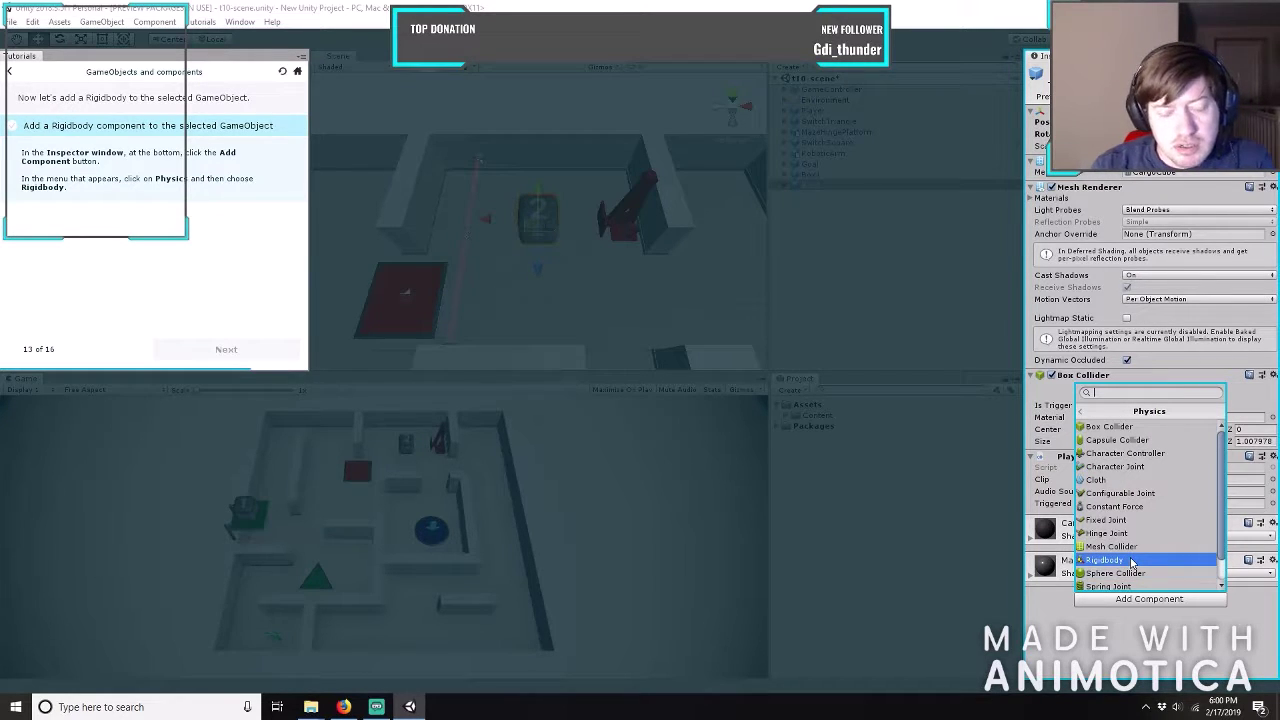
pyautogui.click(1132, 562)
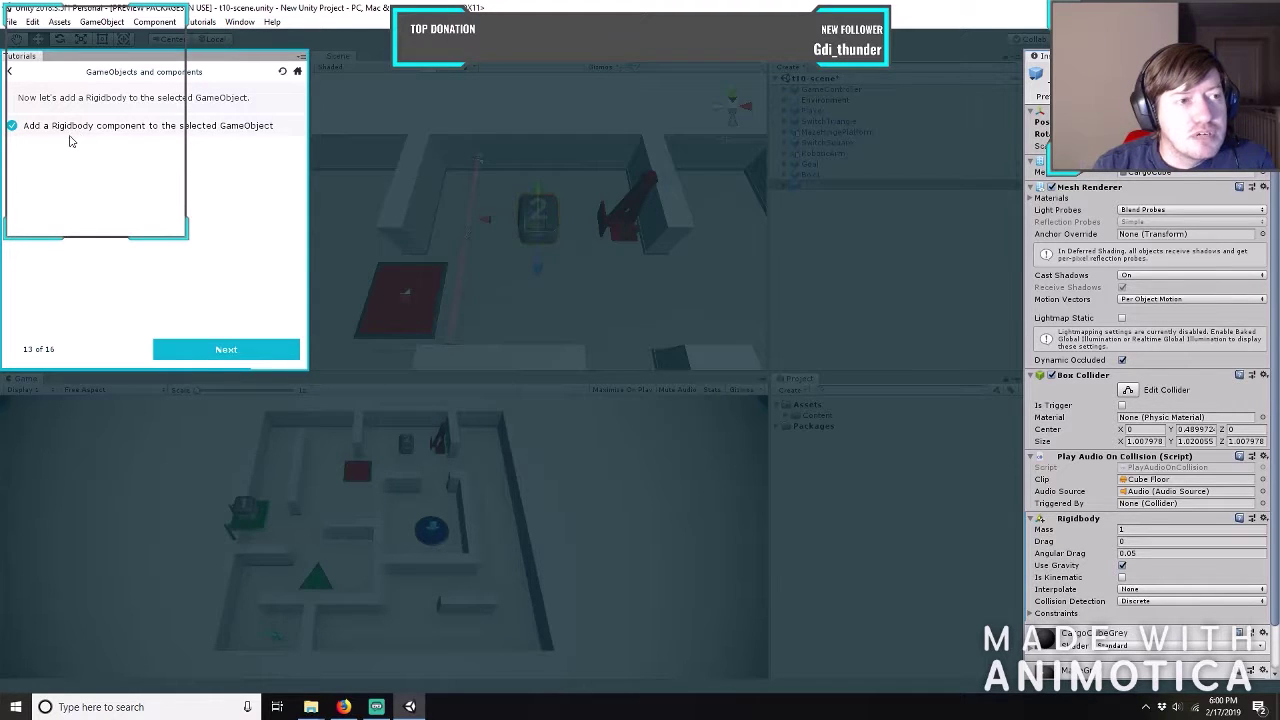
# Advance to the final testing task, enter Play Mode, restart the level and move the character over the green triangle marker.
pyautogui.click(225, 350)
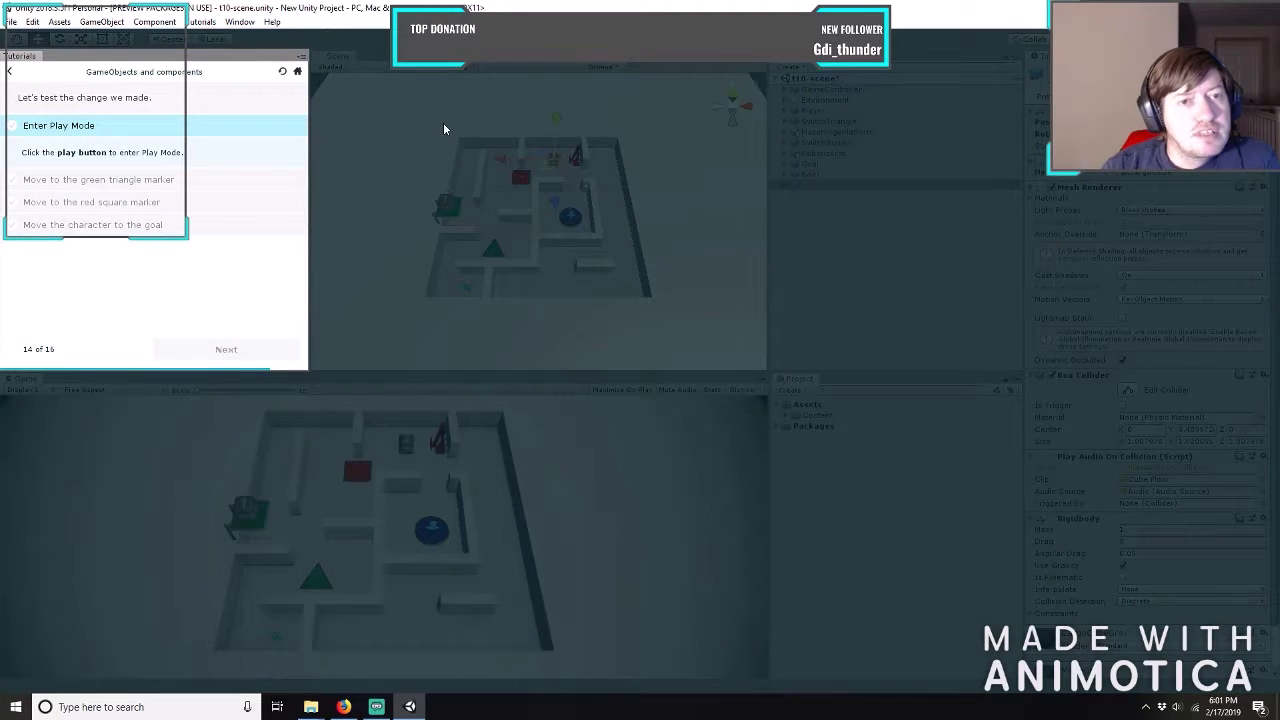
pyautogui.hotkey('ctrl', 'p')
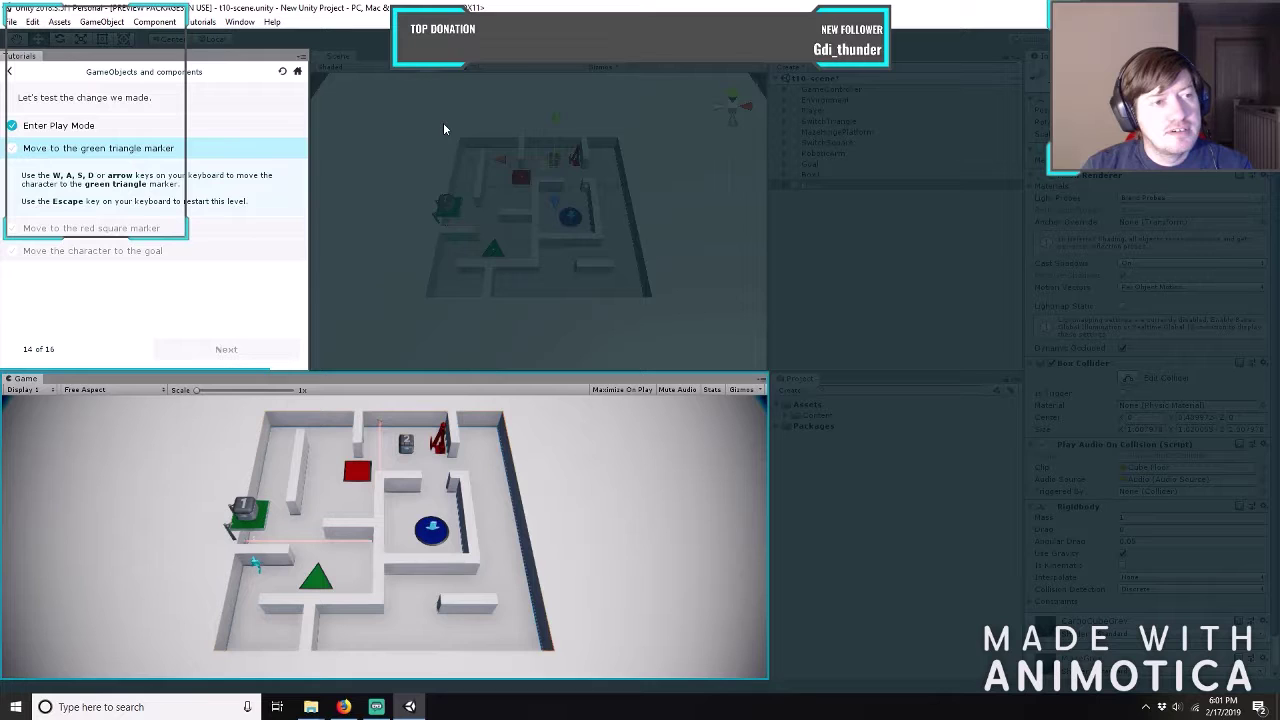
pyautogui.press('Escape')
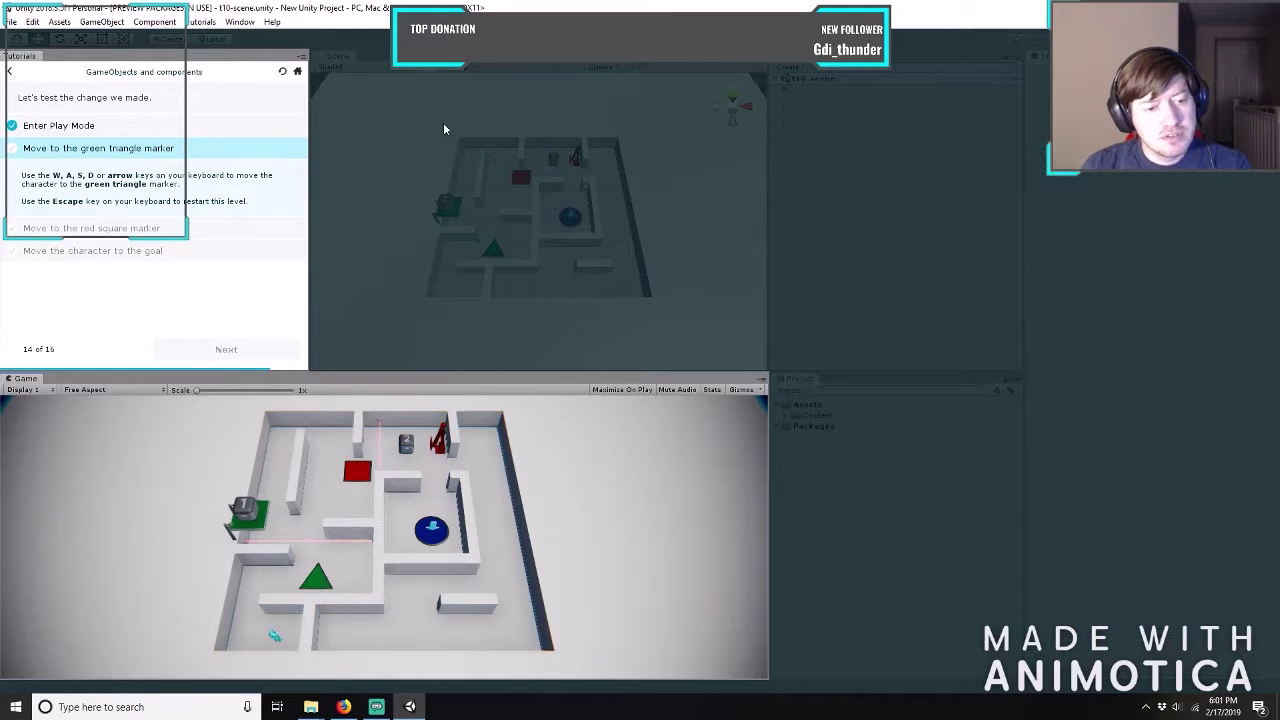
pyautogui.press('w')
pyautogui.press('d')
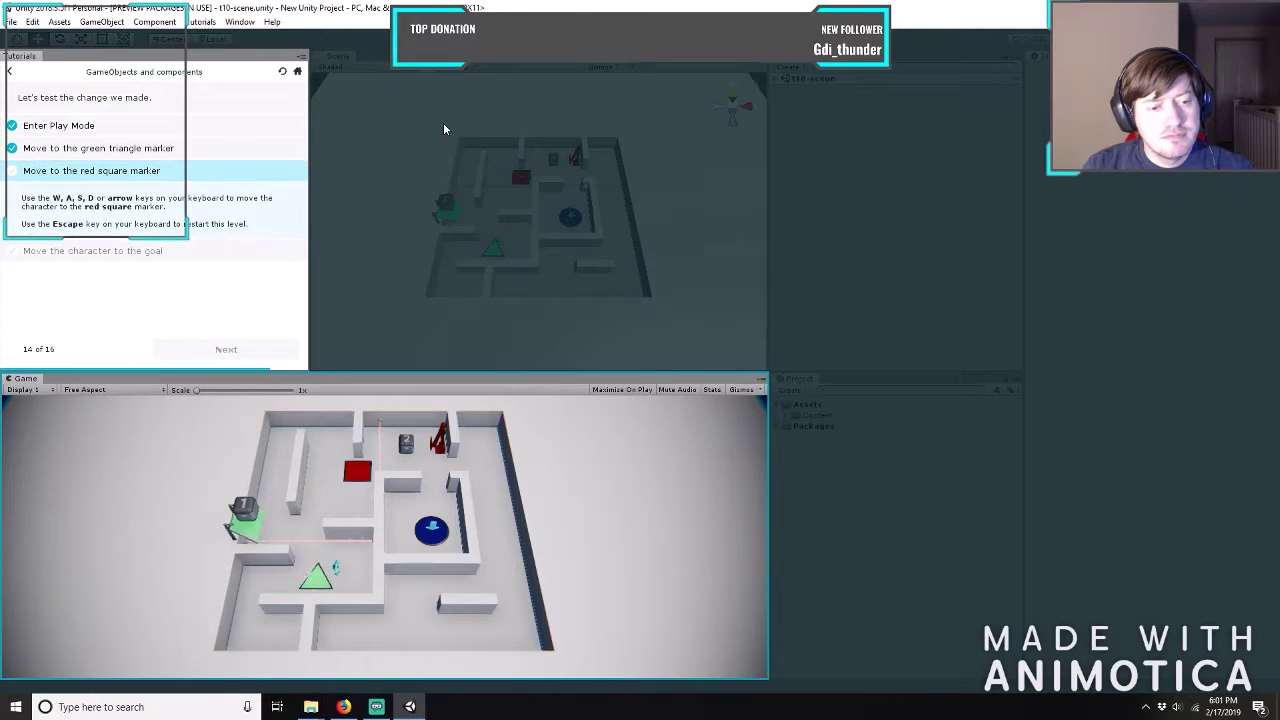
# Walk the character from the green triangle up through the gap onto the red square marker.
pyautogui.press('s')
pyautogui.press('w')
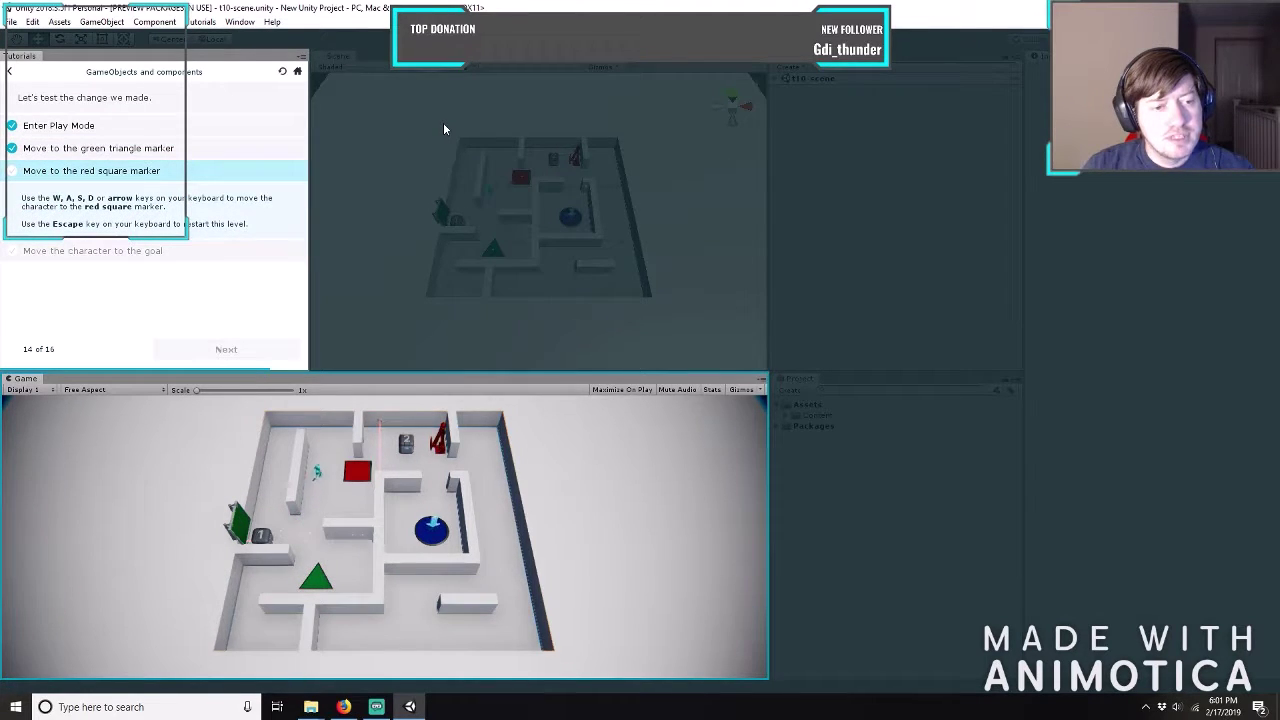
pyautogui.press('d')
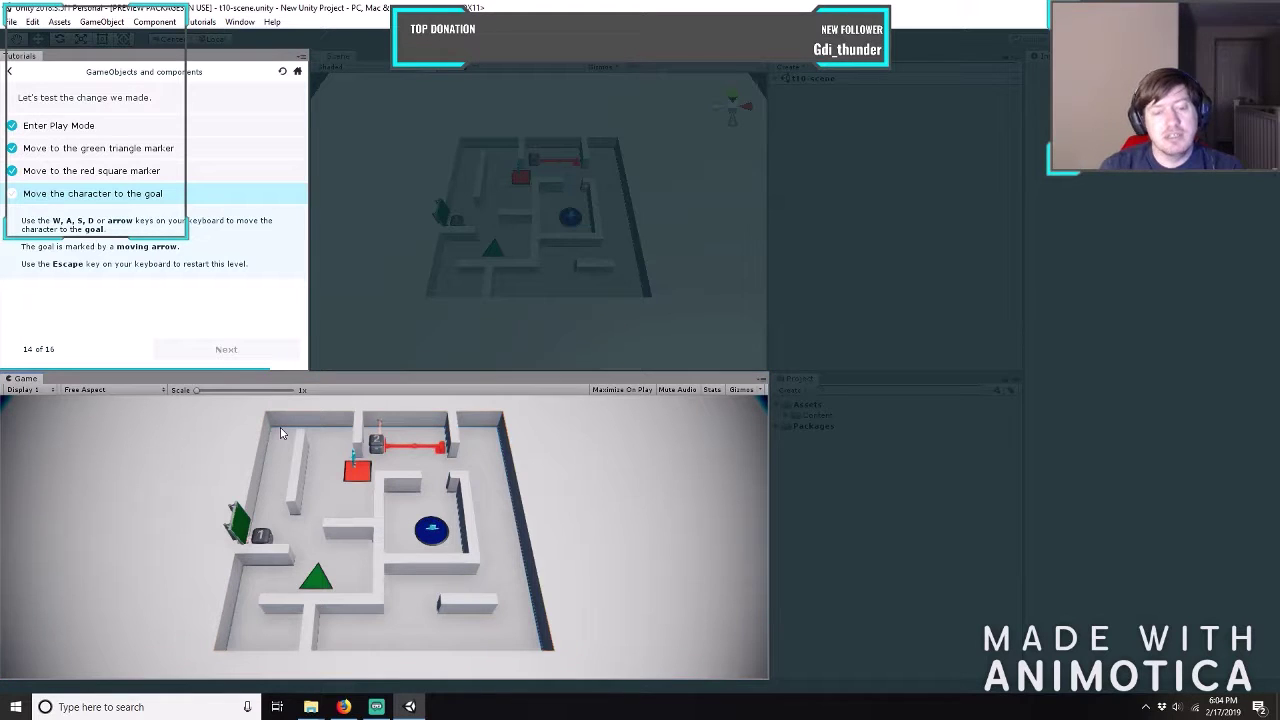
# Walk the character back and forth across the red square marker to examine how it drives the red pusher and Box2.
pyautogui.press('d')
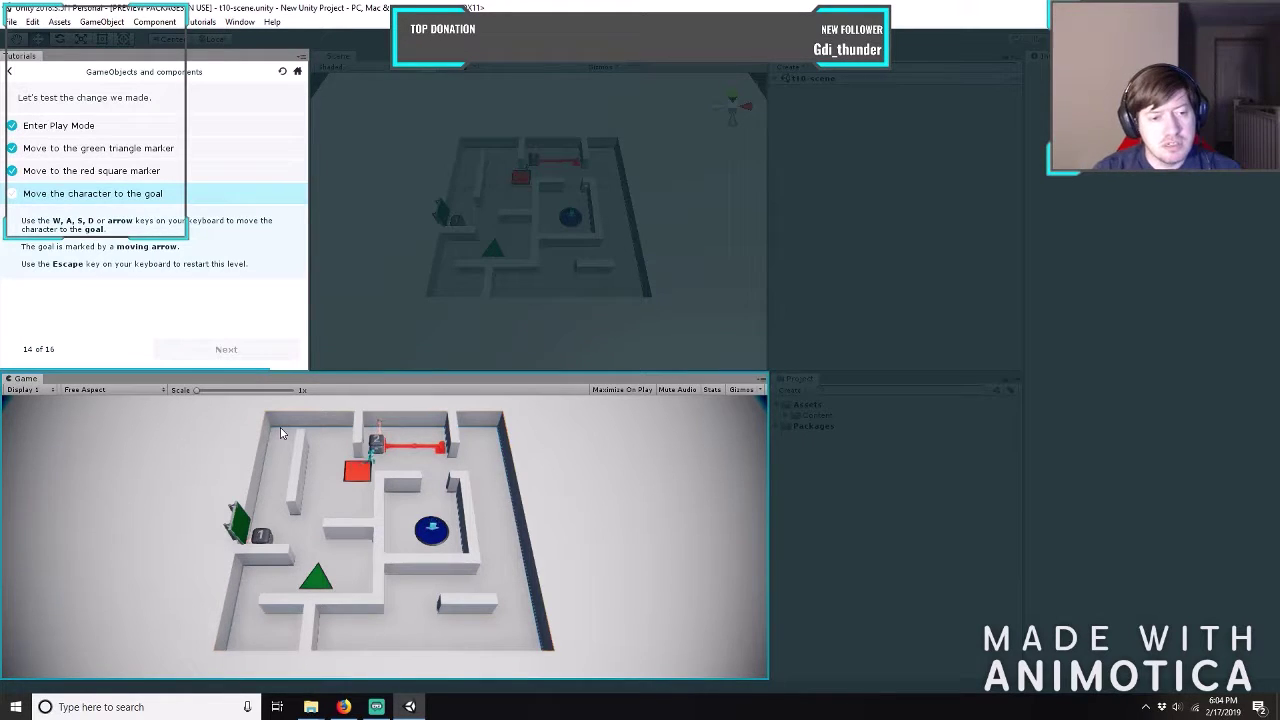
pyautogui.press('a')
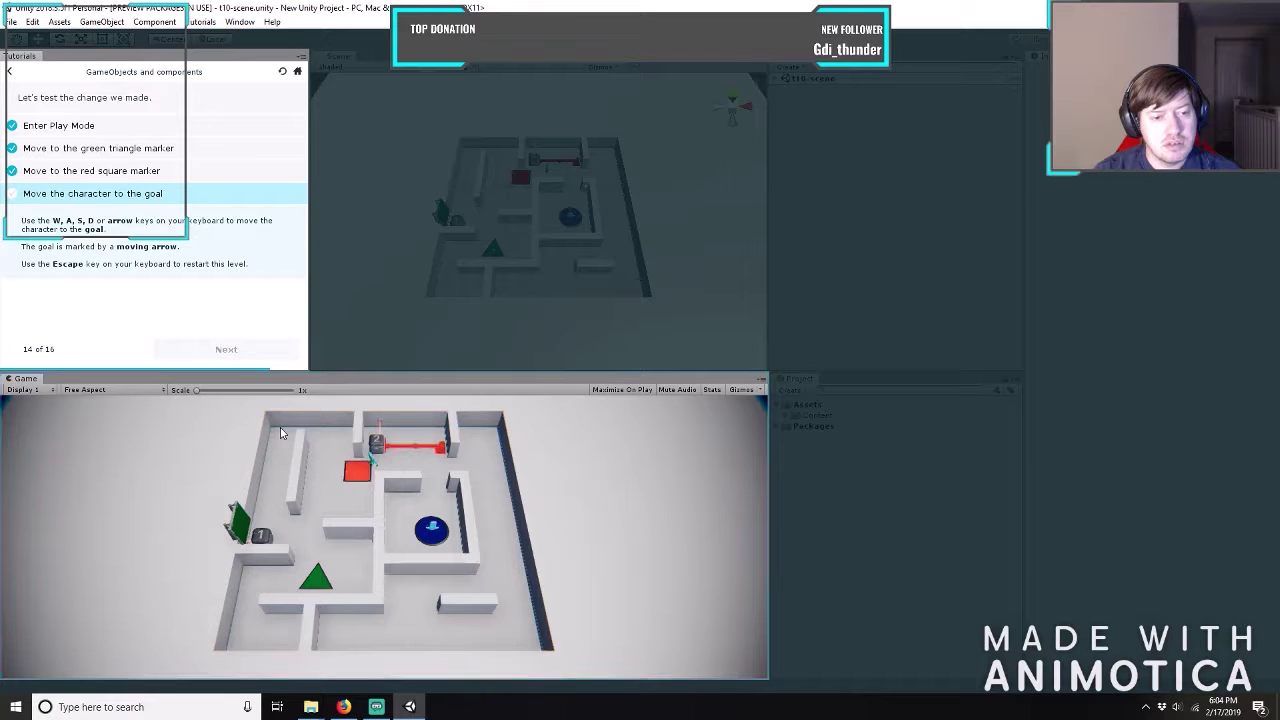
pyautogui.press('a')
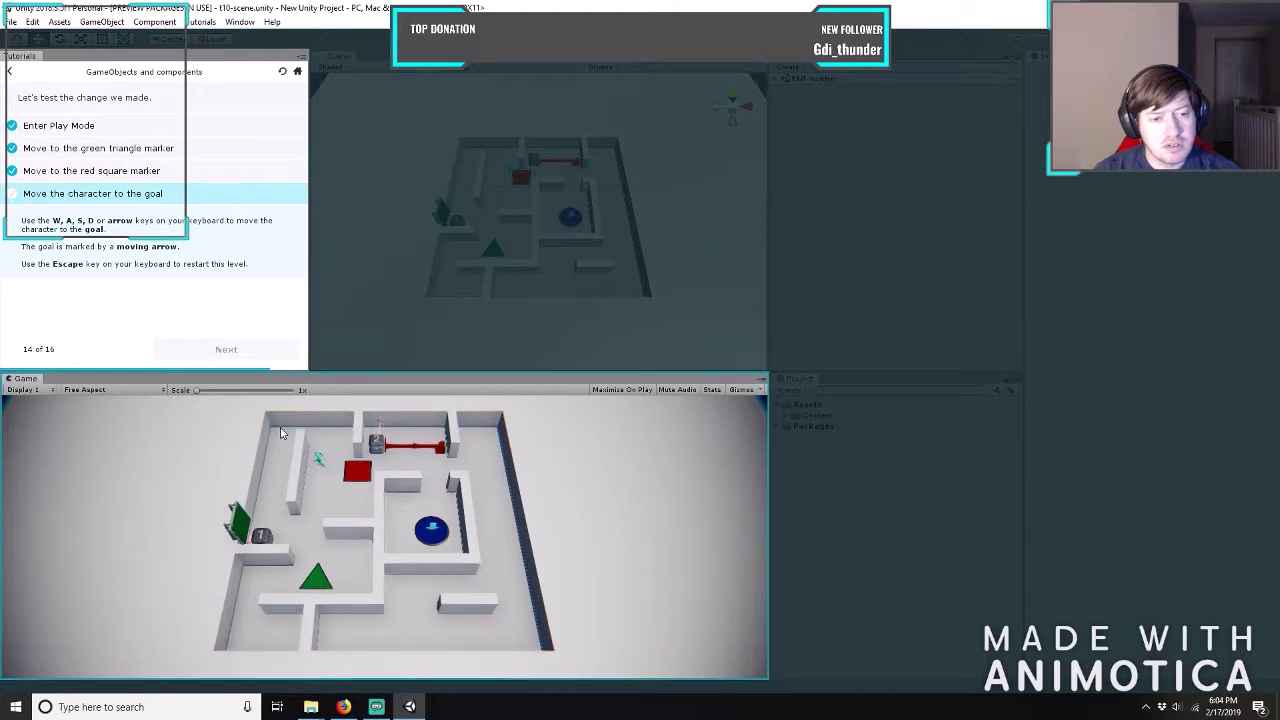
pyautogui.press('d')
pyautogui.press('a')
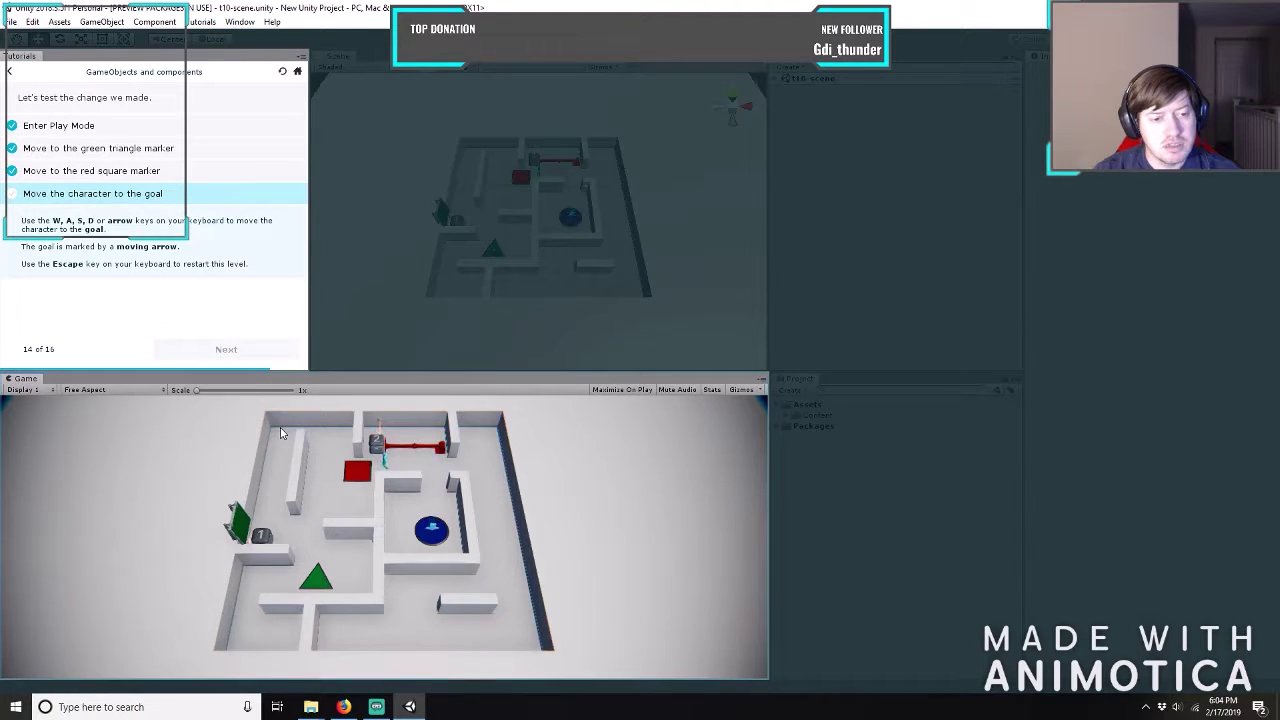
pyautogui.press('d')
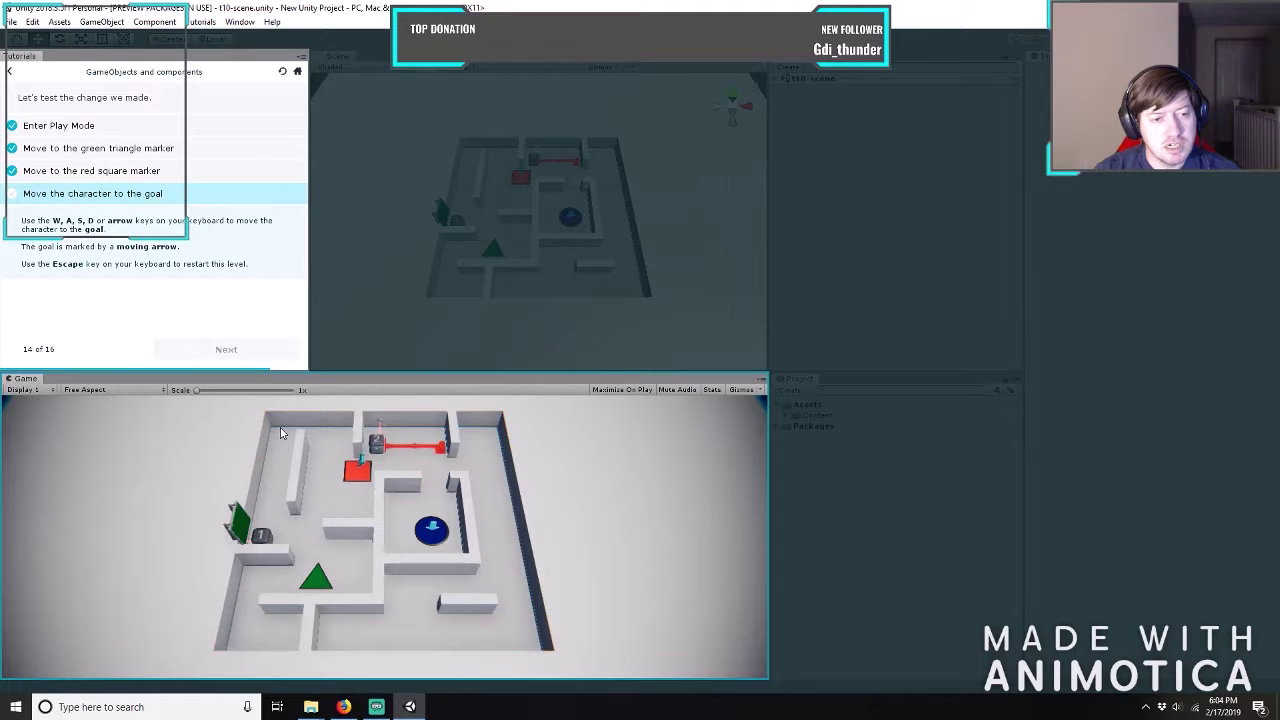
pyautogui.press('a')
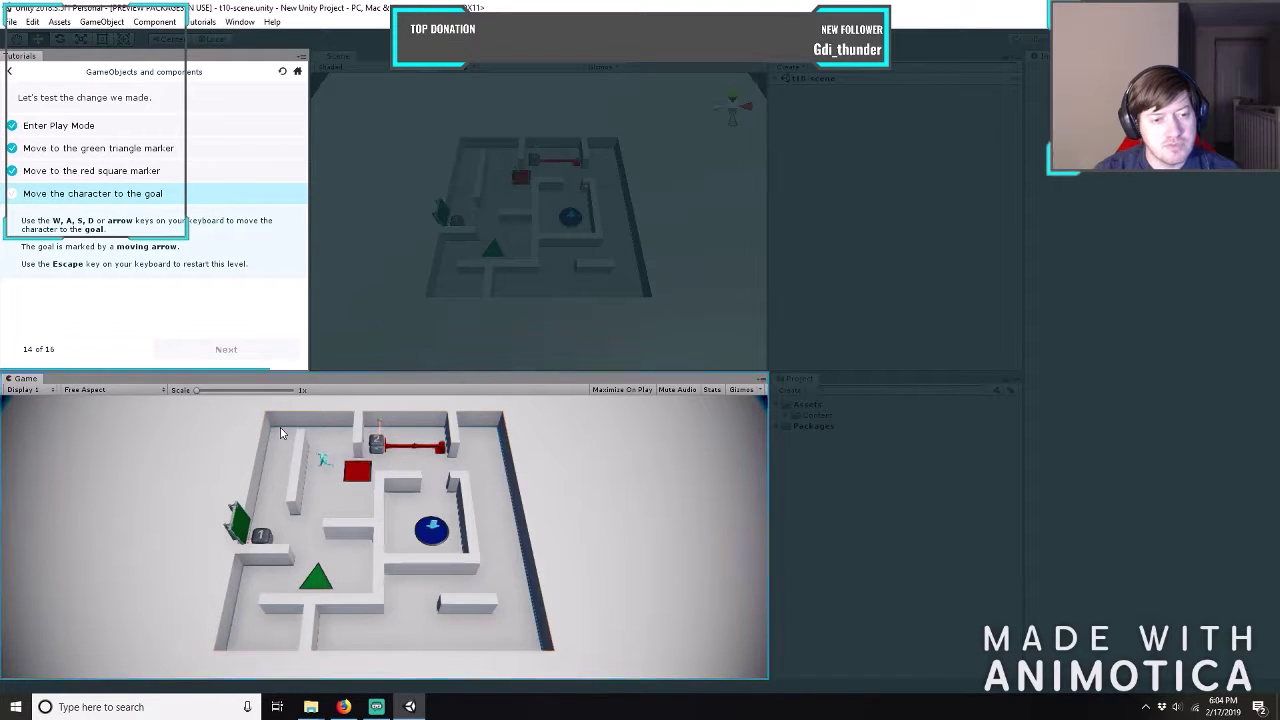
pyautogui.press('d')
pyautogui.press('a')
pyautogui.press('d')
pyautogui.press('a')
pyautogui.press('d')
pyautogui.press('a')
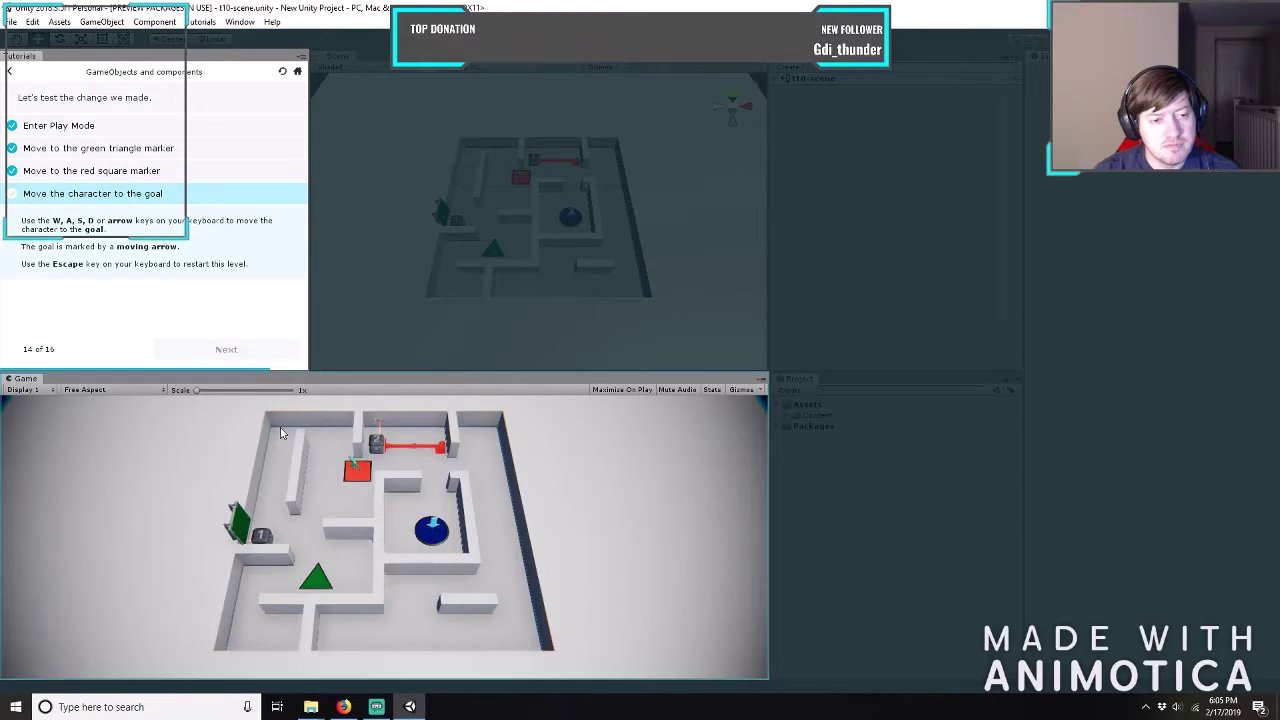
pyautogui.press('d')
pyautogui.press('a')
pyautogui.press('d')
pyautogui.press('a')
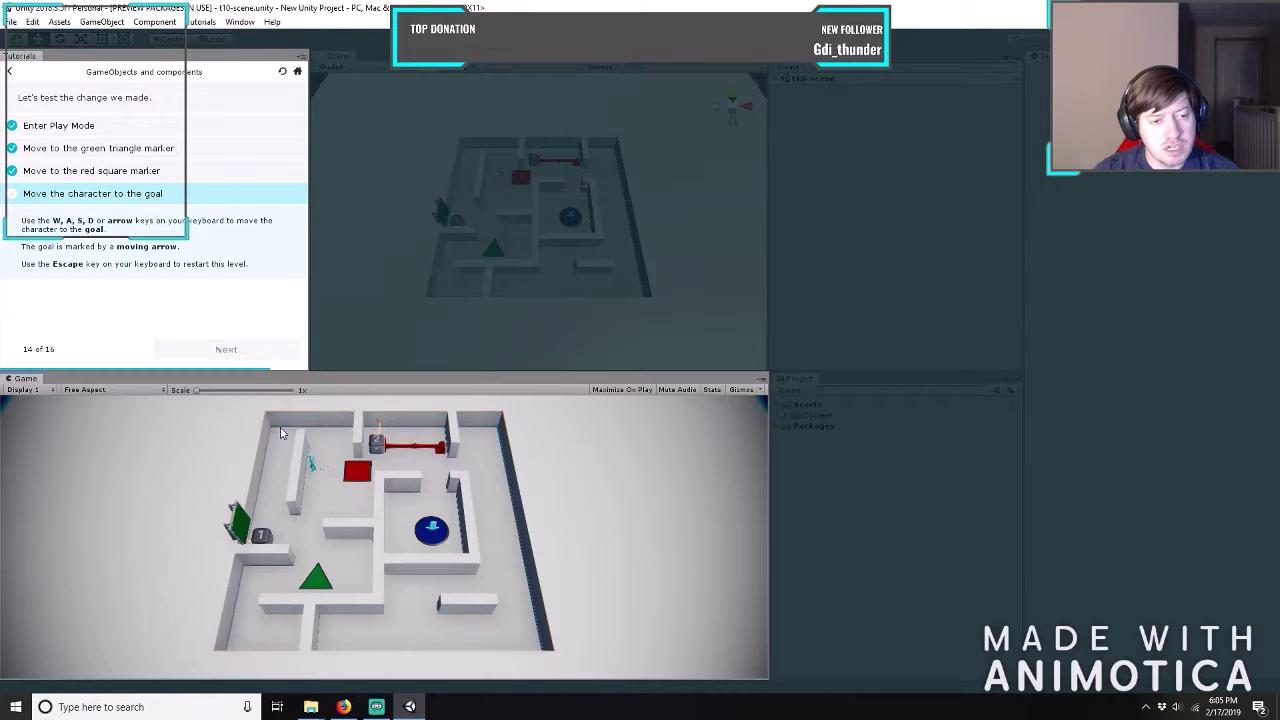
pyautogui.press('d')
pyautogui.press('a')
pyautogui.press('d')
pyautogui.press('a')
pyautogui.press('a')
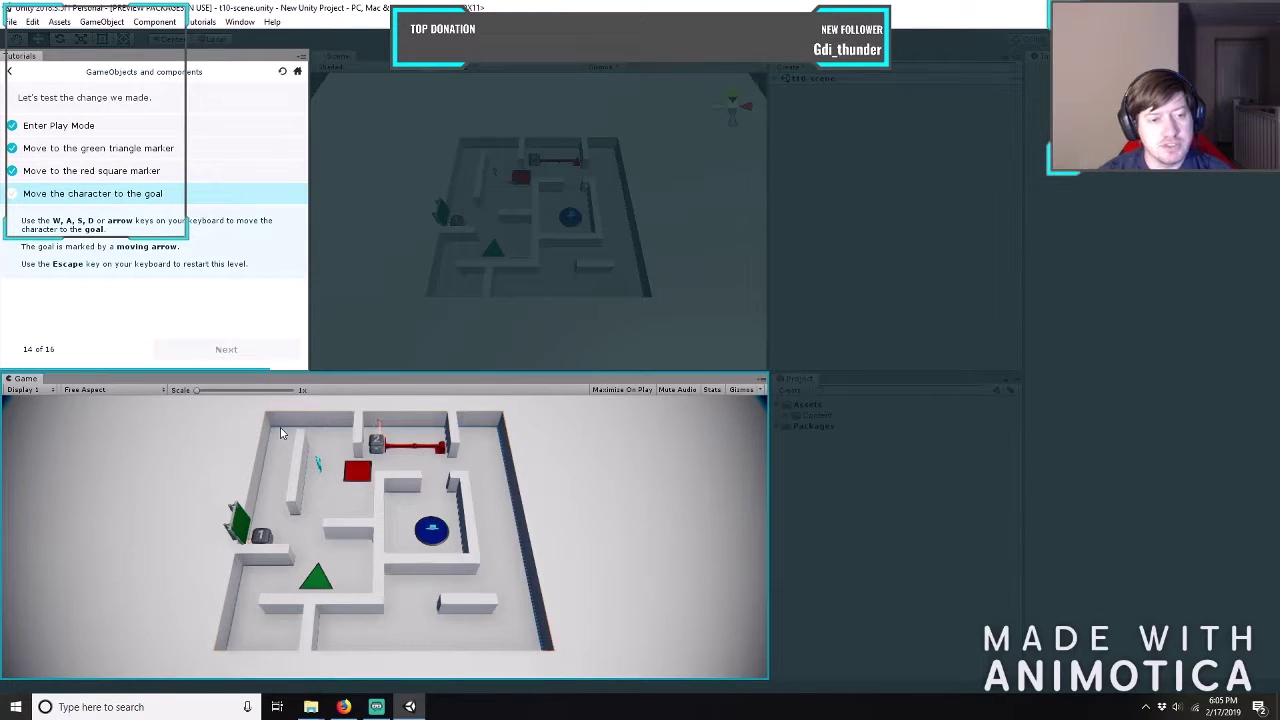
pyautogui.press('d')
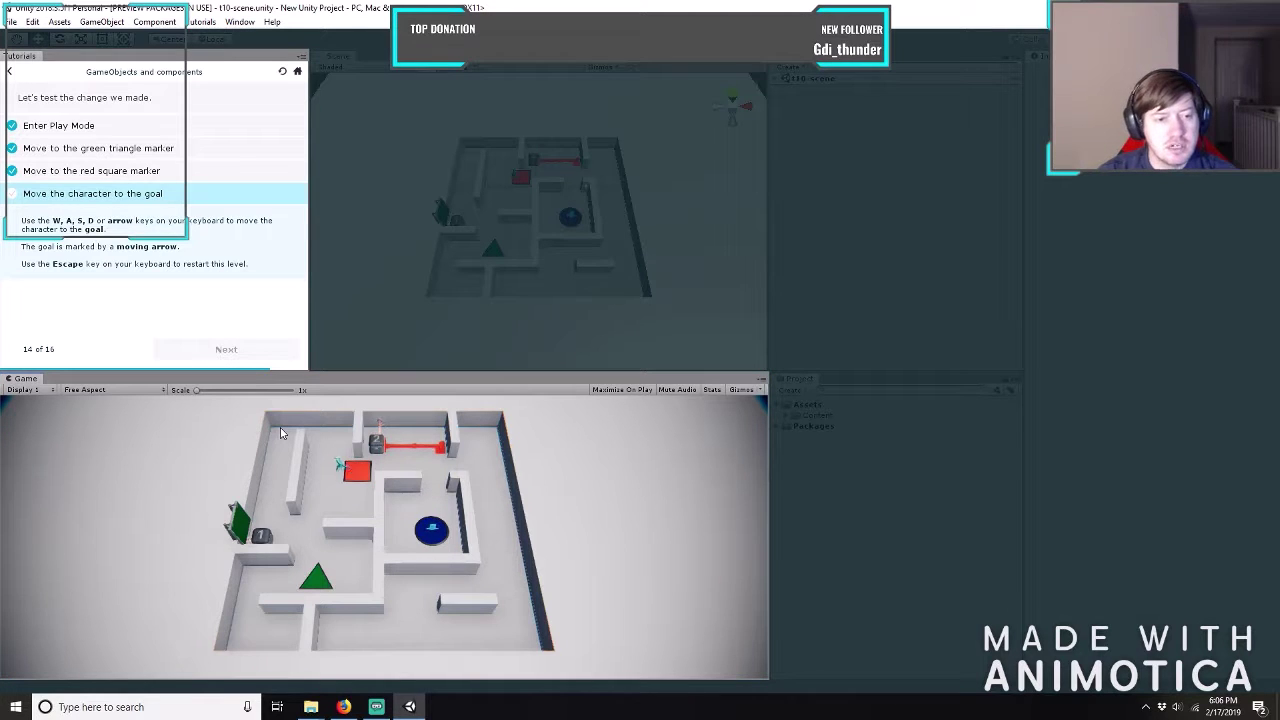
# Return the character to the lower room and pace across the green triangle to examine how it triggers the green platform.
pyautogui.press('a')
pyautogui.press('s')
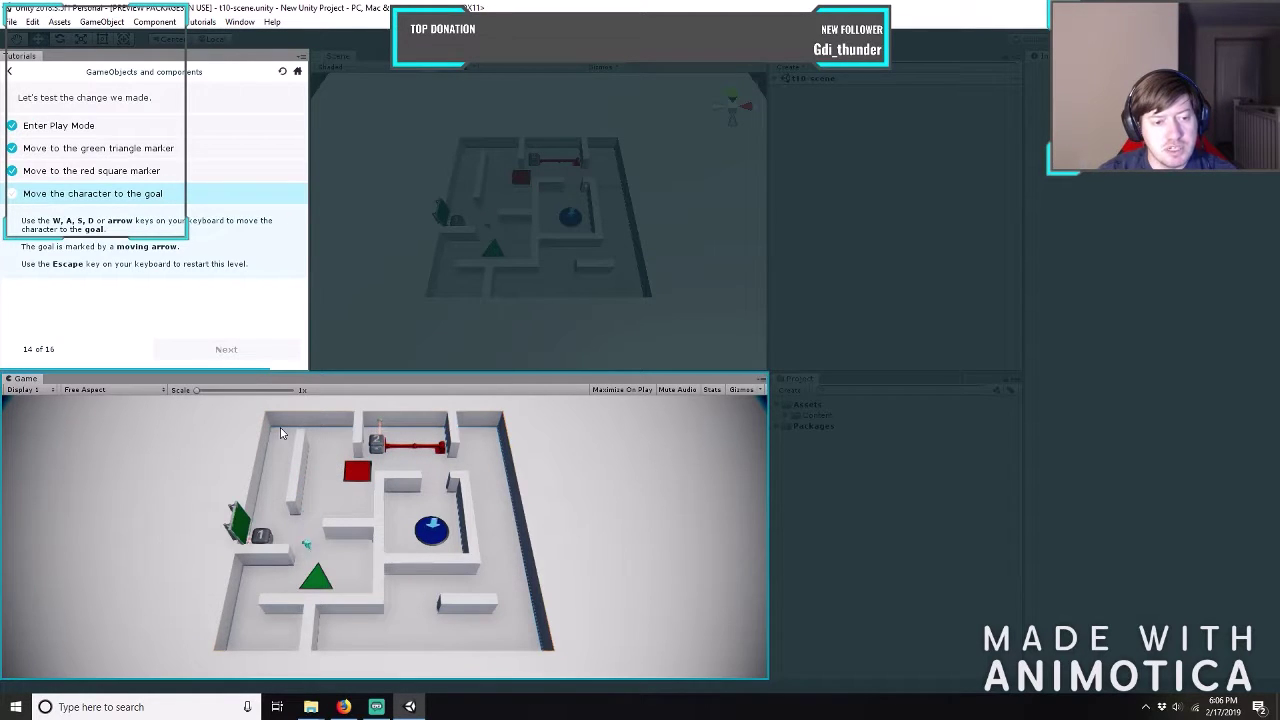
pyautogui.press('s')
pyautogui.press('d')
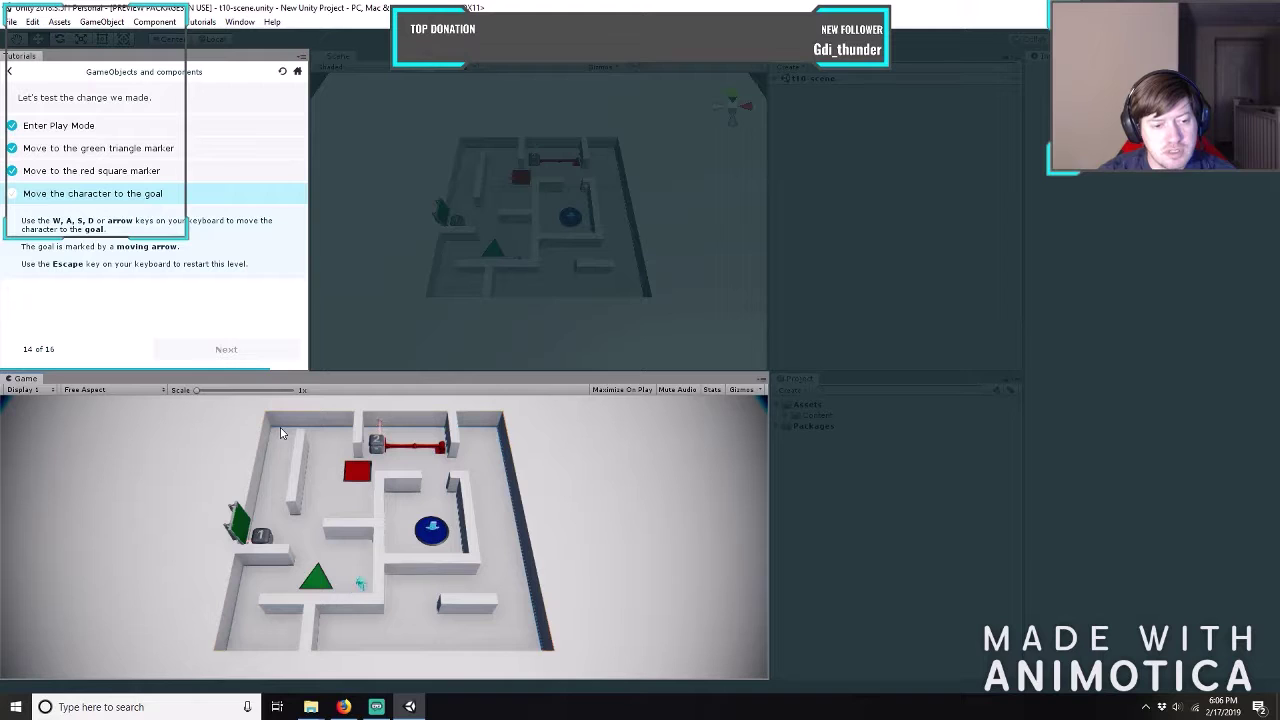
pyautogui.press('a')
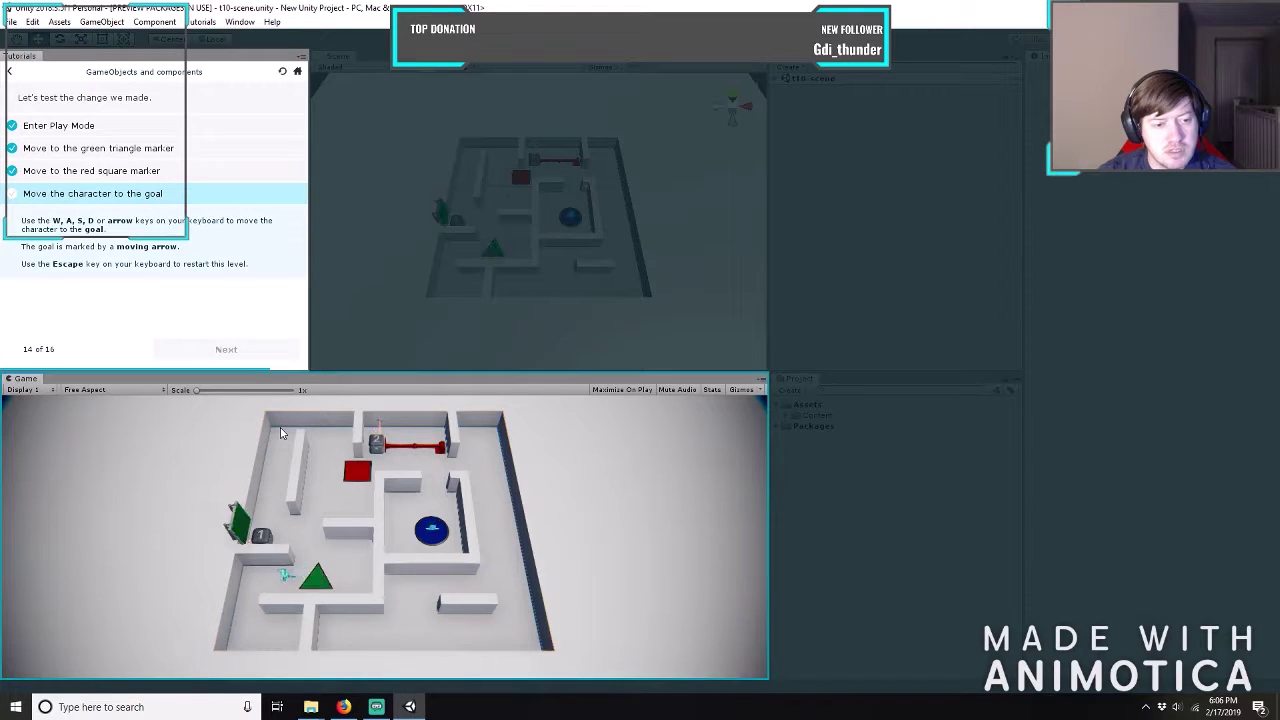
pyautogui.press('d')
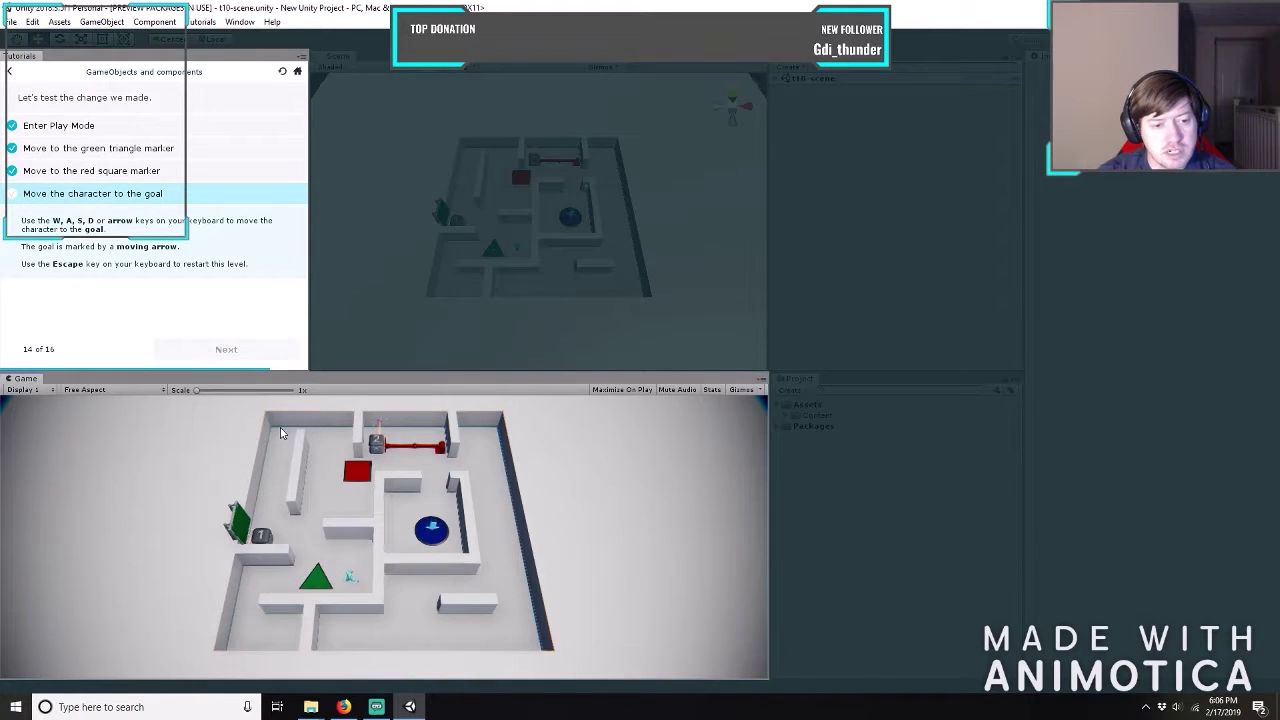
pyautogui.press('d')
pyautogui.press('a')
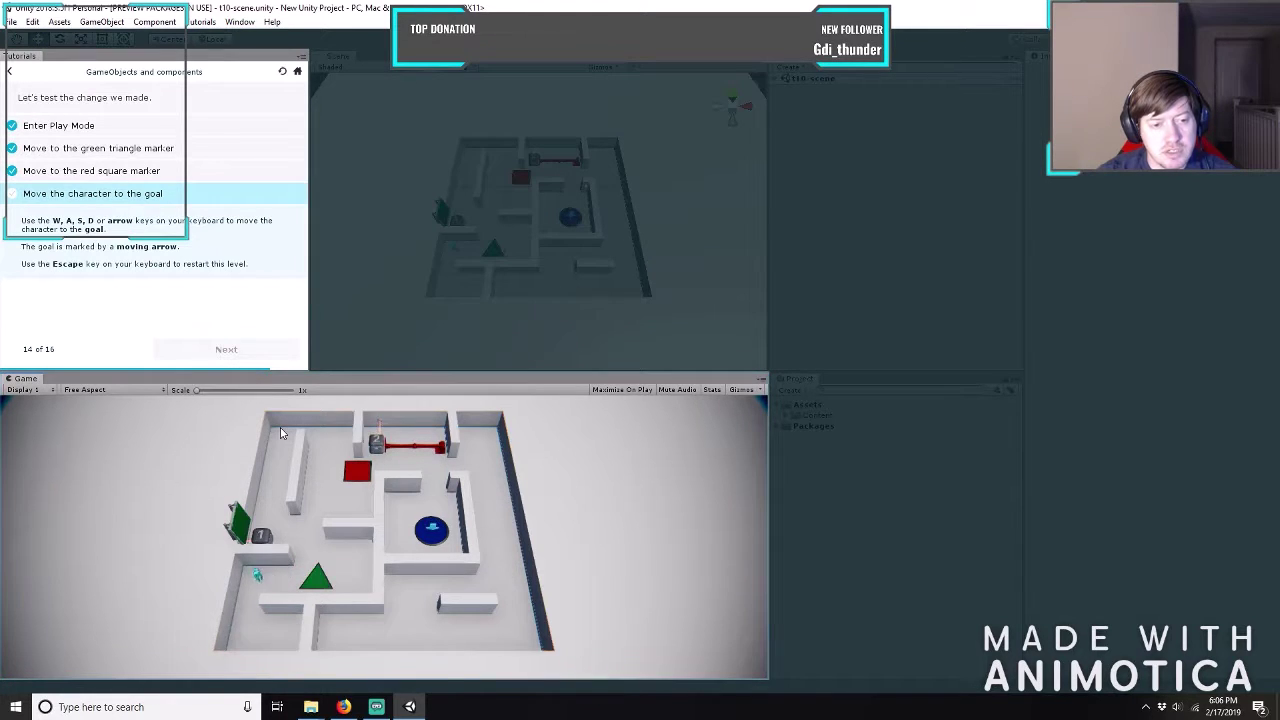
pyautogui.press('d')
pyautogui.press('a')
pyautogui.press('a')
pyautogui.press('d')
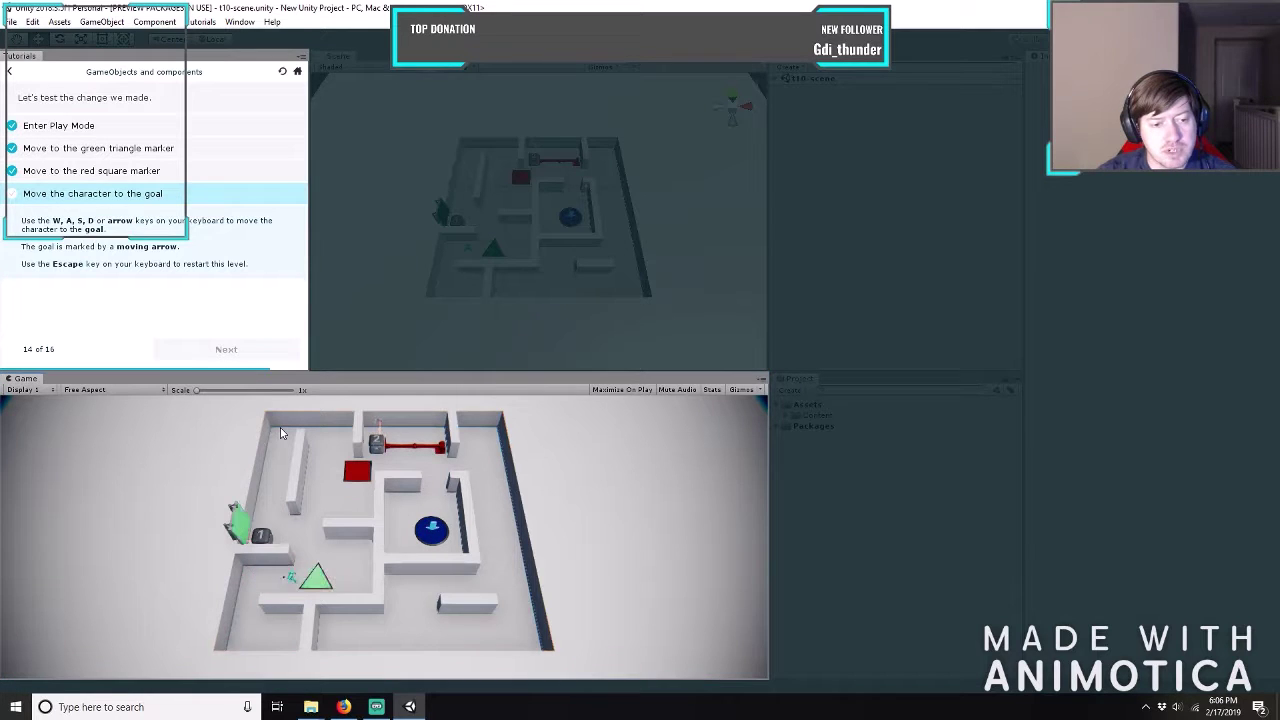
pyautogui.press('d')
pyautogui.press('a')
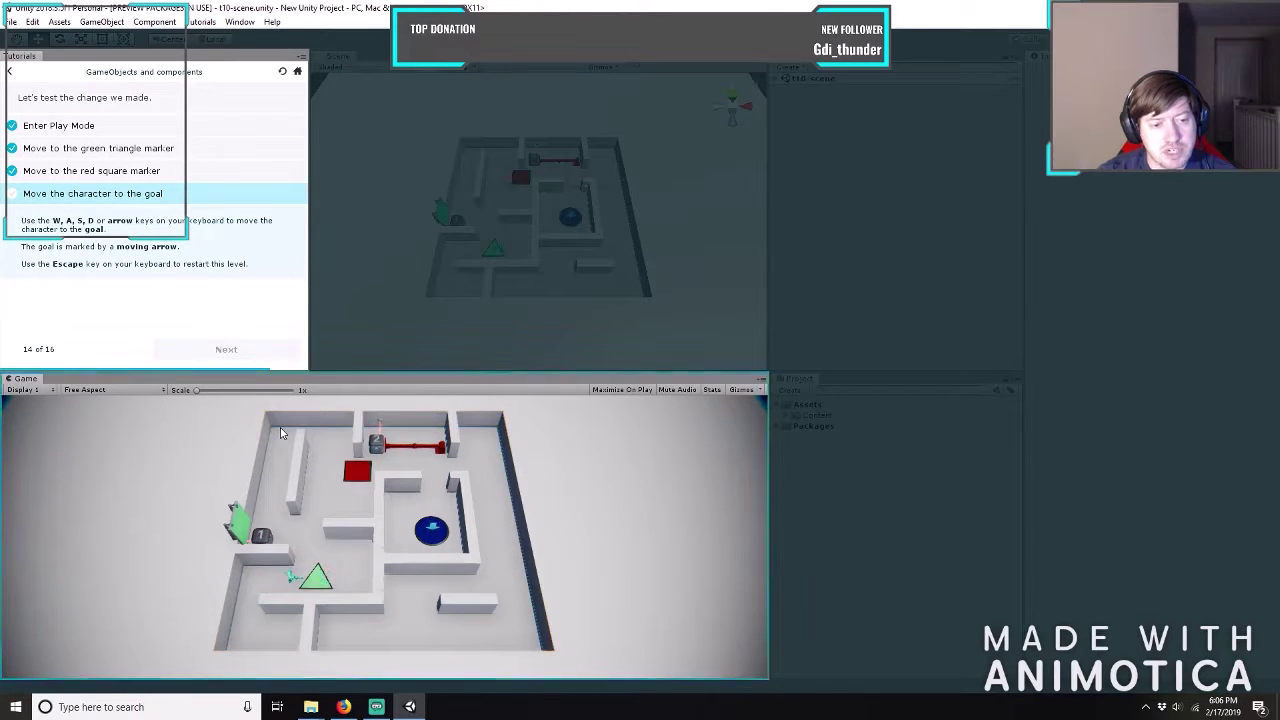
pyautogui.press('d')
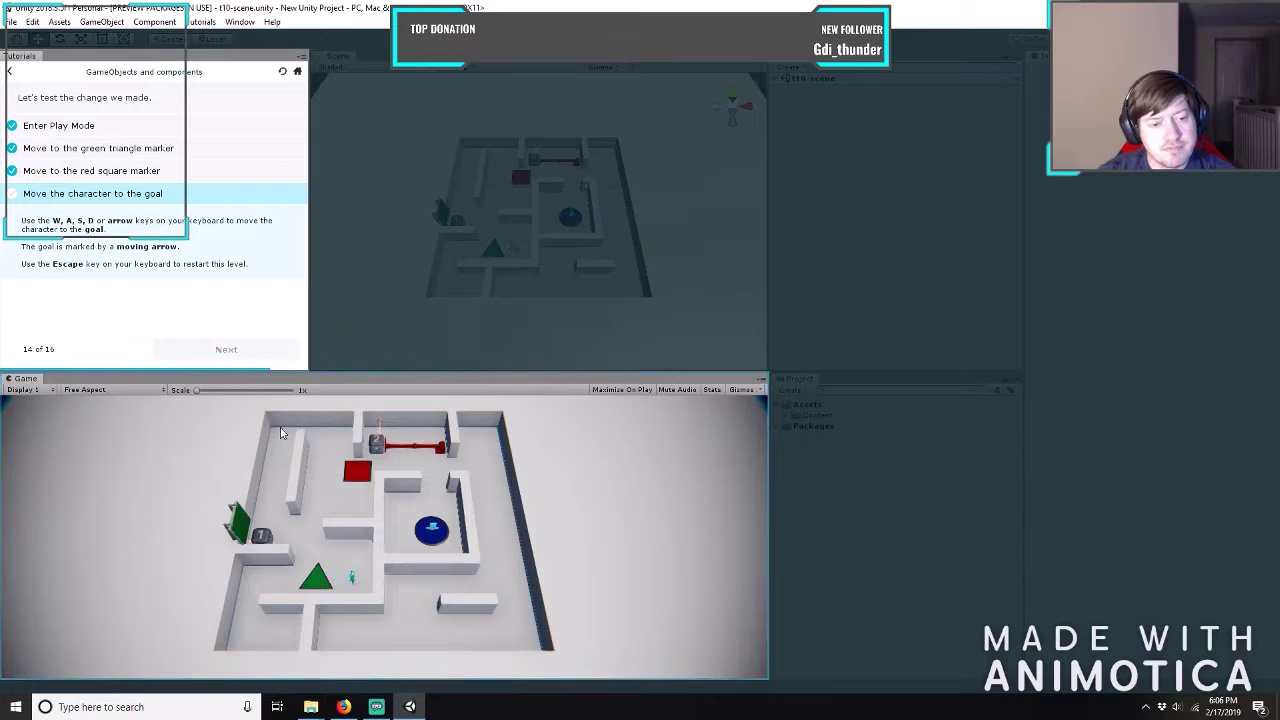
# Walk the character back up past the red square and through the second gap to the extended red pusher.
pyautogui.press('w')
pyautogui.press('a')
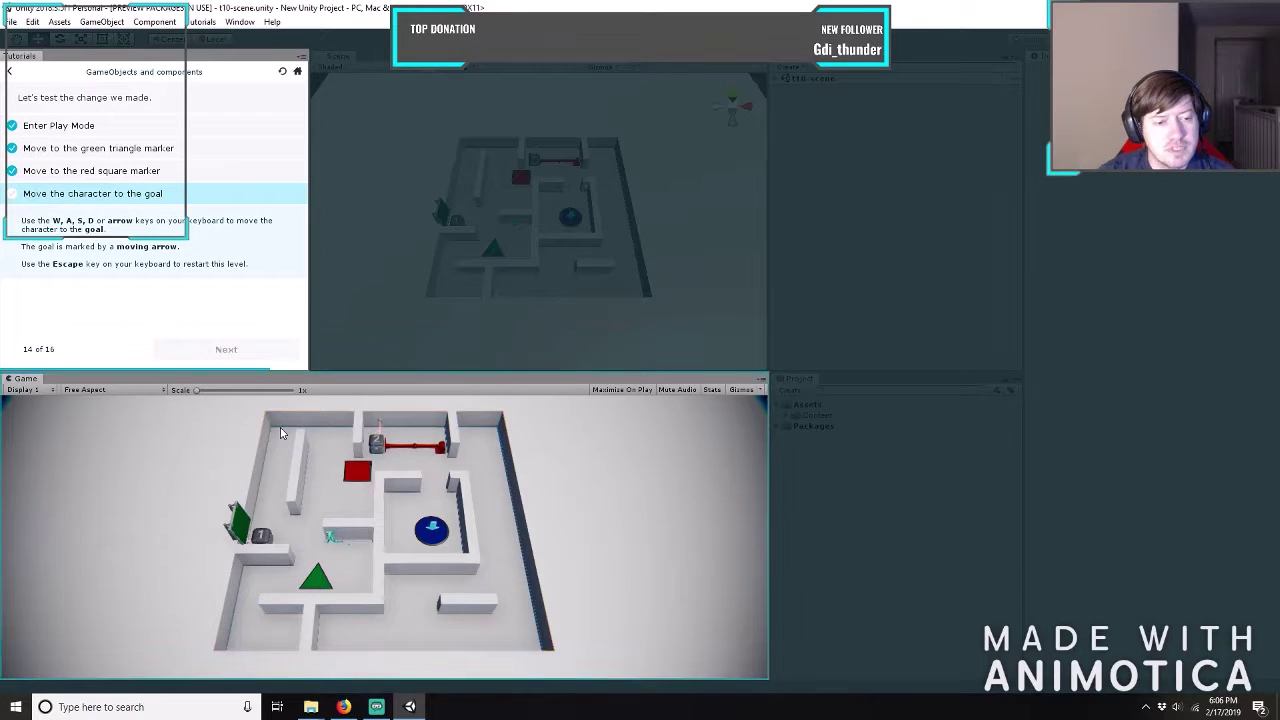
pyautogui.press('w')
pyautogui.press('w')
pyautogui.press('d')
pyautogui.press('d')
pyautogui.press('w')
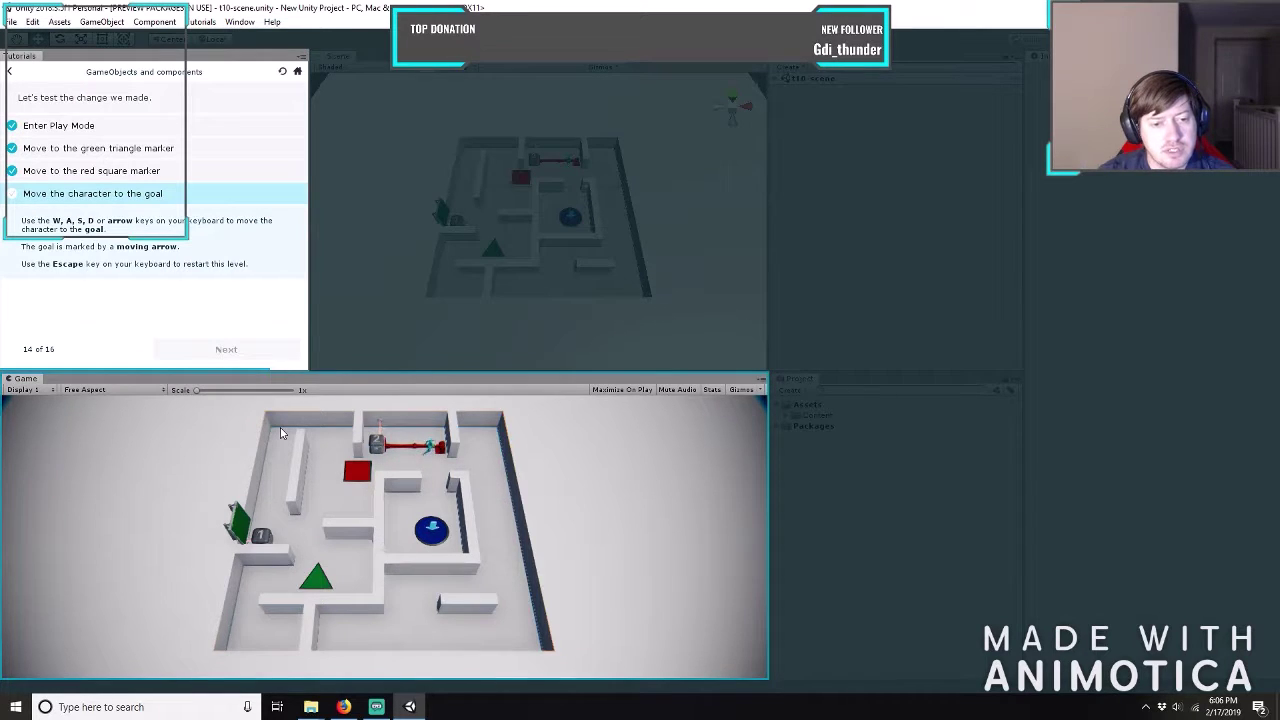
pyautogui.press('d')
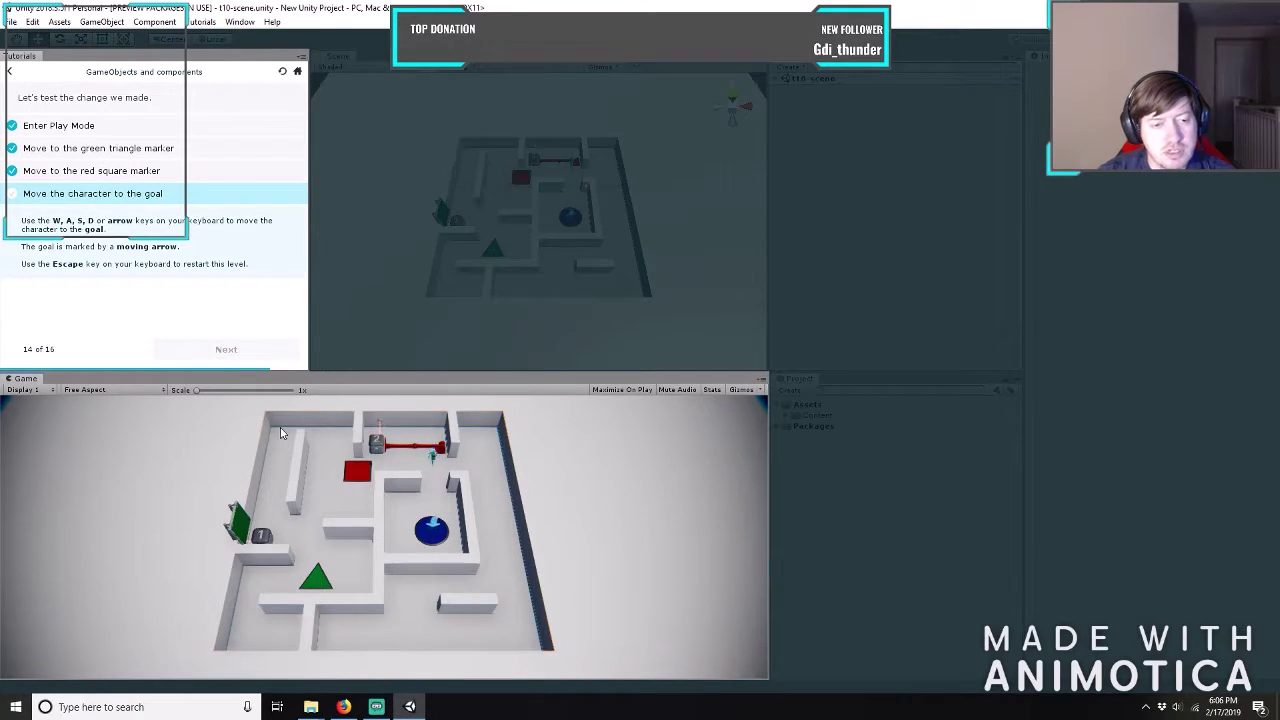
pyautogui.press('a')
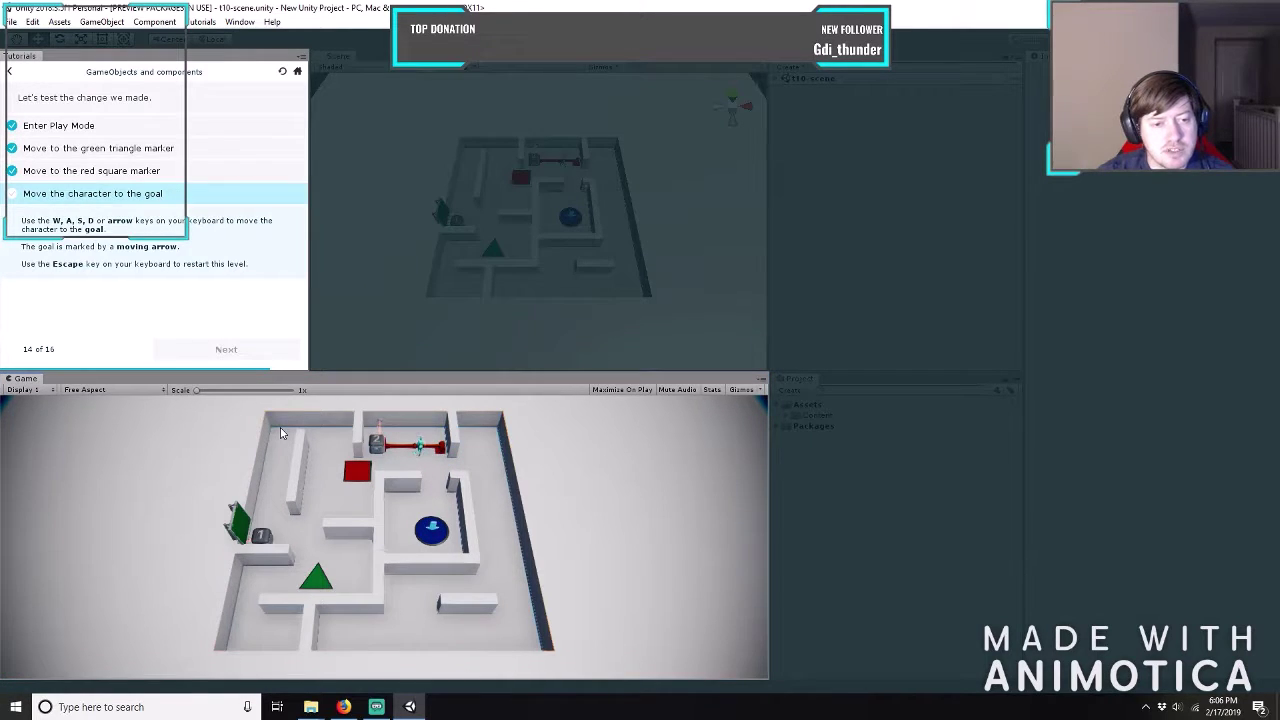
# Try to push Box2 with the character up against the maze's back wall beside the second gap.
pyautogui.press('s')
pyautogui.press('w')
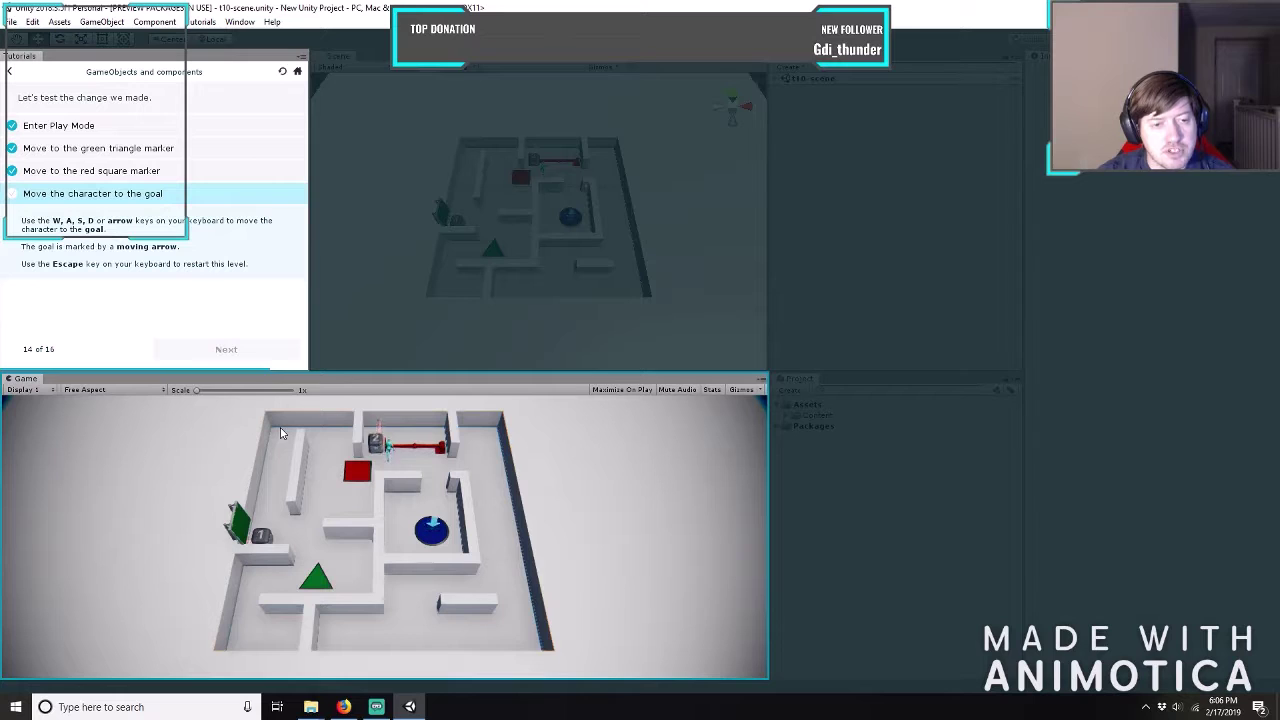
pyautogui.press('a')
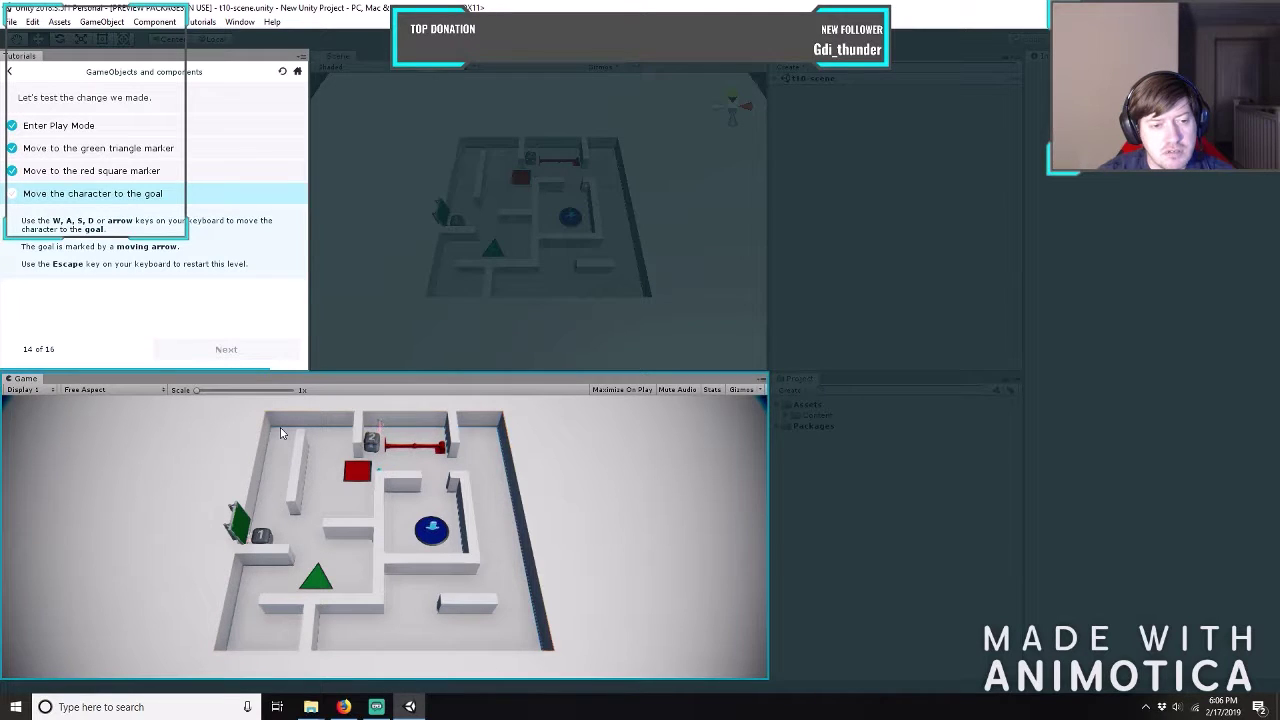
pyautogui.press('d')
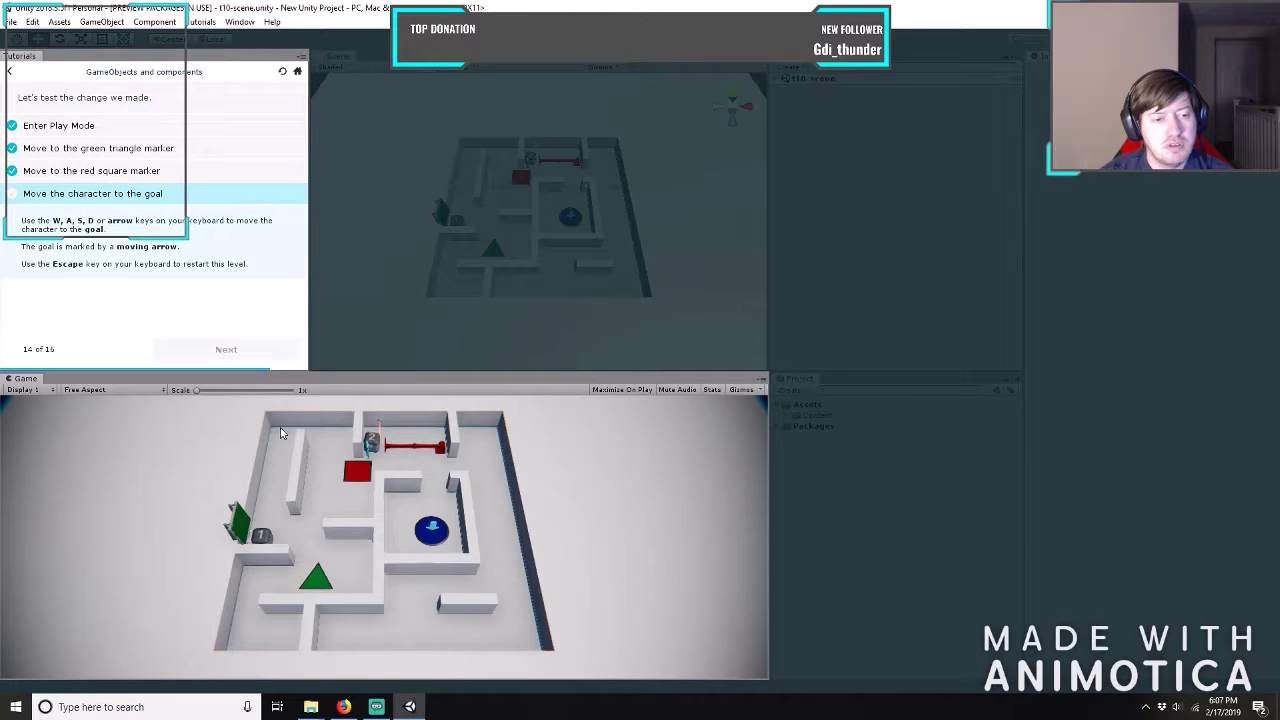
pyautogui.press('w')
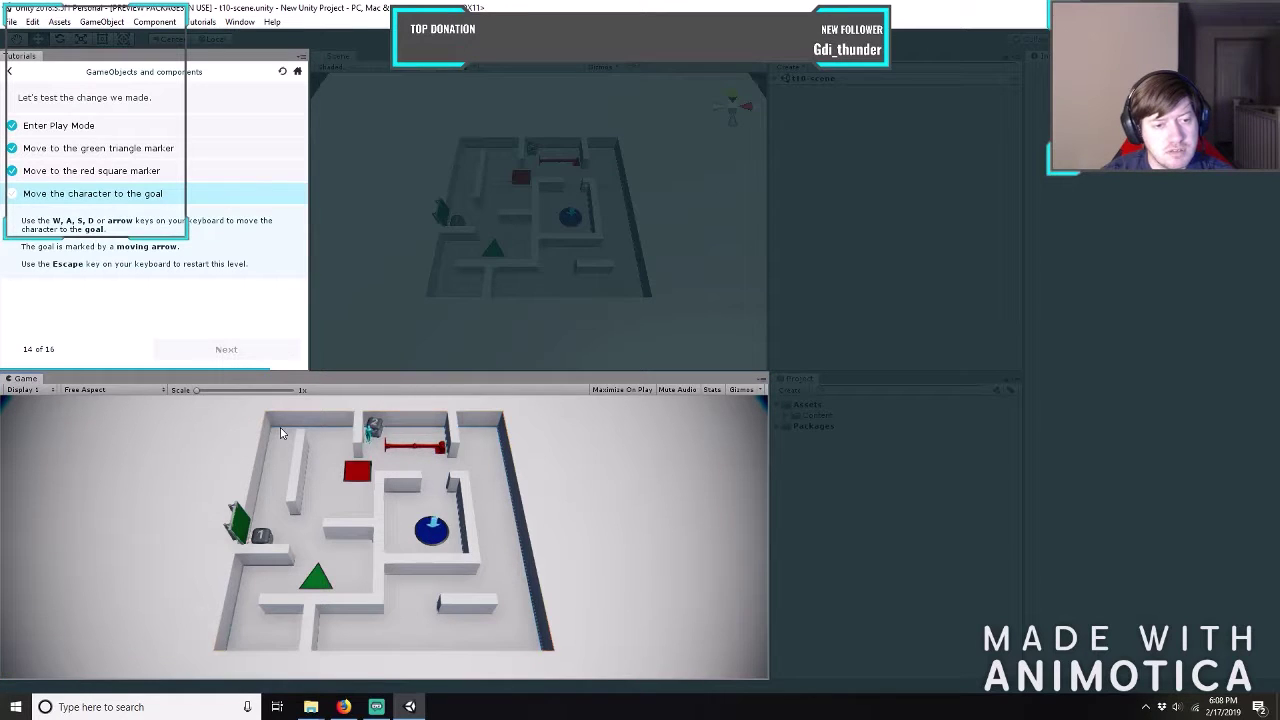
pyautogui.press('d')
pyautogui.press('d')
pyautogui.press('a')
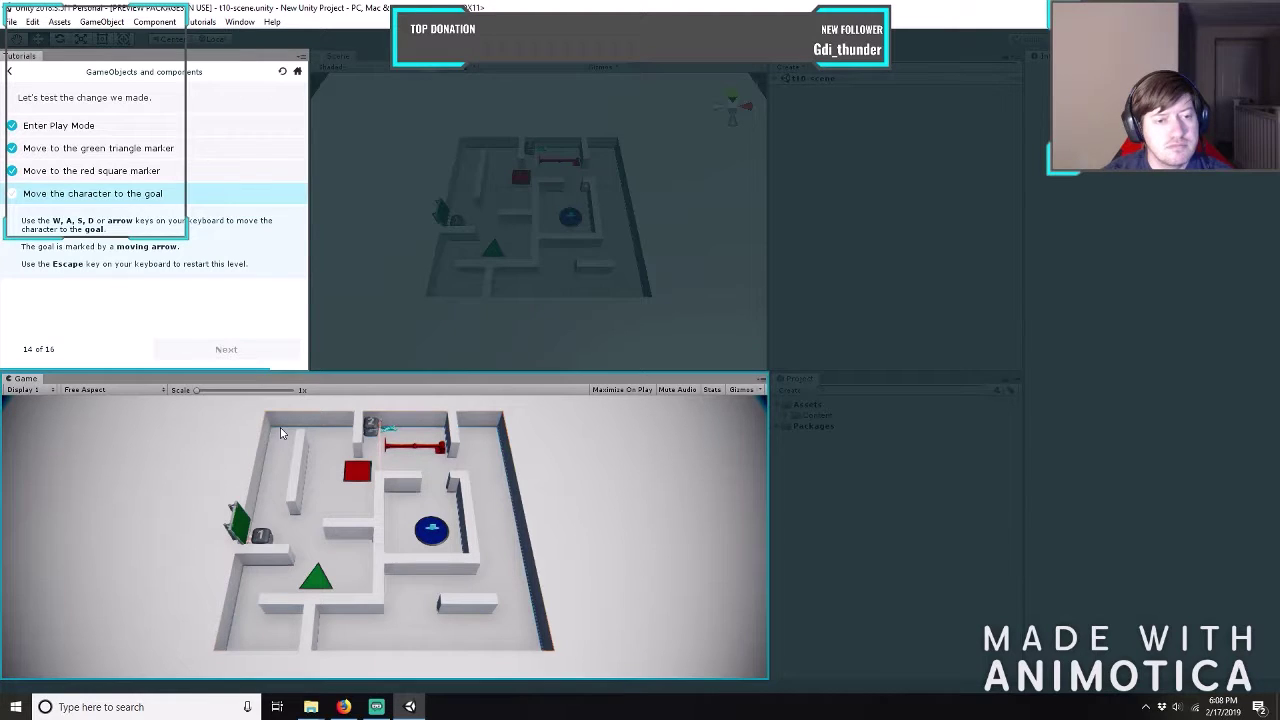
# Restart the level and guide the character over the green triangle and red square to the blue goal with the moving arrow.
pyautogui.press('Escape')
pyautogui.press('w')
pyautogui.press('d')
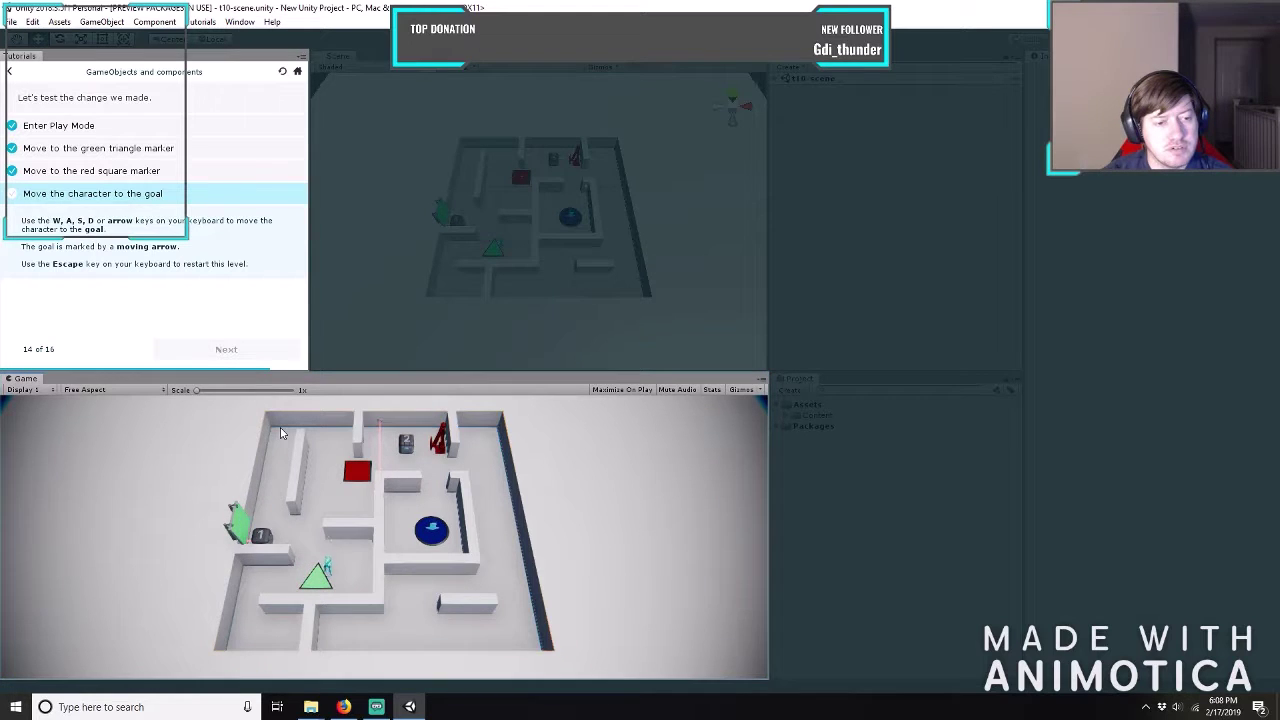
pyautogui.press('w')
pyautogui.press('d')
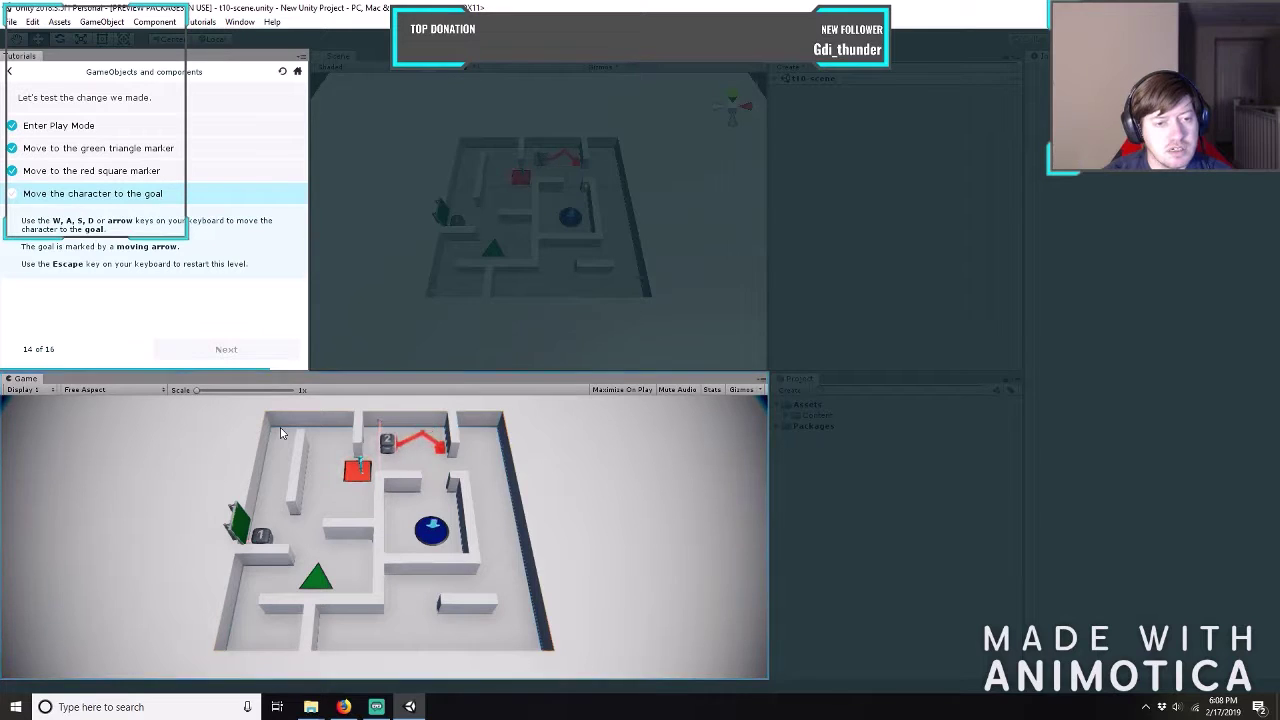
pyautogui.press('d')
pyautogui.press('d')
pyautogui.press('s')
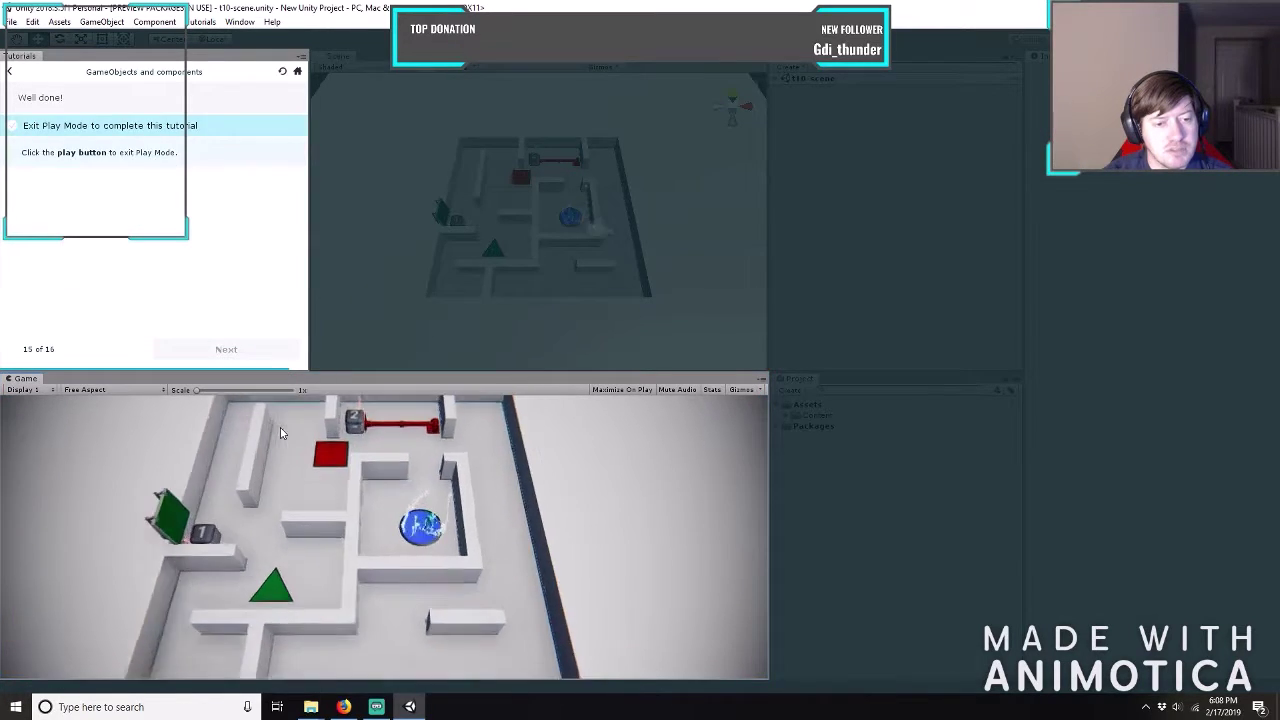
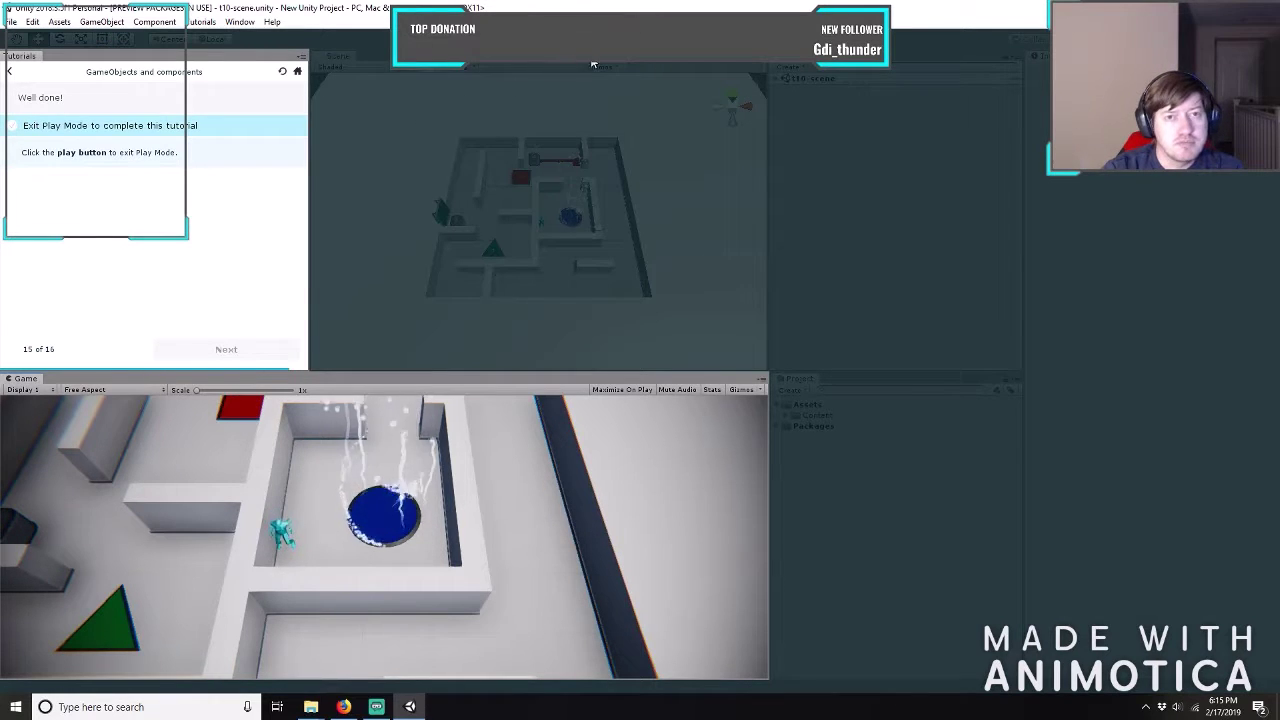
# Exit Play Mode and advance to the tutorial's closing summary page.
pyautogui.press('Escape')
pyautogui.hotkey('ctrl', 'p')
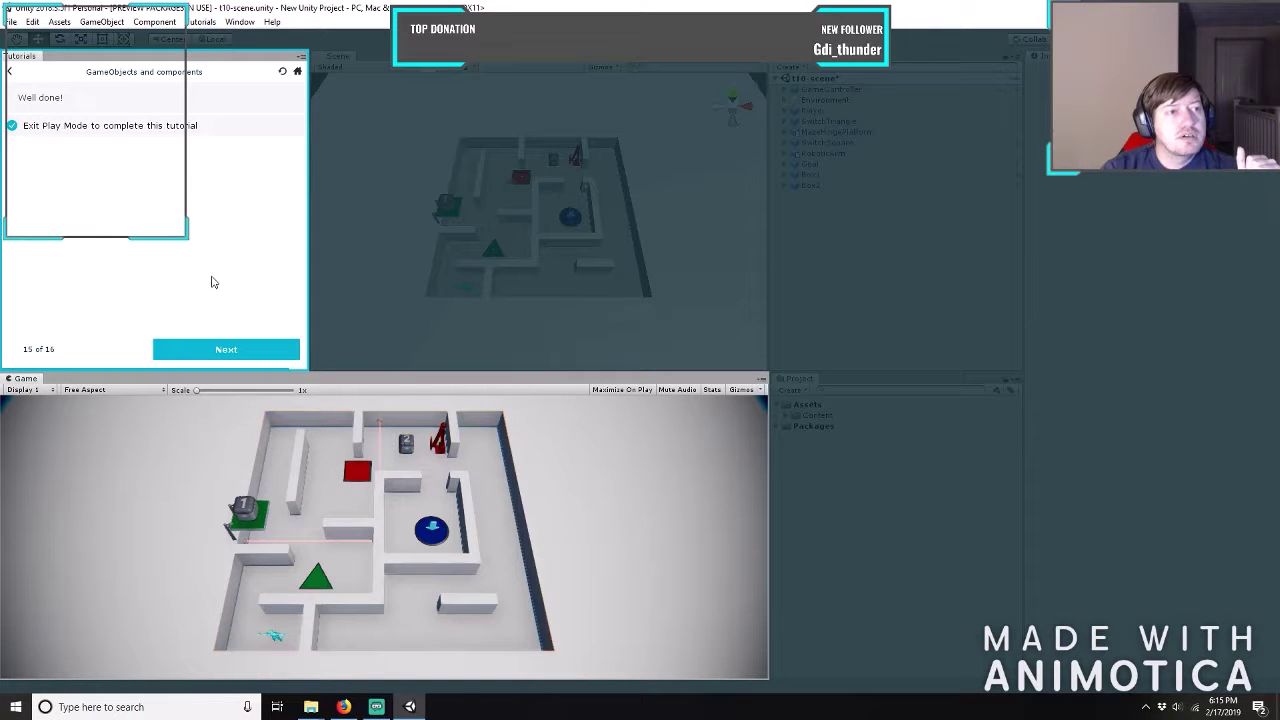
pyautogui.click(226, 350)
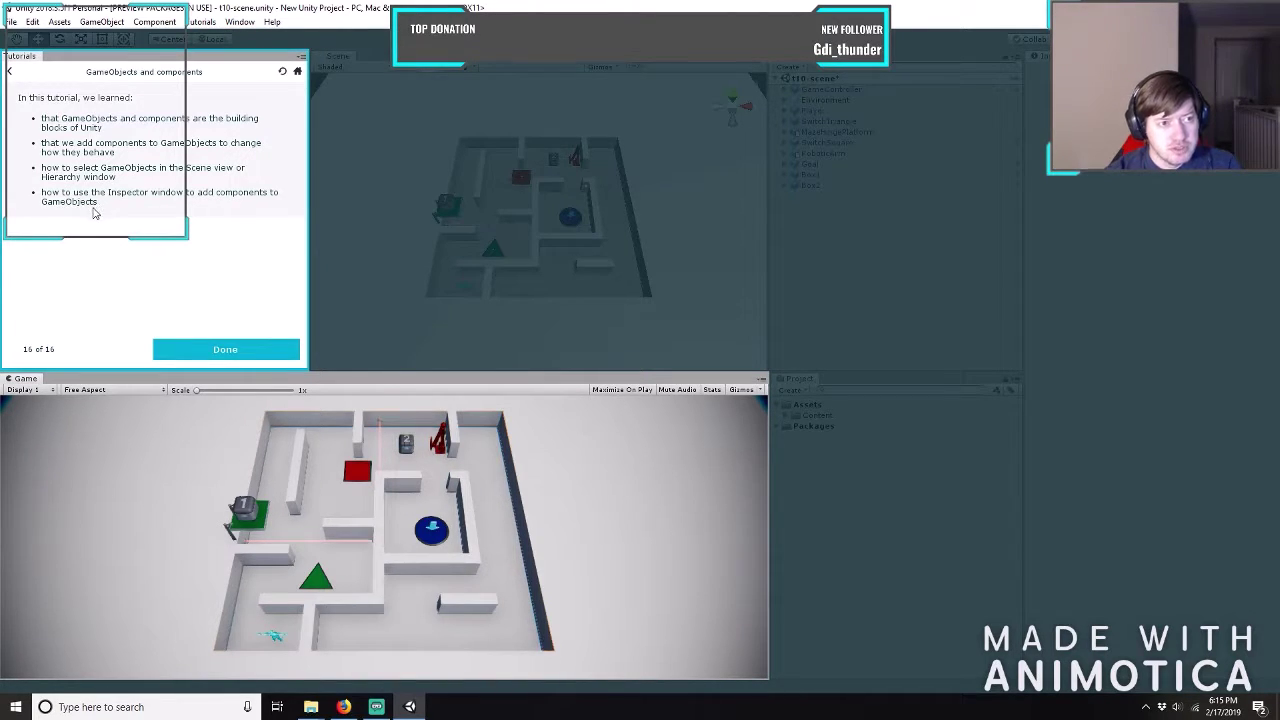
# Finish the GameObjects tutorial and start "03 : Tweaking Components - Values vs Zombies" without saving the t10-scene changes or keeping the project.
pyautogui.click(237, 352)
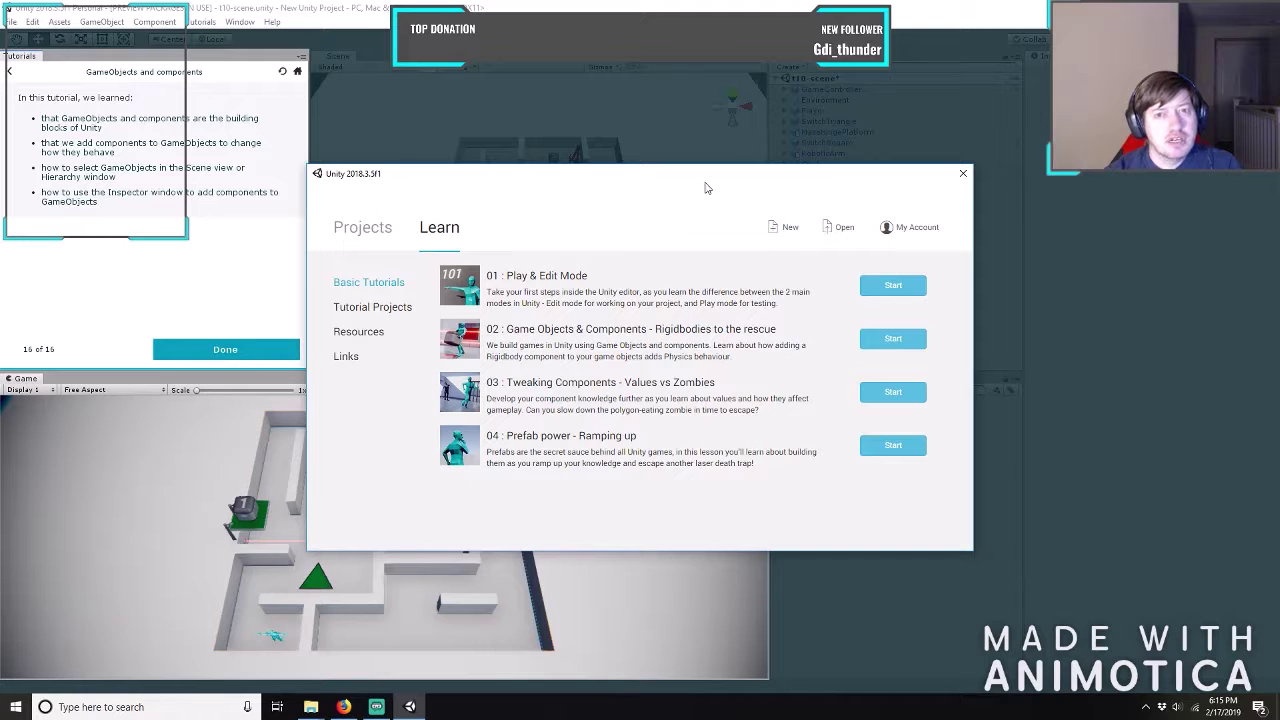
pyautogui.moveTo(655, 174); pyautogui.dragTo(663, 249)
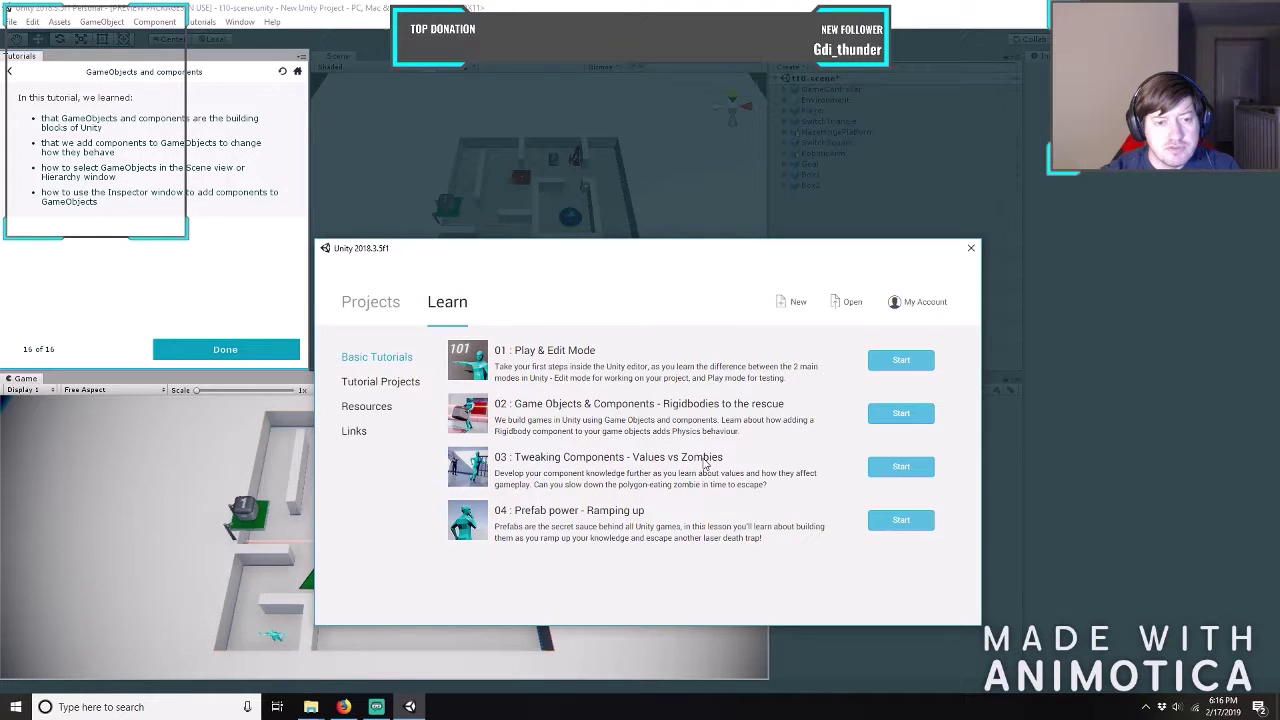
pyautogui.click(900, 467)
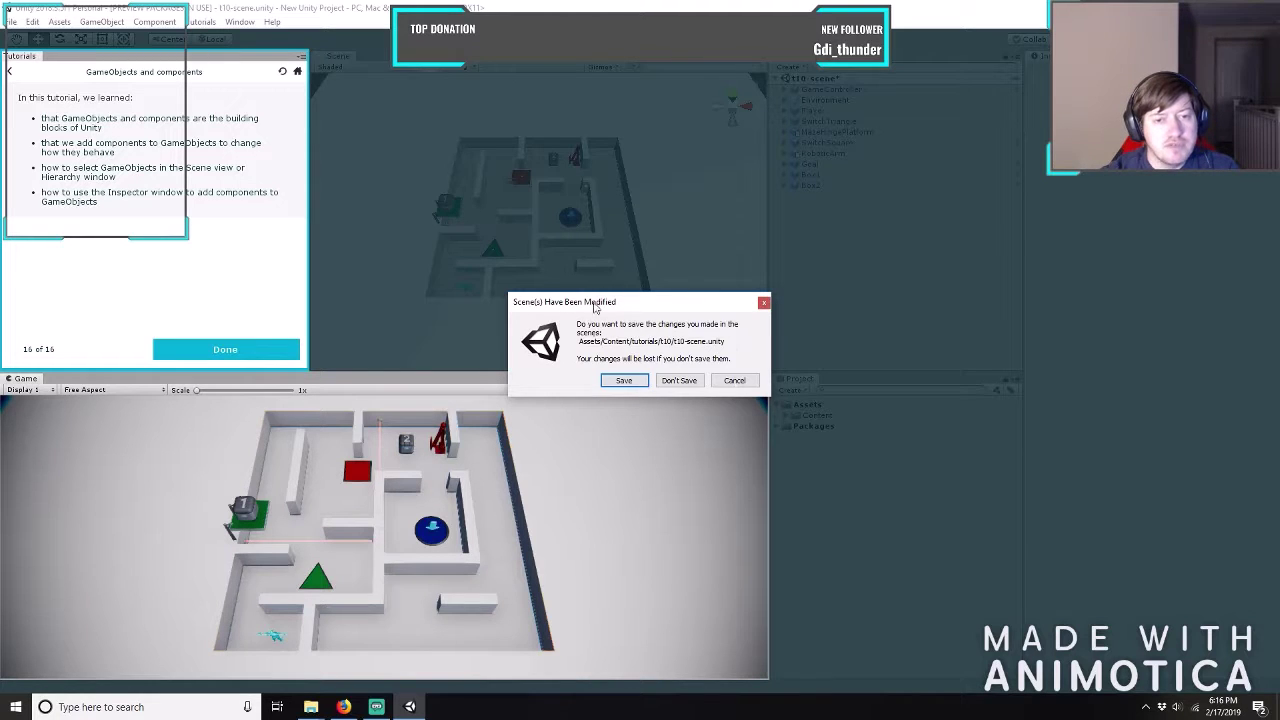
pyautogui.click(679, 381)
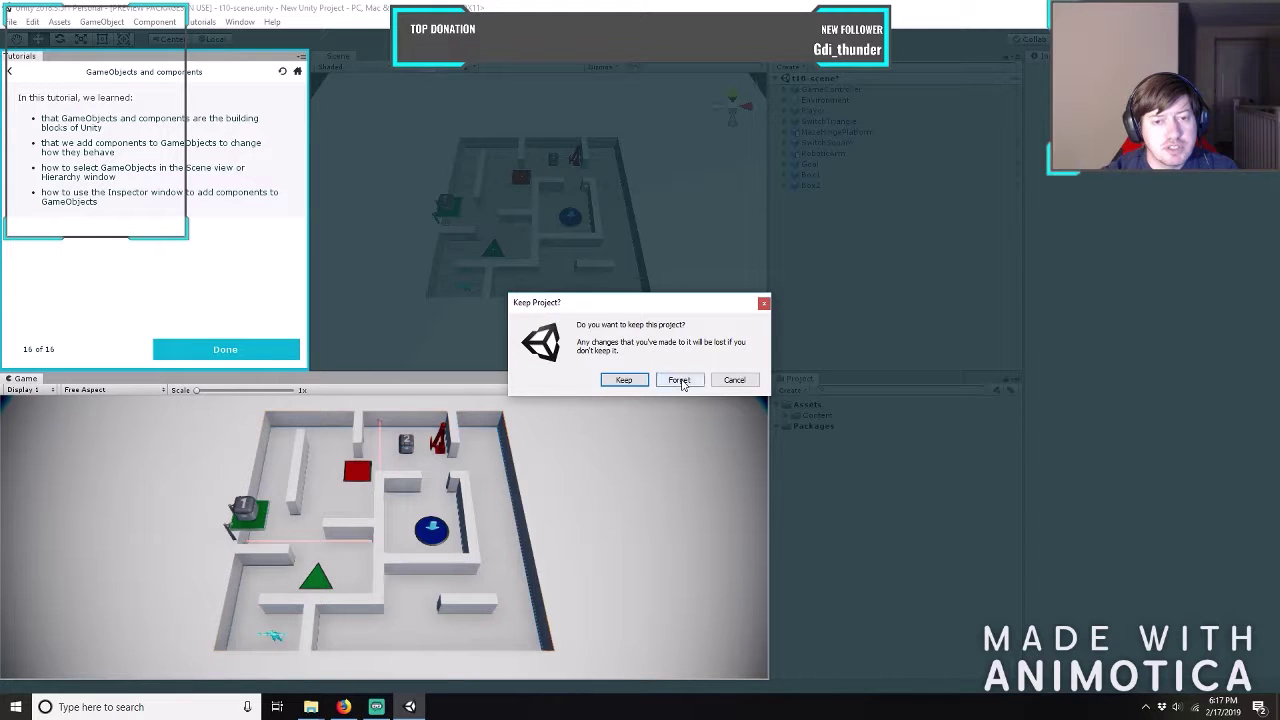
pyautogui.click(679, 381)
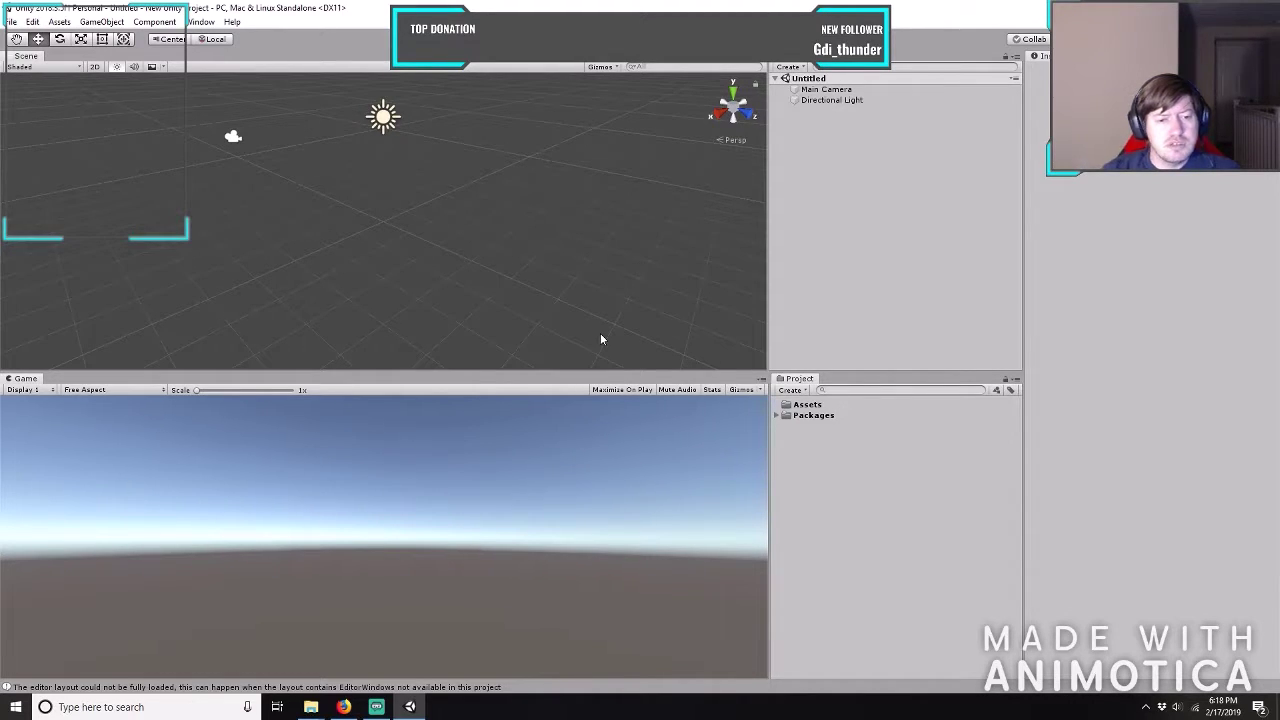
# Uncover the Play & Edit mode page in Firefox to review its interactive tutorial launch instructions, and bring the Unity editor back in front.
pyautogui.moveTo(410, 708)
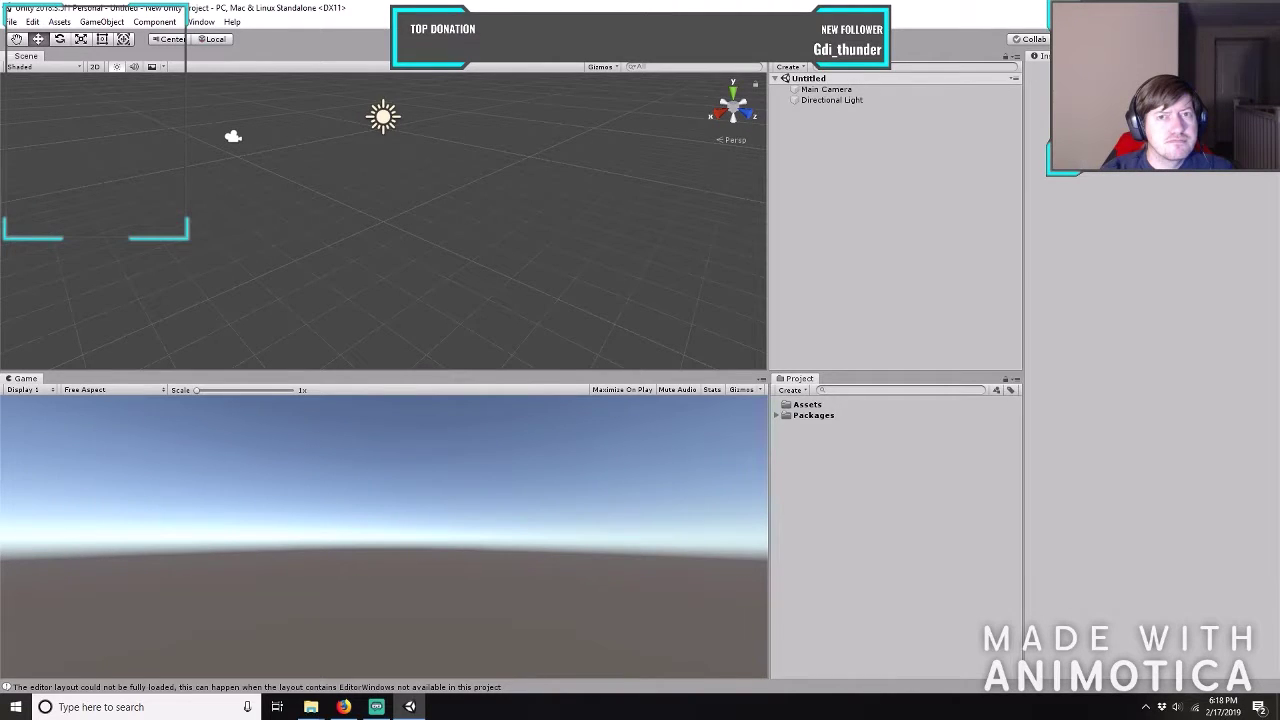
pyautogui.click(1234, 8)
pyautogui.moveTo(560, 33); pyautogui.dragTo(765, 31)
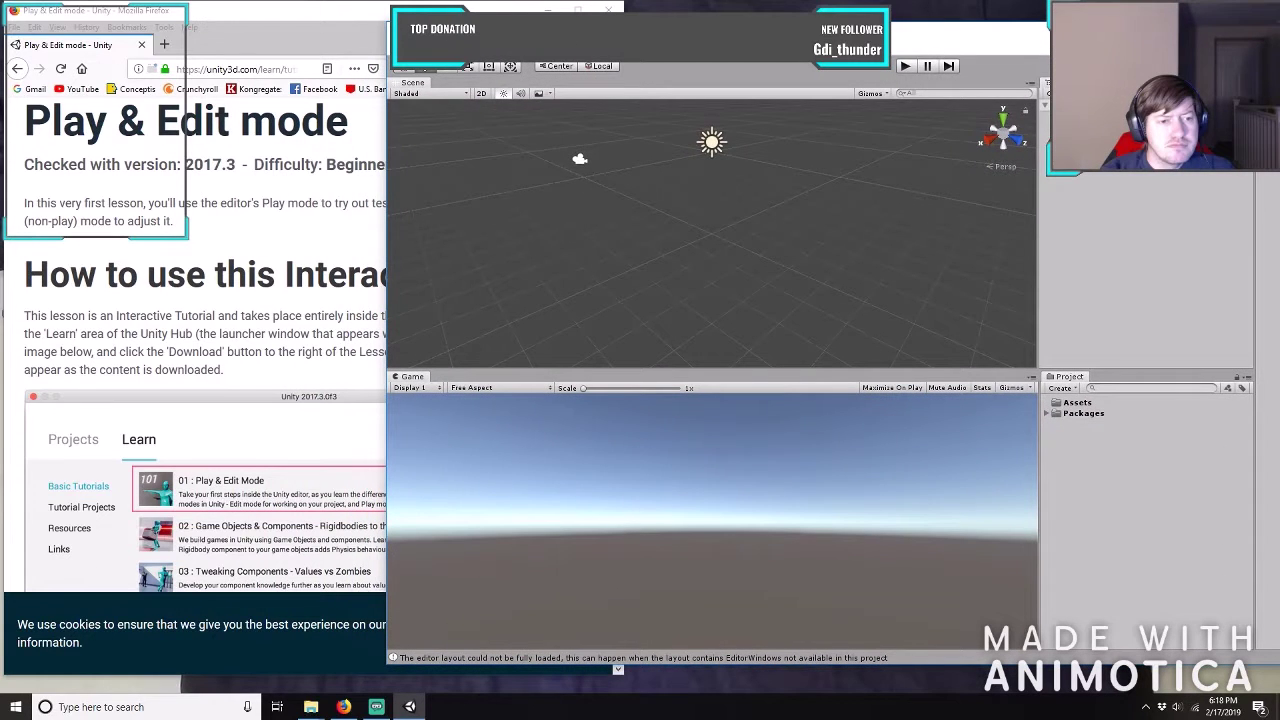
pyautogui.click(263, 21)
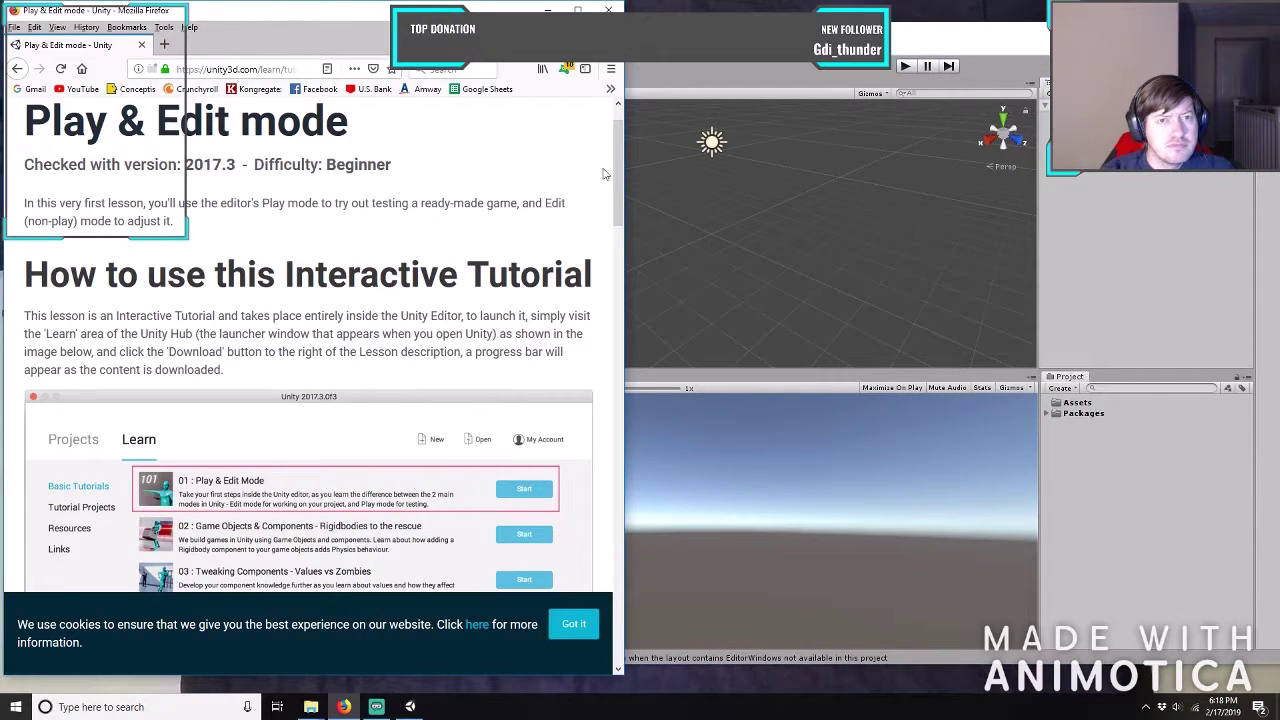
pyautogui.scroll(-2, 621, 181)
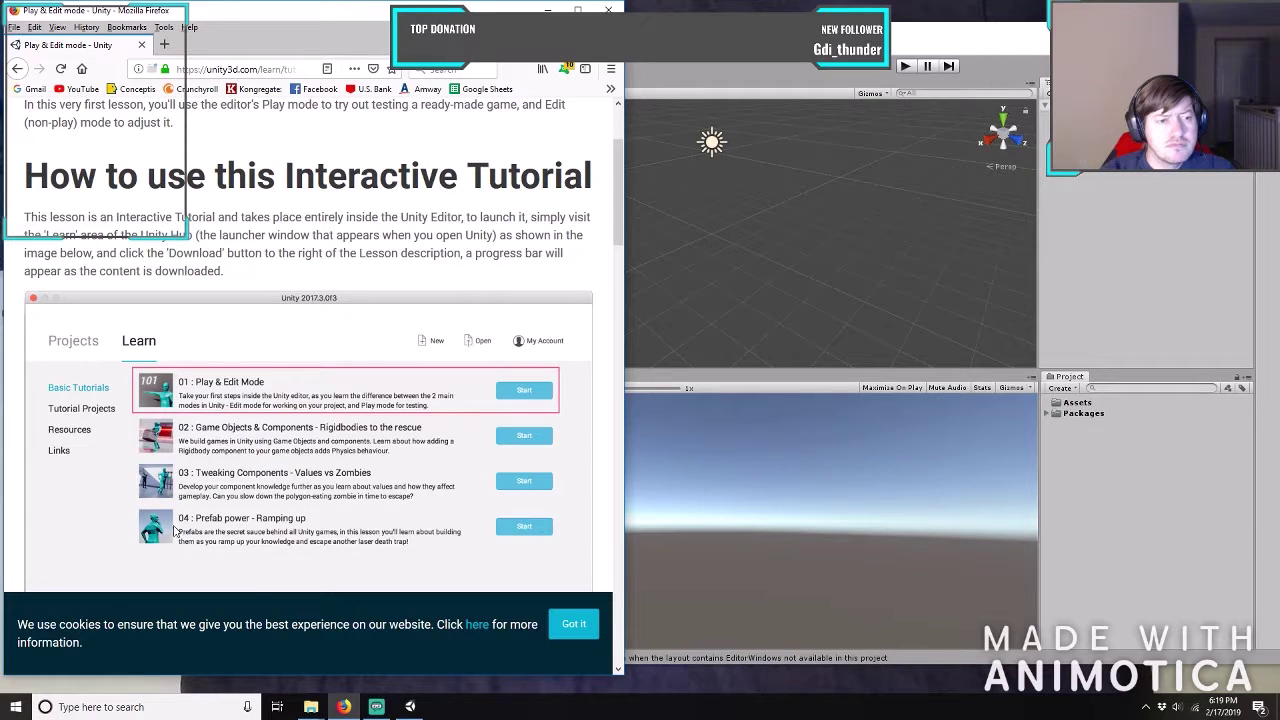
pyautogui.moveTo(886, 40); pyautogui.dragTo(645, 30)
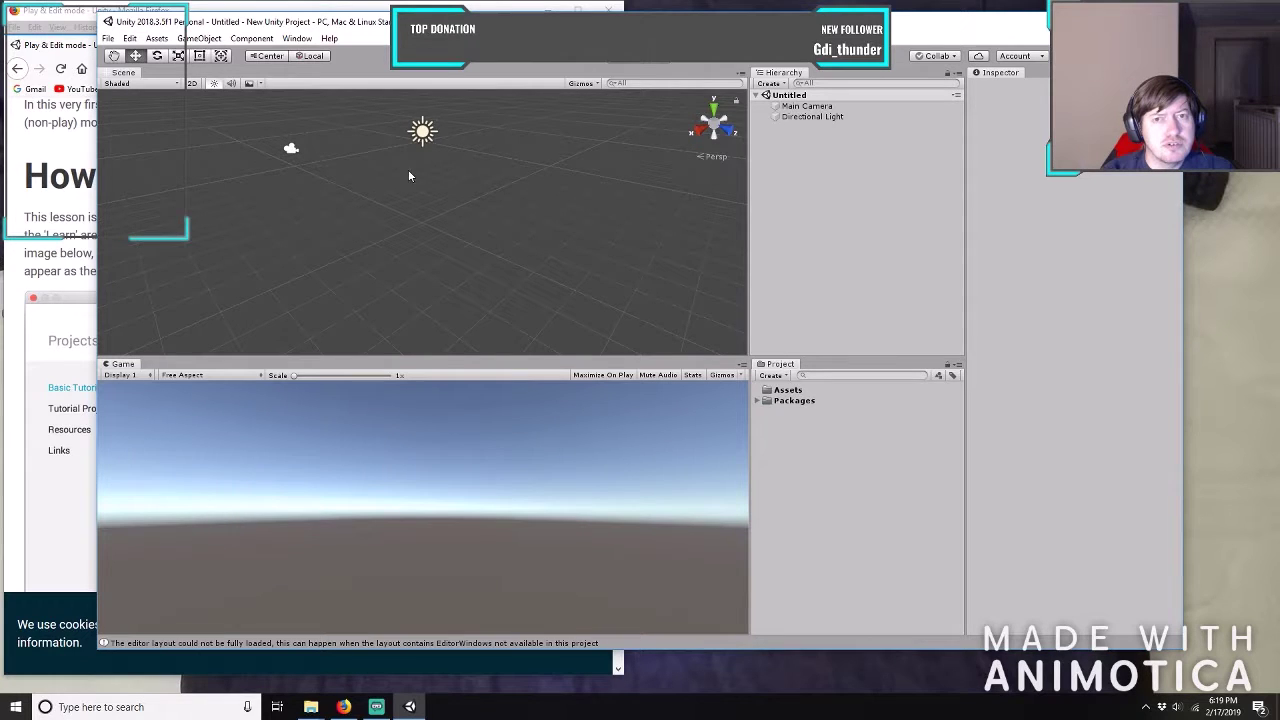
# Inspect the components of the Directional Light and the Main Camera in the untitled scene.
pyautogui.click(292, 150)
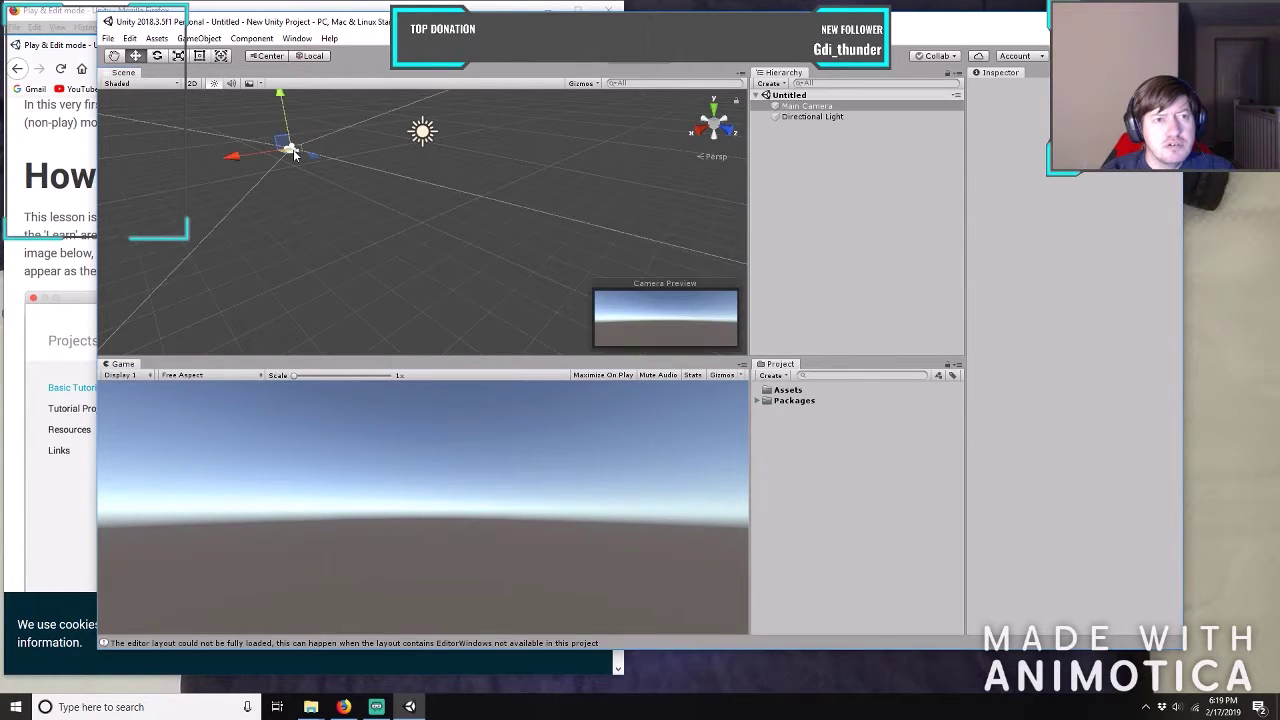
pyautogui.click(822, 117)
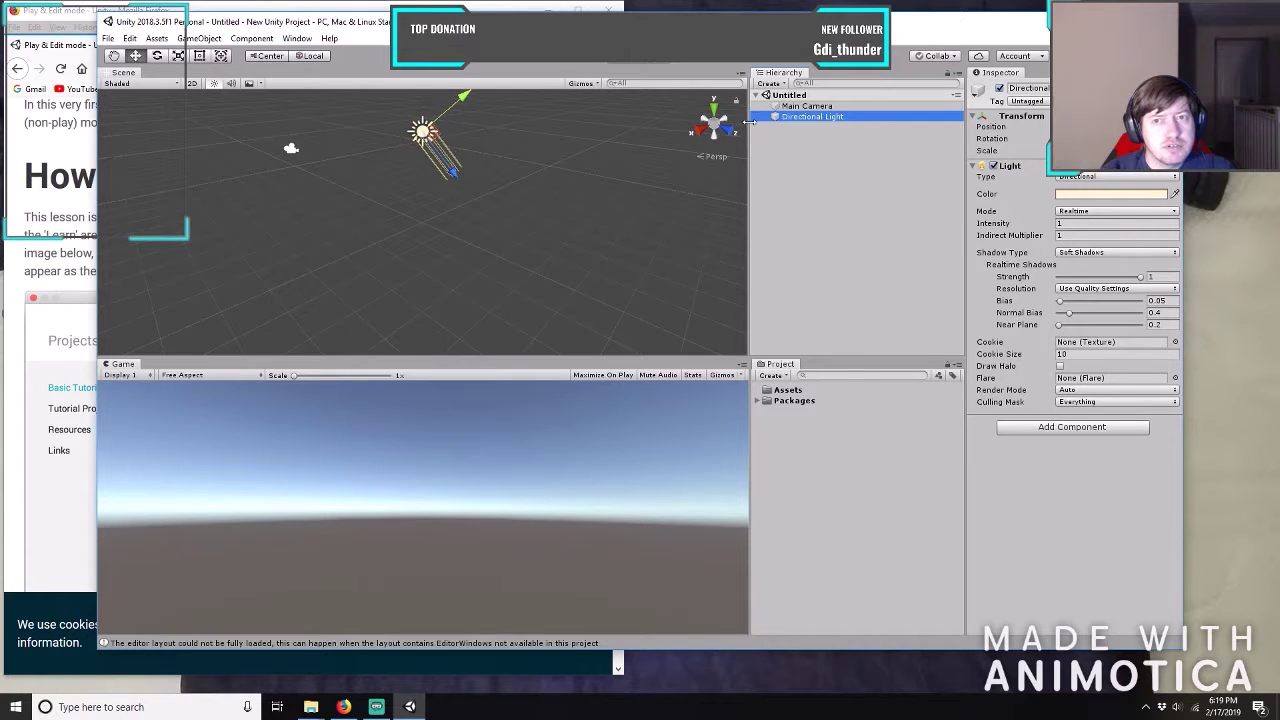
pyautogui.click(803, 107)
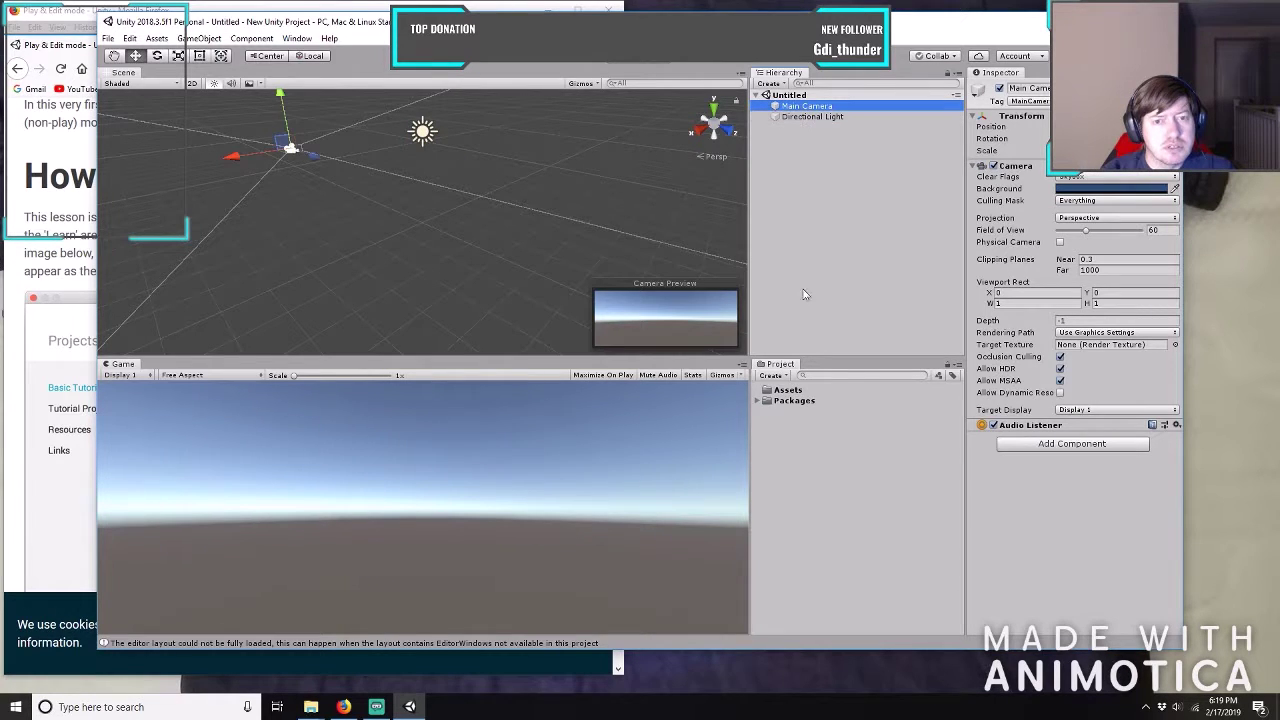
# Examine the contents of the project's Packages, including Unity Collaborate, TextMesh Pro, Package Manager UI and In App Purchasing, and collapse them again.
pyautogui.click(766, 400)
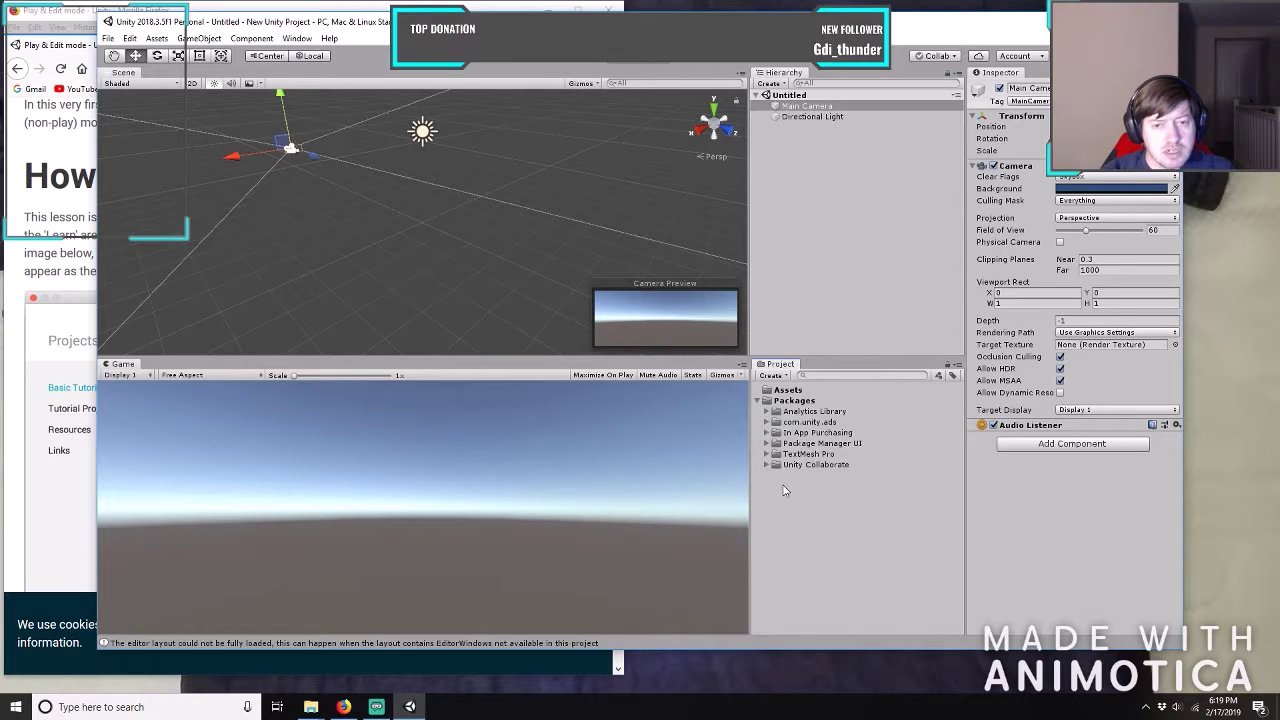
pyautogui.click(764, 466)
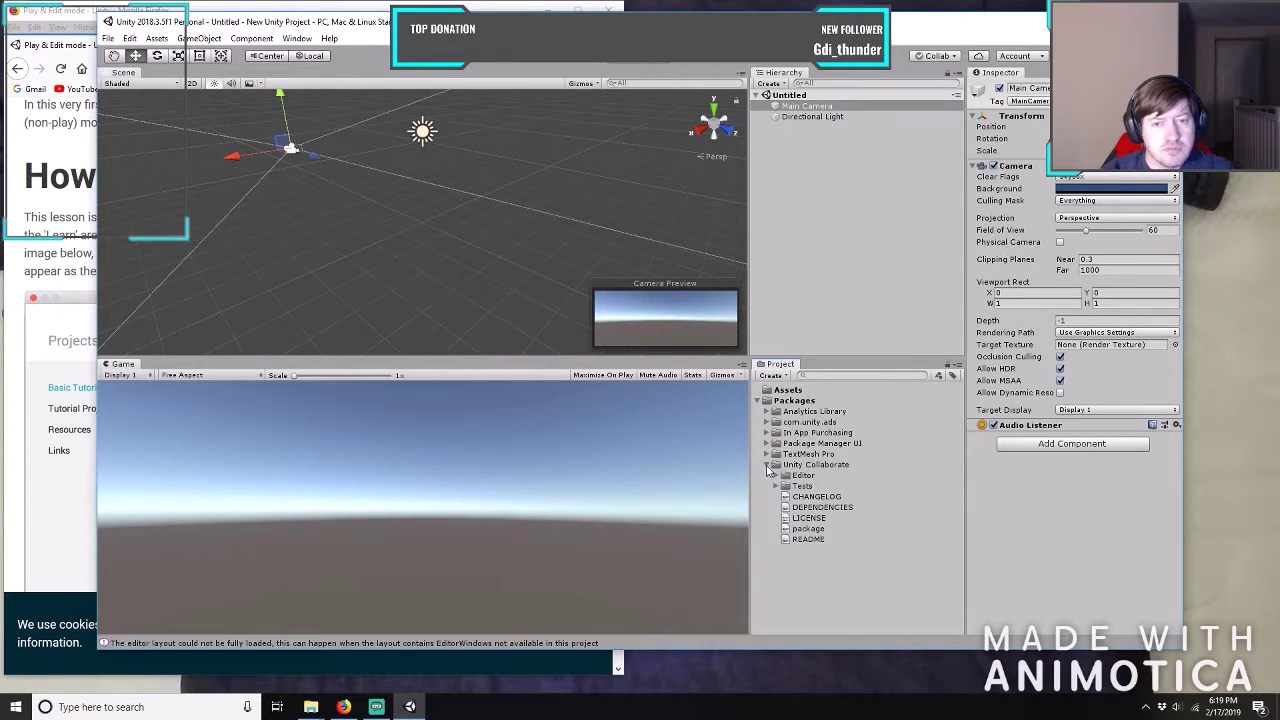
pyautogui.click(764, 455)
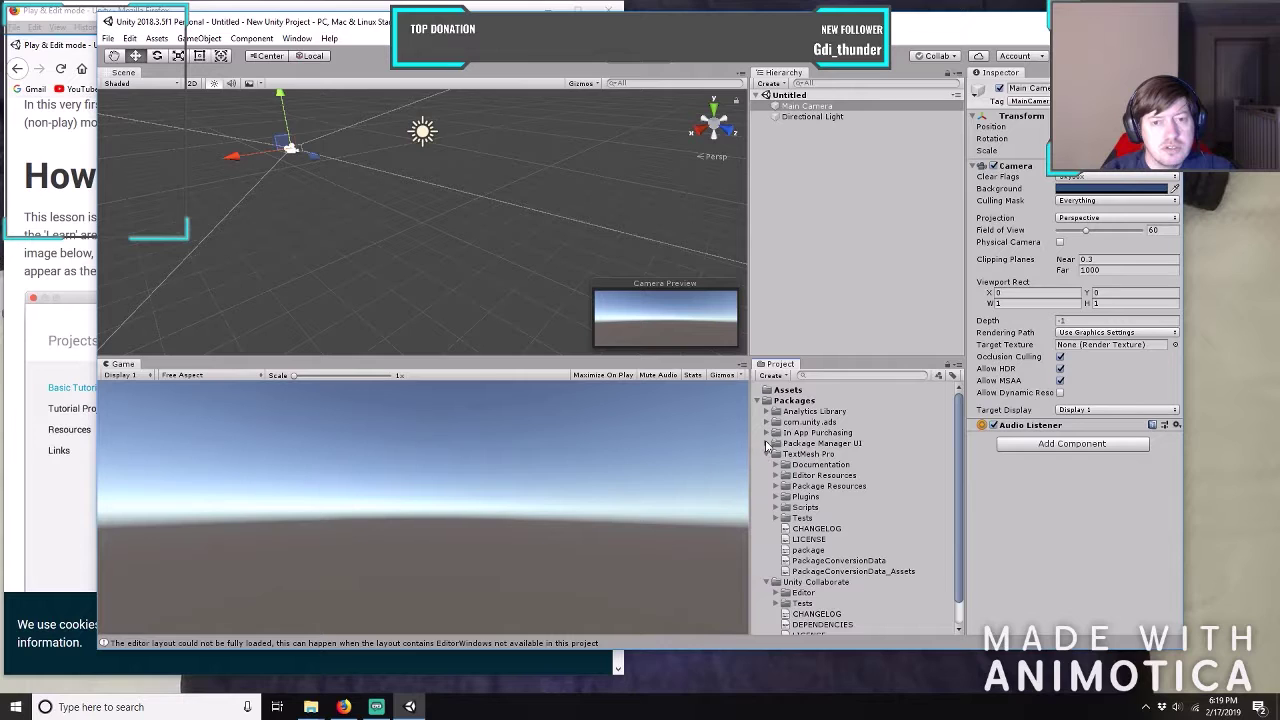
pyautogui.click(766, 443)
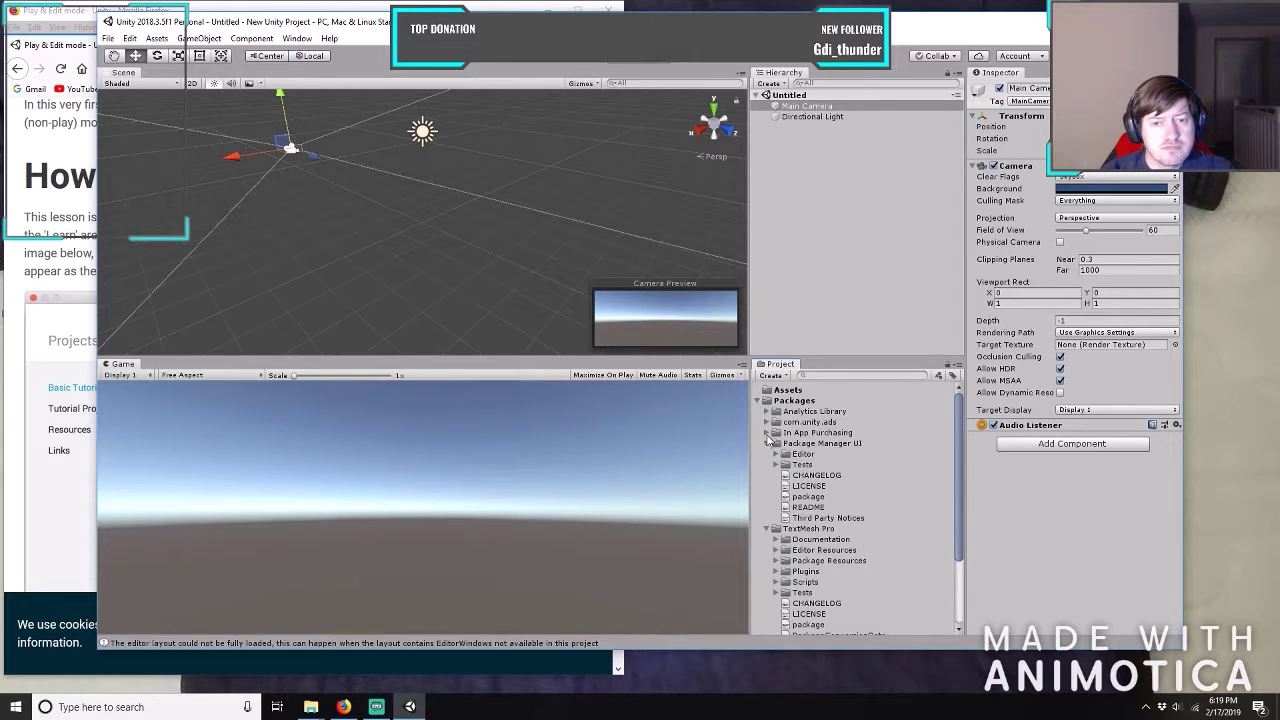
pyautogui.click(768, 433)
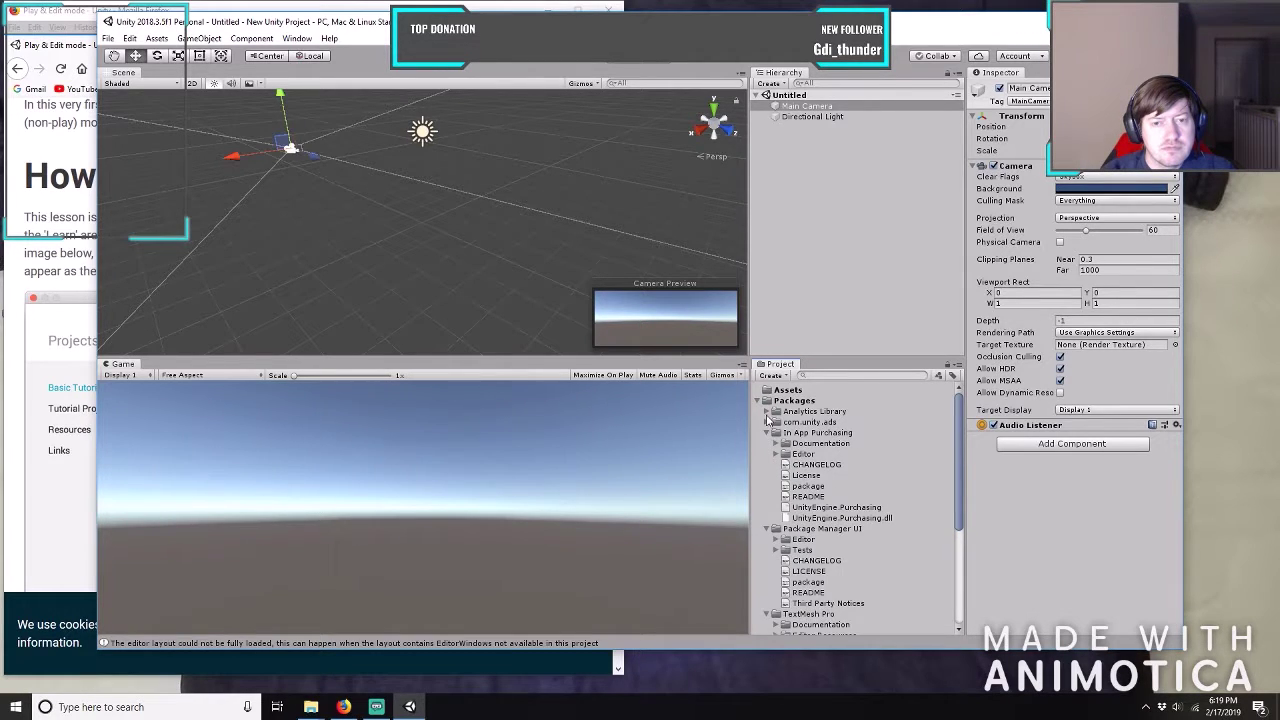
pyautogui.click(767, 412)
pyautogui.click(767, 412)
pyautogui.click(768, 433)
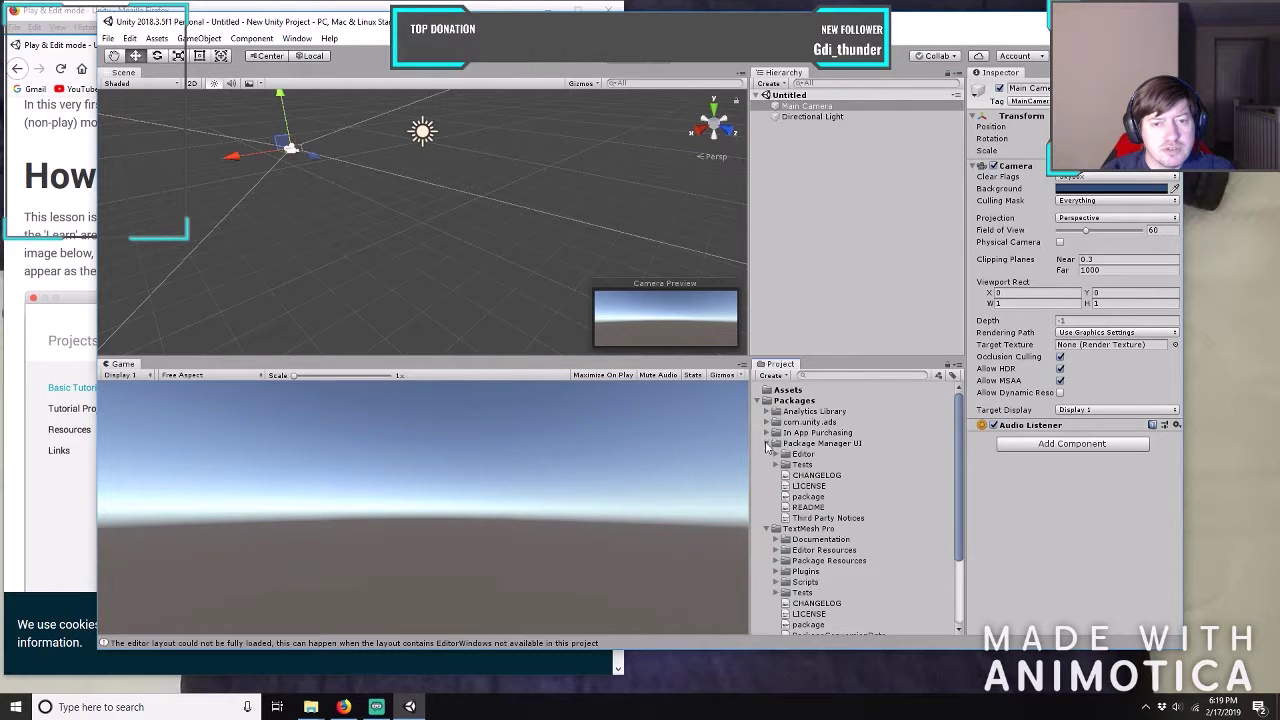
pyautogui.click(767, 443)
pyautogui.click(767, 454)
pyautogui.click(767, 465)
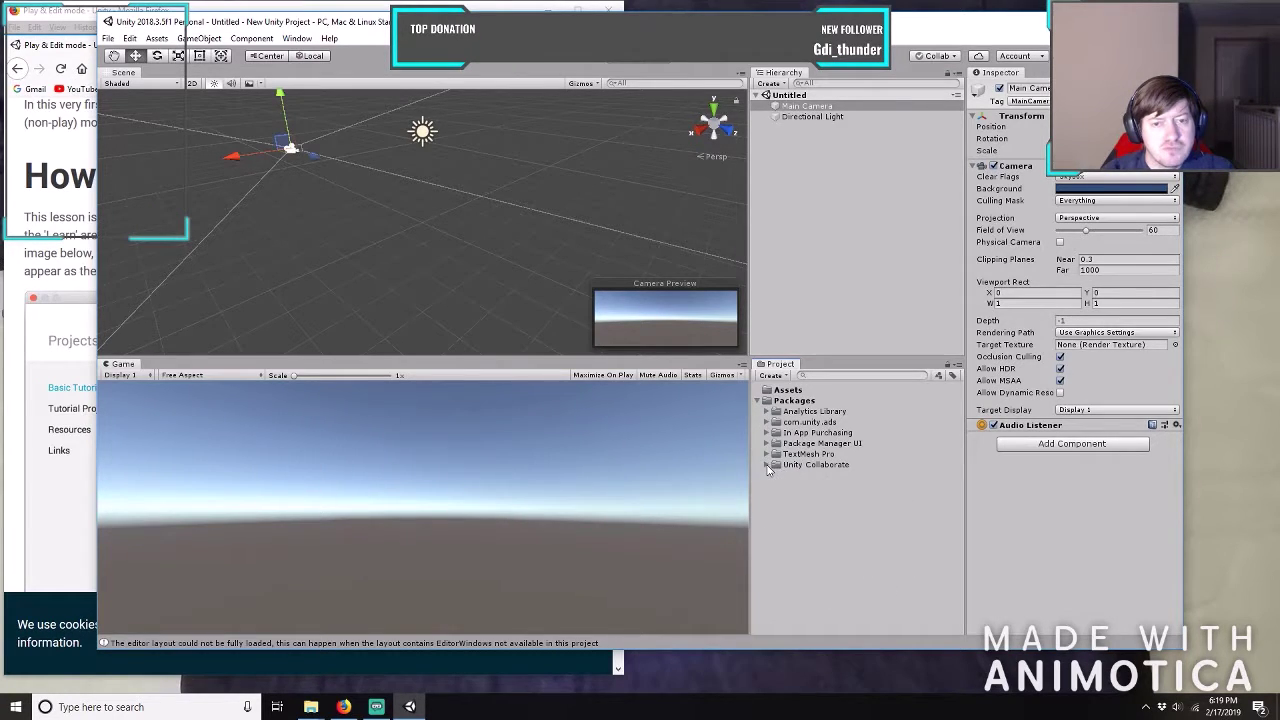
pyautogui.click(758, 400)
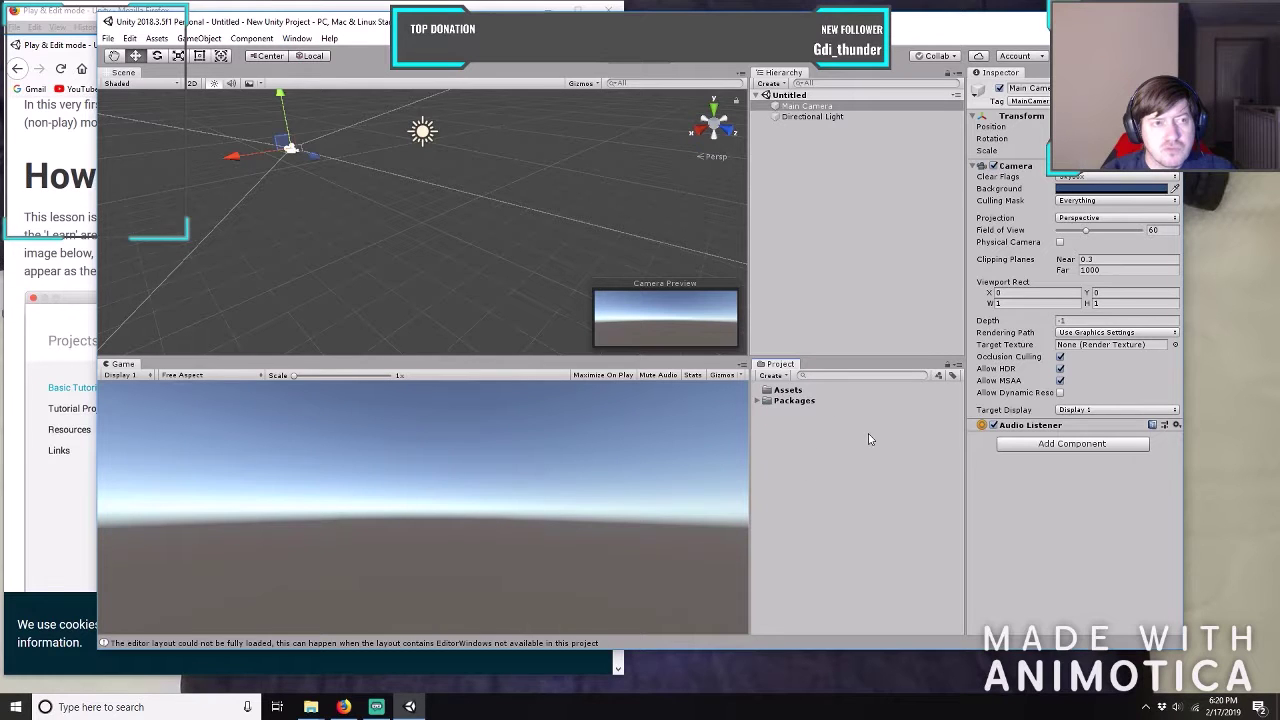
pyautogui.click(108, 38)
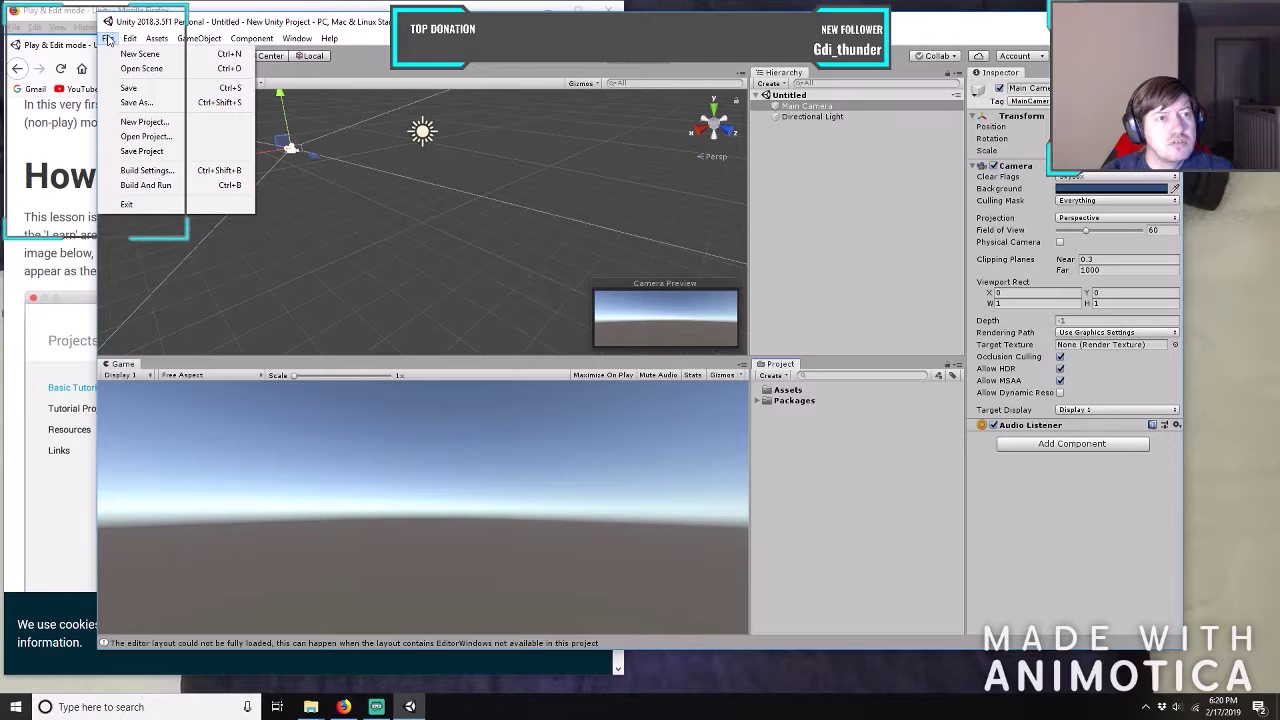
pyautogui.moveTo(130, 39)
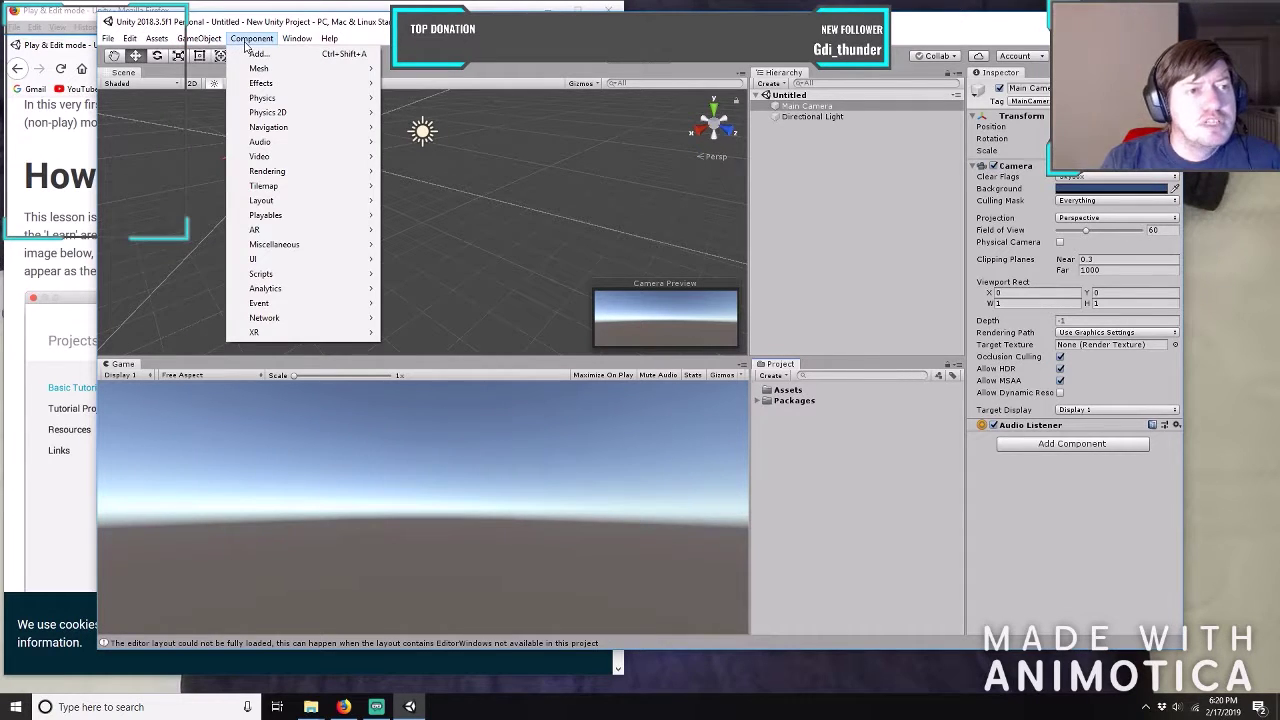
pyautogui.moveTo(296, 40)
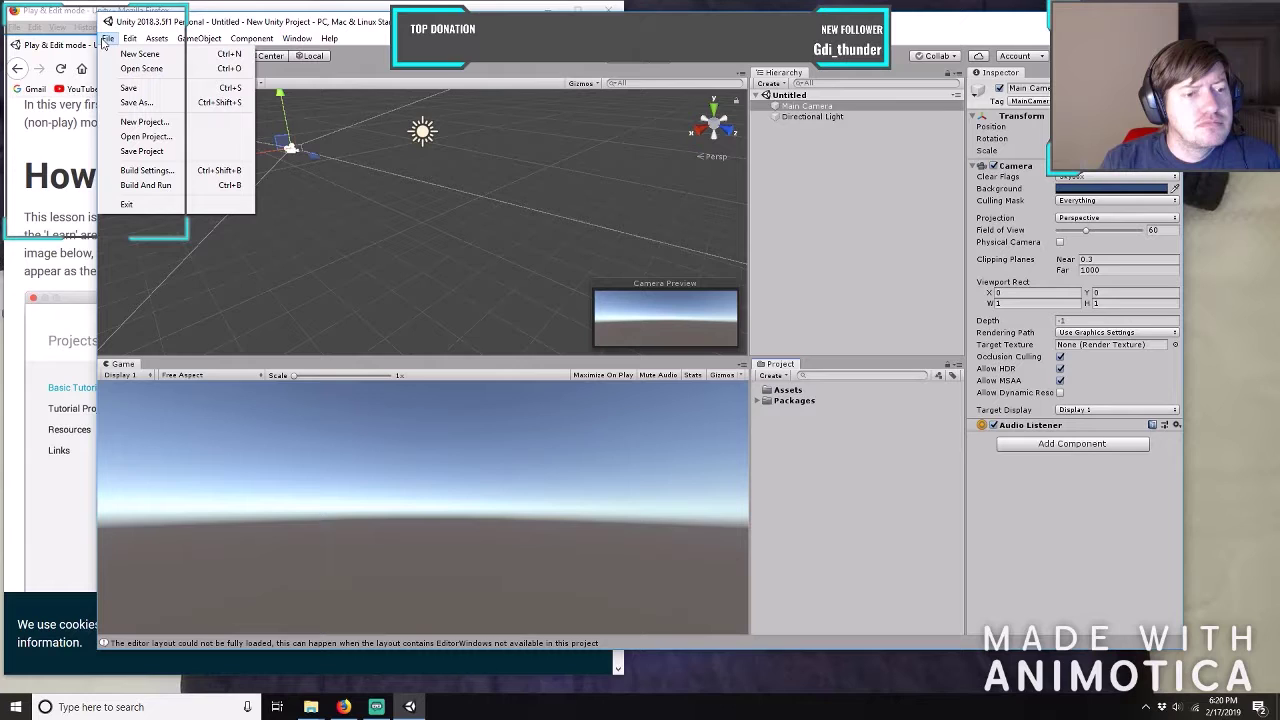
# Exit the Unity editor and forget the empty untitled project.
pyautogui.click(137, 209)
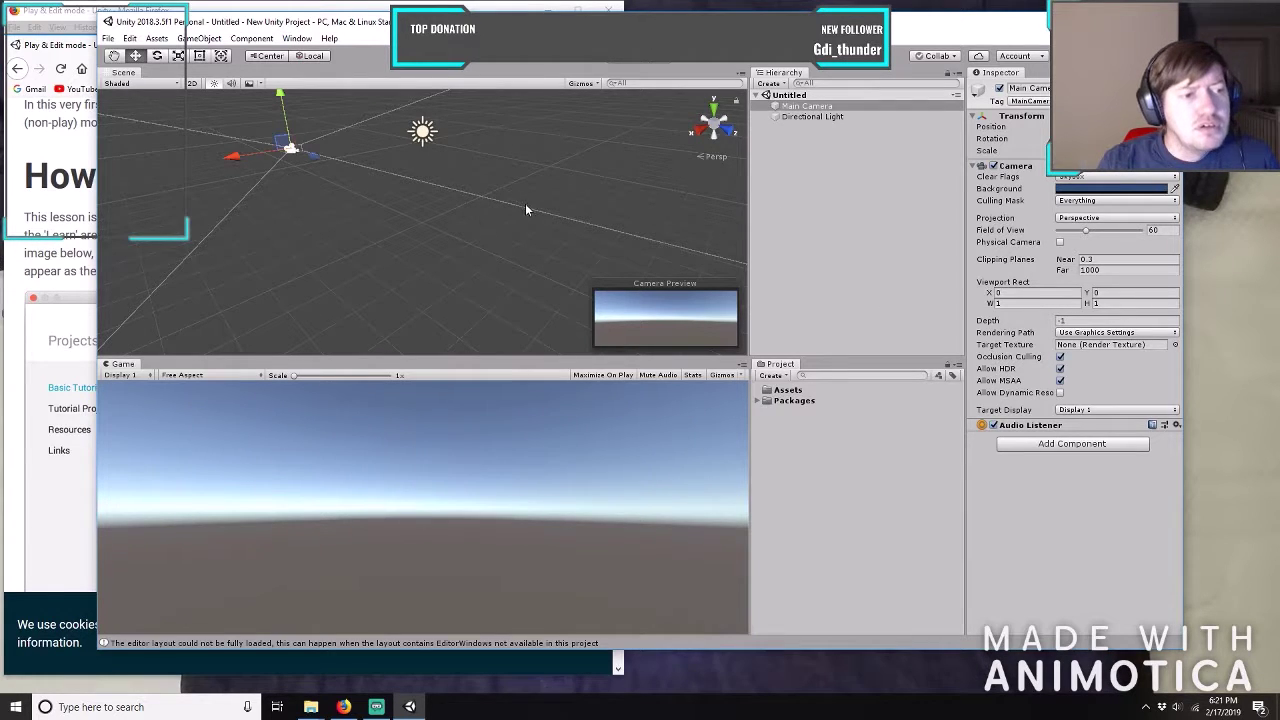
pyautogui.click(108, 38)
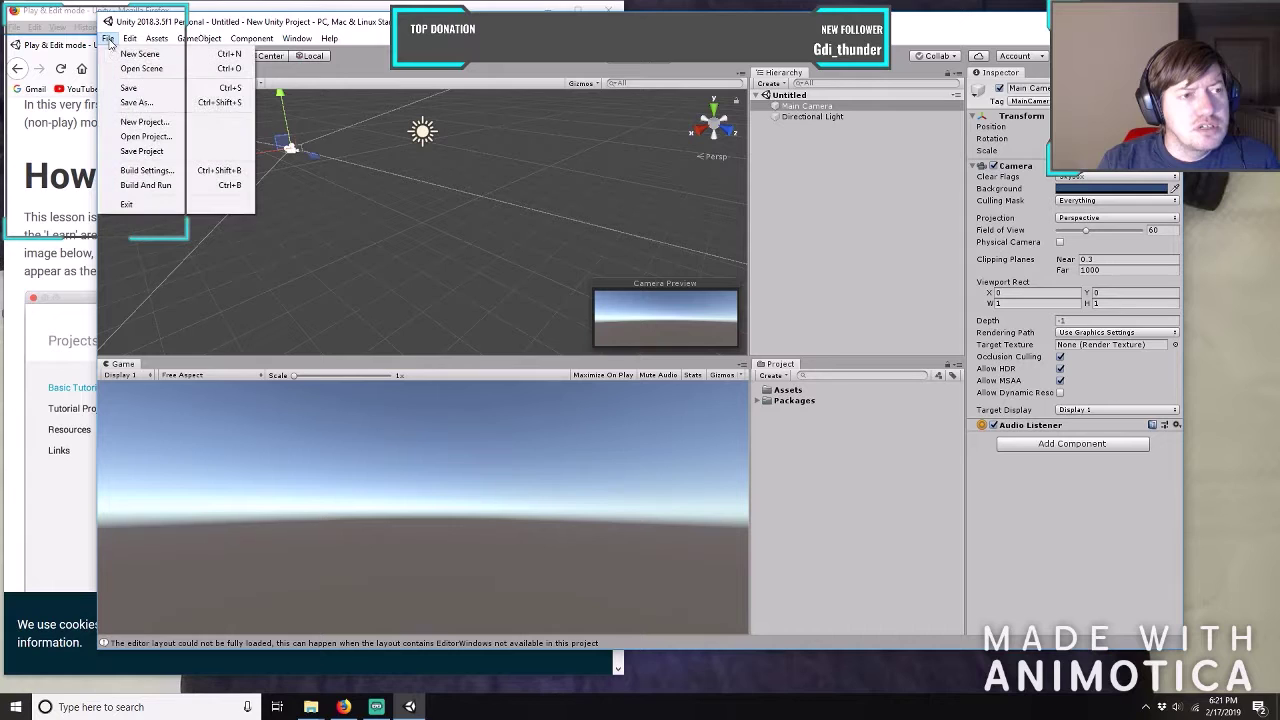
pyautogui.click(127, 205)
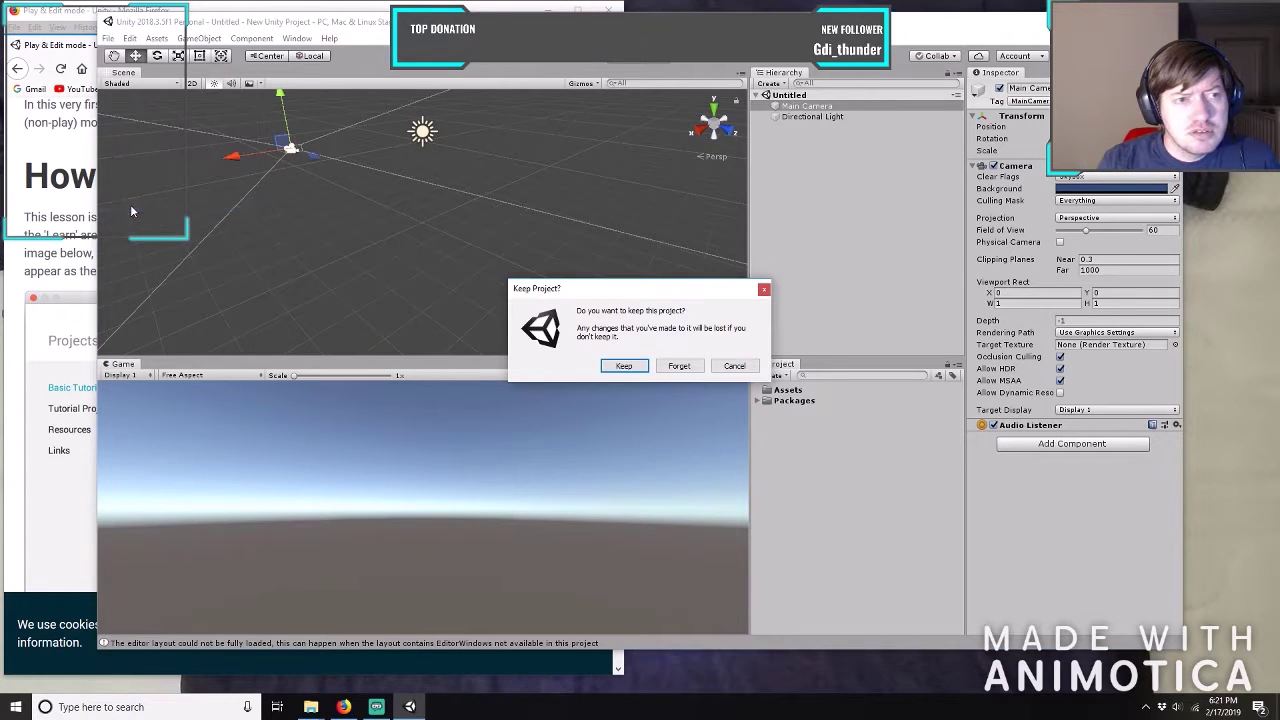
pyautogui.click(679, 366)
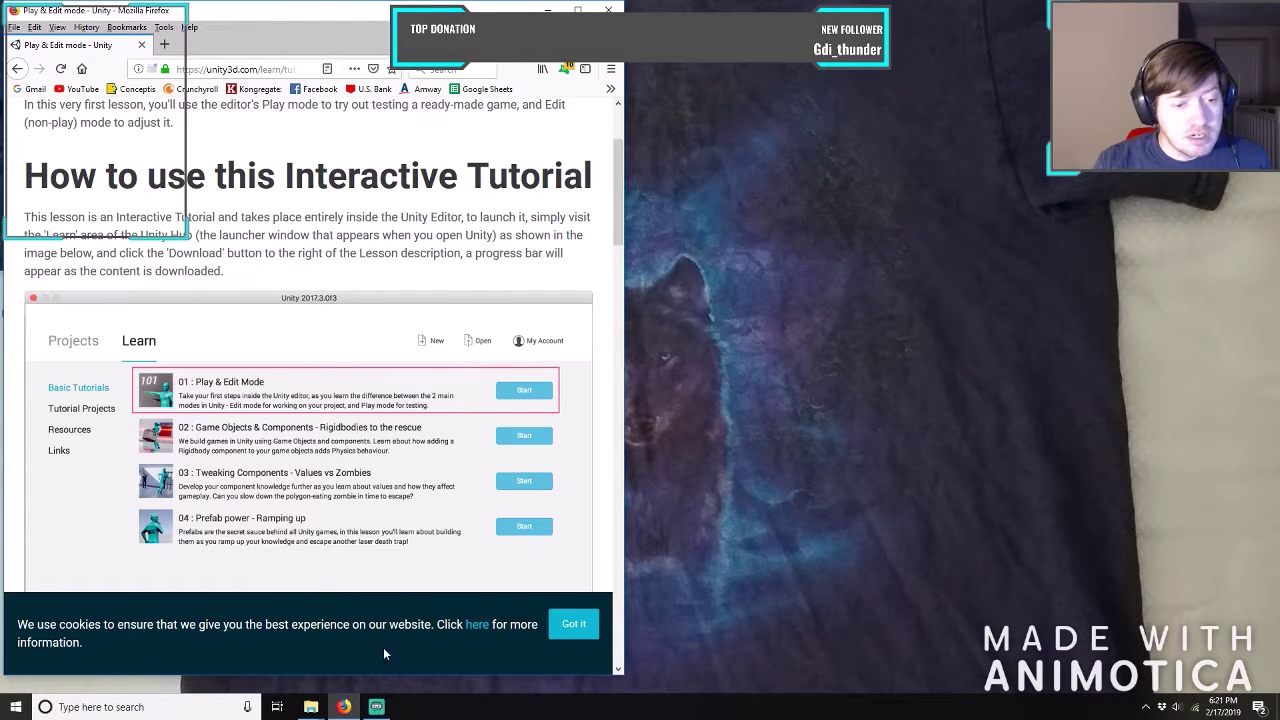
# Relaunch Unity and try to start the "03 : Tweaking Components - Values vs Zombies" basic tutorial again.
pyautogui.moveTo(319, 708)
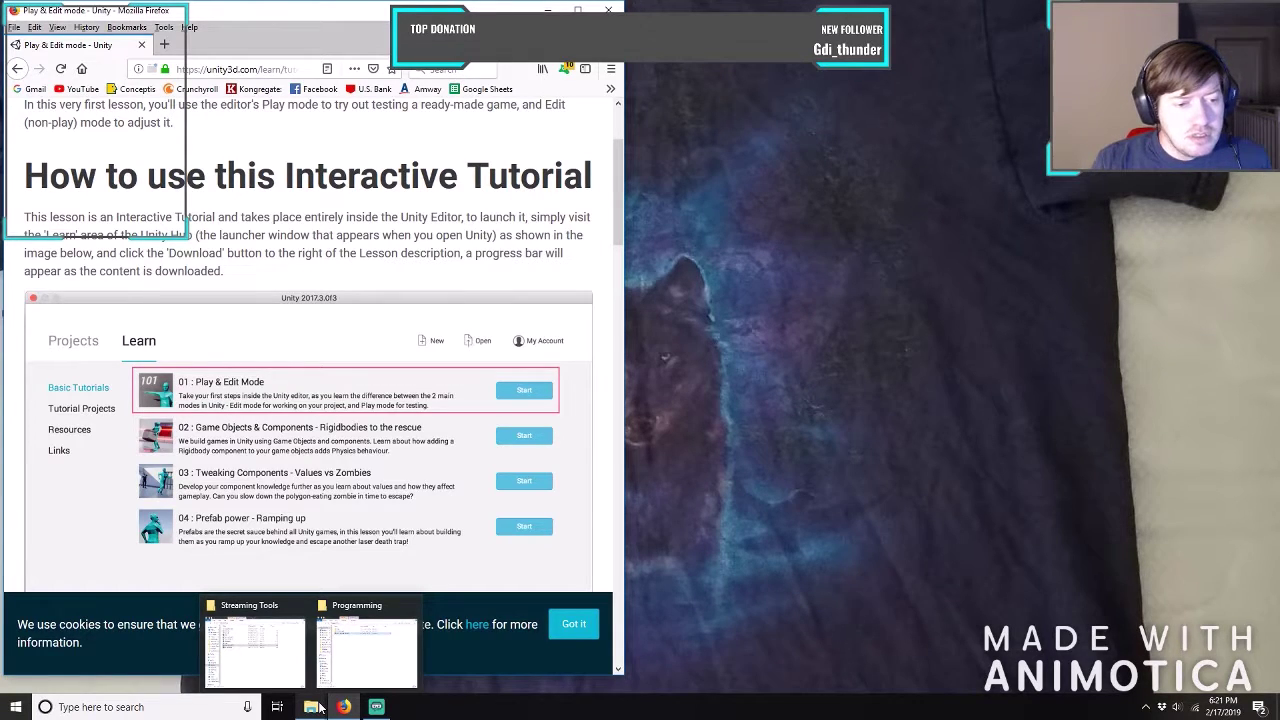
pyautogui.click(319, 708)
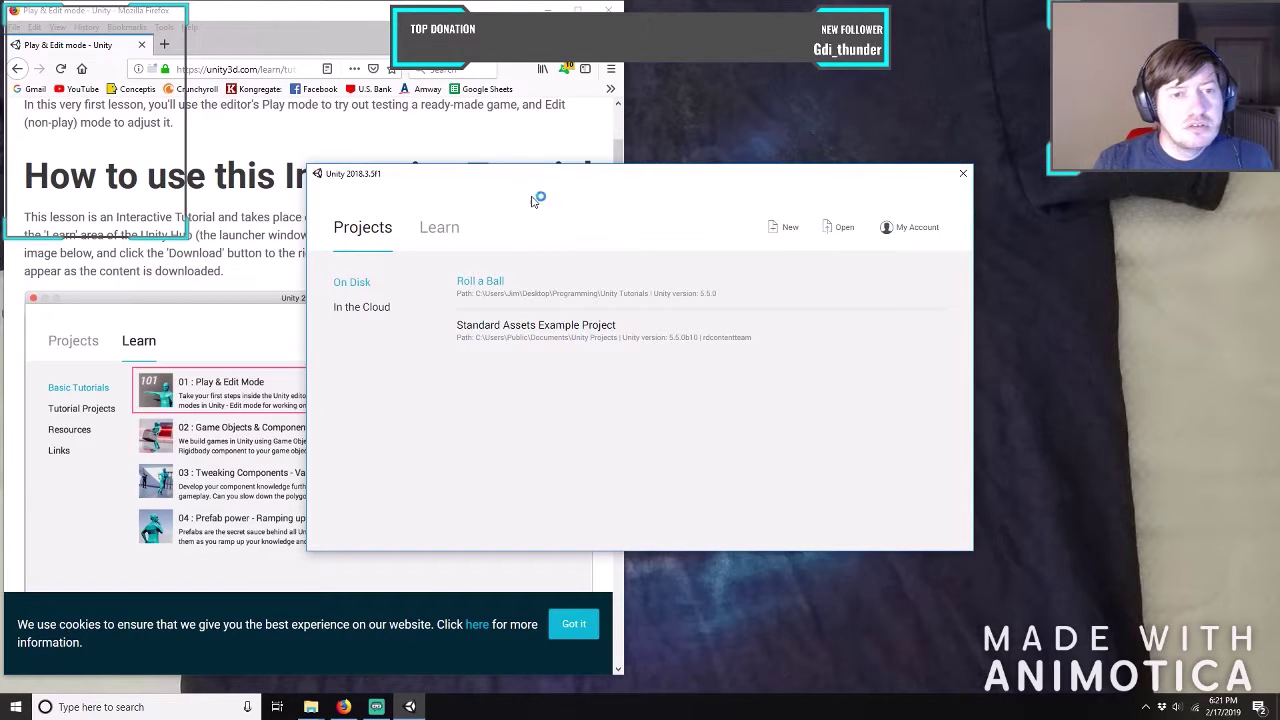
pyautogui.click(440, 230)
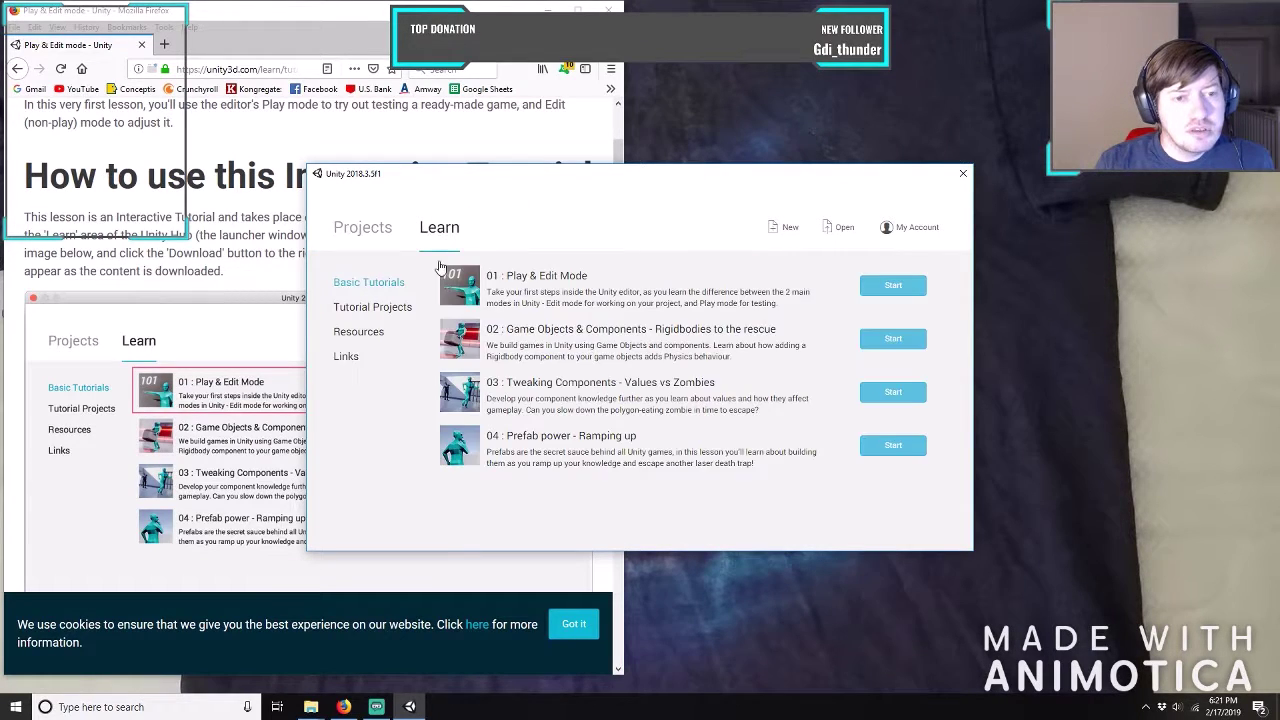
pyautogui.click(893, 393)
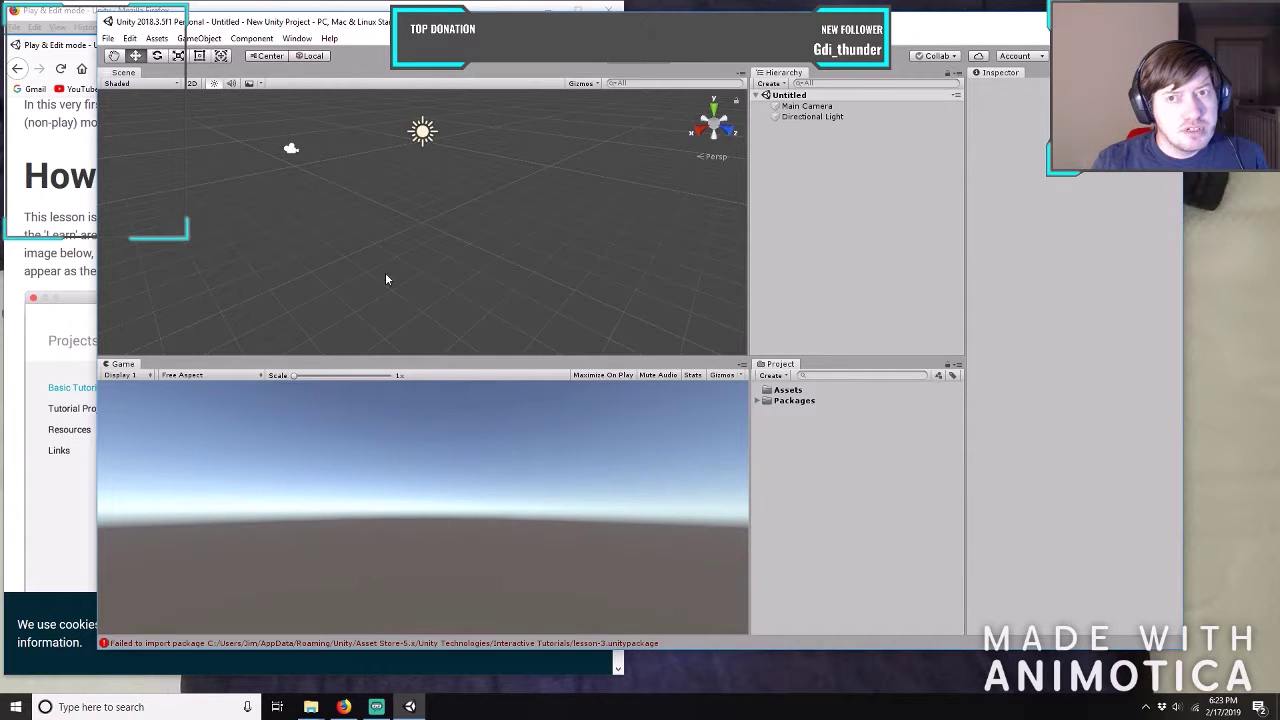
# Close the editor after the second attempt at tutorial 03, discarding its project.
pyautogui.click(107, 38)
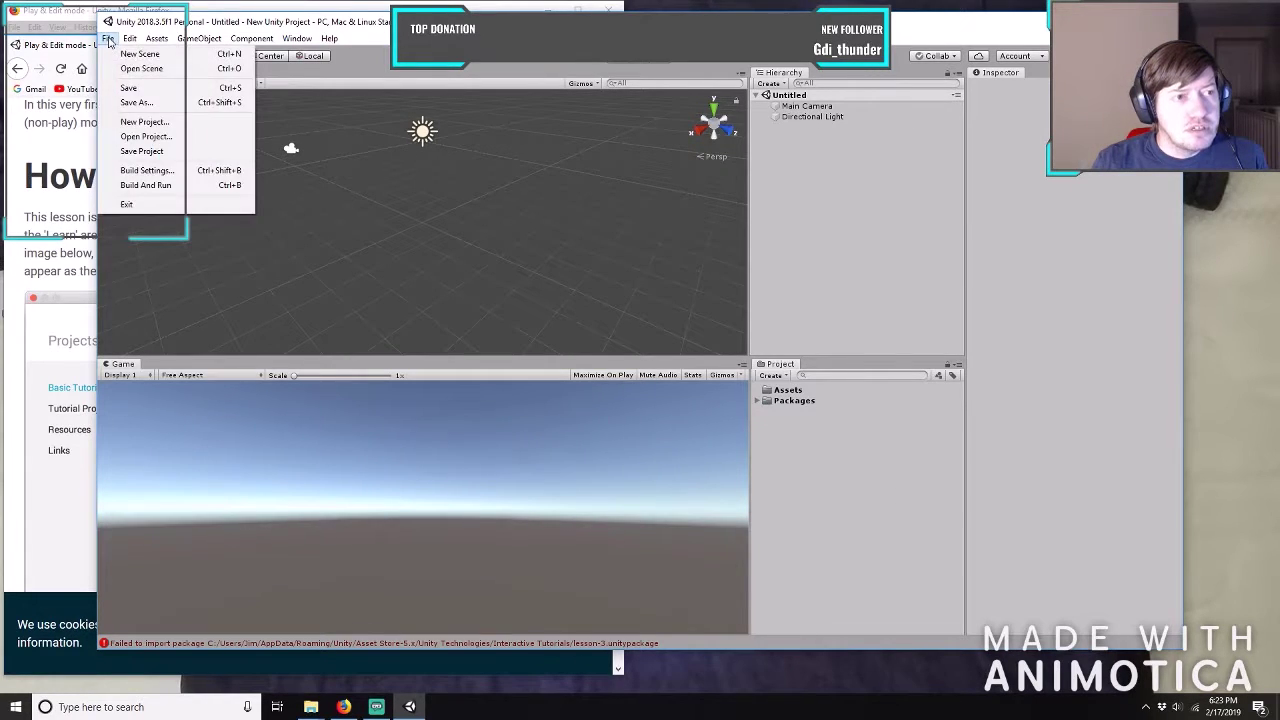
pyautogui.click(133, 206)
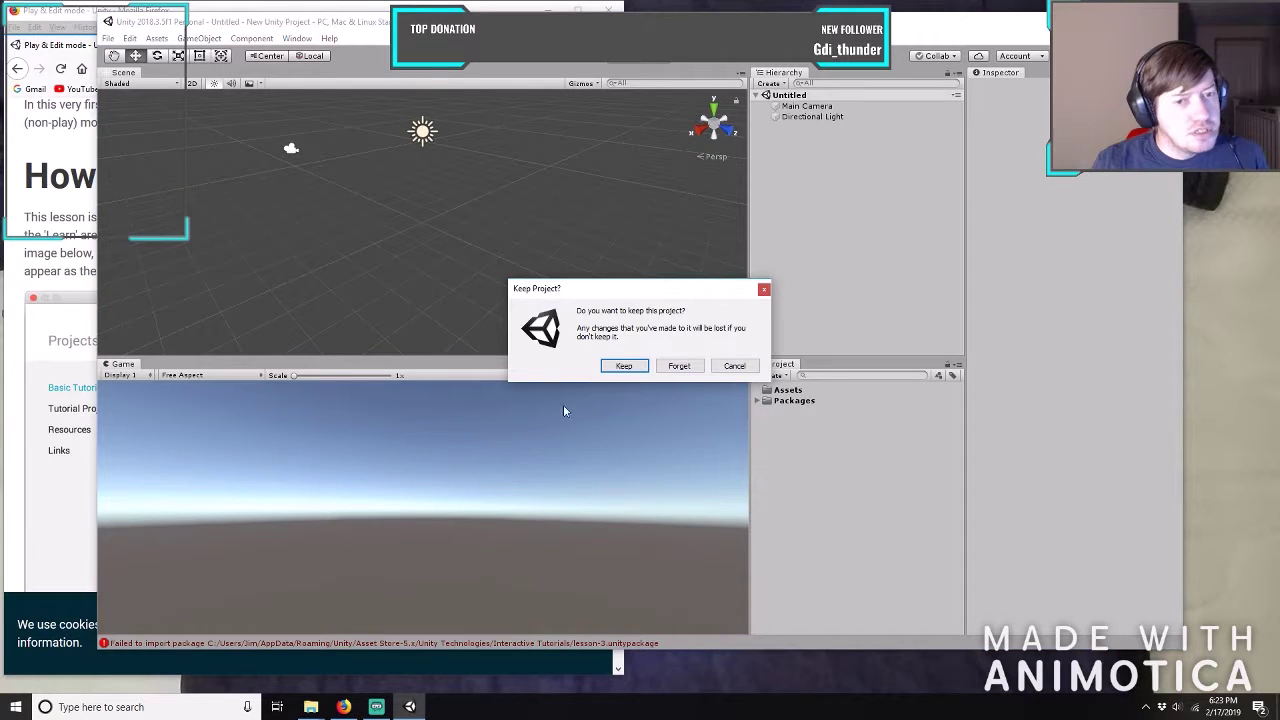
pyautogui.click(684, 366)
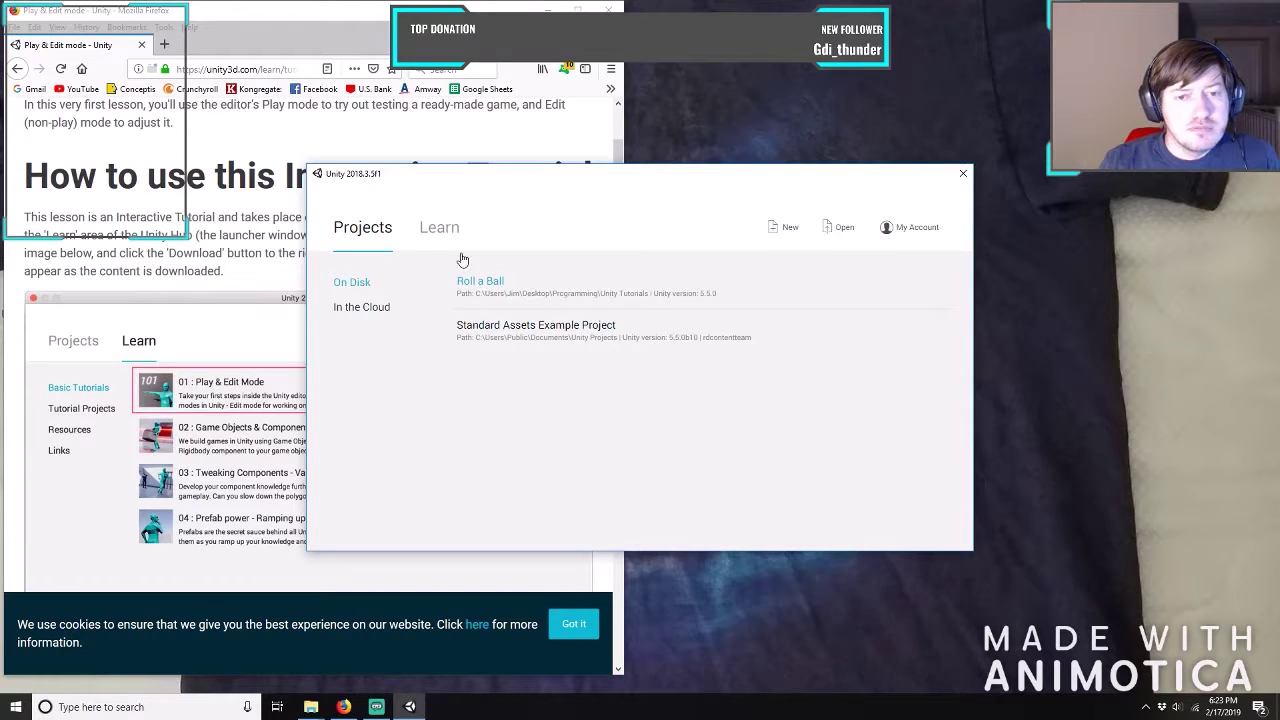
# Look through the launcher's Learn section, including Tutorial Projects, Resources and Links, and return to Basic Tutorials.
pyautogui.click(439, 227)
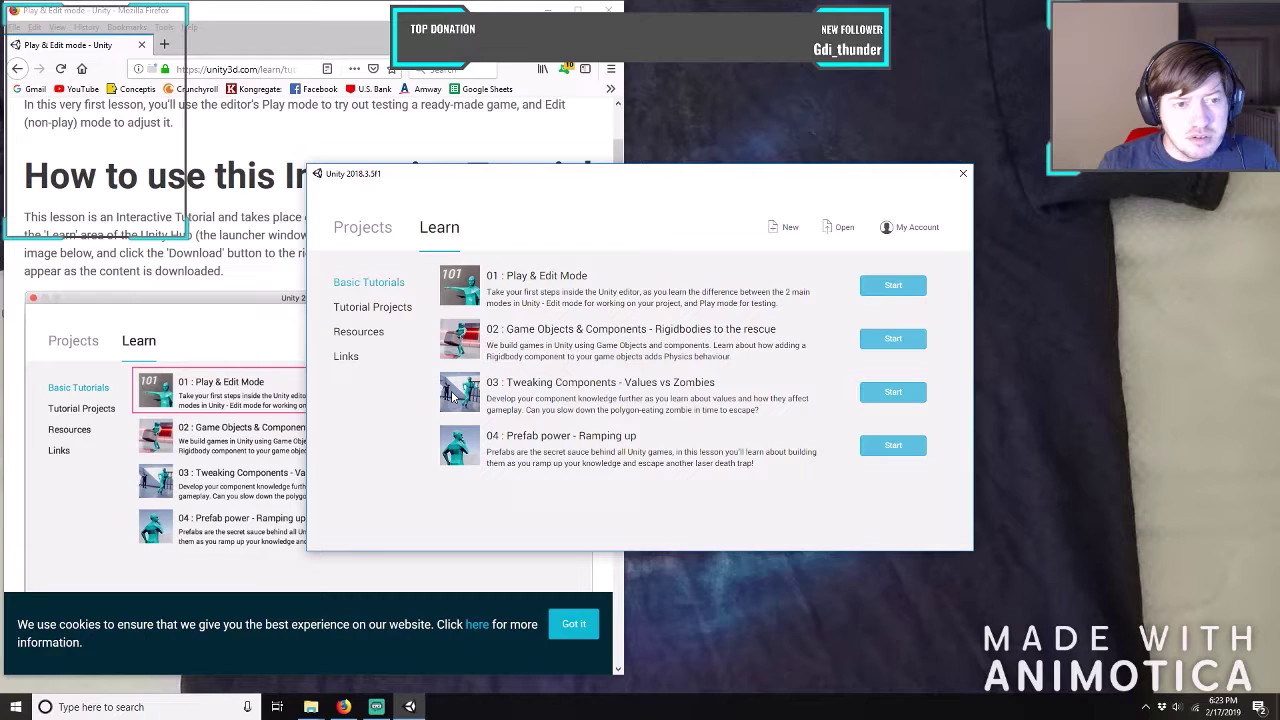
pyautogui.click(375, 310)
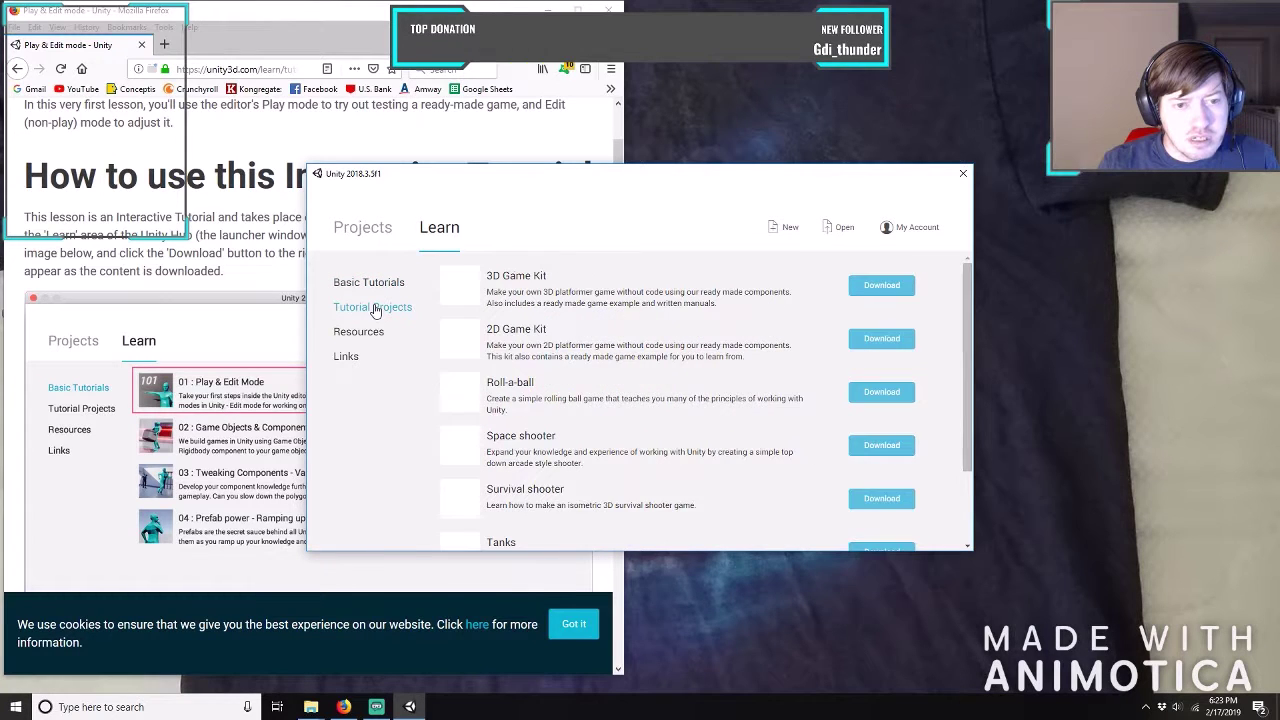
pyautogui.click(366, 287)
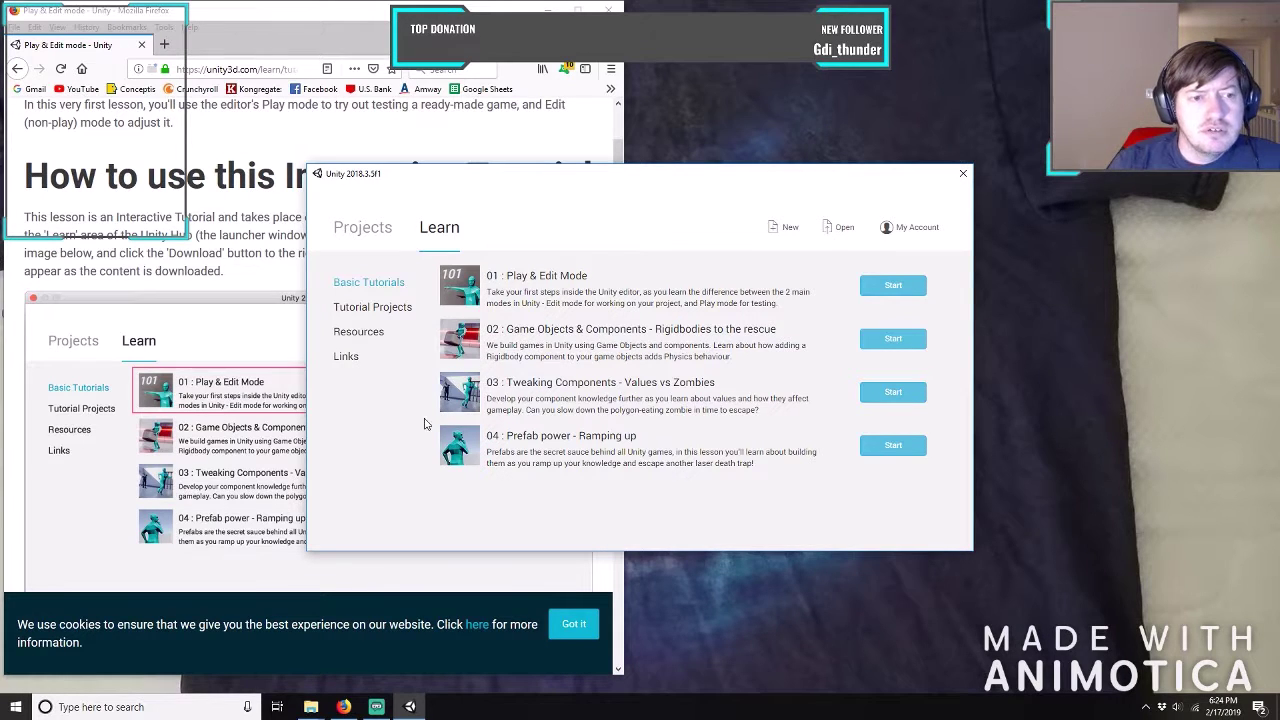
pyautogui.click(354, 333)
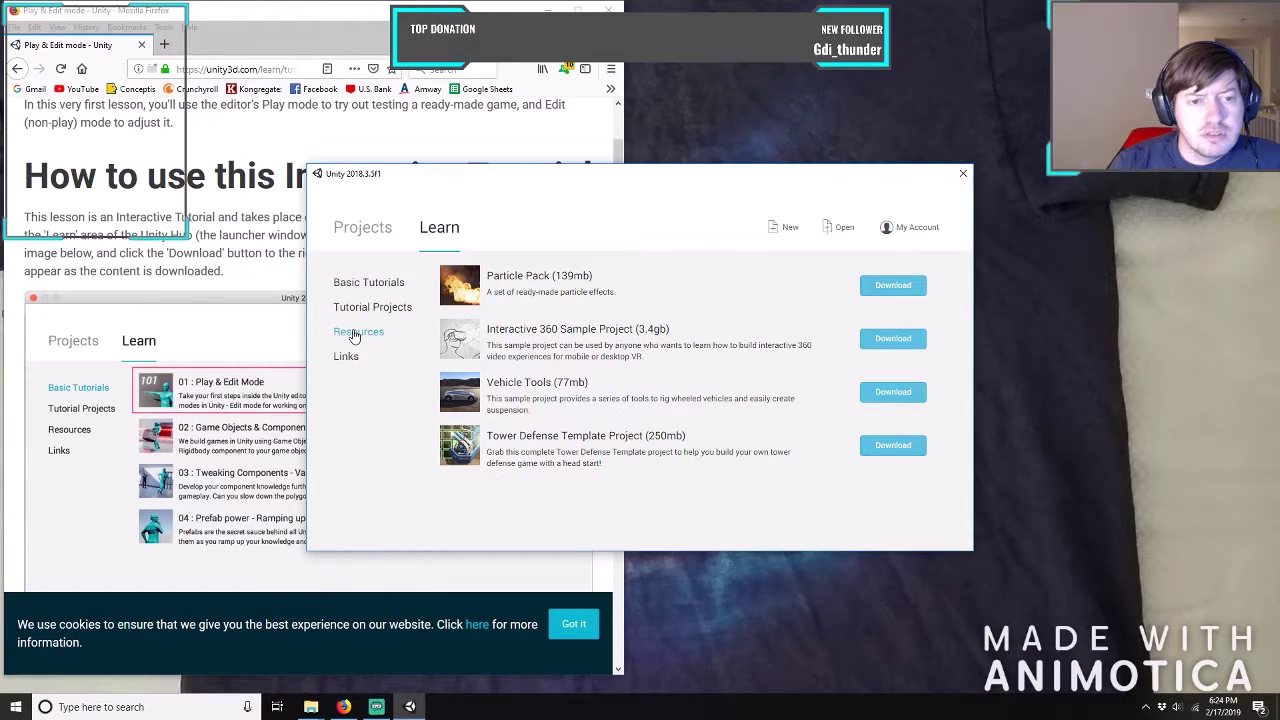
pyautogui.click(347, 358)
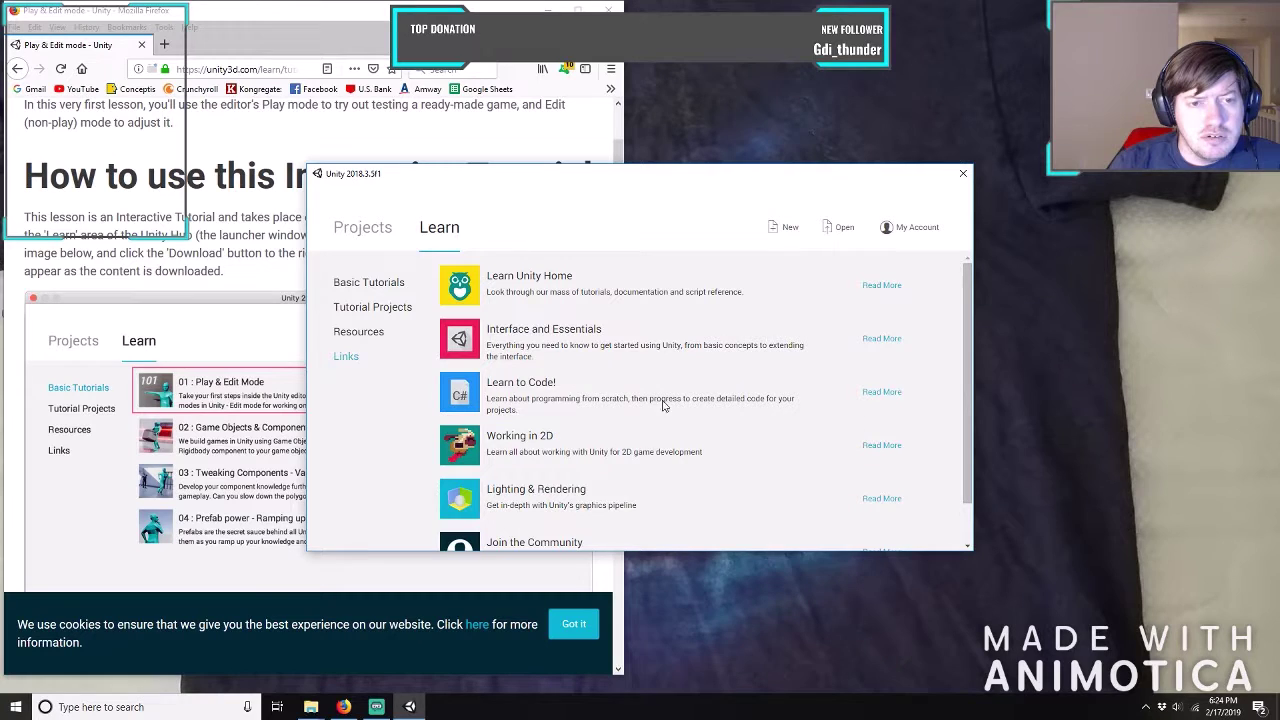
pyautogui.scroll(-1, 598, 369)
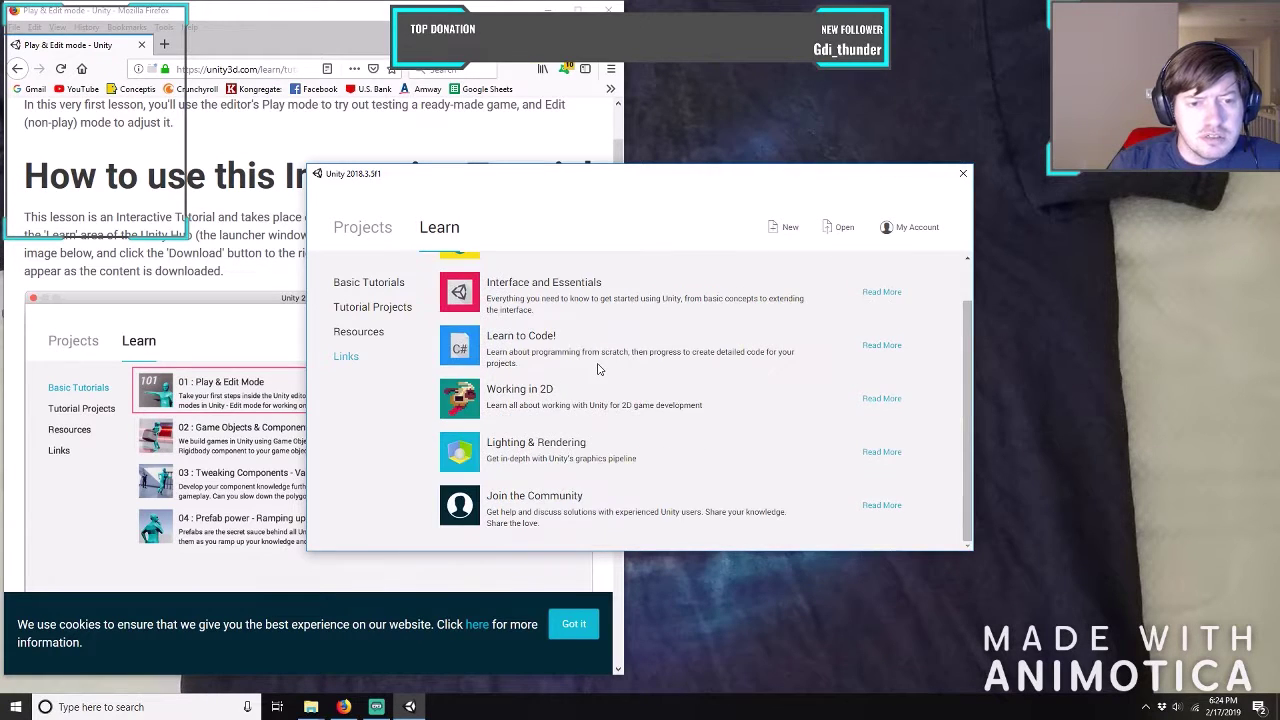
pyautogui.scroll(1, 598, 368)
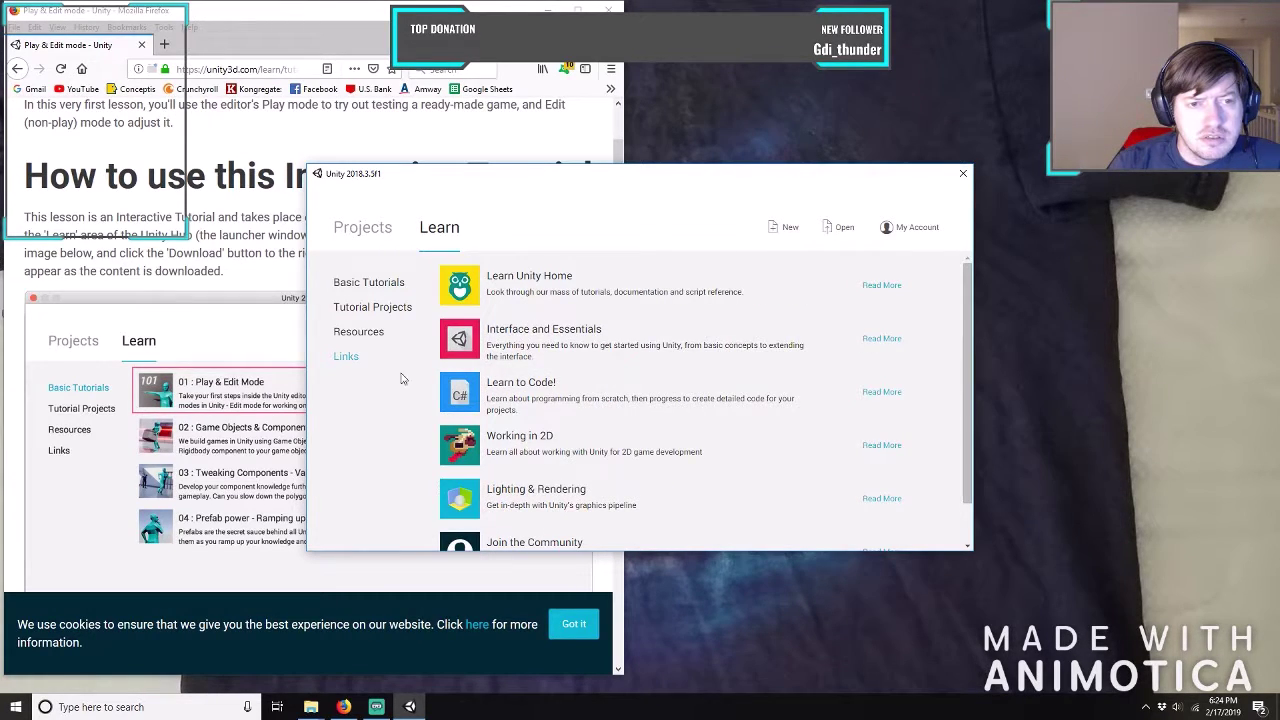
pyautogui.click(367, 284)
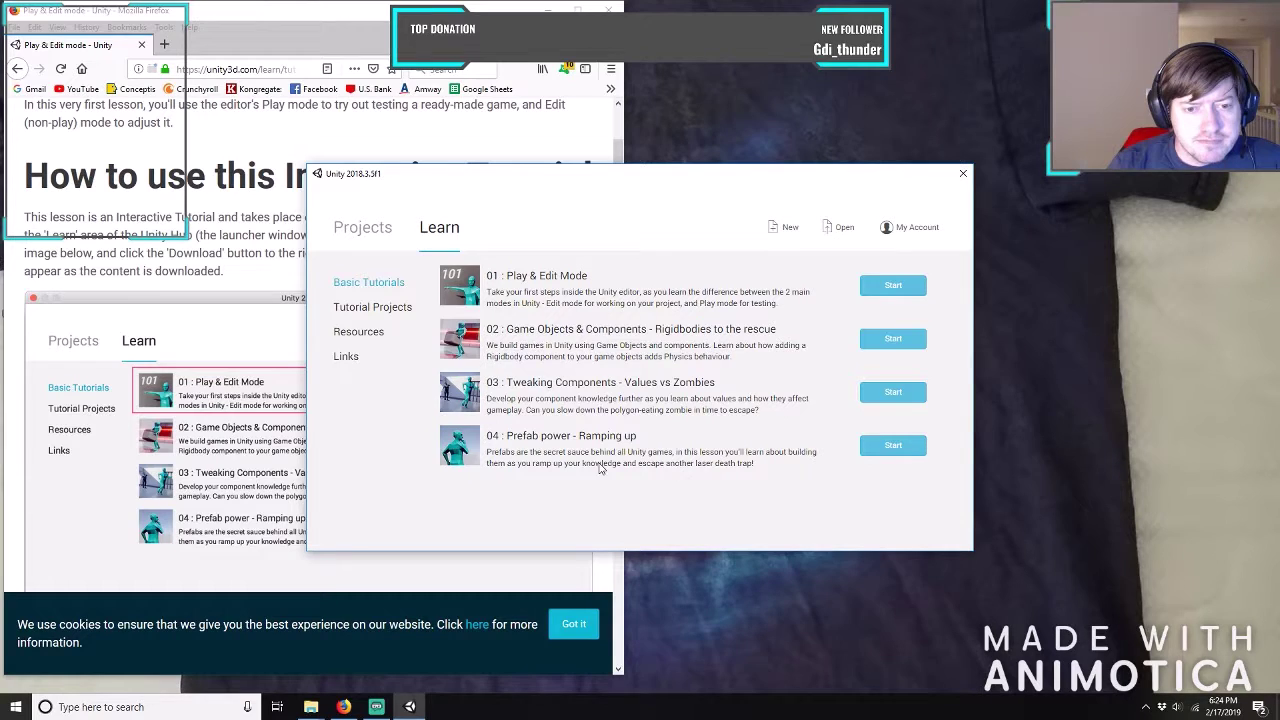
# Browse for an existing project under Programming > Unity > Editor, checking the Standard Assets and locales folders.
pyautogui.click(832, 230)
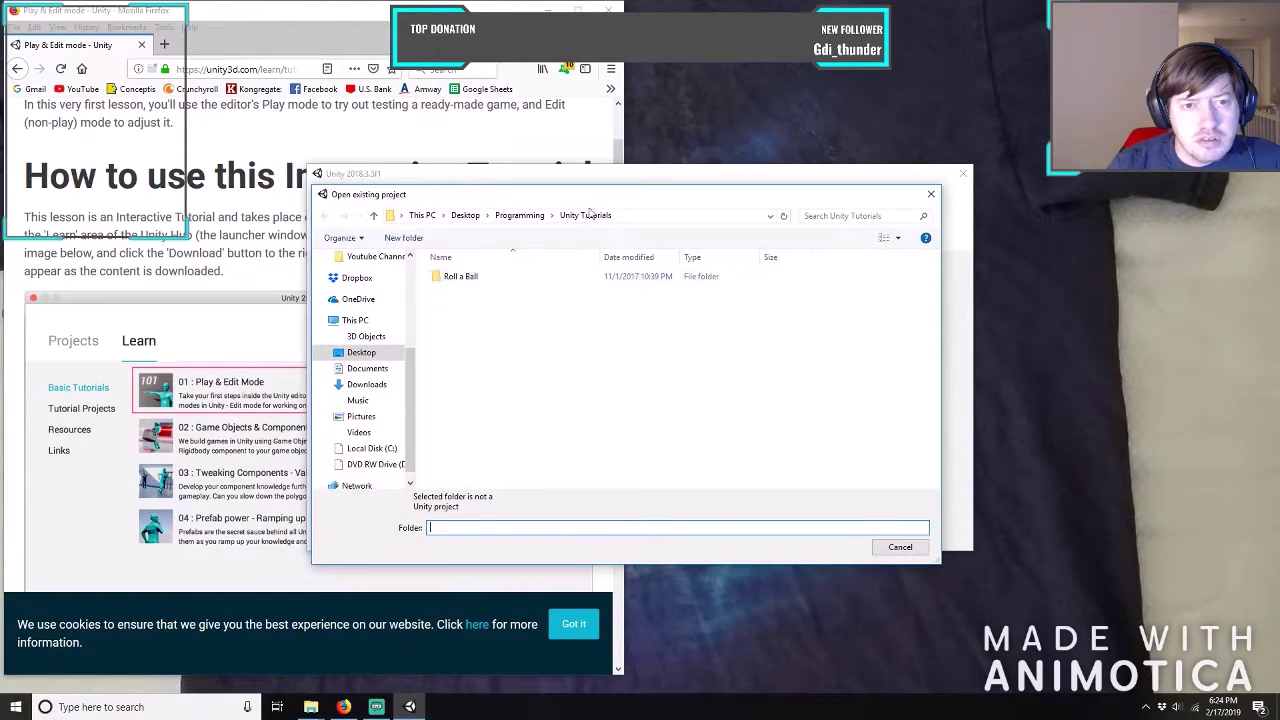
pyautogui.moveTo(625, 197); pyautogui.dragTo(505, 319)
pyautogui.click(410, 337)
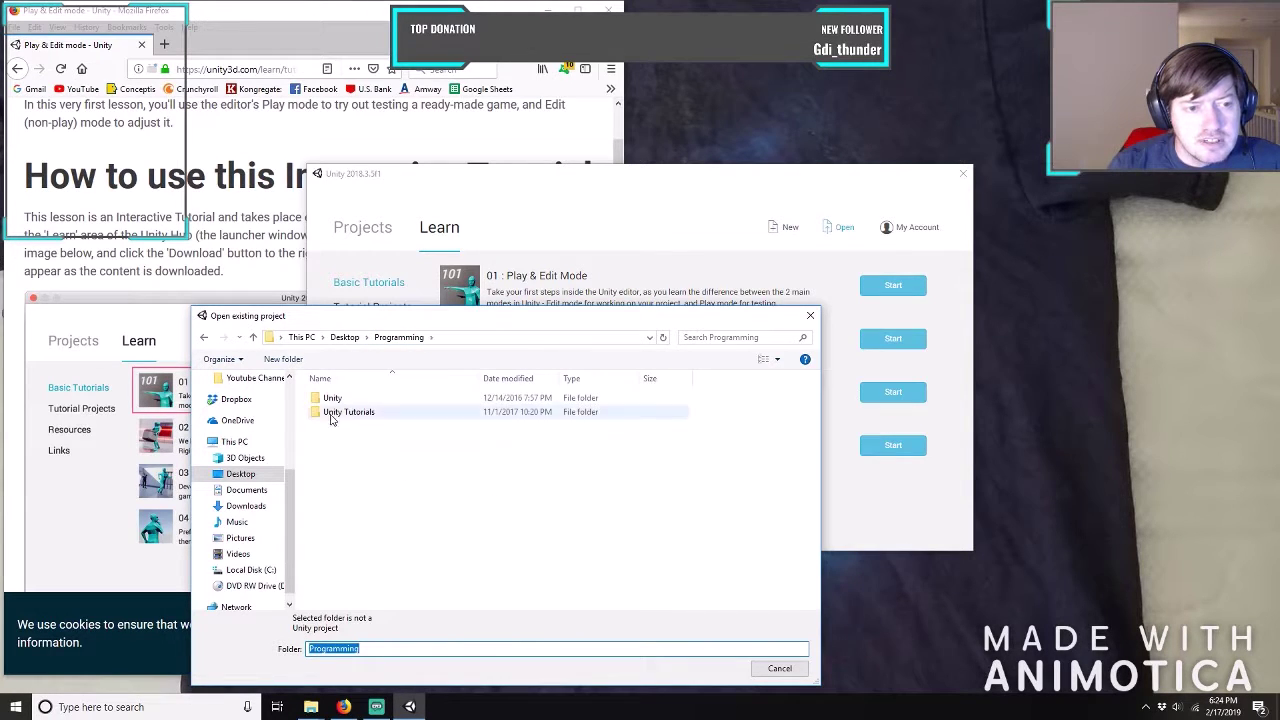
pyautogui.doubleClick(332, 398)
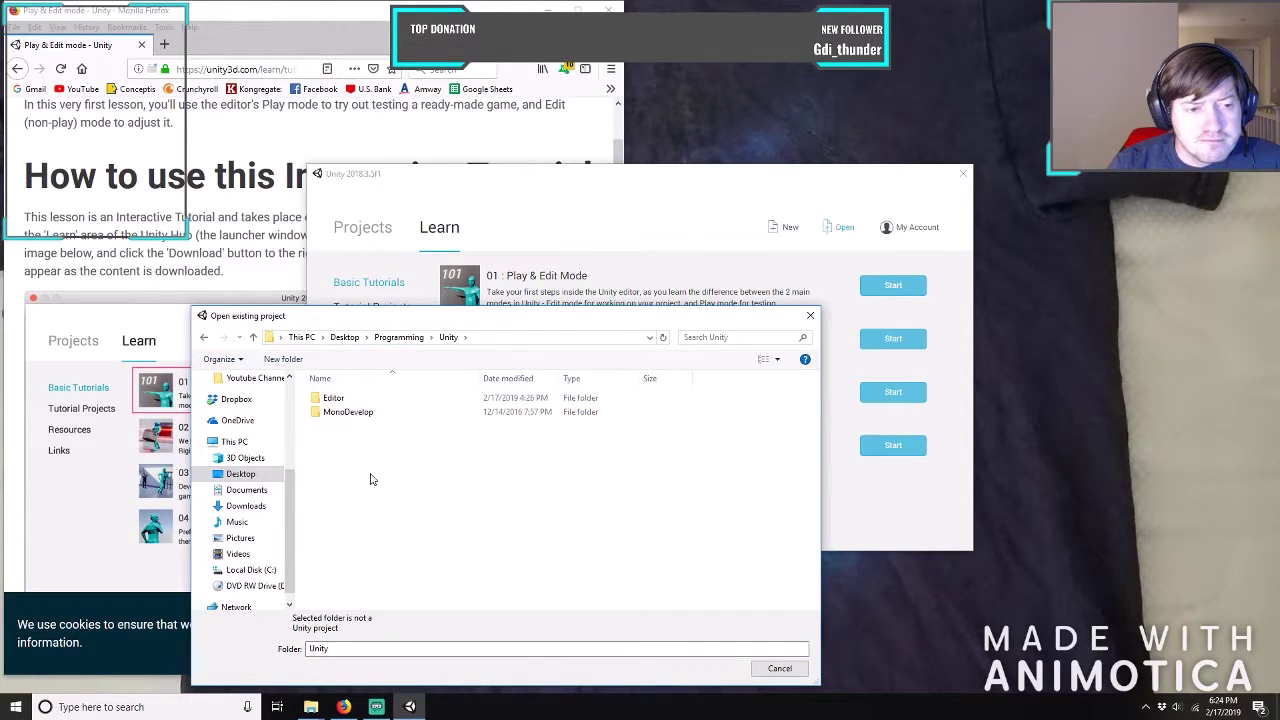
pyautogui.doubleClick(334, 398)
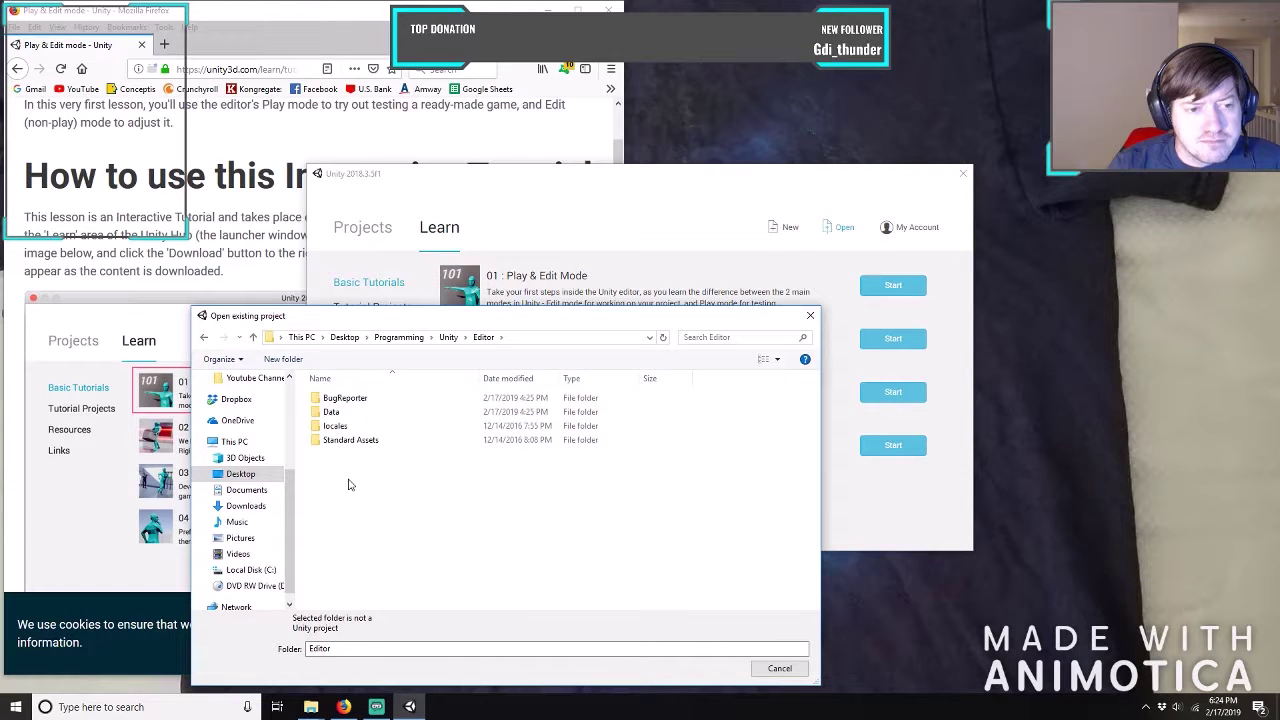
pyautogui.doubleClick(338, 442)
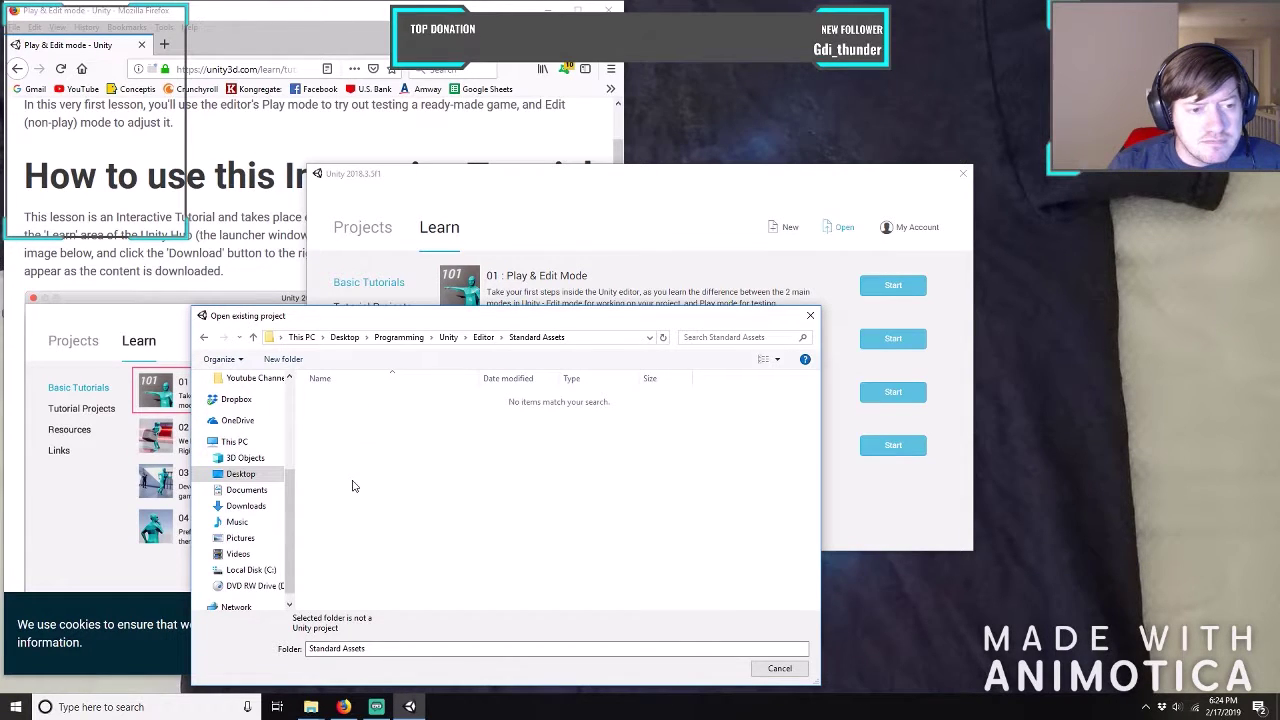
pyautogui.click(253, 337)
pyautogui.click(336, 428)
pyautogui.doubleClick(336, 428)
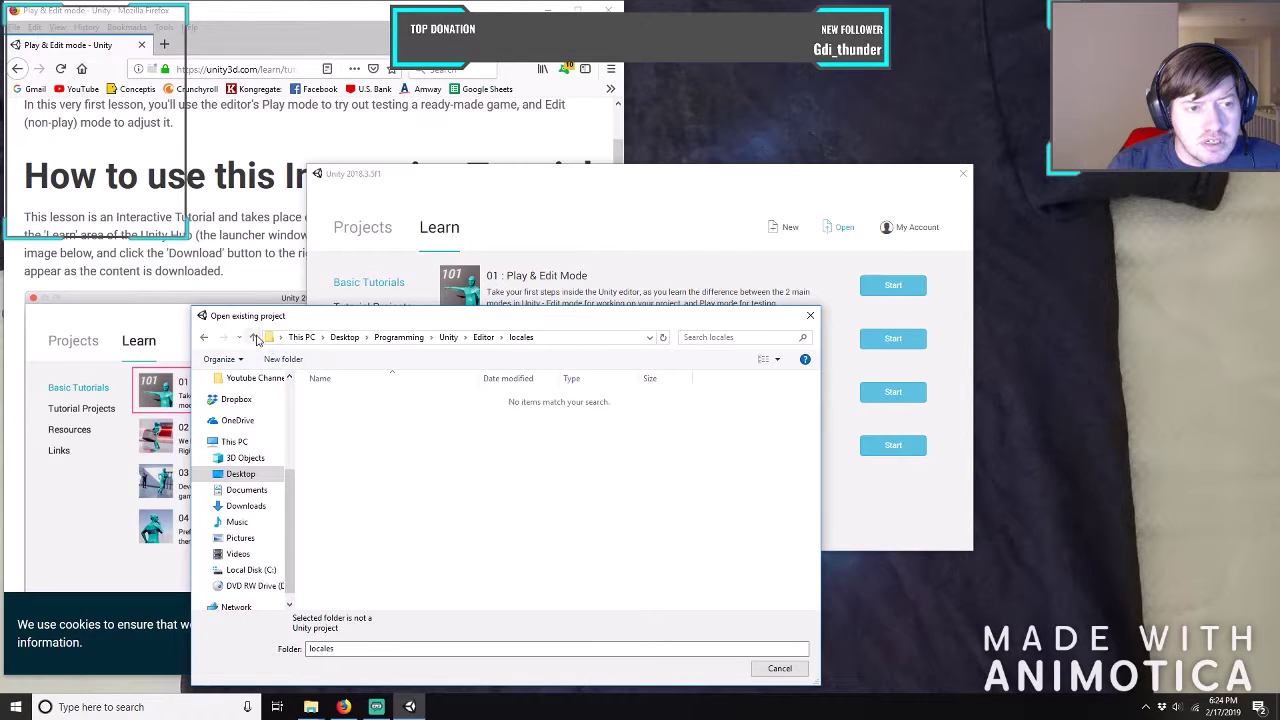
# Check the Editor folder's Data, Tools and BugReporter subfolders for a project, and dismiss the open-project dialog.
pyautogui.click(253, 337)
pyautogui.doubleClick(333, 413)
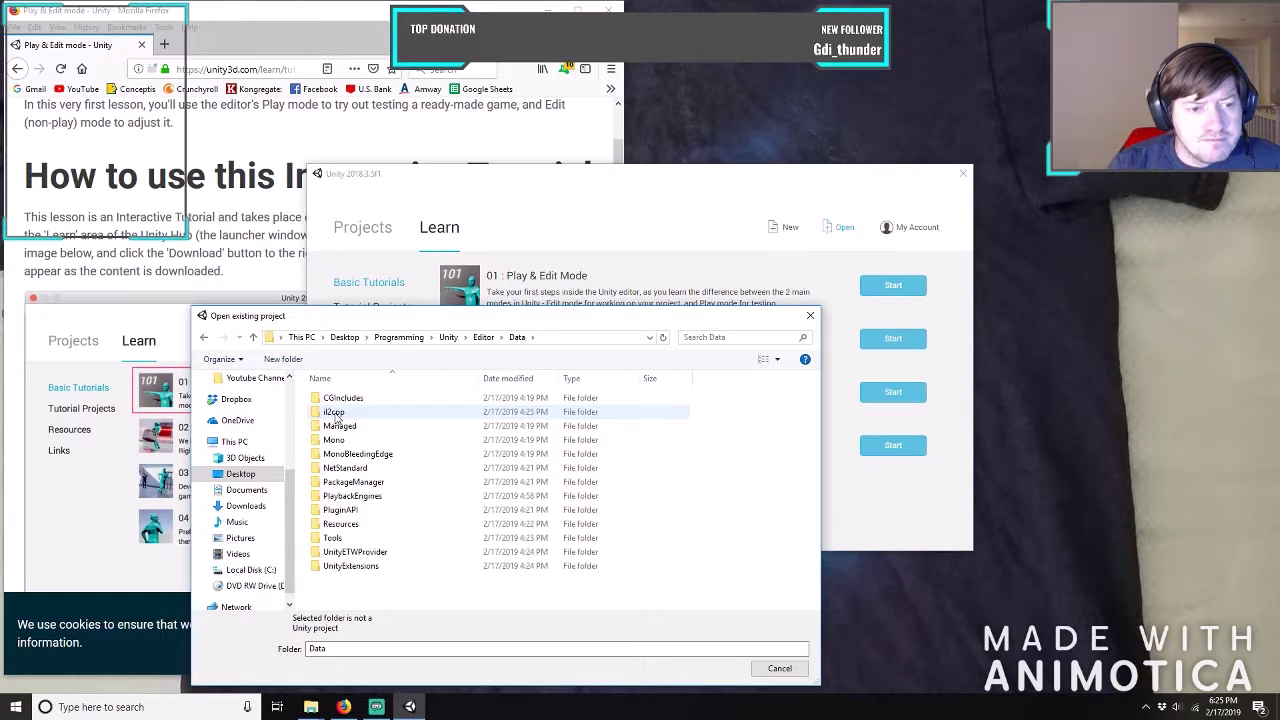
pyautogui.doubleClick(335, 539)
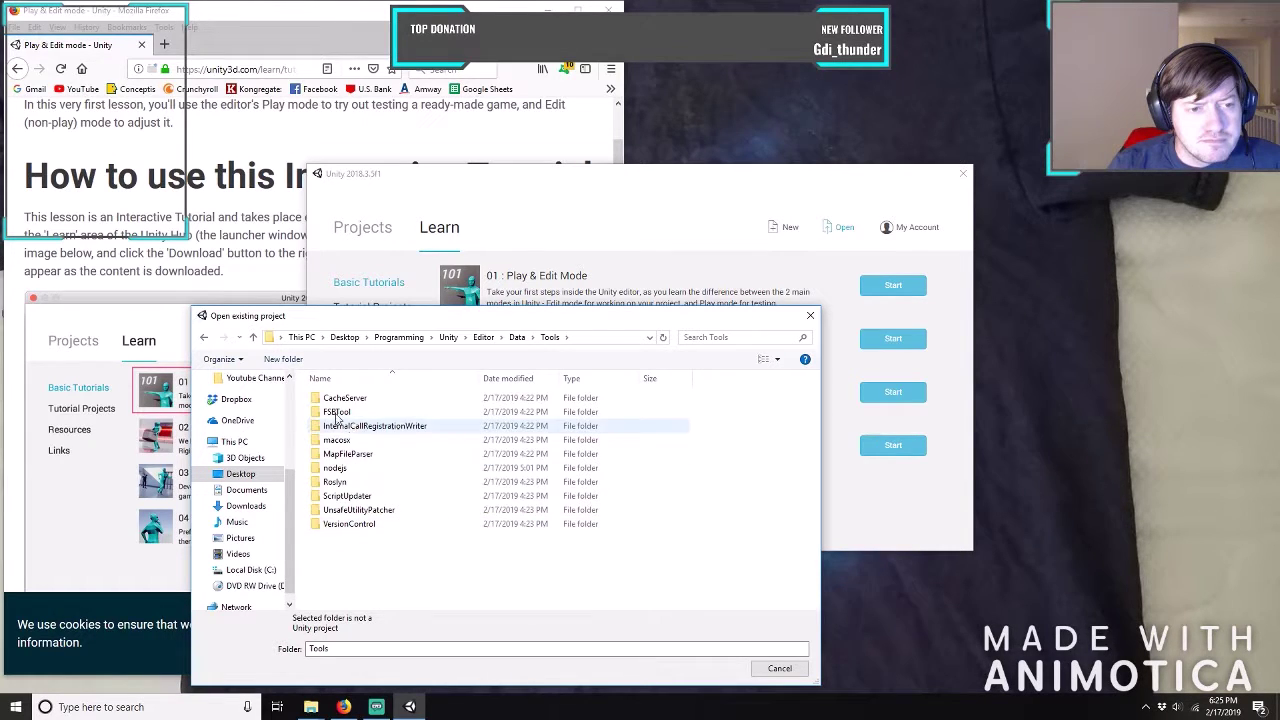
pyautogui.click(253, 337)
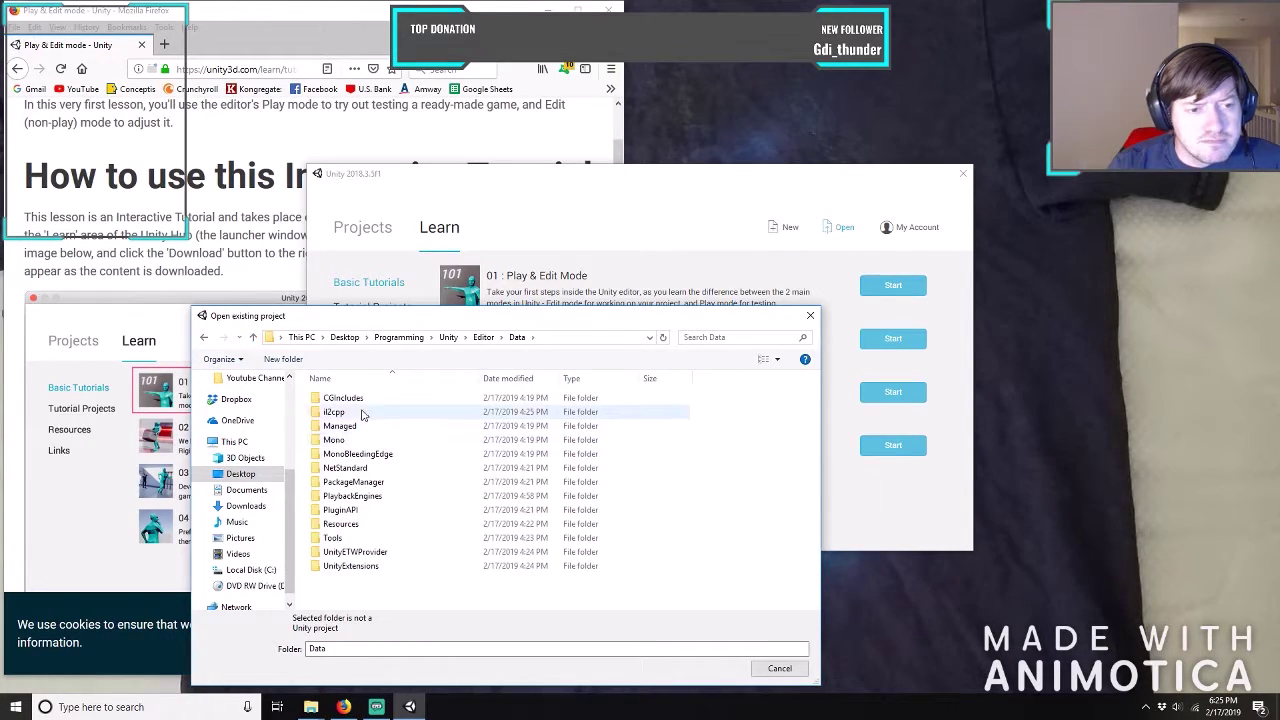
pyautogui.click(253, 337)
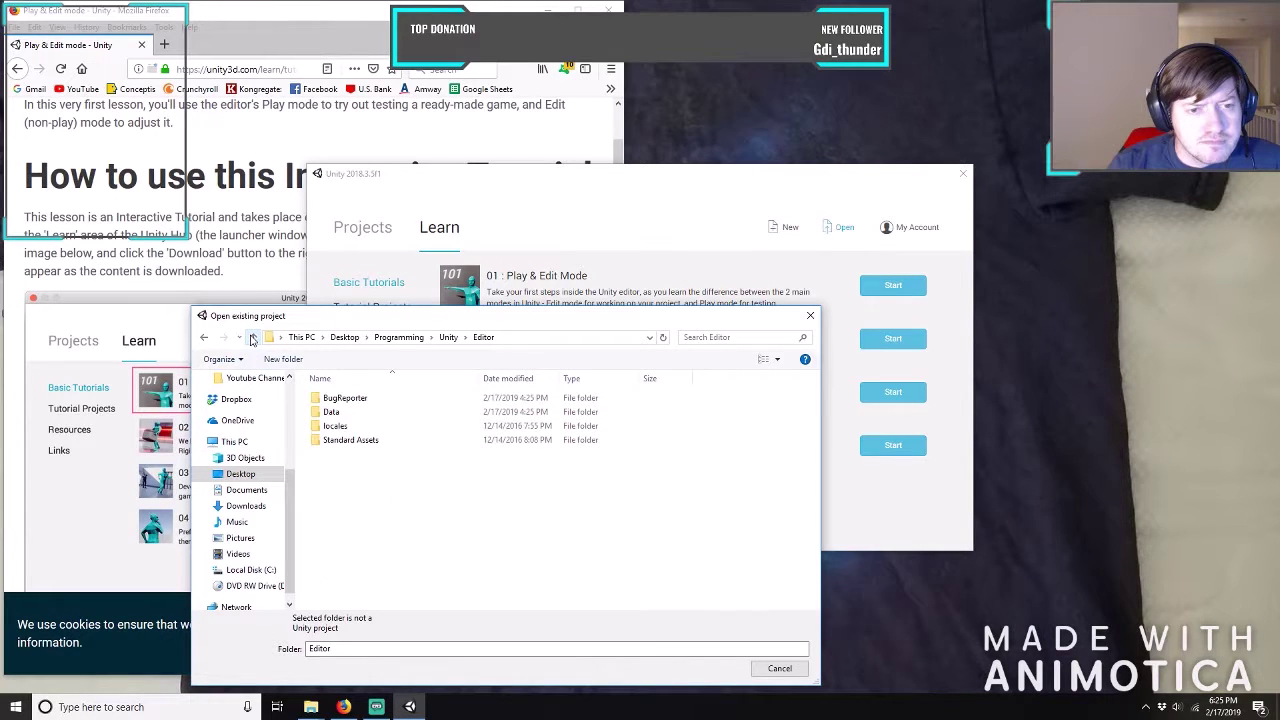
pyautogui.doubleClick(345, 399)
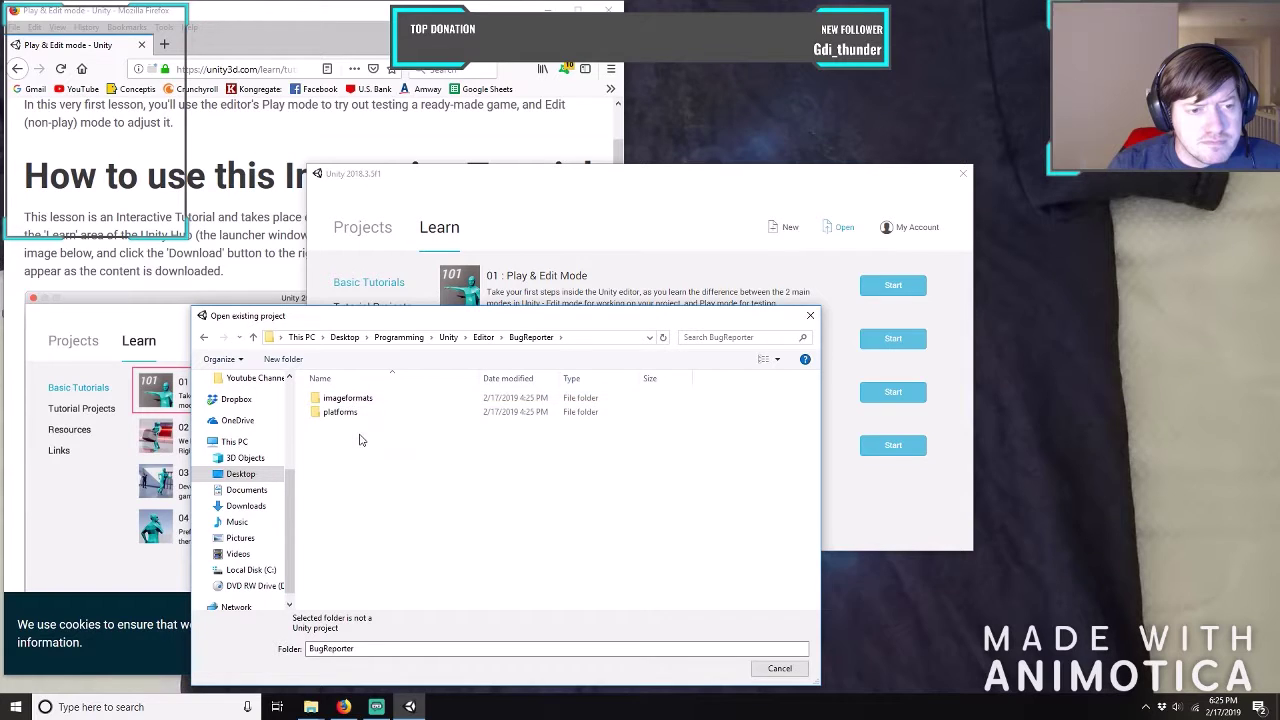
pyautogui.click(254, 337)
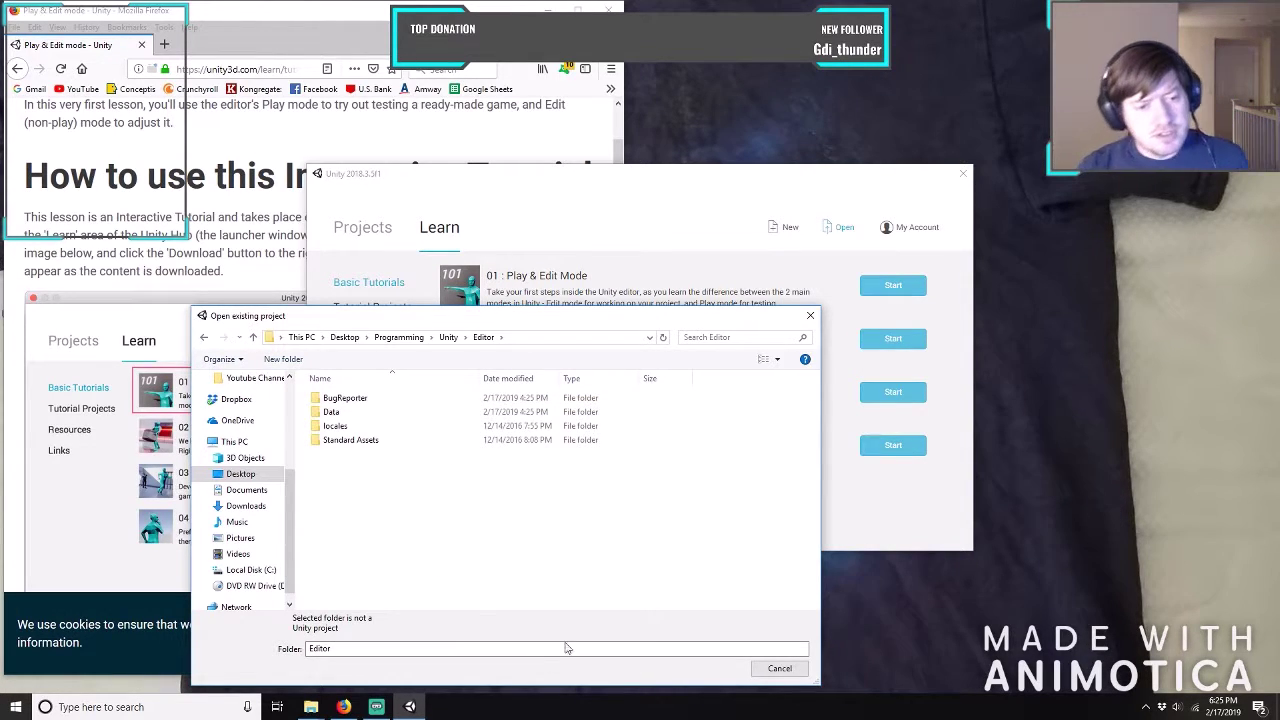
pyautogui.click(779, 668)
# Move the Unity launcher beside the browser window and open google.com in a new Firefox tab.
pyautogui.moveTo(540, 178); pyautogui.dragTo(835, 18)
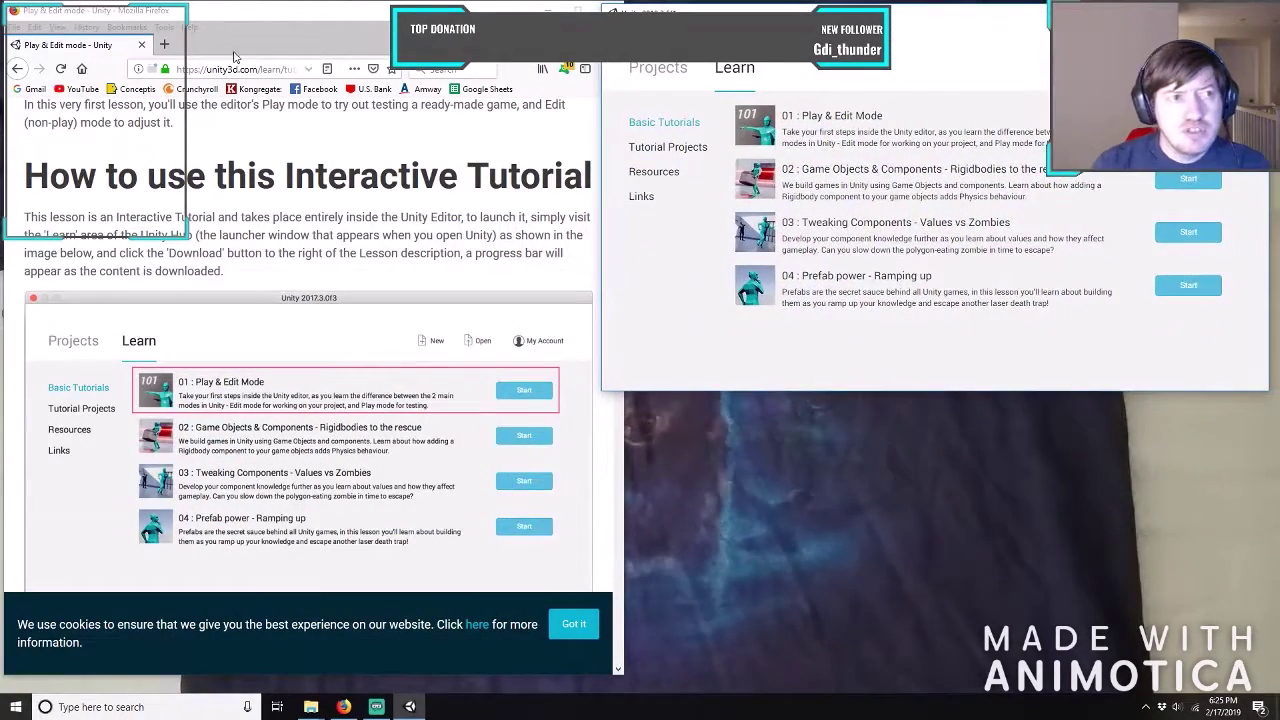
pyautogui.click(283, 26)
pyautogui.click(164, 44)
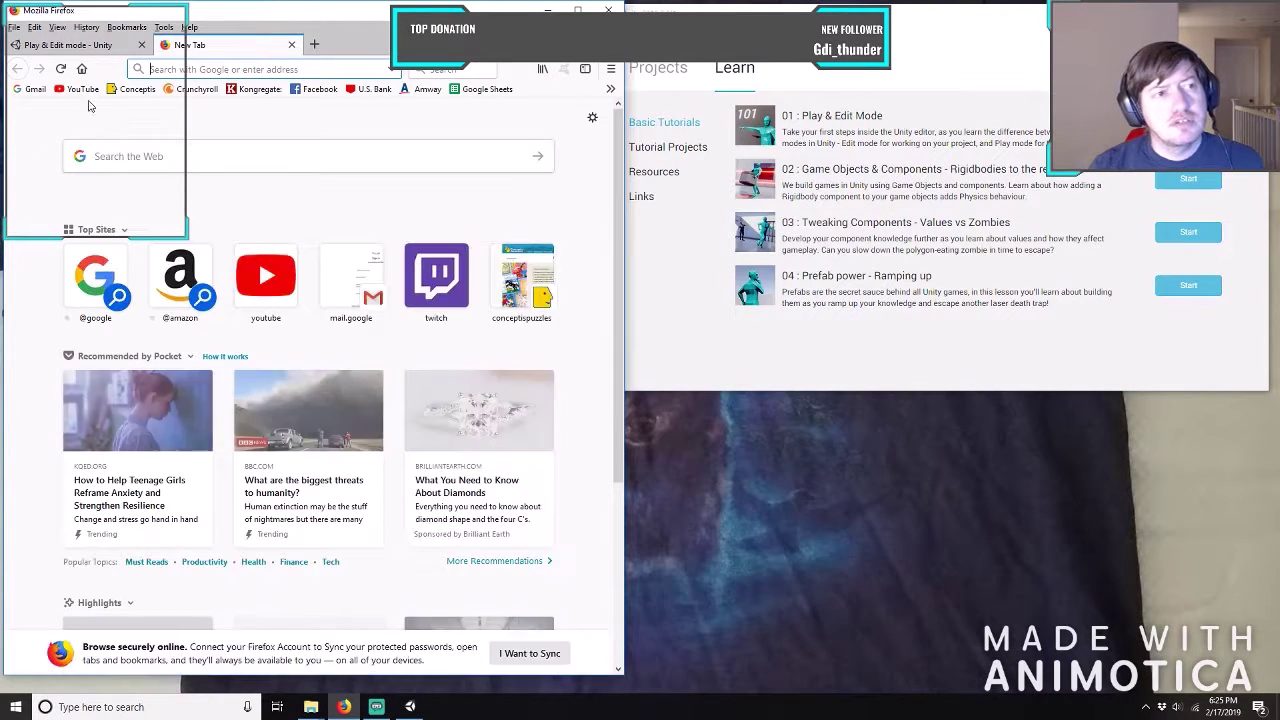
pyautogui.write('google.com')
pyautogui.press('Return')
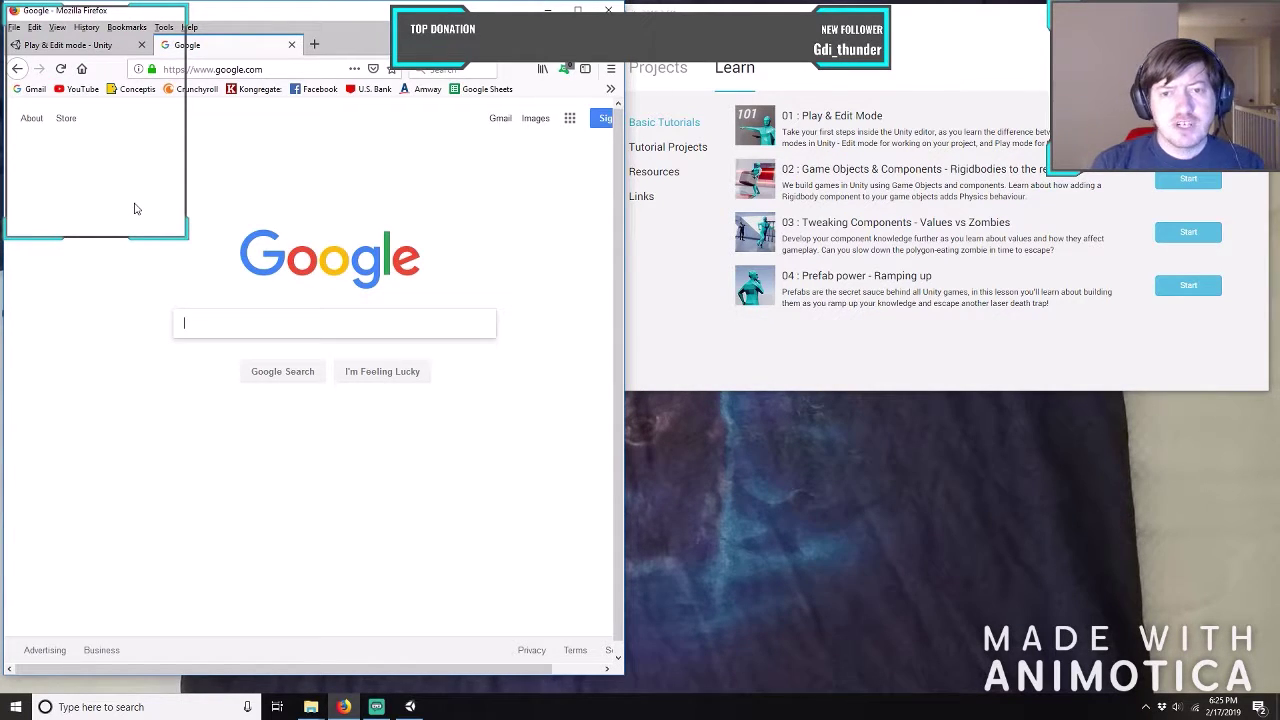
# Search Google for "unity basic tutorial number 3 values vs zombies redownload".
pyautogui.write('unity')
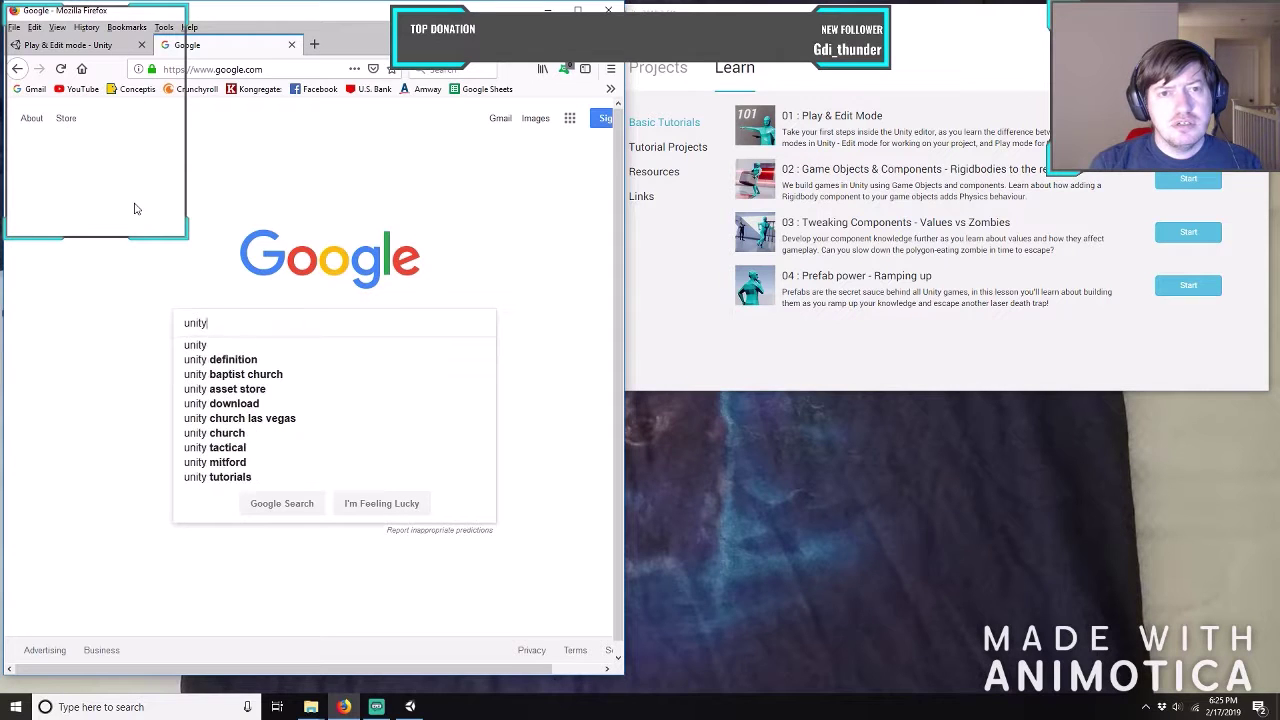
pyautogui.write(' basic')
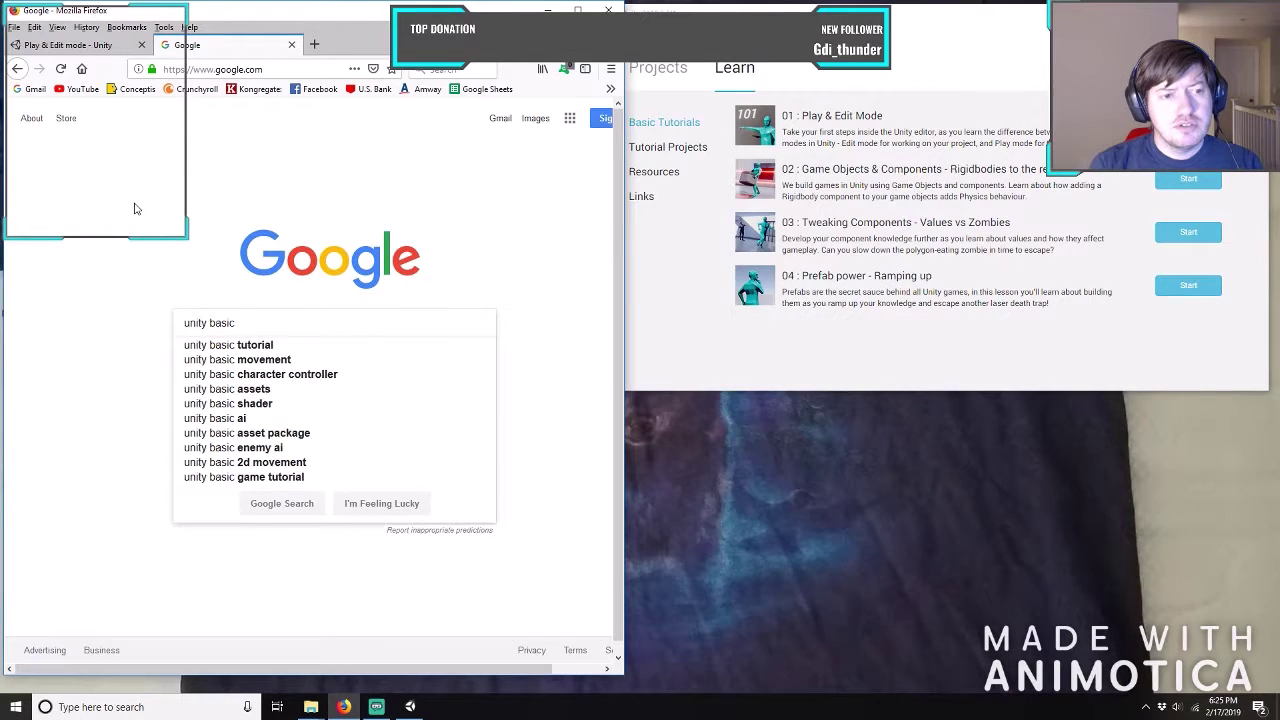
pyautogui.write(' tuorial')
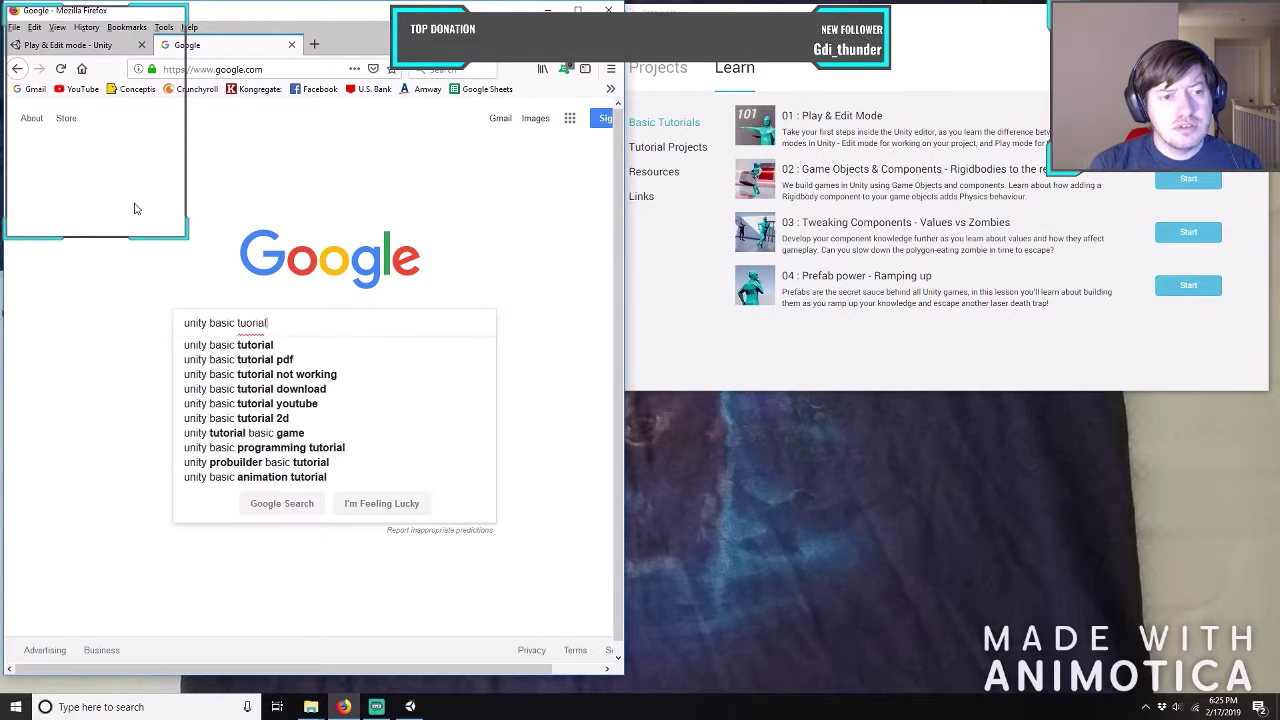
pyautogui.press('Left')
pyautogui.press('Left')
pyautogui.press('Left')
pyautogui.press('Left')
pyautogui.press('Left')
pyautogui.write('t')
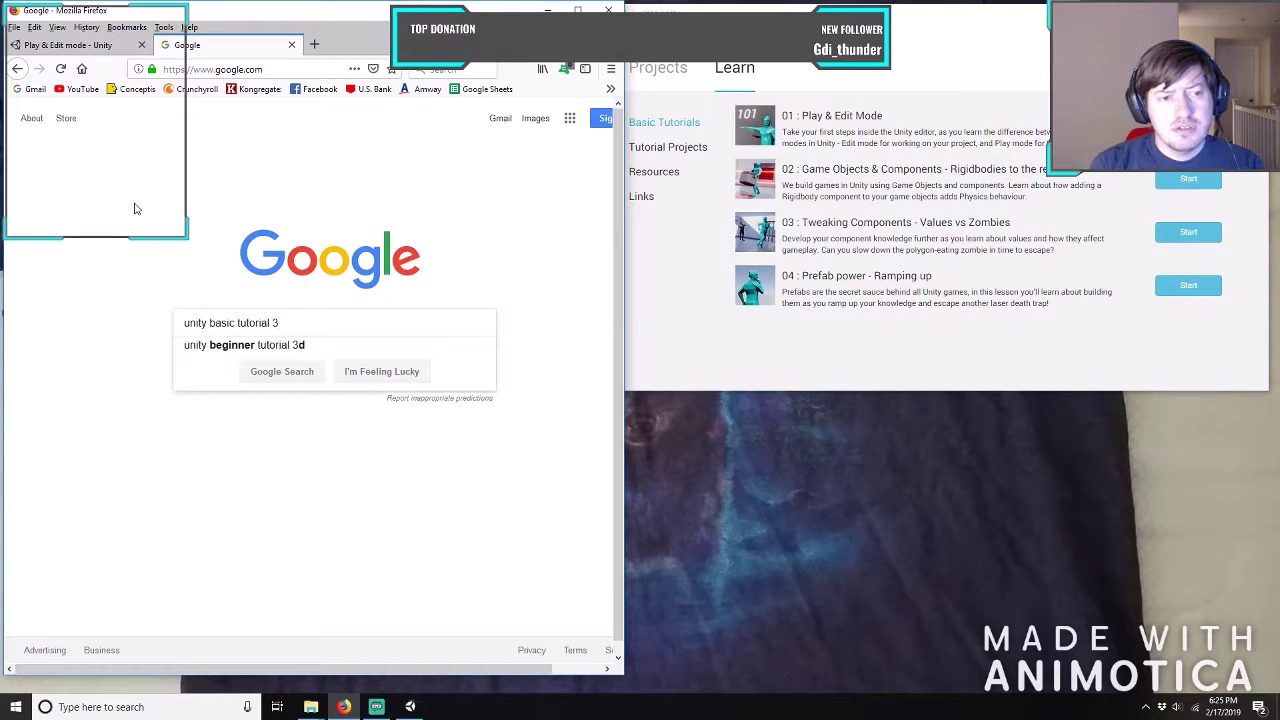
pyautogui.press('BackSpace')
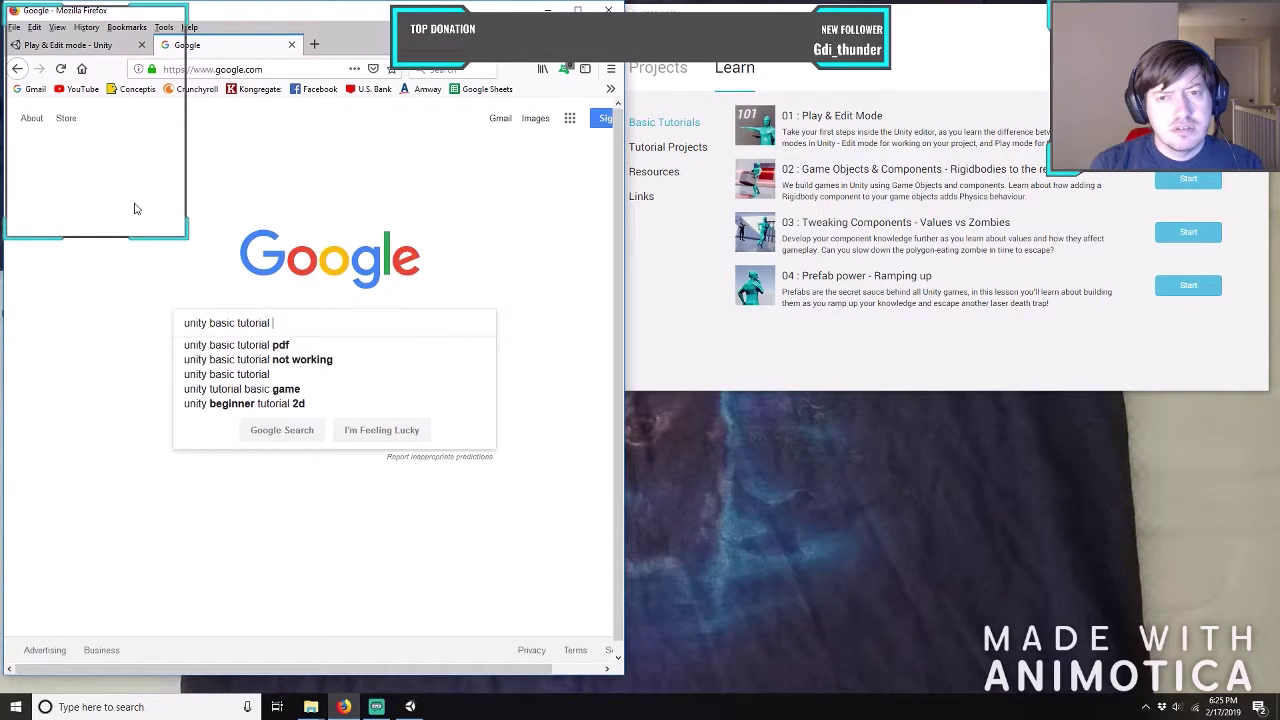
pyautogui.write('number 3')
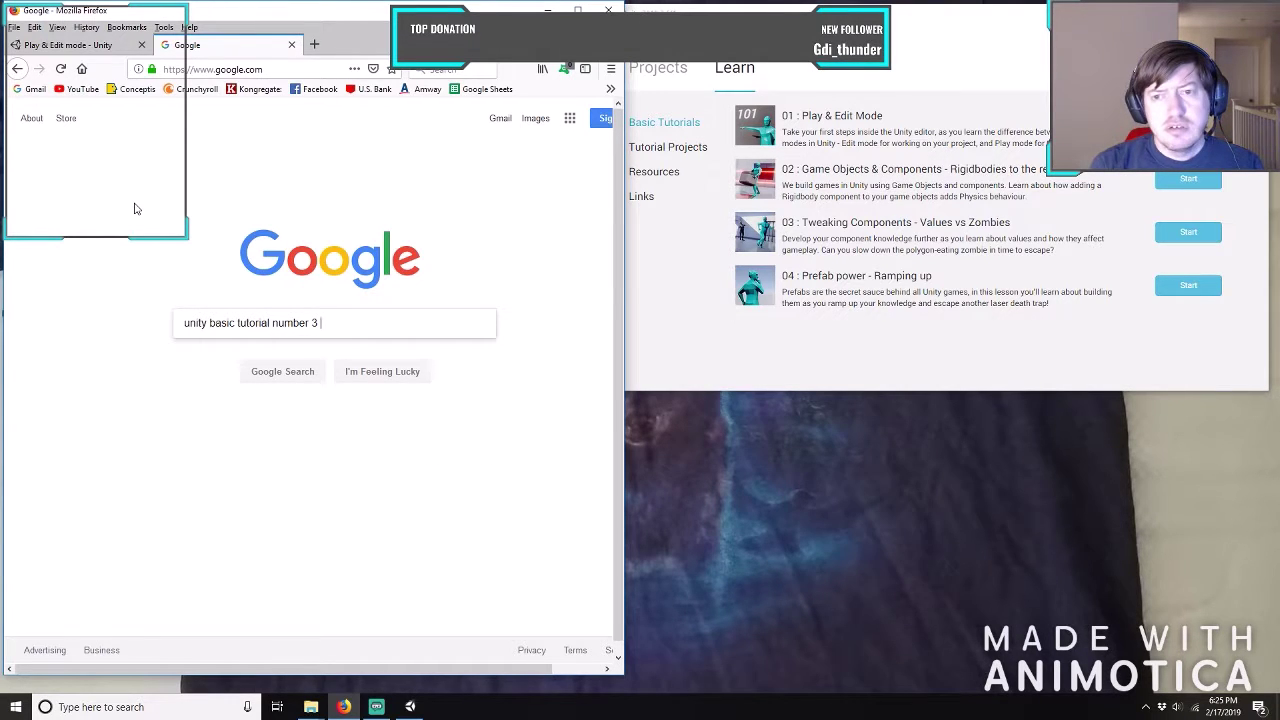
pyautogui.write(' values')
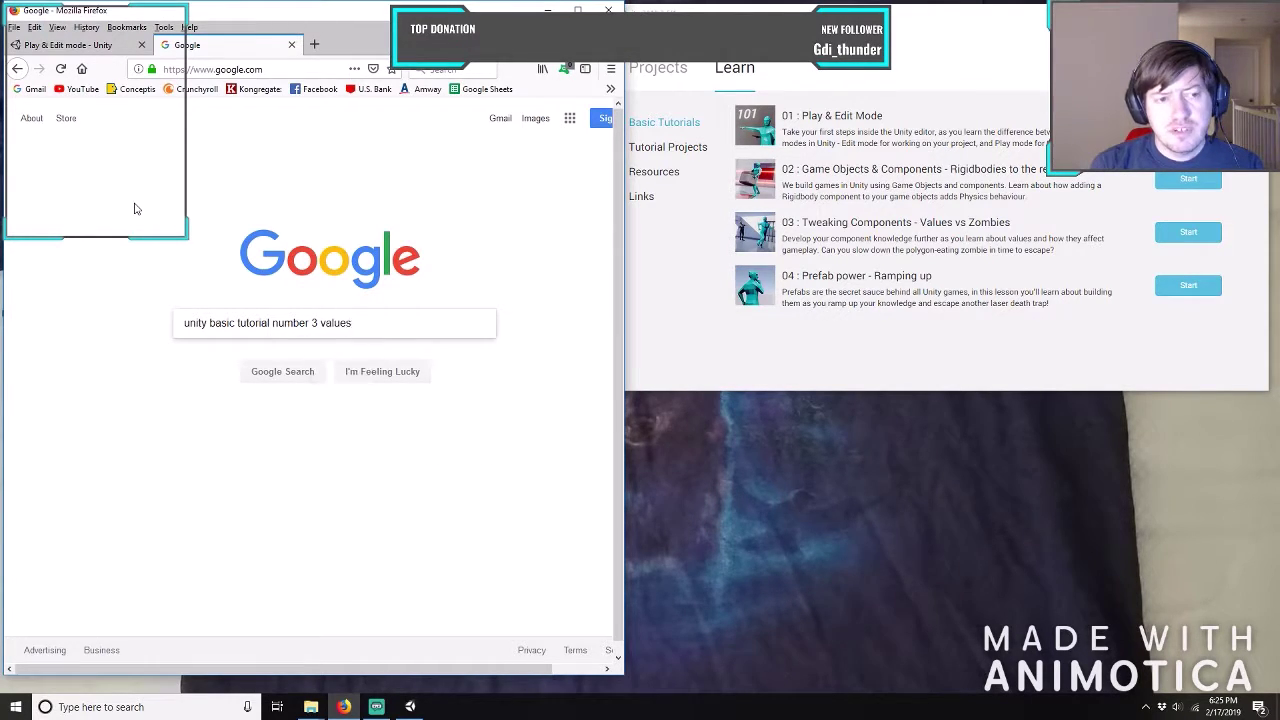
pyautogui.write(' vs zombine')
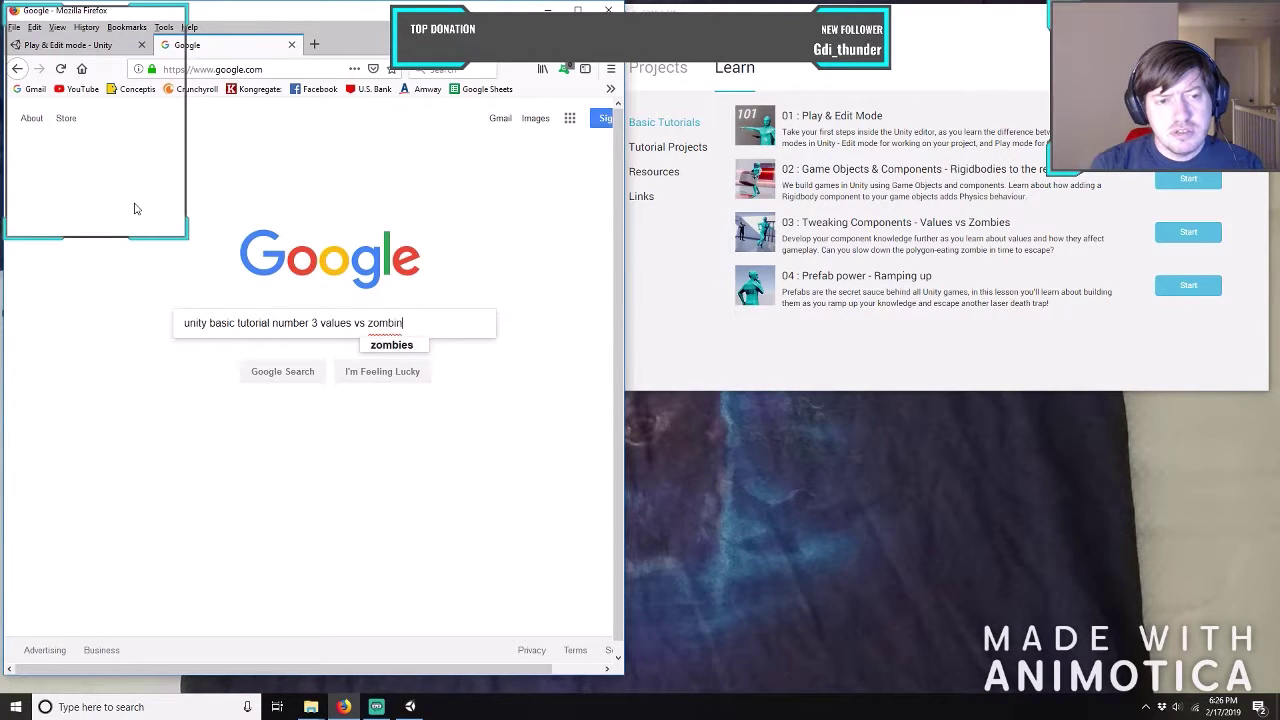
pyautogui.press('BackSpace')
pyautogui.write('es')
pyautogui.write(' re')
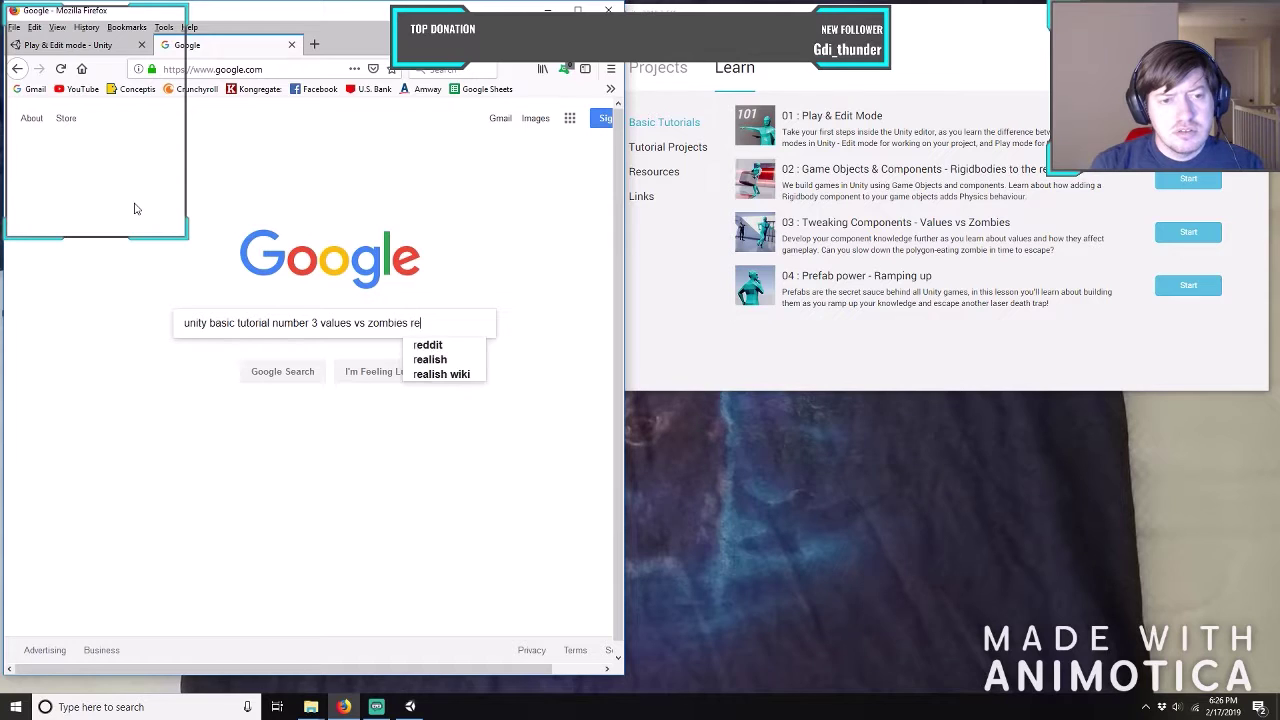
pyautogui.write('download')
pyautogui.press('Return')
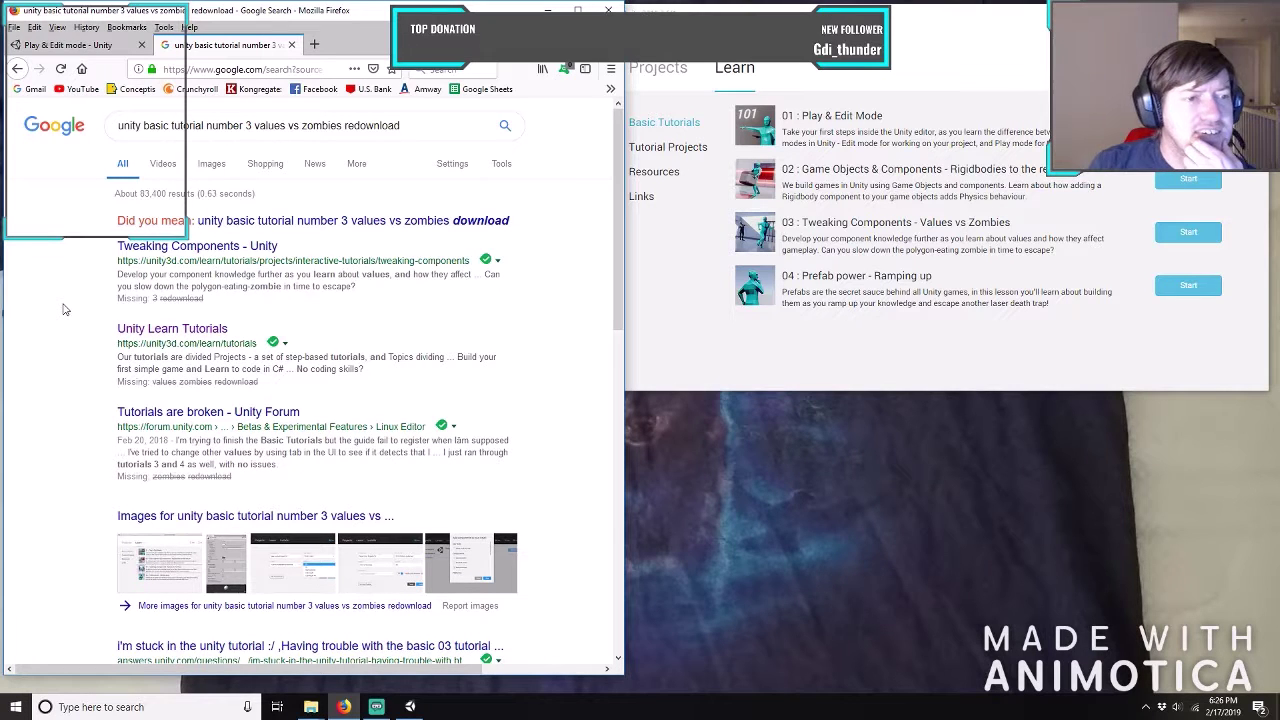
# Open the "Tweaking Components - Unity" search result and read through its interactive tutorial instructions.
pyautogui.click(166, 248)
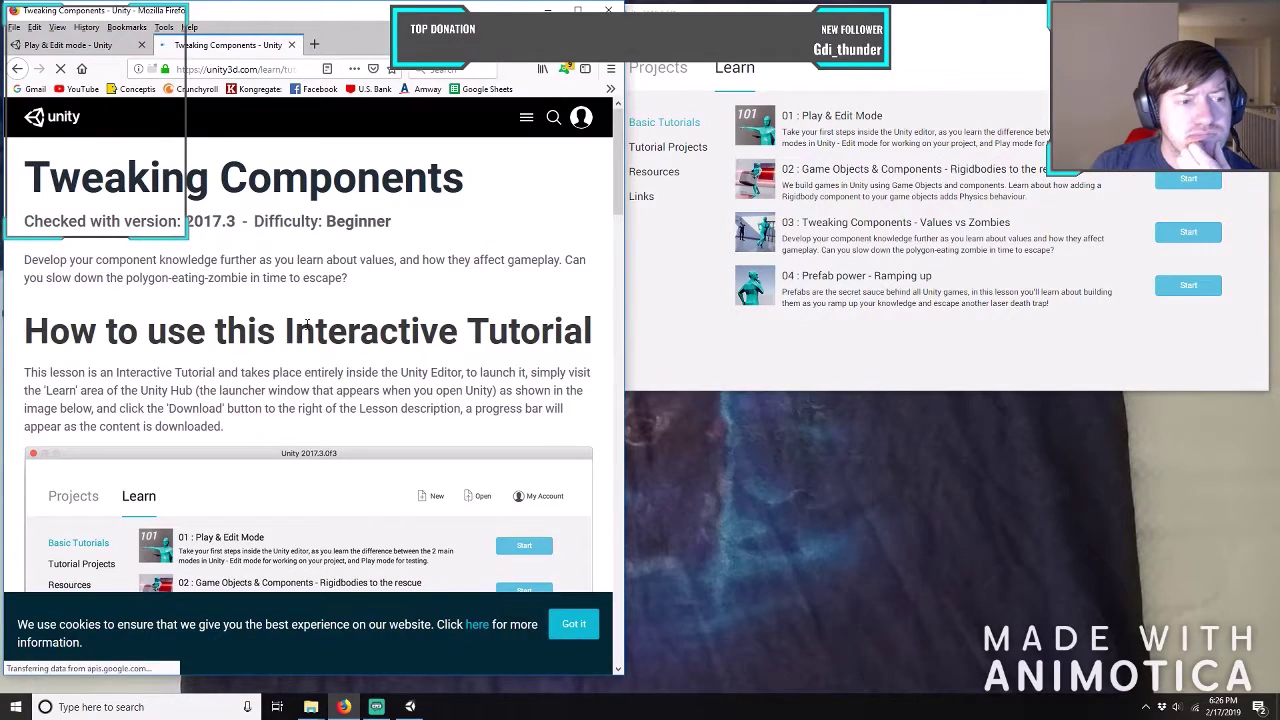
pyautogui.scroll(-2, 300, 310)
pyautogui.scroll(-3, 295, 300)
pyautogui.scroll(-3, 294, 299)
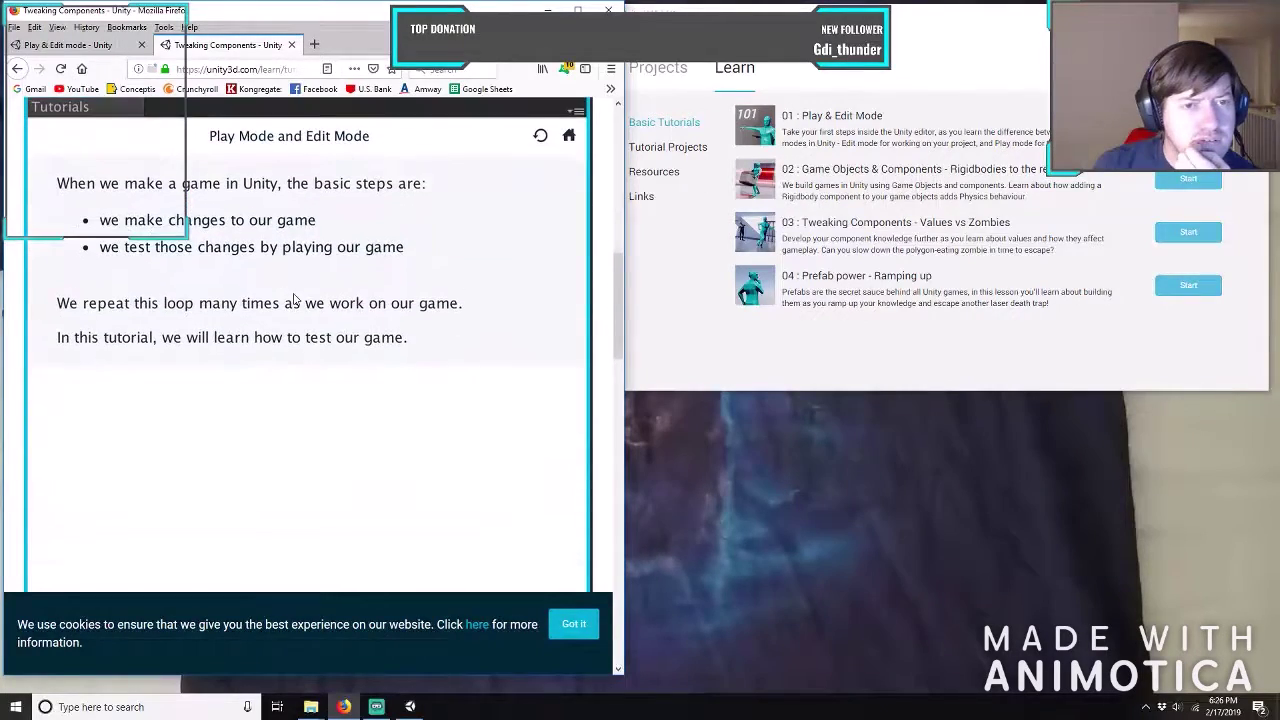
# Look through the rest of the Tweaking Components page, including its related tutorials and Introductory Lessons list, for a way to download the lesson.
pyautogui.scroll(-5, 294, 298)
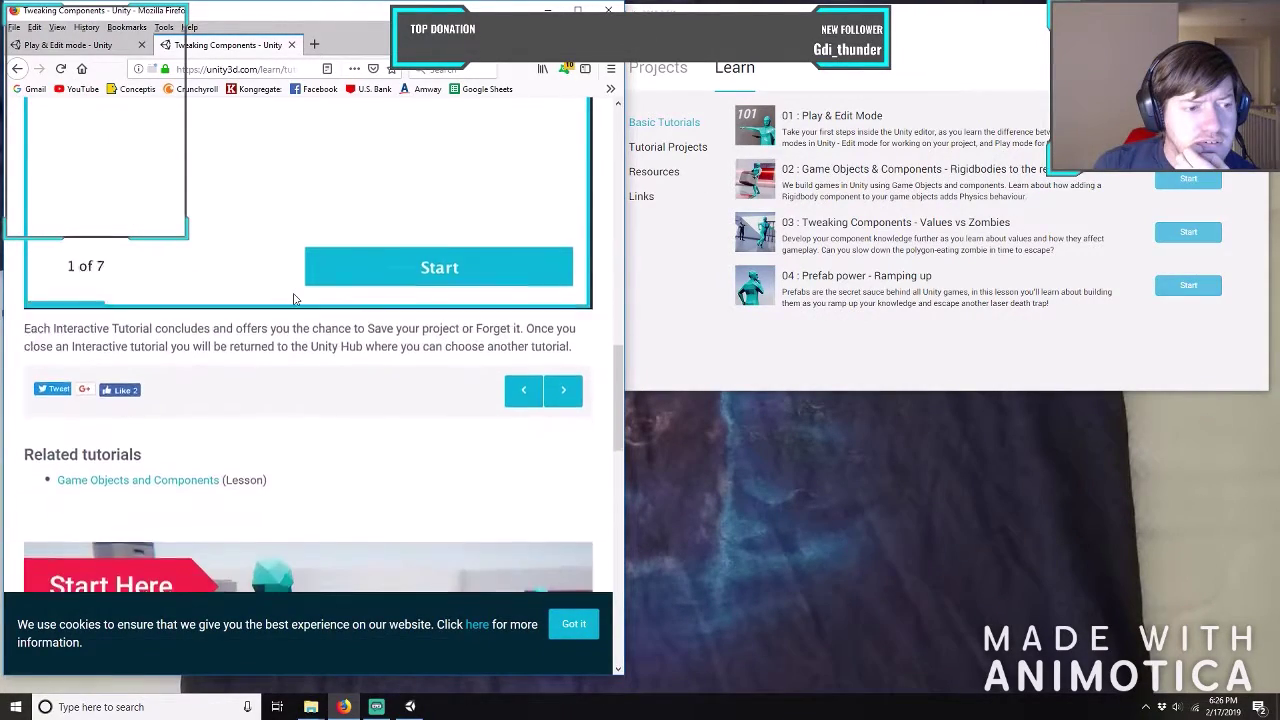
pyautogui.scroll(-4, 294, 298)
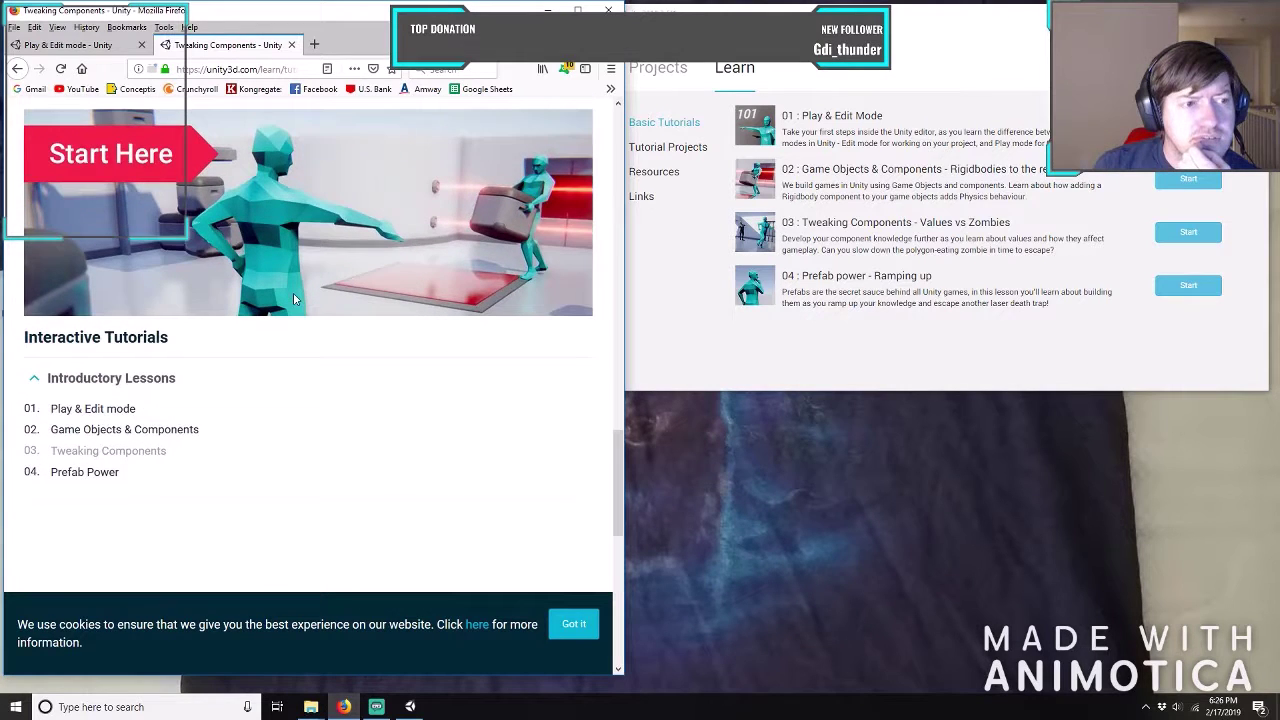
pyautogui.scroll(-4, 294, 299)
pyautogui.scroll(4, 294, 299)
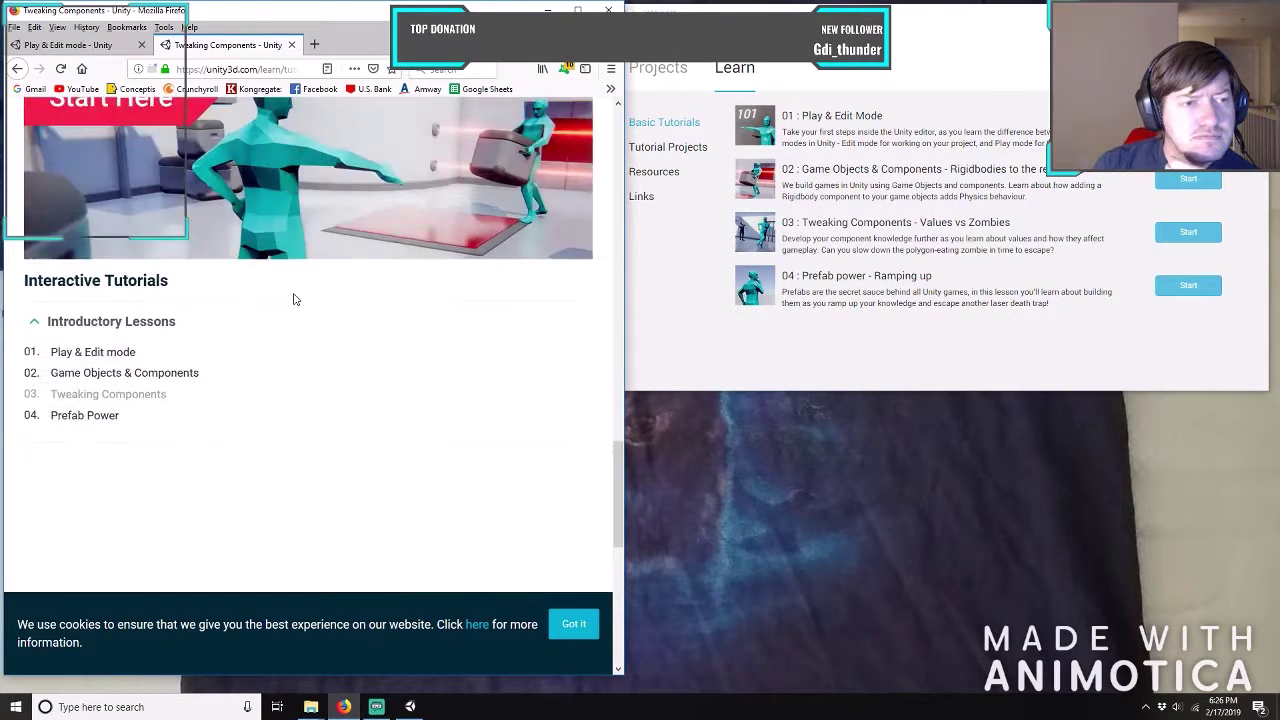
pyautogui.scroll(2, 294, 298)
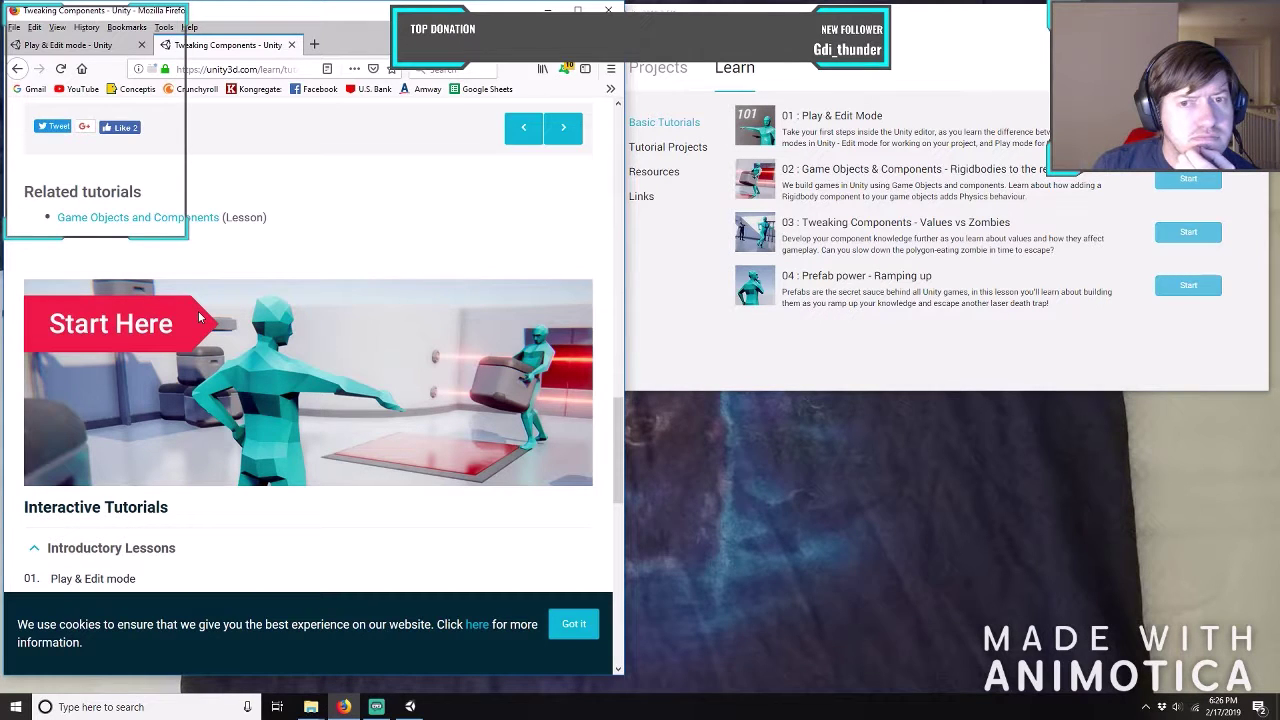
pyautogui.scroll(1, 199, 317)
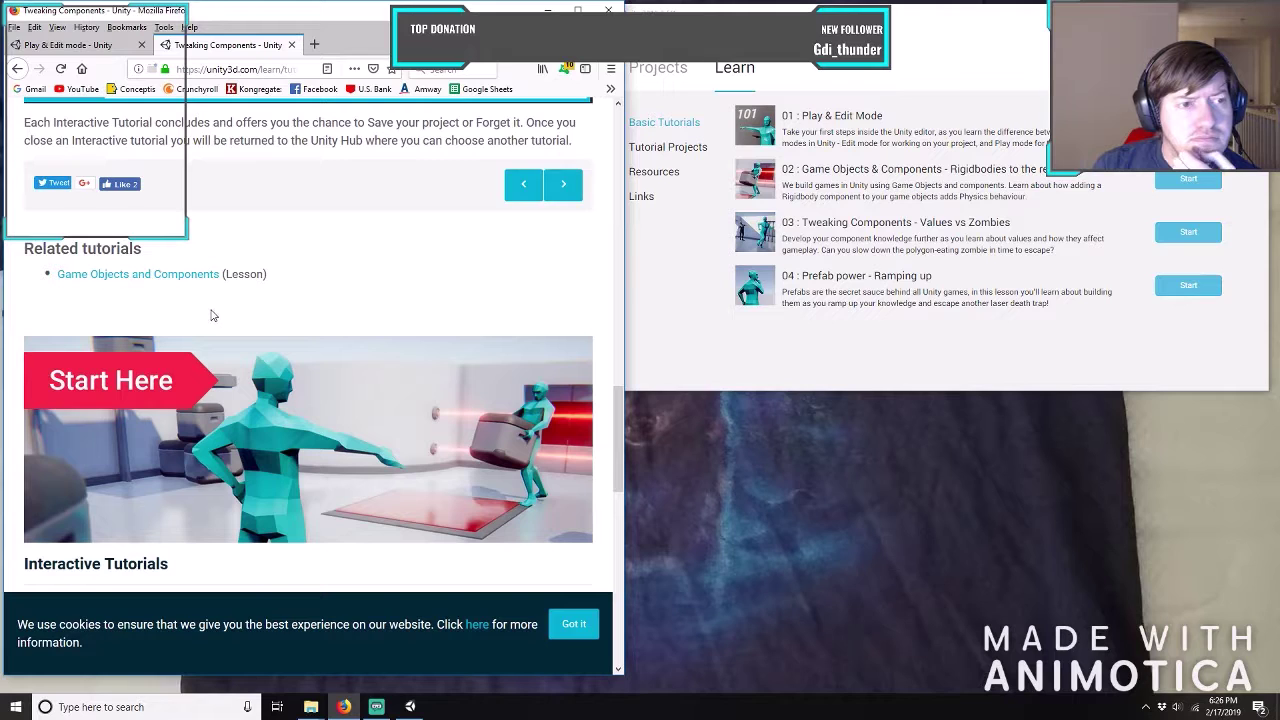
pyautogui.scroll(-5, 211, 316)
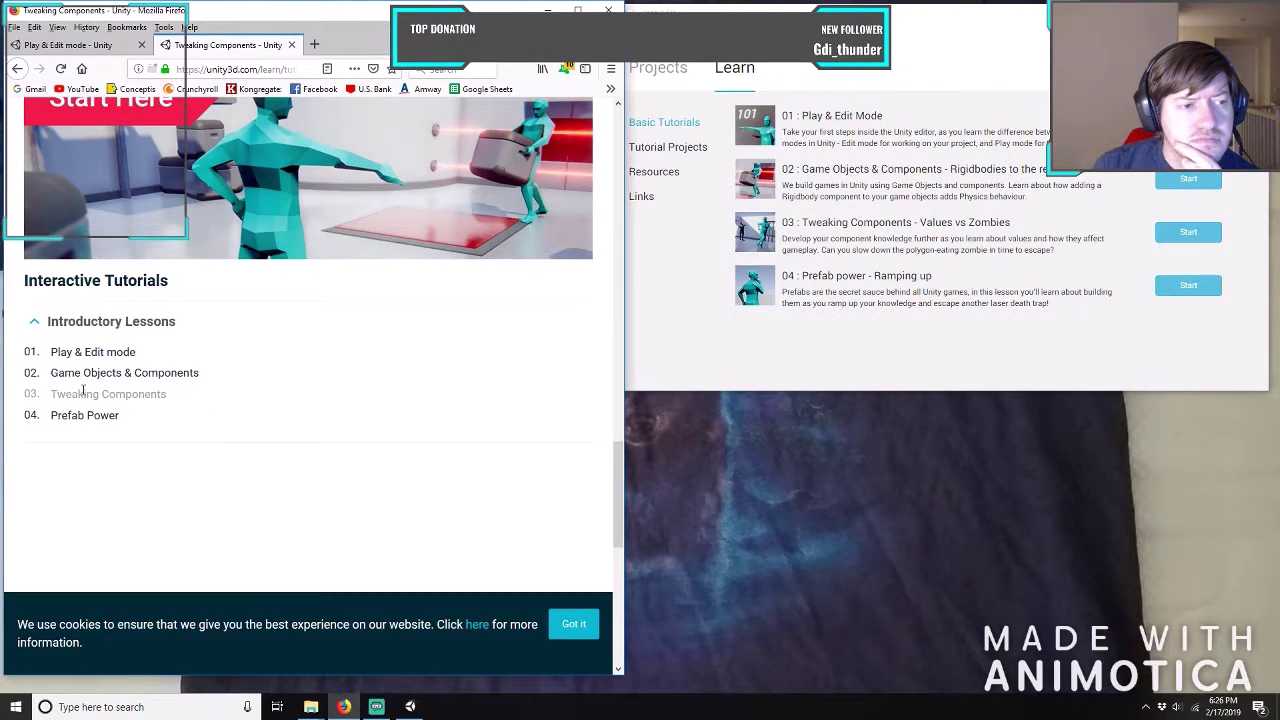
pyautogui.scroll(5, 204, 360)
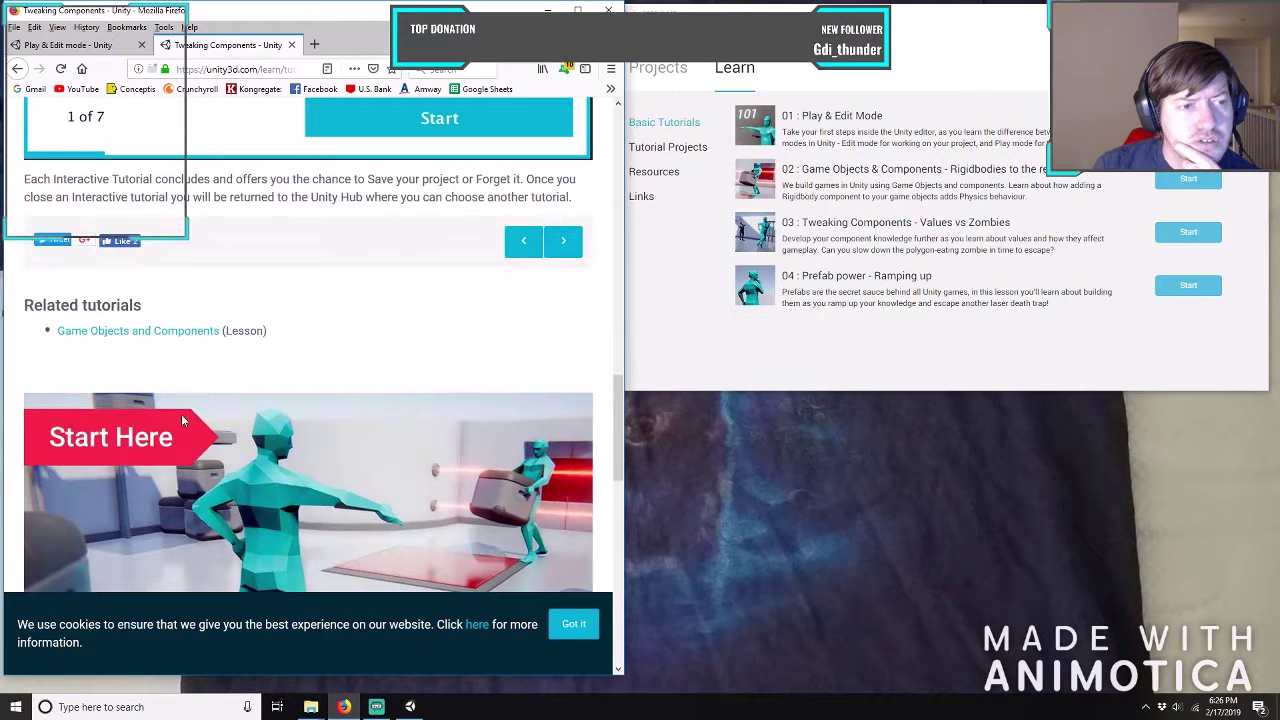
pyautogui.scroll(4, 306, 413)
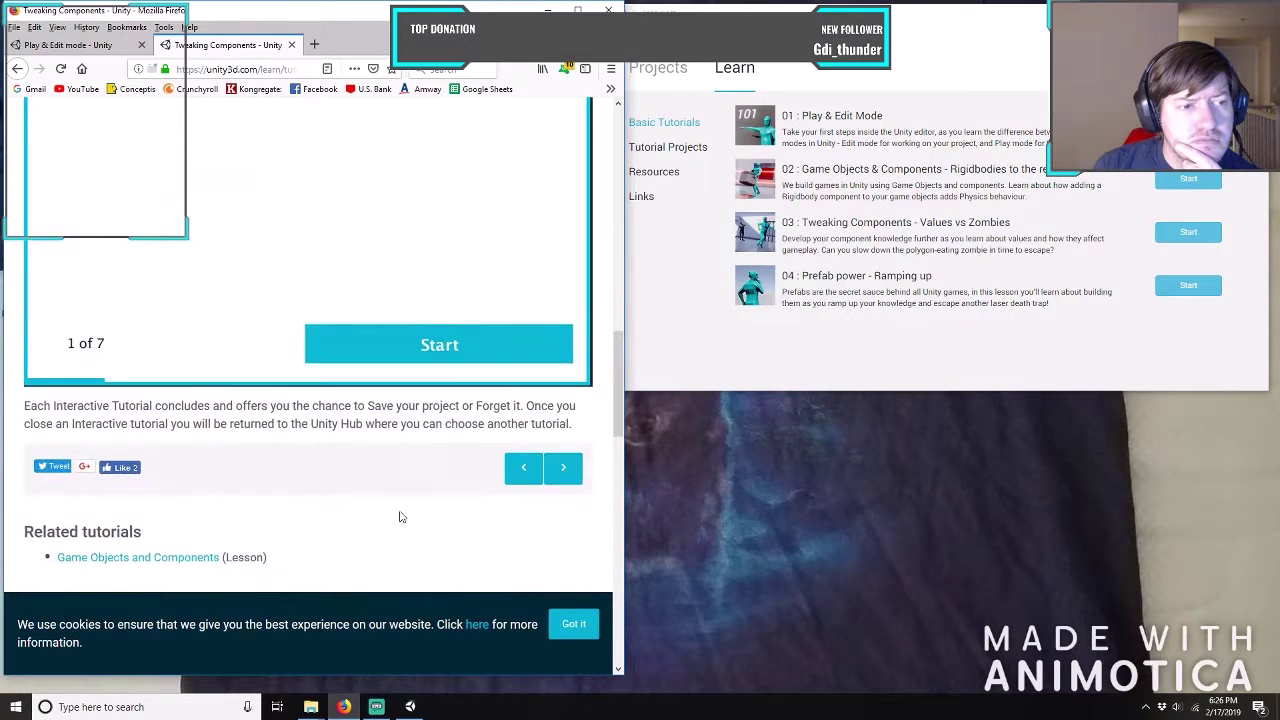
pyautogui.scroll(12, 320, 486)
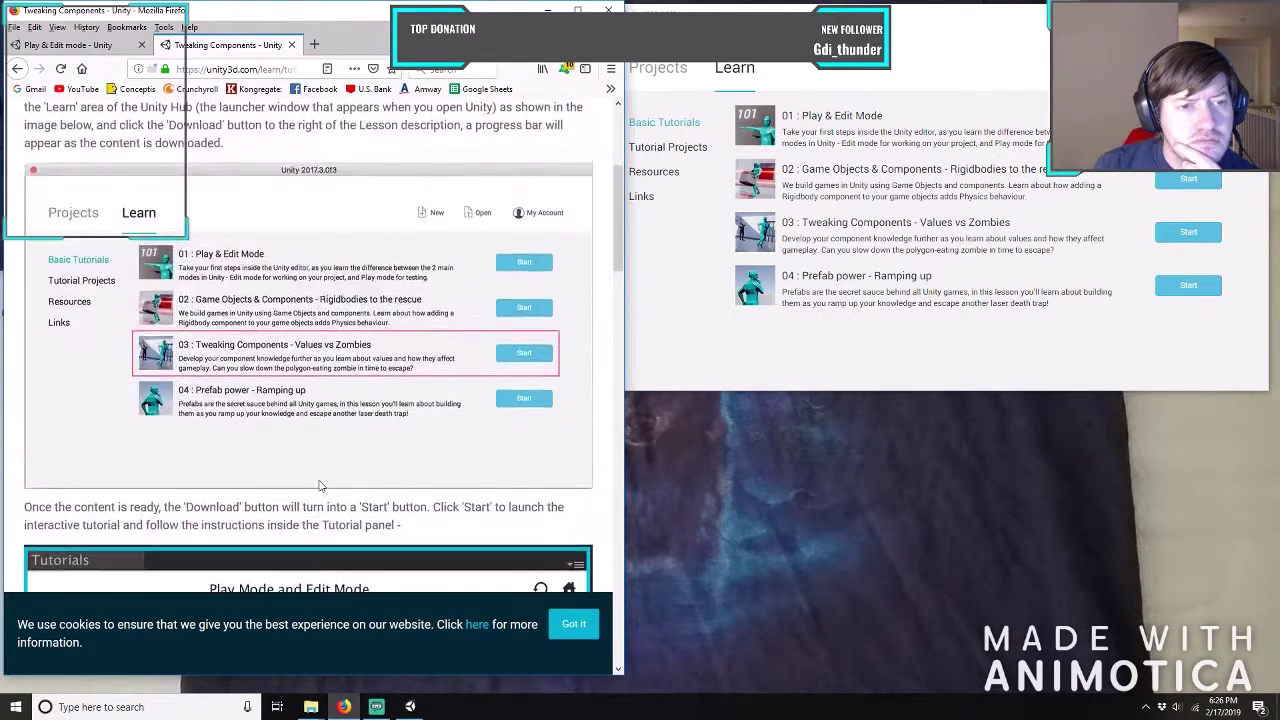
pyautogui.scroll(5, 320, 486)
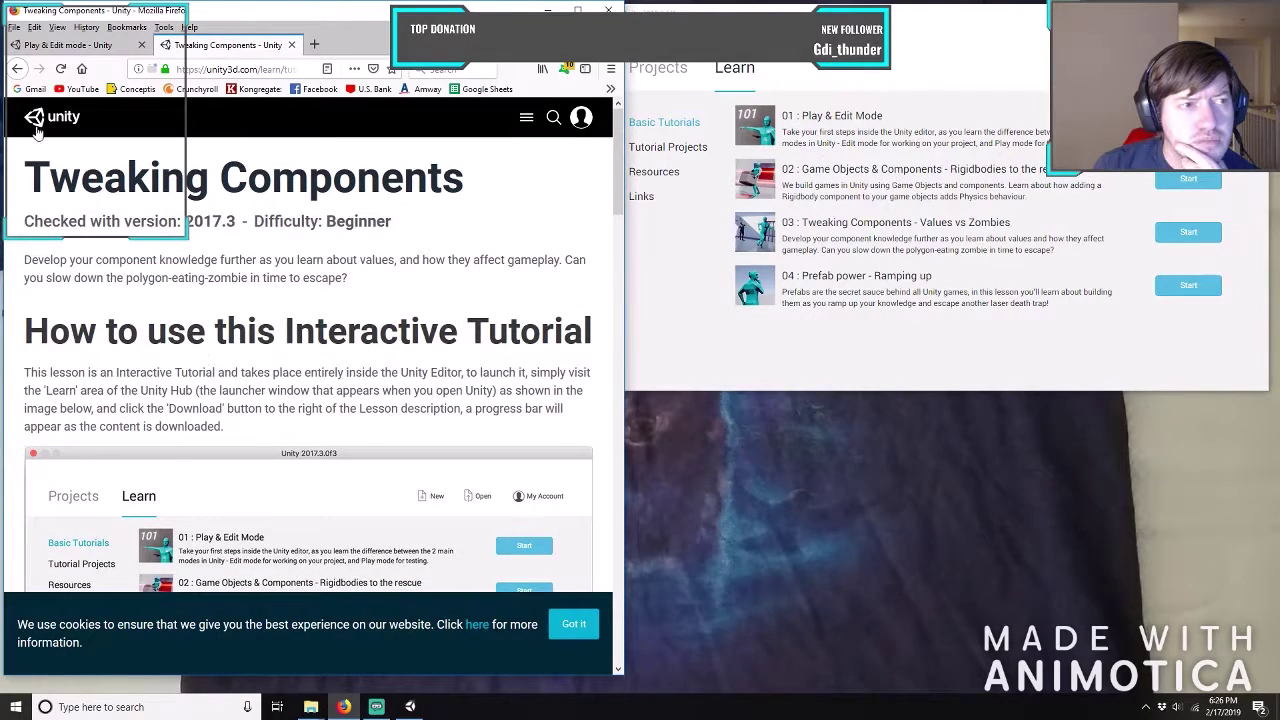
# Return to the Google search results and open the "Tutorials are broken - Unity Forum" thread.
pyautogui.click(17, 68)
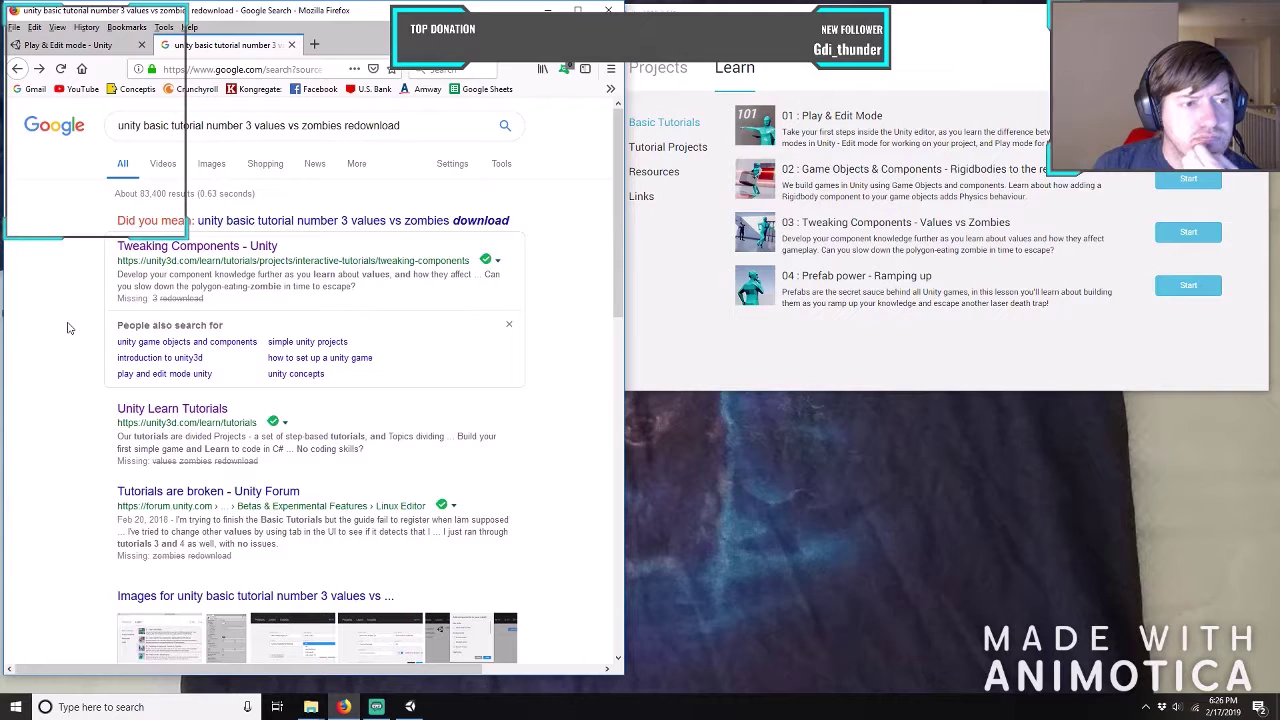
pyautogui.scroll(-2, 68, 328)
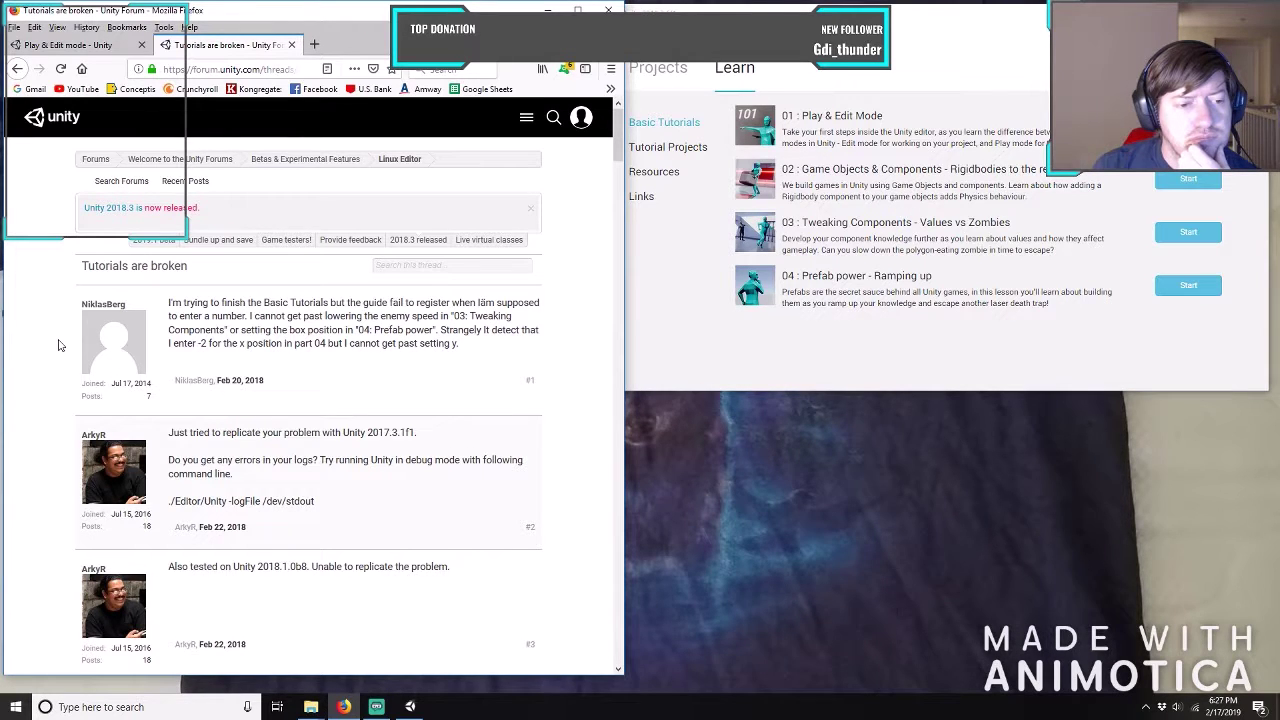
# Read through the "Tutorials are broken" forum thread for workarounds to the Tweaking Components and Prefab power tutorial problems.
pyautogui.scroll(-3, 58, 345)
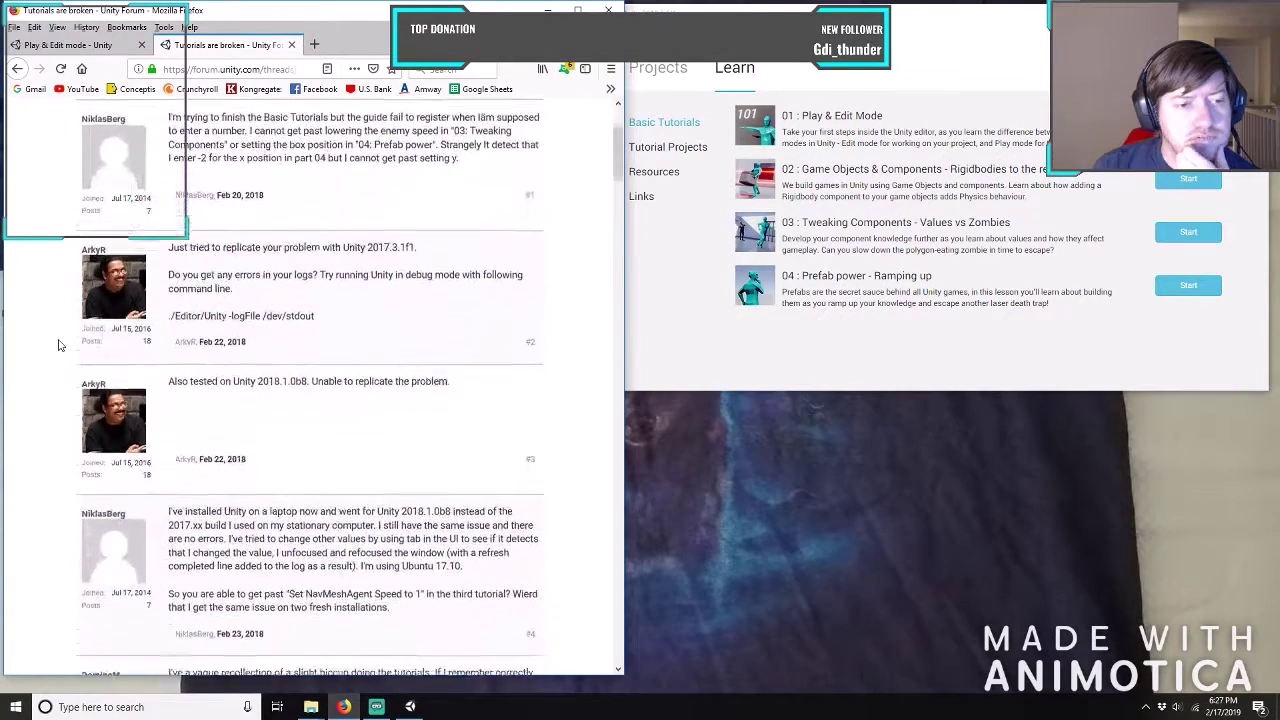
pyautogui.scroll(-2, 58, 345)
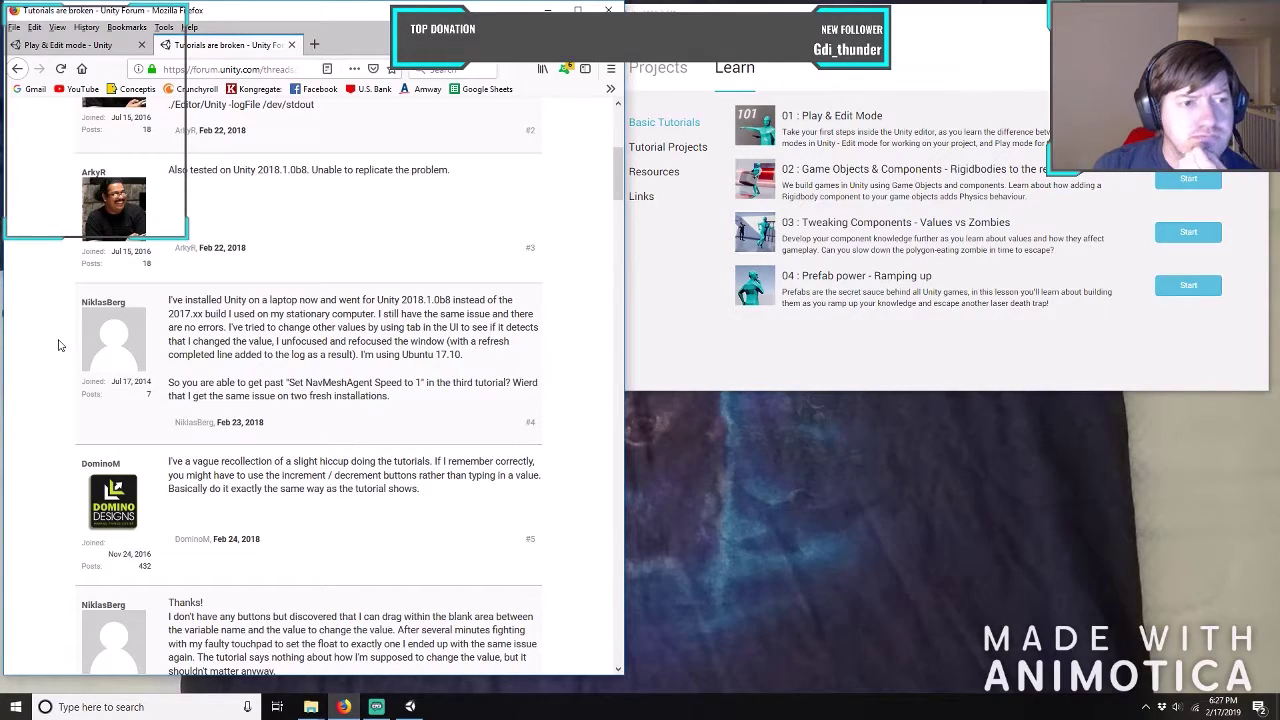
pyautogui.scroll(-2, 58, 345)
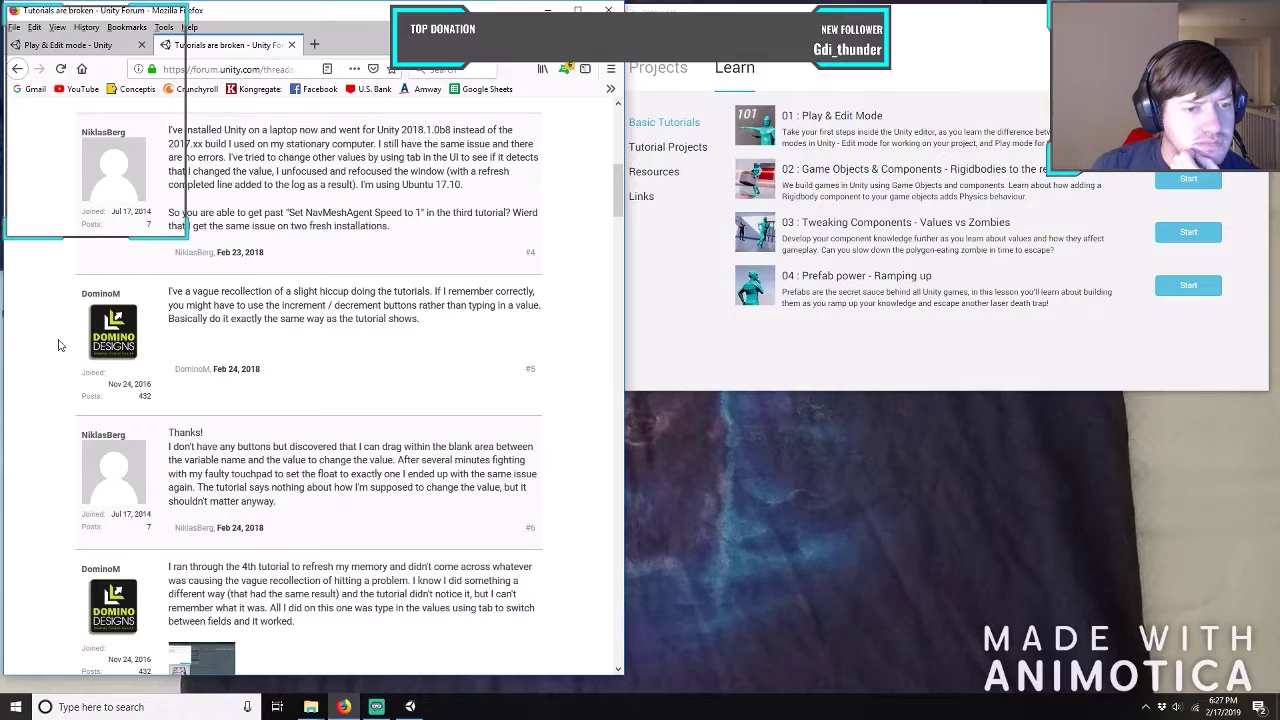
pyautogui.scroll(-4, 58, 345)
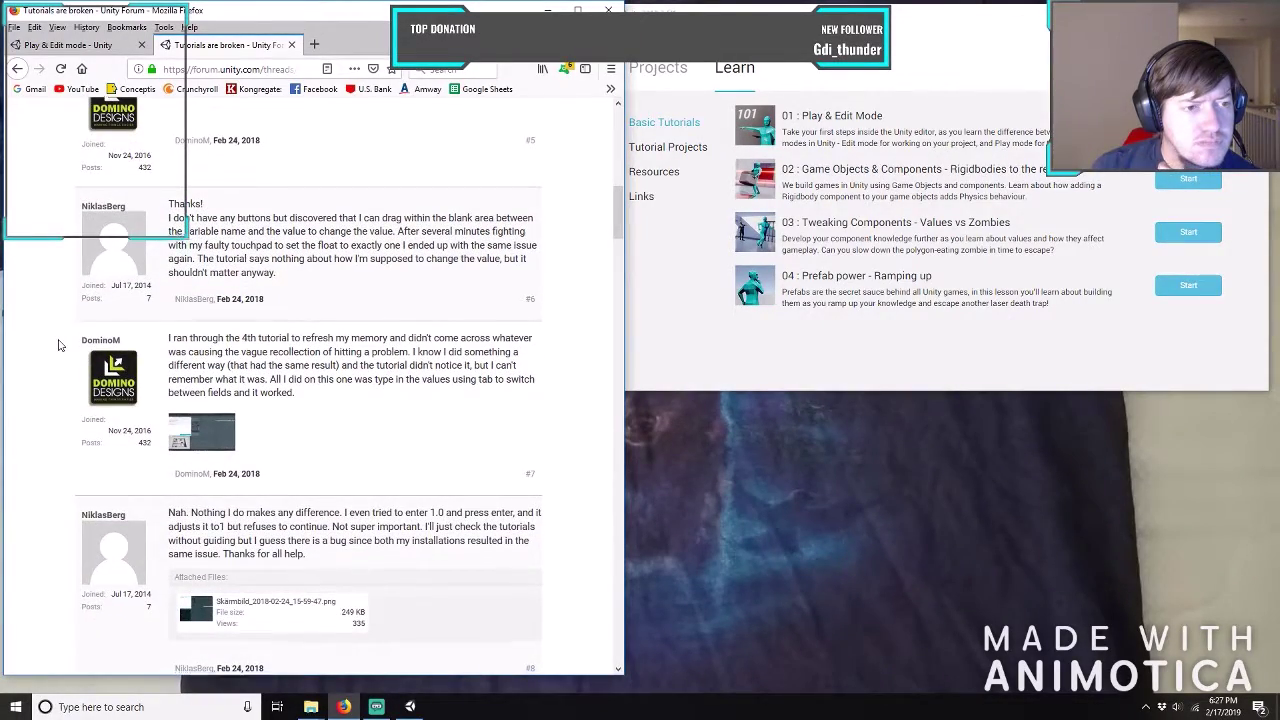
pyautogui.scroll(-2, 58, 345)
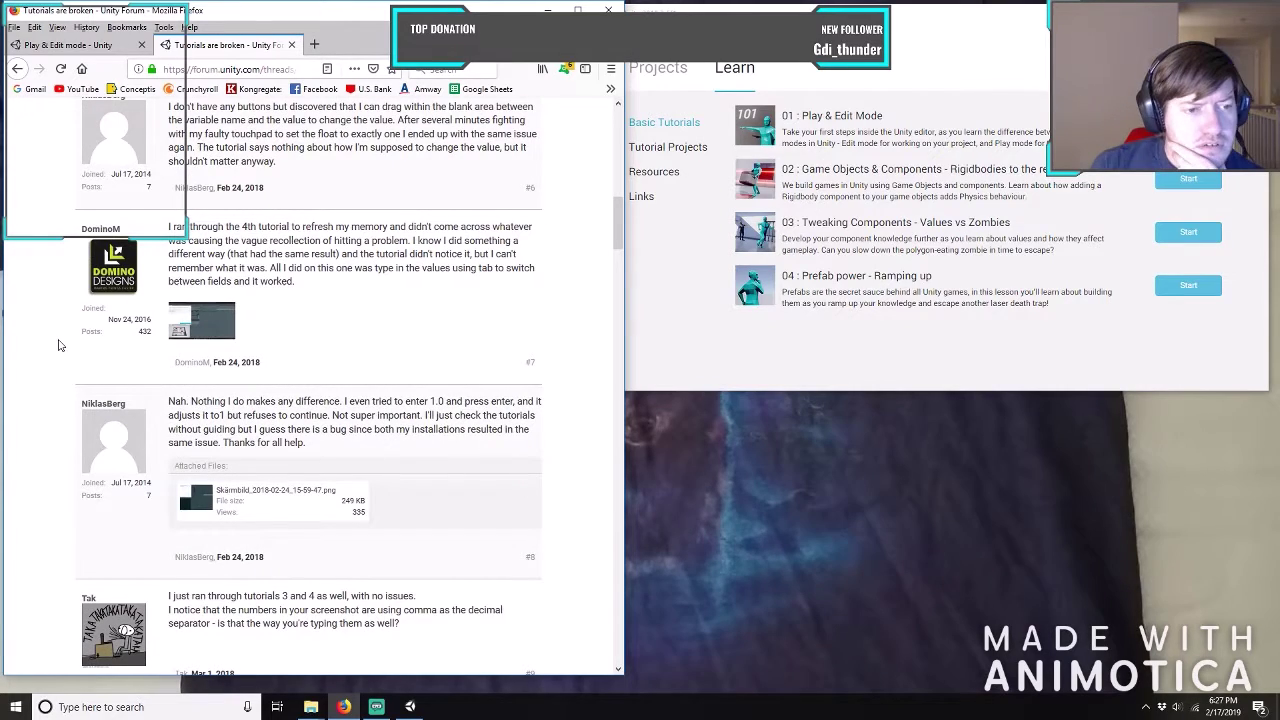
pyautogui.scroll(-4, 58, 345)
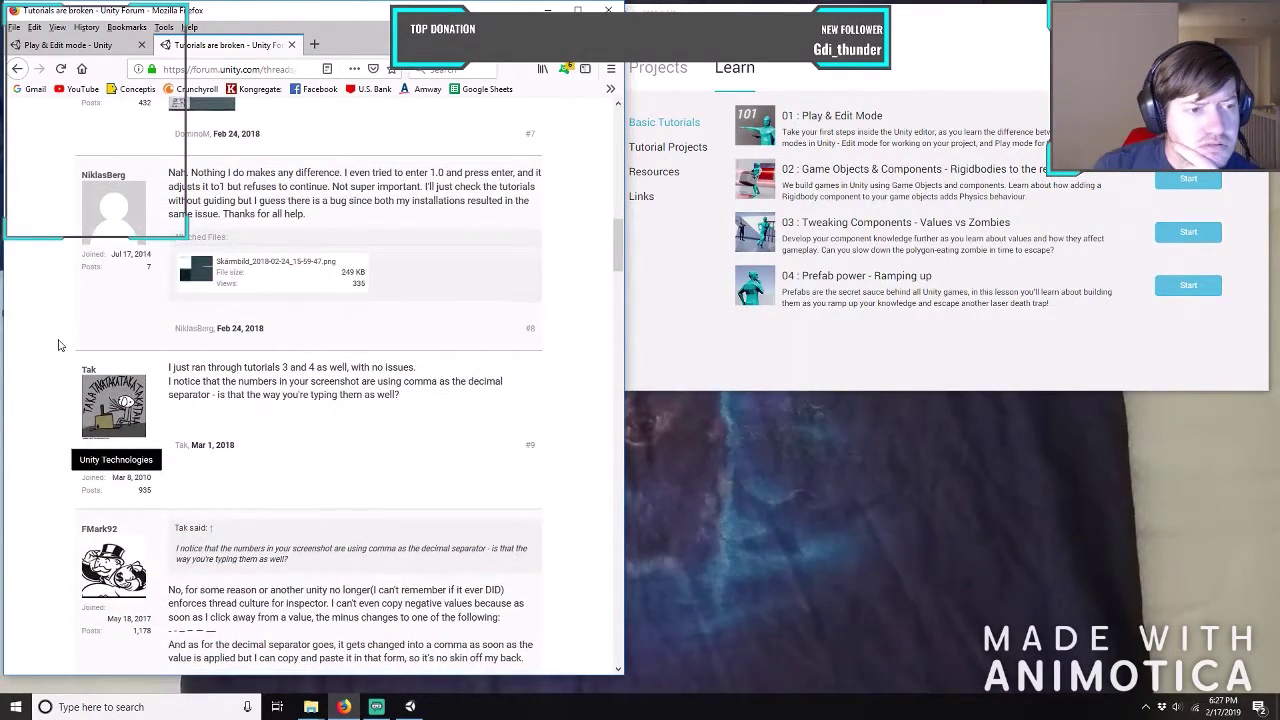
pyautogui.scroll(-4, 58, 345)
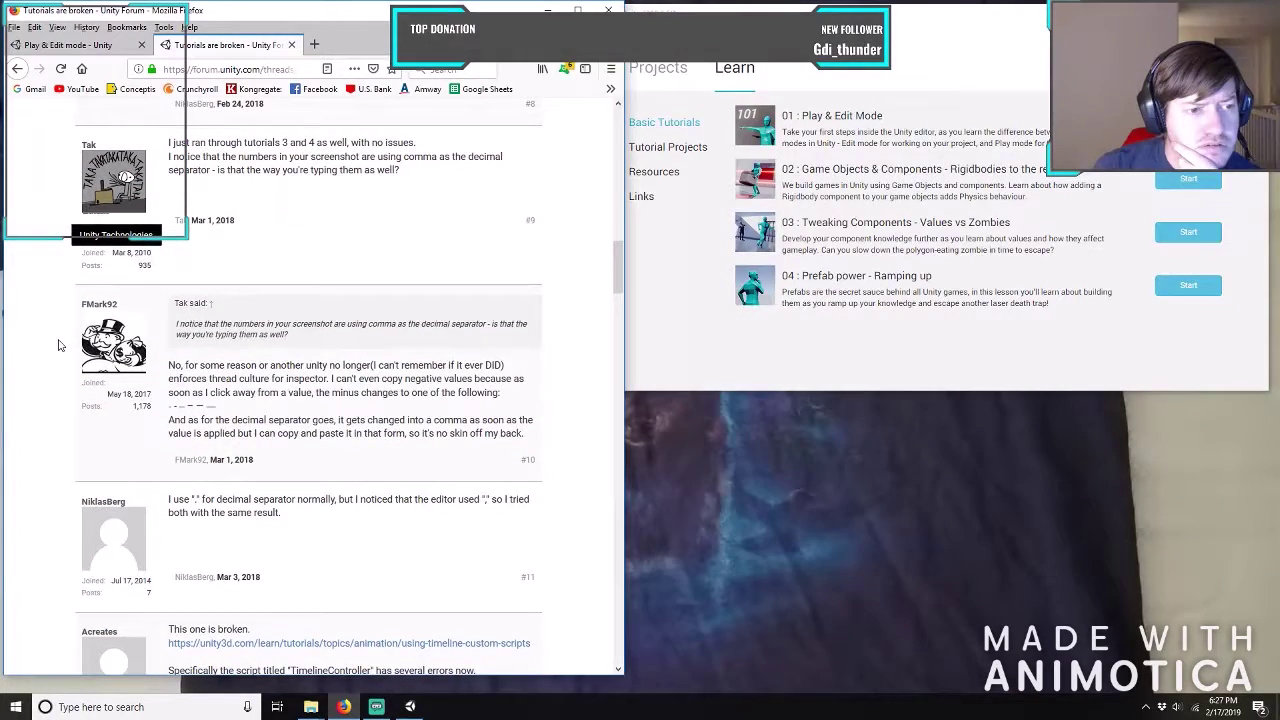
pyautogui.scroll(-2, 58, 345)
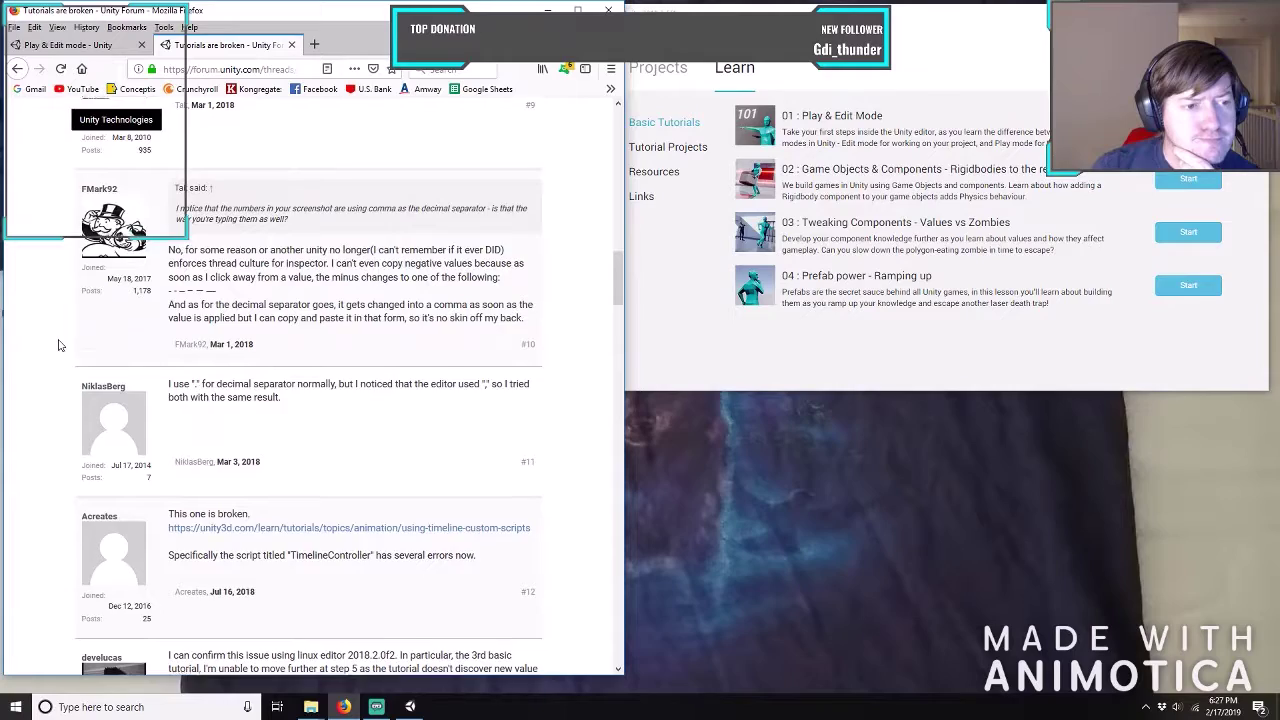
pyautogui.scroll(-2, 58, 345)
pyautogui.scroll(-2, 58, 345)
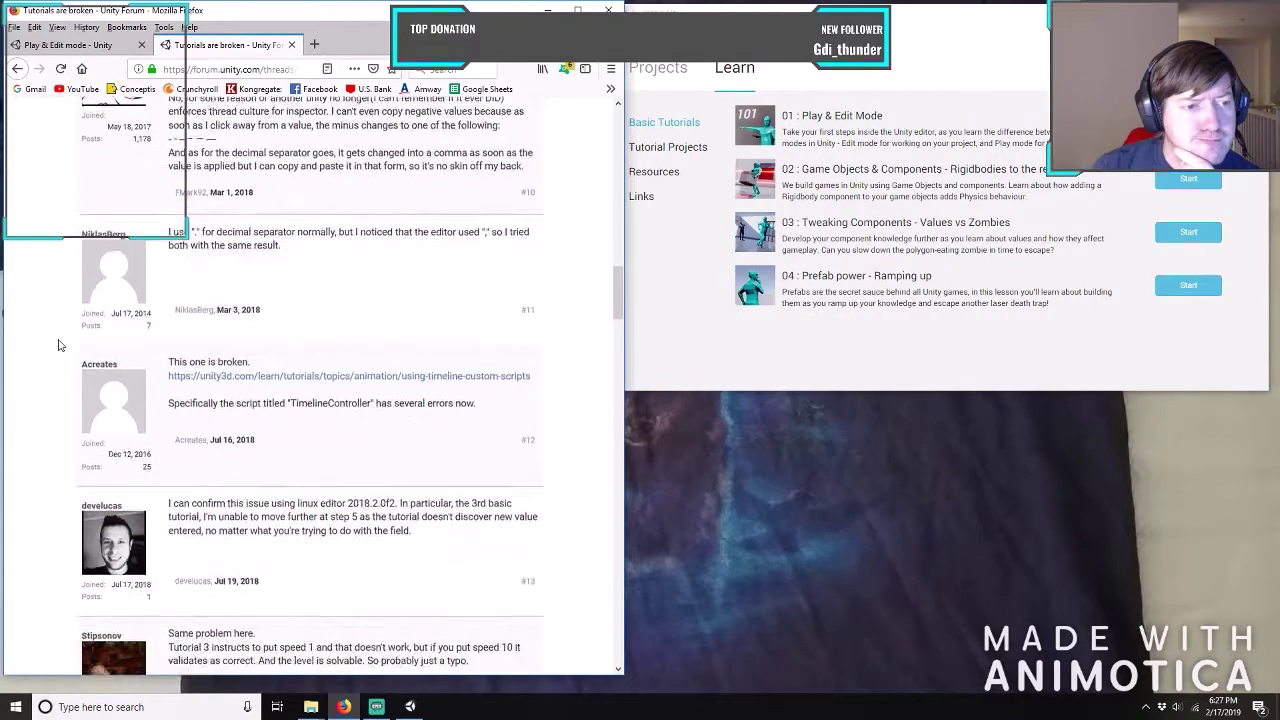
pyautogui.scroll(-1, 58, 345)
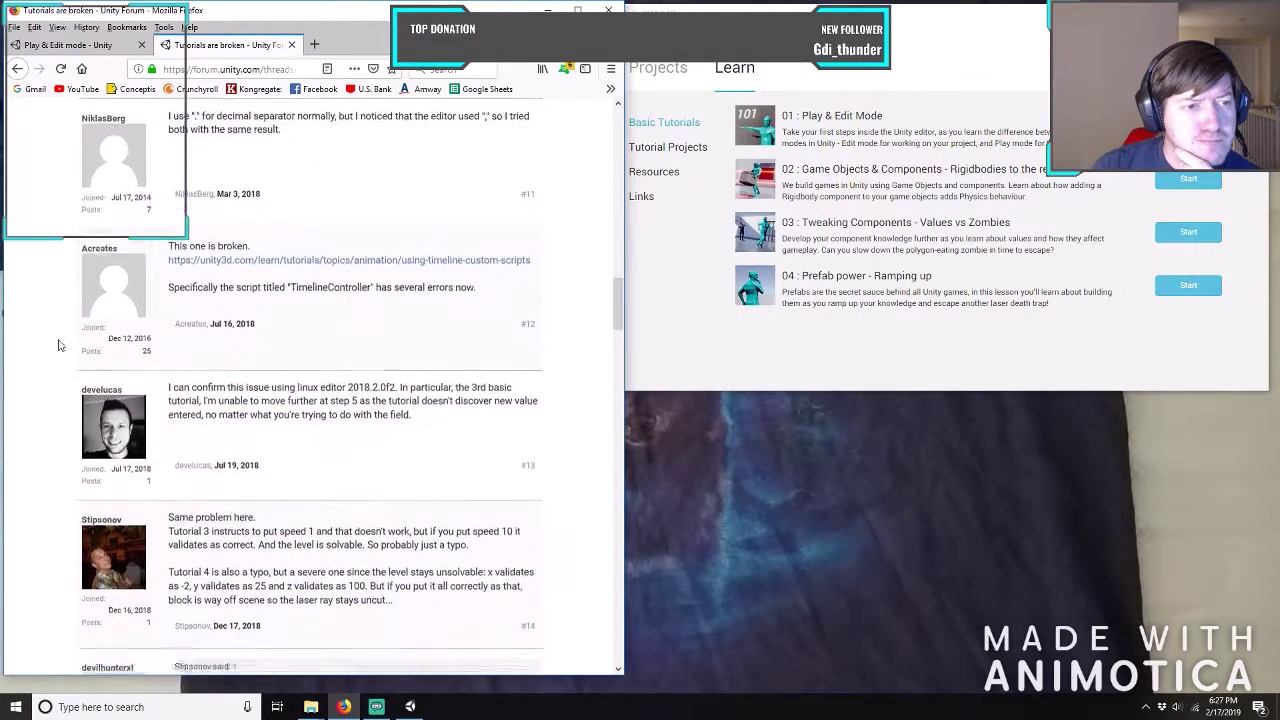
pyautogui.scroll(-1, 58, 345)
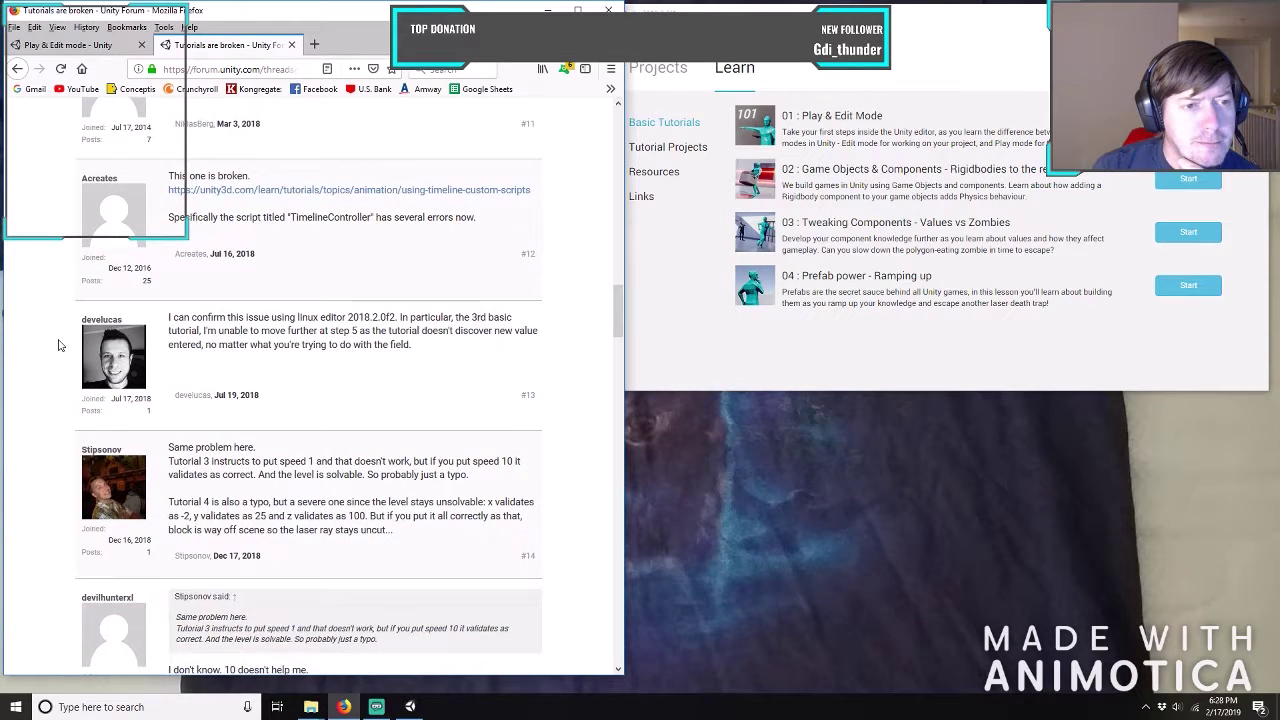
pyautogui.scroll(-1, 58, 345)
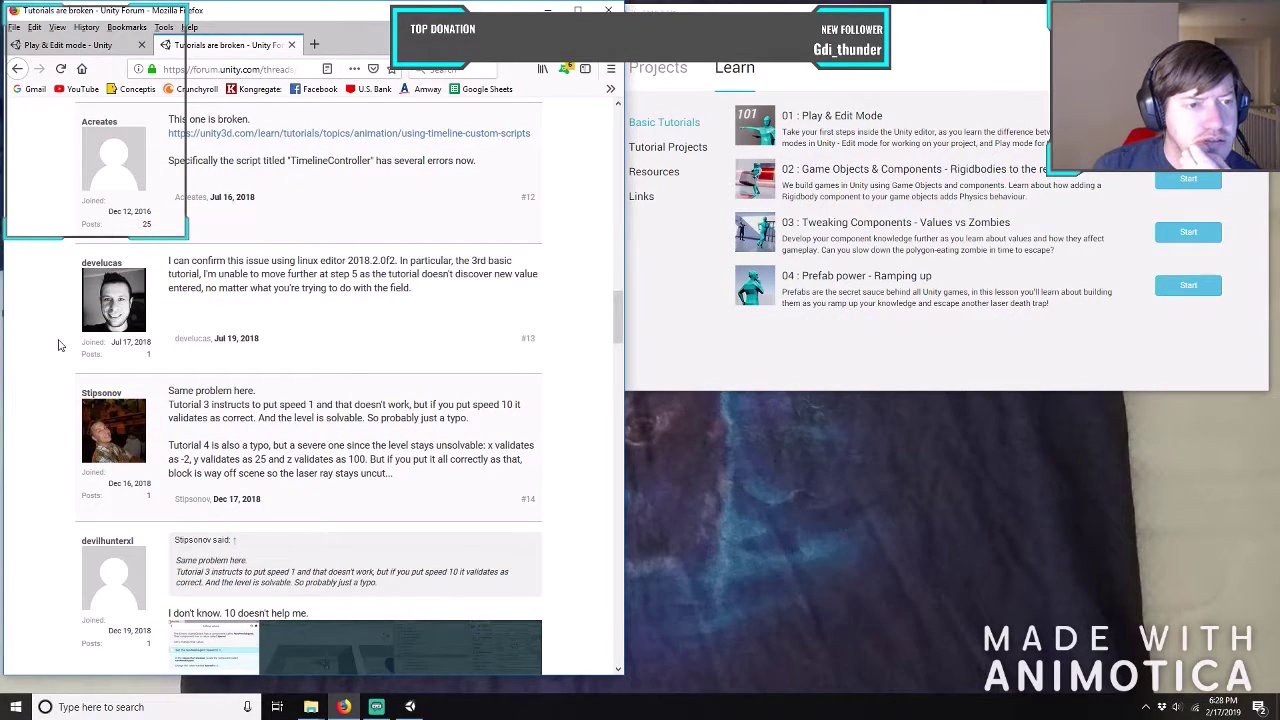
pyautogui.scroll(-4, 58, 345)
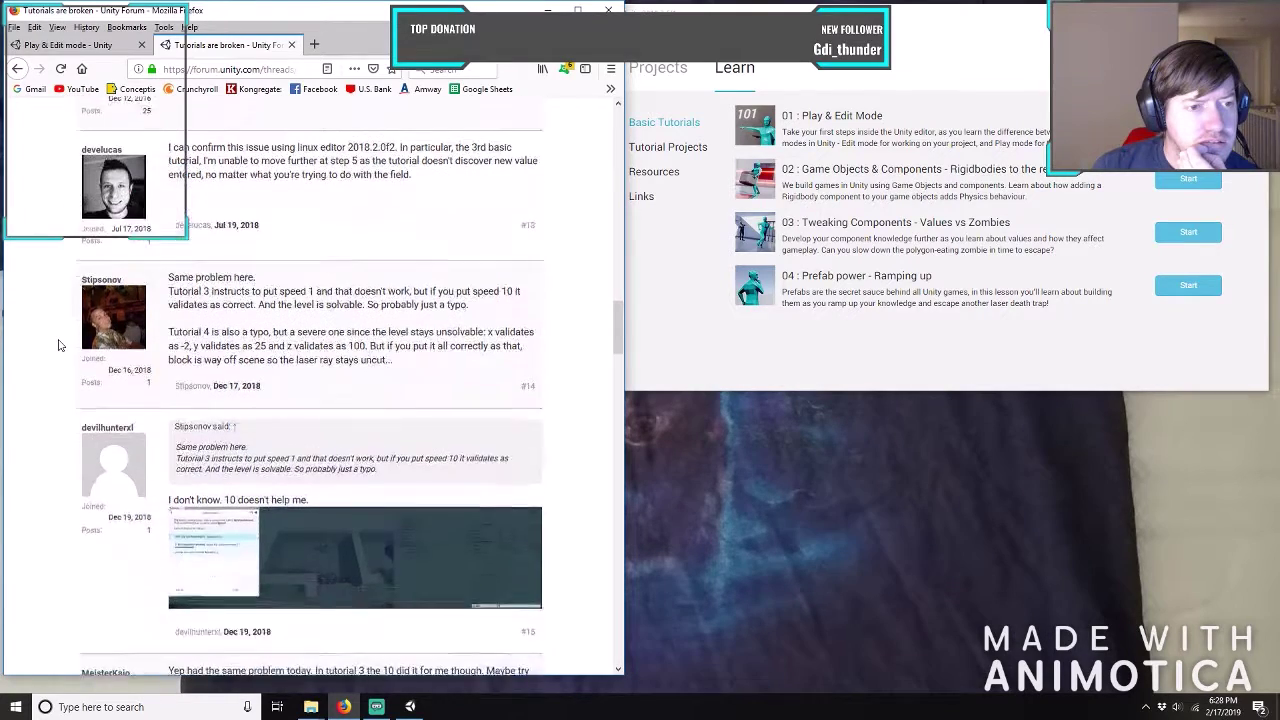
pyautogui.scroll(-4, 58, 345)
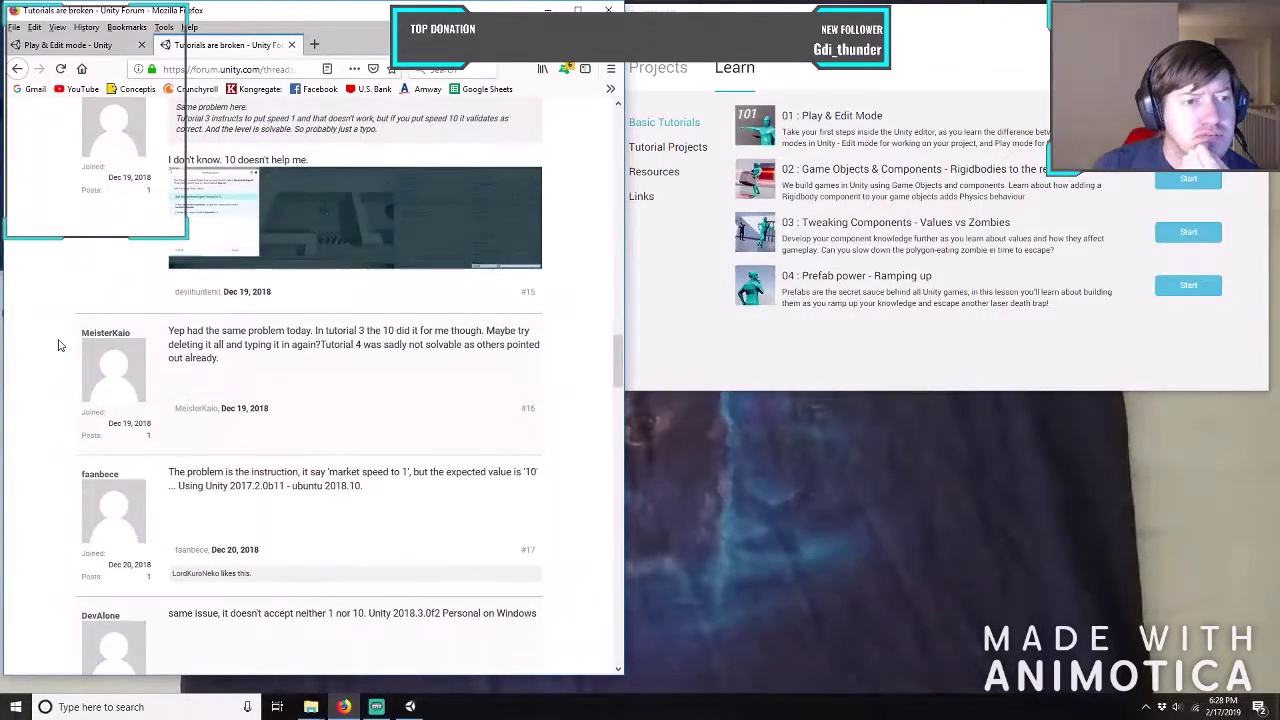
pyautogui.scroll(-4, 58, 345)
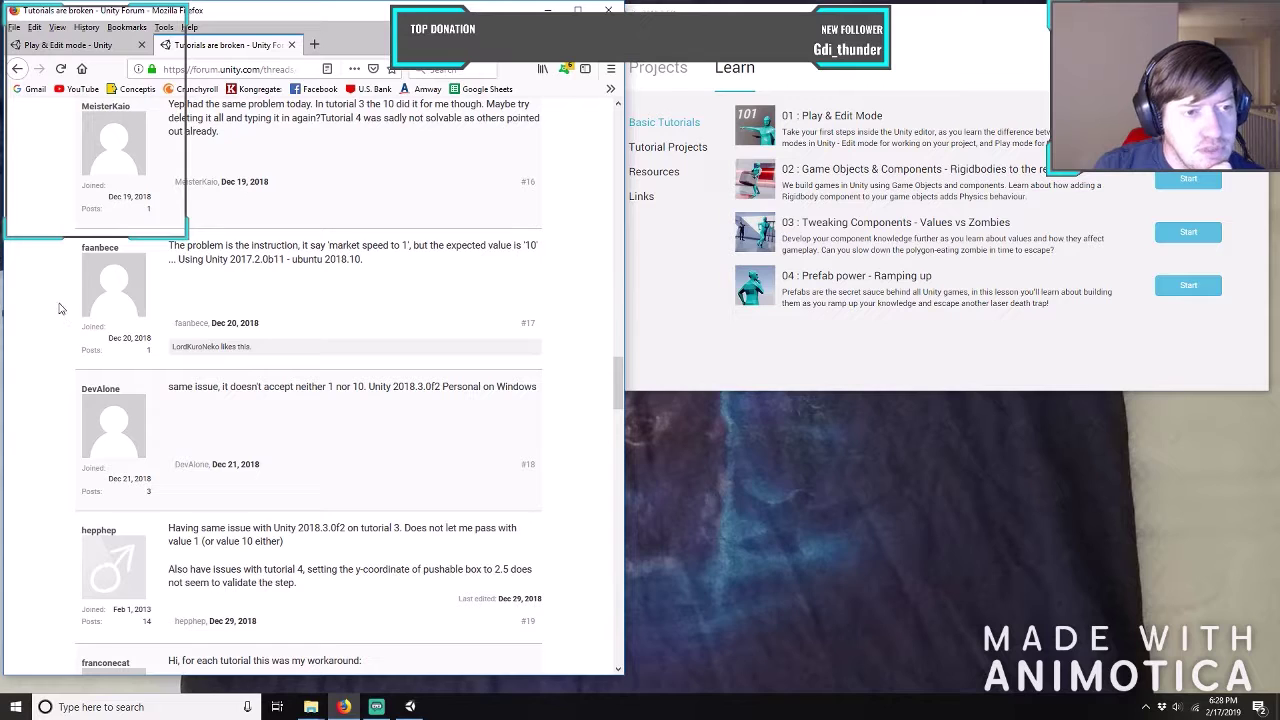
pyautogui.scroll(-4, 59, 309)
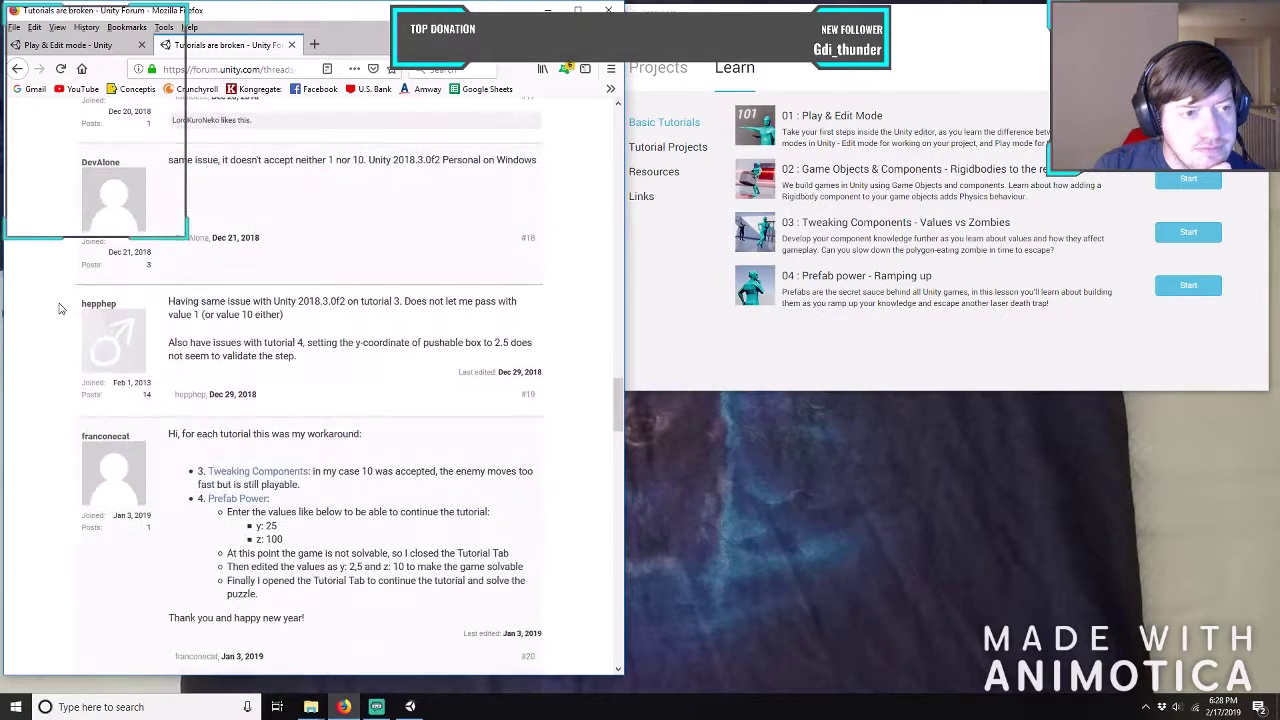
pyautogui.scroll(-2, 59, 309)
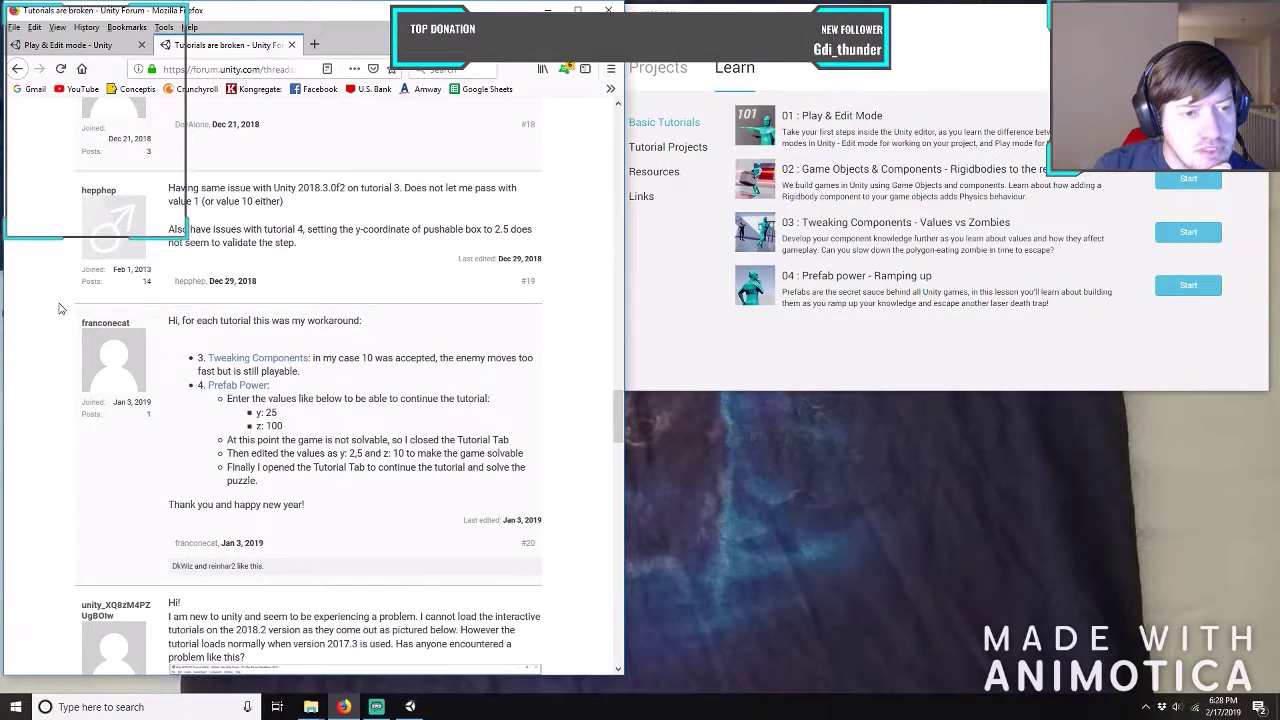
pyautogui.scroll(-4, 59, 309)
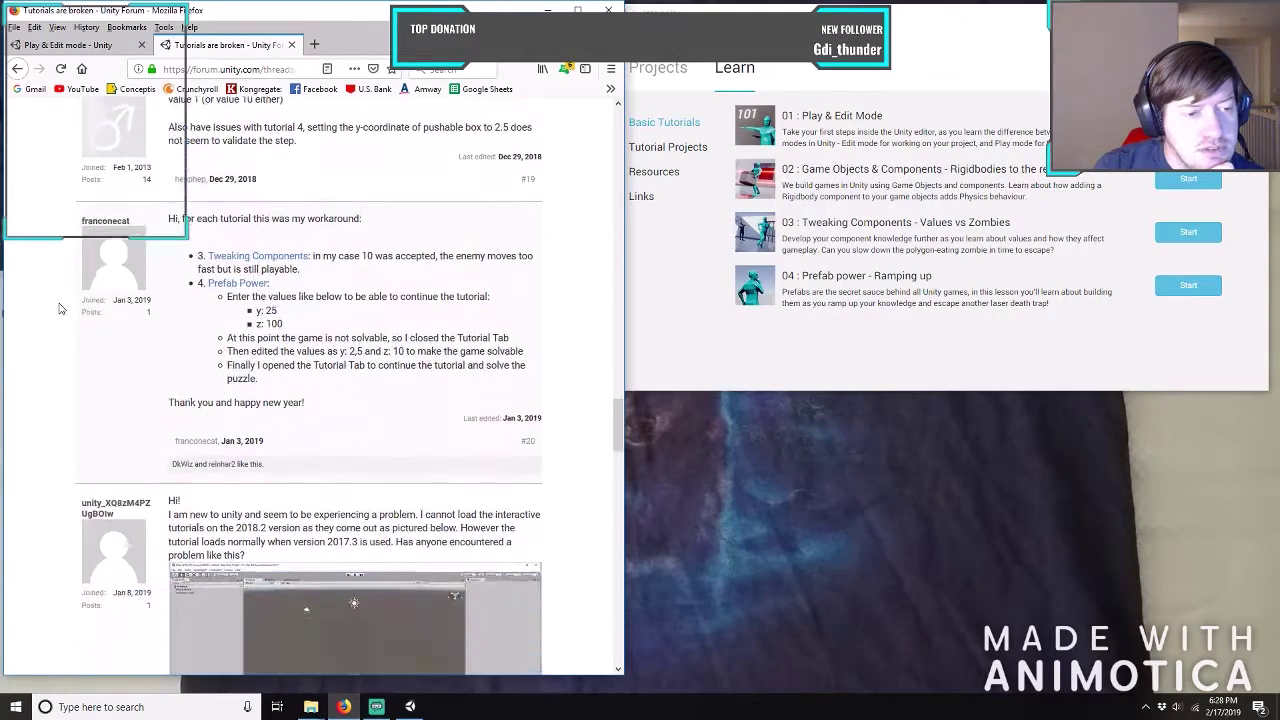
pyautogui.scroll(-1, 59, 309)
pyautogui.scroll(-5, 59, 309)
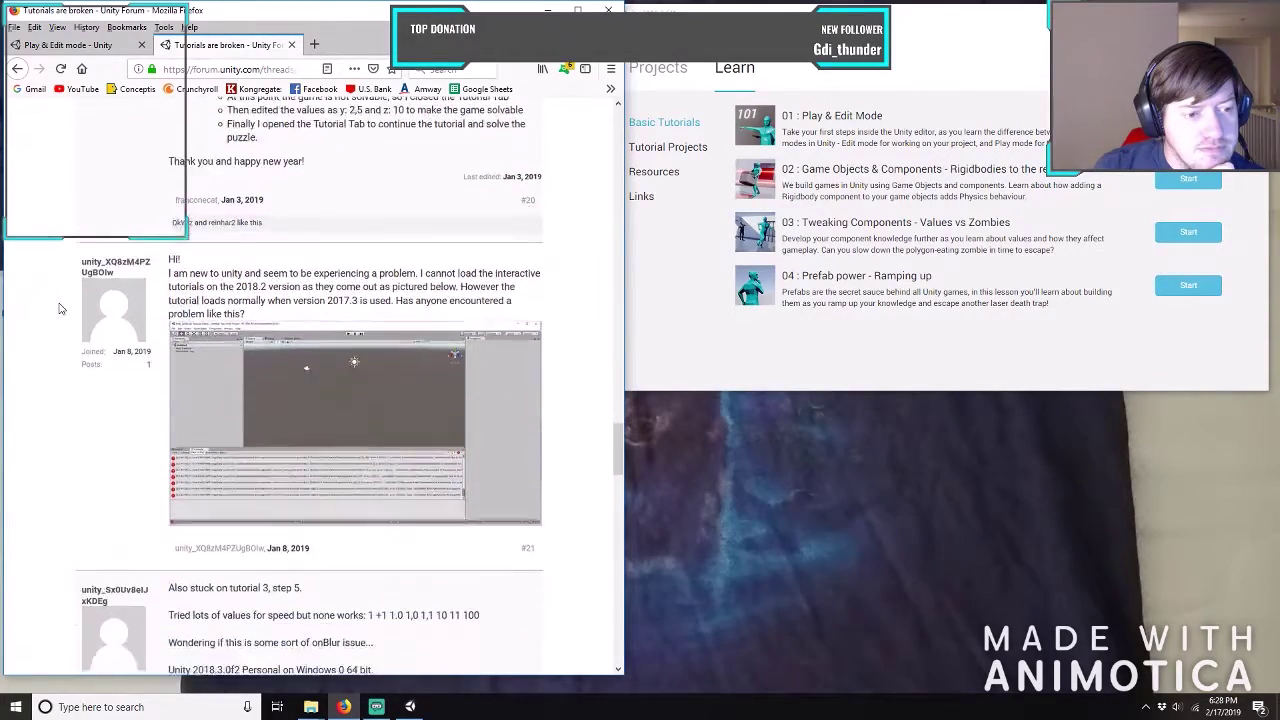
pyautogui.scroll(-6, 59, 309)
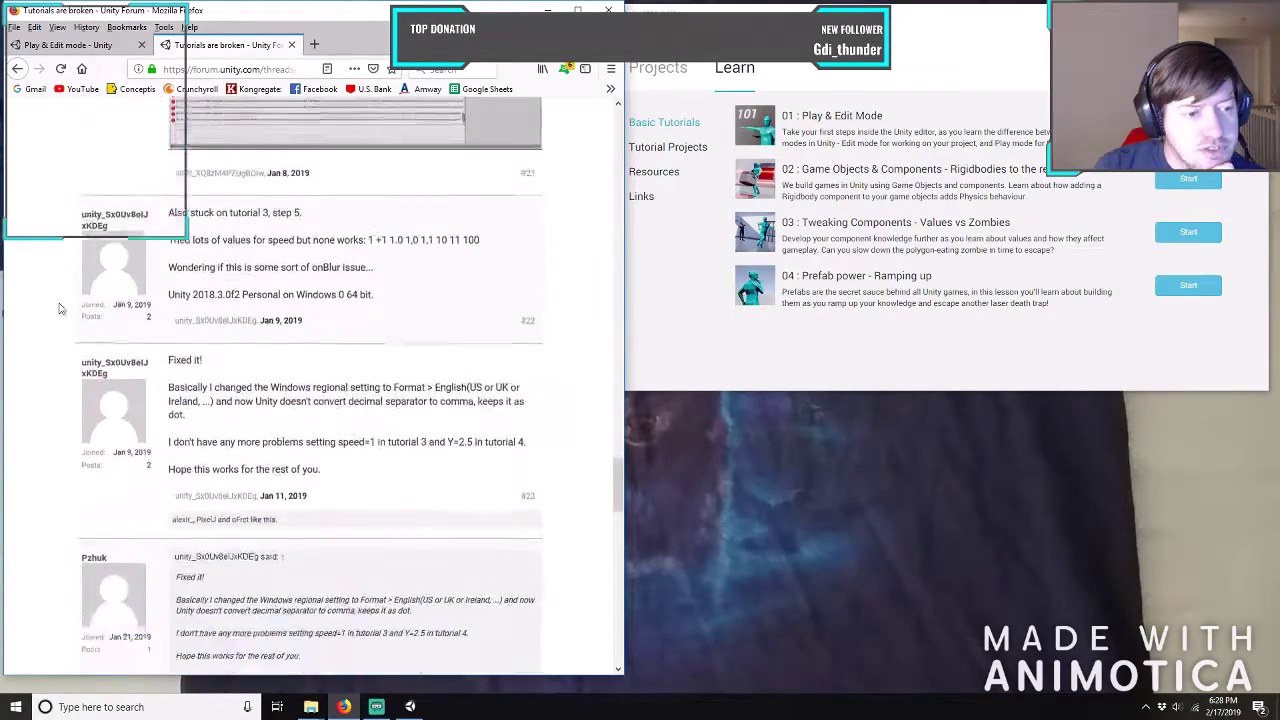
pyautogui.scroll(-6, 59, 309)
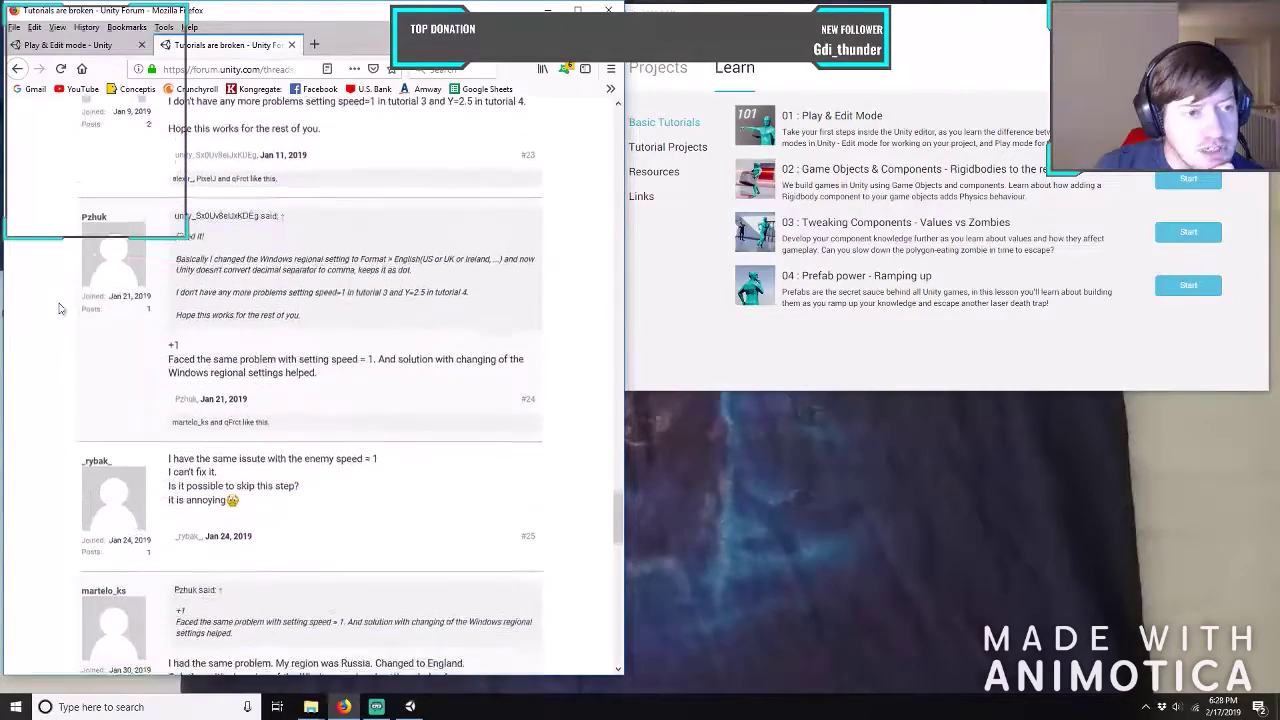
pyautogui.scroll(-6, 59, 309)
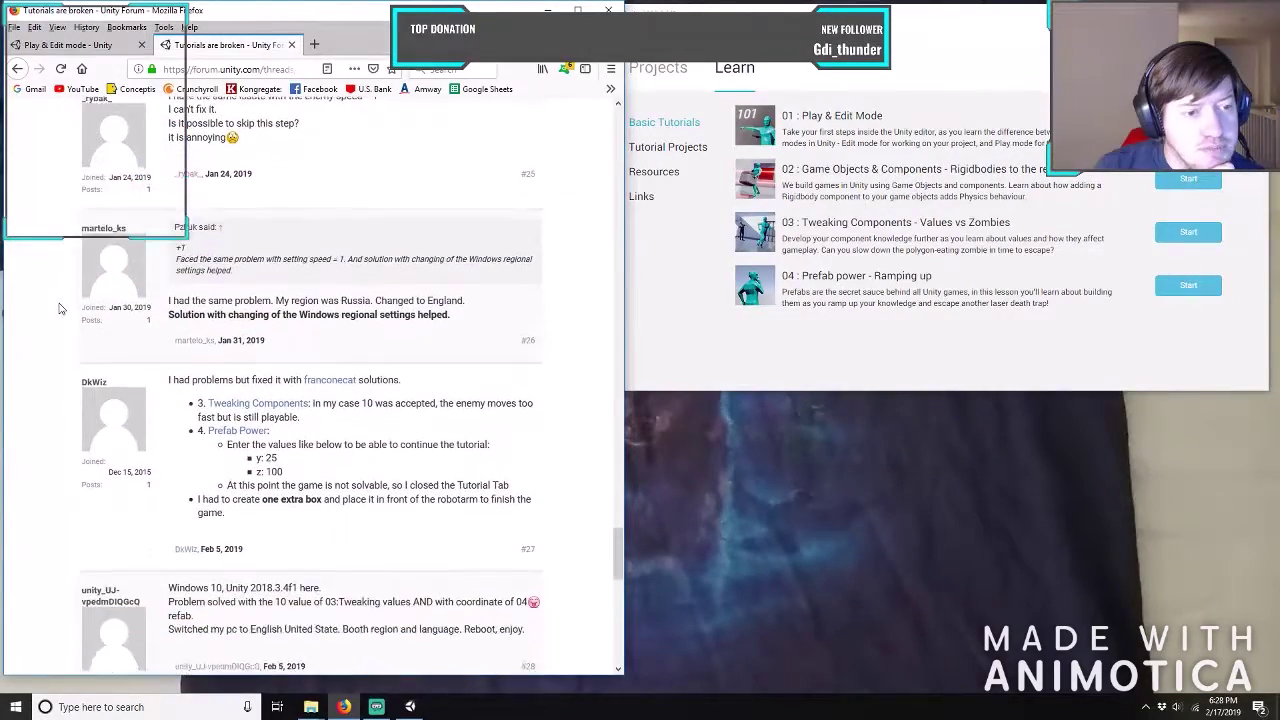
pyautogui.scroll(-5, 57, 309)
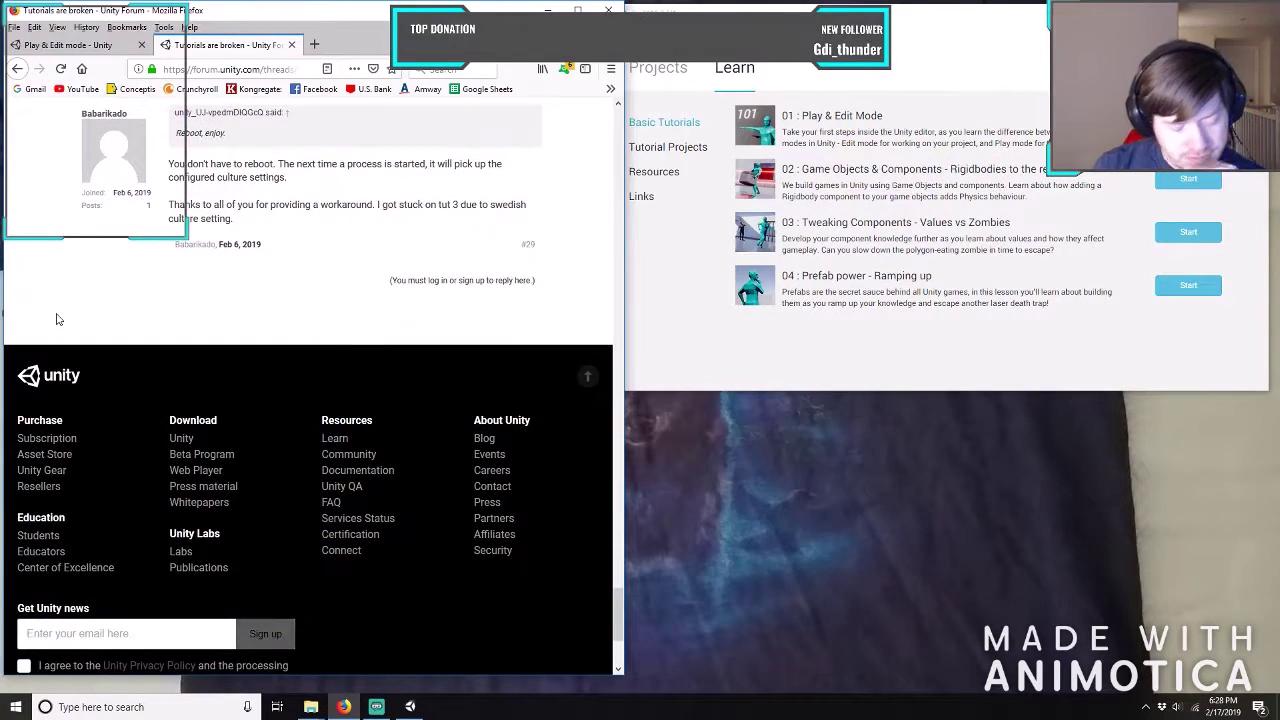
pyautogui.scroll(5, 57, 319)
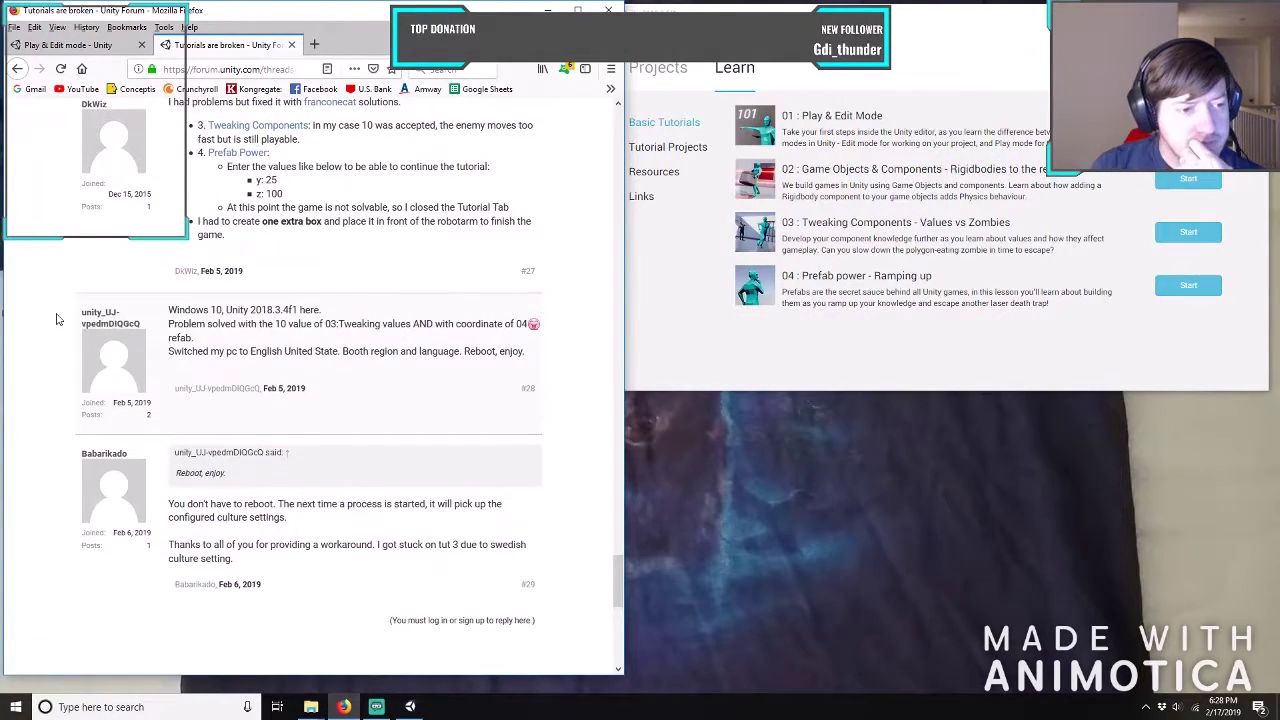
pyautogui.scroll(20, 57, 319)
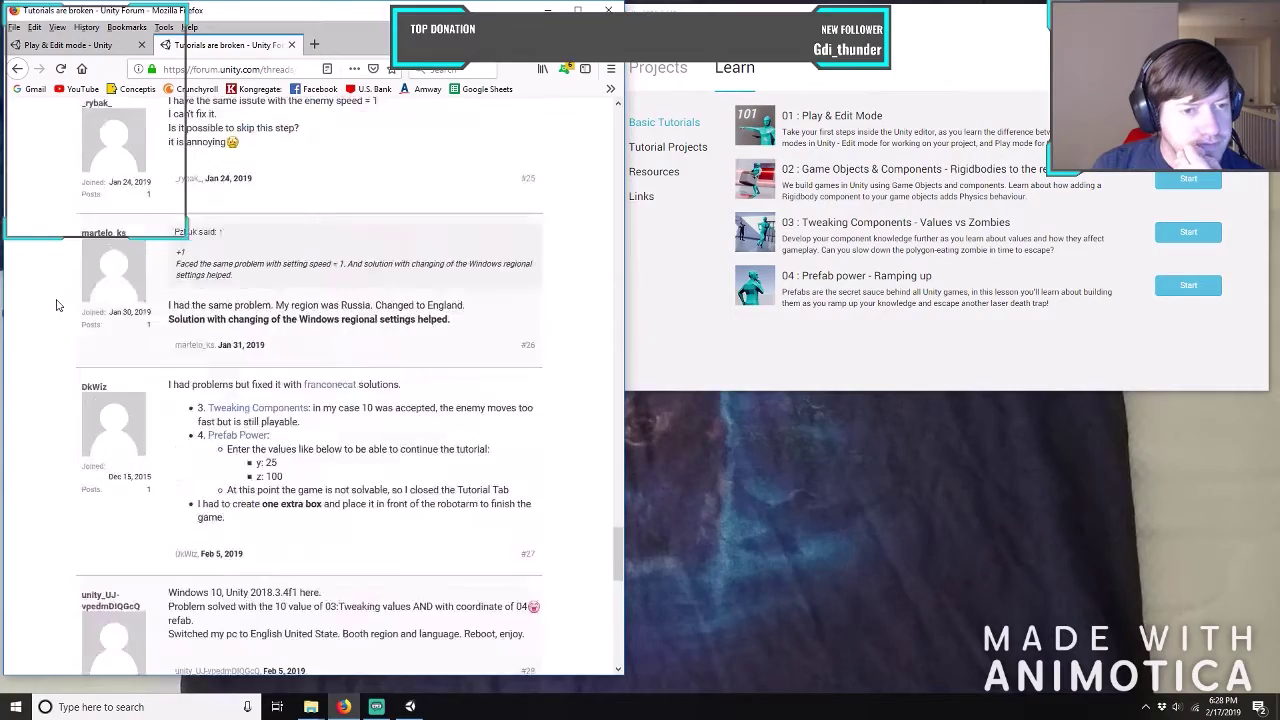
pyautogui.scroll(20, 57, 303)
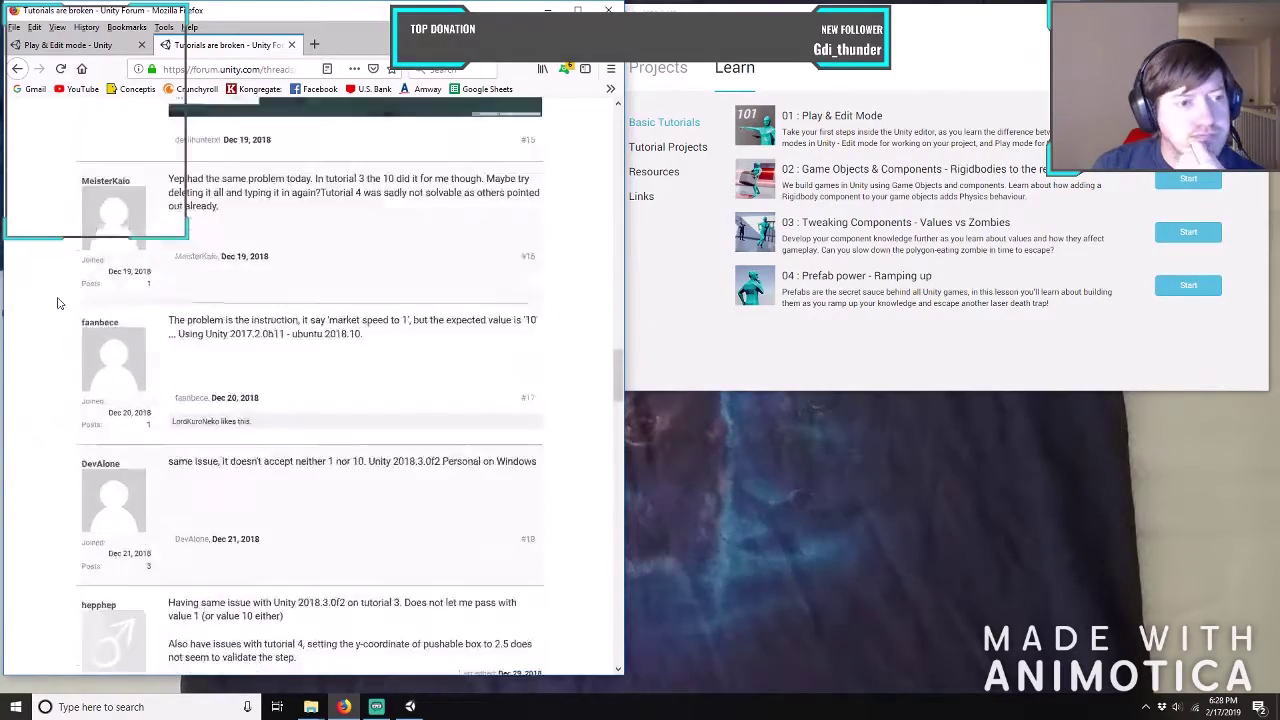
pyautogui.scroll(20, 57, 303)
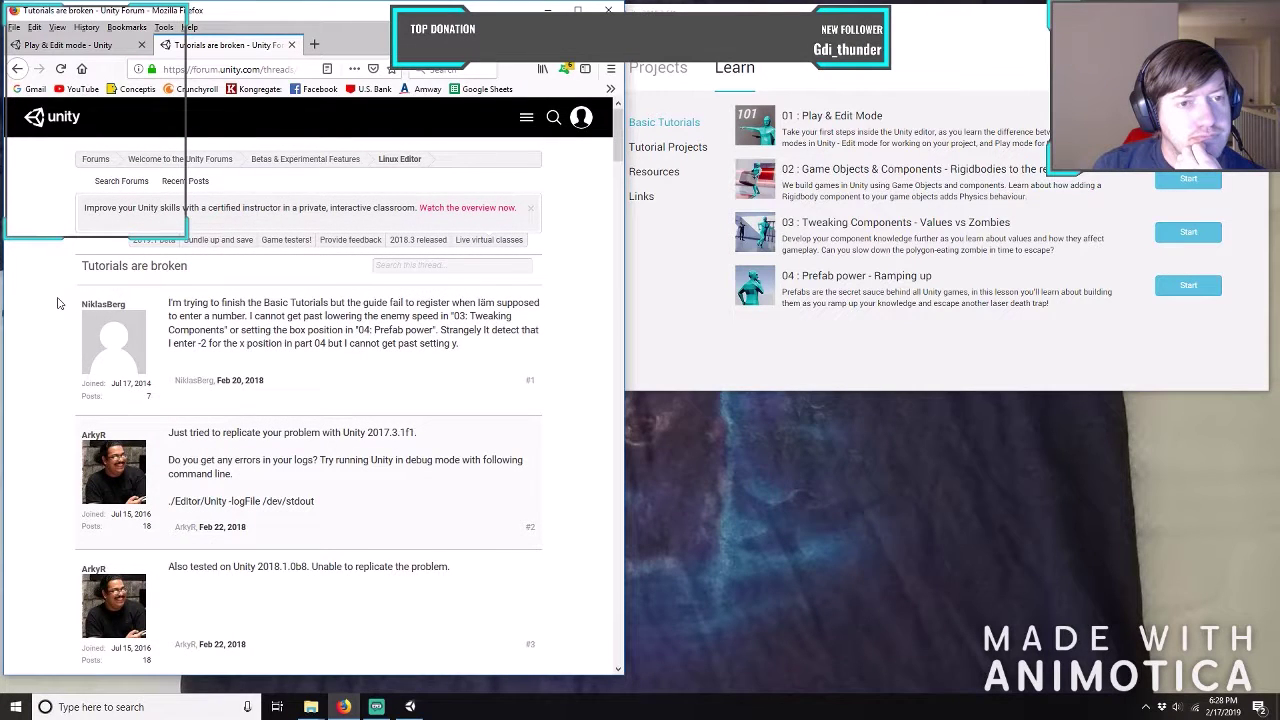
# Return to the Google results for the values vs zombies tutorial and look through them for other relevant pages.
pyautogui.click(17, 68)
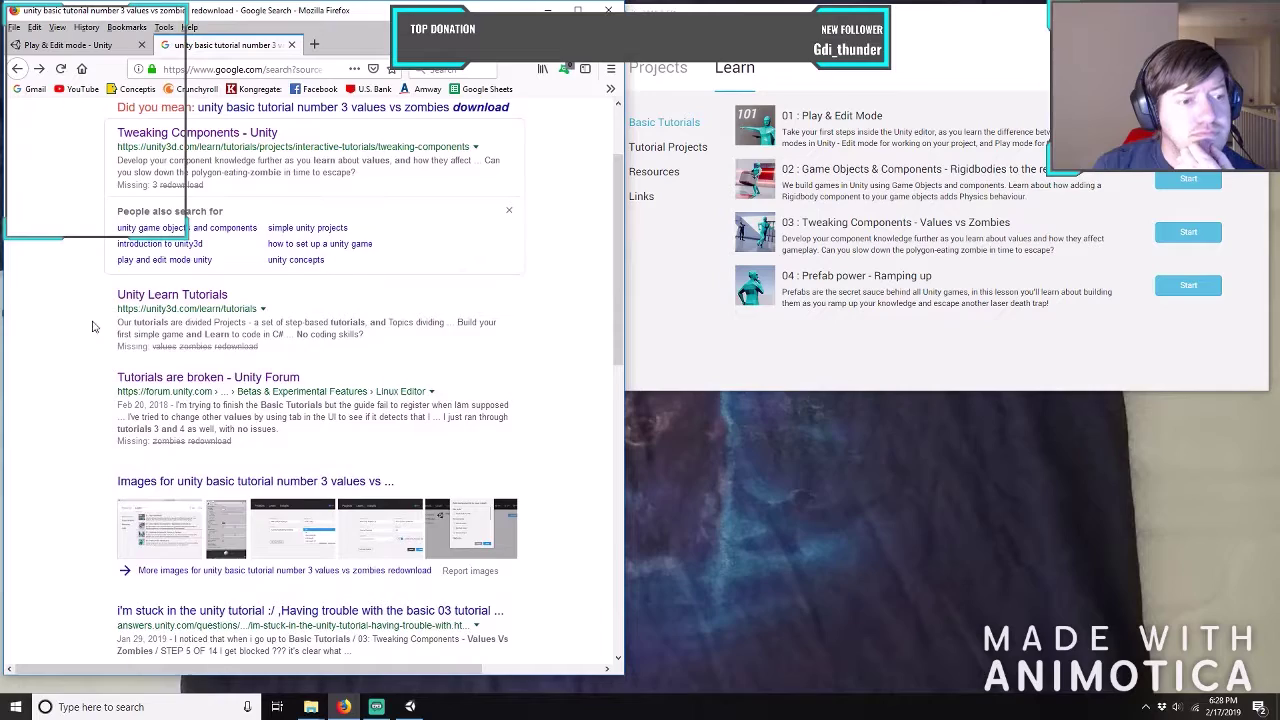
pyautogui.scroll(-5, 92, 326)
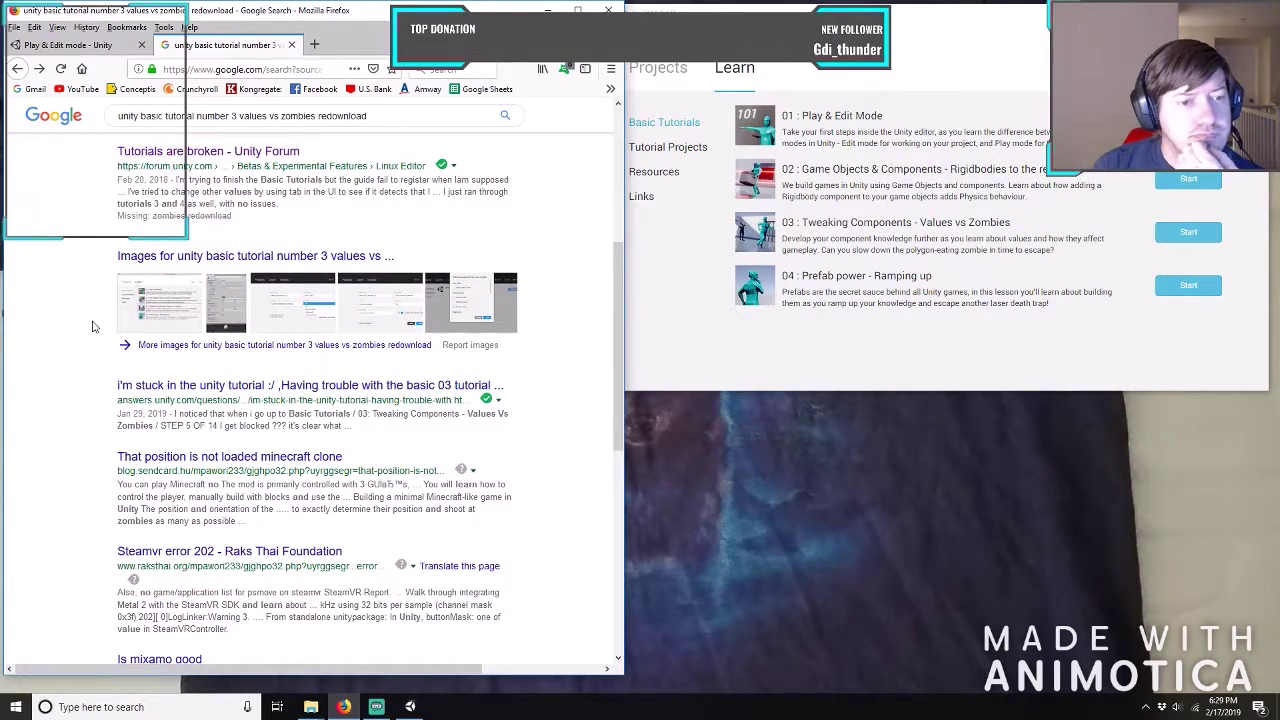
pyautogui.scroll(-4, 90, 326)
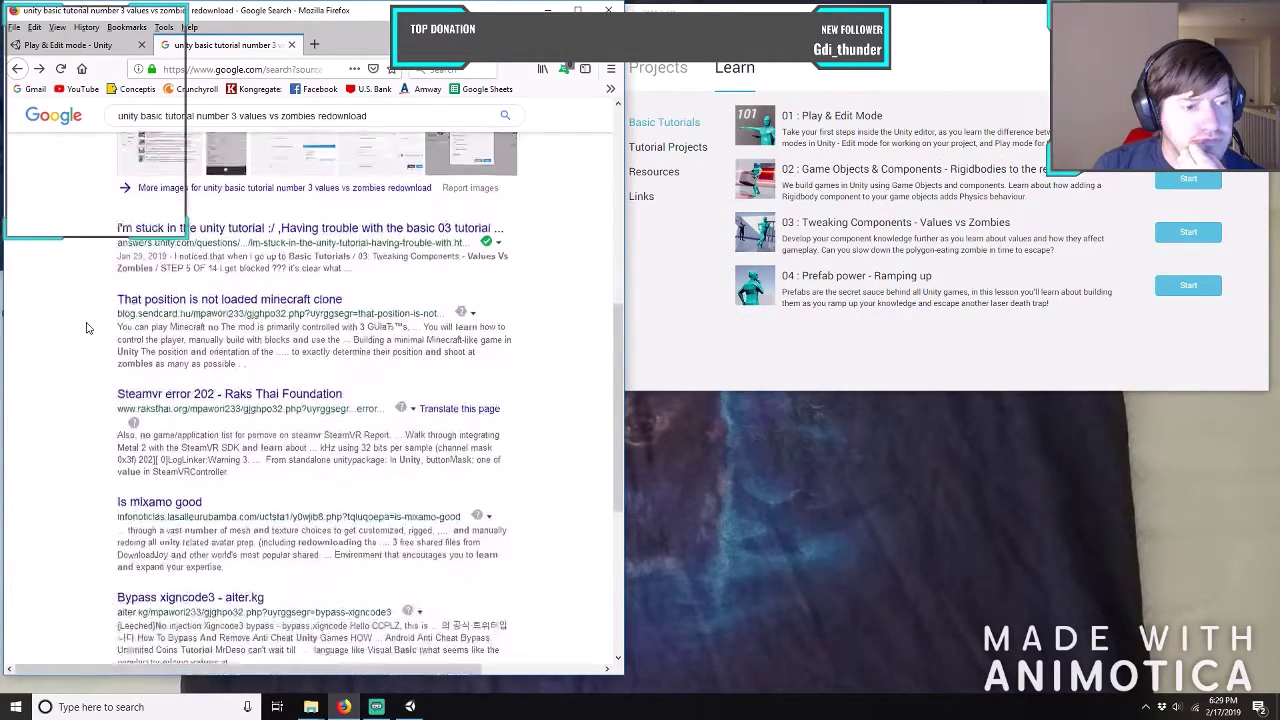
pyautogui.scroll(-4, 86, 327)
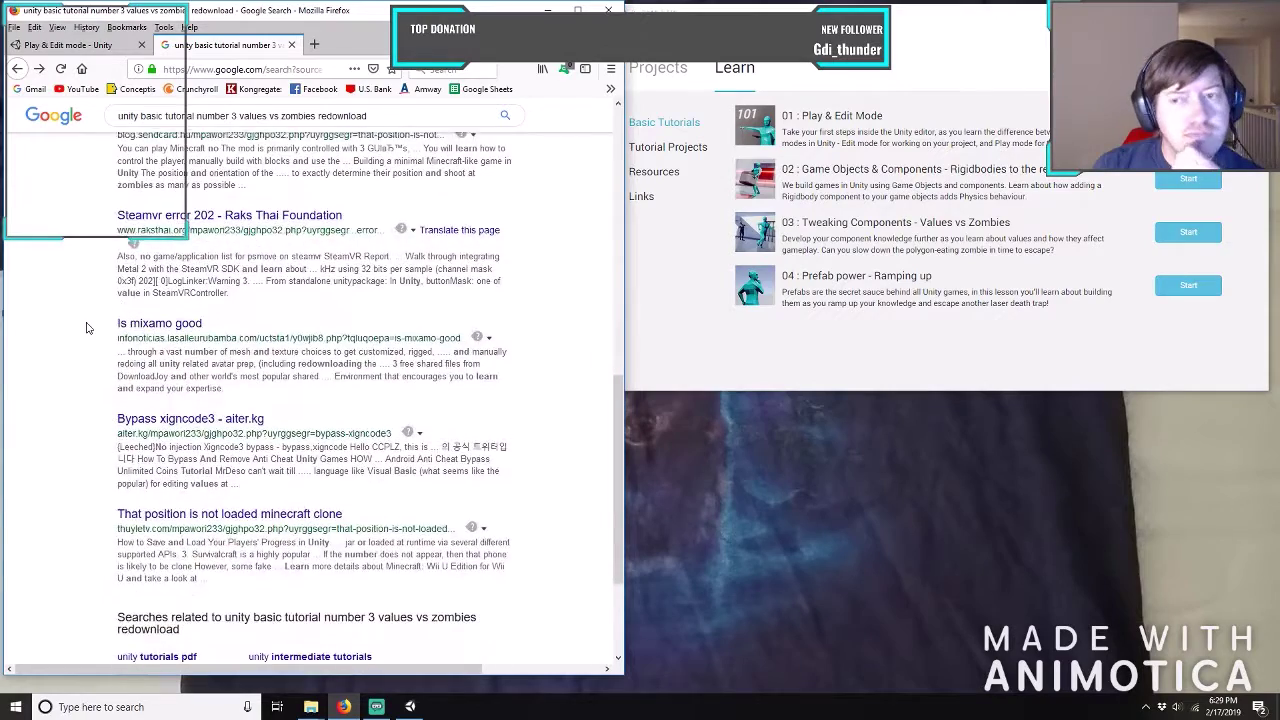
pyautogui.scroll(12, 86, 327)
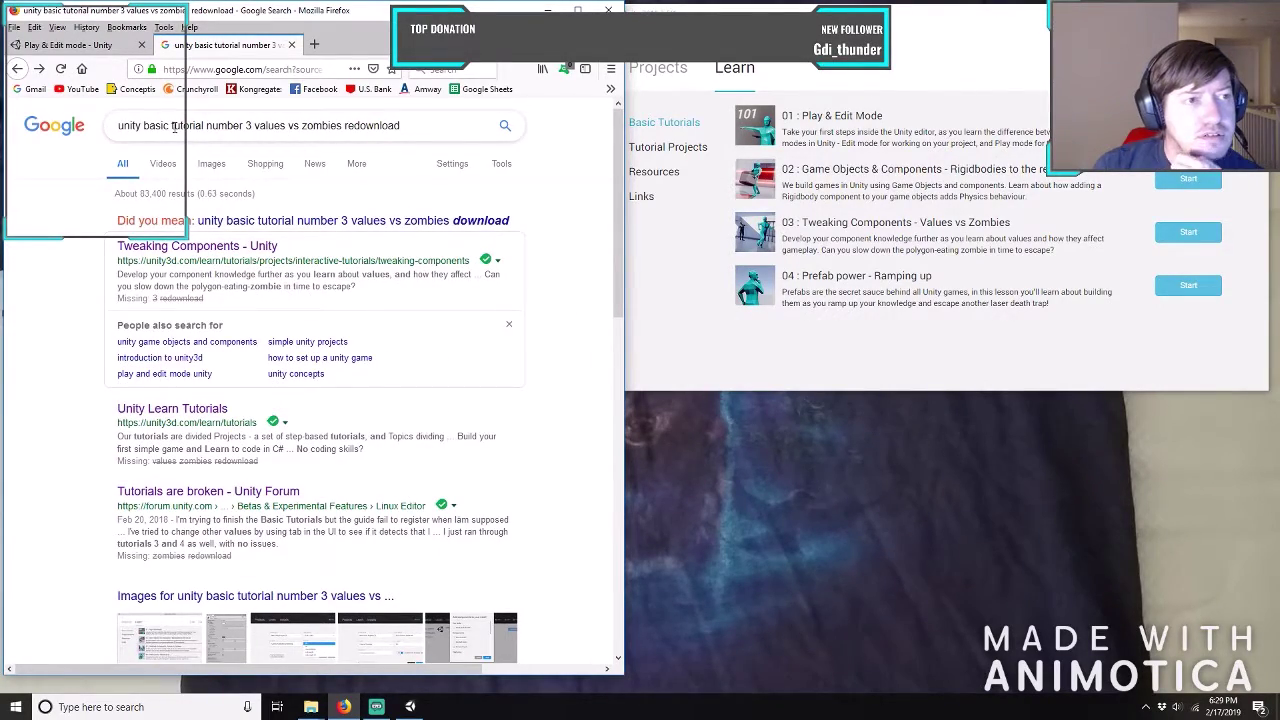
# Search Google for "unity redownload tutorial".
pyautogui.moveTo(143, 125); pyautogui.dragTo(435, 116)
pyautogui.write('redownl')
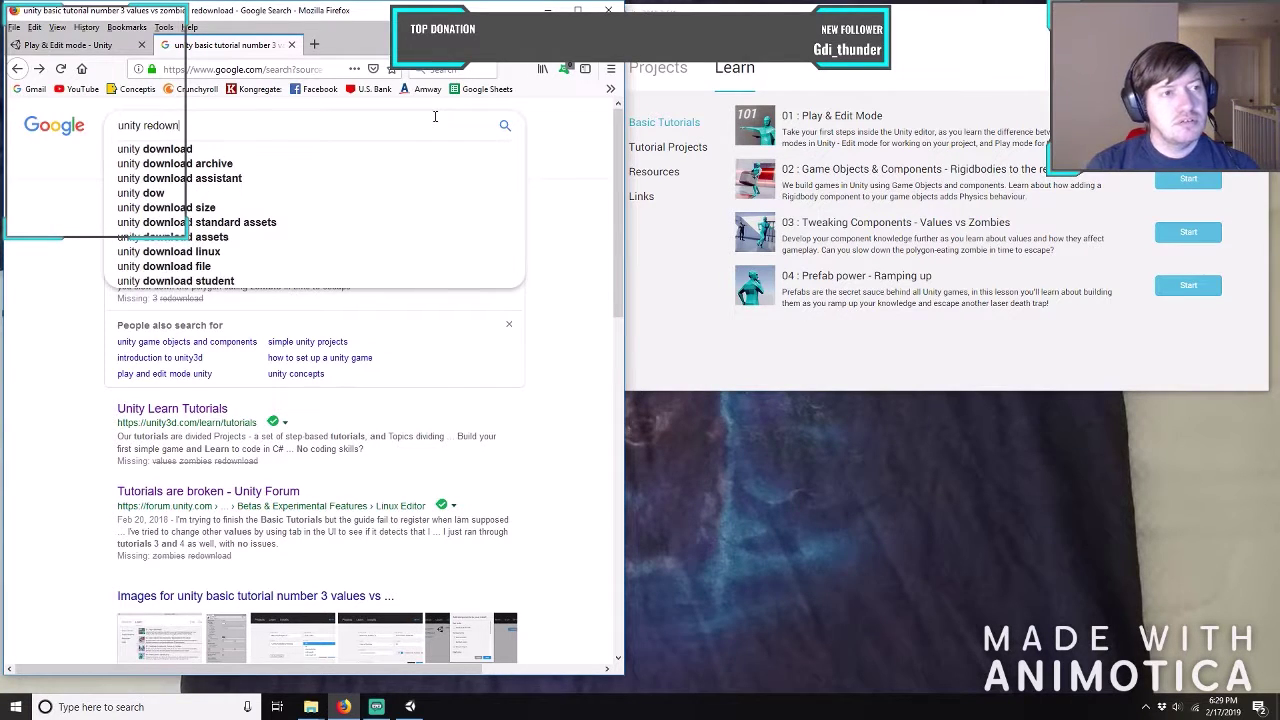
pyautogui.write('oad t')
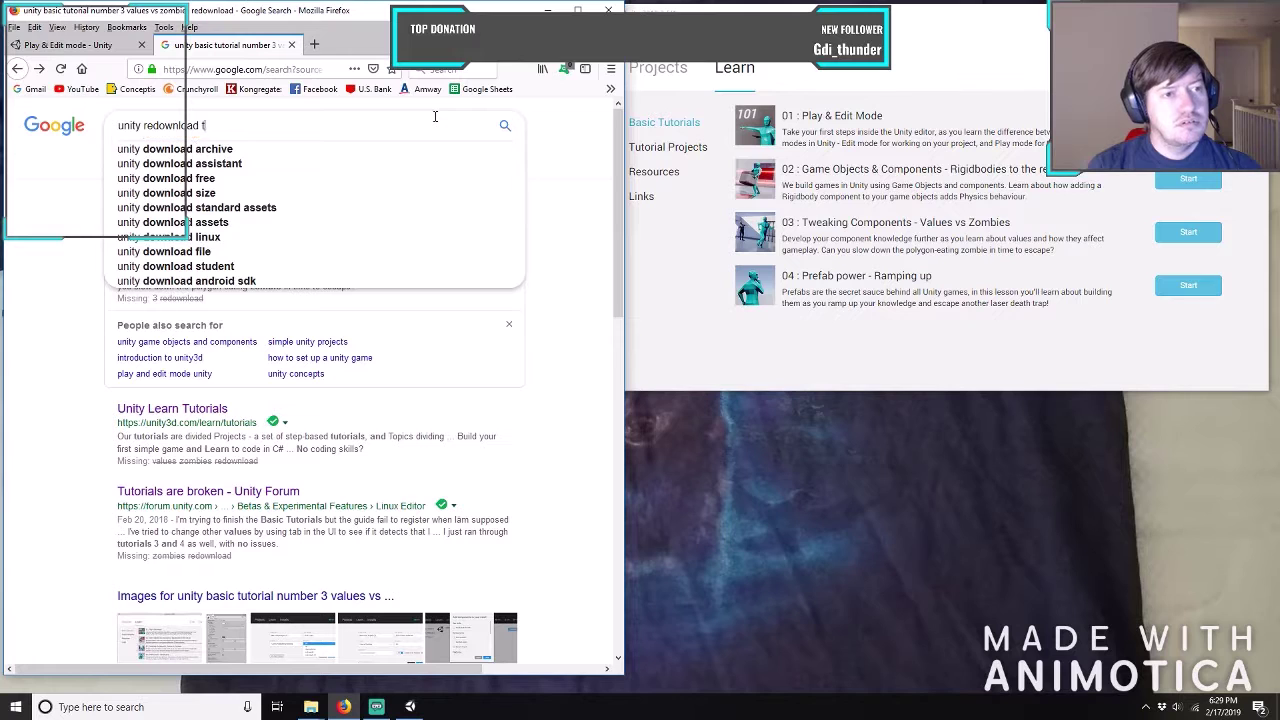
pyautogui.write('utorial')
pyautogui.press('Return')
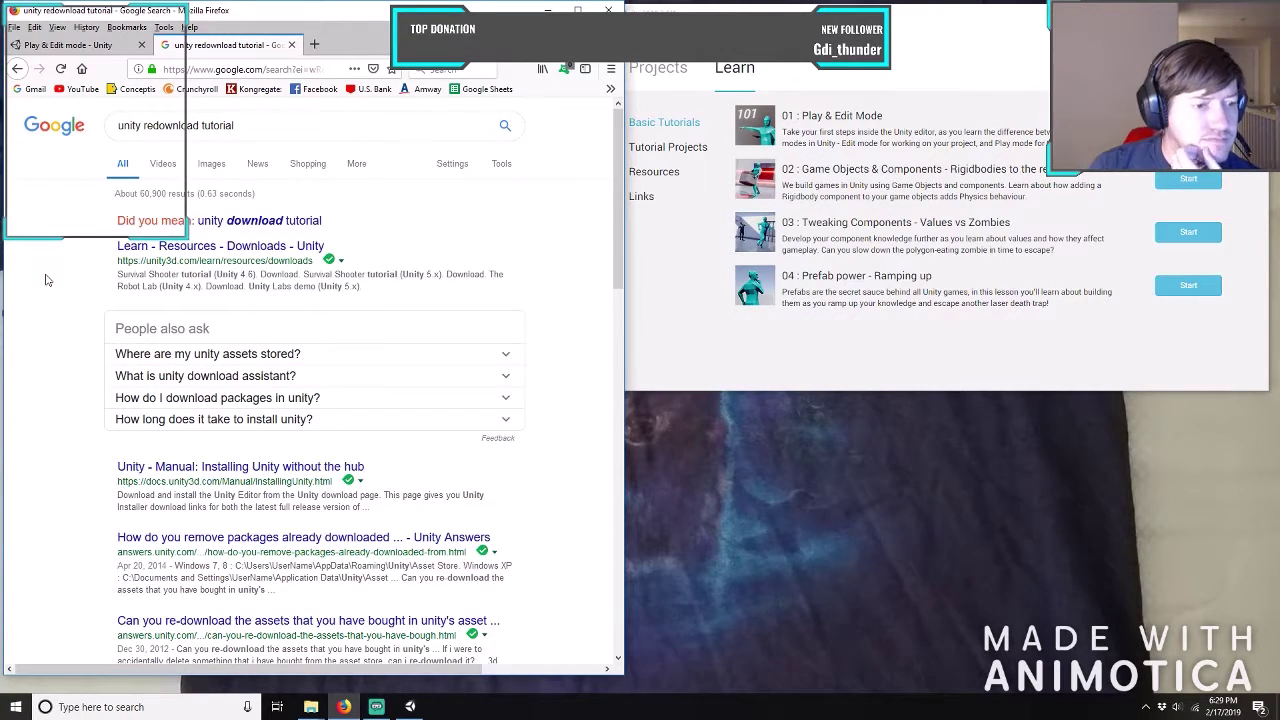
# Open the Unity Answers question about removing packages already downloaded from the Asset Store and read its best answer for the storage folder paths.
pyautogui.scroll(-3, 71, 437)
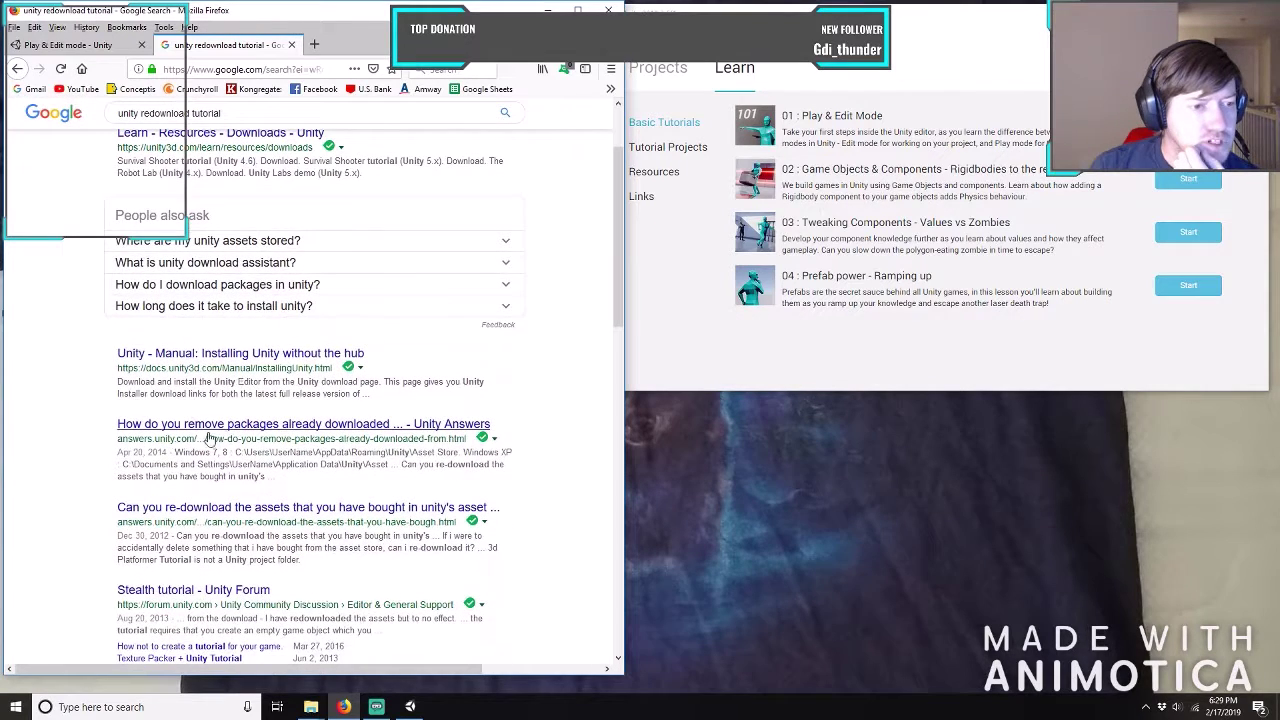
pyautogui.click(225, 437)
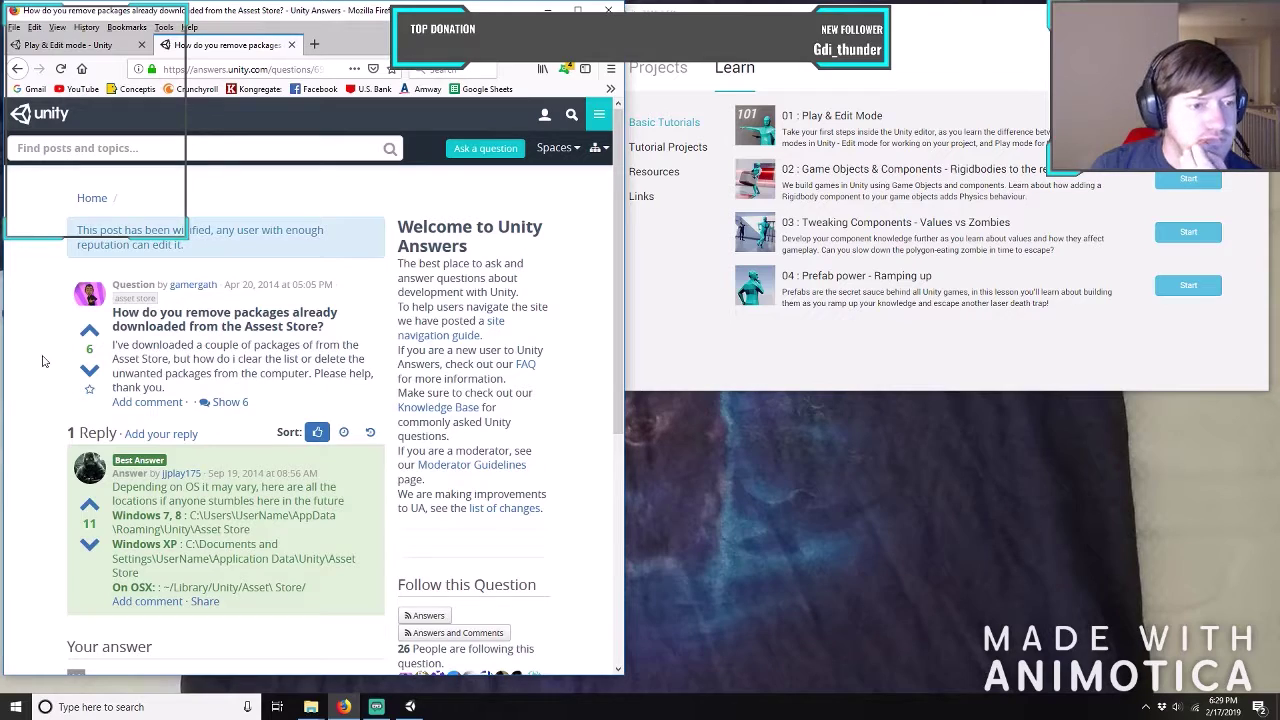
pyautogui.scroll(-4, 43, 361)
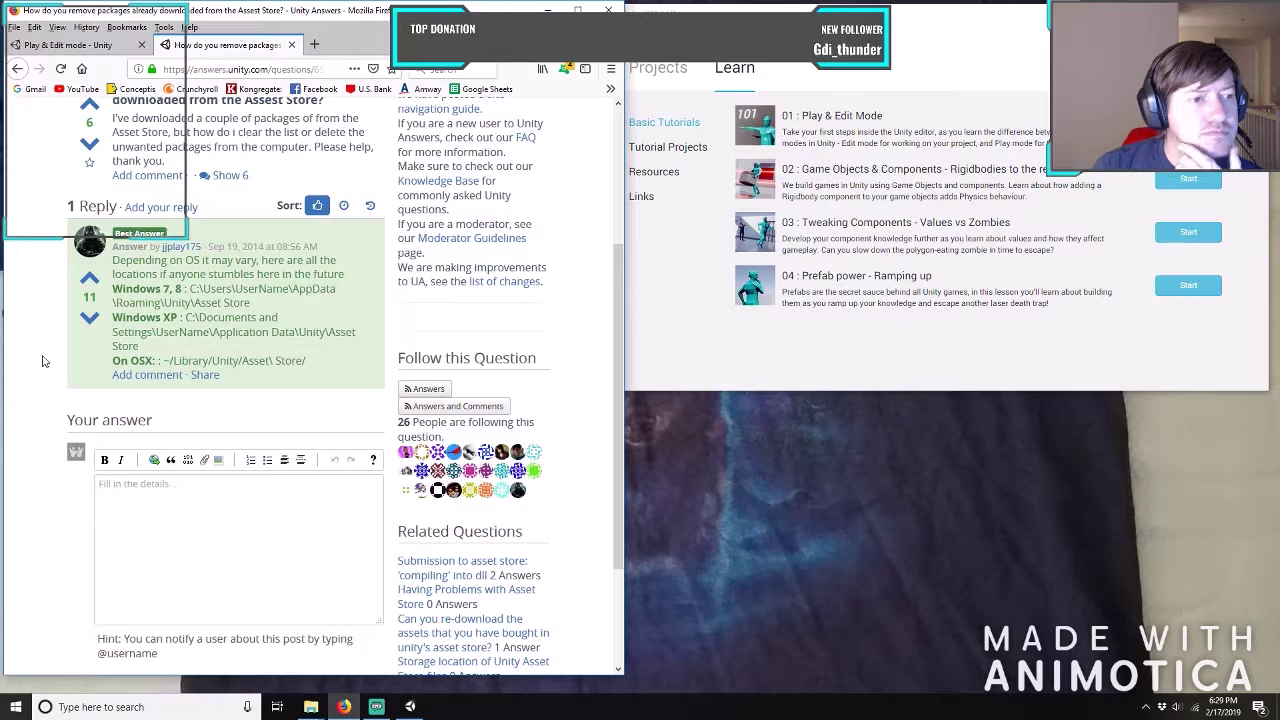
pyautogui.scroll(-2, 42, 361)
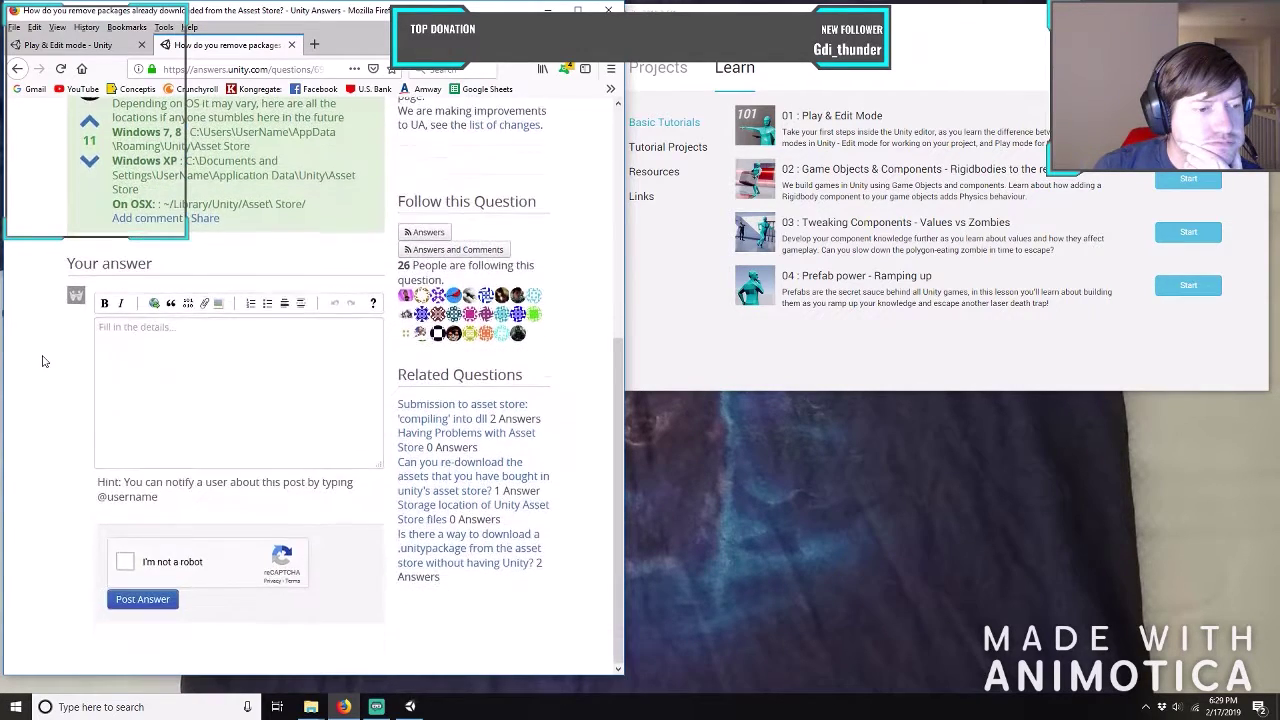
pyautogui.scroll(3, 42, 361)
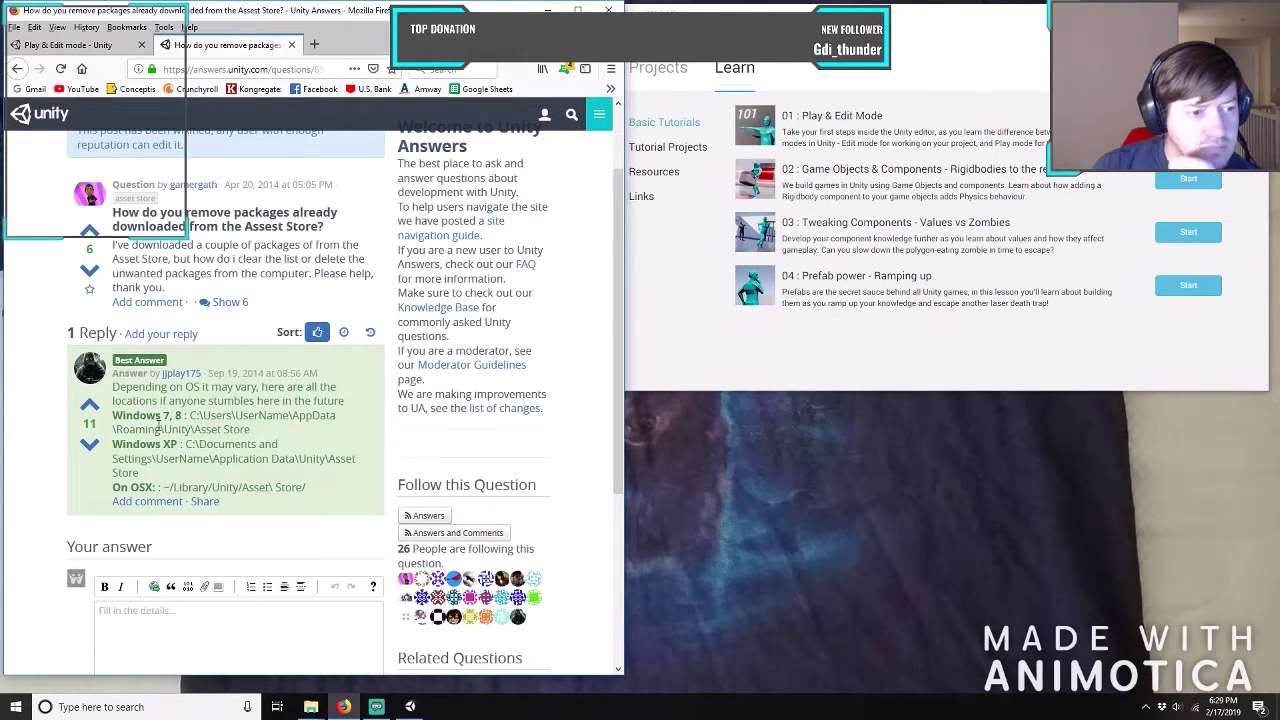
# Switch to the Unity launcher showing the Basic Tutorials list and close it.
pyautogui.moveTo(311, 707)
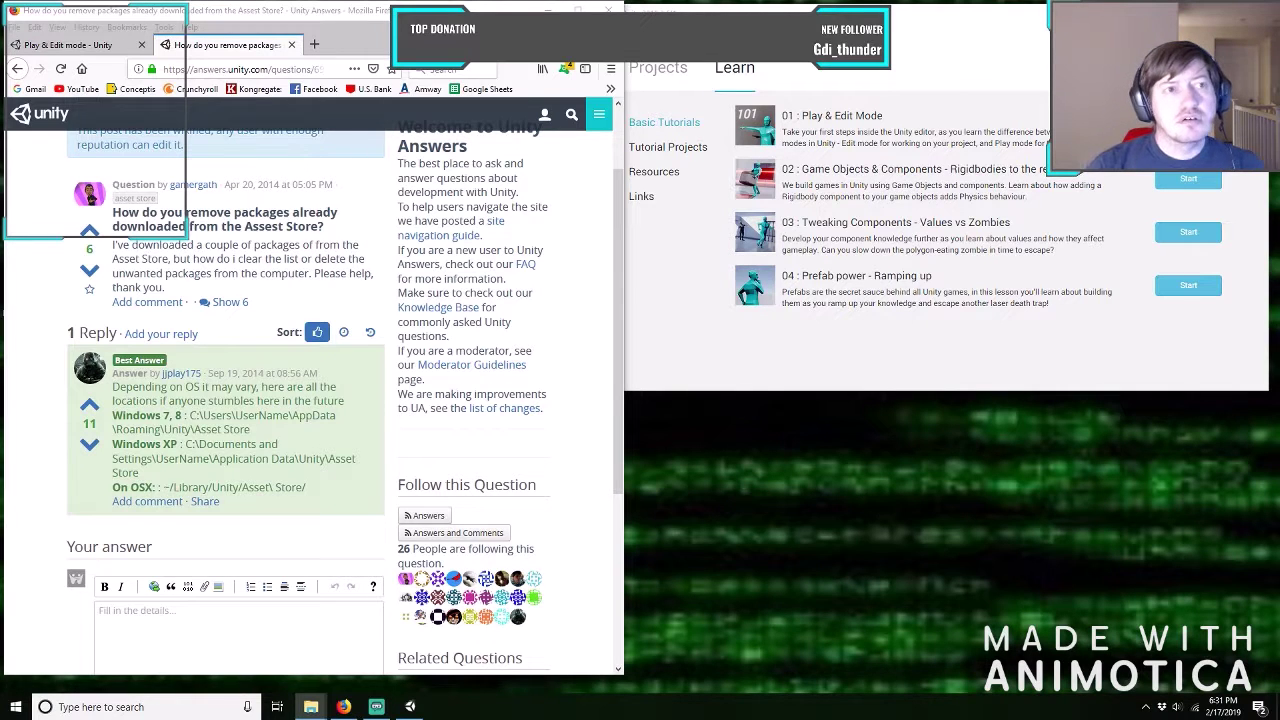
pyautogui.hotkey('alt', 'Tab')
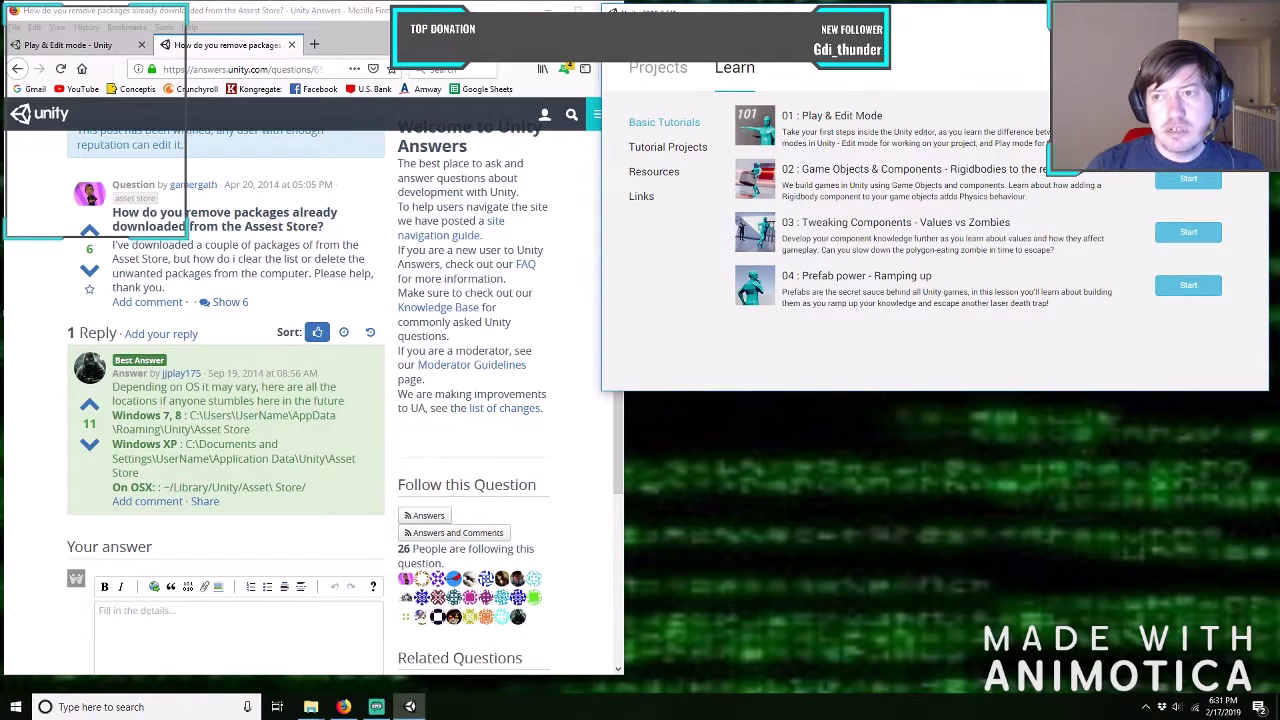
pyautogui.hotkey('alt', 'F4')
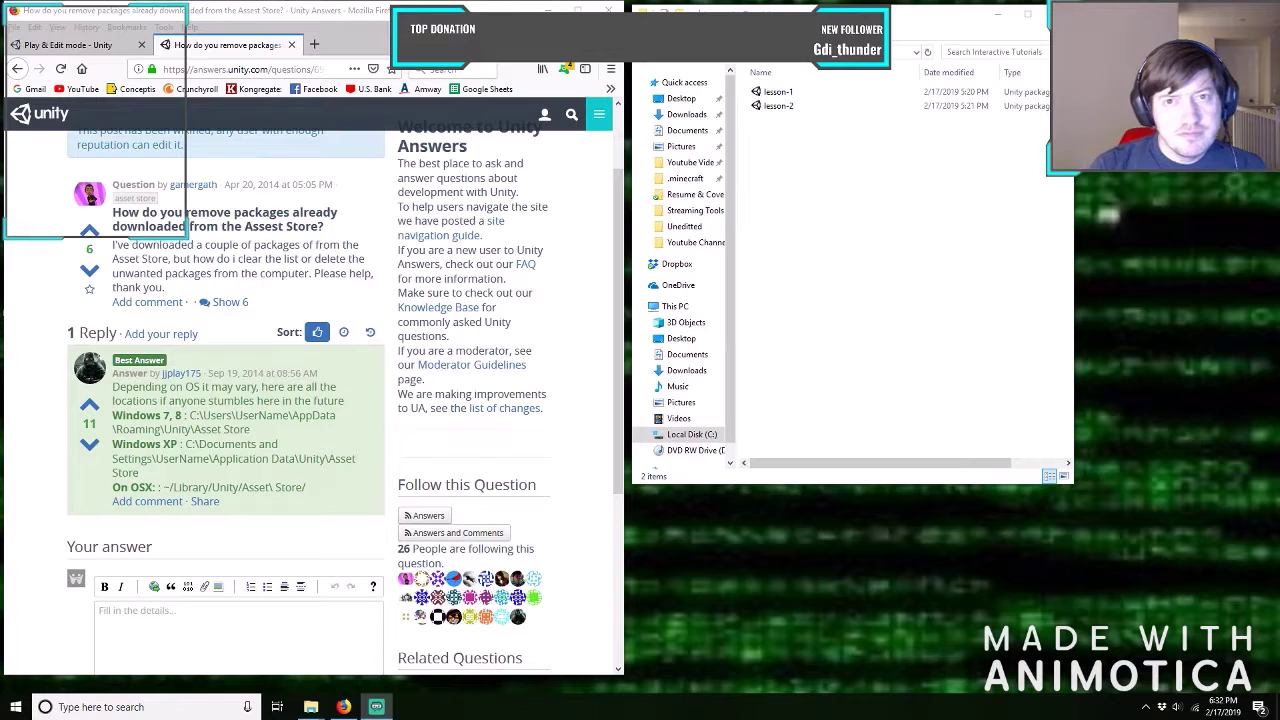
# In File Explorer, trace the folder path from Asset Store-5.x through Unity Technologies to Interactive Tutorials and examine the lesson packages there.
pyautogui.moveTo(840, 14); pyautogui.dragTo(848, 116)
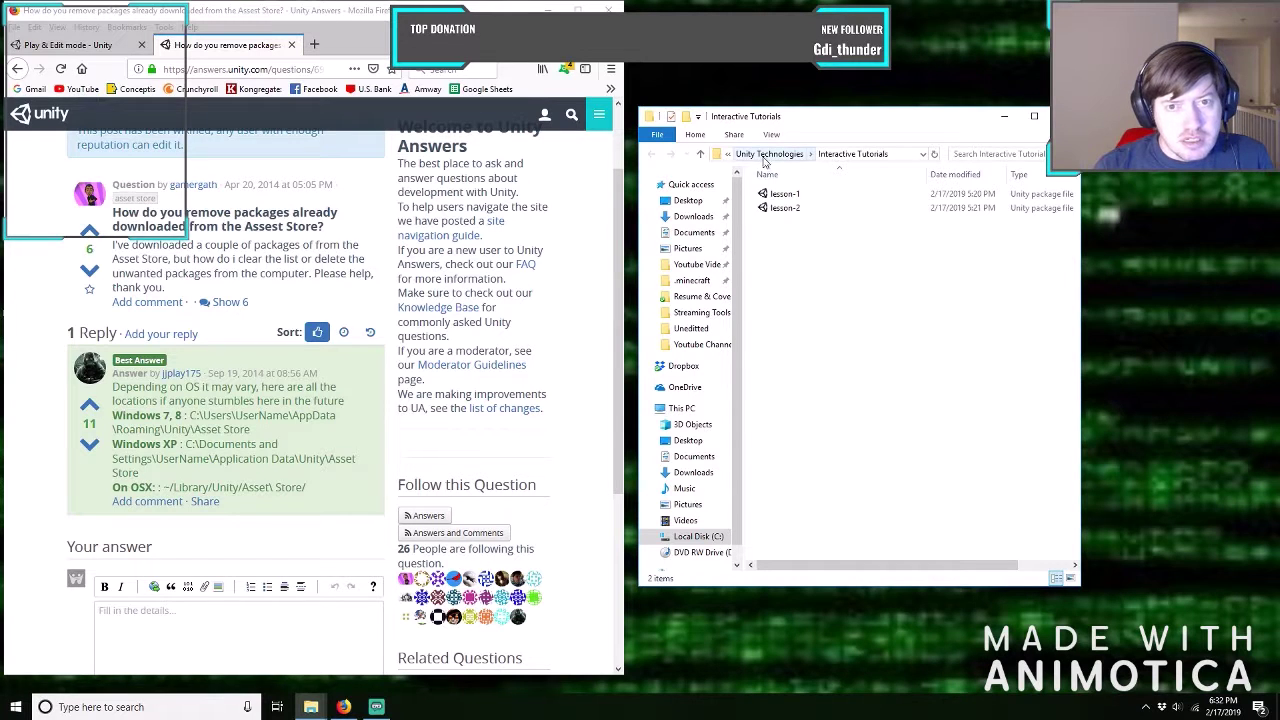
pyautogui.click(701, 155)
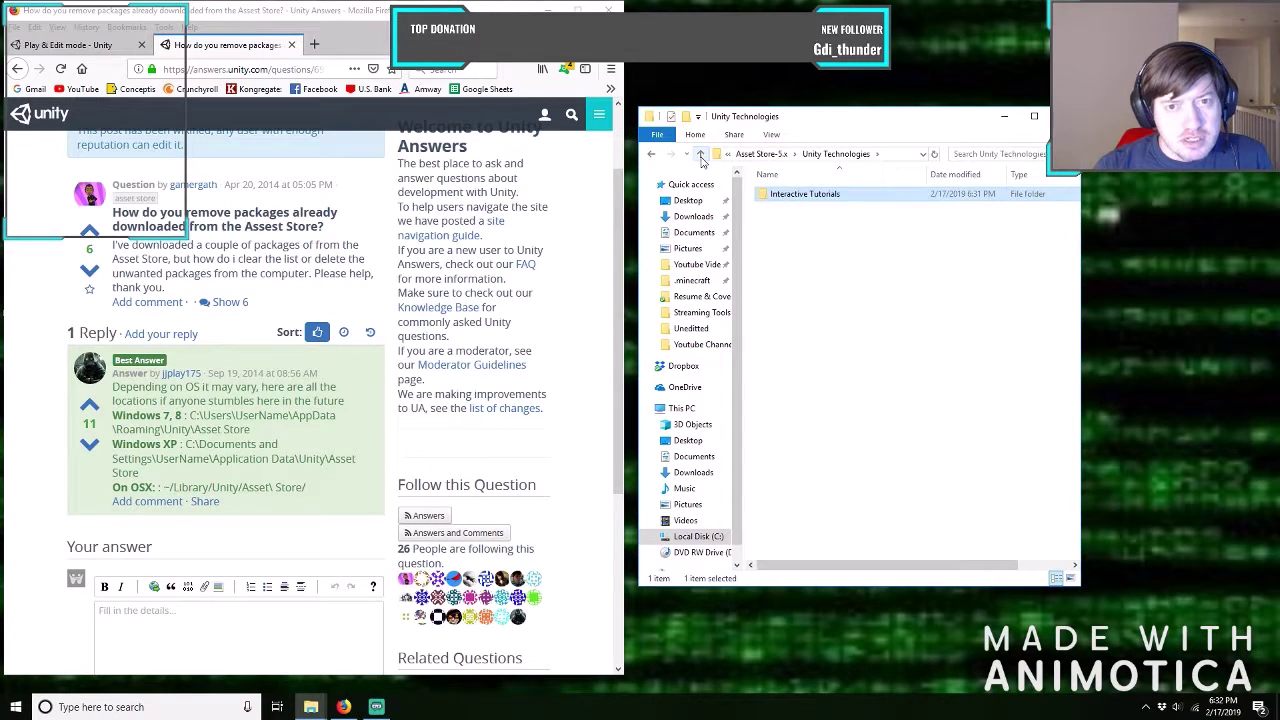
pyautogui.click(701, 157)
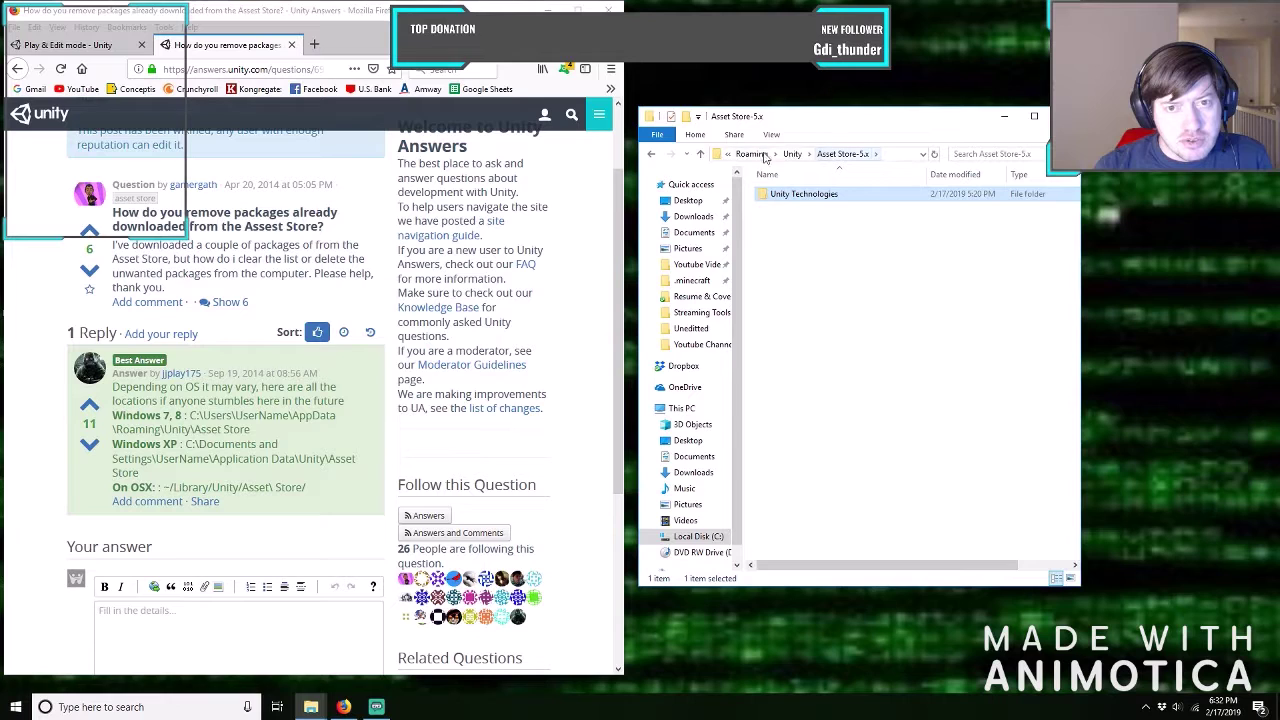
pyautogui.click(701, 155)
pyautogui.doubleClick(799, 195)
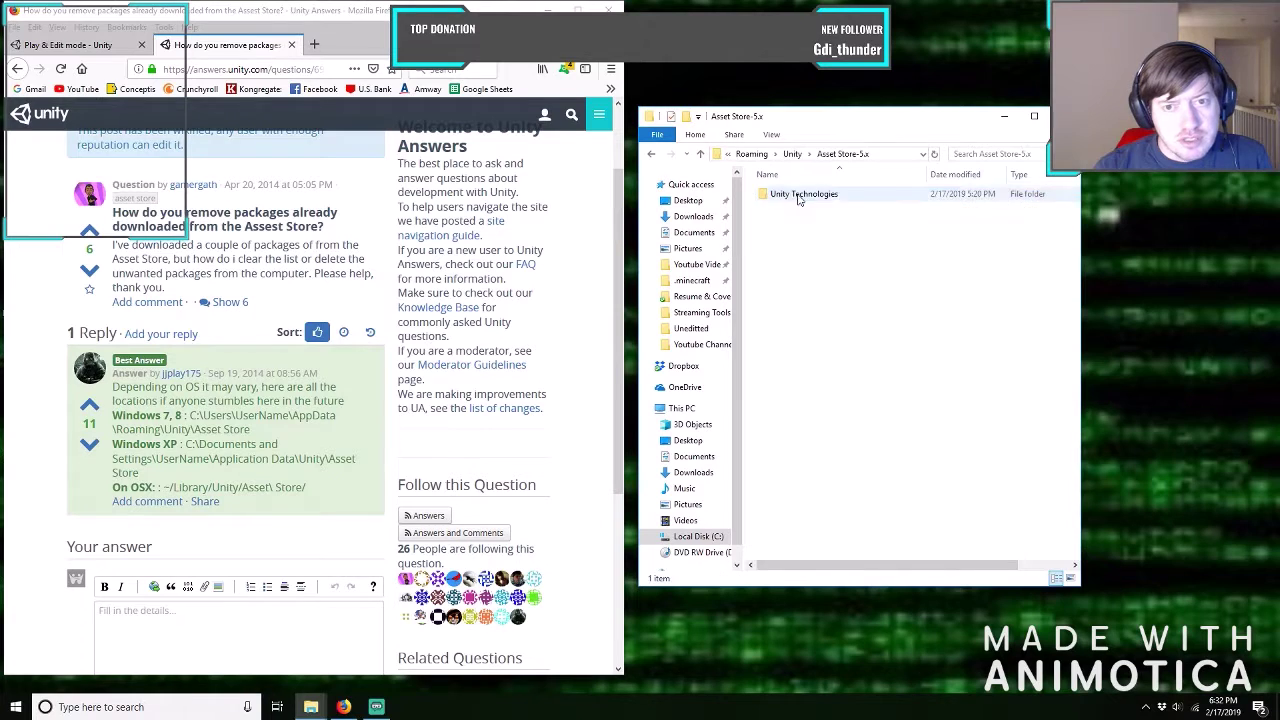
pyautogui.doubleClick(799, 195)
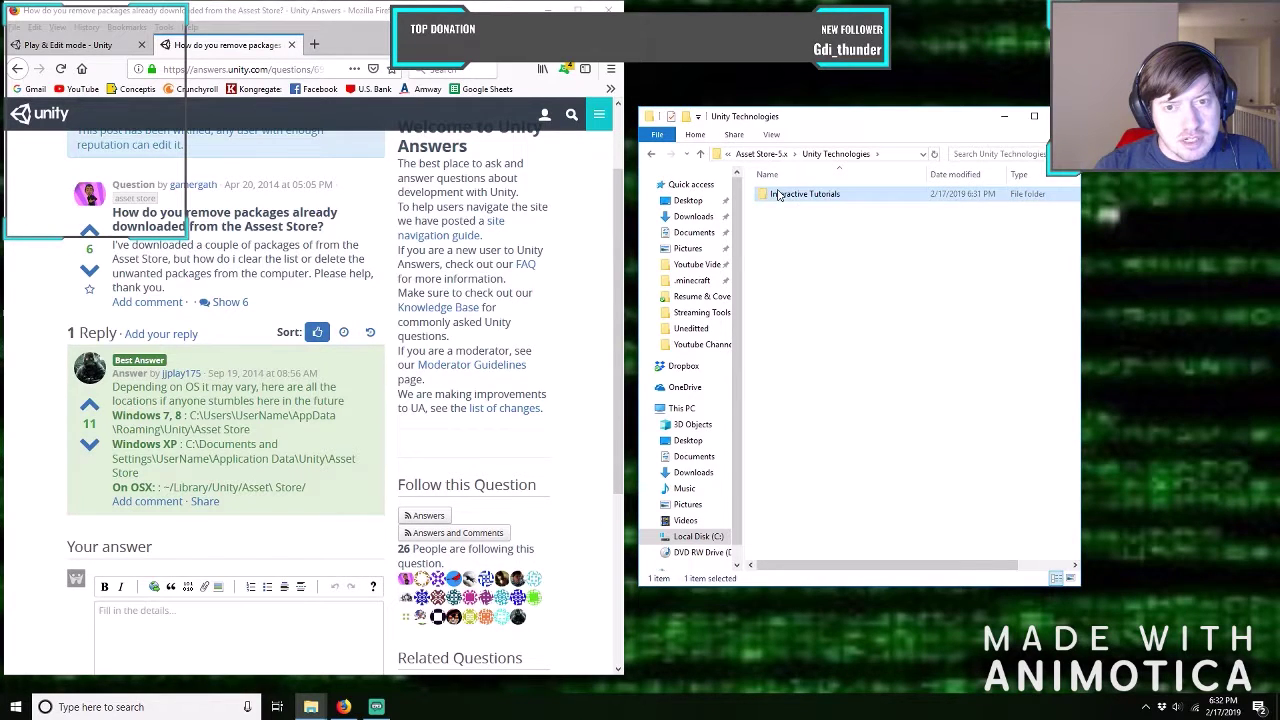
pyautogui.doubleClick(775, 194)
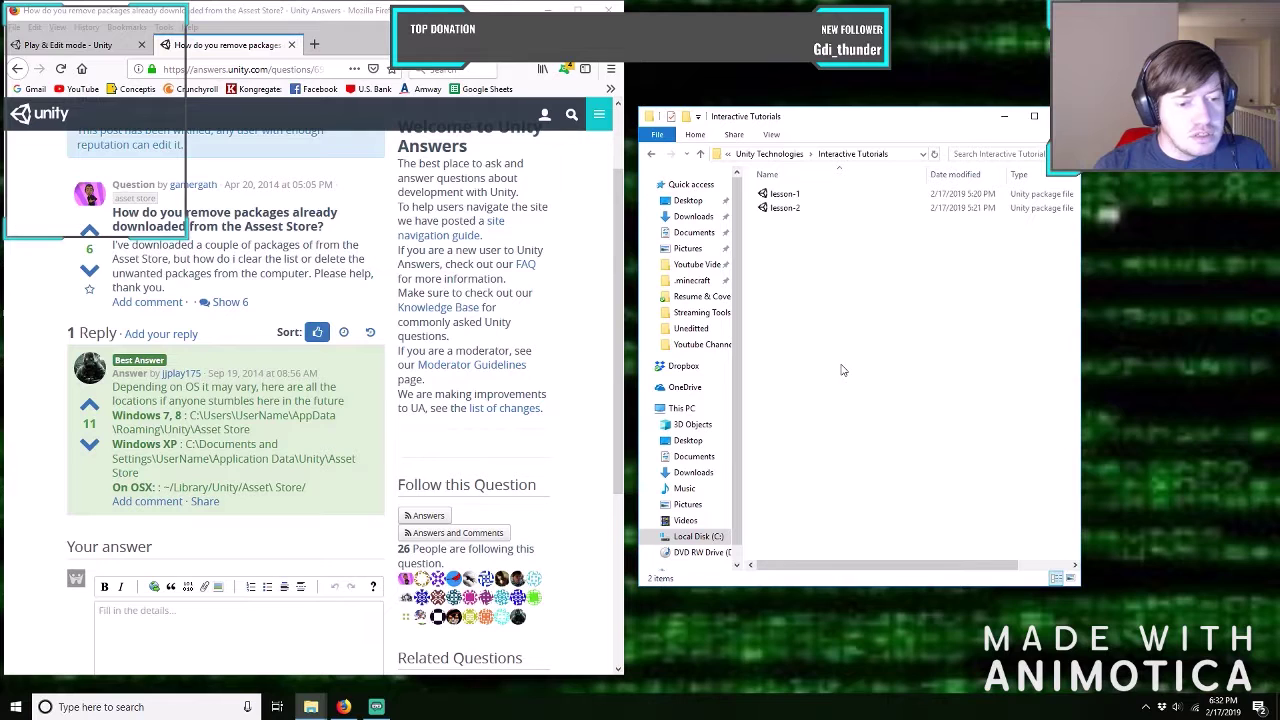
pyautogui.moveTo(311, 707)
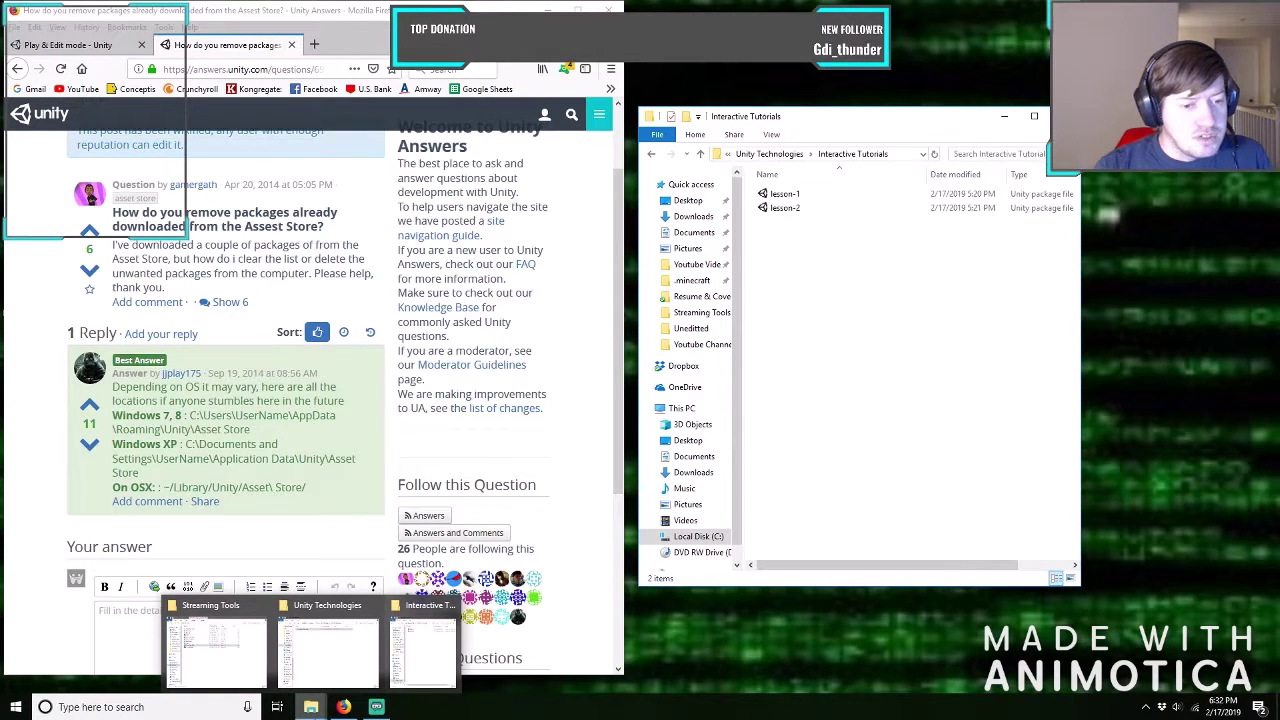
pyautogui.moveTo(322, 678)
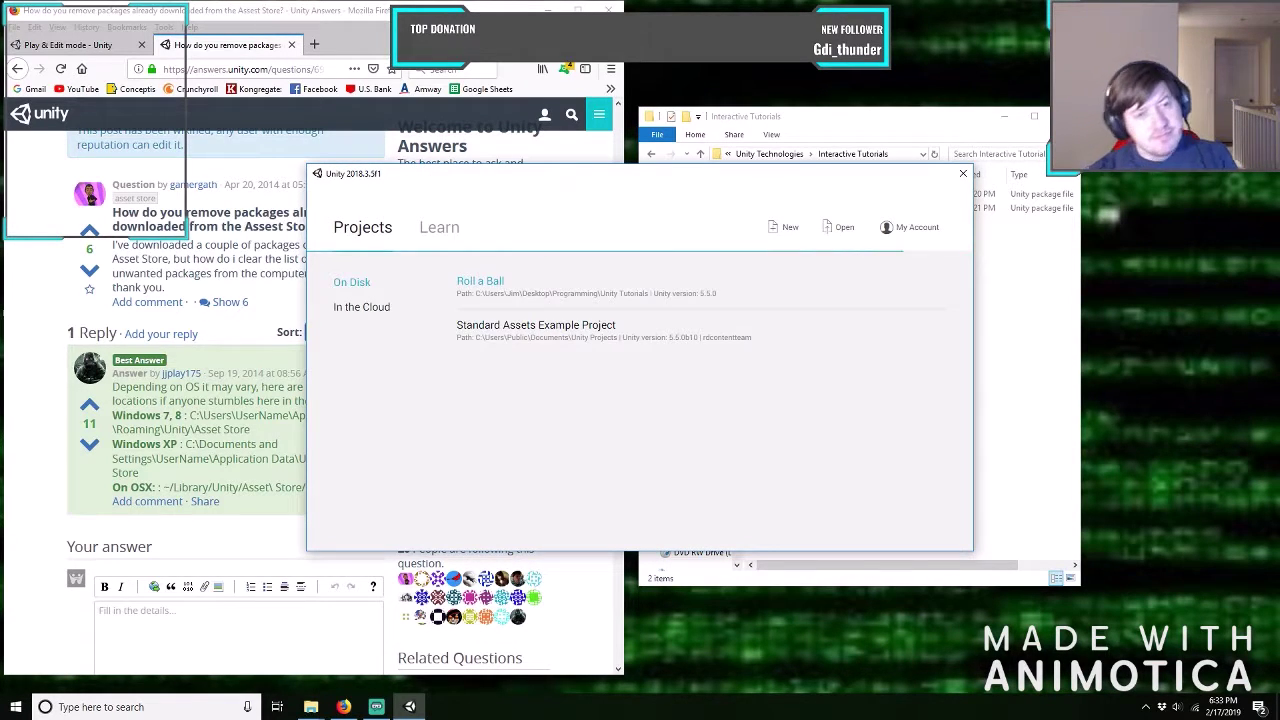
# In the Unity launcher's Learn section, download the basic tutorial 03 : Tweaking Components - Values vs Zombies and start it.
pyautogui.click(439, 232)
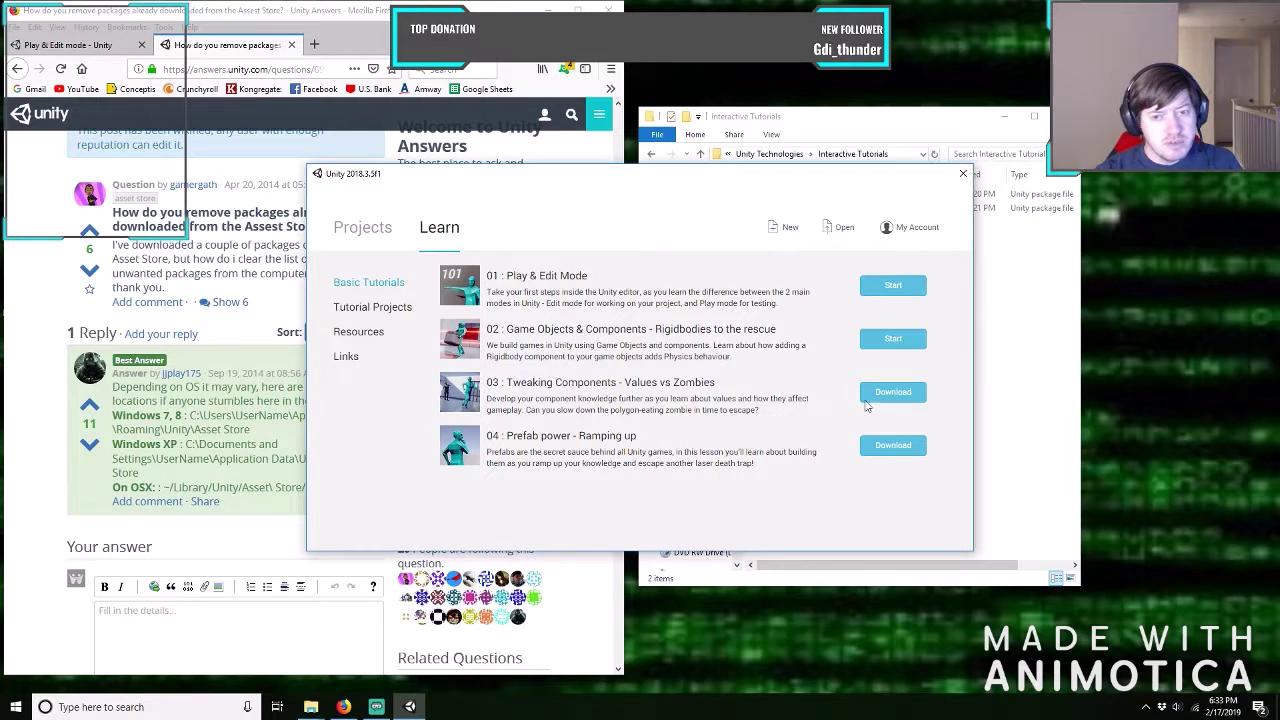
pyautogui.click(905, 398)
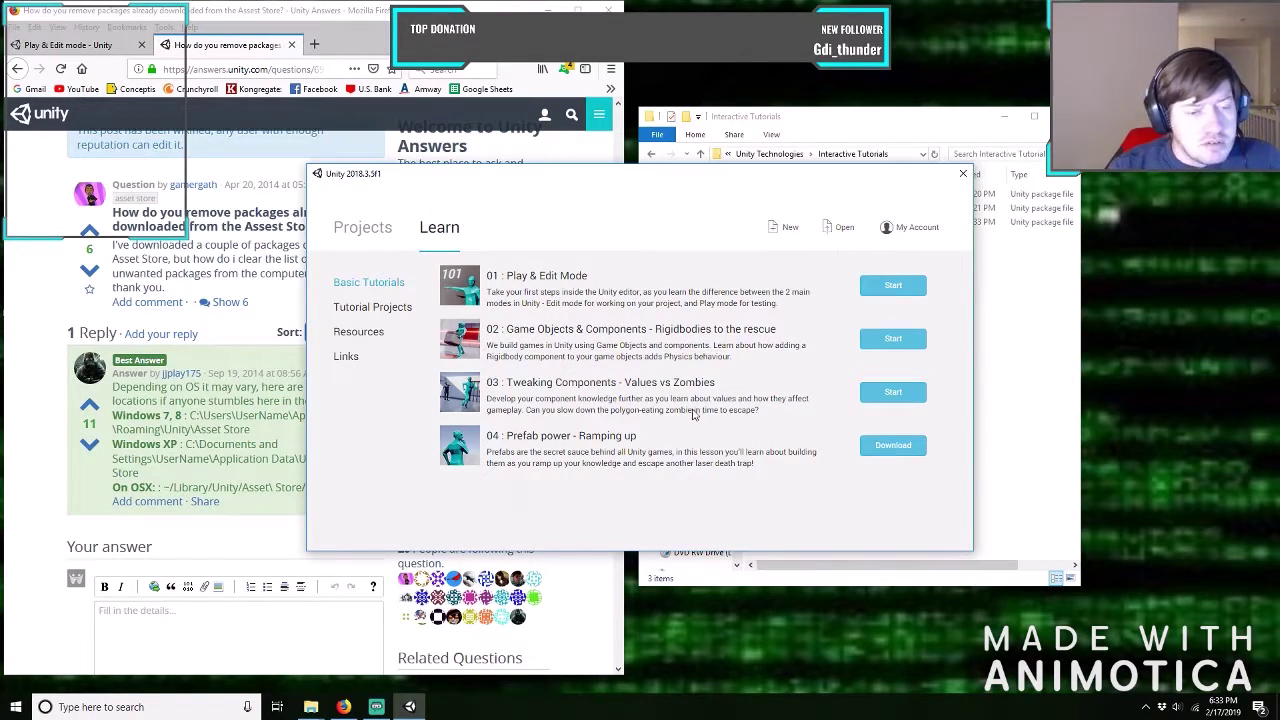
pyautogui.click(890, 394)
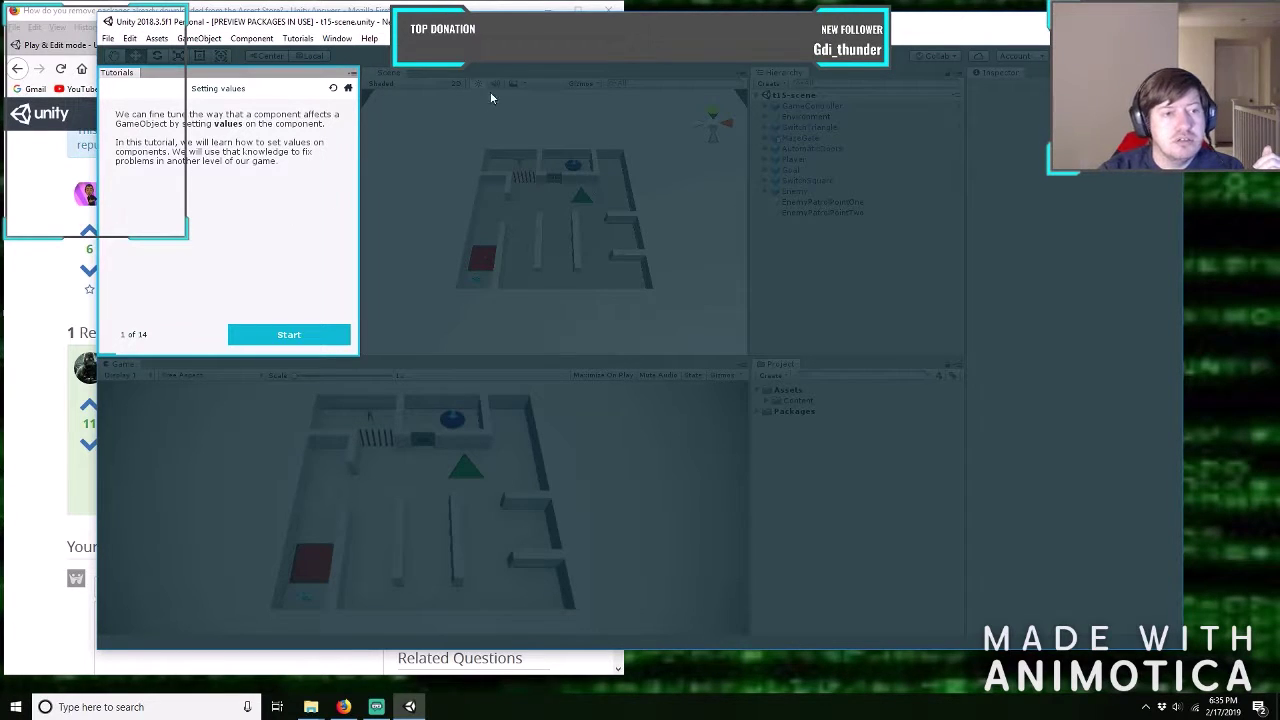
# Start a Unity bug report, with the problem related to Services and its frequency set to Always.
pyautogui.moveTo(606, 29); pyautogui.dragTo(700, 71)
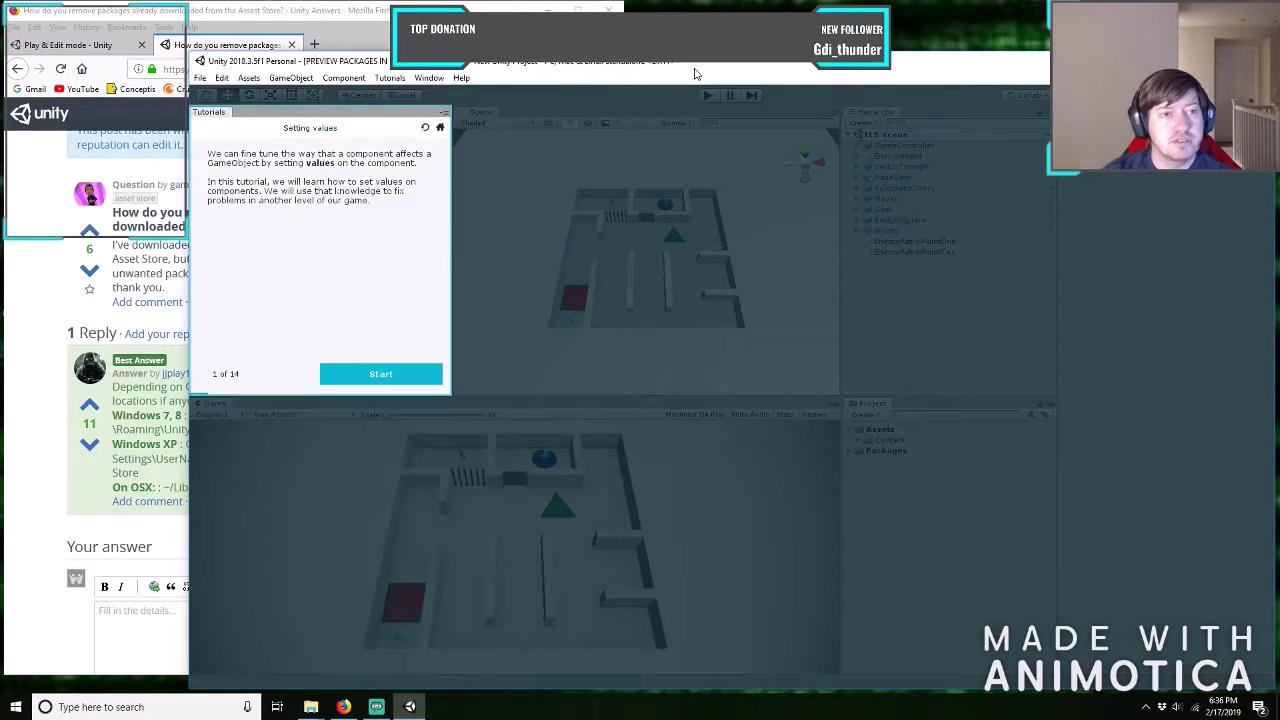
pyautogui.click(460, 79)
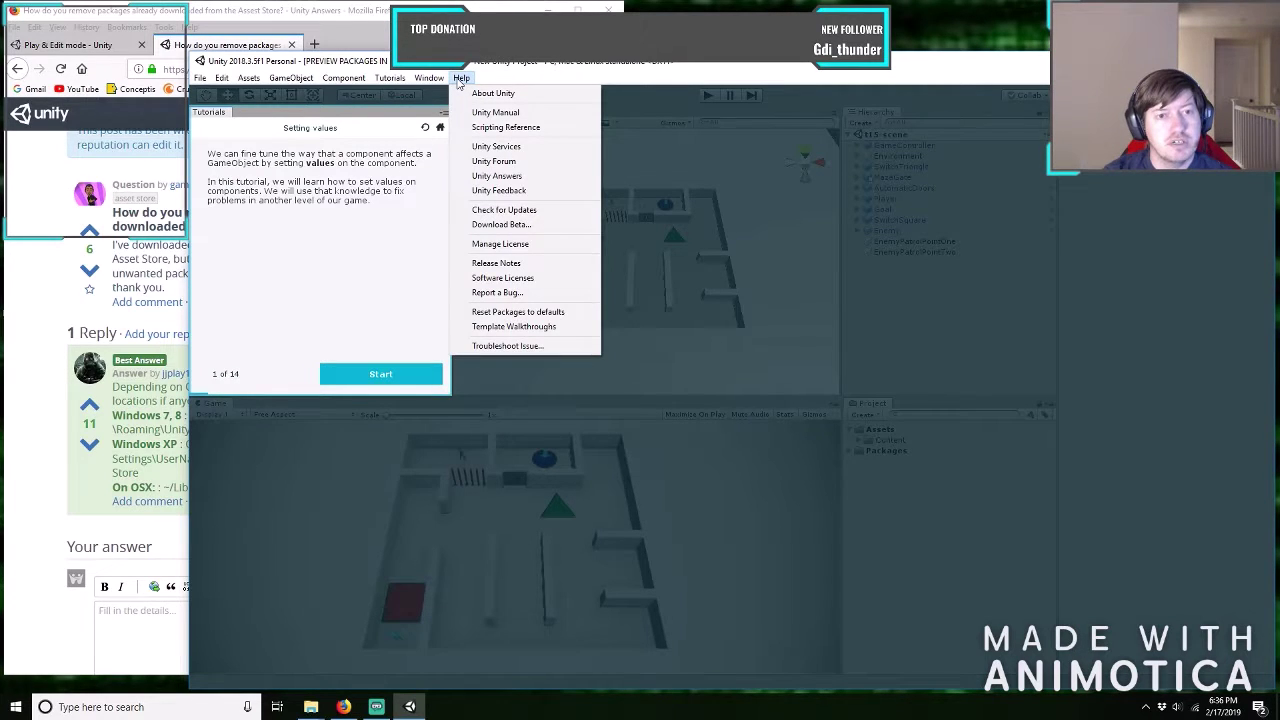
pyautogui.click(498, 292)
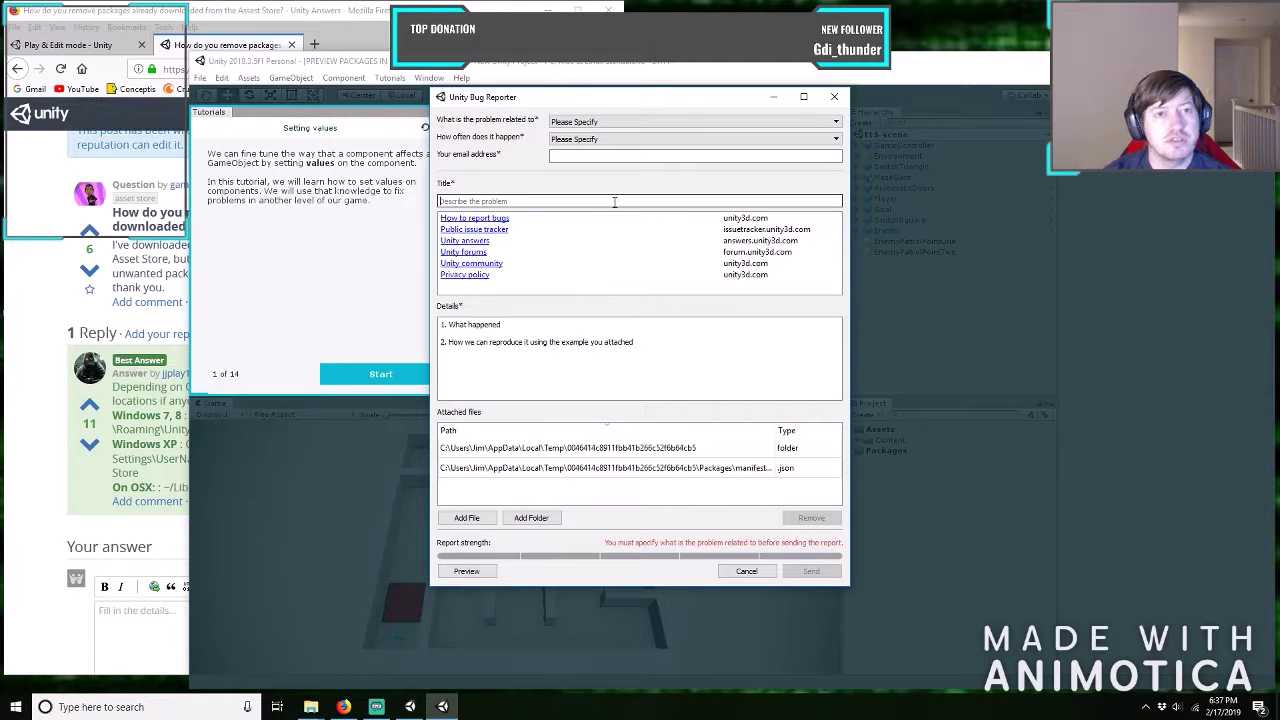
pyautogui.click(601, 122)
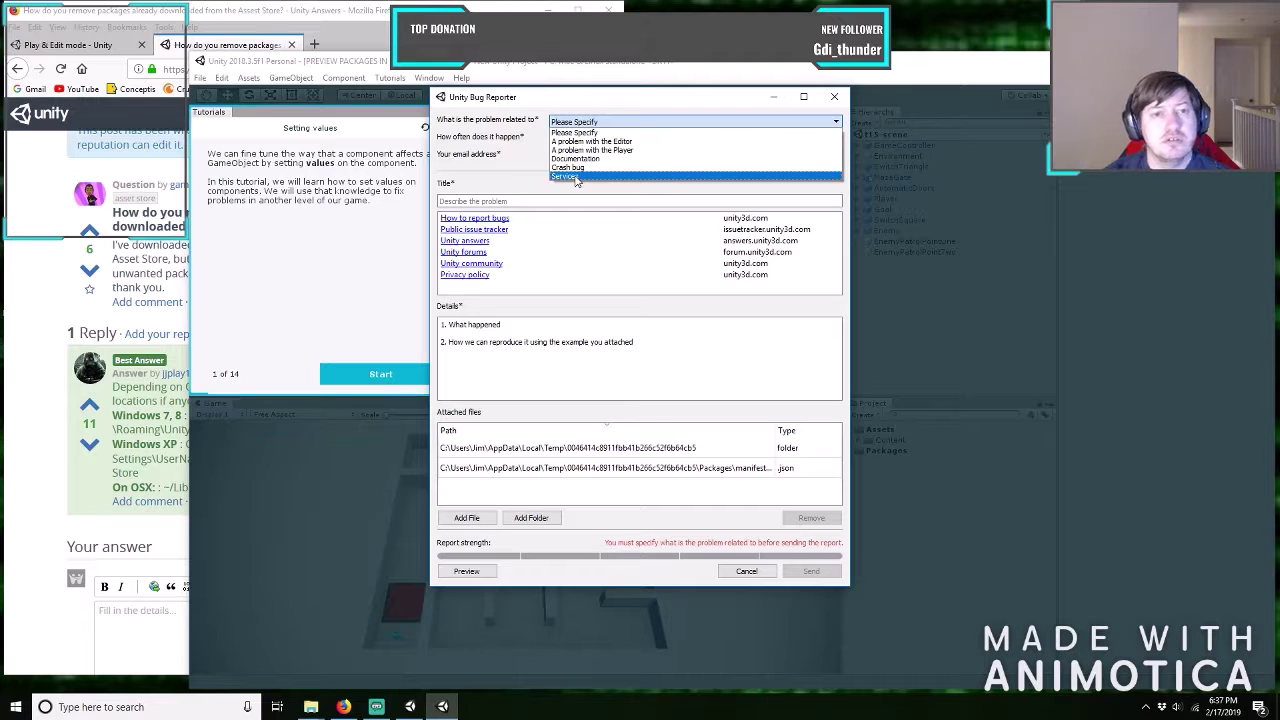
pyautogui.click(568, 176)
pyautogui.click(577, 139)
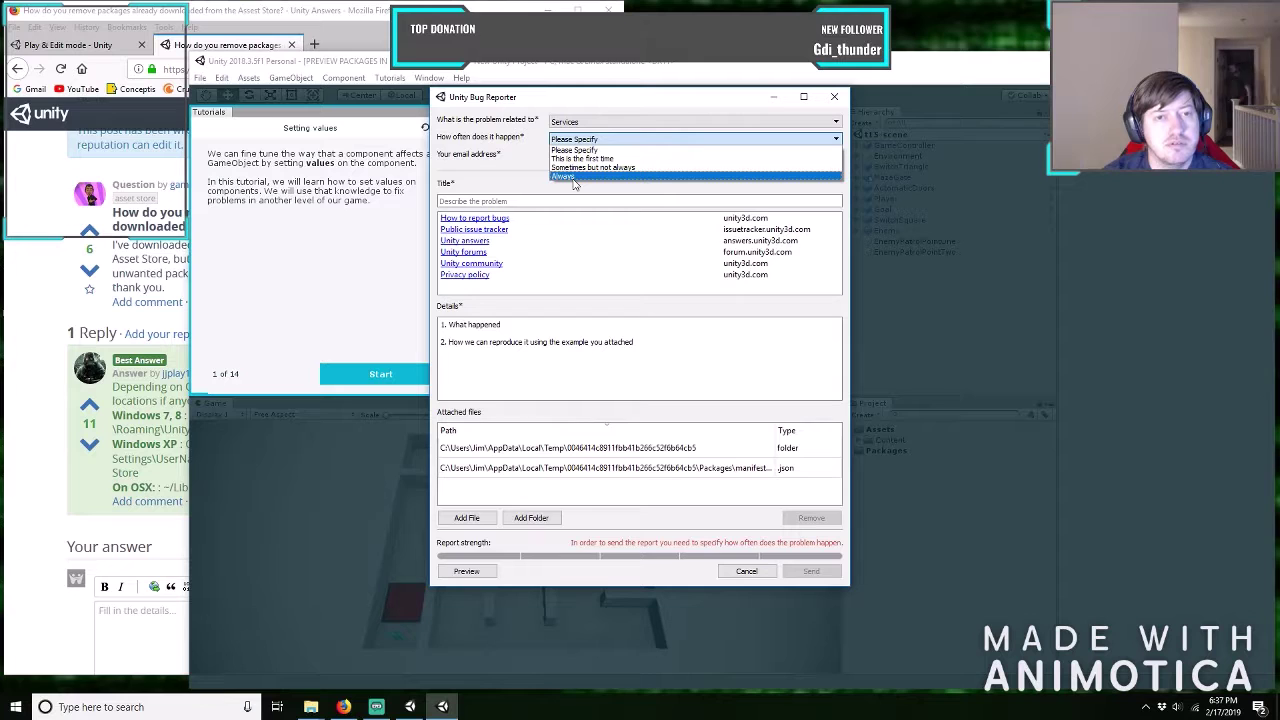
pyautogui.click(574, 177)
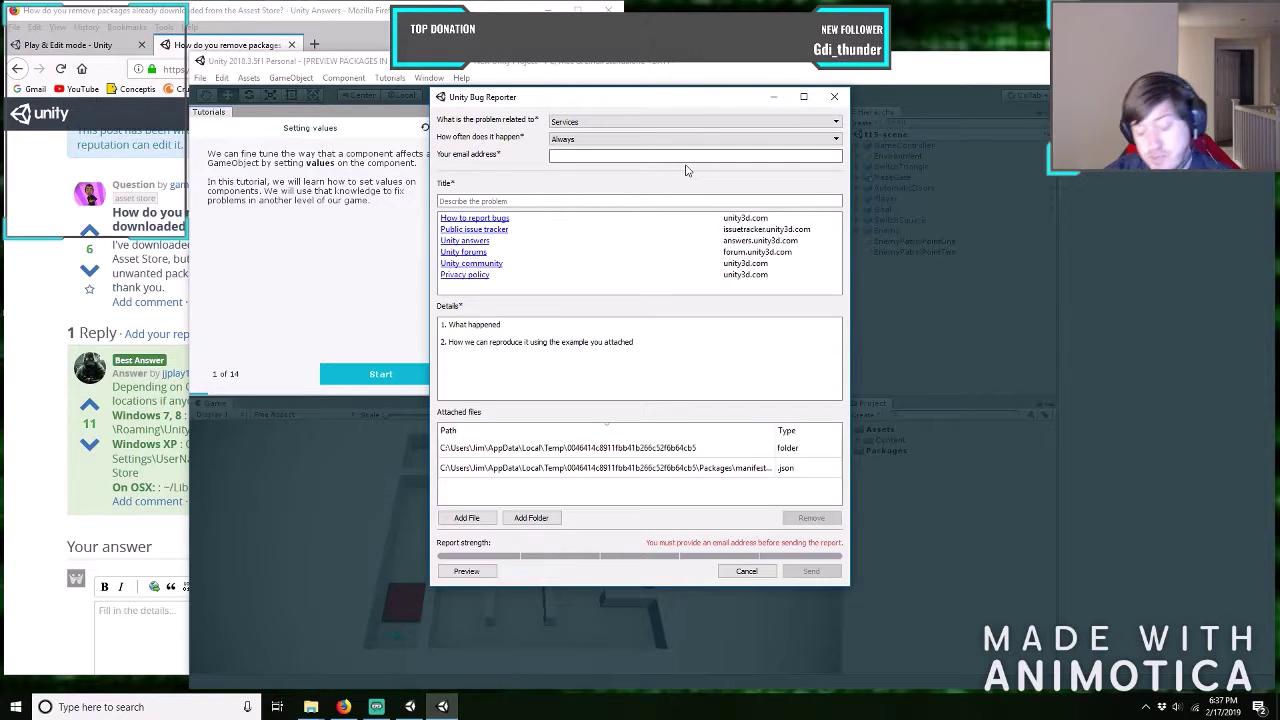
# Enter "Tutorial did not load properly" as the bug report's title.
pyautogui.click(569, 201)
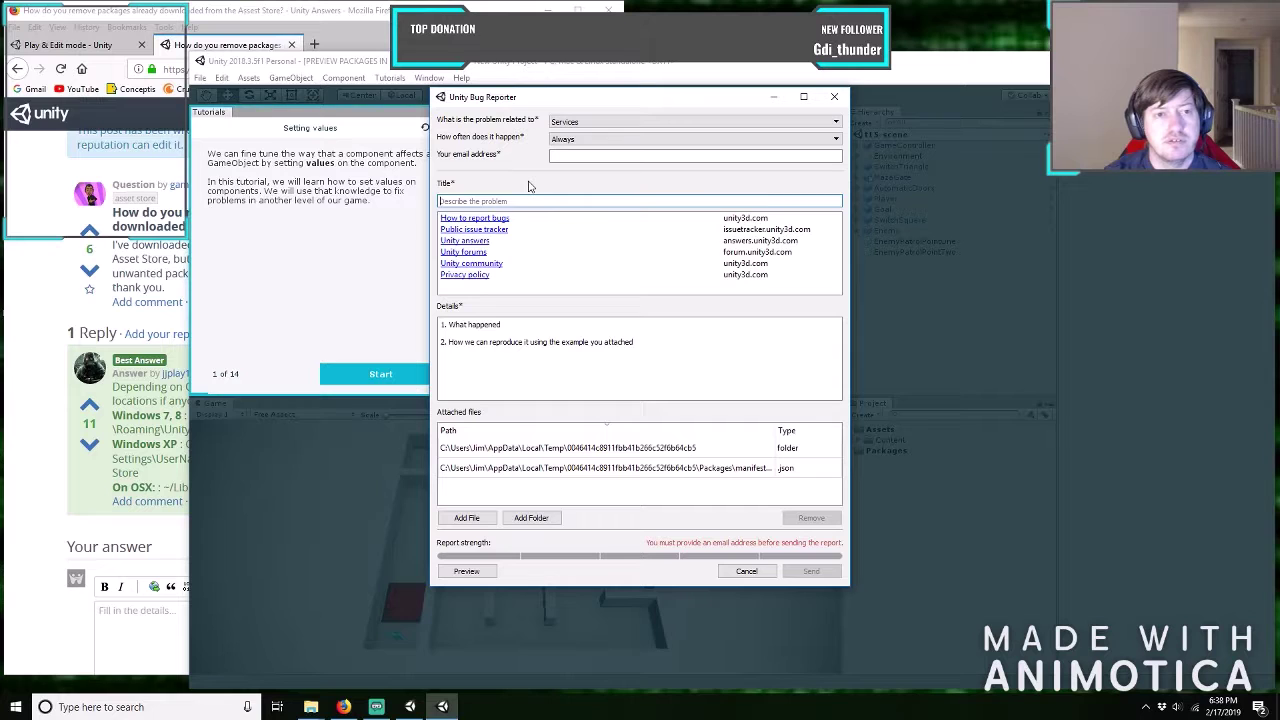
pyautogui.write('Tutorial ')
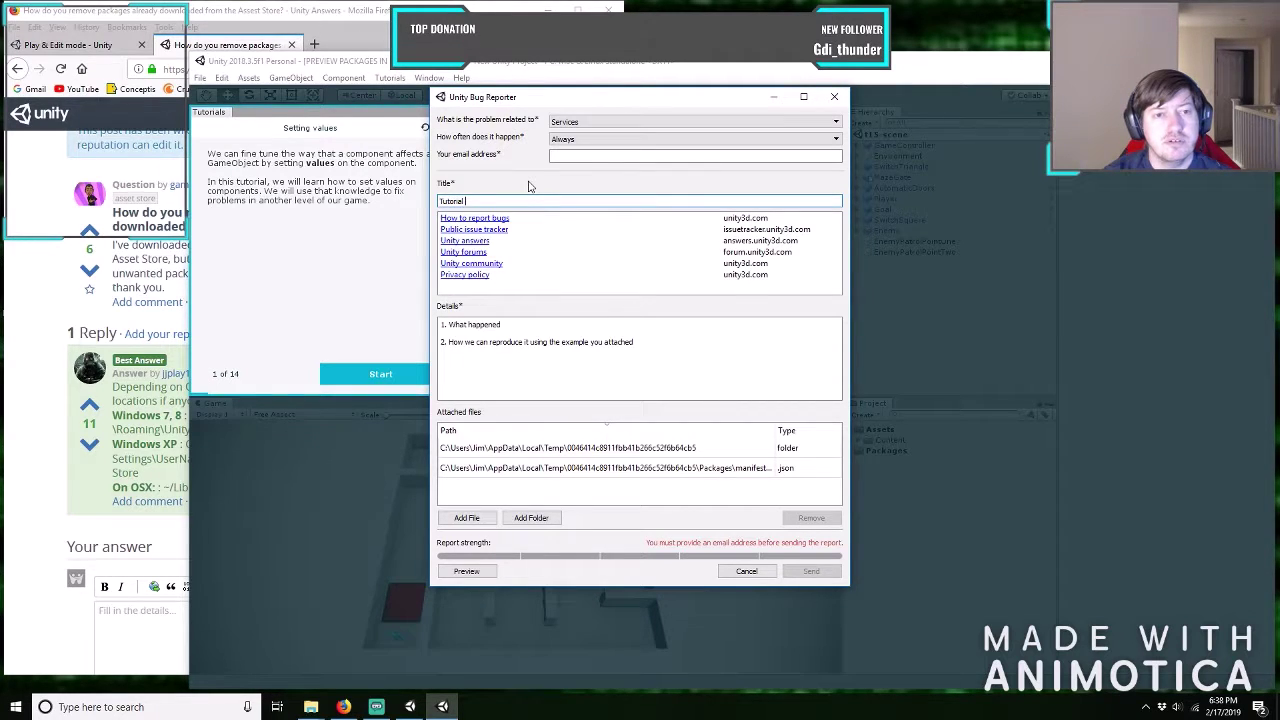
pyautogui.write('did not ')
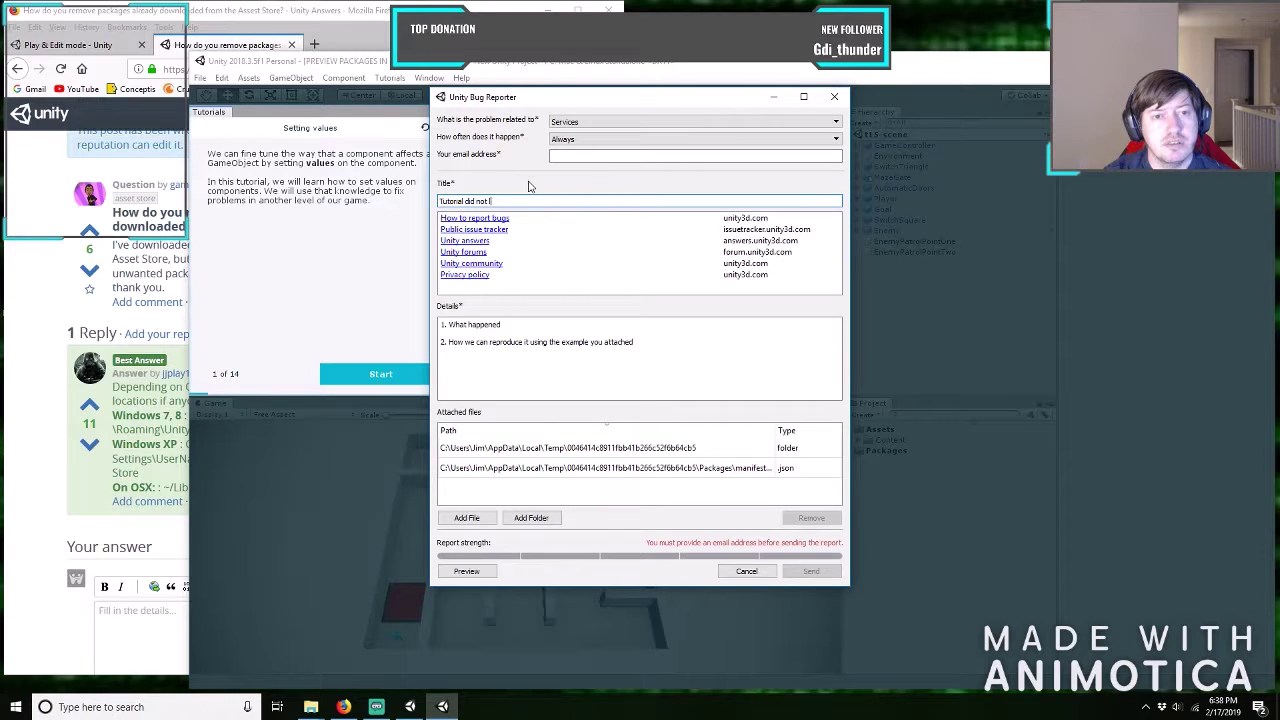
pyautogui.write('load')
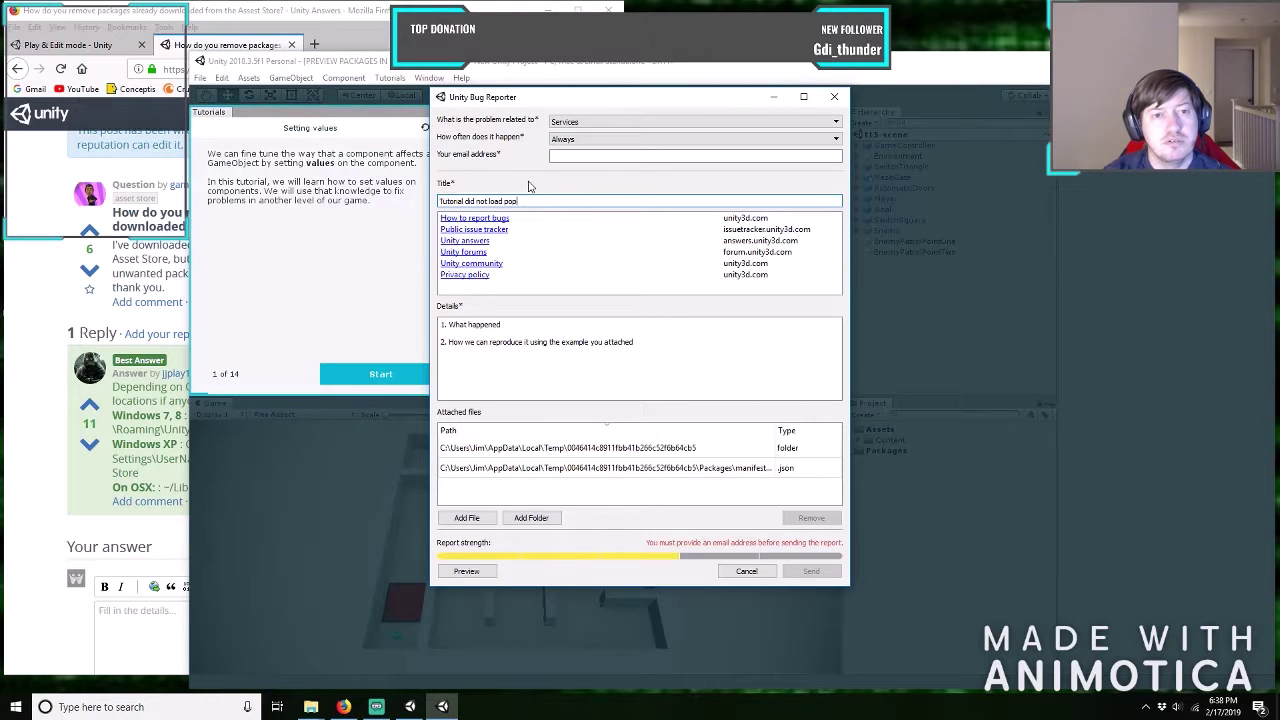
pyautogui.write(' properly')
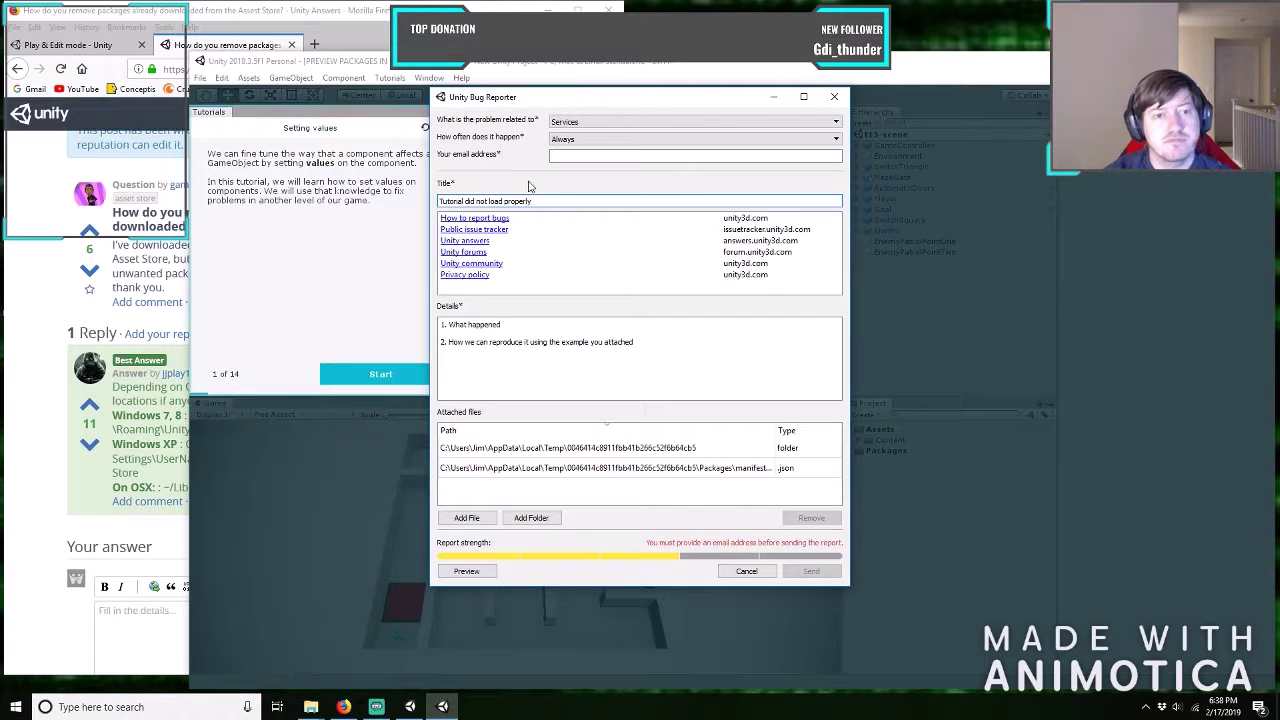
# Under "What happened" in the report details, write "When loading Tutorial 3, the editor would appear, but the tutorial itself would not load.".
pyautogui.click(516, 324)
pyautogui.press('Return')
pyautogui.press('Return')
pyautogui.press('Tab')
pyautogui.click(508, 337)
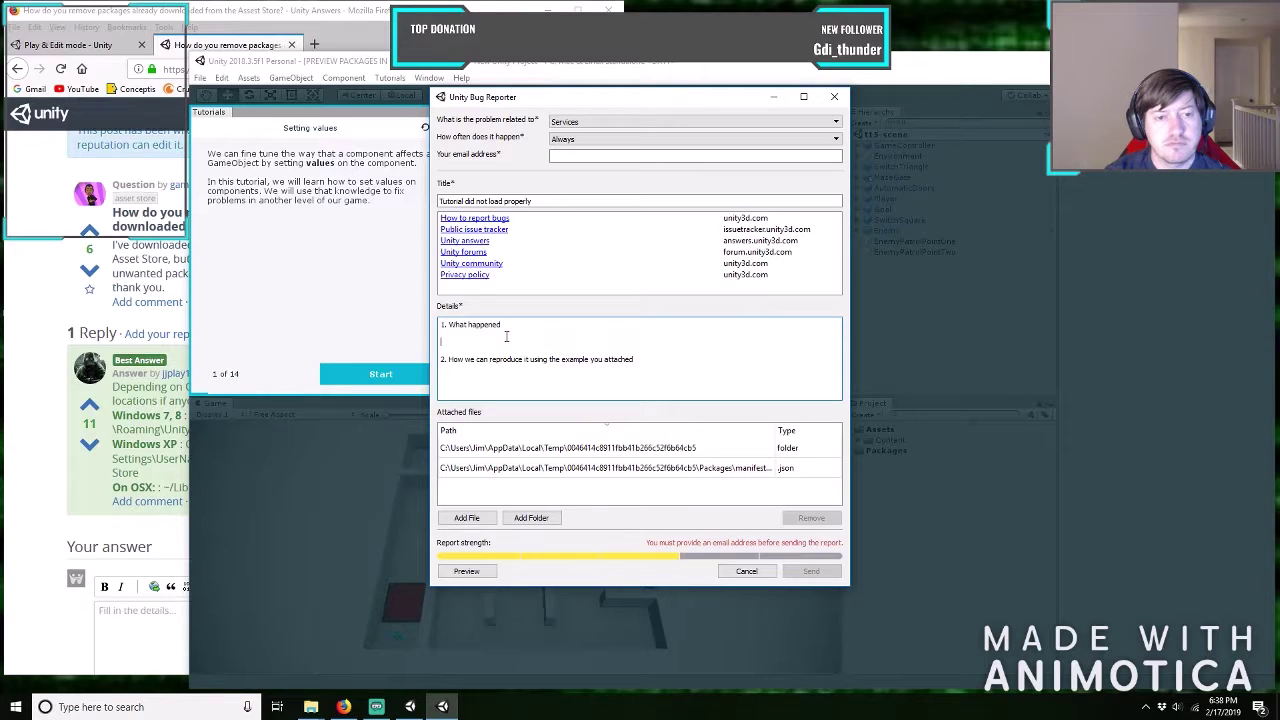
pyautogui.write('Whe')
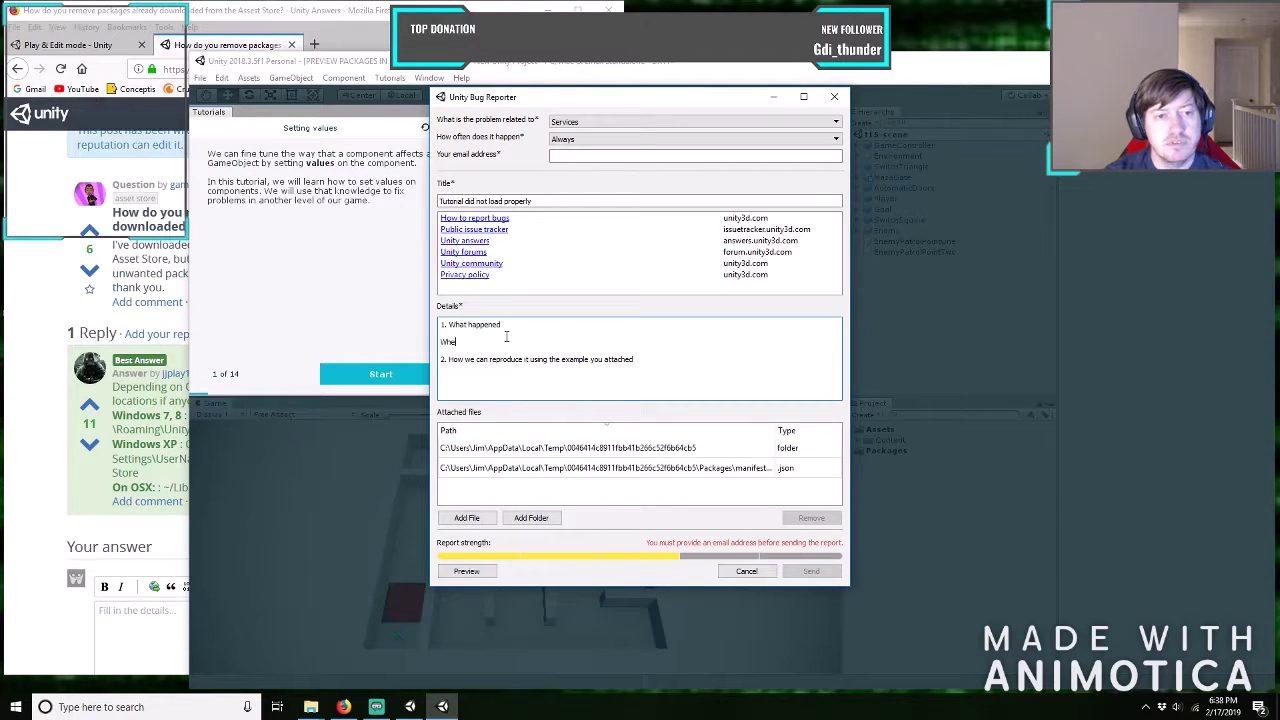
pyautogui.write('n Ioading Tu')
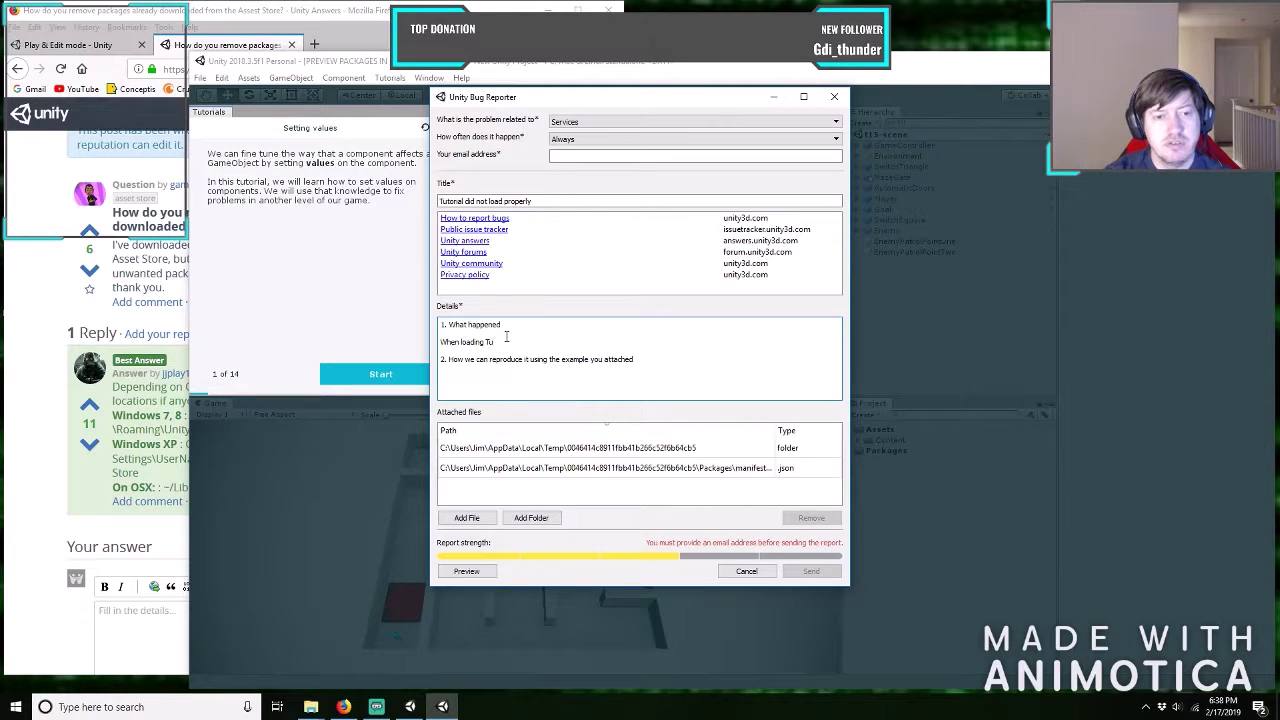
pyautogui.write('torial')
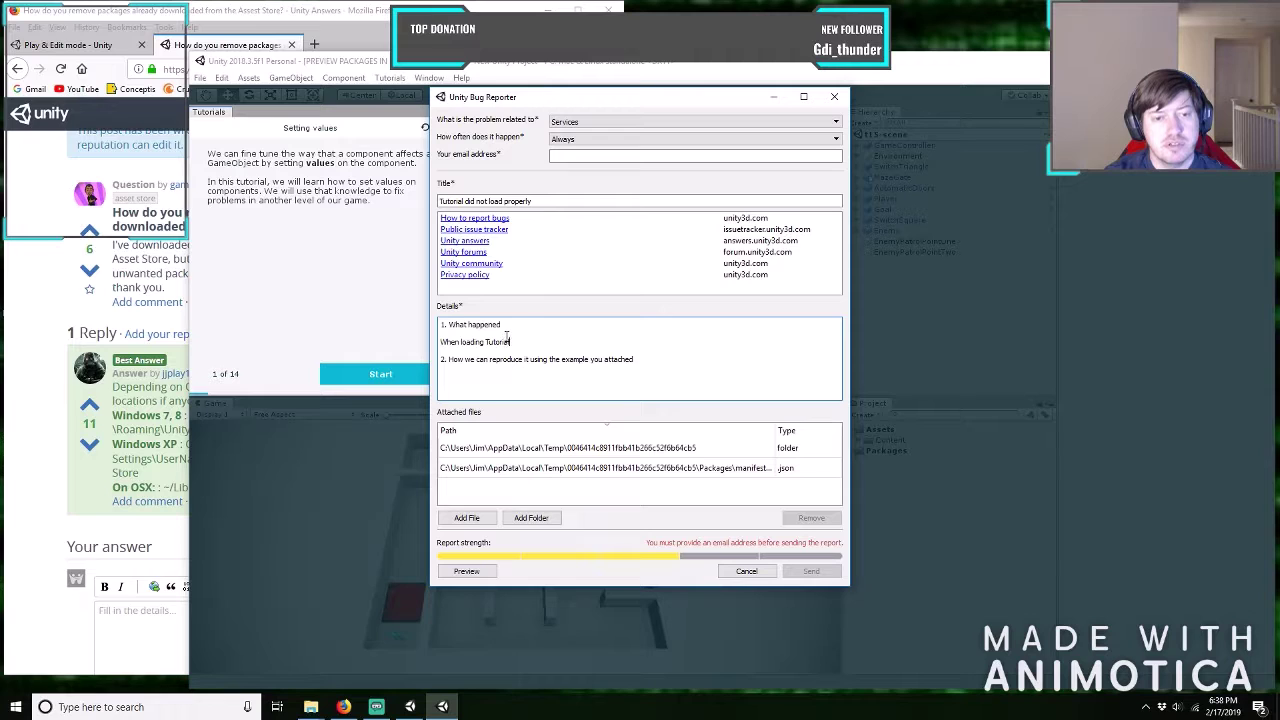
pyautogui.write(' 3, the w')
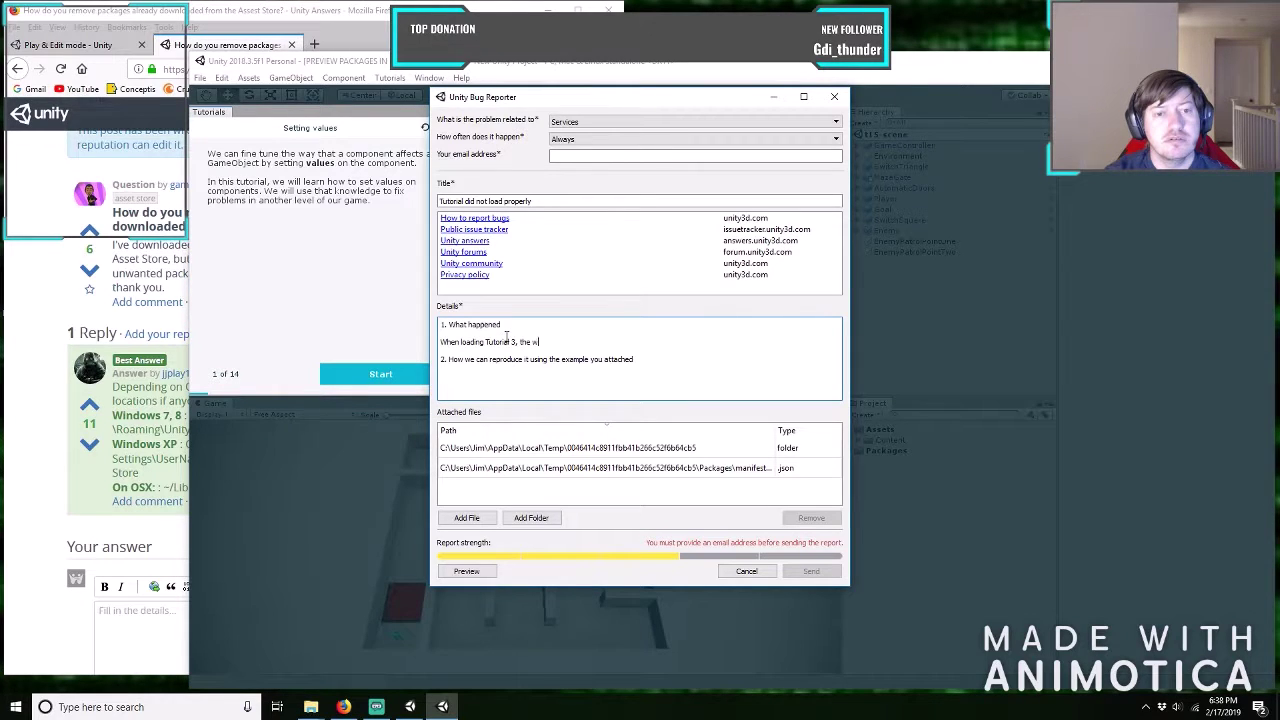
pyautogui.press('BackSpace')
pyautogui.write('e')
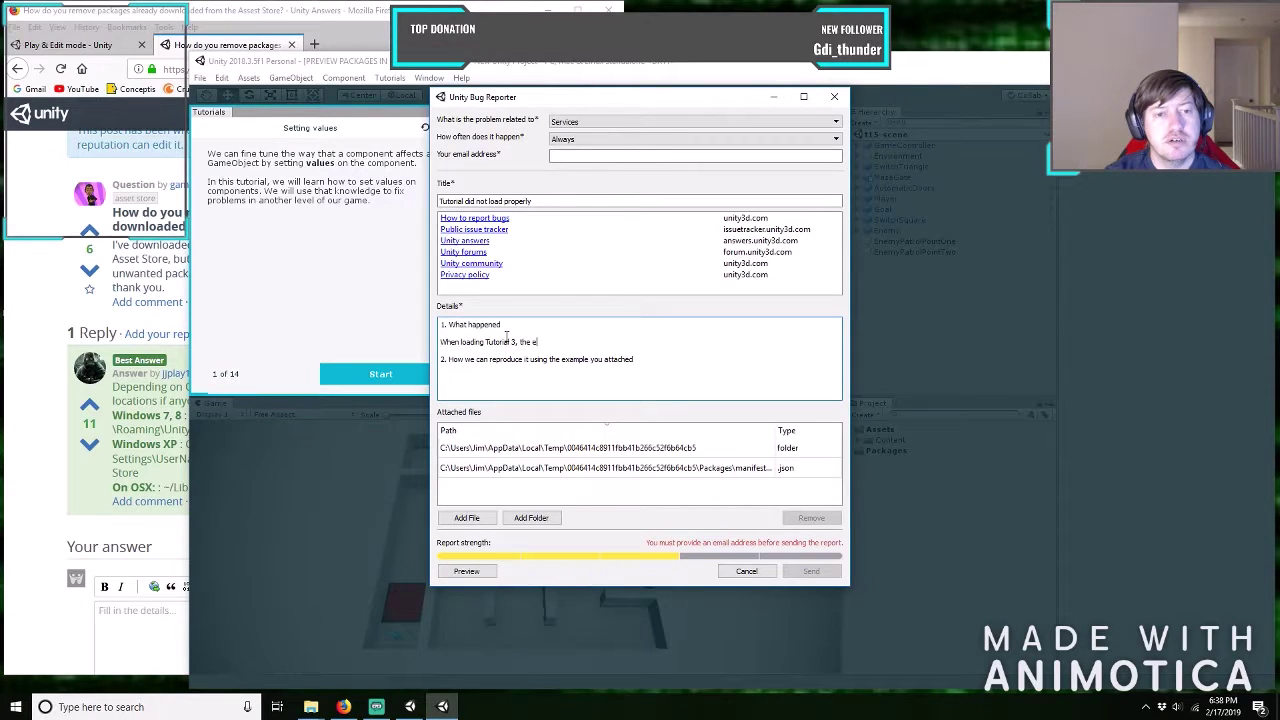
pyautogui.write('ditor would appear')
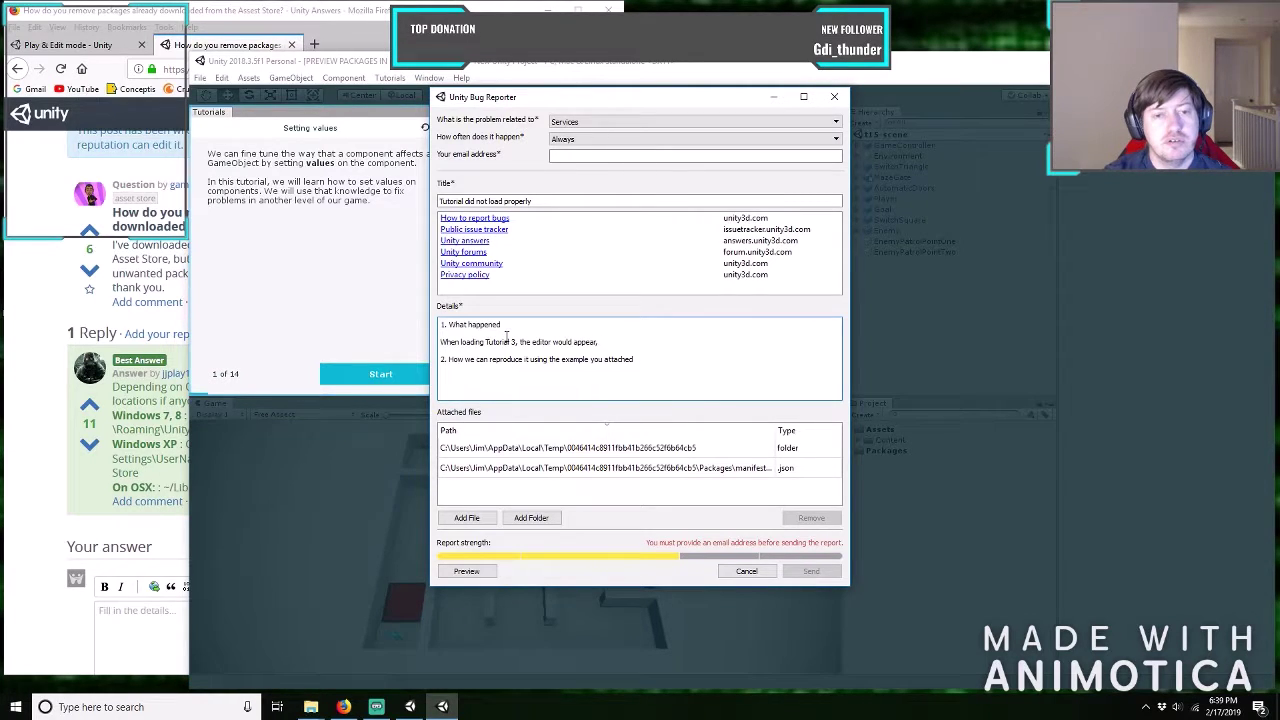
pyautogui.write(', but the')
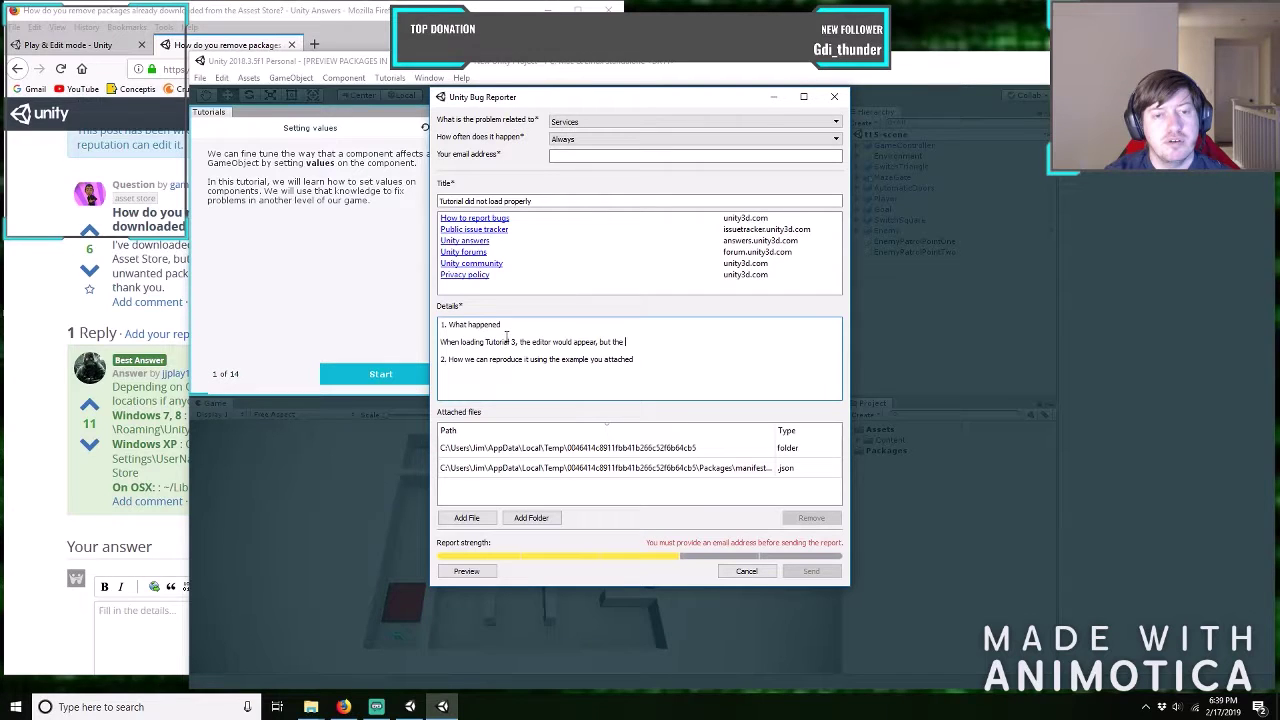
pyautogui.write(' tut')
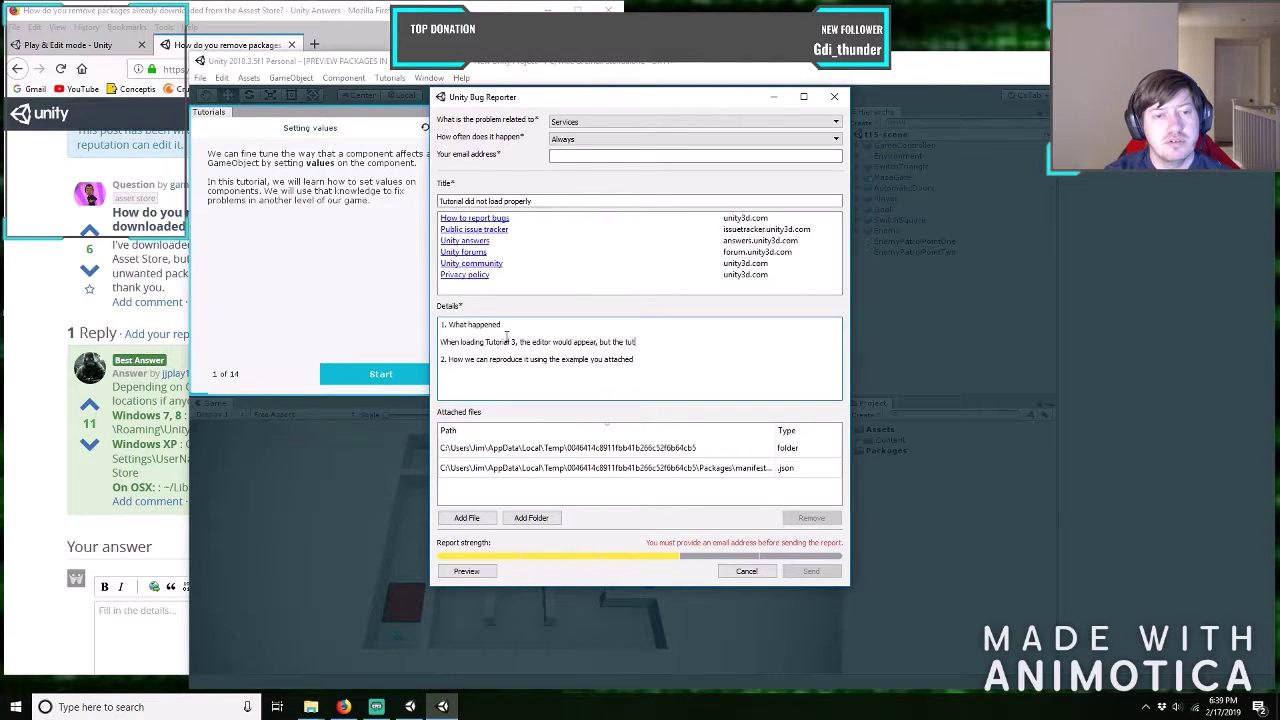
pyautogui.write('orial')
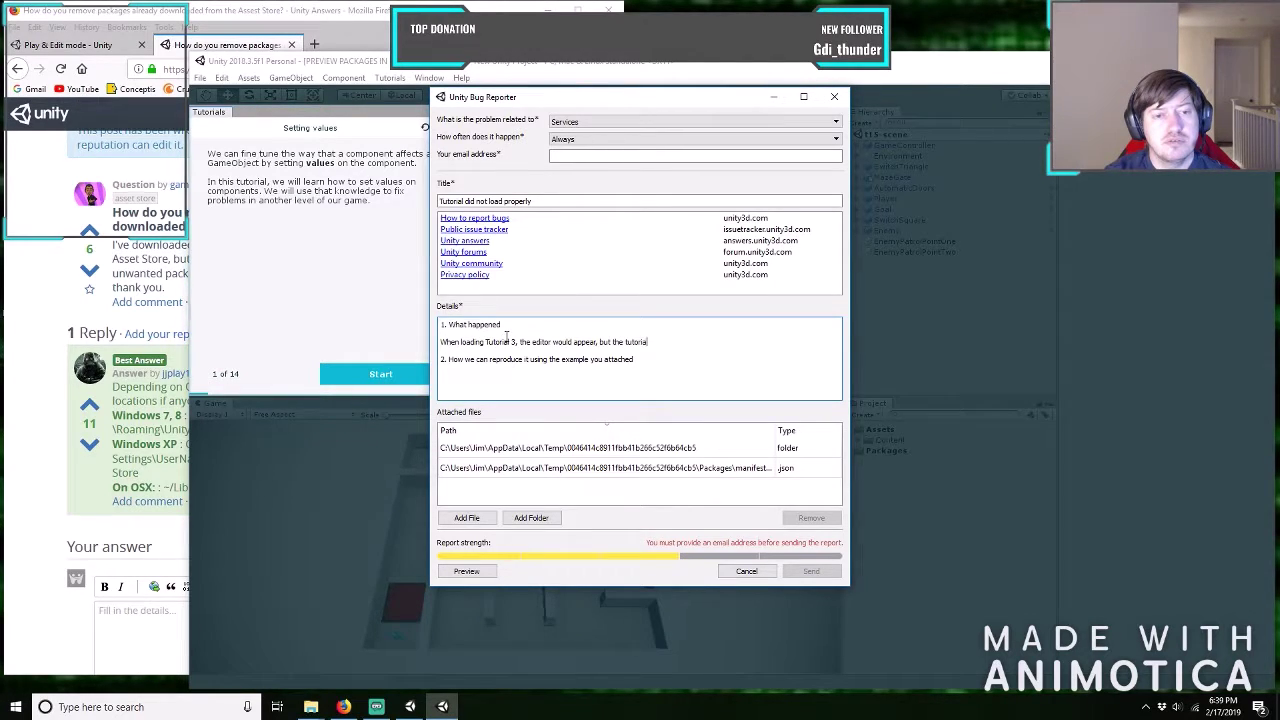
pyautogui.write(' itself')
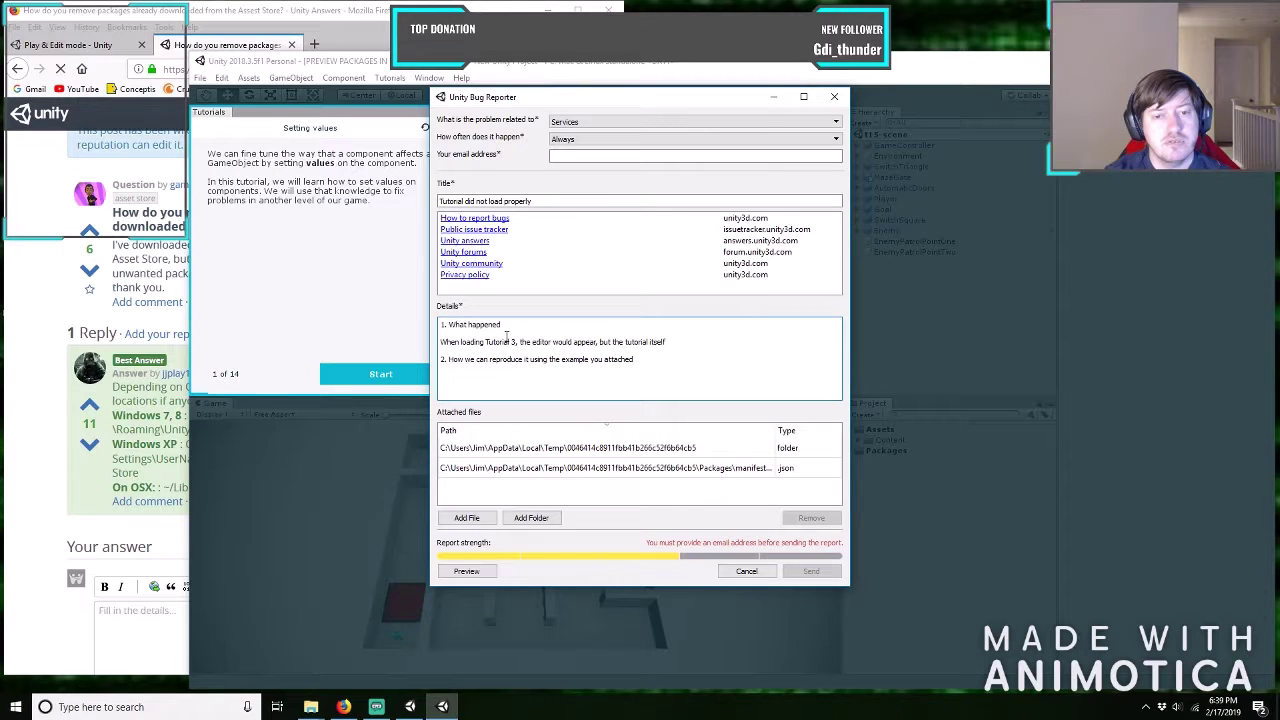
pyautogui.write(' would not')
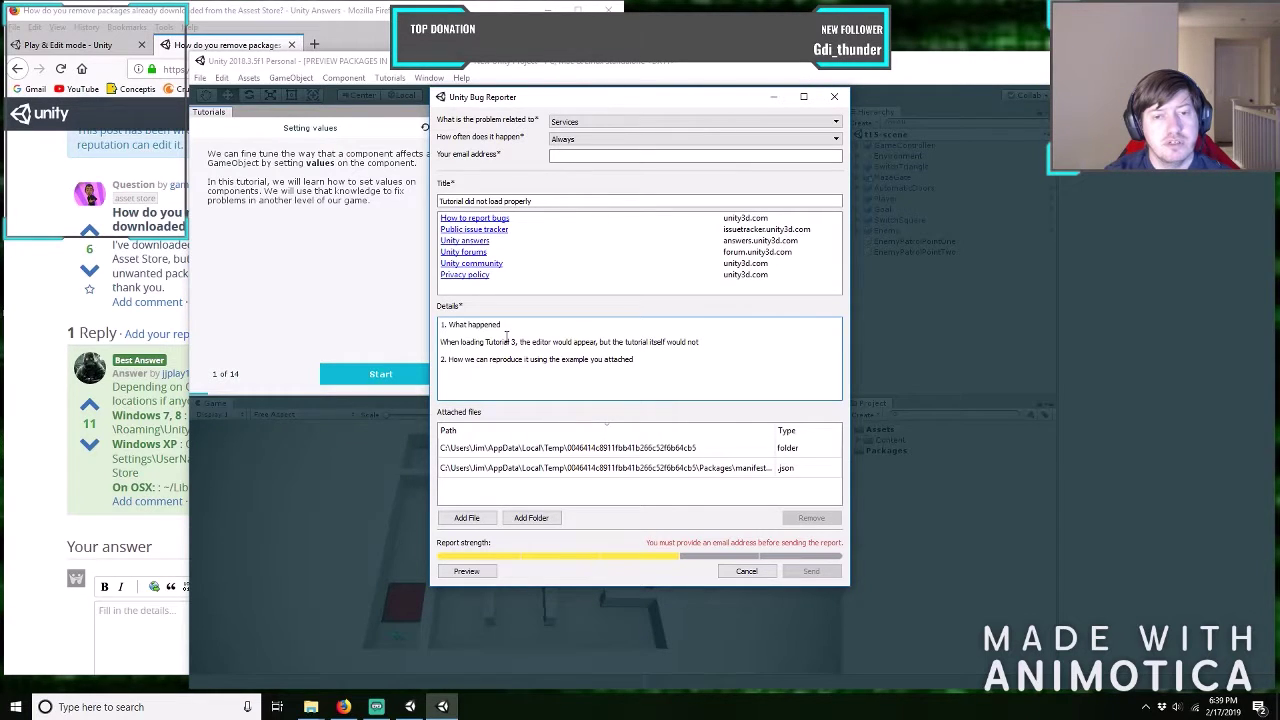
pyautogui.write(' load. The')
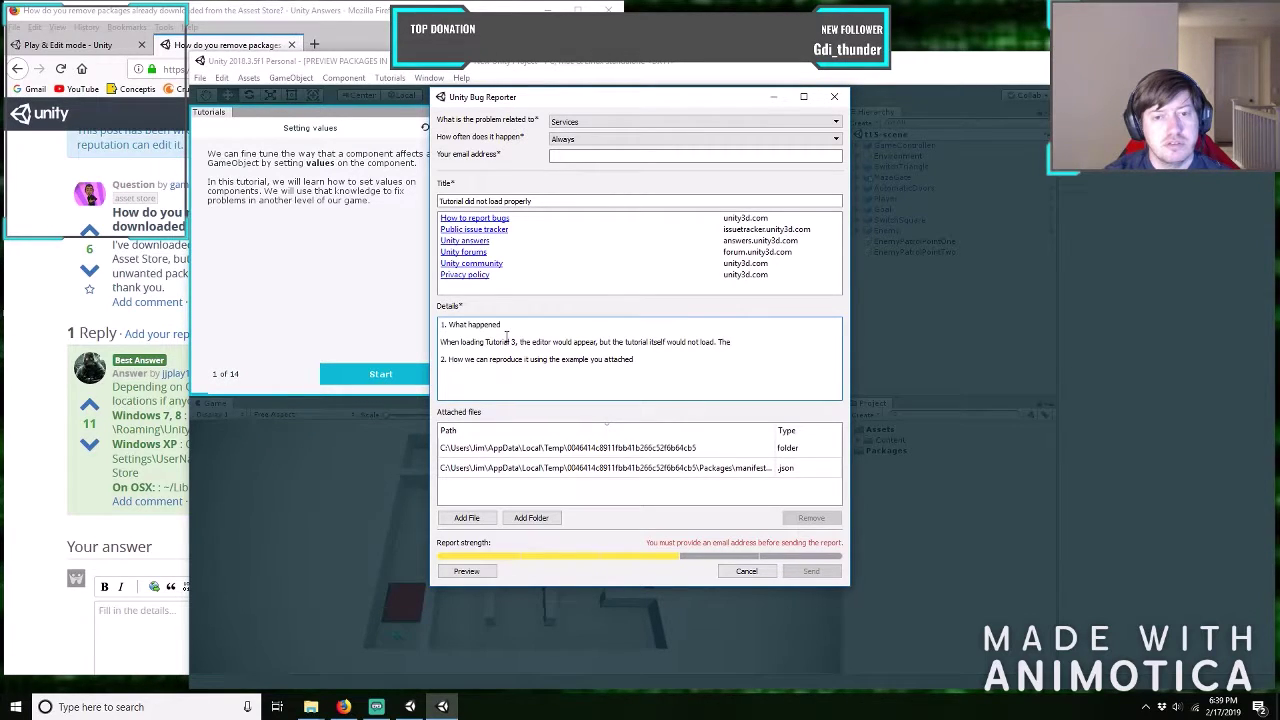
# Complete the "What happened" description with "The Editor would only open a new project, and nothing more.".
pyautogui.write(' Editor would ')
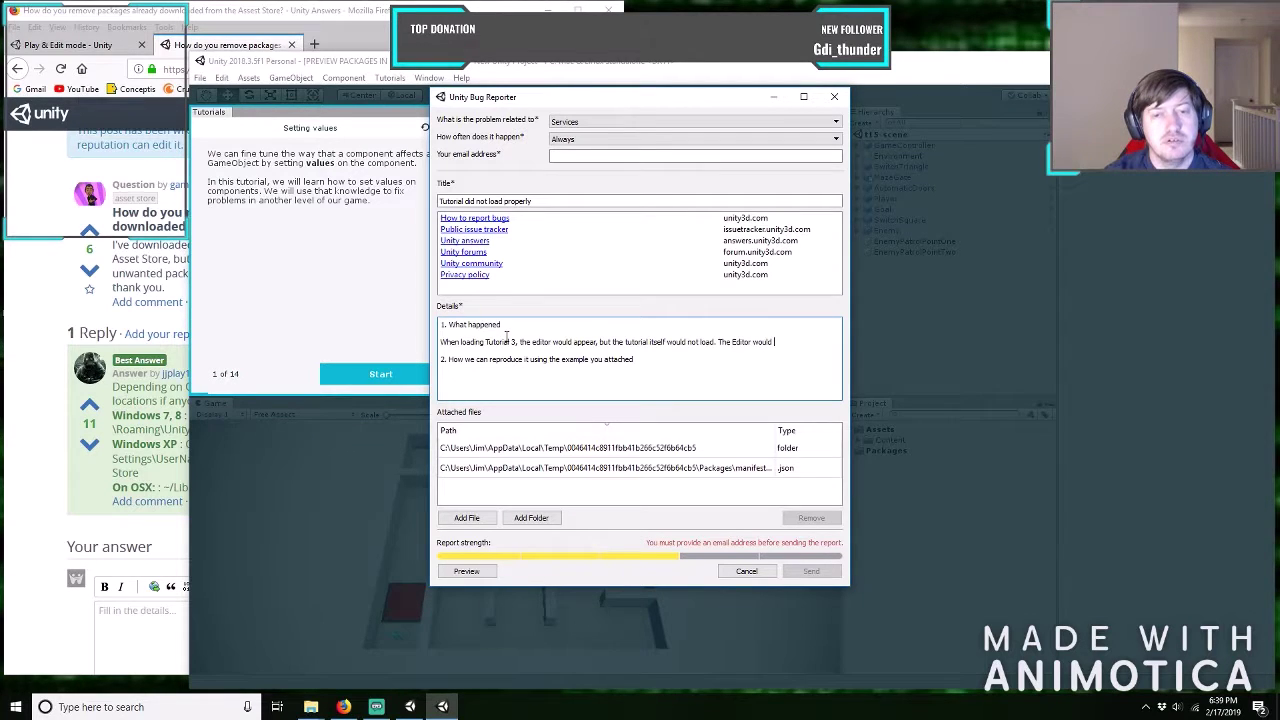
pyautogui.write('only op')
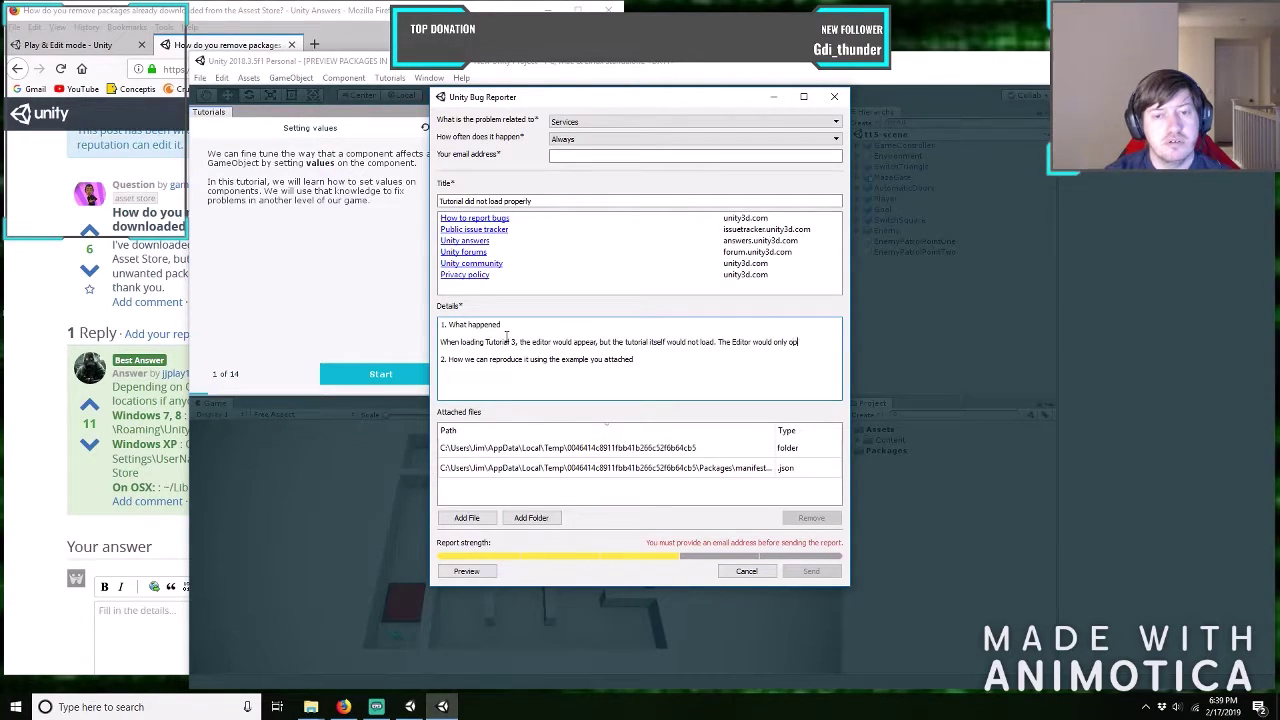
pyautogui.write('en a new')
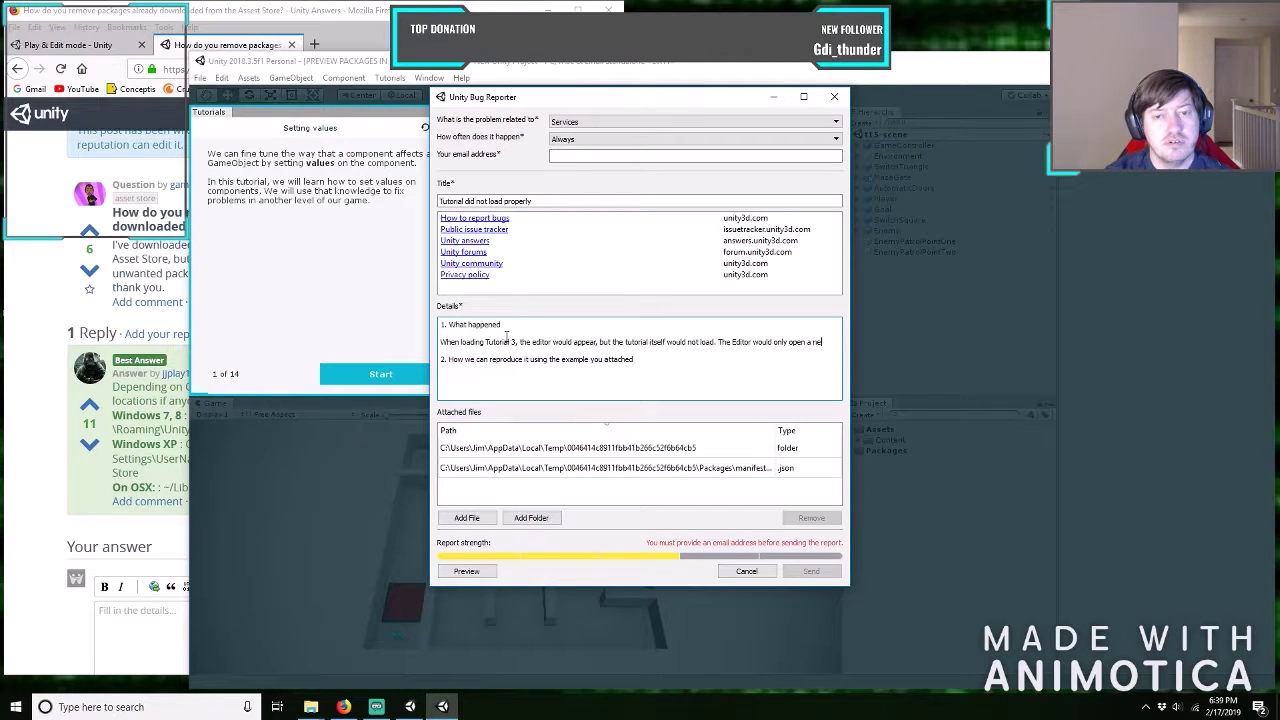
pyautogui.write(' project, and nothing more.')
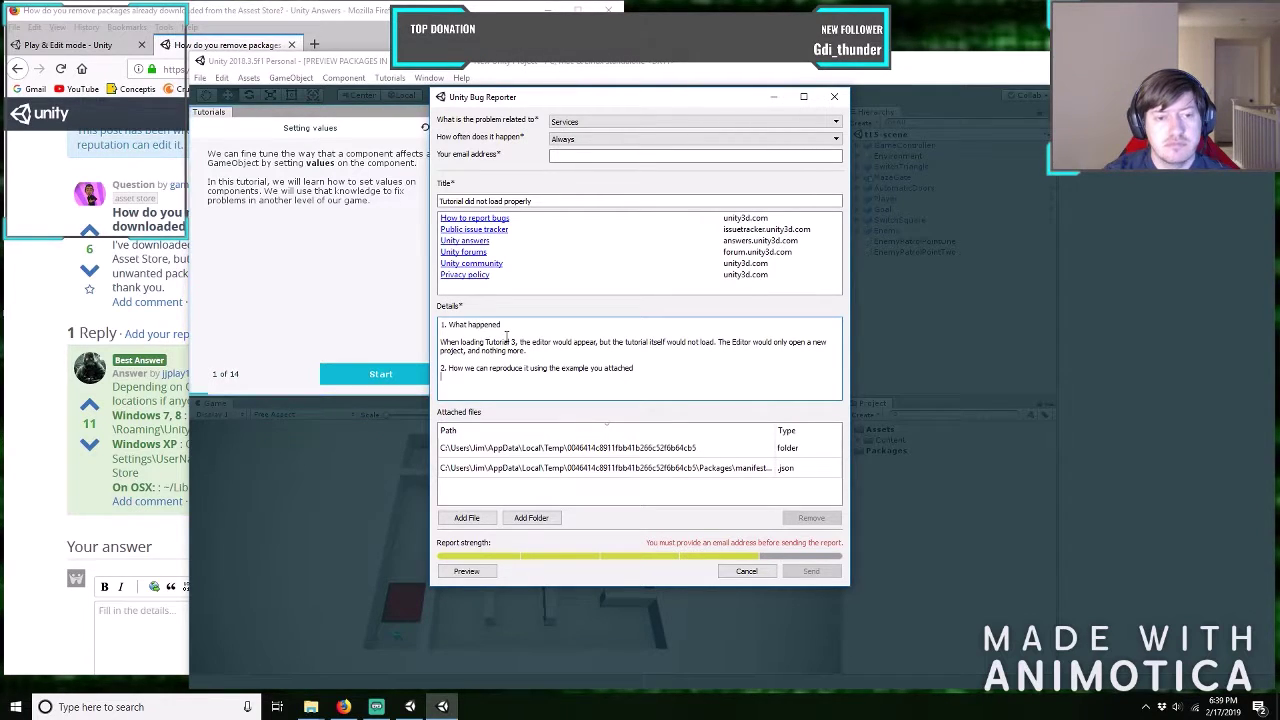
# Below the reproduction heading in the details, write "The attached files most likely are showing the correct outcome seeing that".
pyautogui.press('Return')
pyautogui.press('Return')
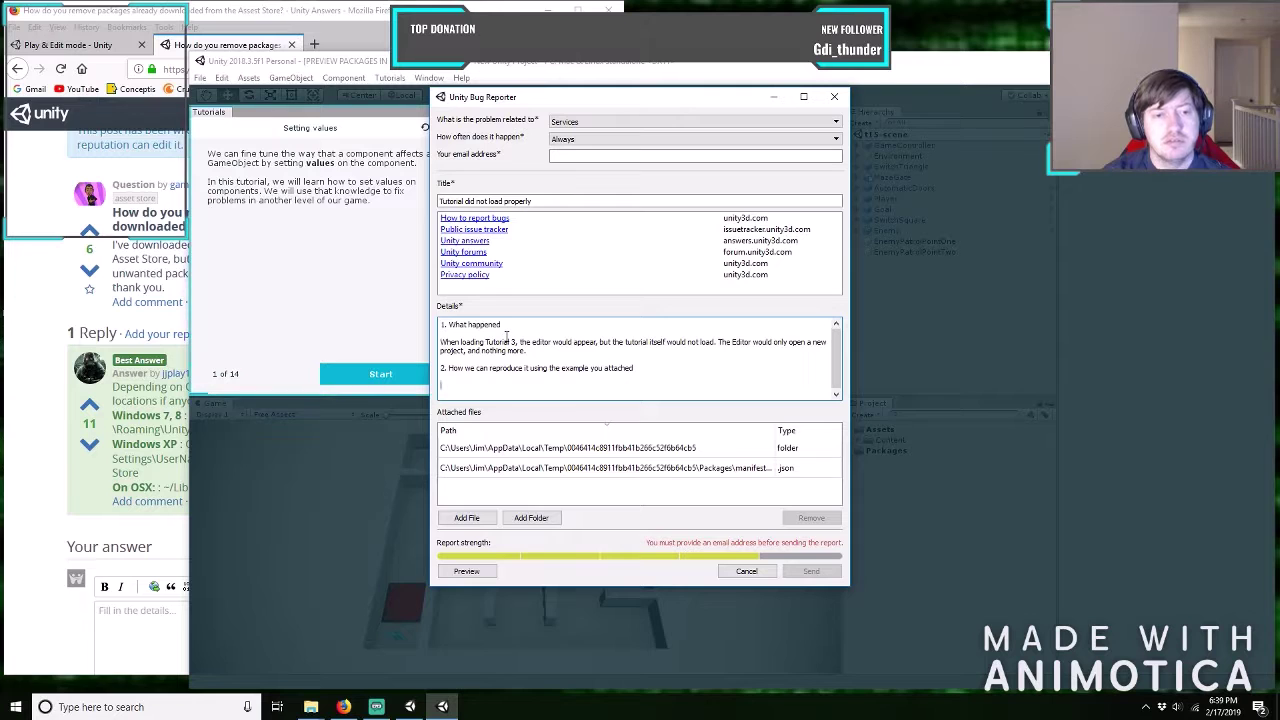
pyautogui.write('T')
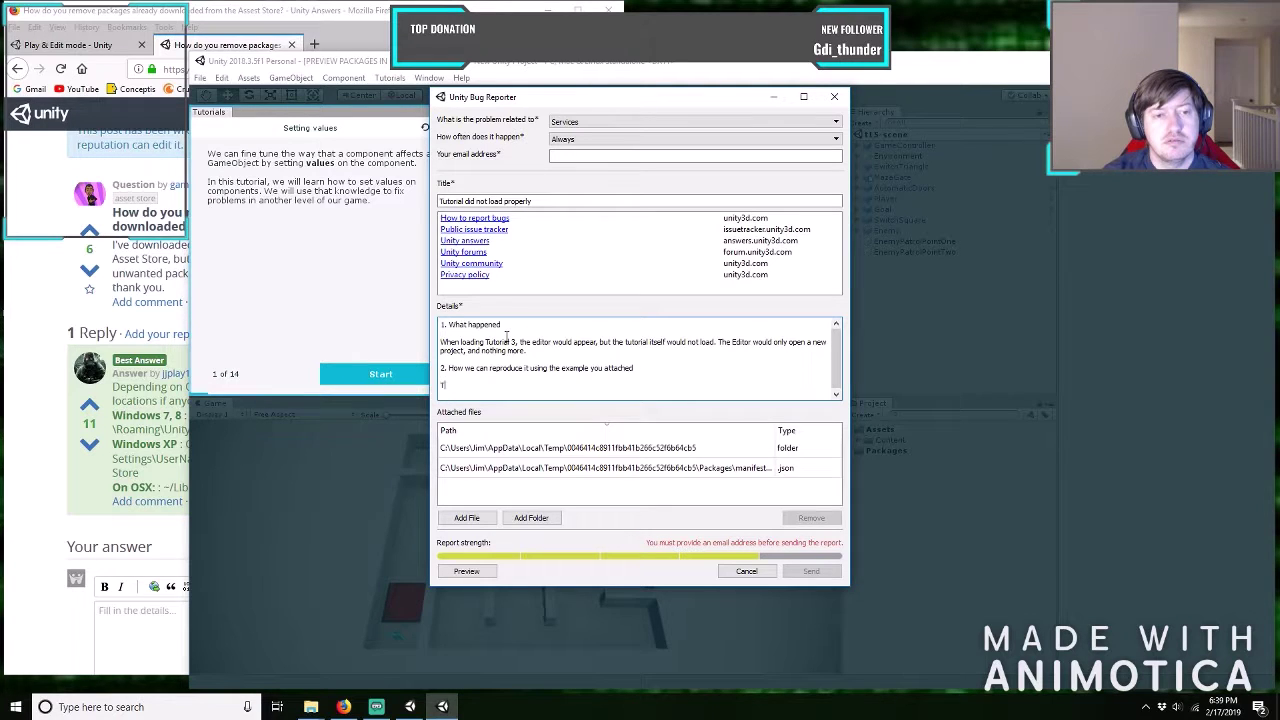
pyautogui.write('he attach')
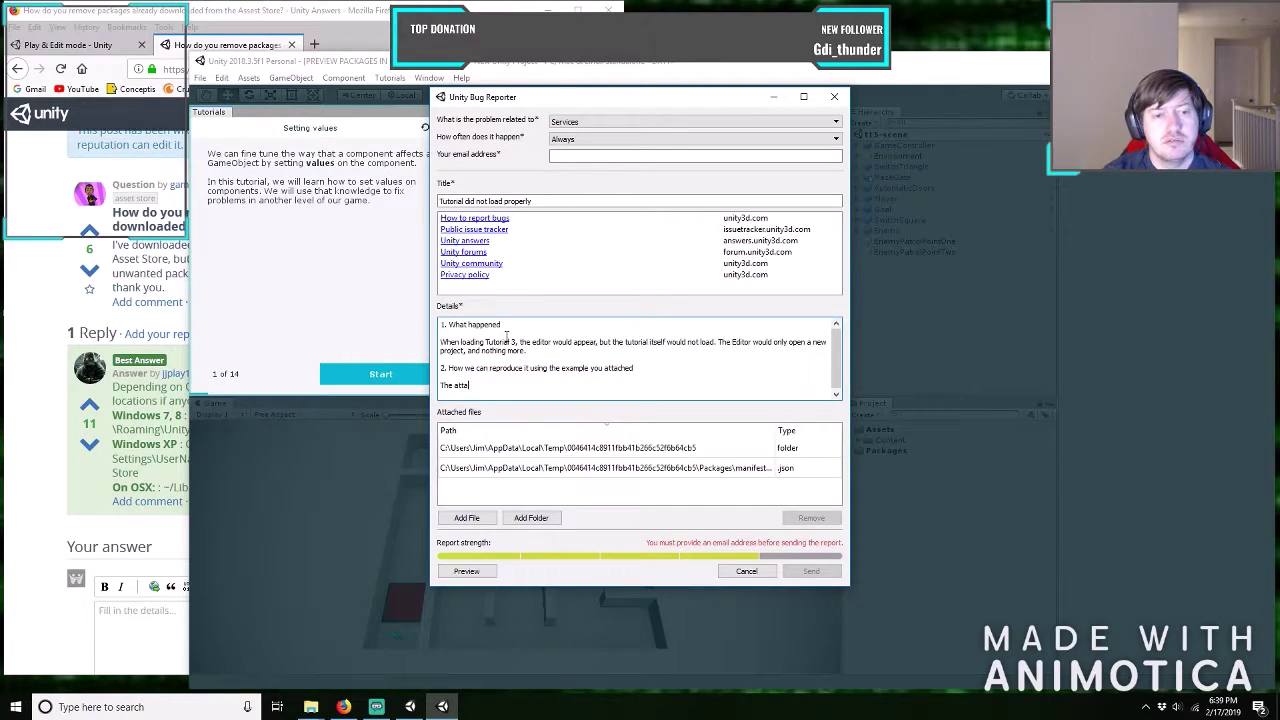
pyautogui.write('fil')
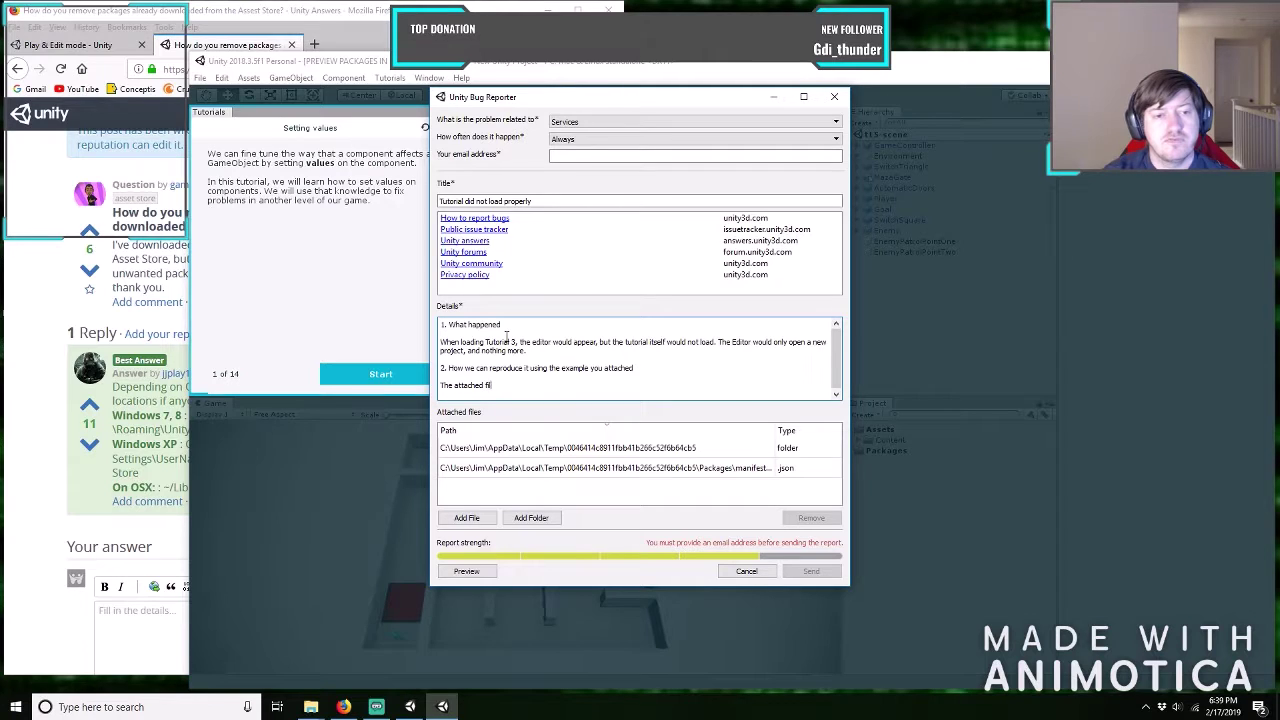
pyautogui.write('esm')
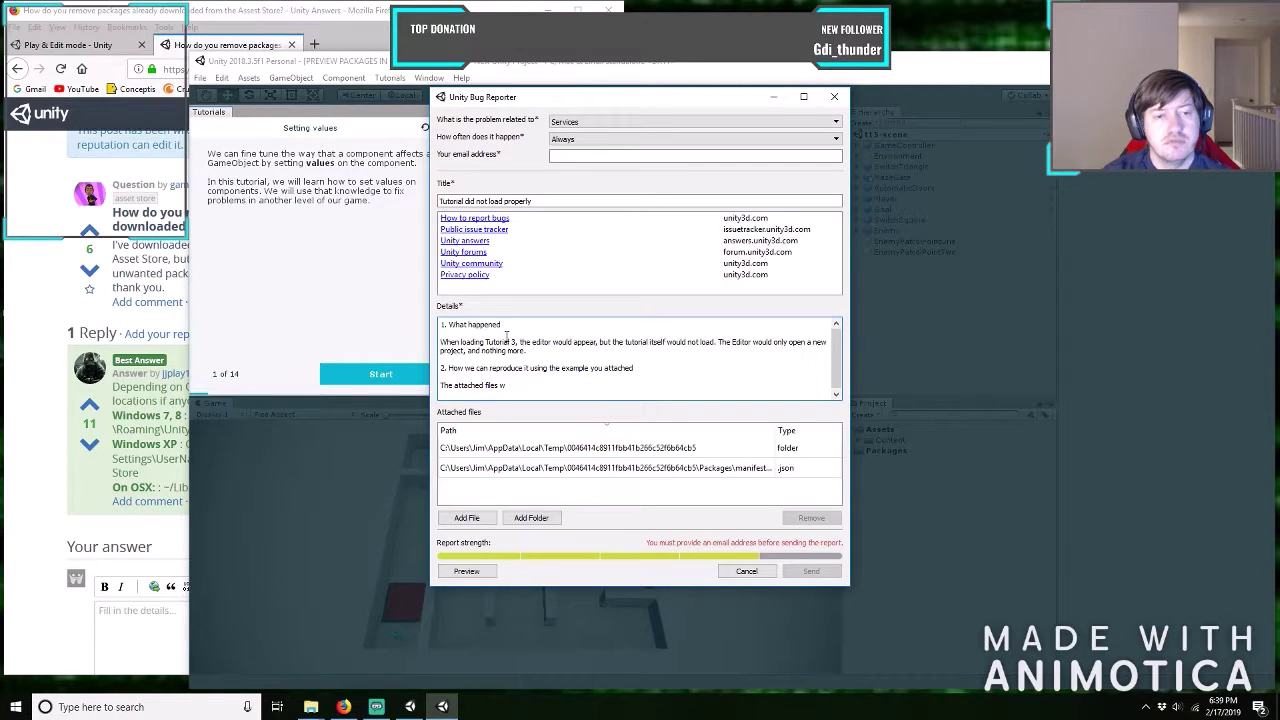
pyautogui.write('ost like')
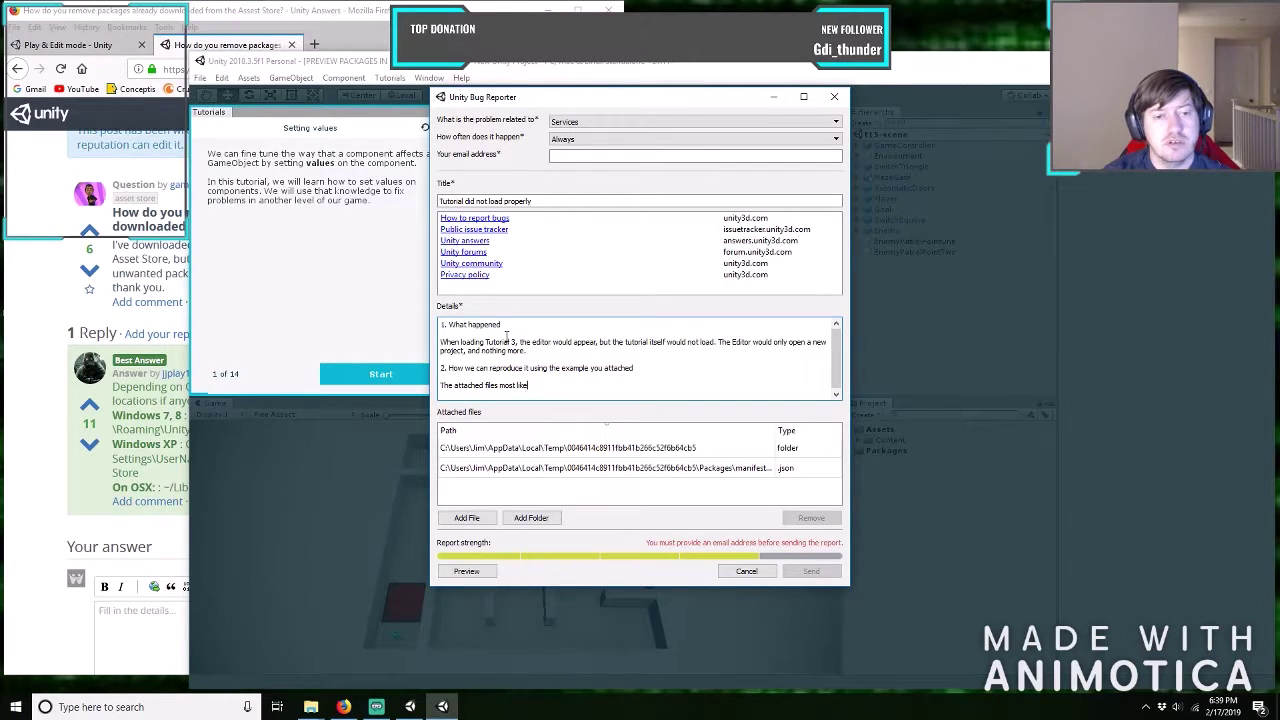
pyautogui.write('ly are showning the ')
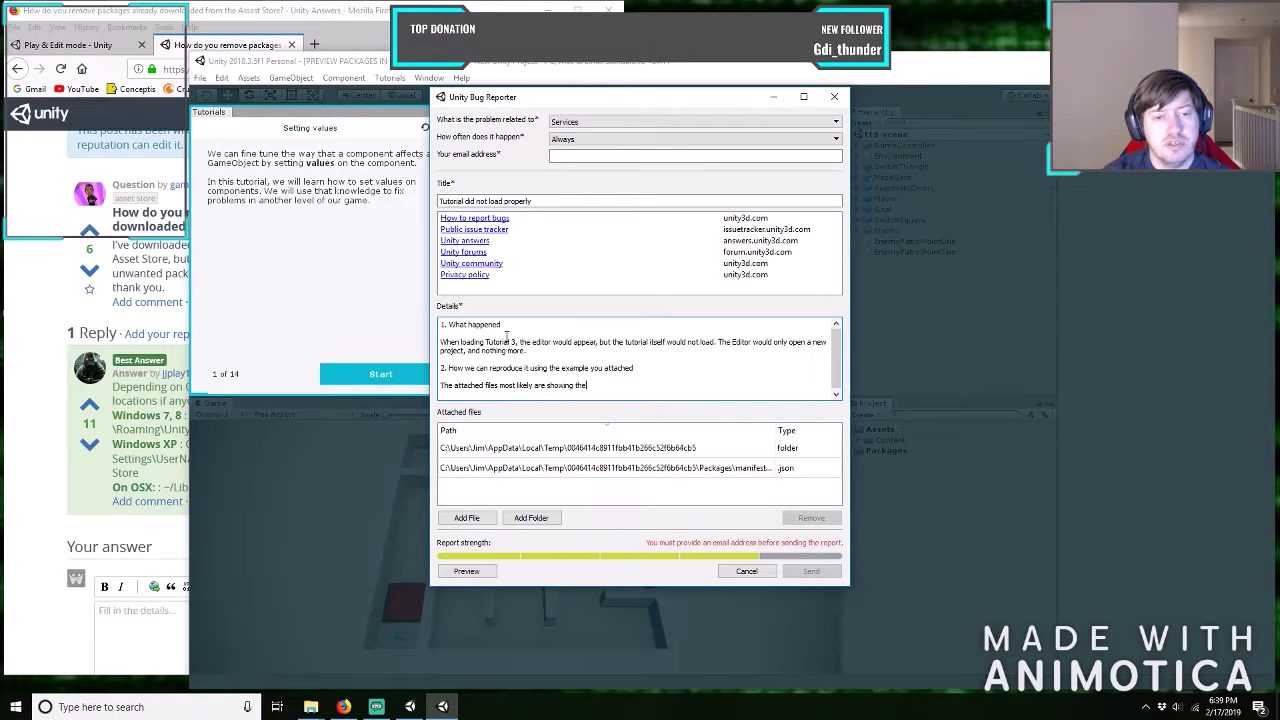
pyautogui.write('correct')
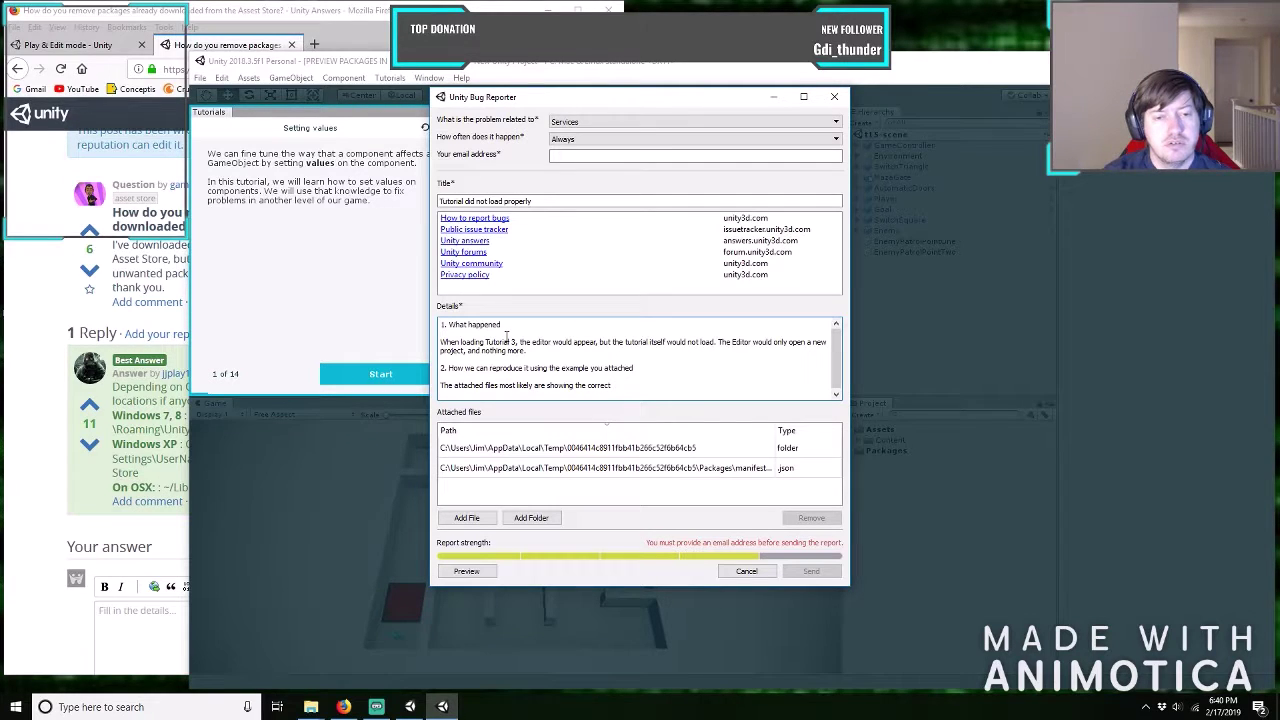
pyautogui.write(' outcome seeing that')
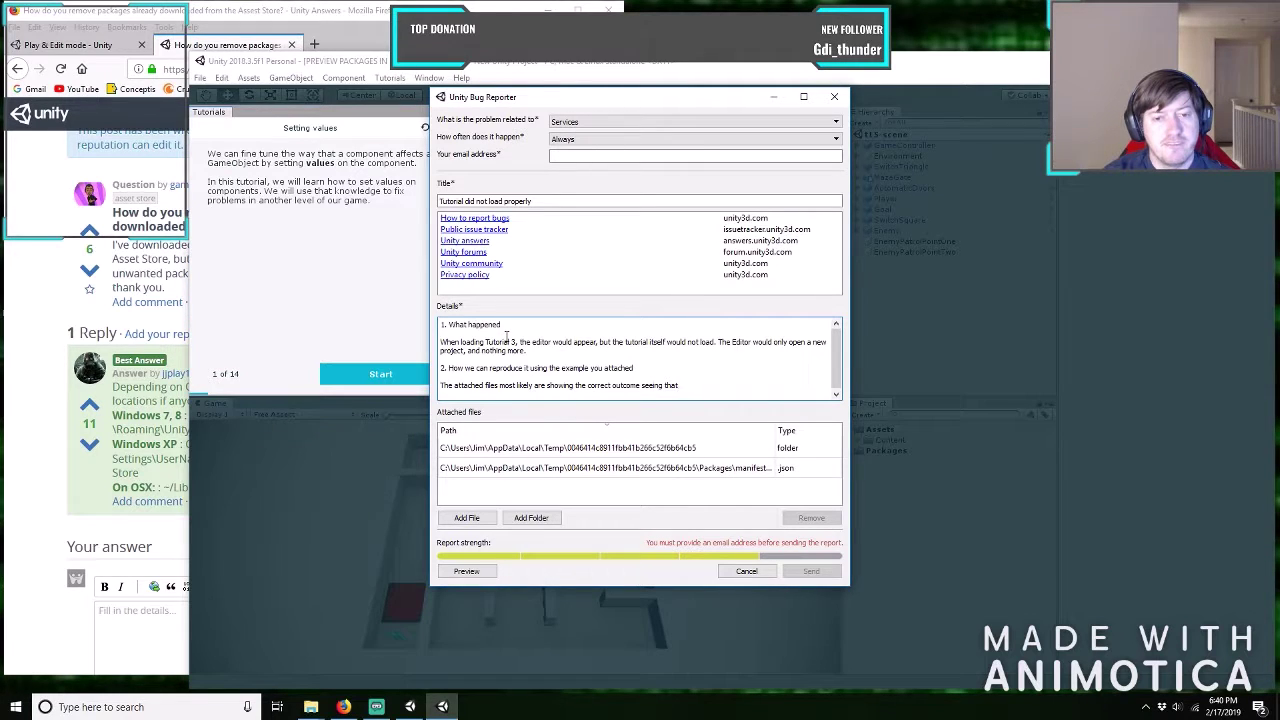
# Complete the opening reproduction sentence in the details with "this is the result of deleting the tutorials from the Roaming folder".
pyautogui.write(' this is the result')
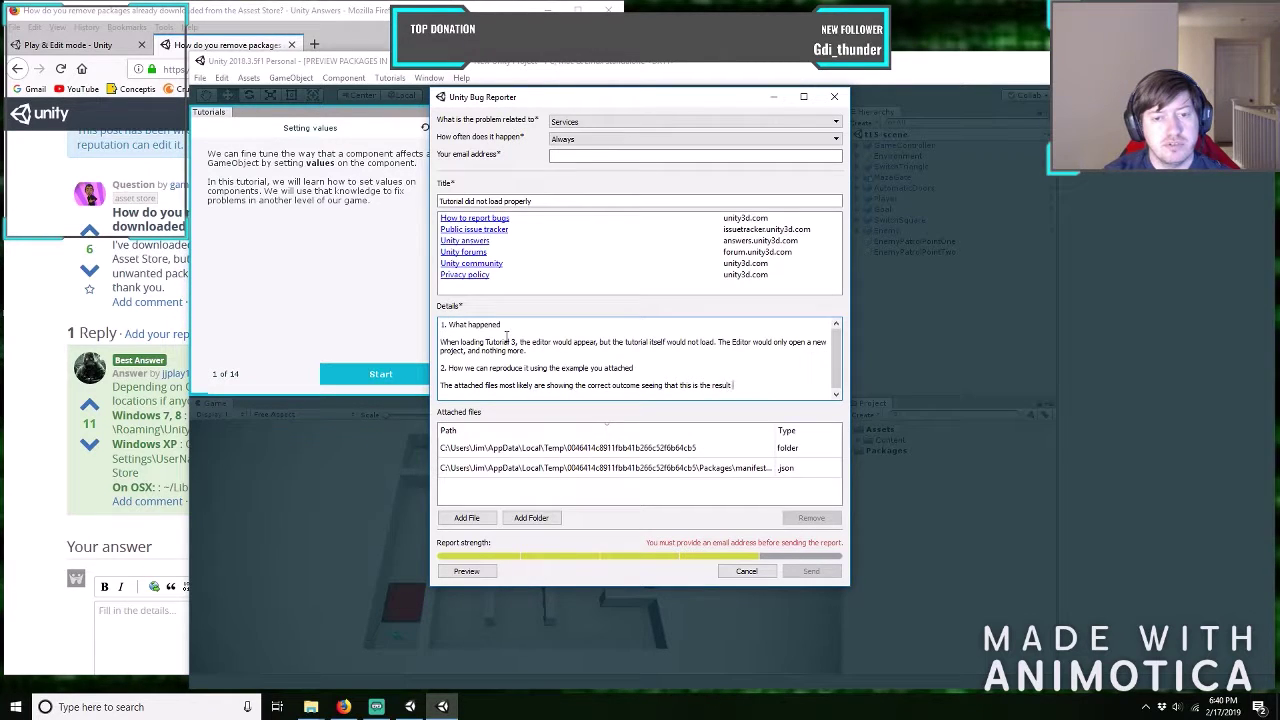
pyautogui.write(' of deleting the to')
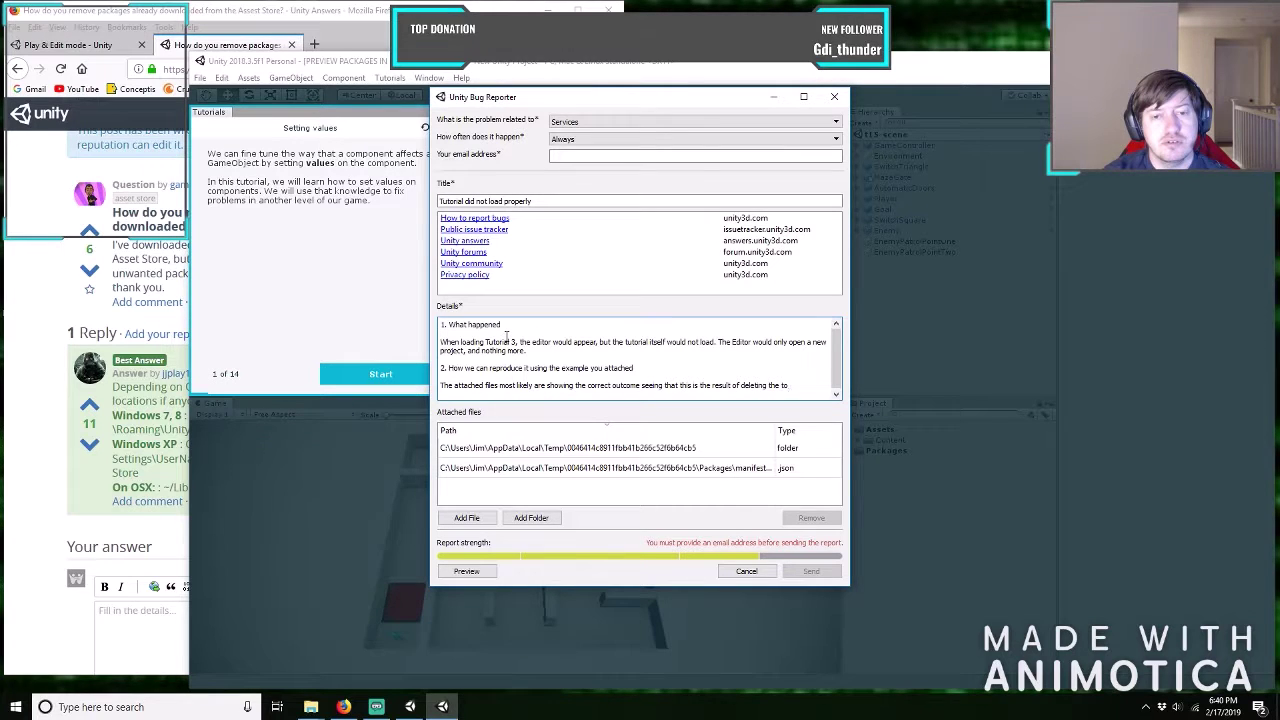
pyautogui.press('BackSpace')
pyautogui.write('utorial')
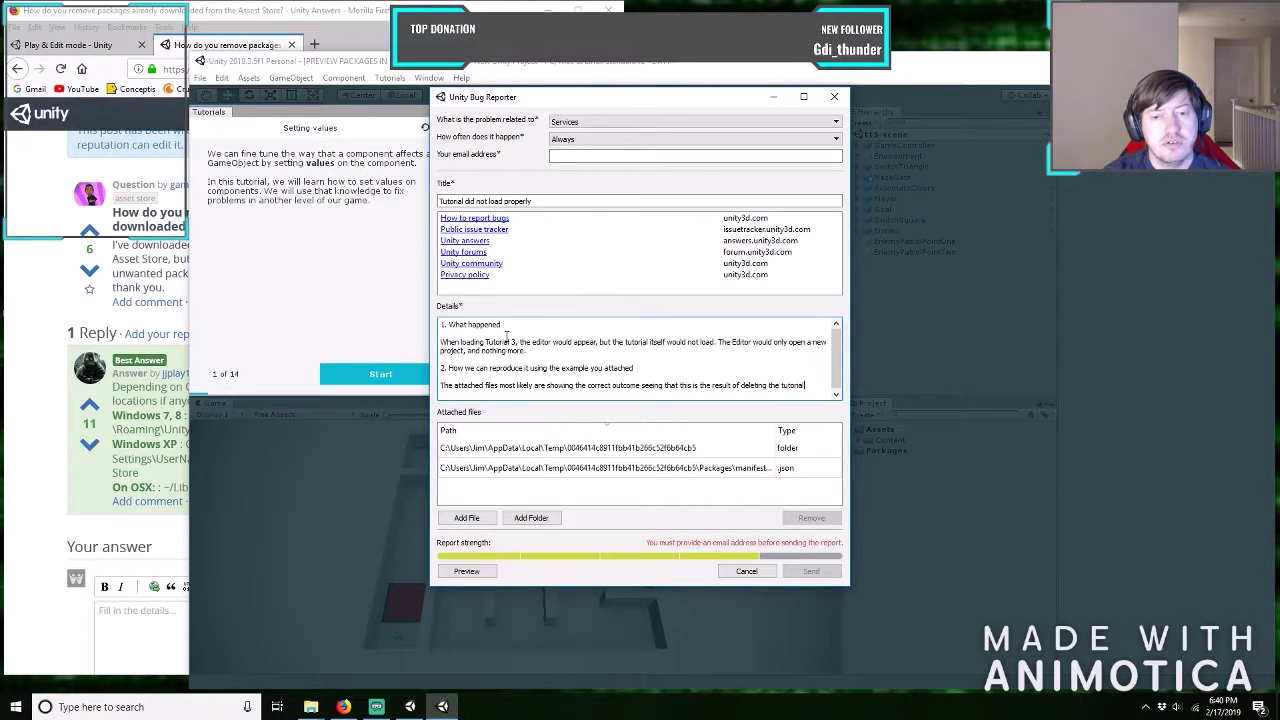
pyautogui.write('s from th')
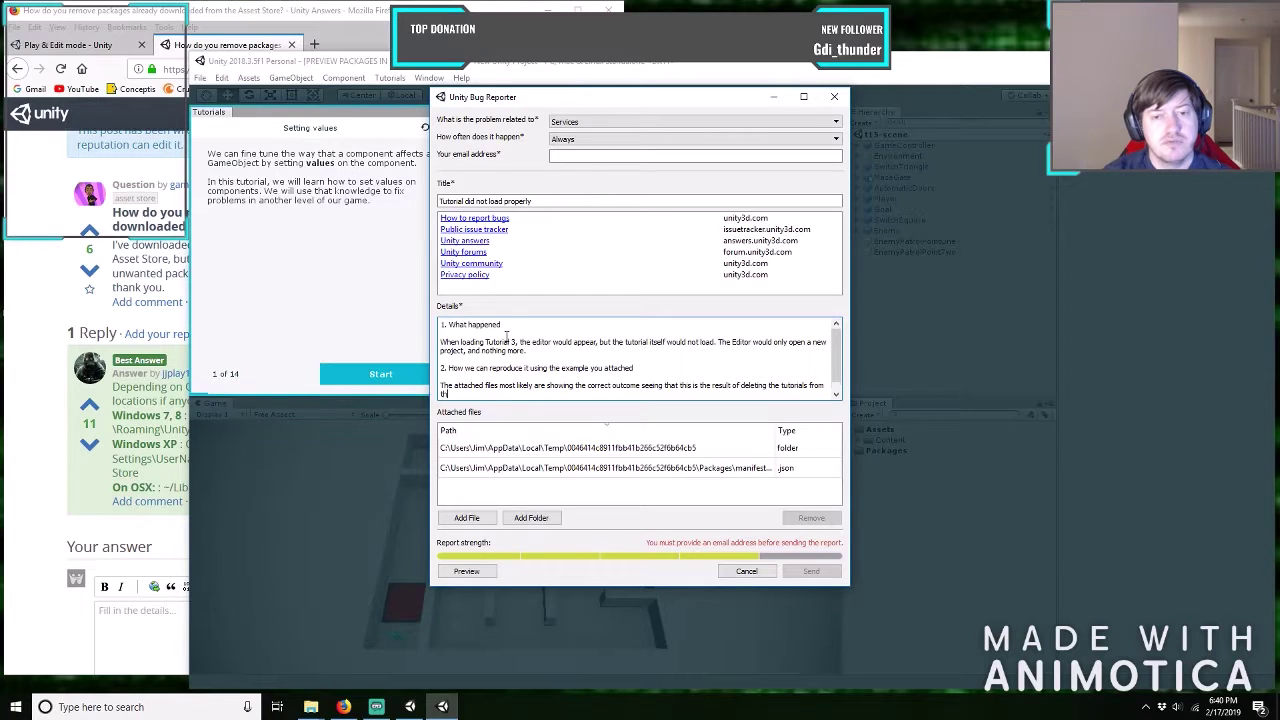
pyautogui.write('e Ro')
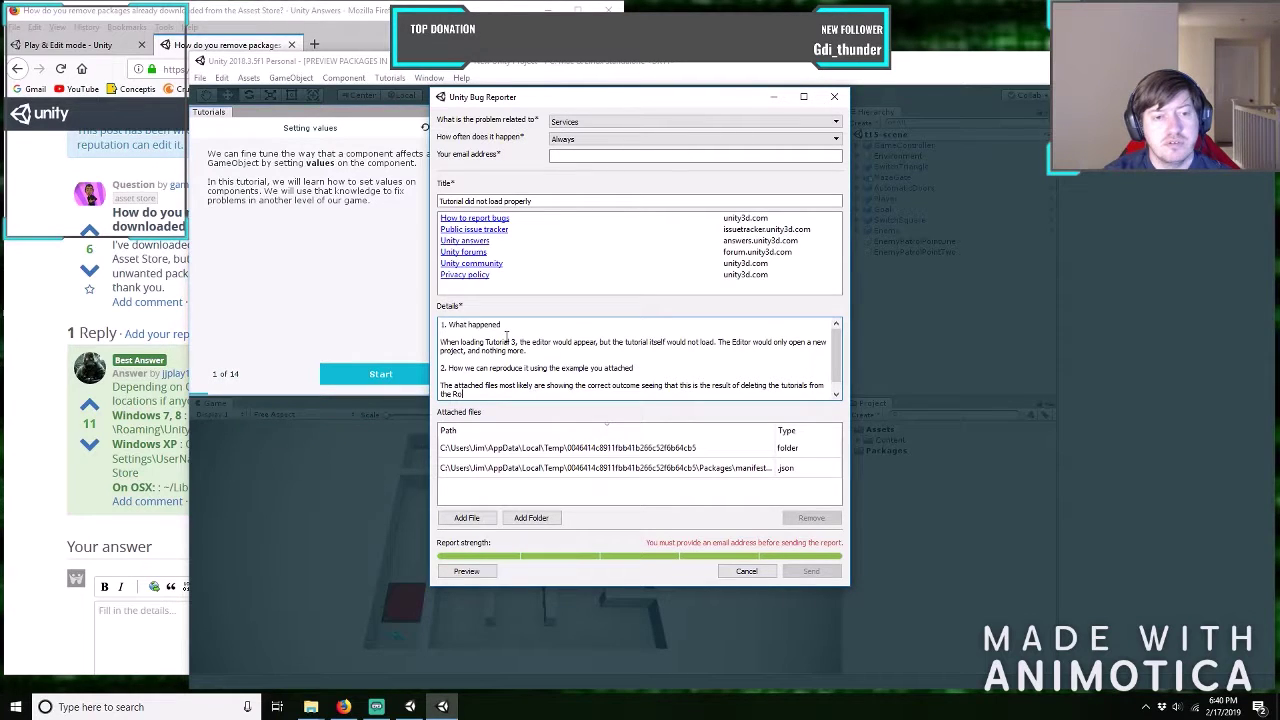
pyautogui.write('aming fold')
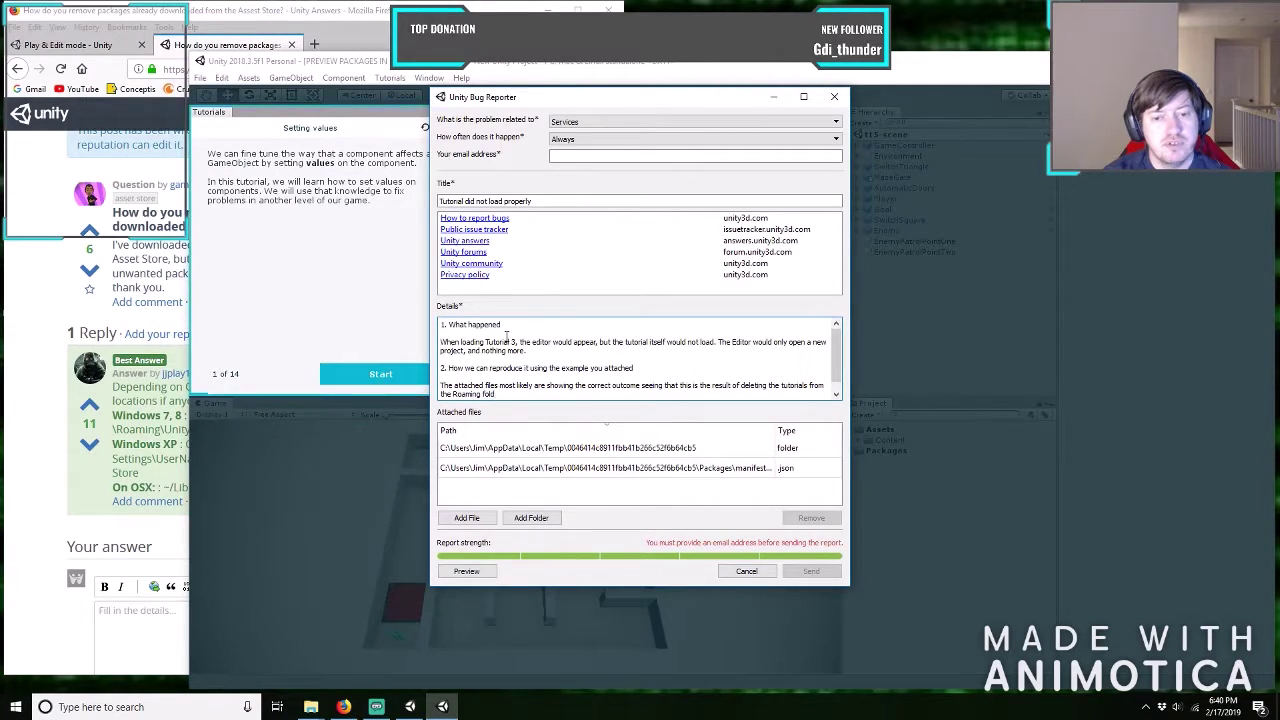
pyautogui.write('er')
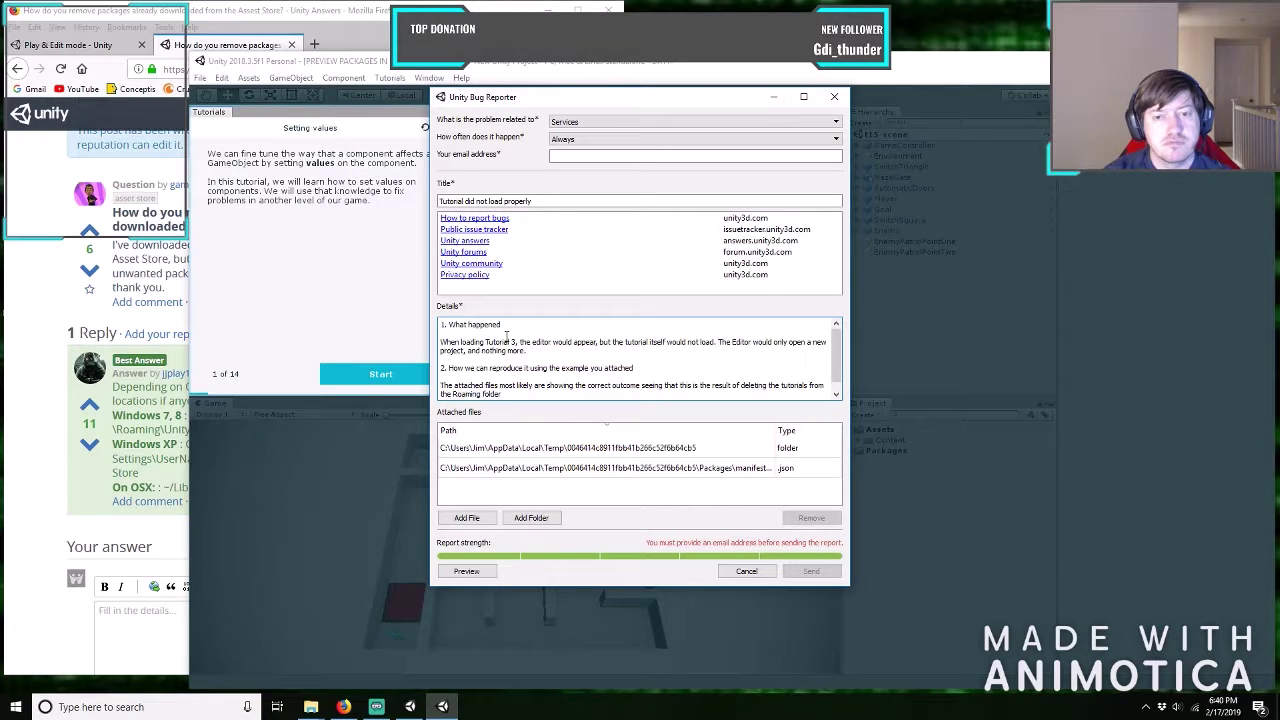
# Add "But you can see the problems that I had with the tutorial process on my twitch/youtube channels," followed by the channel name.
pyautogui.write('. B')
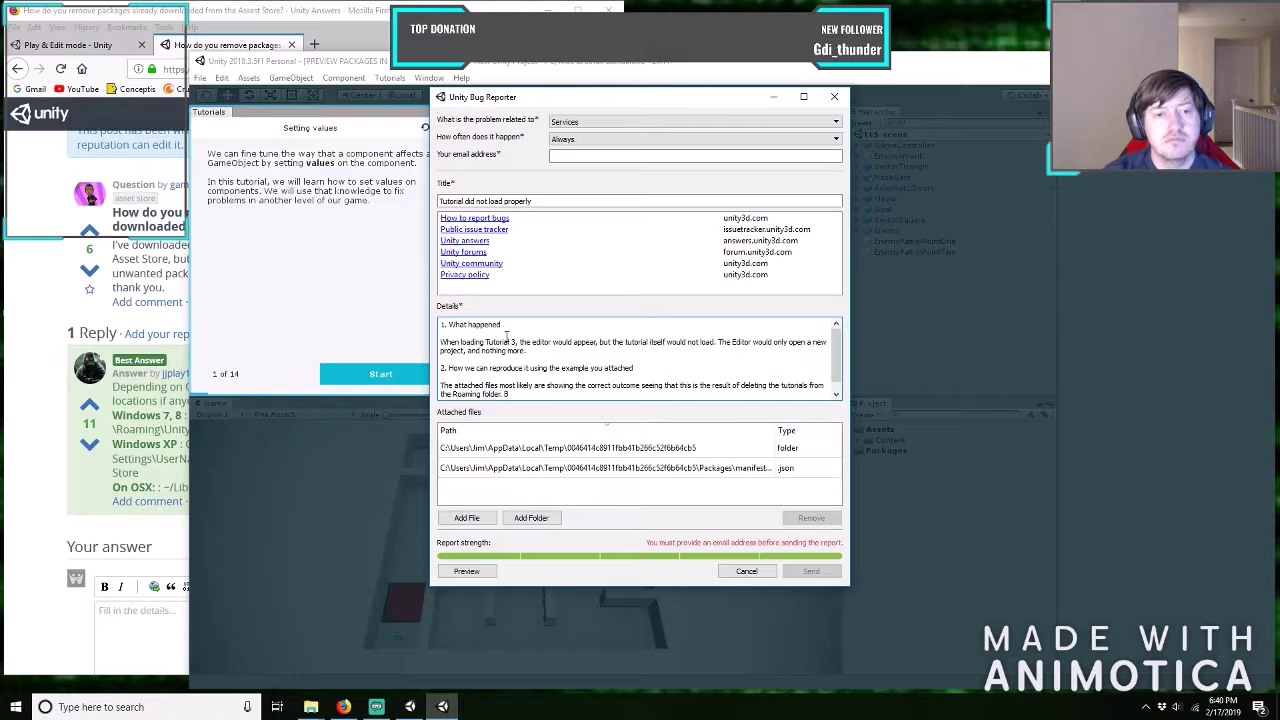
pyautogui.write('ut you can')
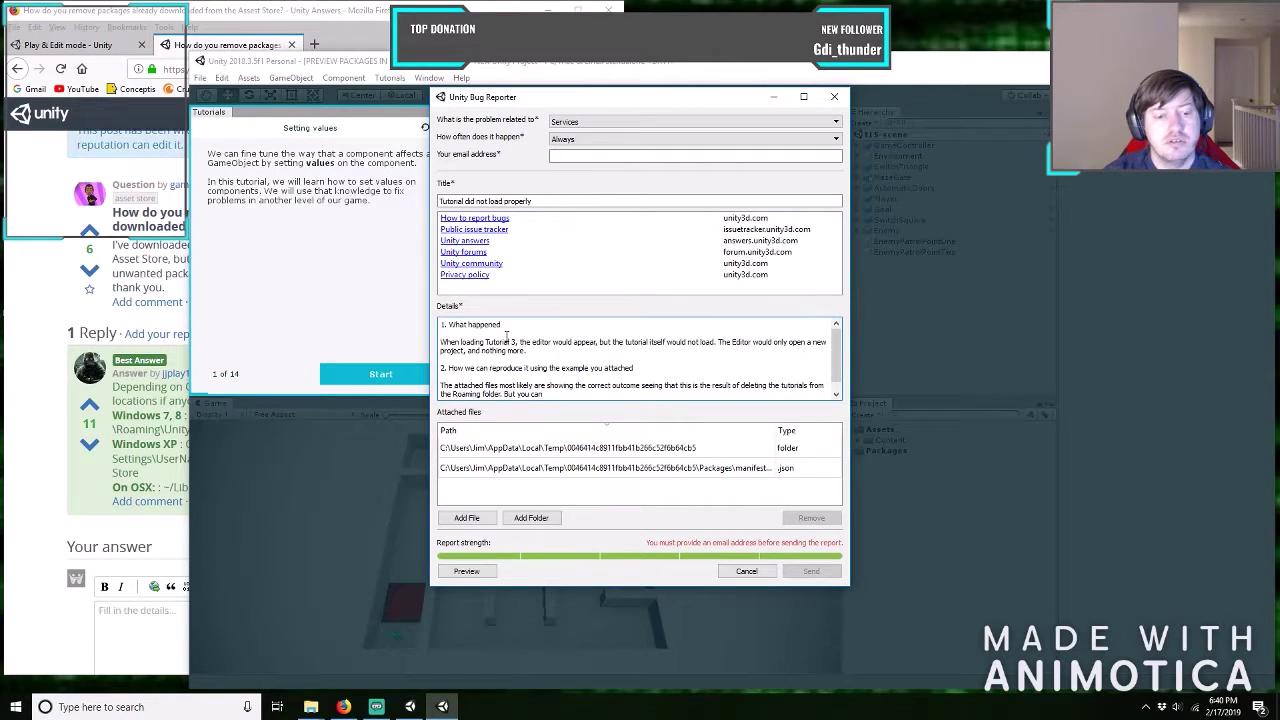
pyautogui.write(' see')
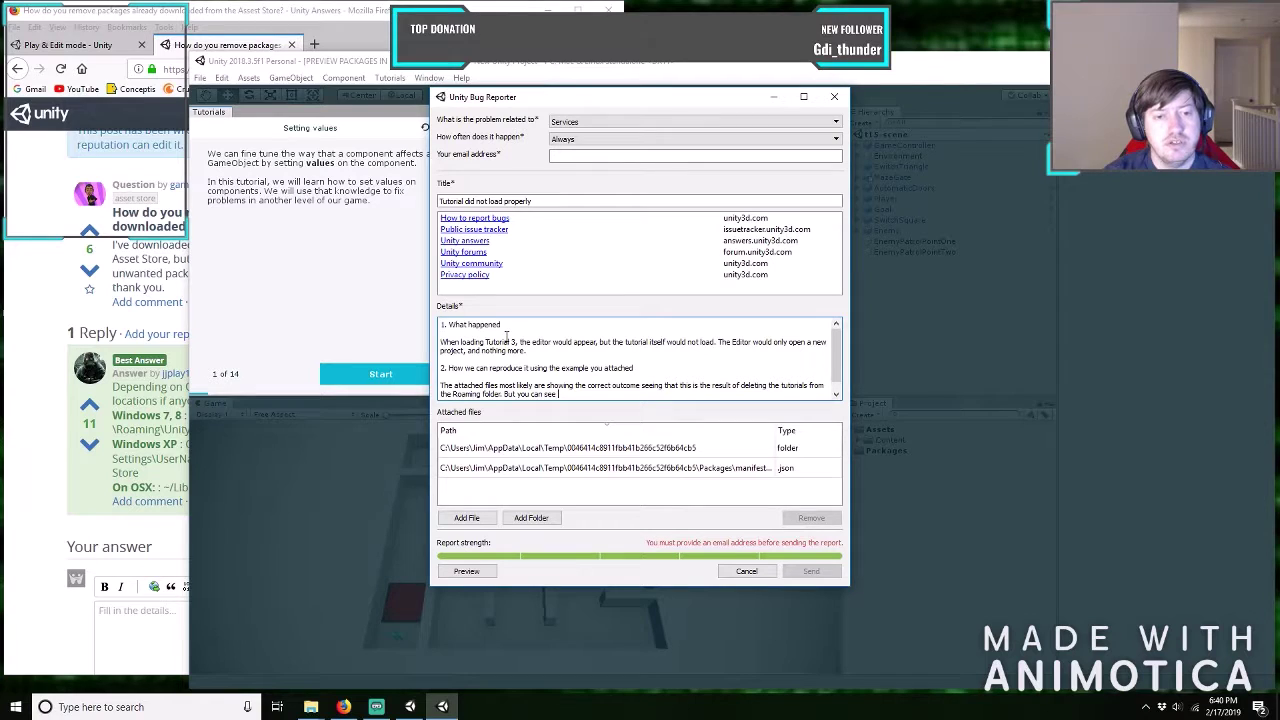
pyautogui.write(' the proble')
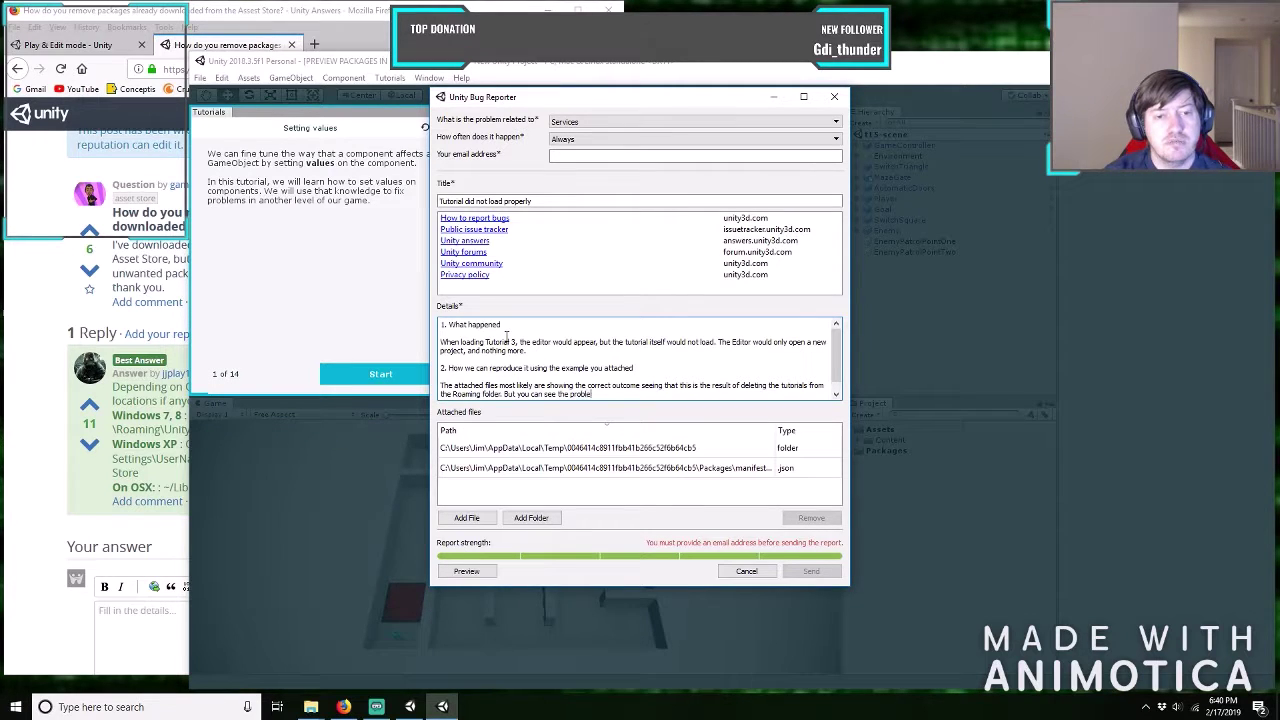
pyautogui.write('ms that I hadwith')
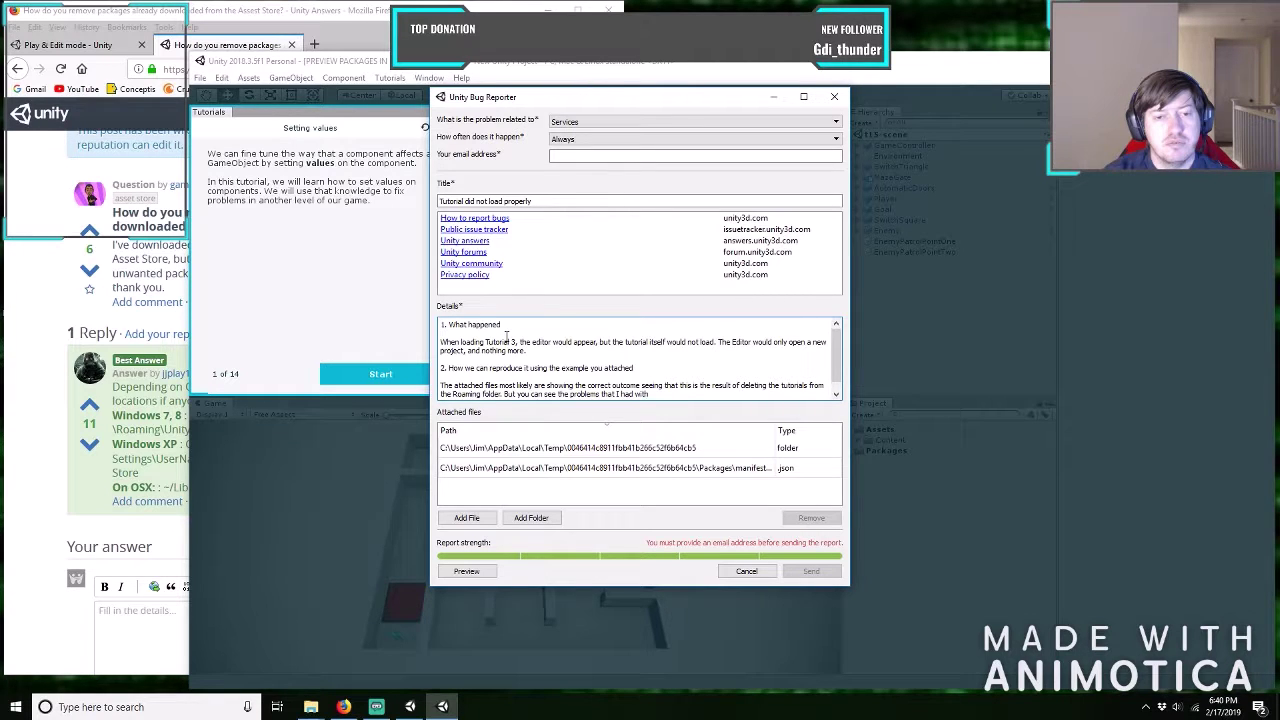
pyautogui.write(' the tutori')
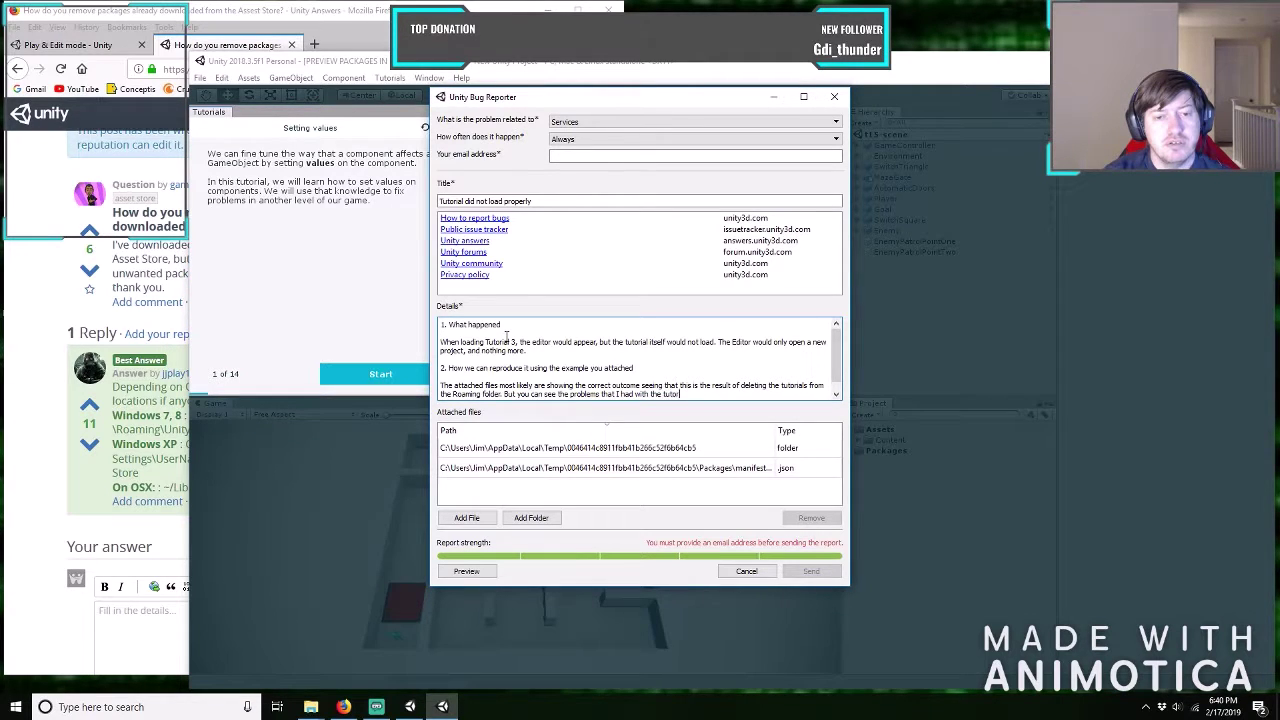
pyautogui.write('al process on my twitch/youtube channels, strange')
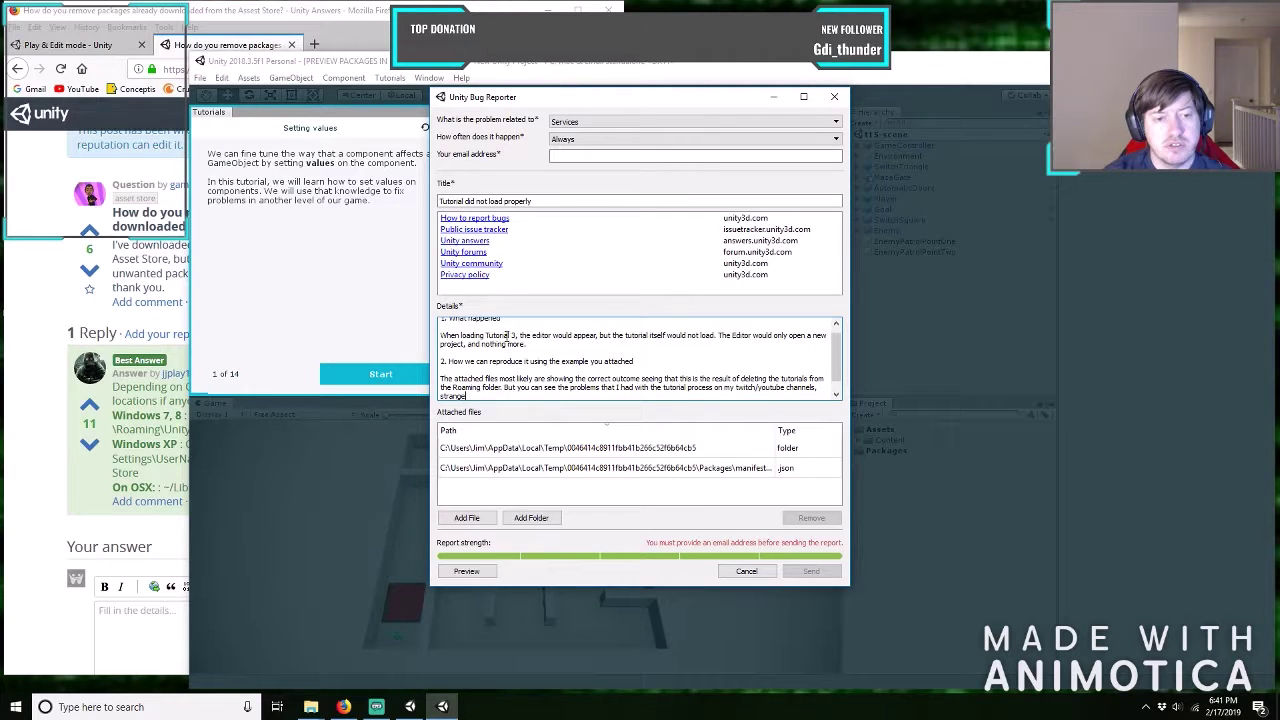
pyautogui.write('bro')
pyautogui.write('ken')
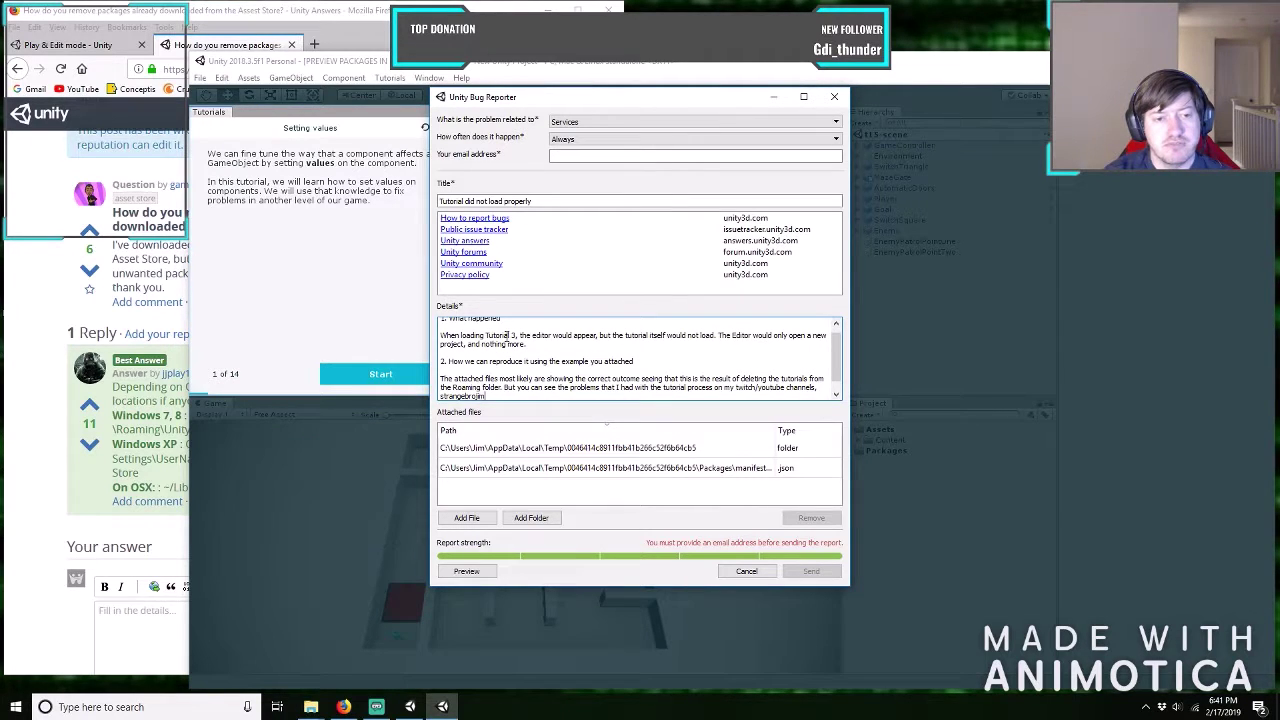
pyautogui.write('. ')
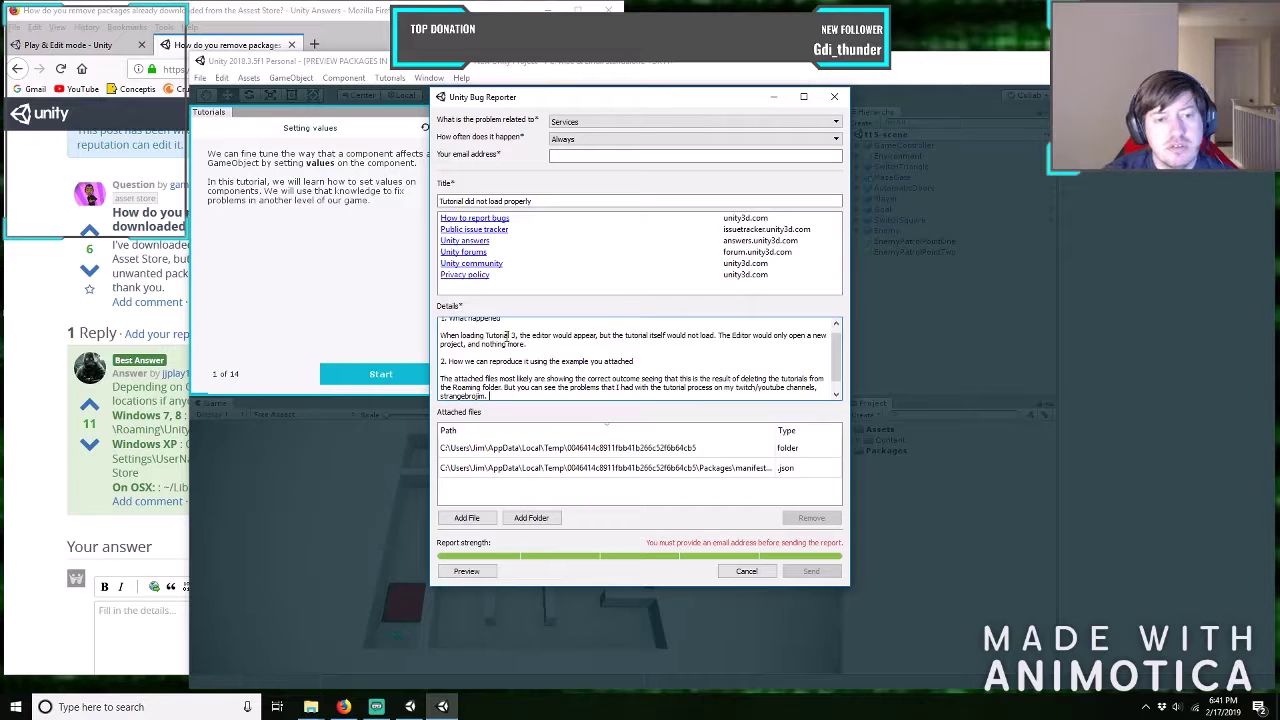
# Add the sentence "It showed that the package(s) was not loading." to the reproduction description.
pyautogui.write('It showed that the')
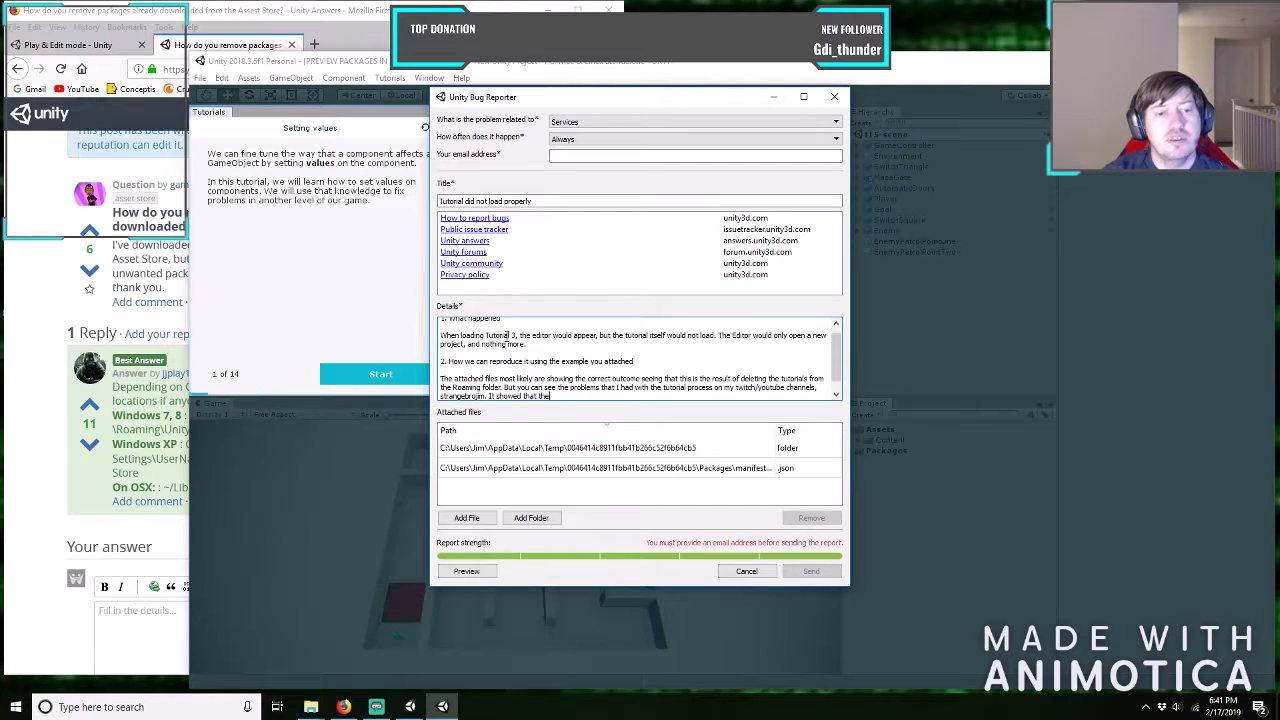
pyautogui.write(' packages')
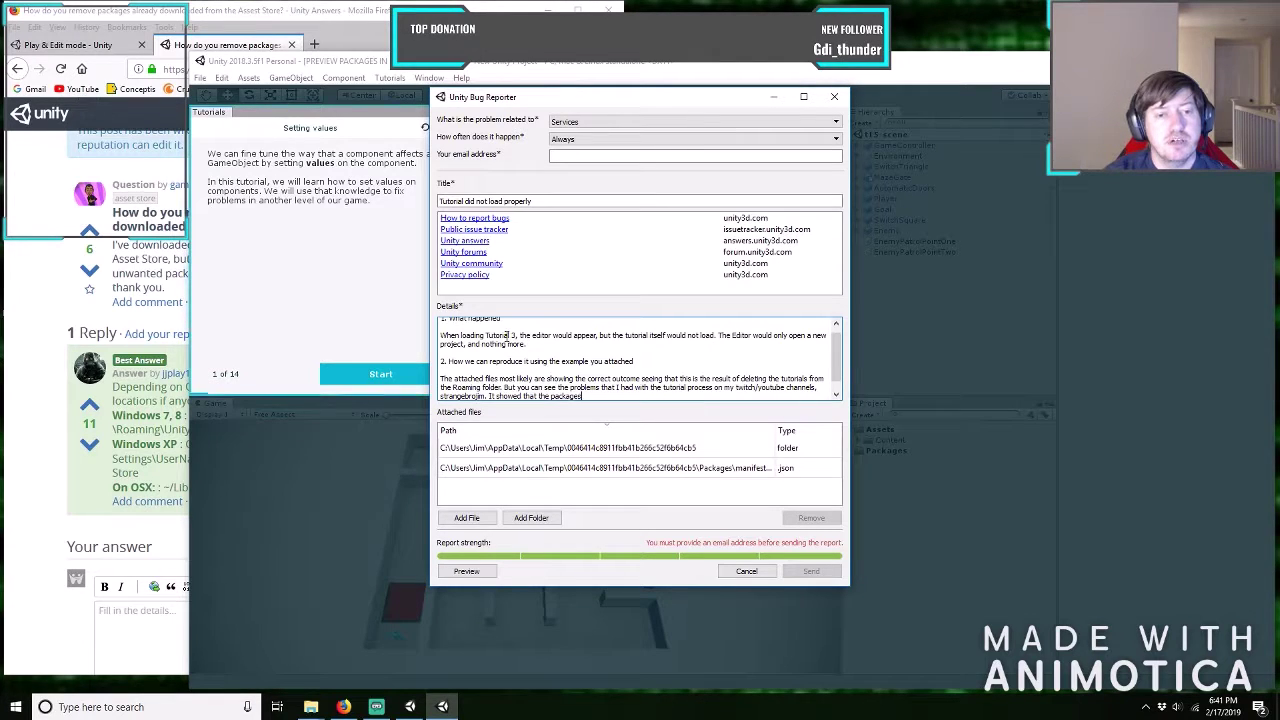
pyautogui.press('BackSpace')
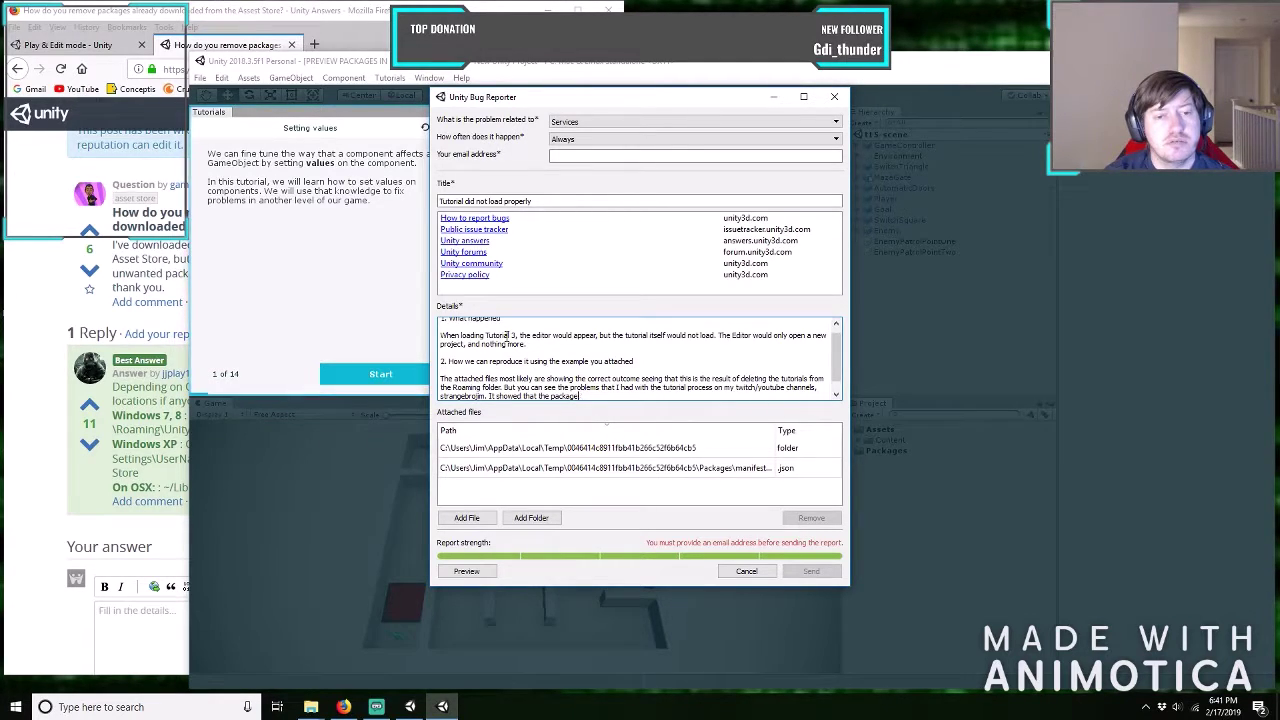
pyautogui.write('(s)')
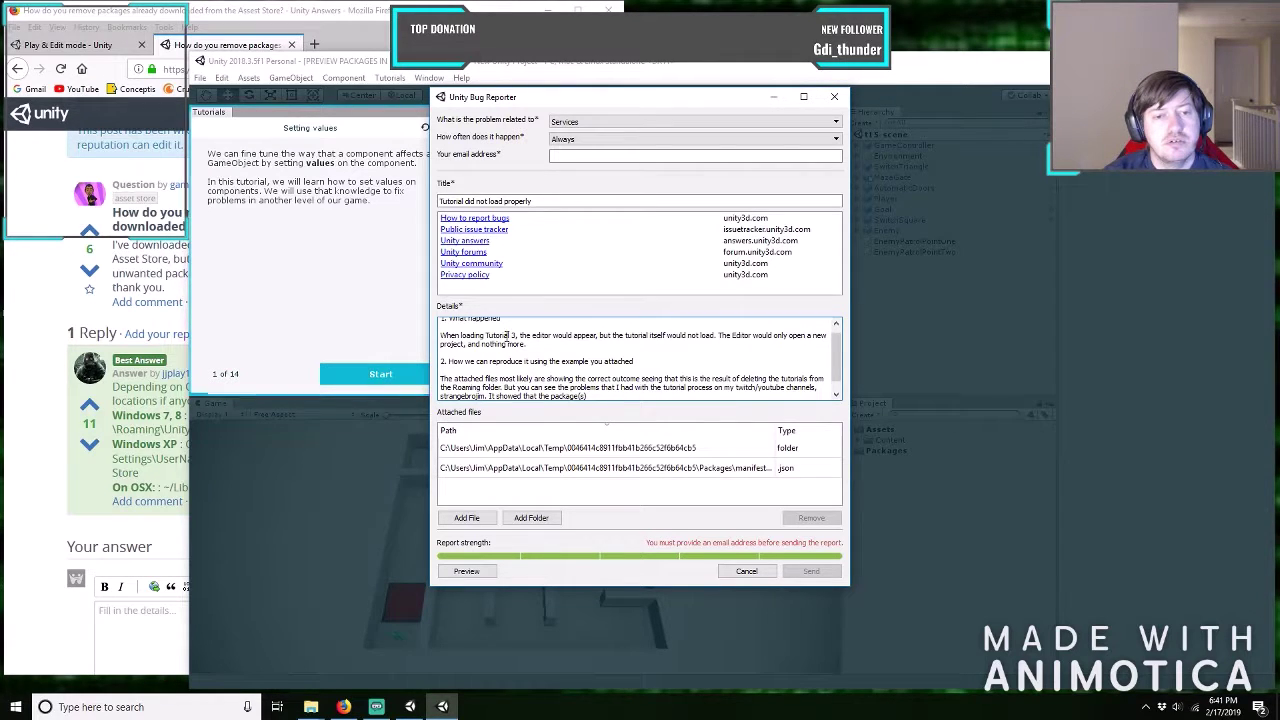
pyautogui.write(' wes not')
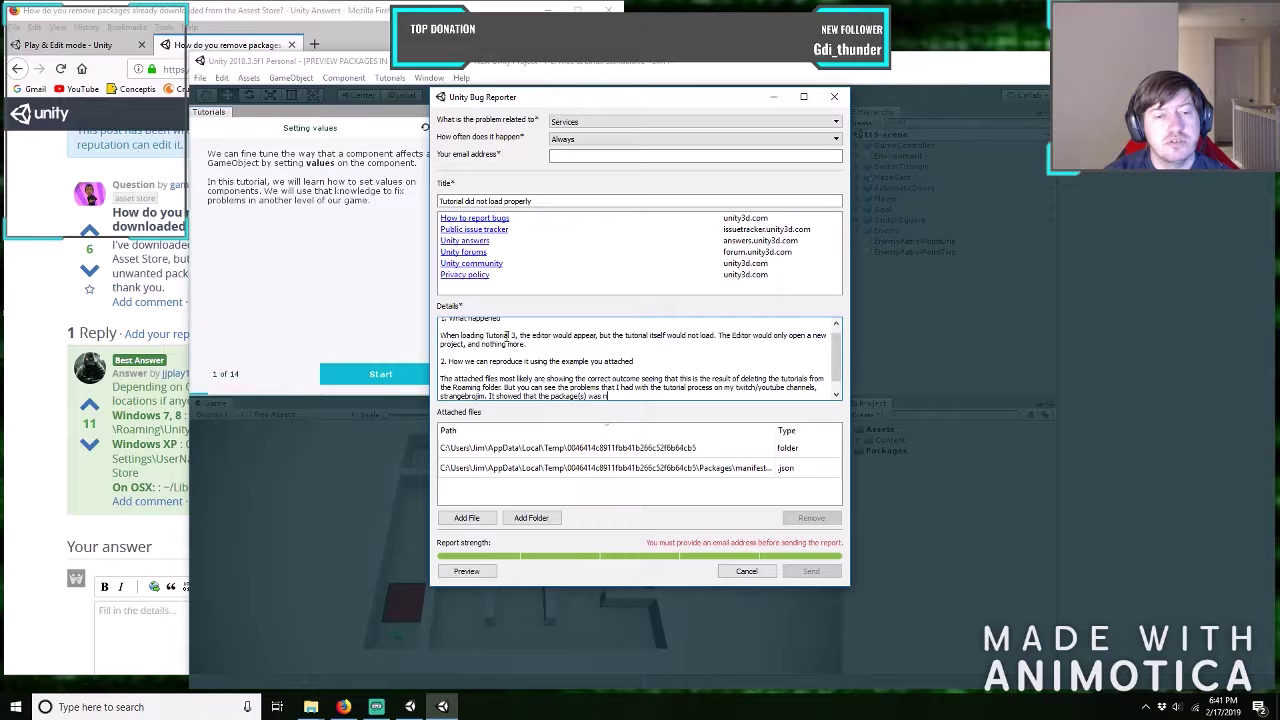
pyautogui.write(' loading.')
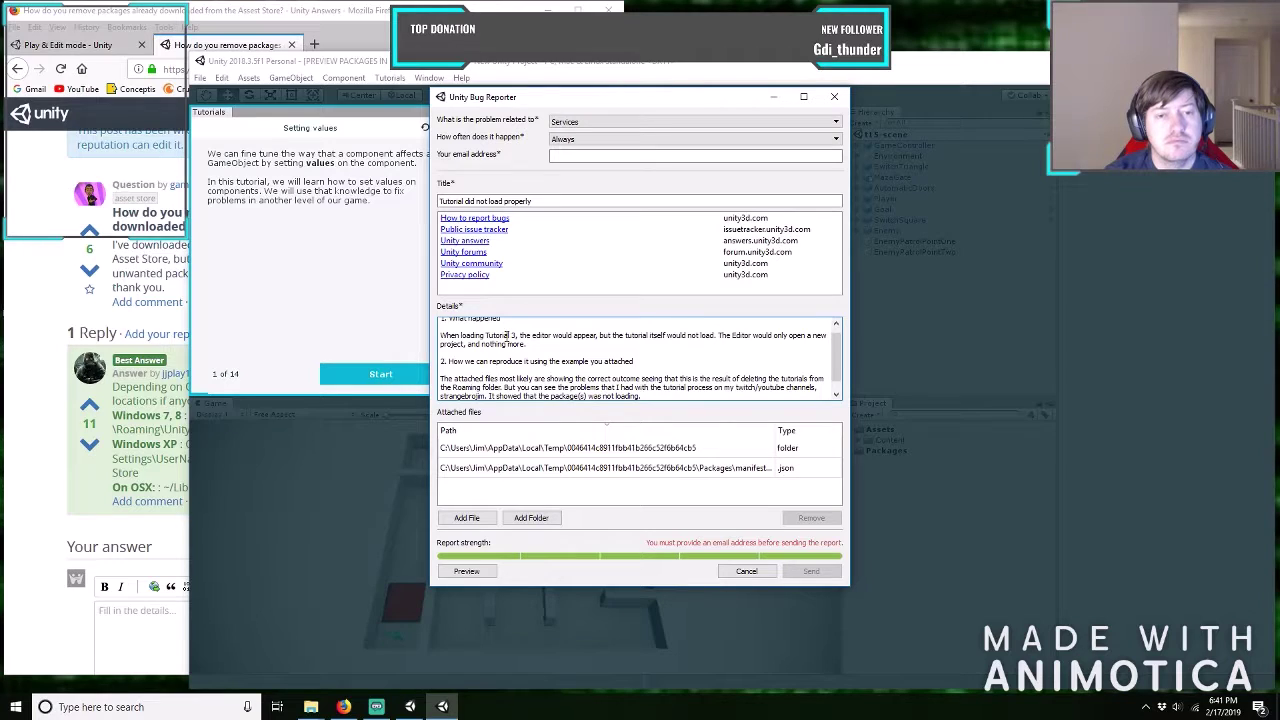
# Start explaining the possible cause with "I figured either it had to do with a delay in the download at home,".
pyautogui.write(' I figured')
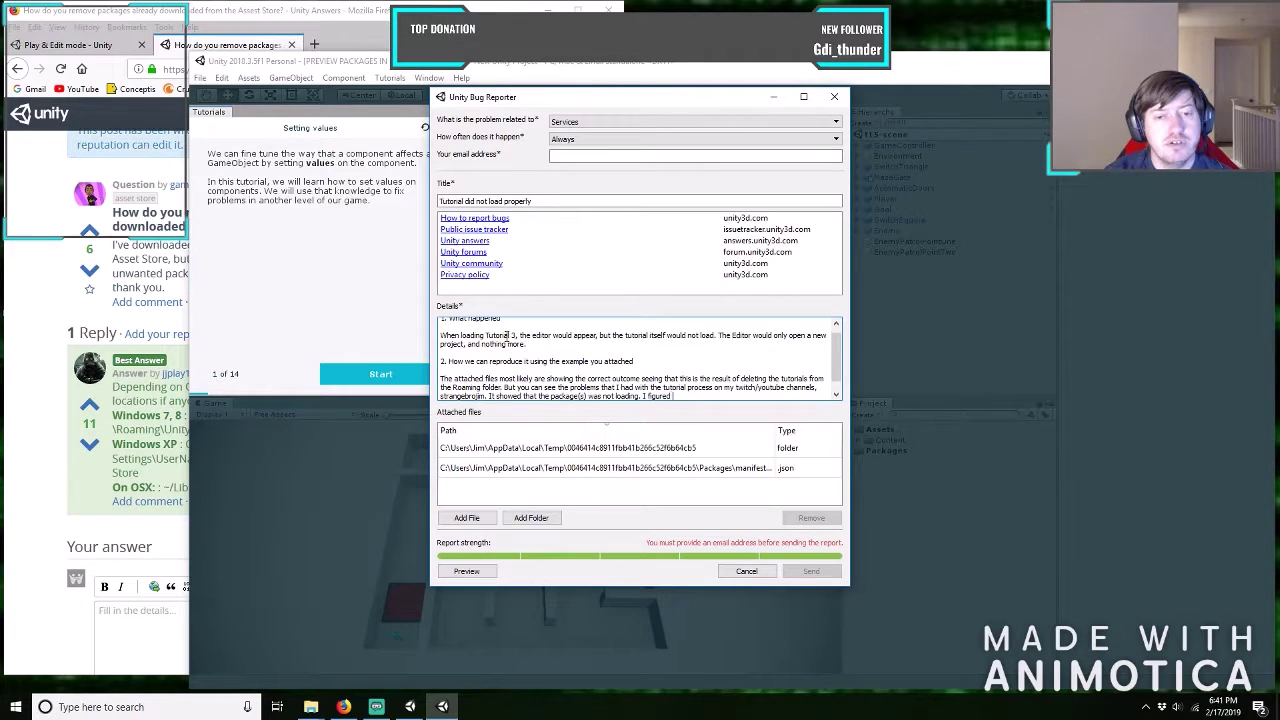
pyautogui.write(' either it')
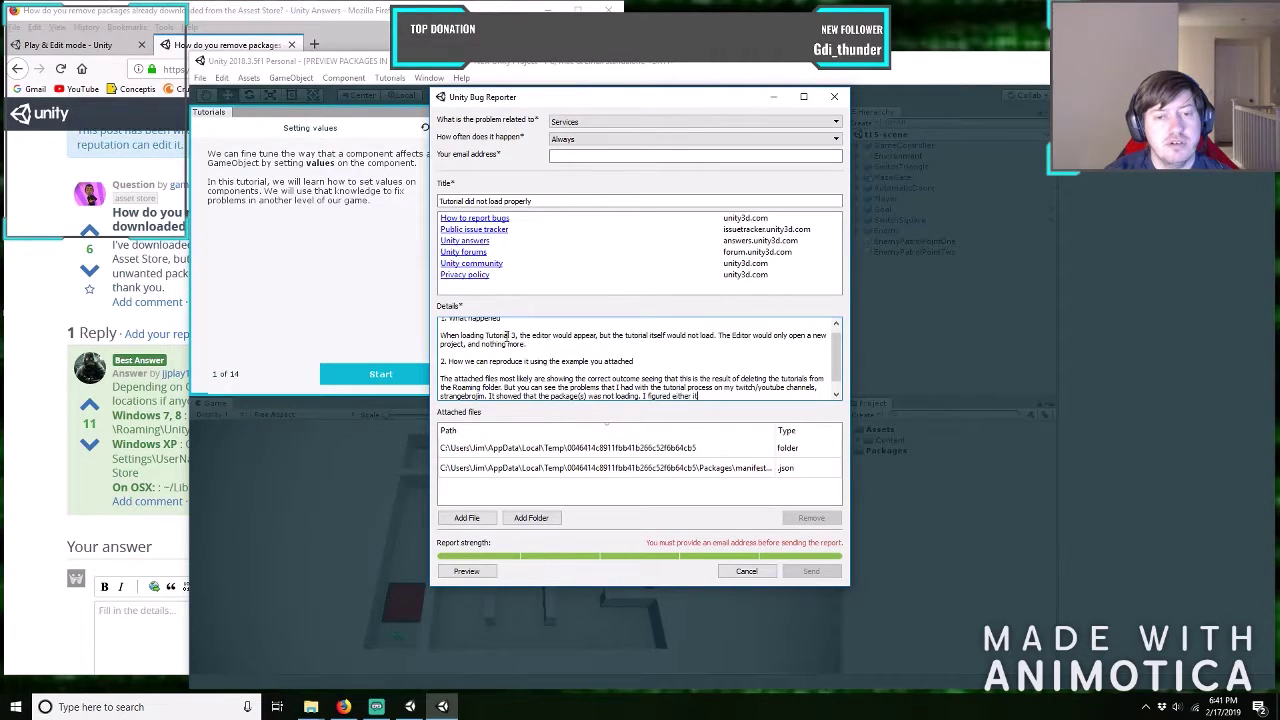
pyautogui.write(' had to do')
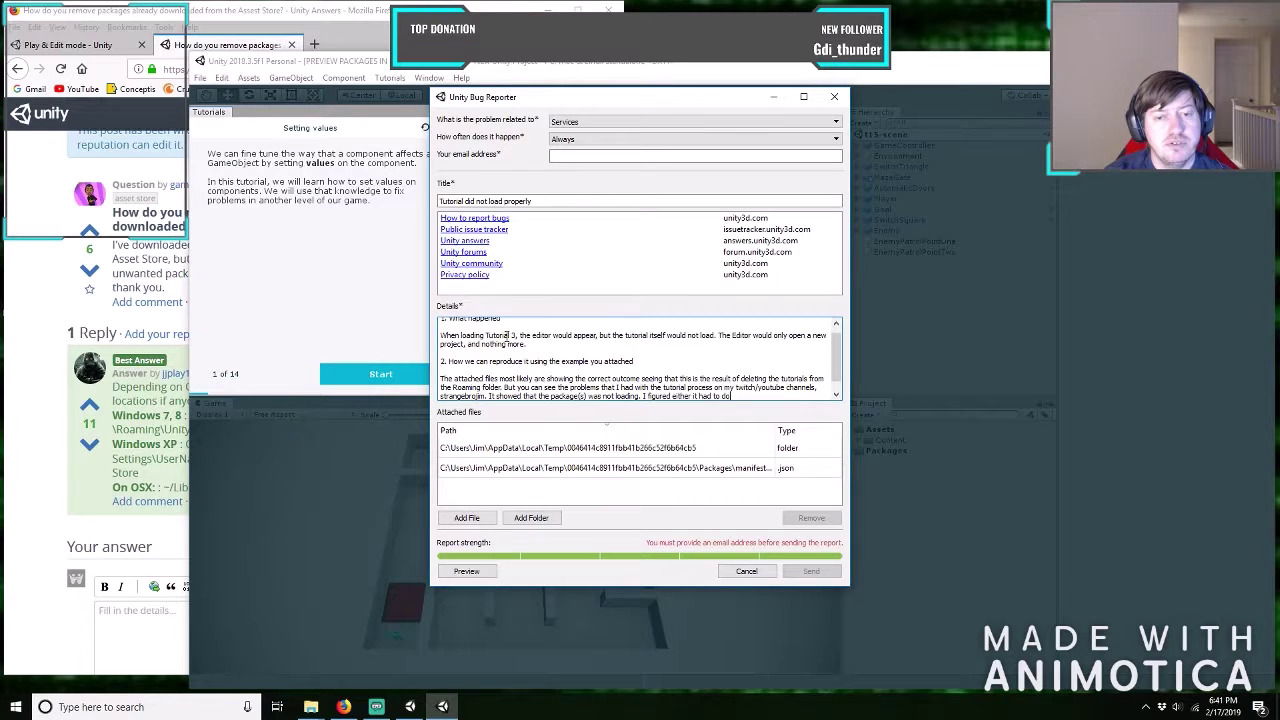
pyautogui.write(' with')
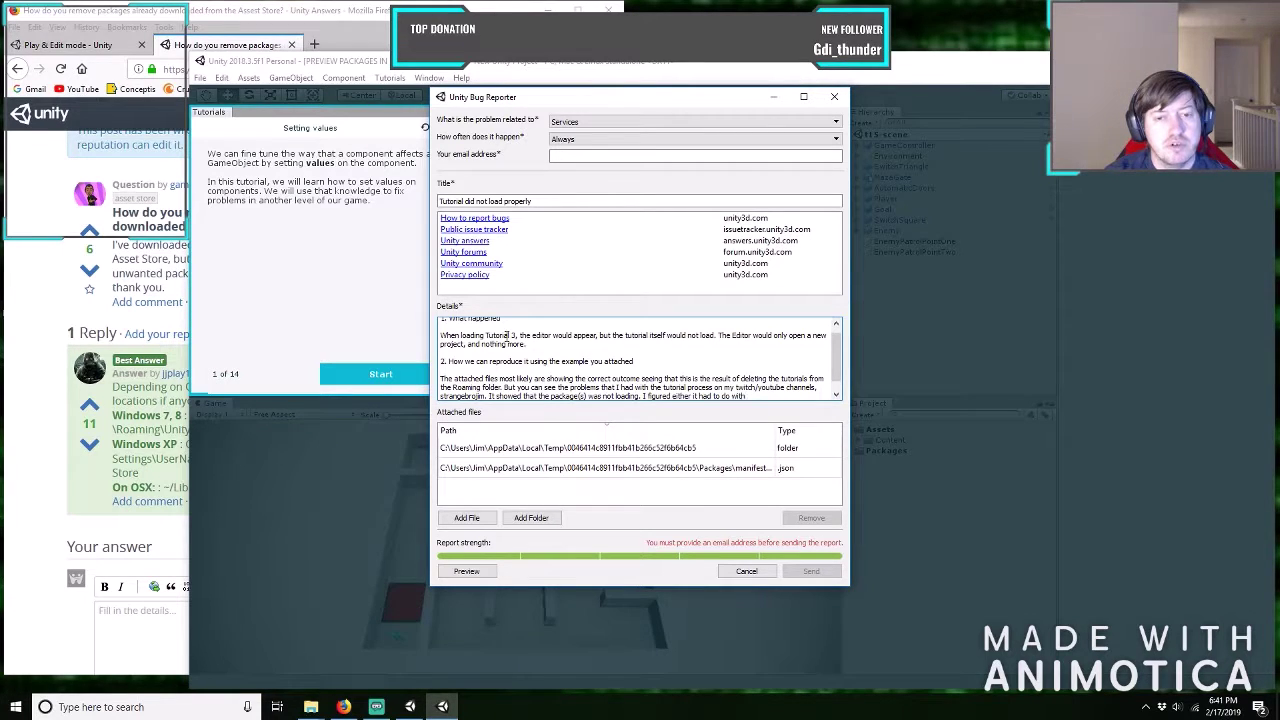
pyautogui.write(' a')
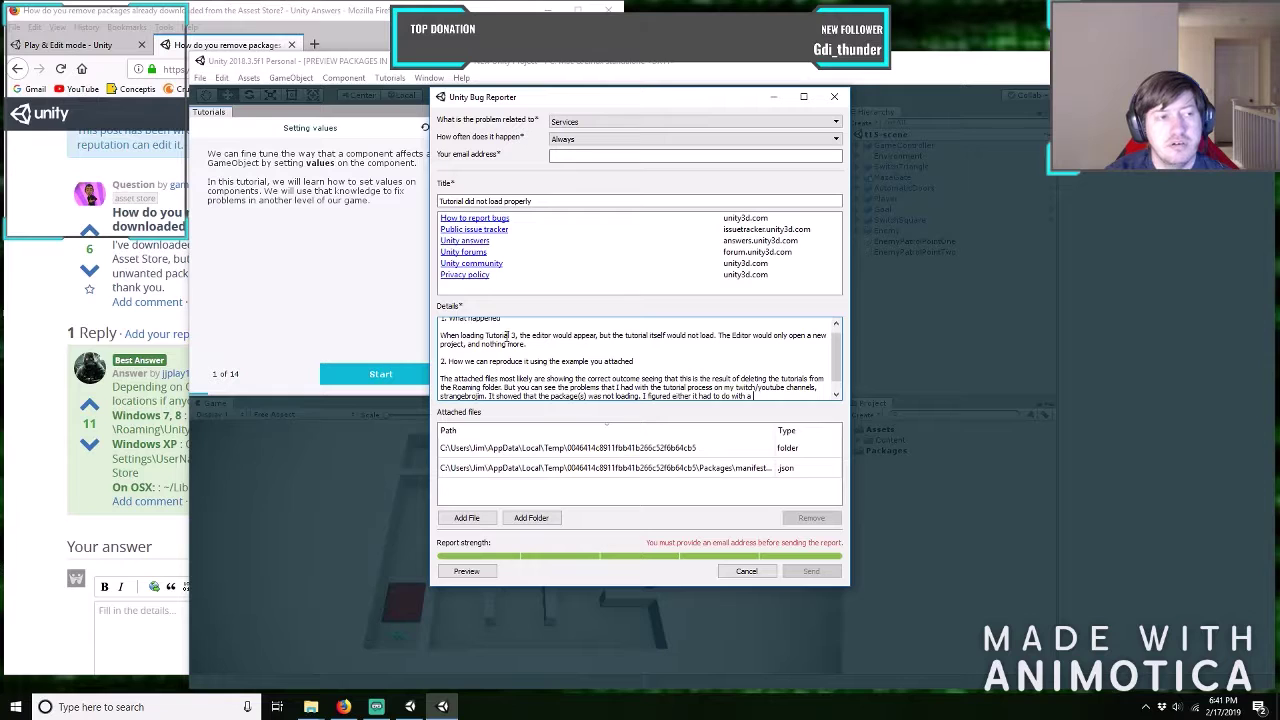
pyautogui.write(' delay in the download al')
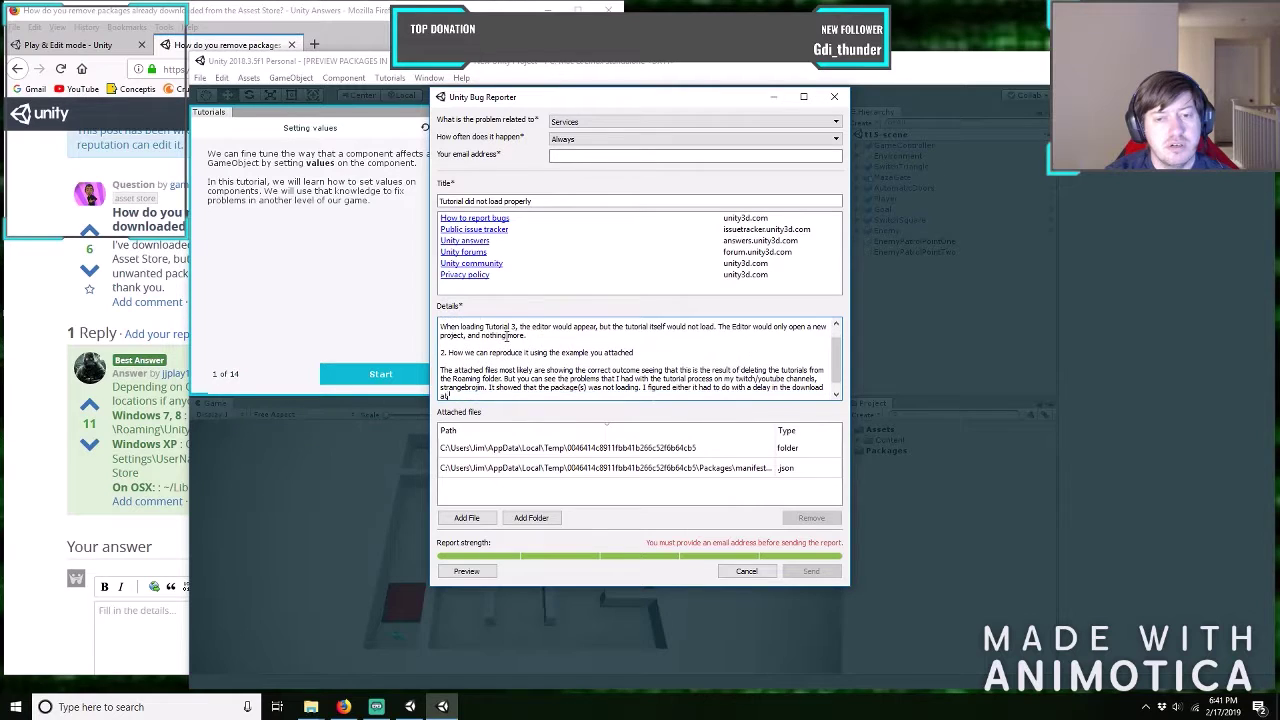
pyautogui.write(' home.')
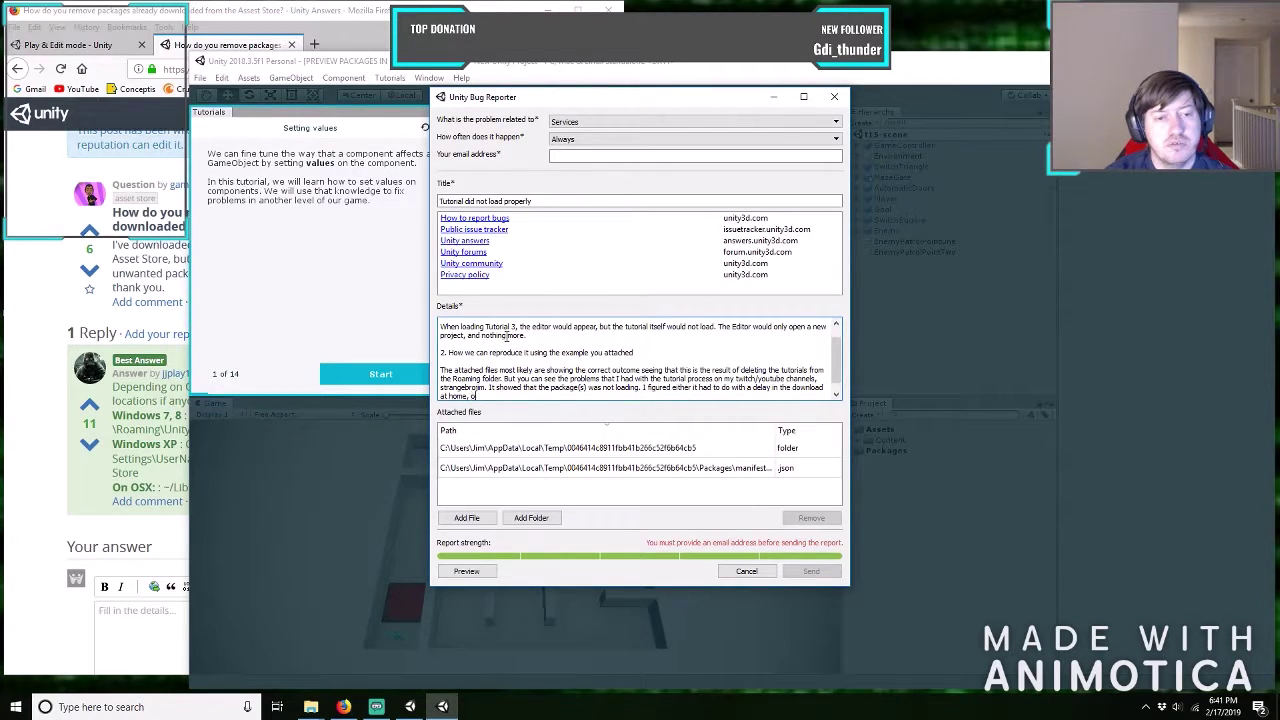
# Finish the explanation with "or it could have been that I selected download for each of the tutorials at the same time.".
pyautogui.write(' or it co')
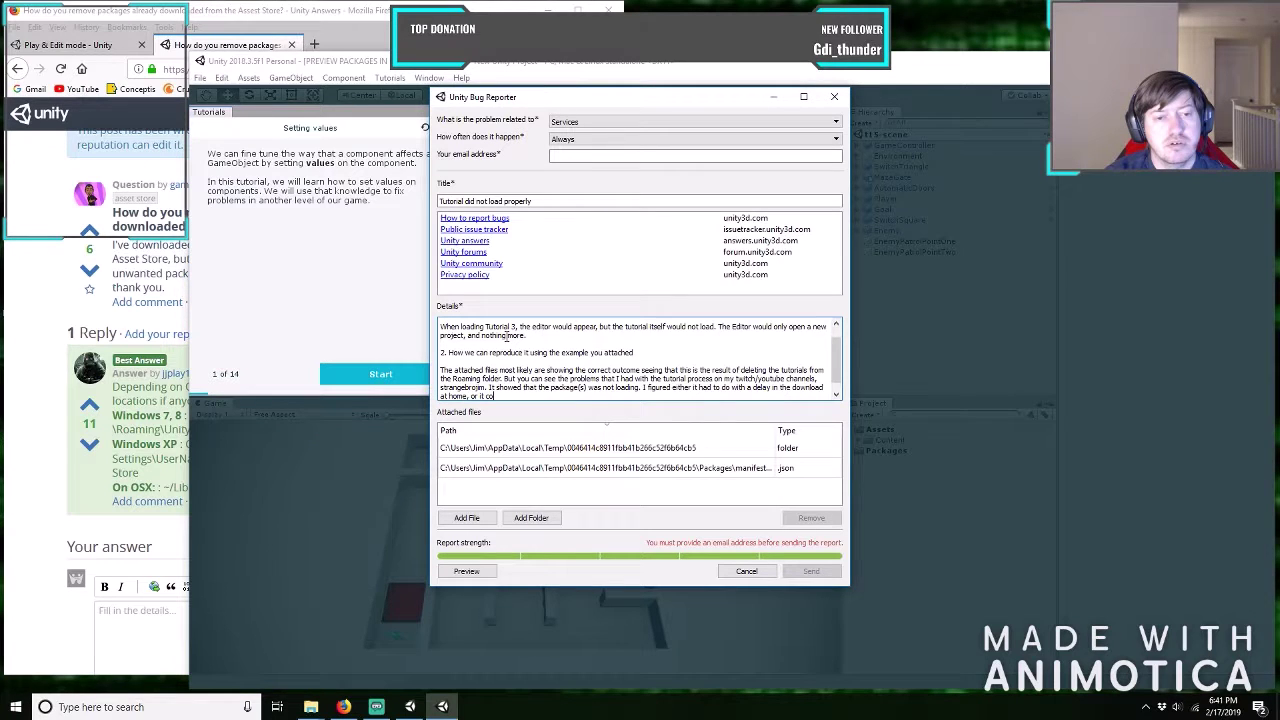
pyautogui.write('uld have be')
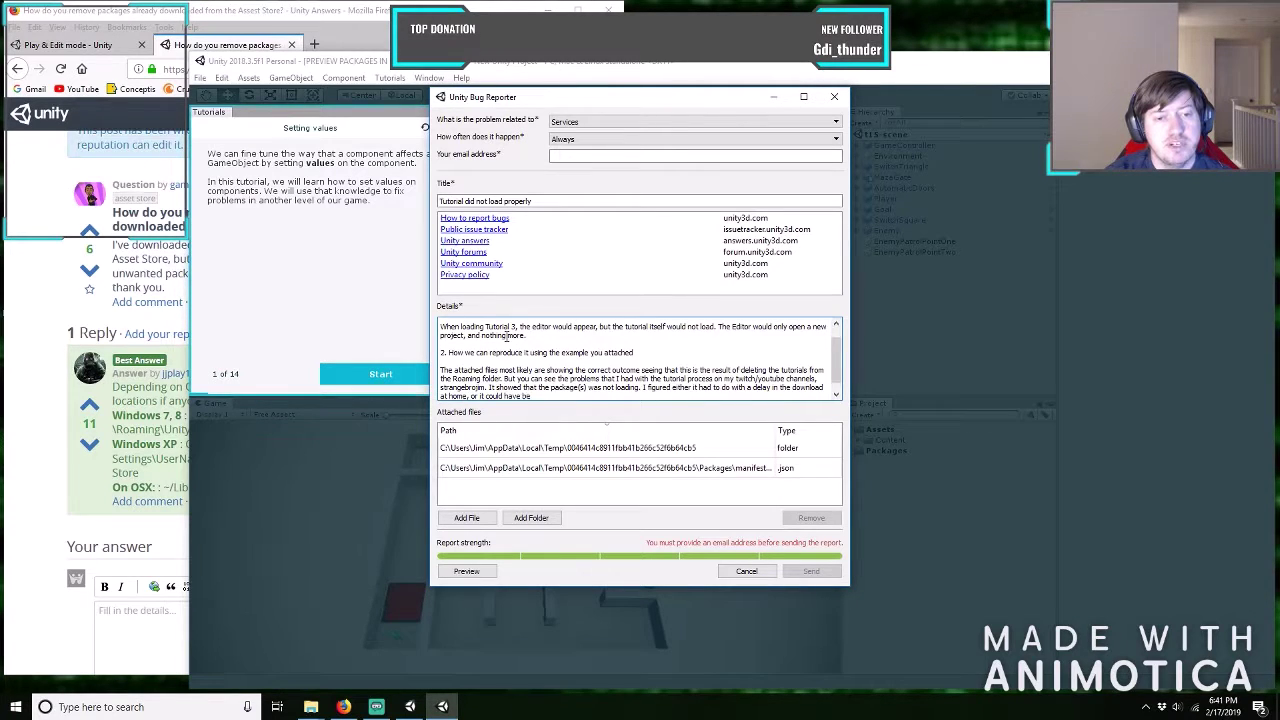
pyautogui.write('en that')
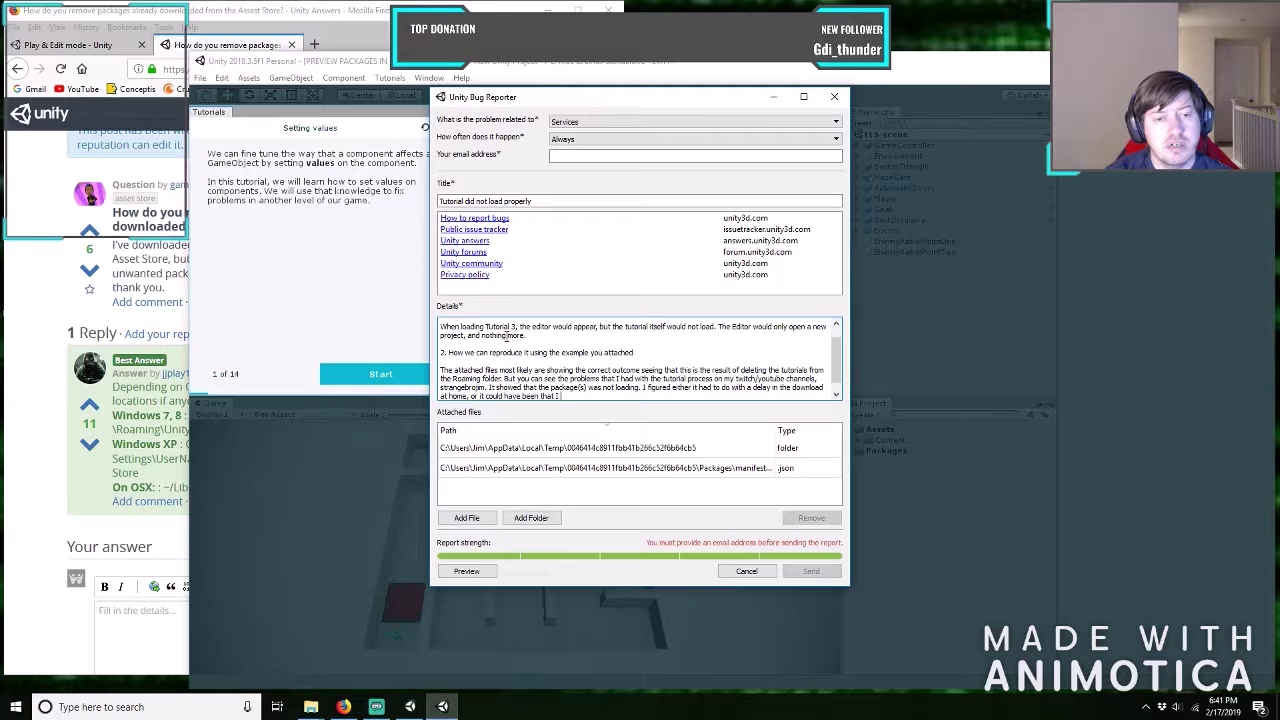
pyautogui.write(' I selected download for')
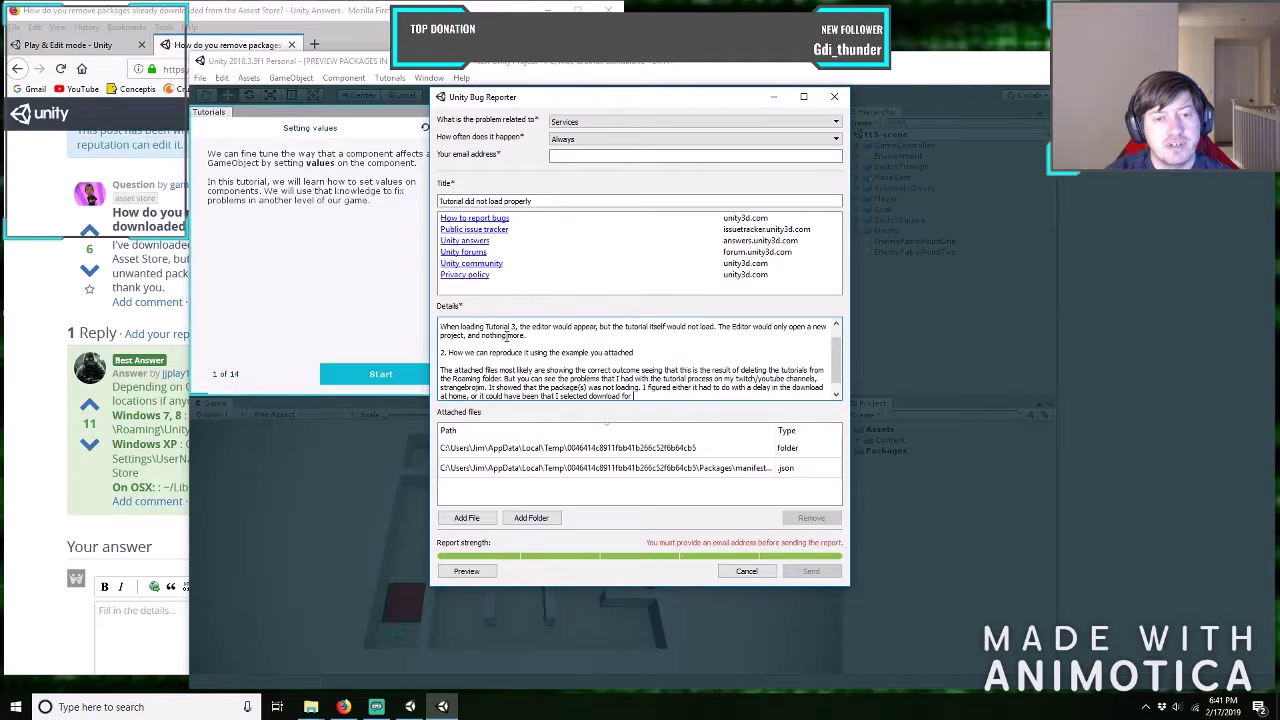
pyautogui.write(' each of the tutorials ')
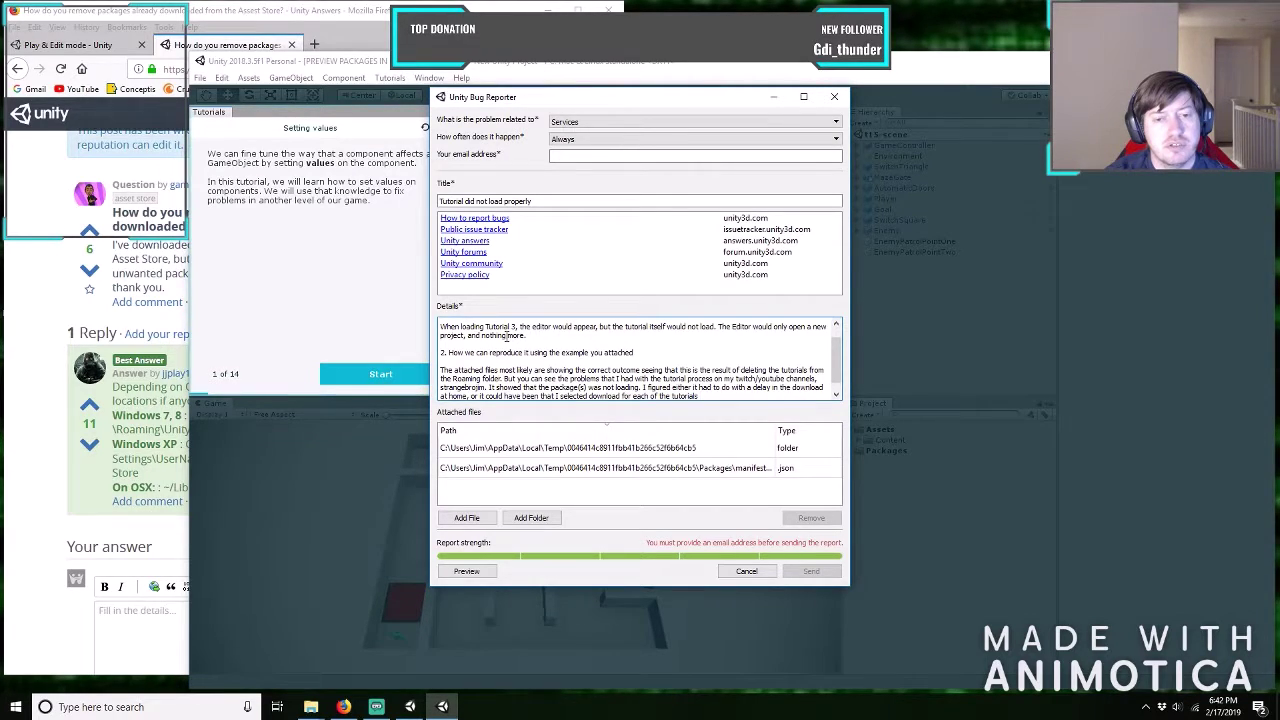
pyautogui.write('at the same time')
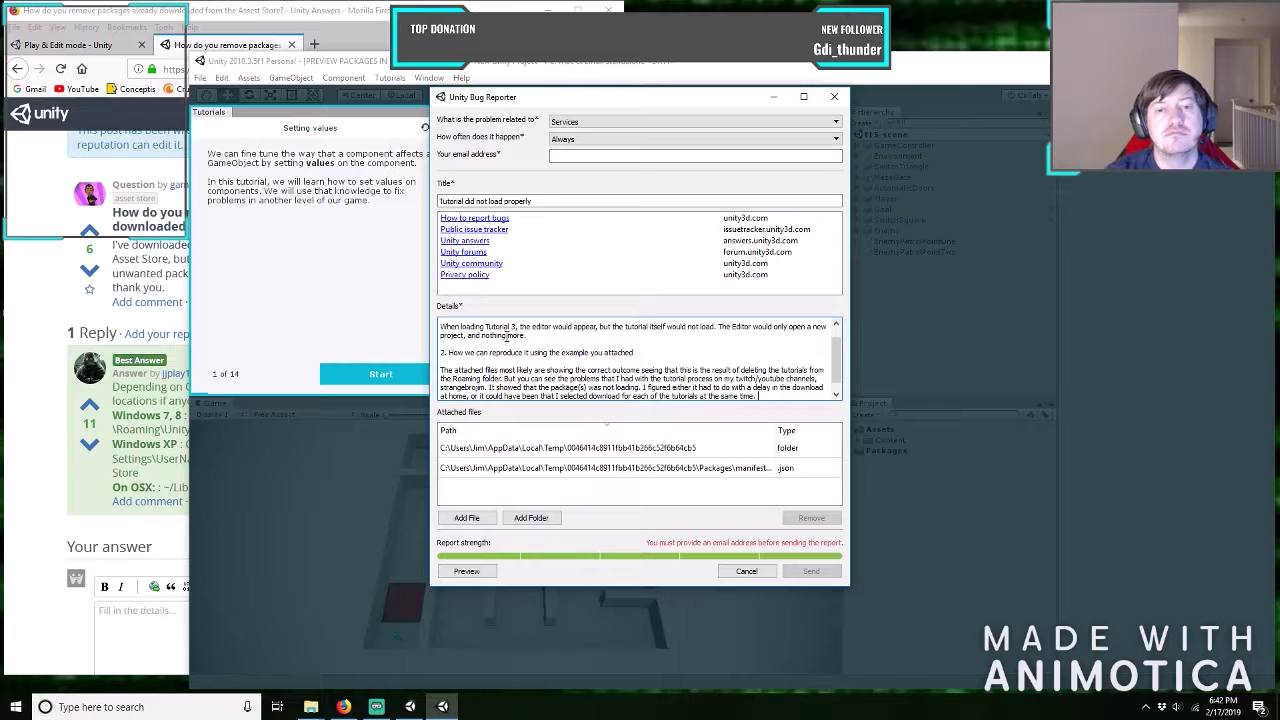
# Finish the report details with "Unknown of the root cause. Hopefully, the video will give you the proper steps to replicate.".
pyautogui.write('. Unknown')
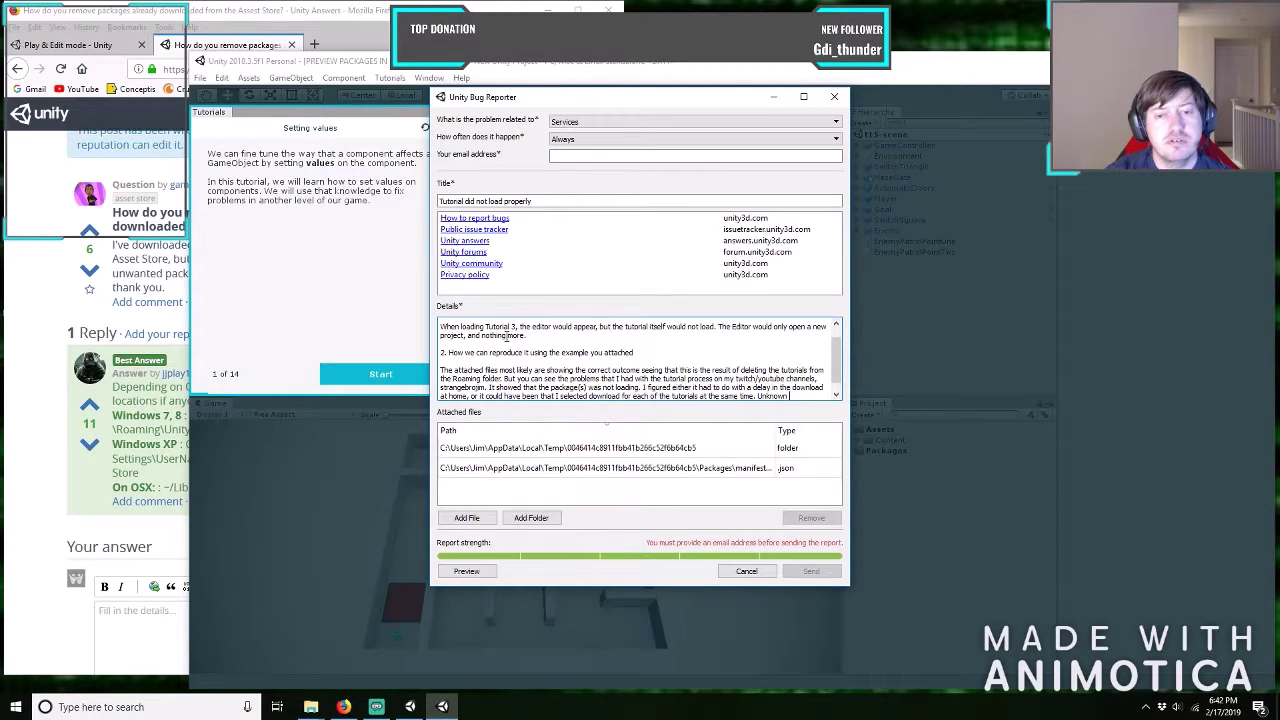
pyautogui.write(' of the root')
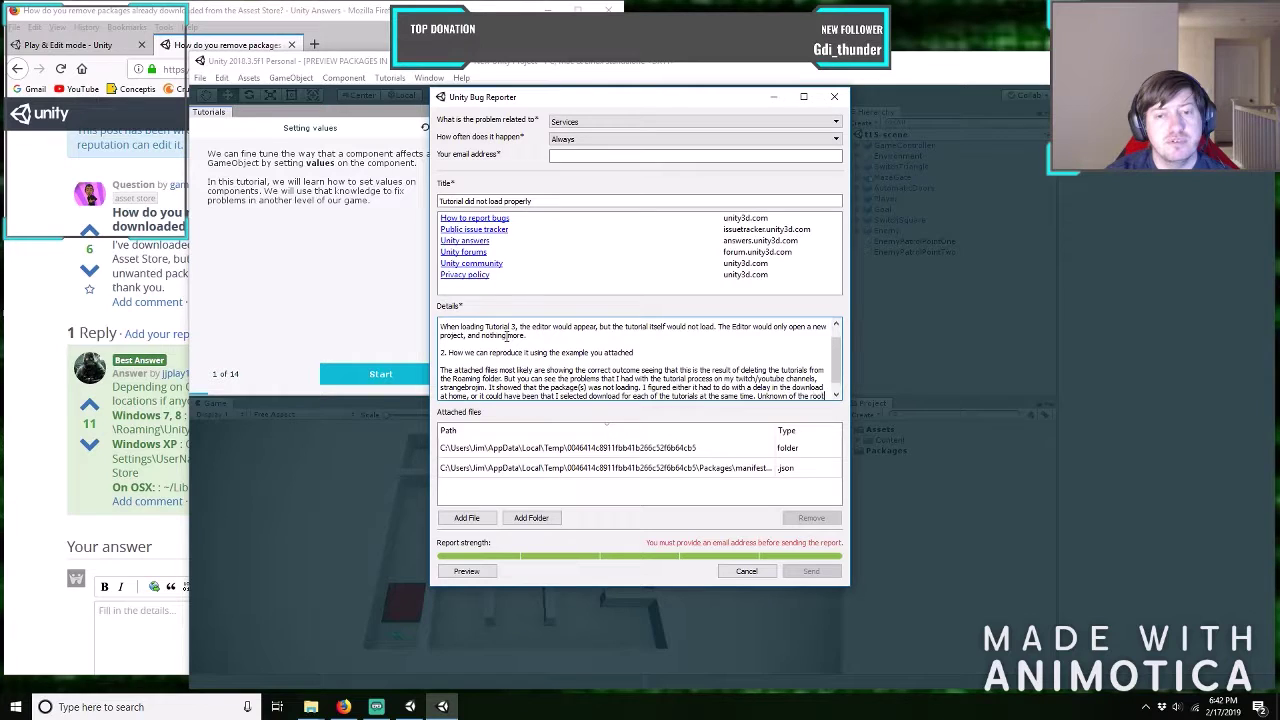
pyautogui.write(' cause. Hopefully, the vid')
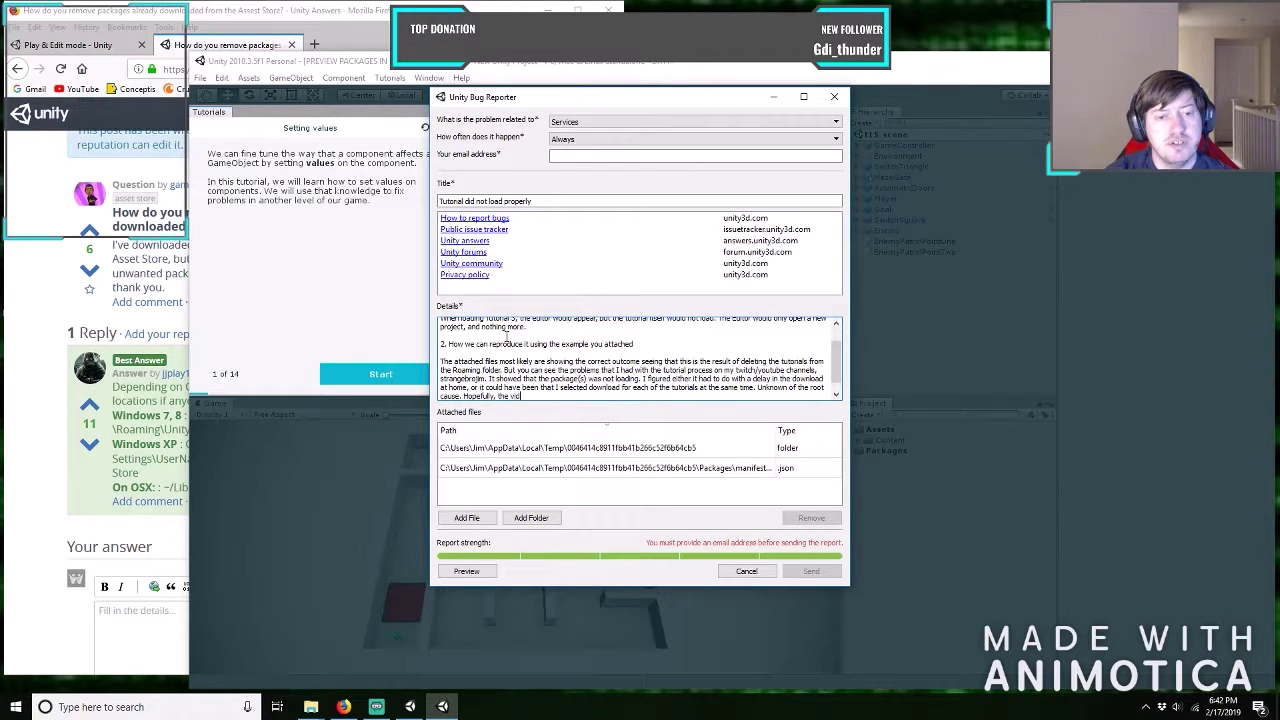
pyautogui.write('eo will give you')
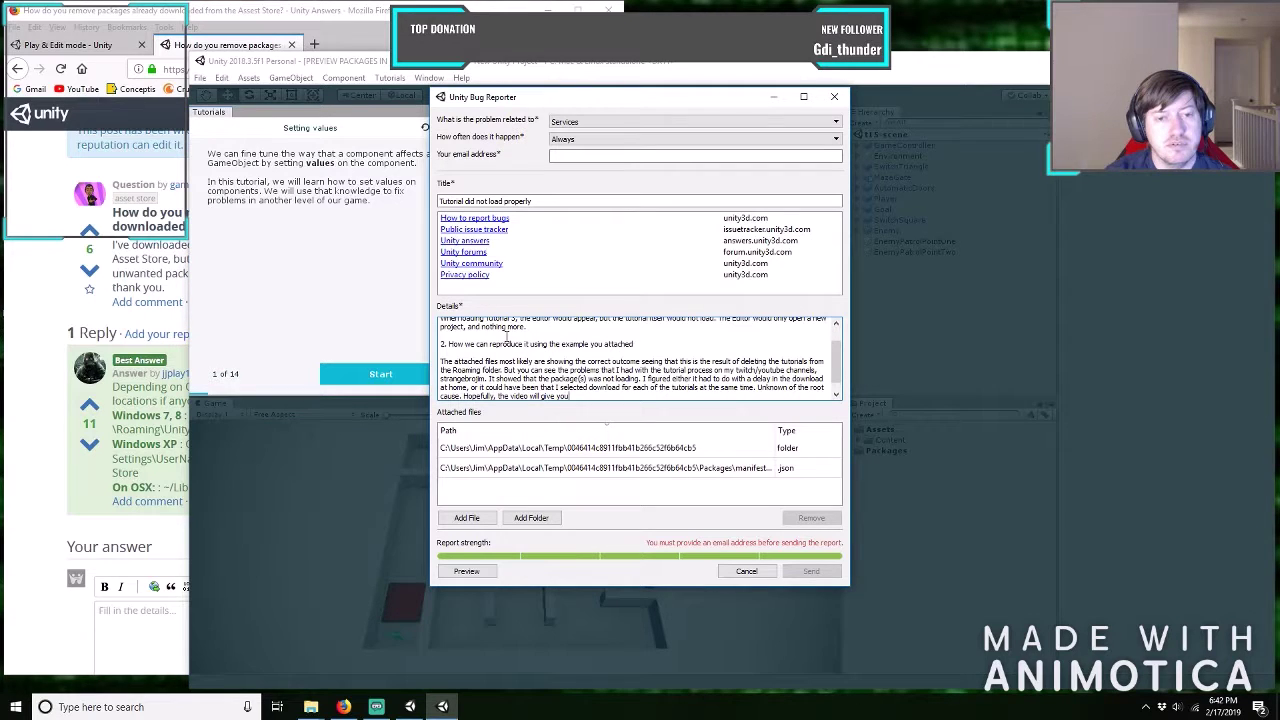
pyautogui.write(' the prop')
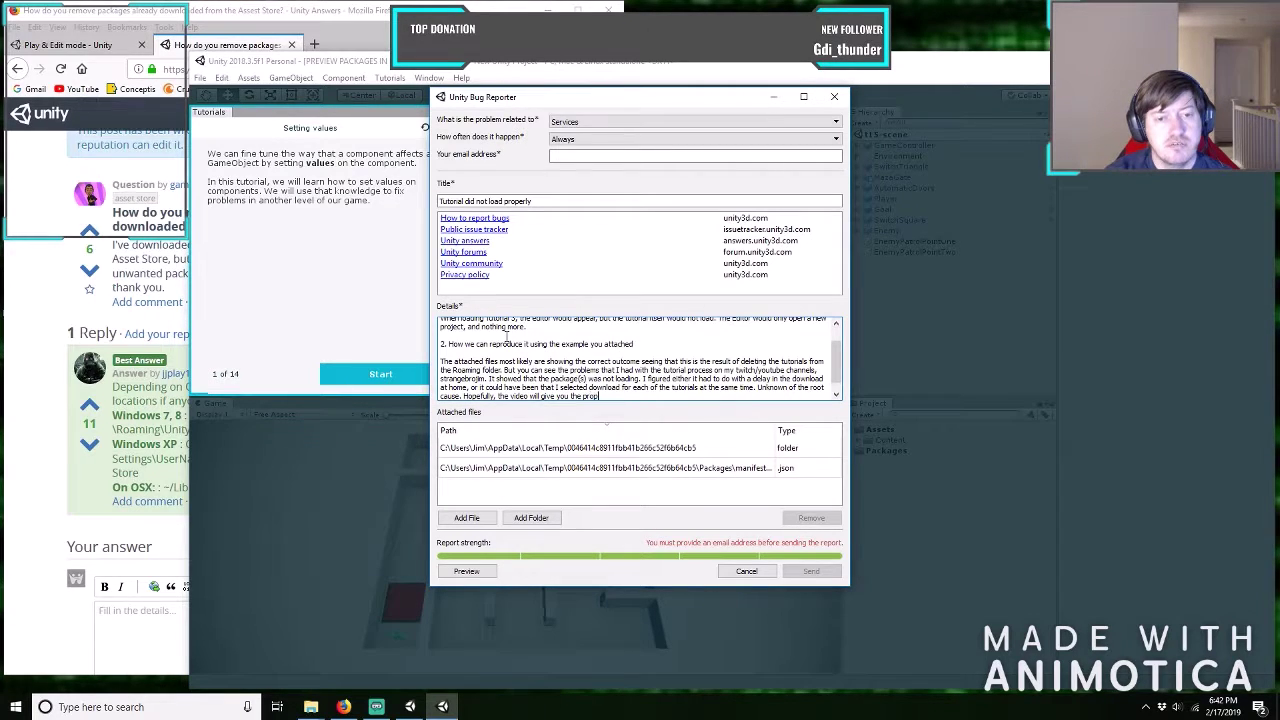
pyautogui.write('er step')
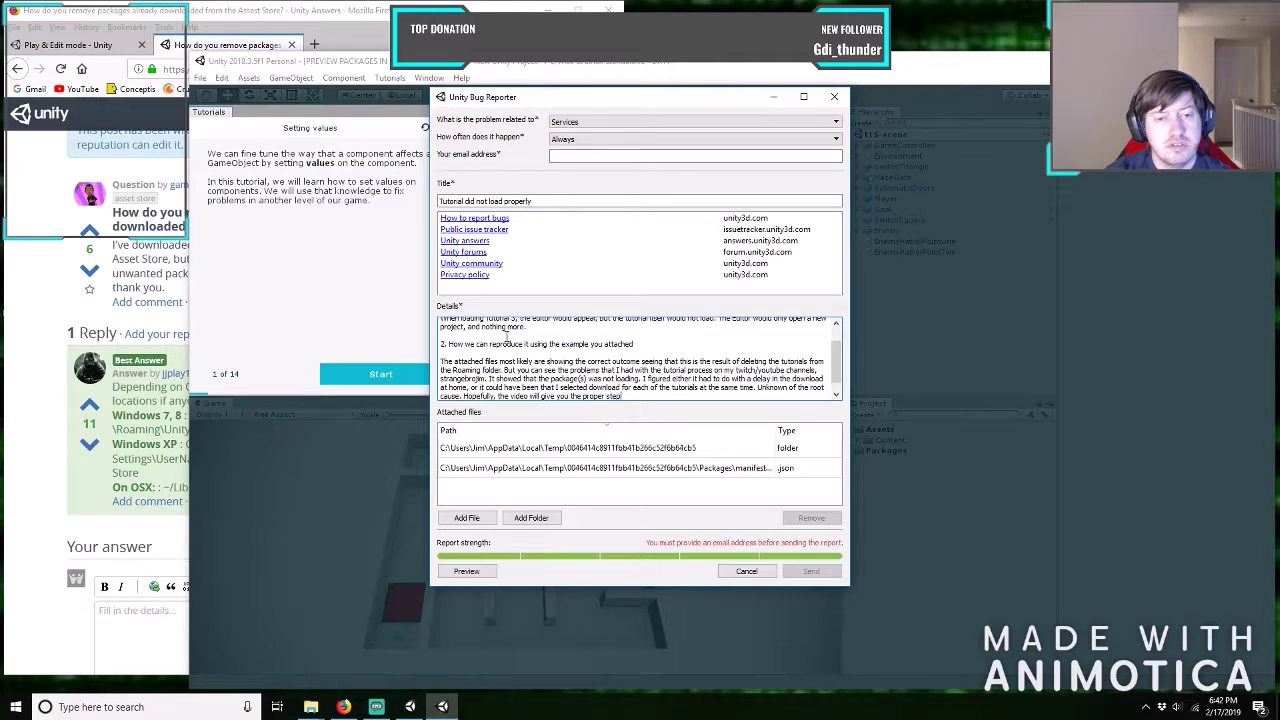
pyautogui.write('s to repe')
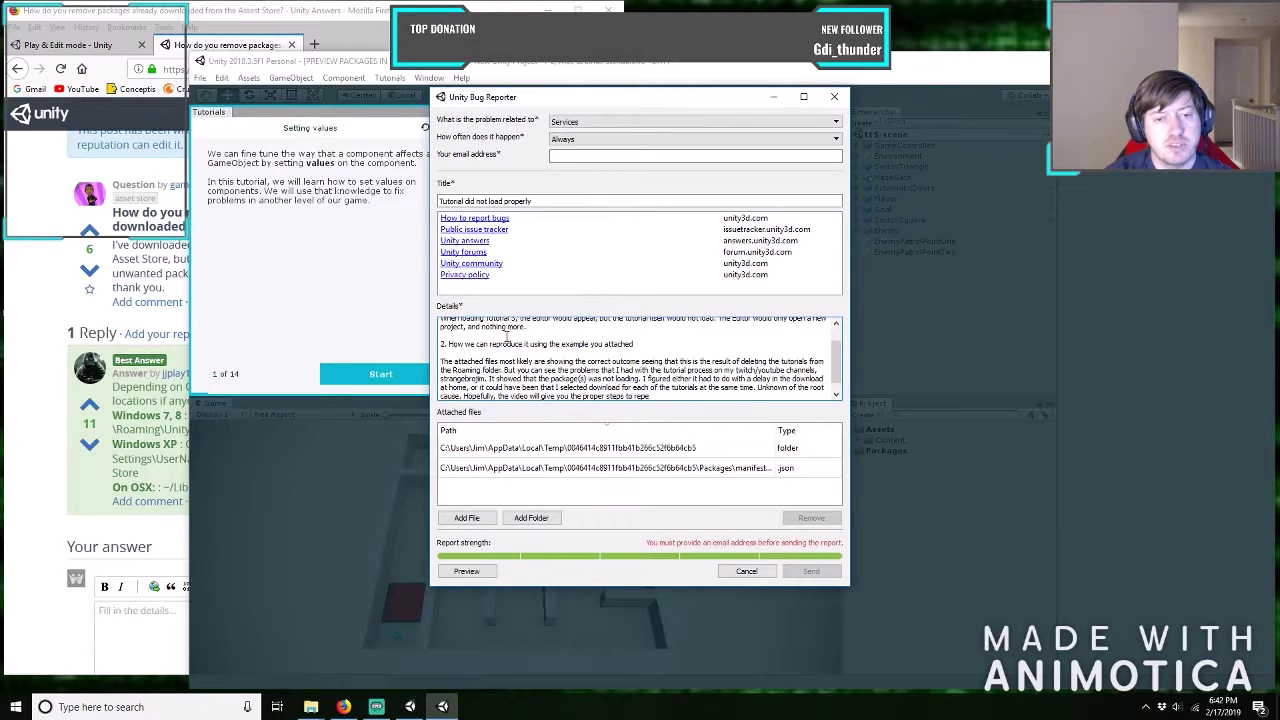
pyautogui.press('BackSpace')
pyautogui.write('licate.')
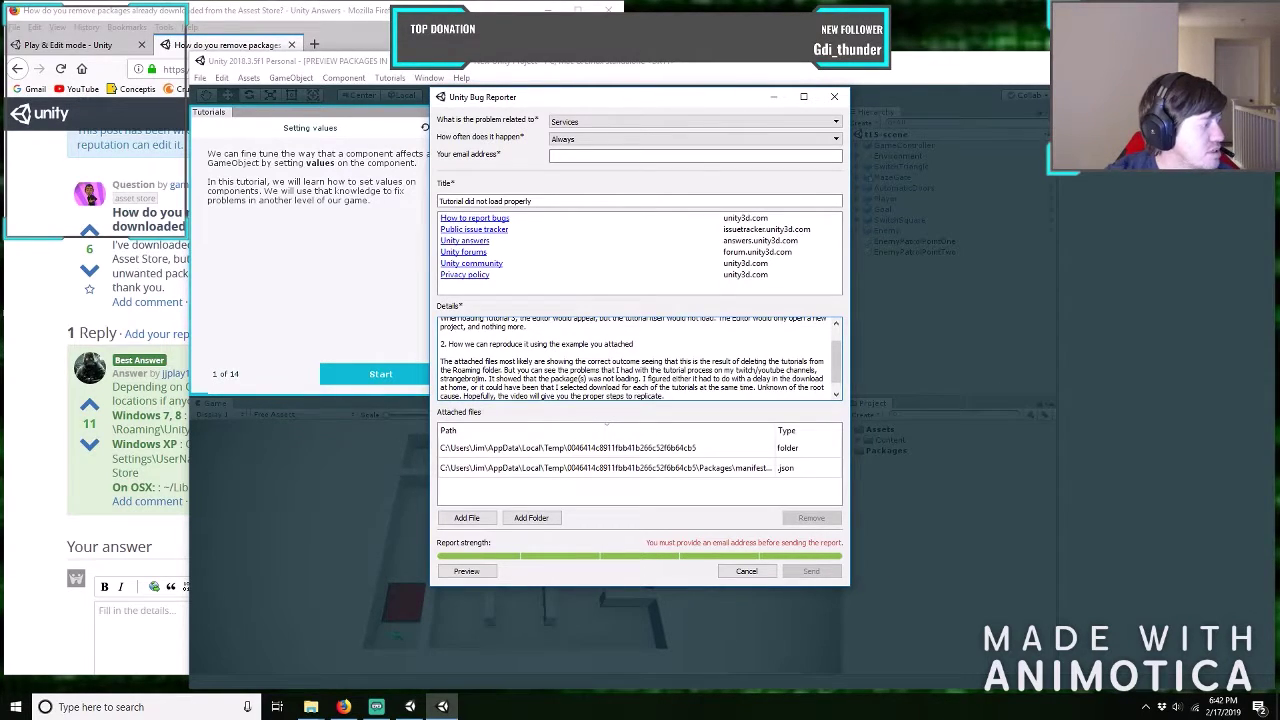
pyautogui.hotkey('alt', 'Tab')
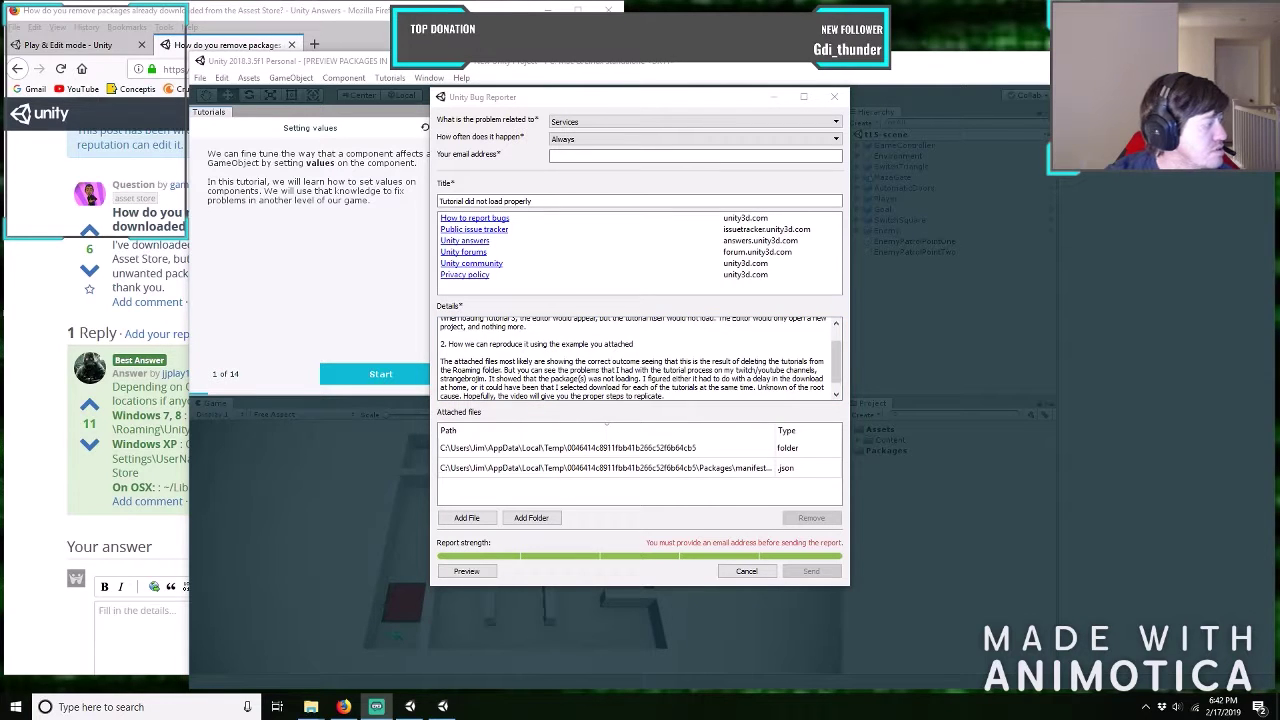
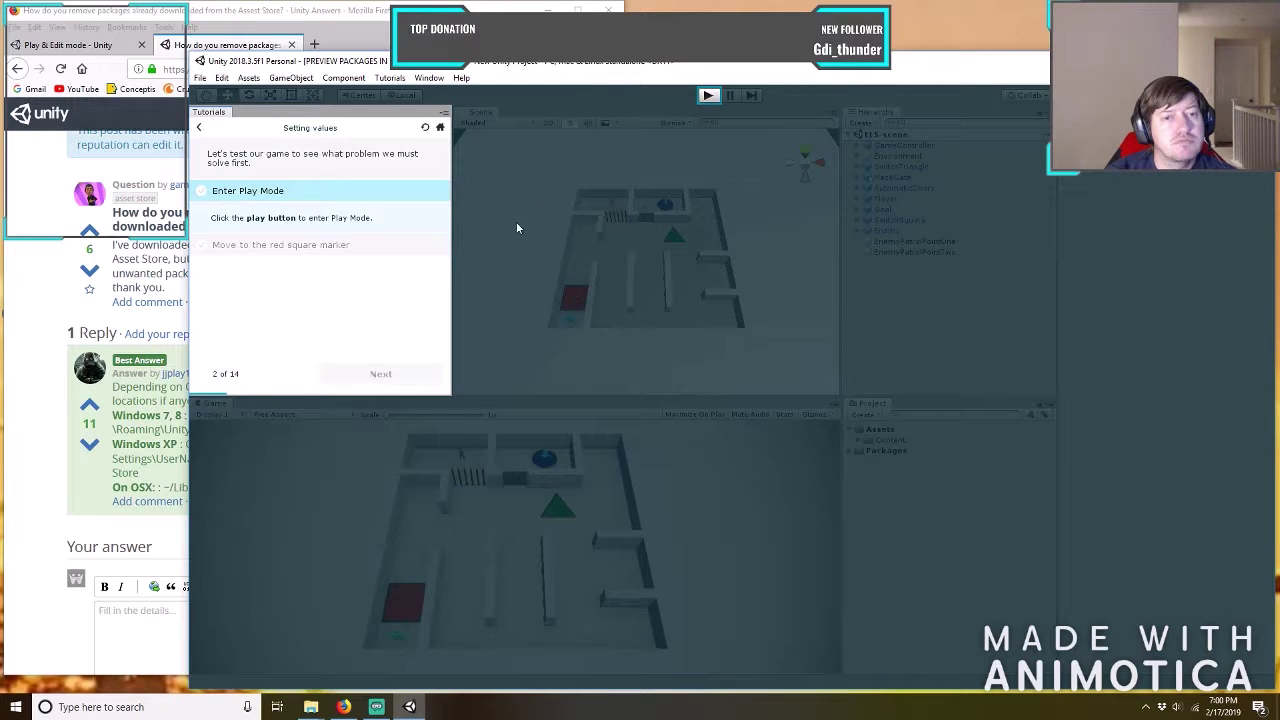
# Play-test the level by steering the character toward the red square marker, exit Play Mode and continue to the tutorial's next page.
pyautogui.click(709, 97)
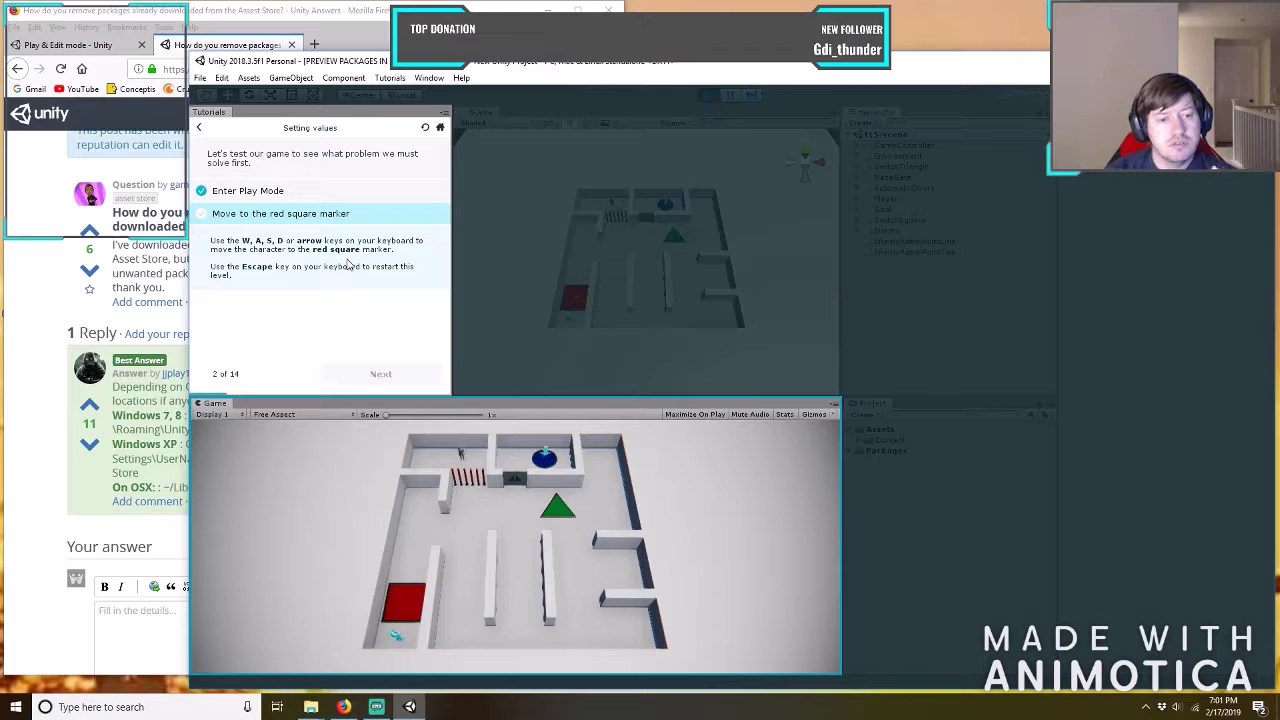
pyautogui.press('a')
pyautogui.press('d')
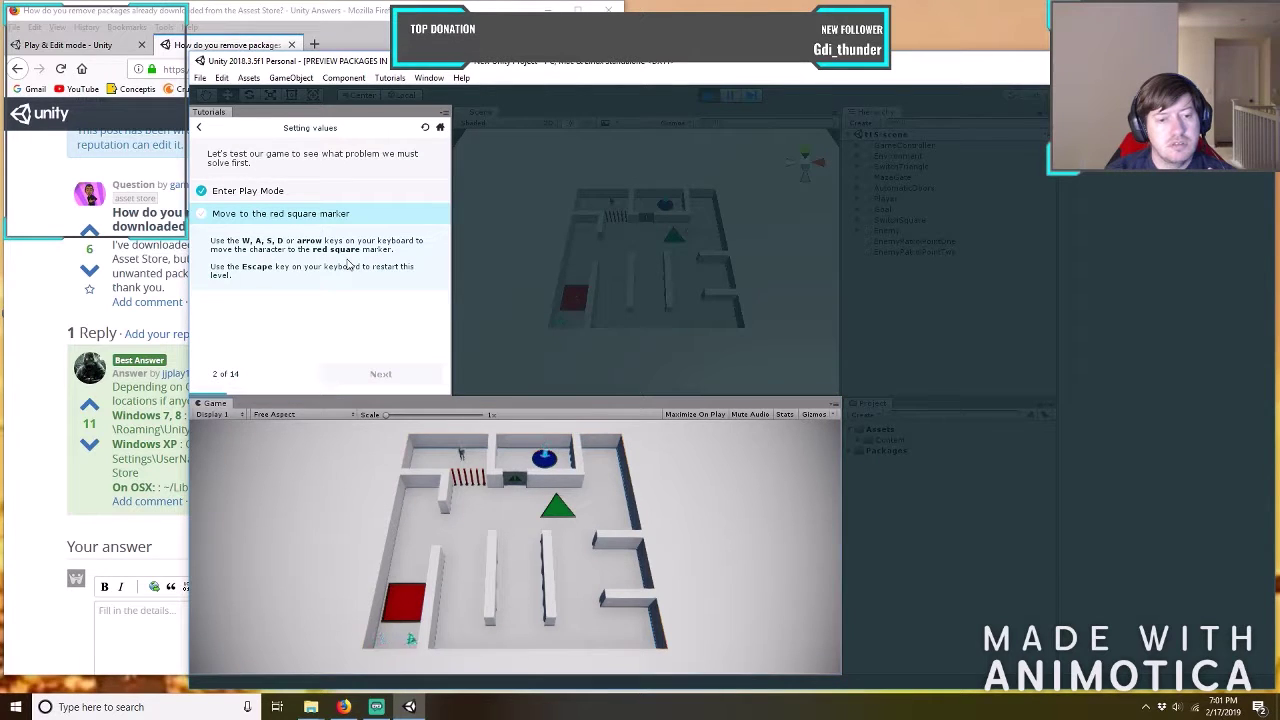
pyautogui.press('a')
pyautogui.press('w')
pyautogui.press('s')
pyautogui.press('d')
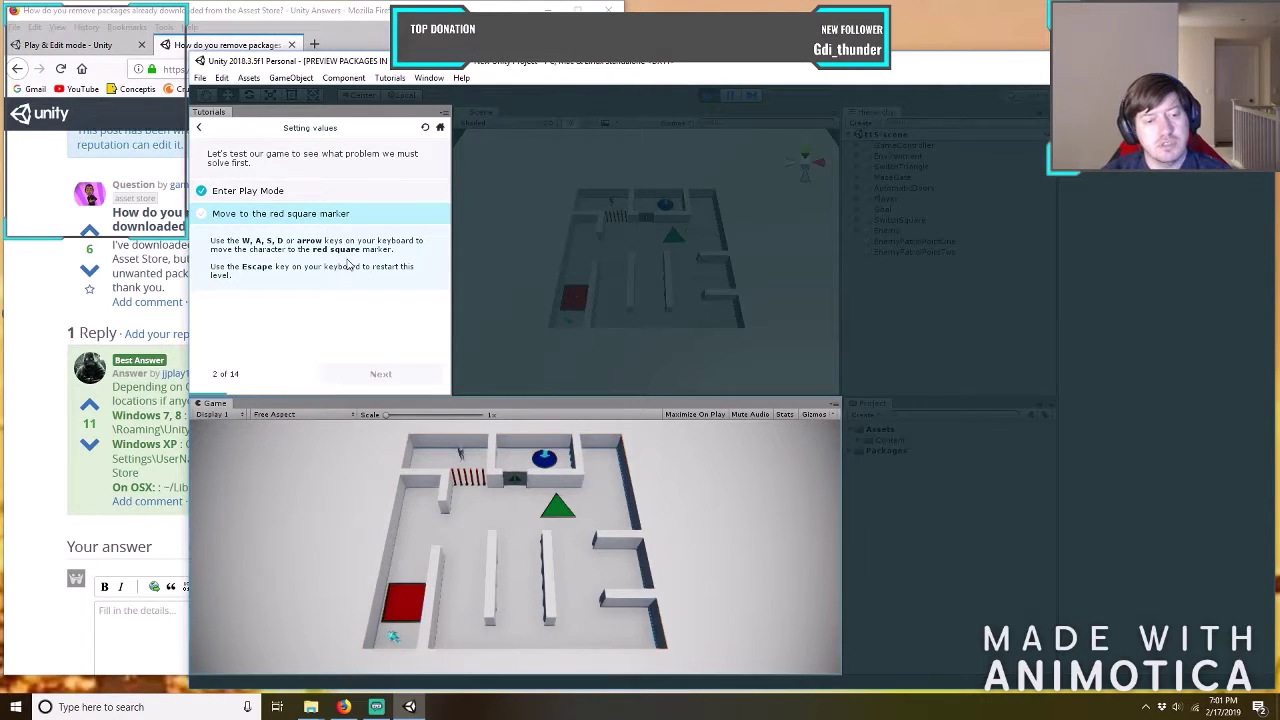
pyautogui.press('d')
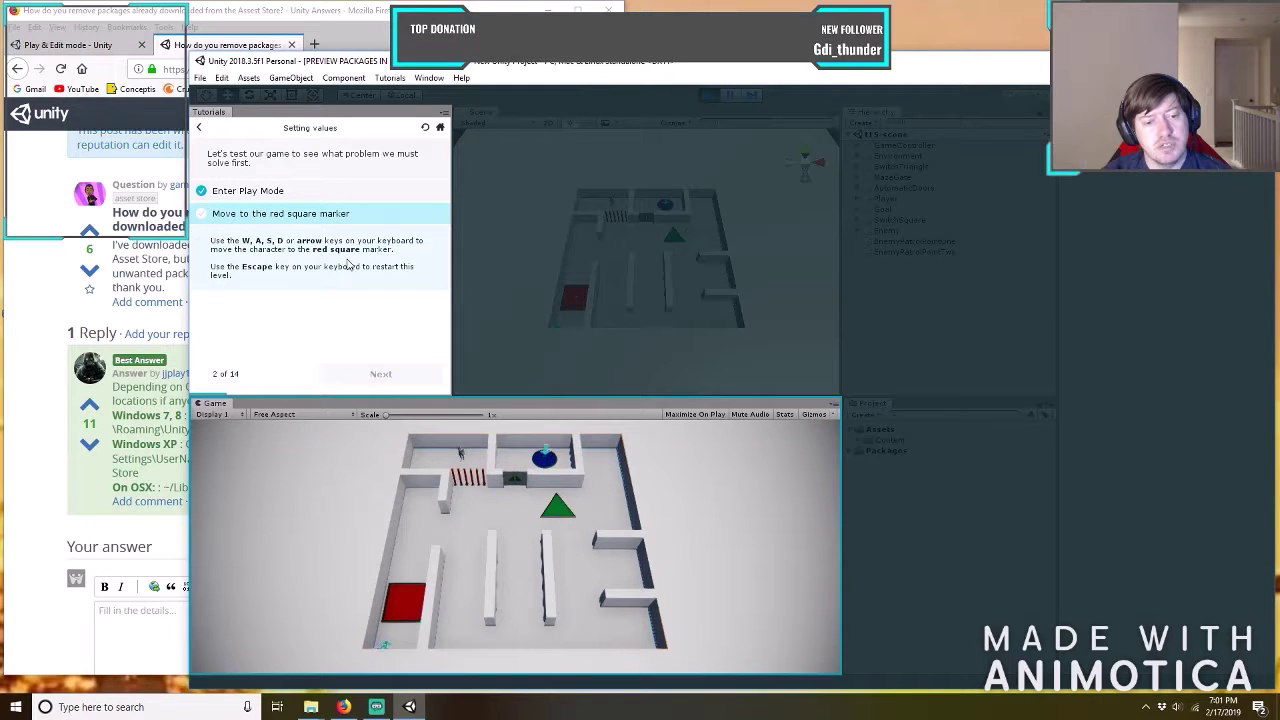
pyautogui.press('a')
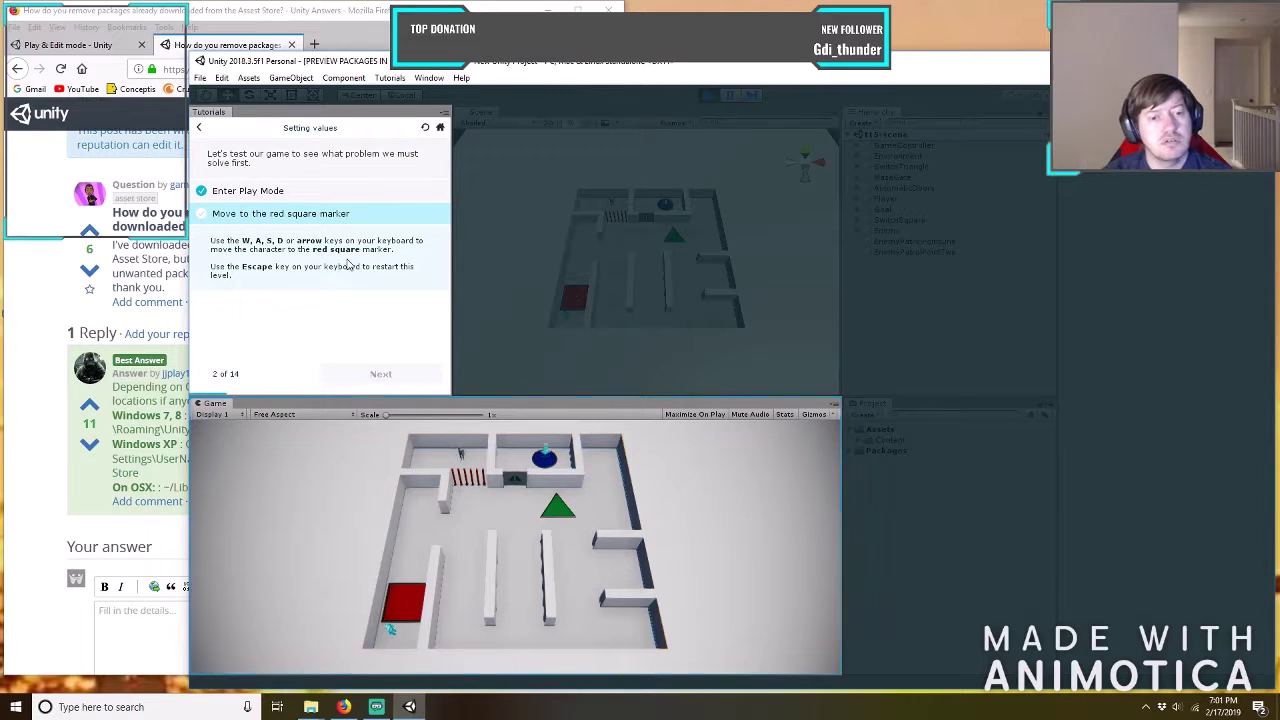
pyautogui.press('s')
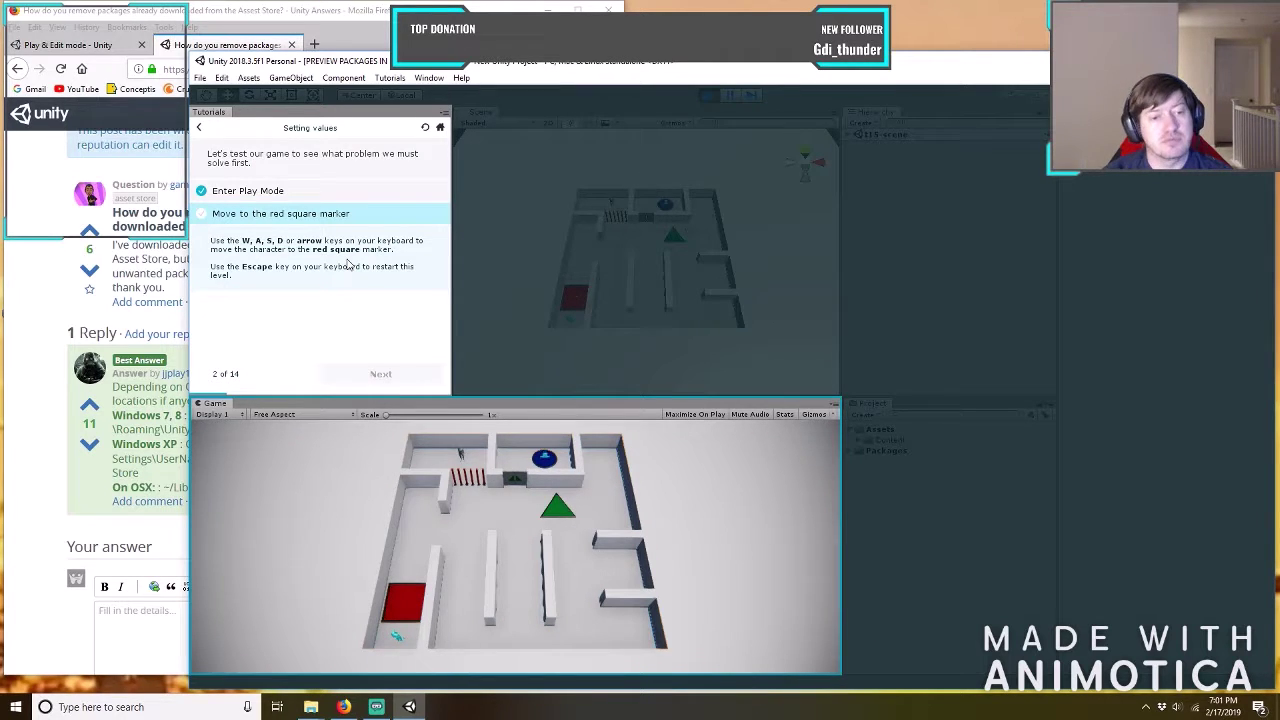
pyautogui.press('w')
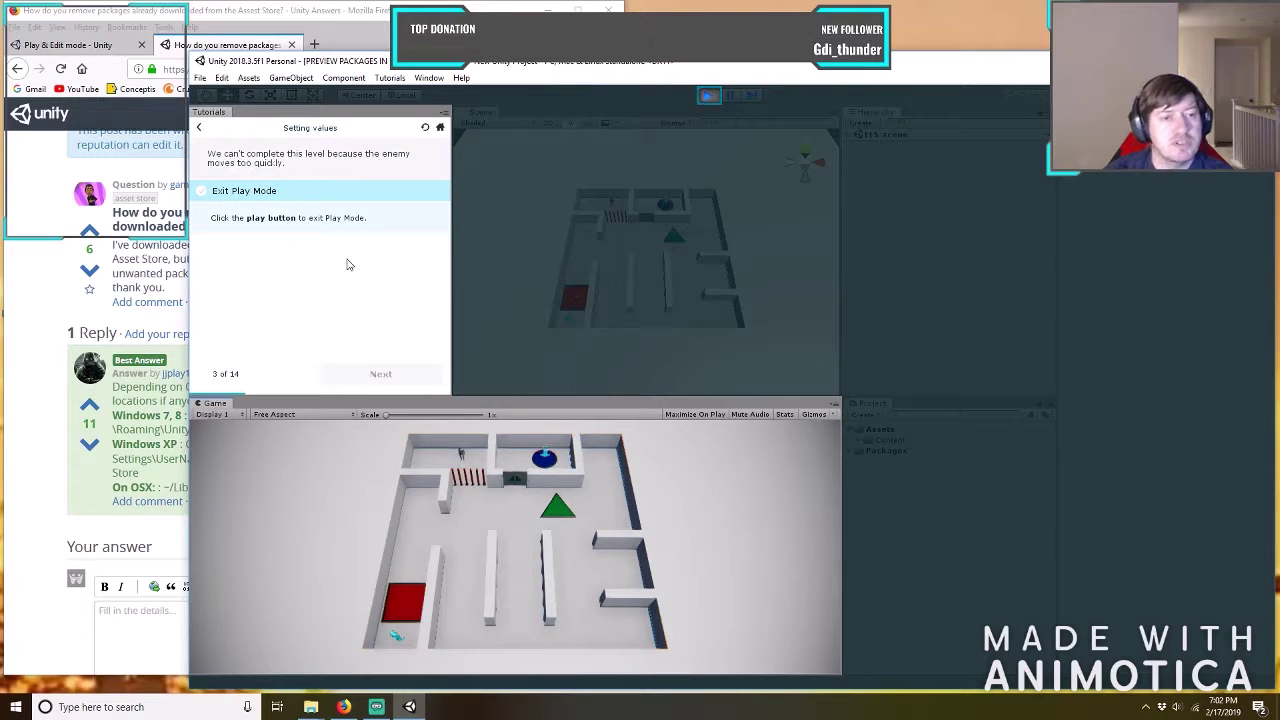
pyautogui.click(707, 96)
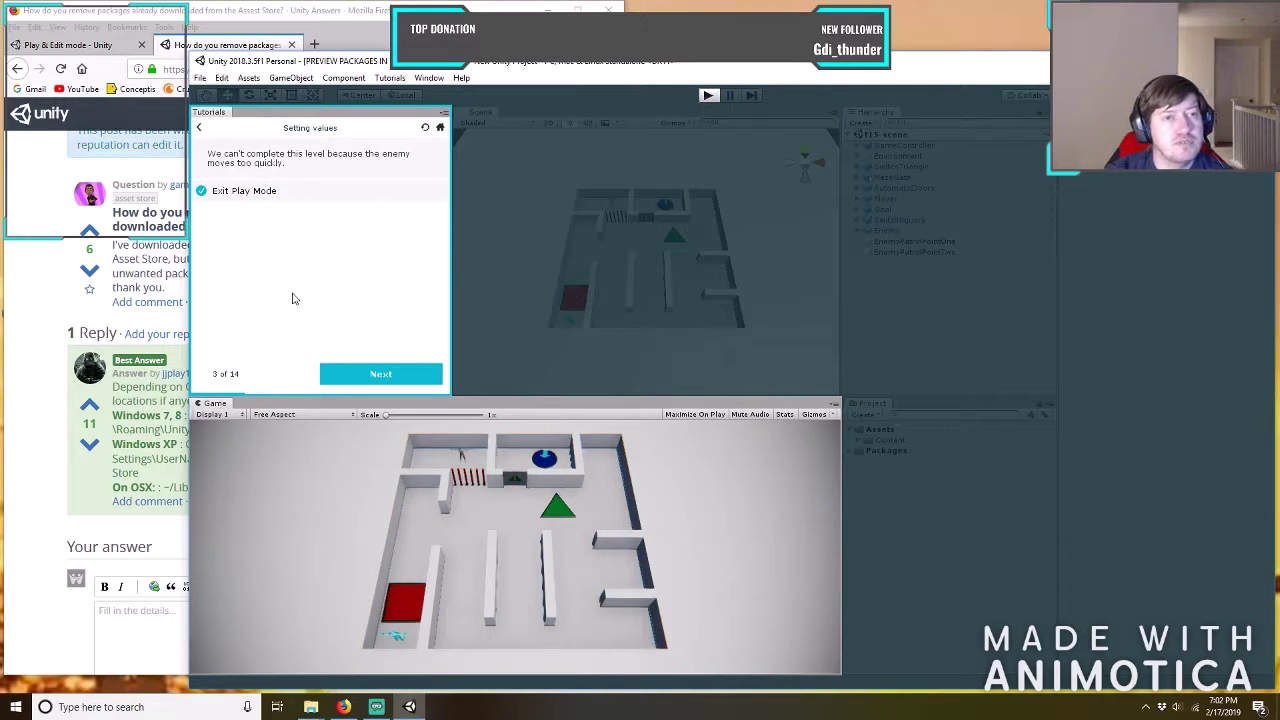
pyautogui.click(390, 374)
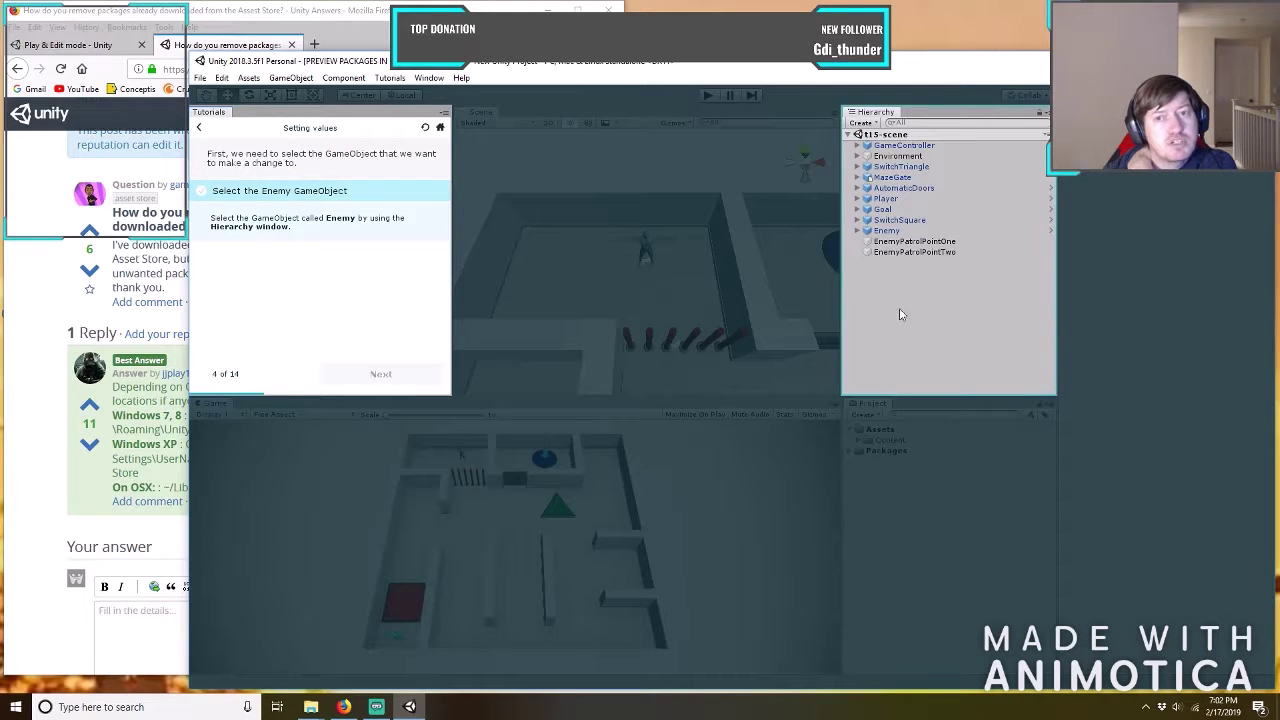
# Set the Enemy GameObject's NavMeshAgent Speed to 1 and advance the tutorial to the page for testing the change.
pyautogui.click(888, 232)
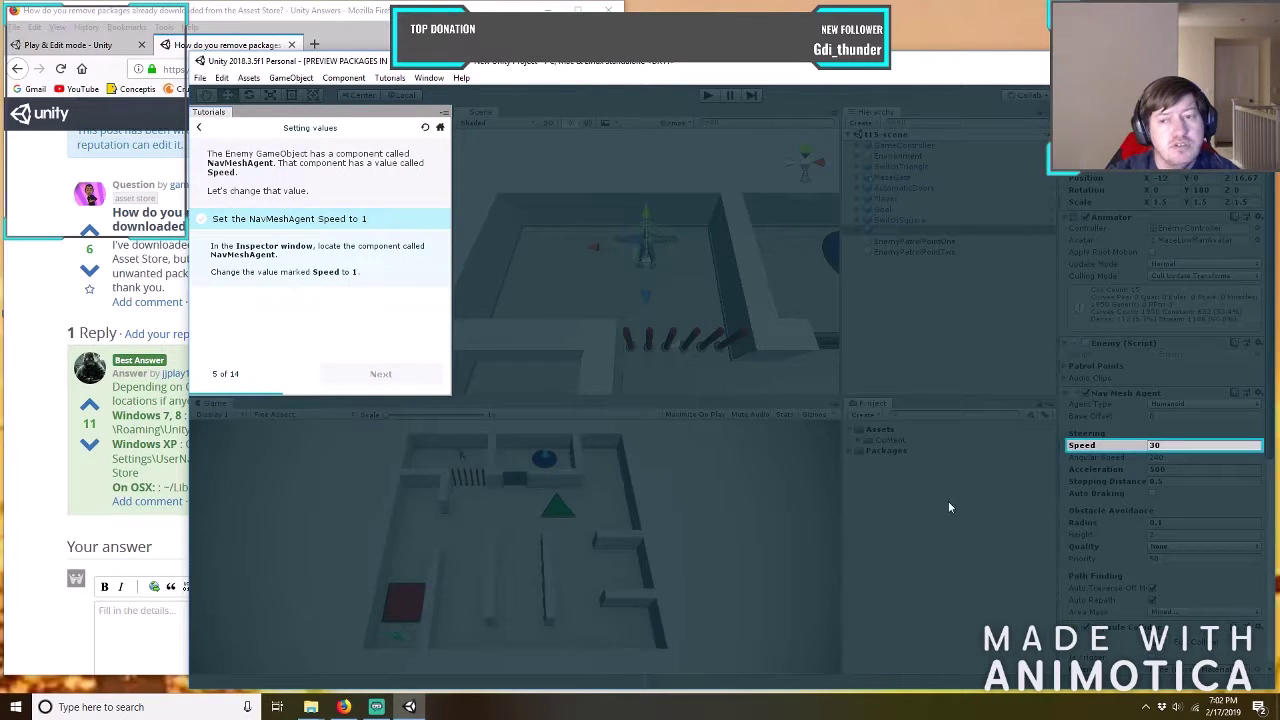
pyautogui.click(1170, 444)
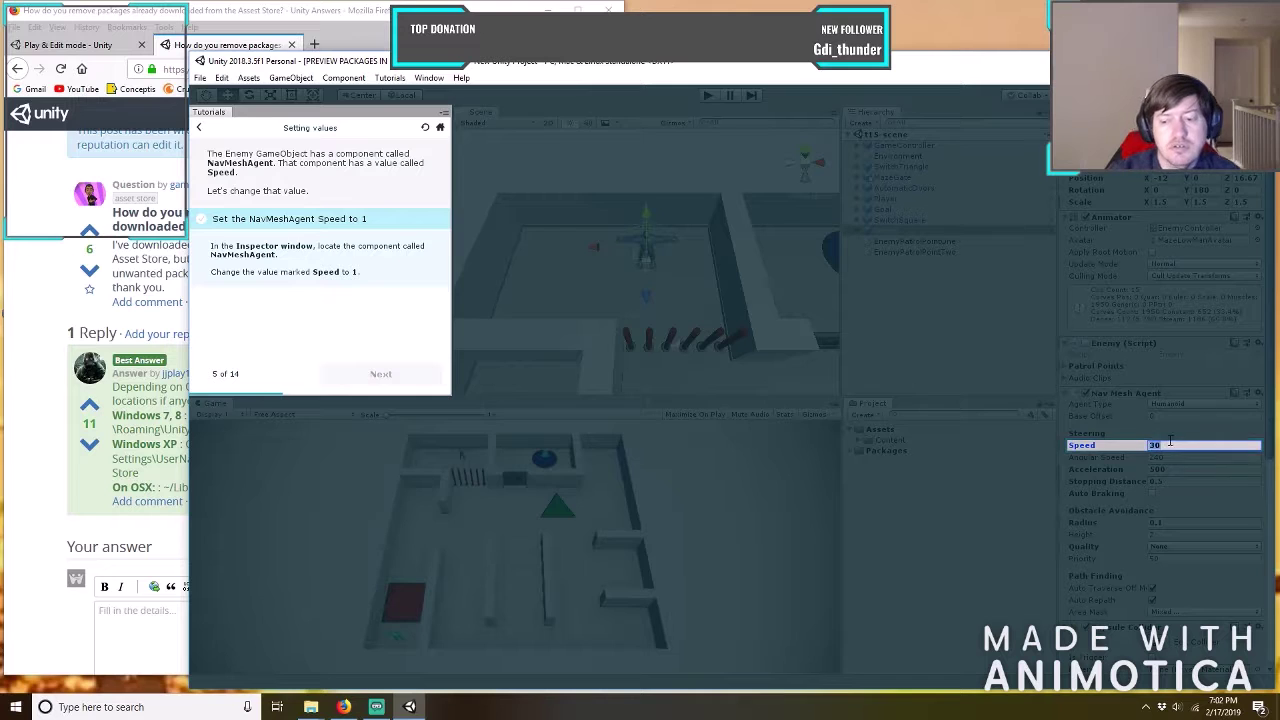
pyautogui.write('1')
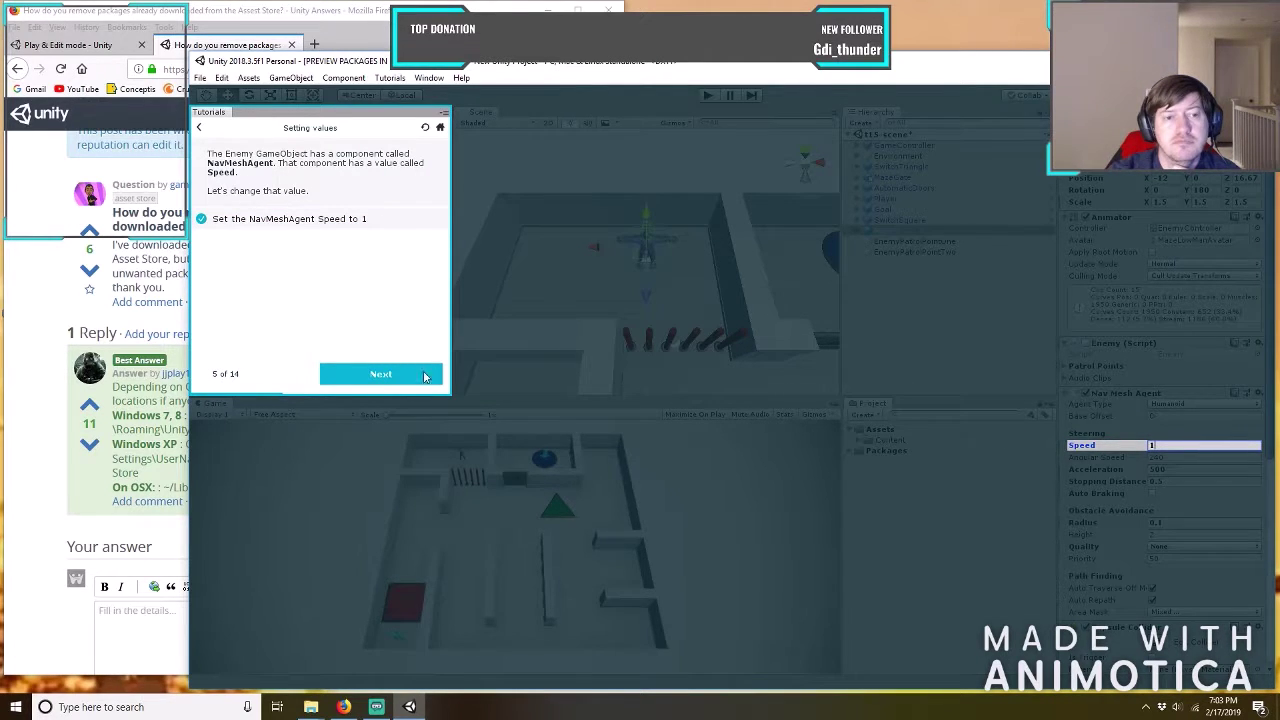
pyautogui.click(424, 376)
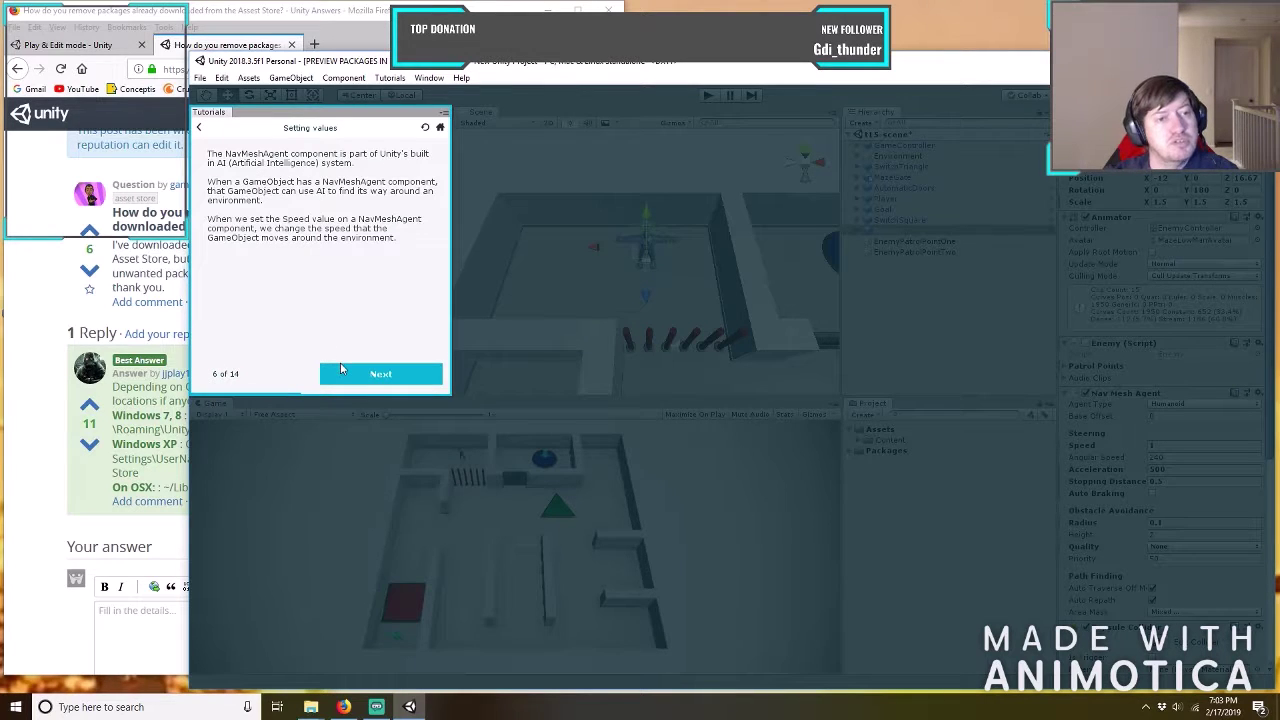
pyautogui.click(370, 375)
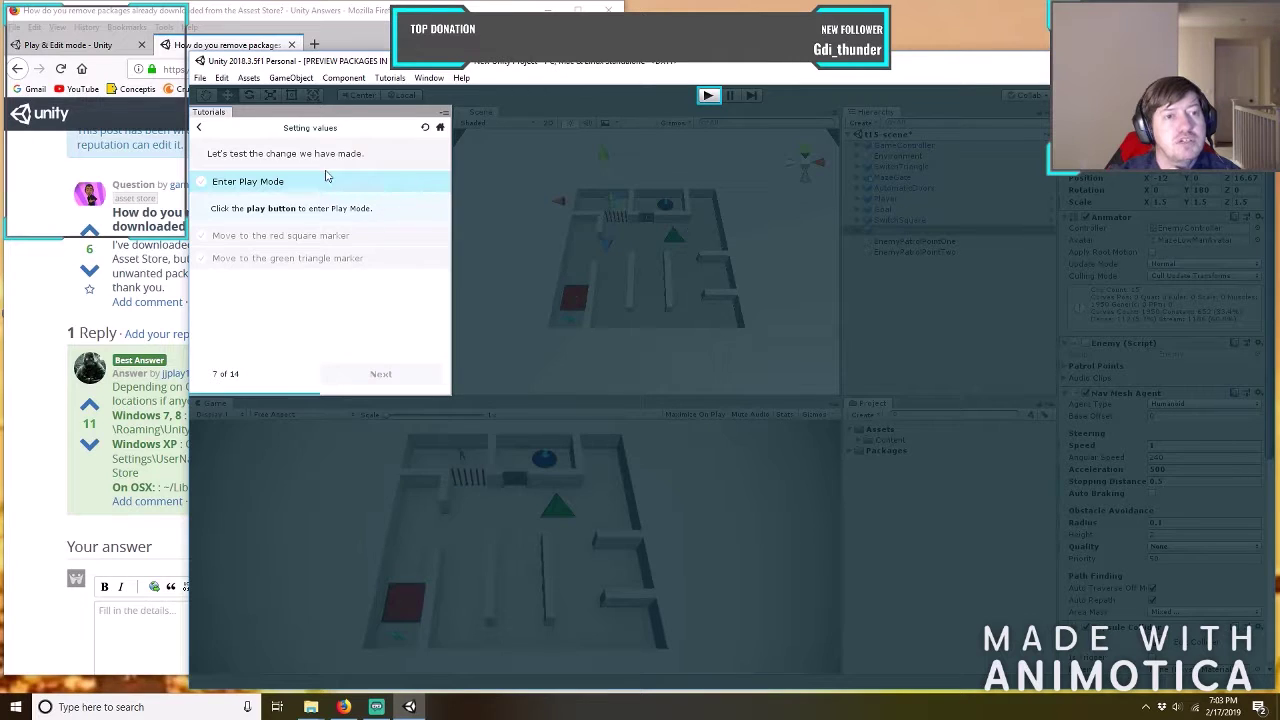
# Enter Play Mode and steer the character onto the red square marker, continuing into the neighbouring corridor.
pyautogui.click(706, 96)
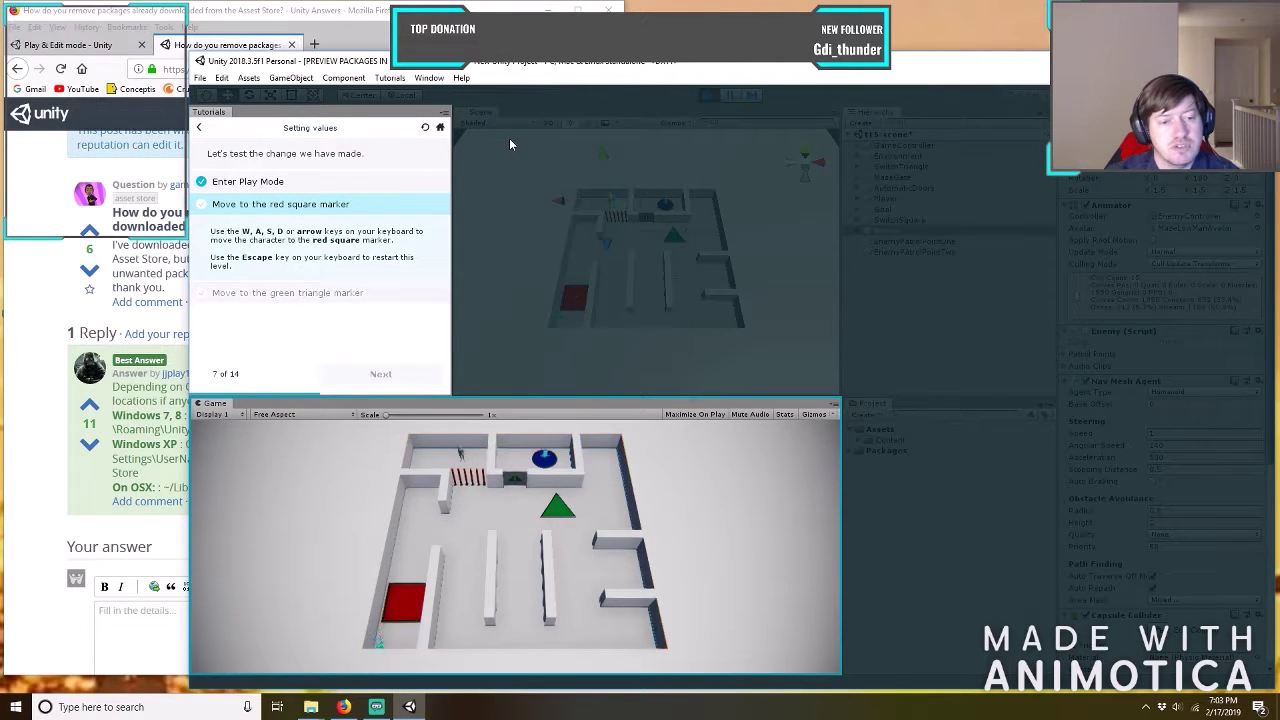
pyautogui.press('a')
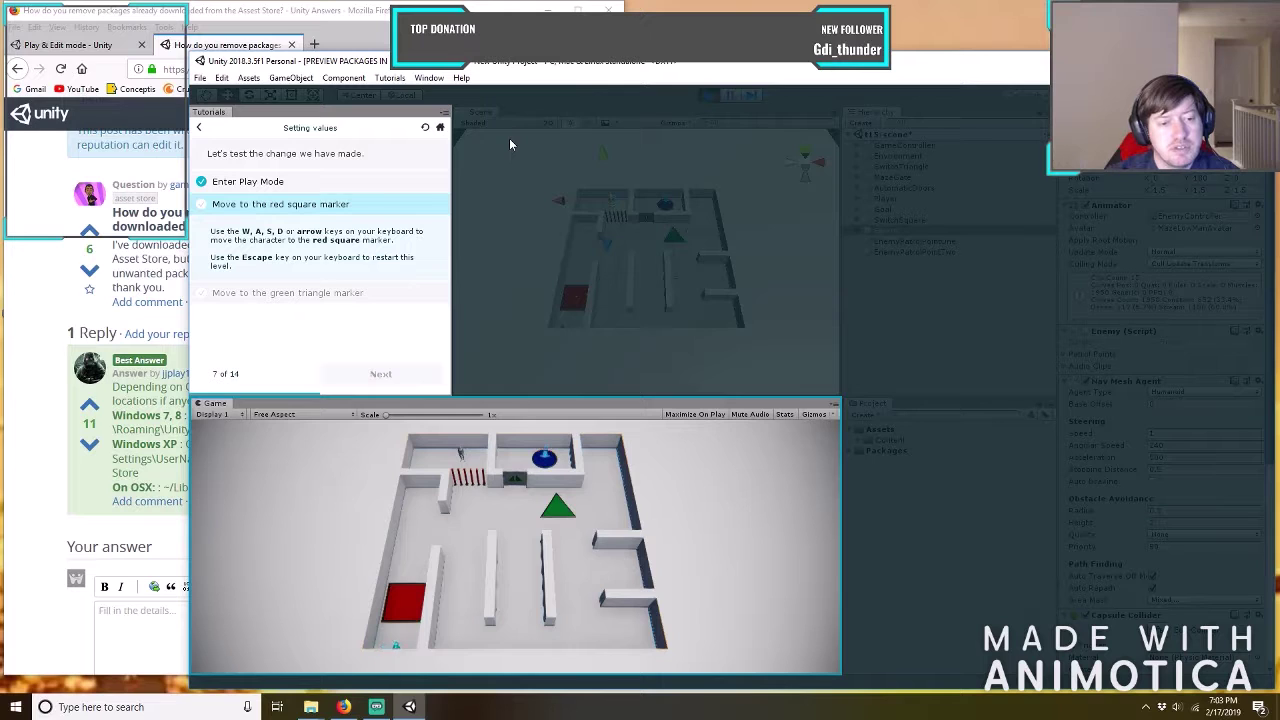
pyautogui.press('d')
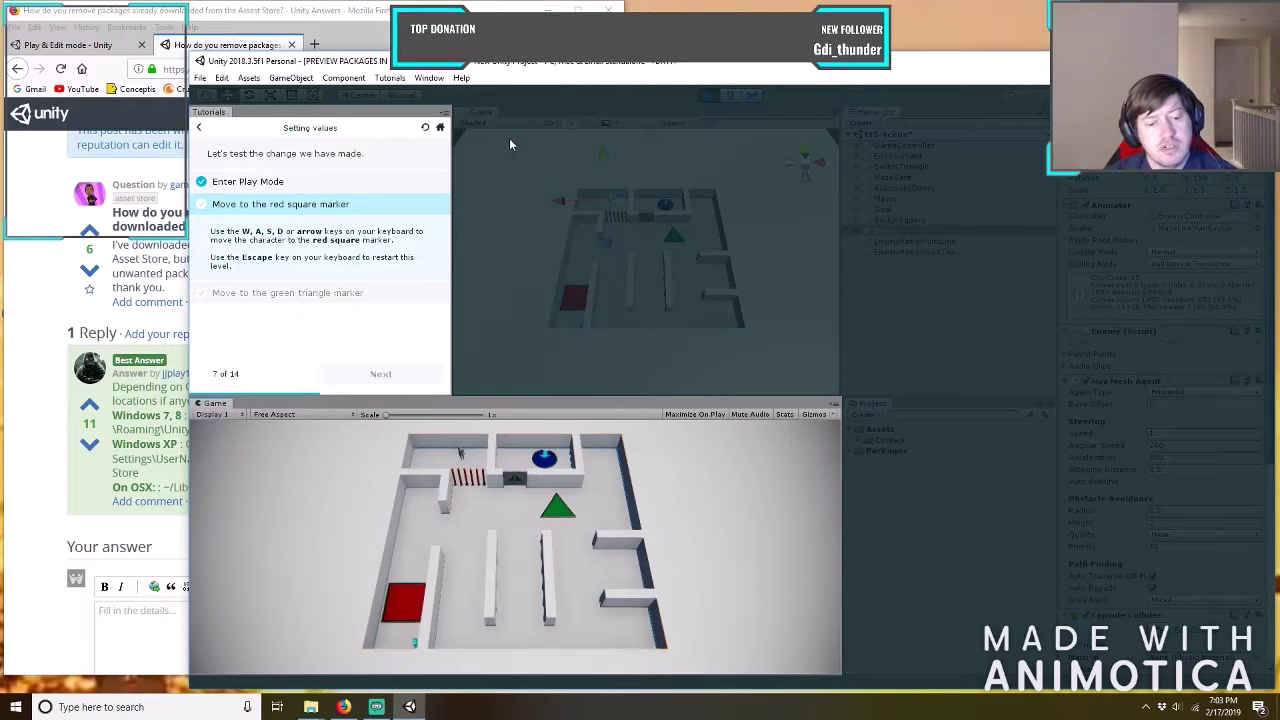
pyautogui.press('a')
pyautogui.press('a')
pyautogui.press('d')
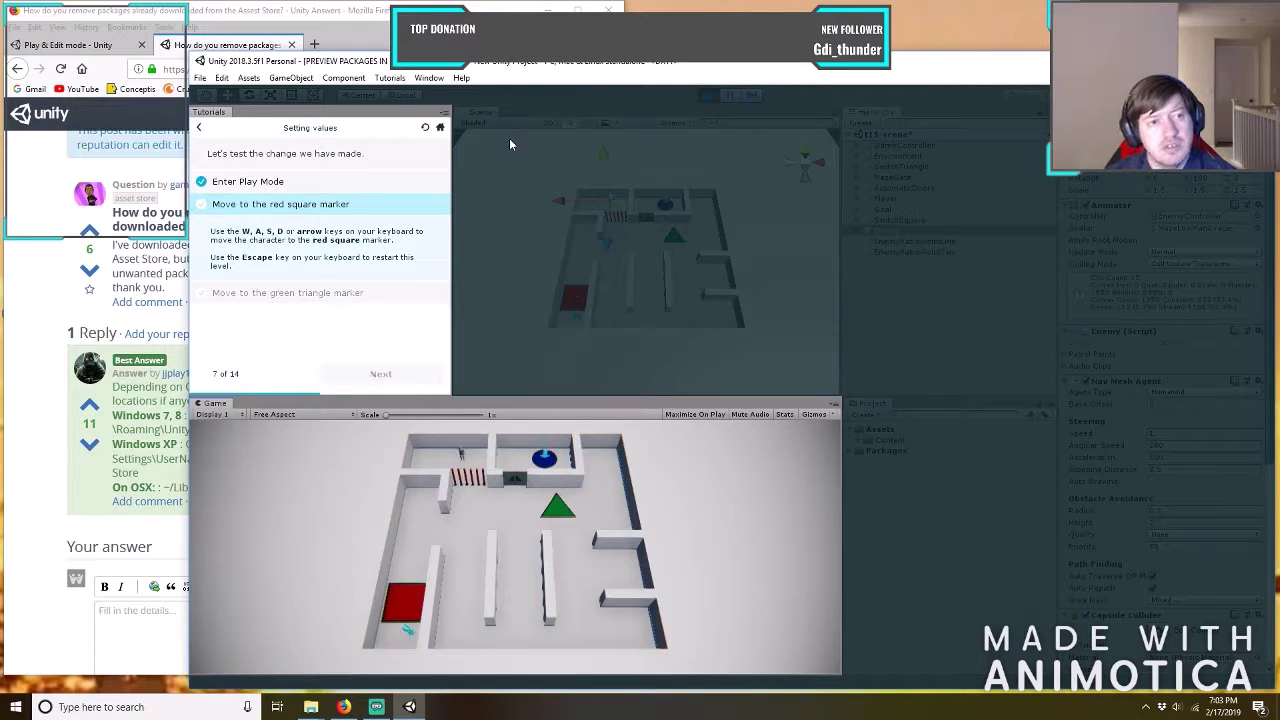
pyautogui.press('a')
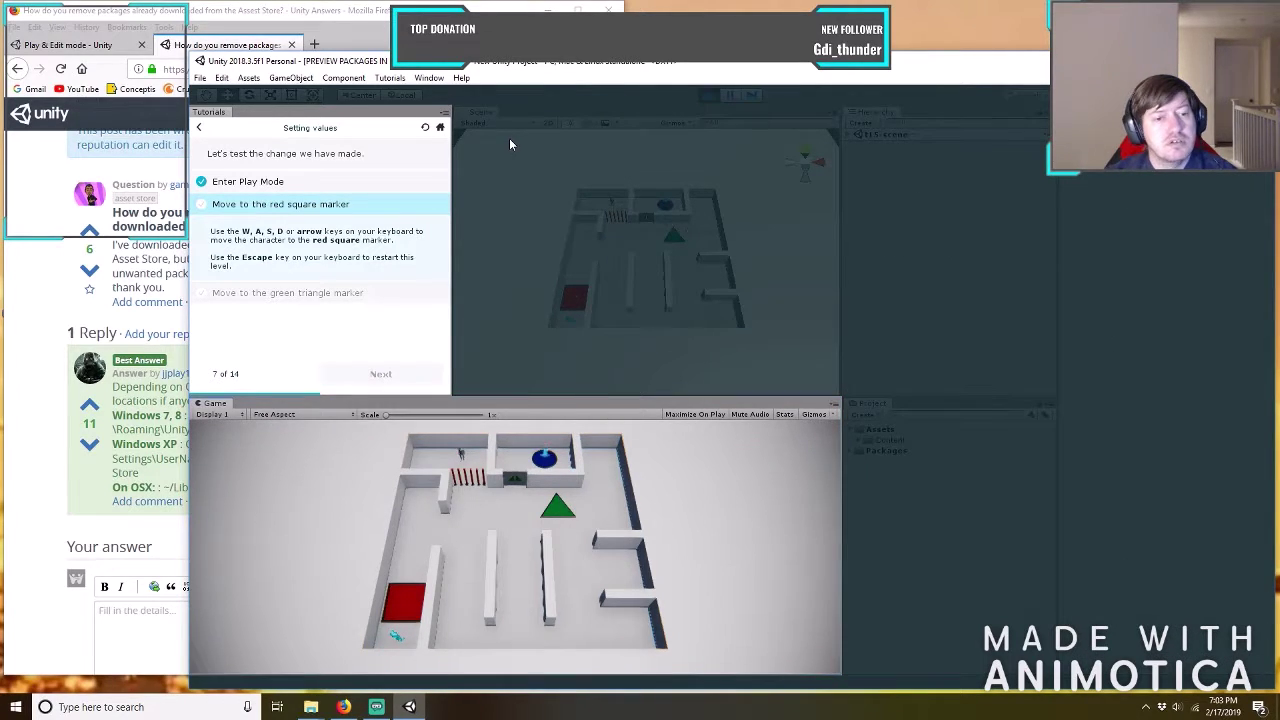
pyautogui.press('w')
pyautogui.press('w')
pyautogui.press('d')
pyautogui.press('s')
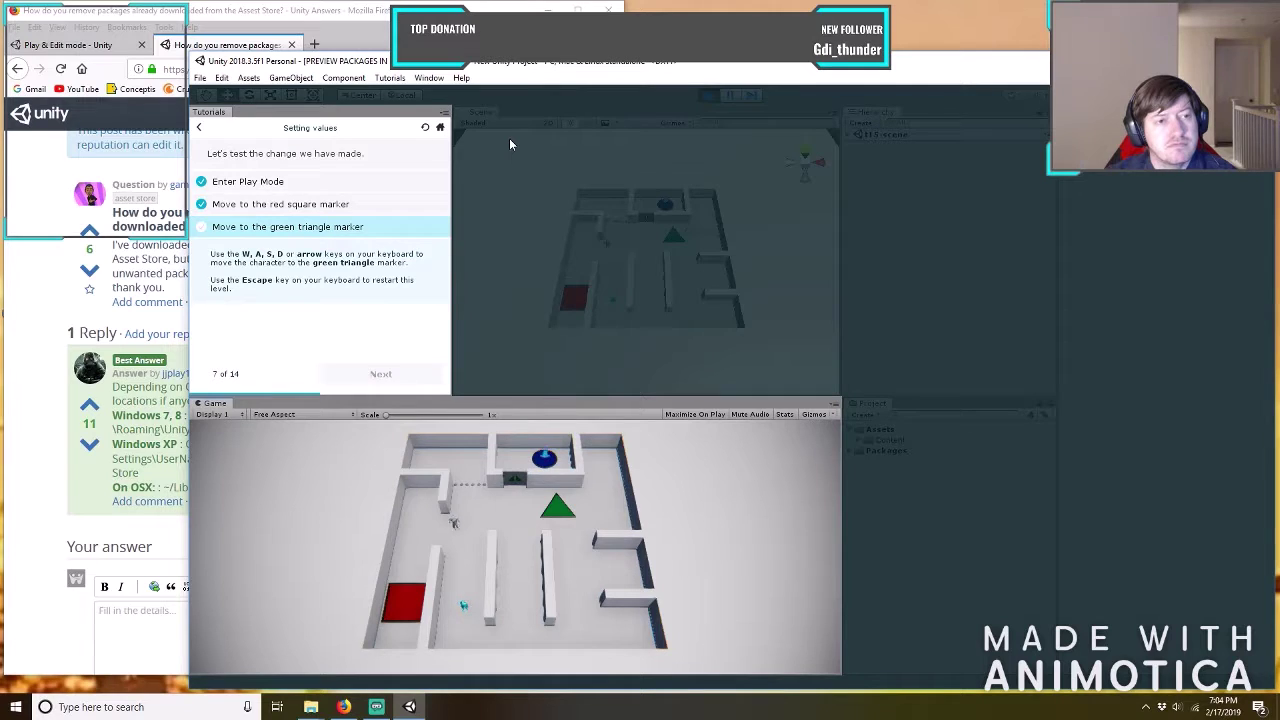
# Move the character back and forth along the corridor beside the red square marker to try out the slowed enemy.
pyautogui.press('s')
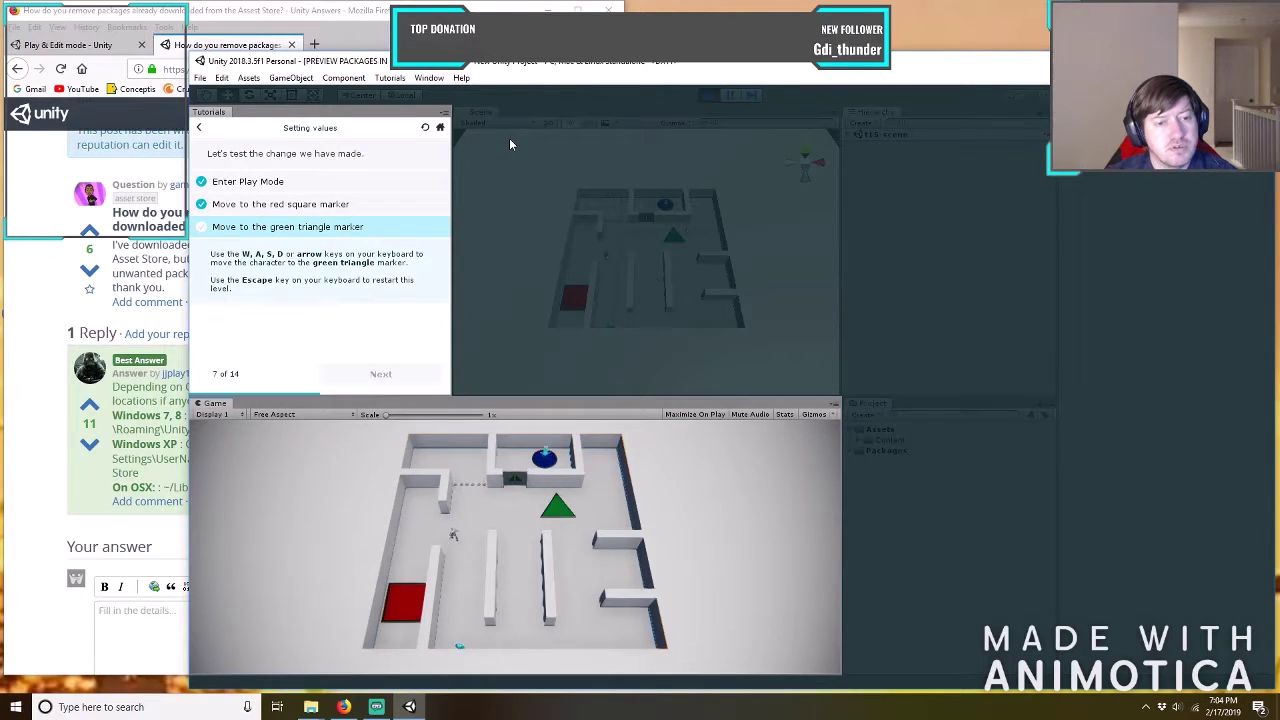
pyautogui.press('w')
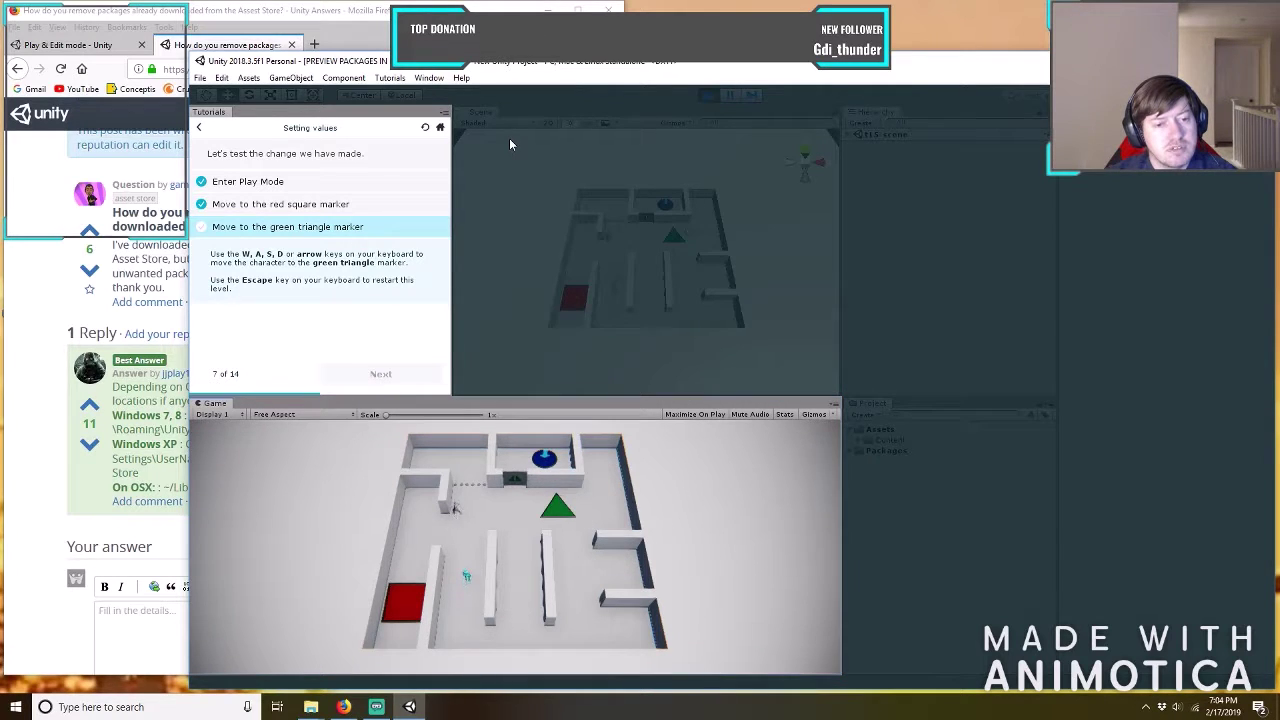
pyautogui.press('s')
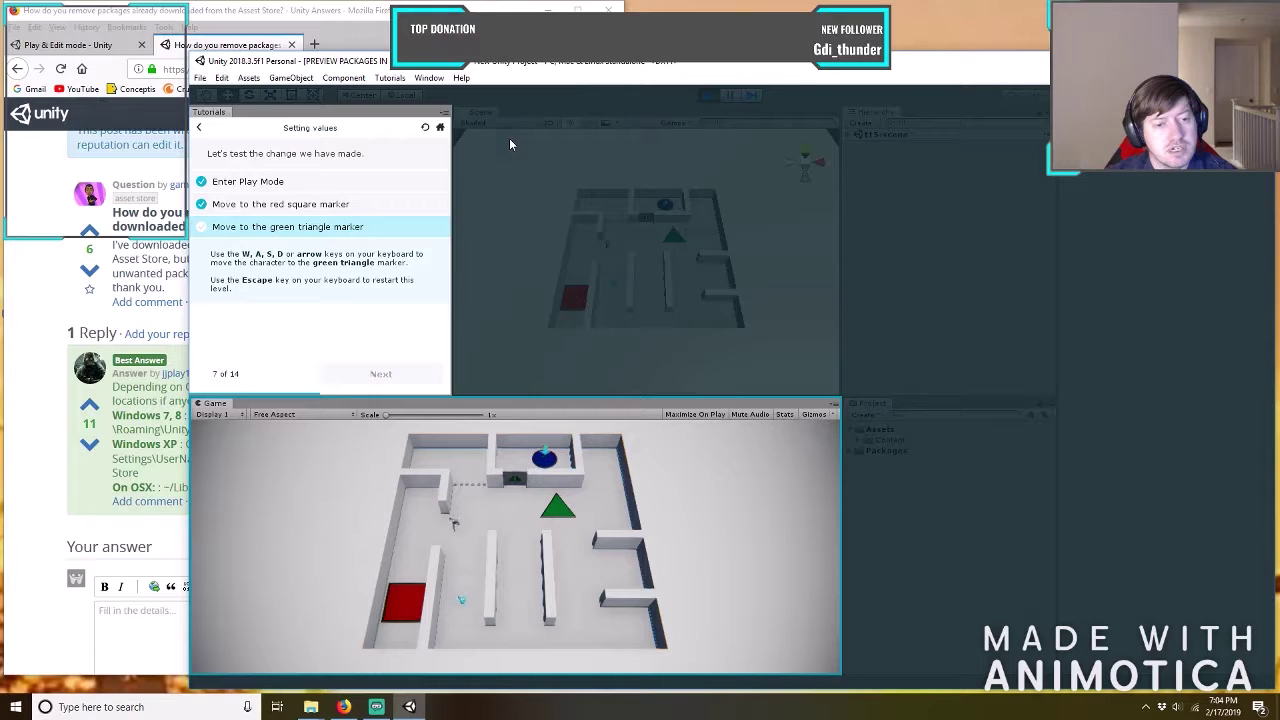
pyautogui.press('w')
pyautogui.press('s')
pyautogui.press('w')
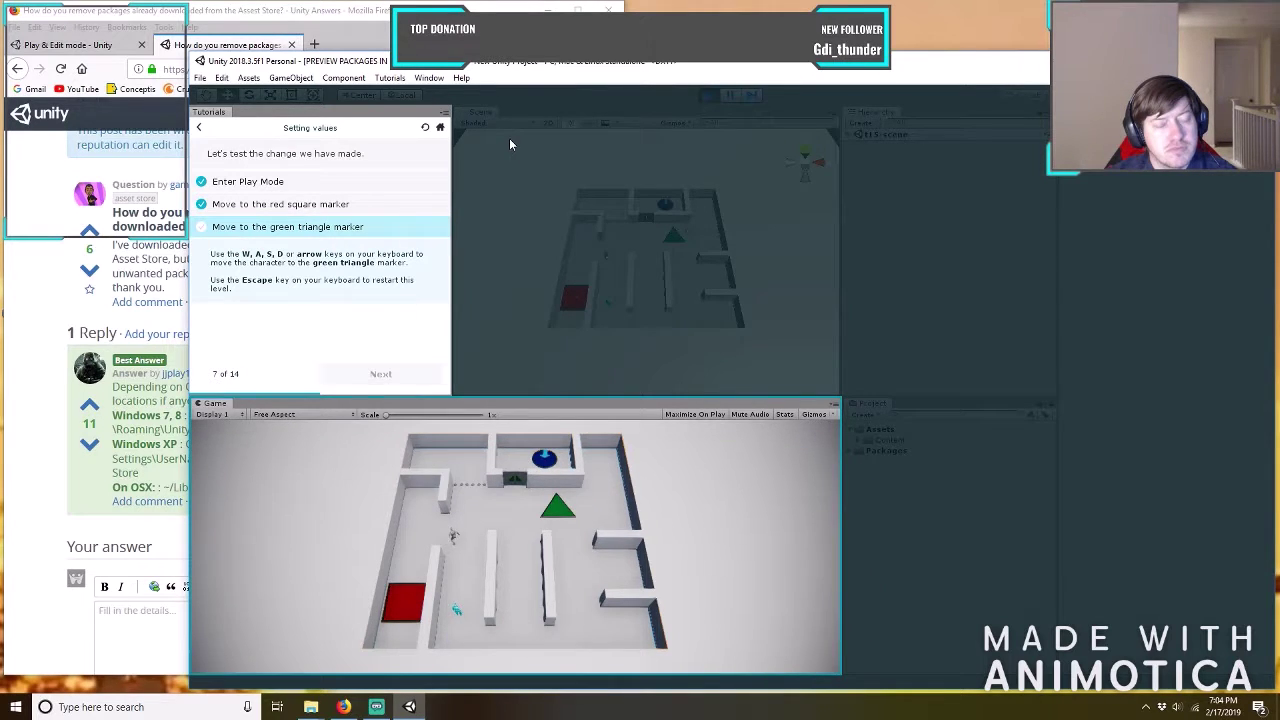
pyautogui.press('w')
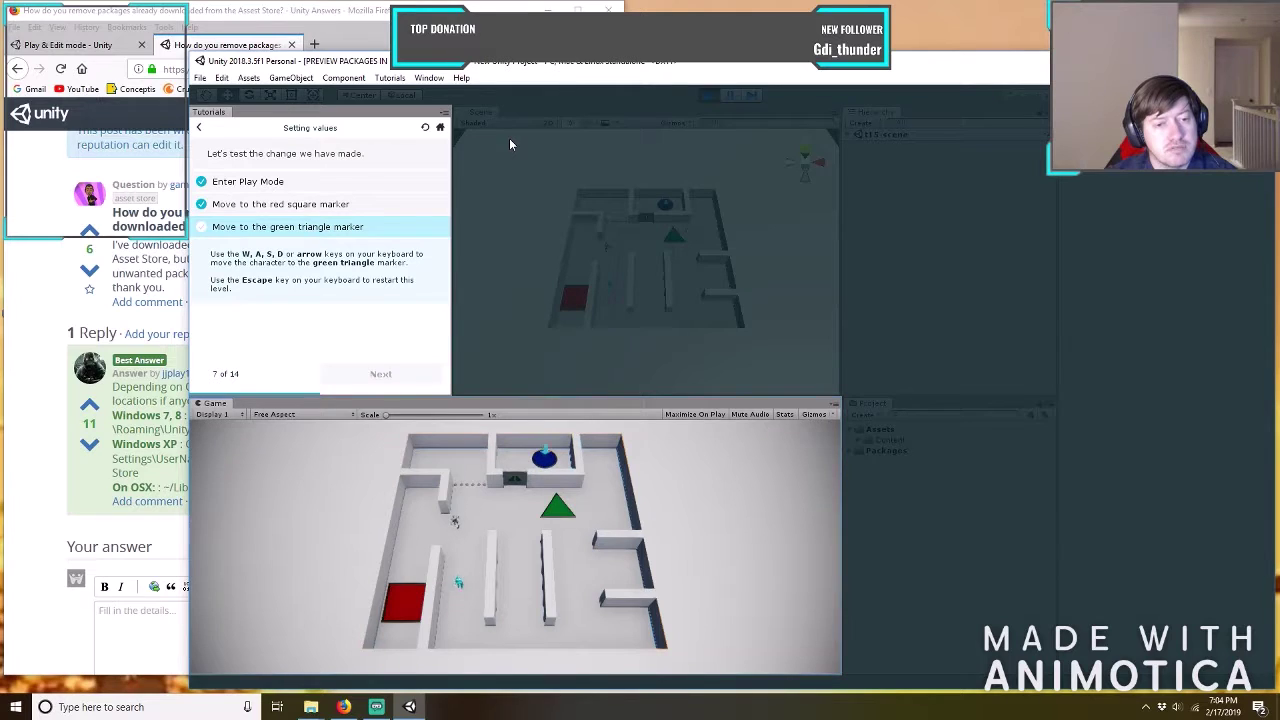
pyautogui.press('w')
pyautogui.press('s')
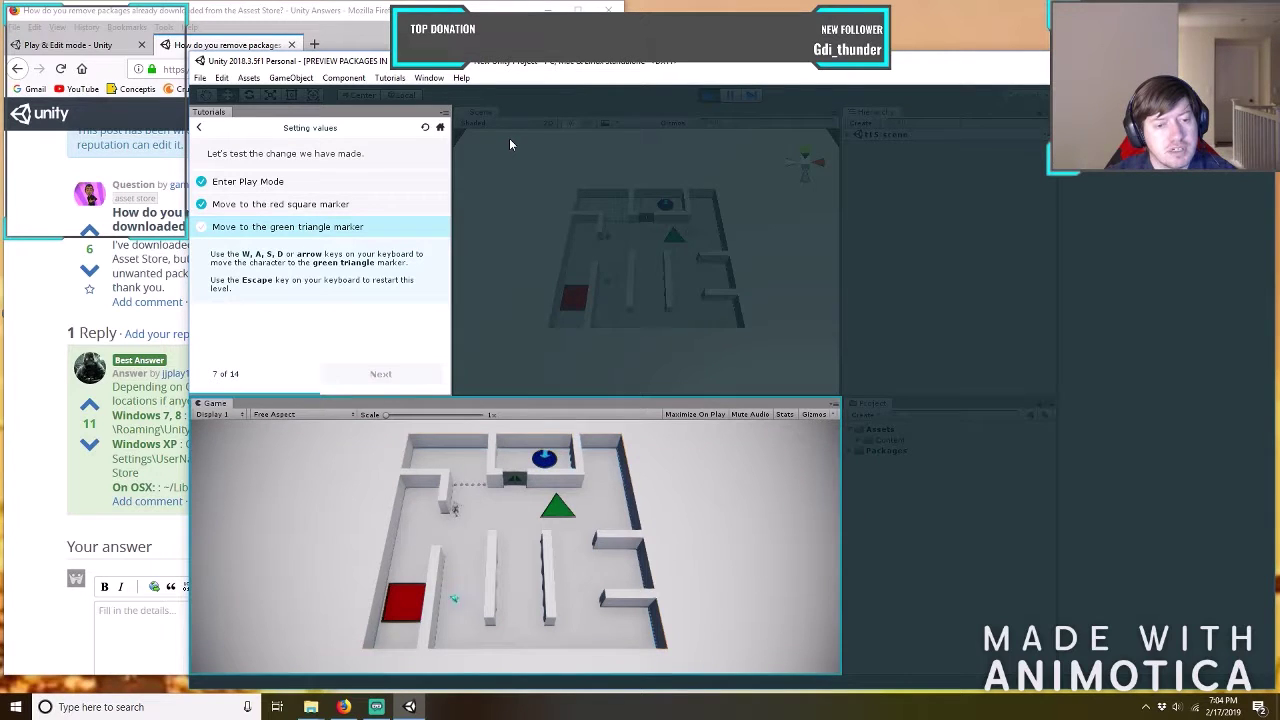
pyautogui.press('w')
pyautogui.press('d')
pyautogui.press('a')
pyautogui.press('s')
pyautogui.press('d')
pyautogui.press('w')
pyautogui.press('s')
pyautogui.press('d')
pyautogui.press('w')
pyautogui.press('s')
pyautogui.press('d')
pyautogui.press('a')
pyautogui.press('w')
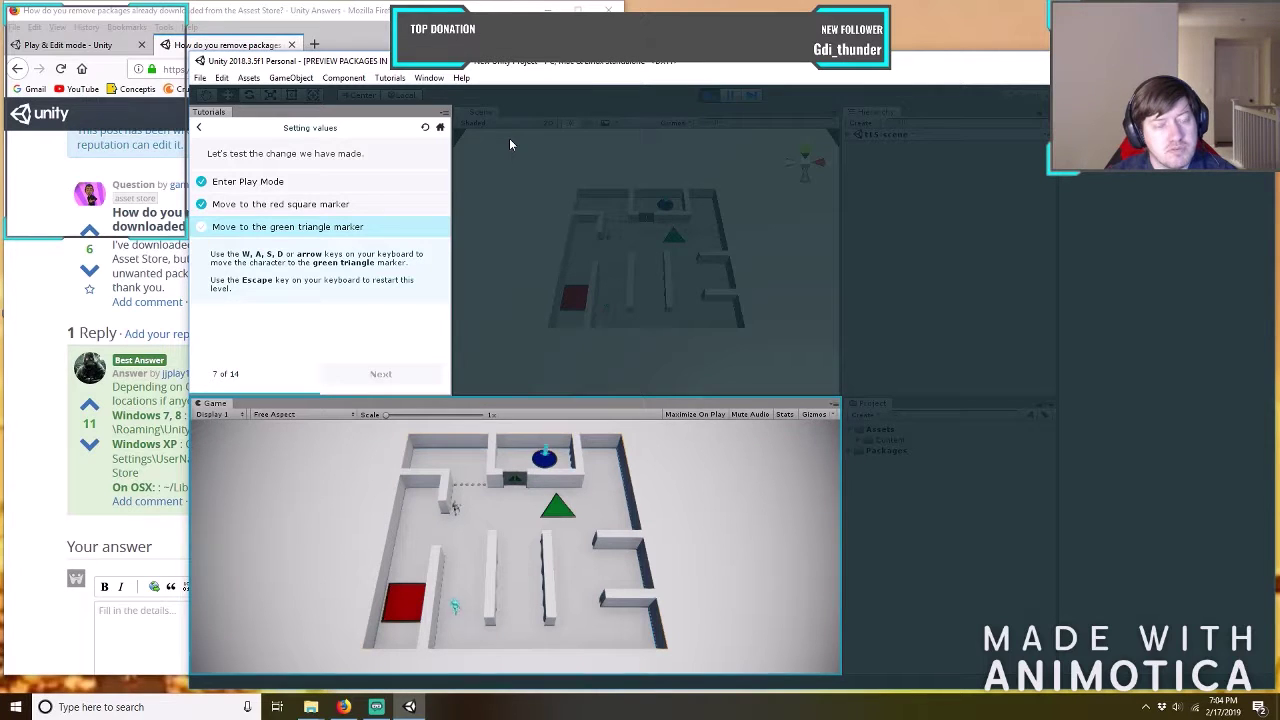
# Steer the character around the corridor wall and up onto the green triangle marker.
pyautogui.press('s')
pyautogui.press('s')
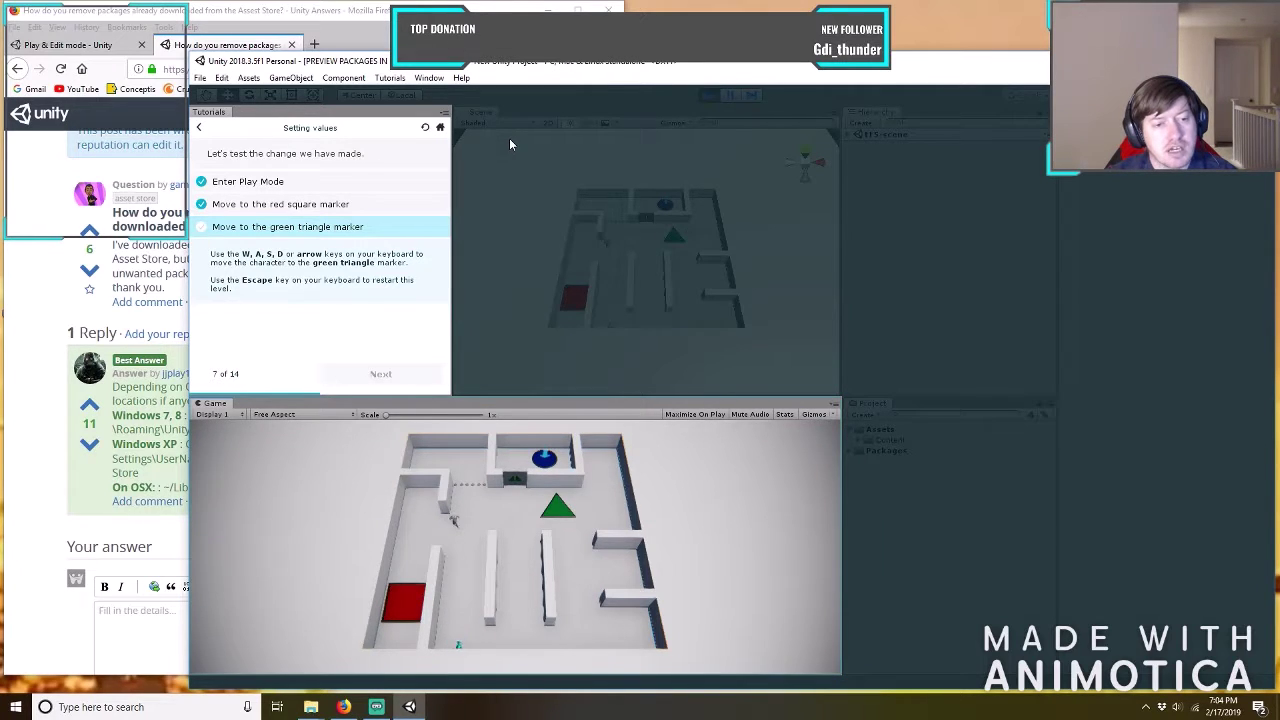
pyautogui.press('d')
pyautogui.press('w')
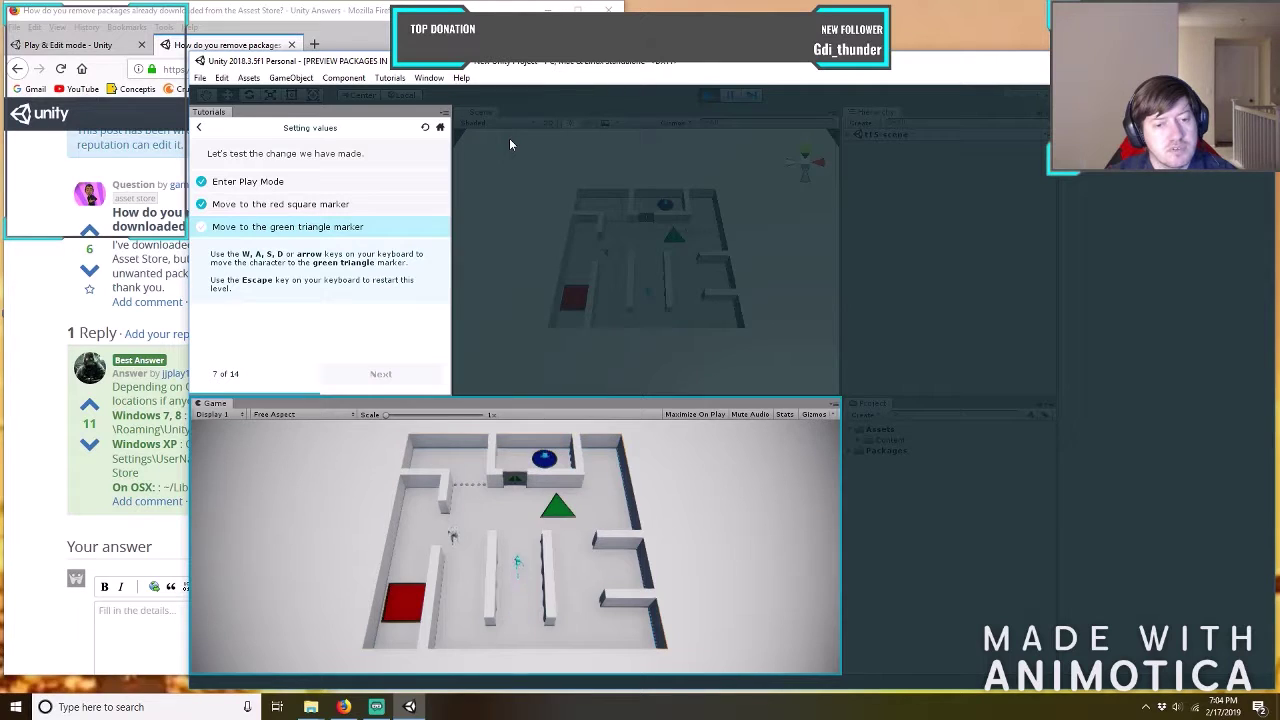
pyautogui.press('d')
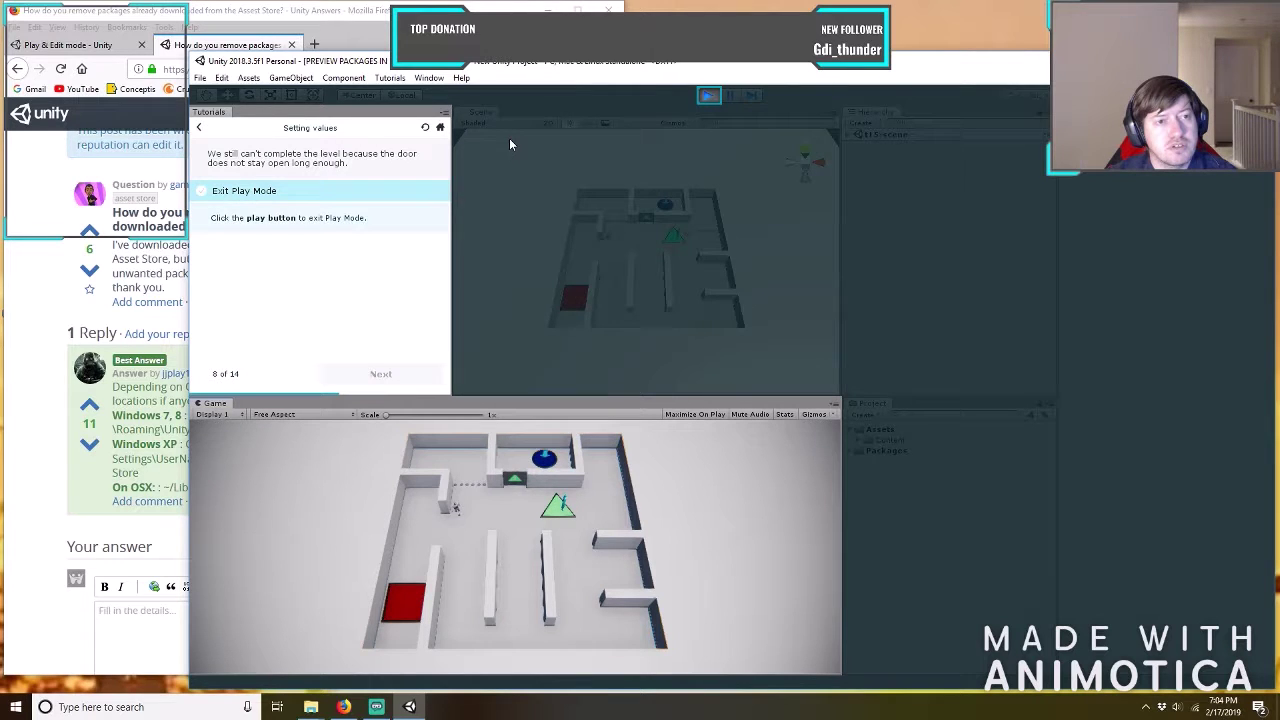
# Move the character on and off the green triangle marker to test how the automatic door opens and closes.
pyautogui.hotkey('ctrl', 'p')
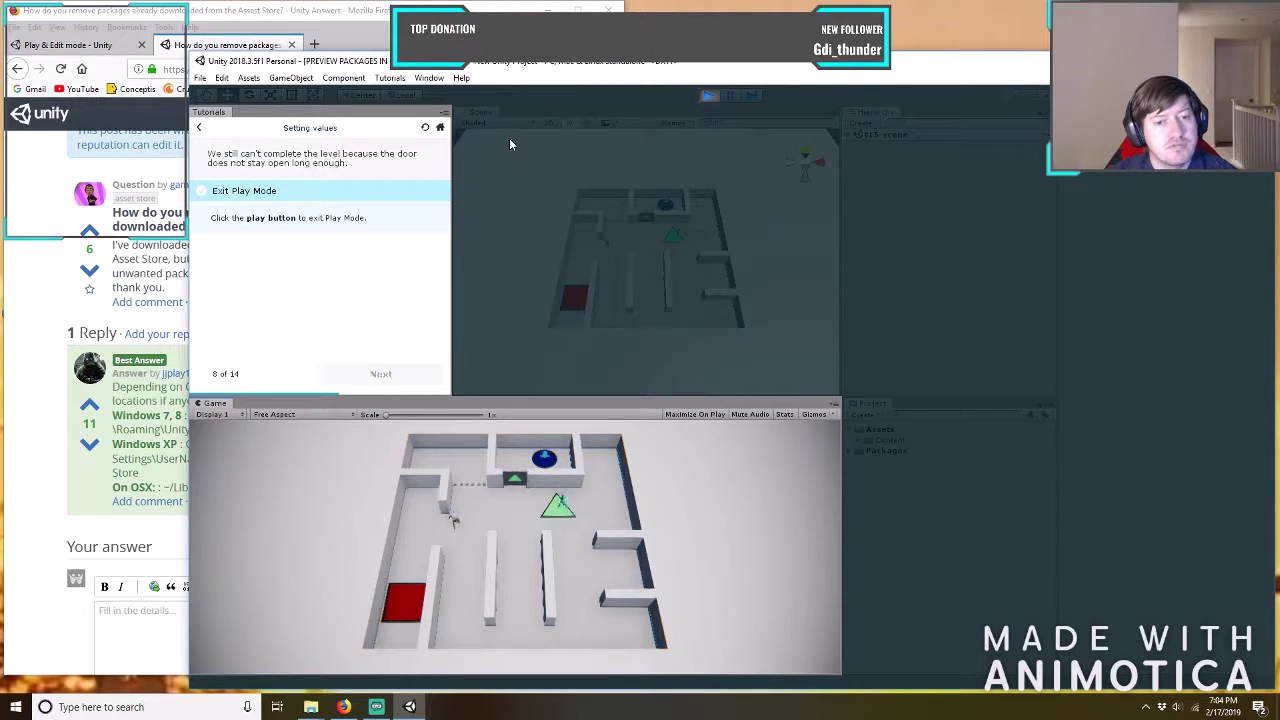
pyautogui.press('d')
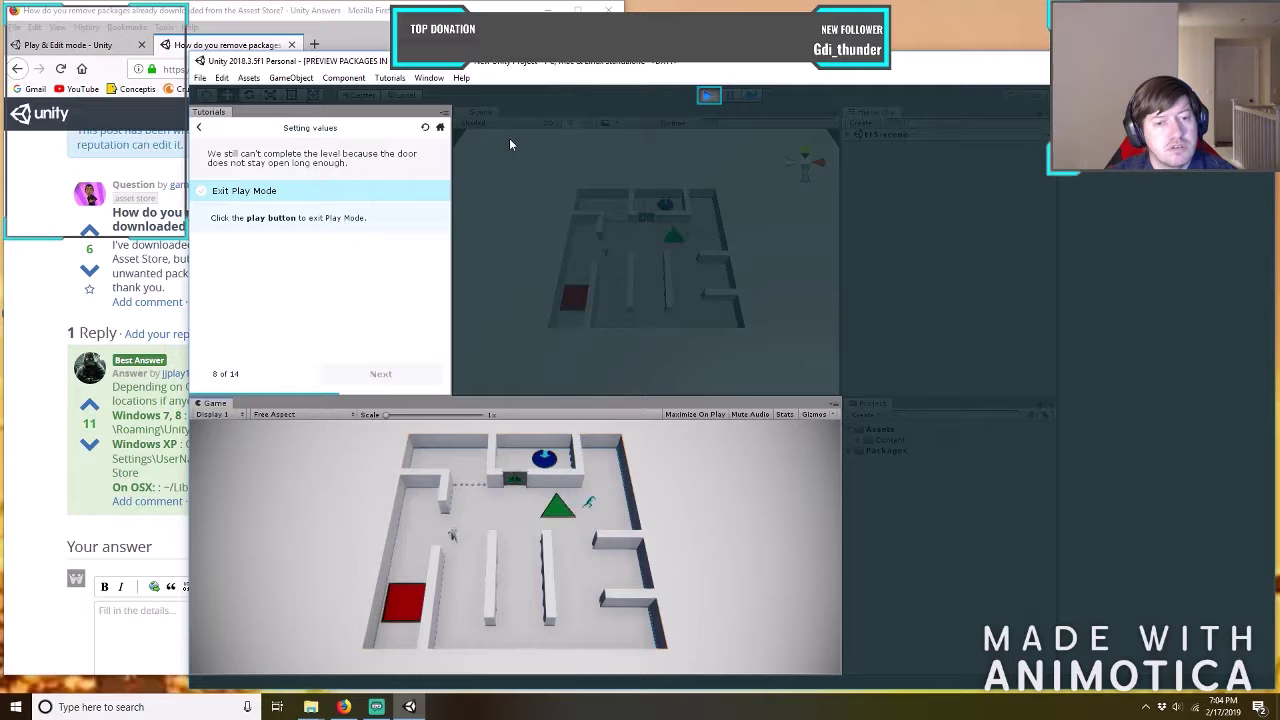
pyautogui.press('a')
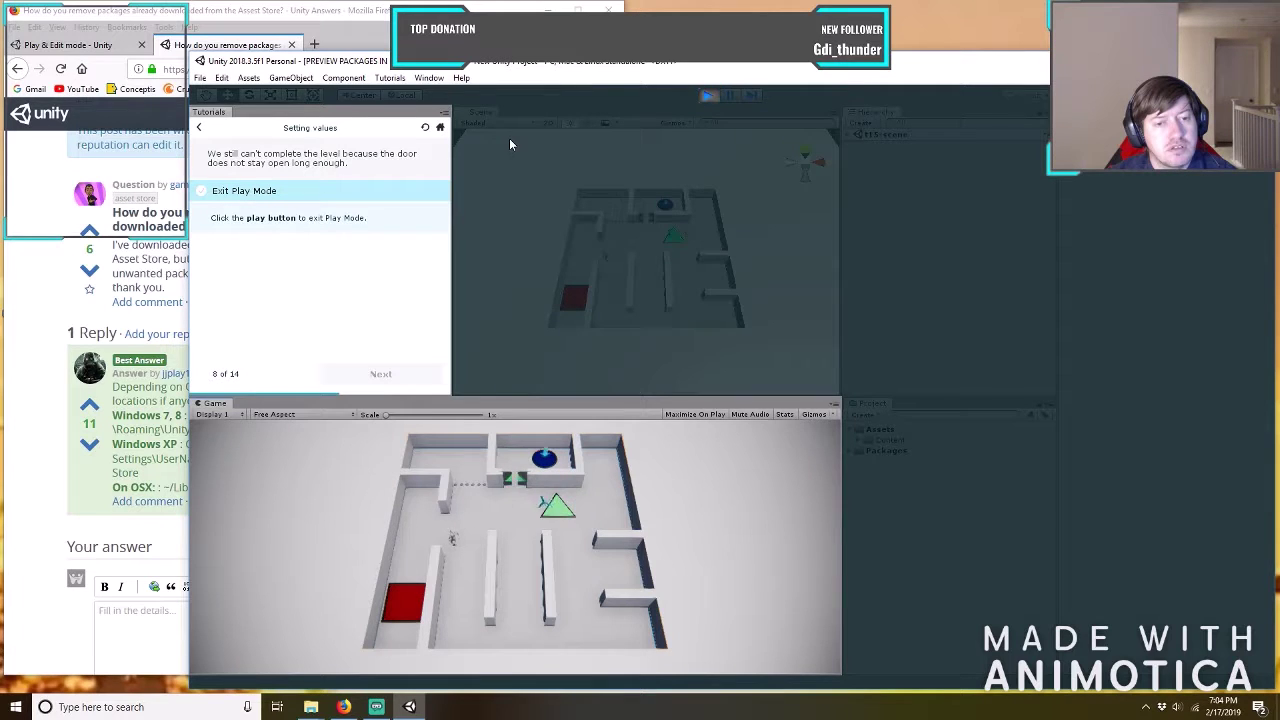
pyautogui.press('d')
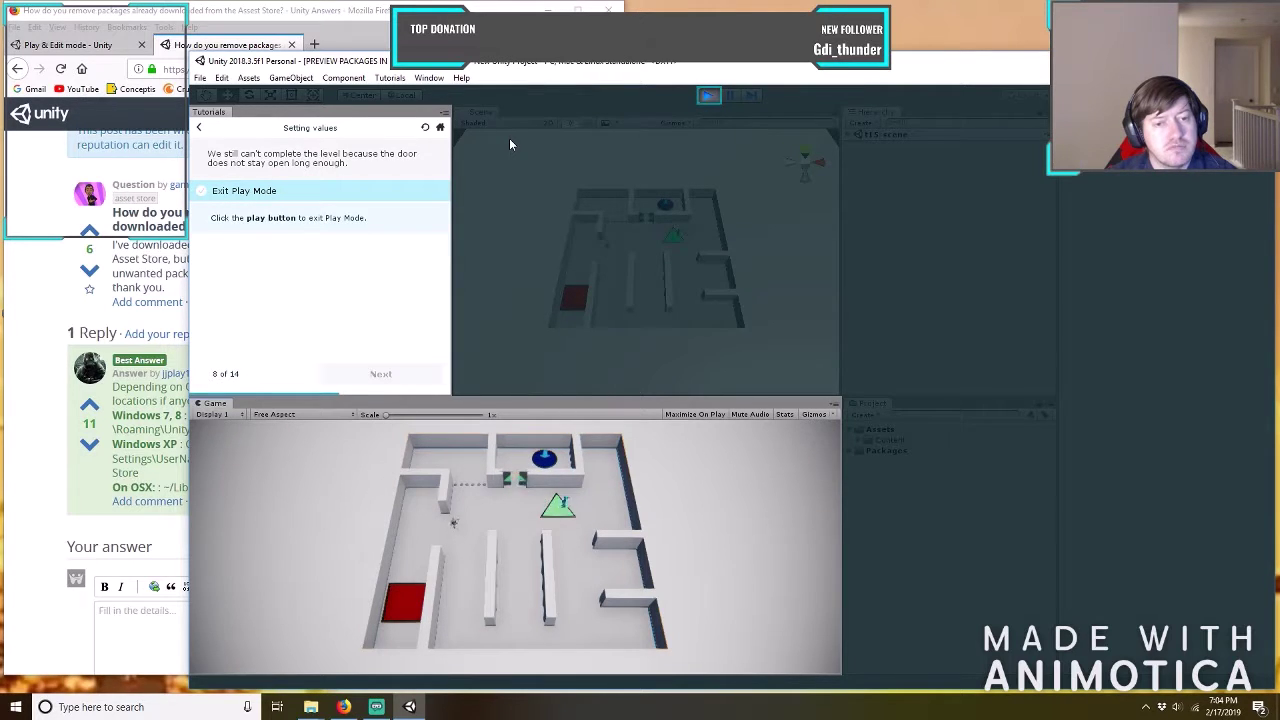
pyautogui.press('a')
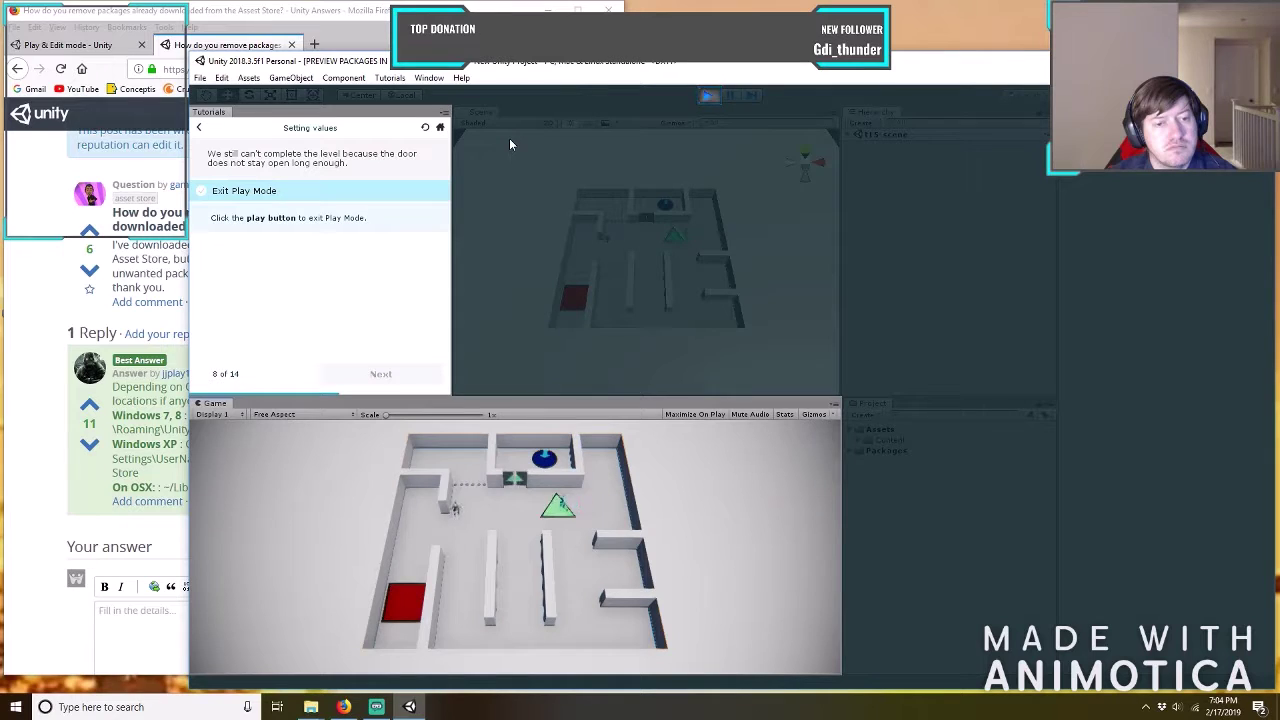
pyautogui.press('d')
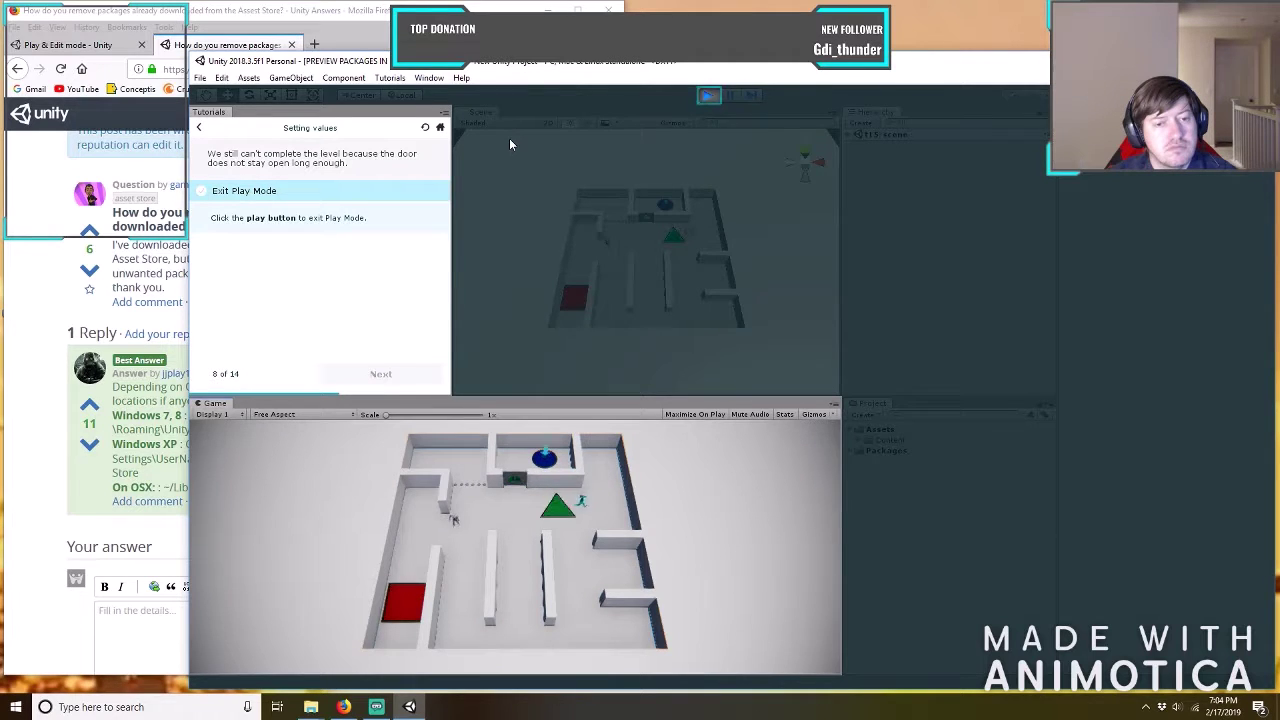
pyautogui.press('a')
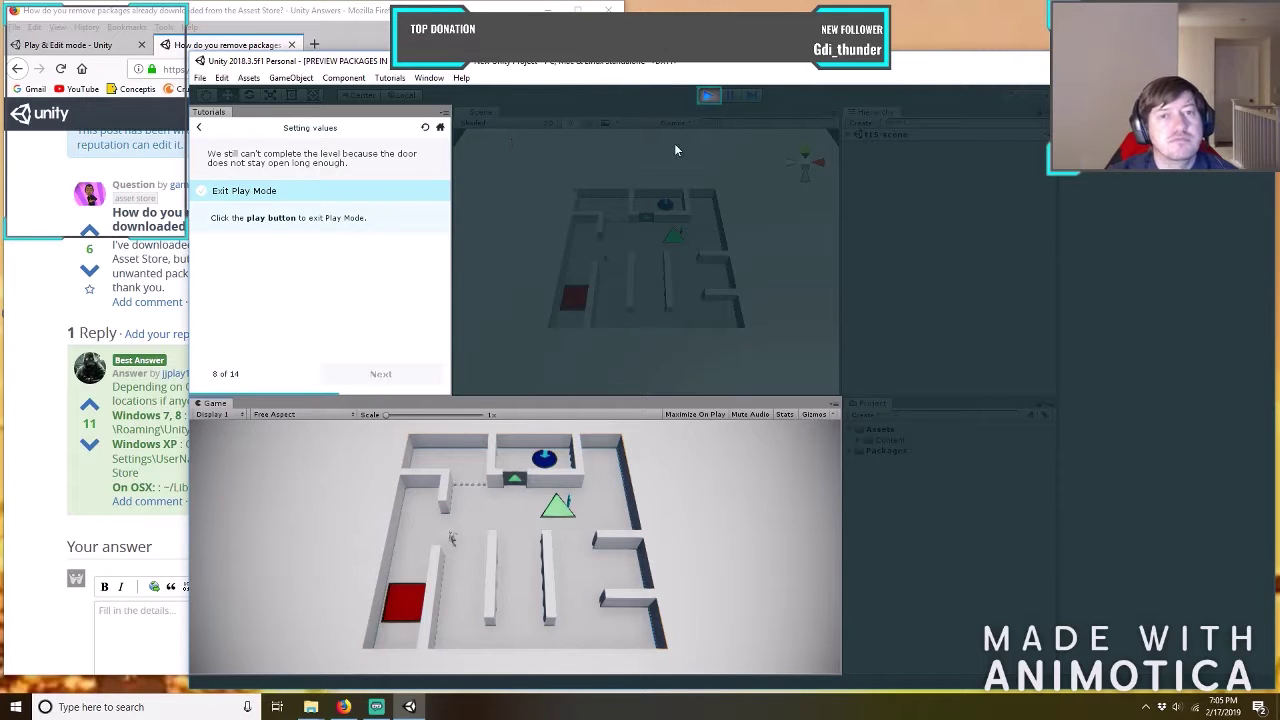
# Exit Play Mode and select the AutomaticDoors GameObject, continuing the tutorial to the Door component page.
pyautogui.click(707, 97)
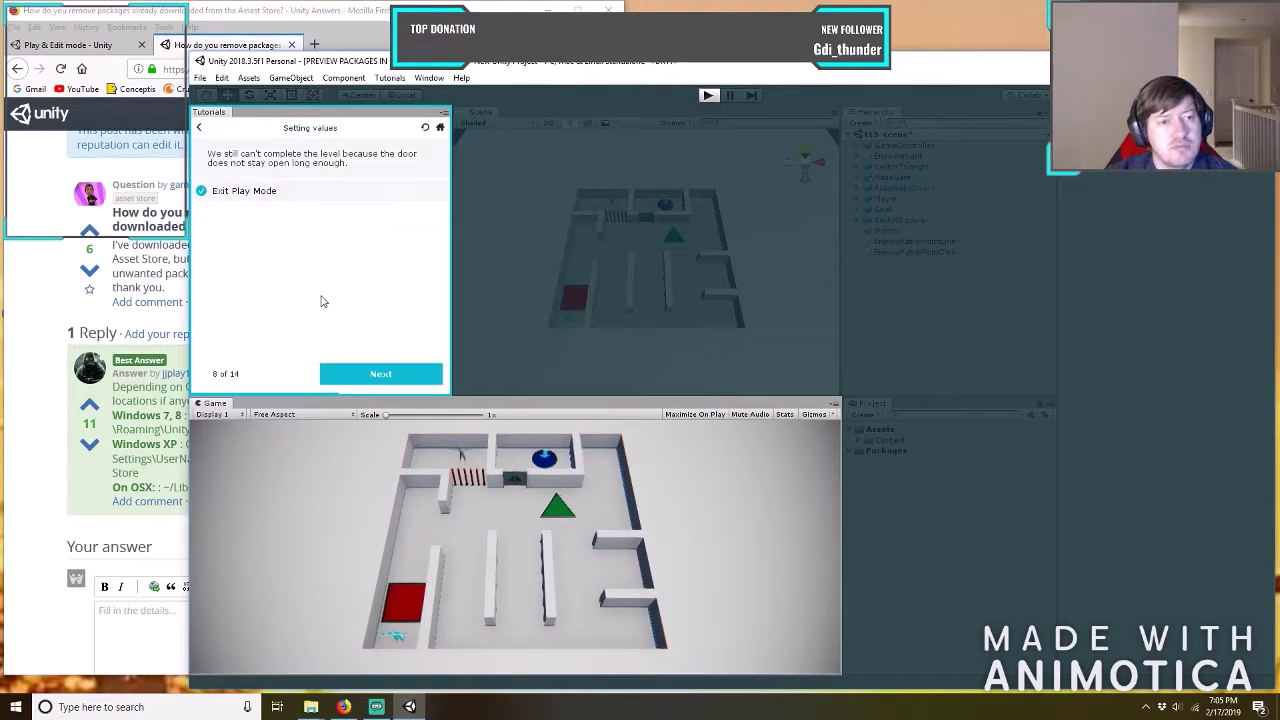
pyautogui.click(390, 374)
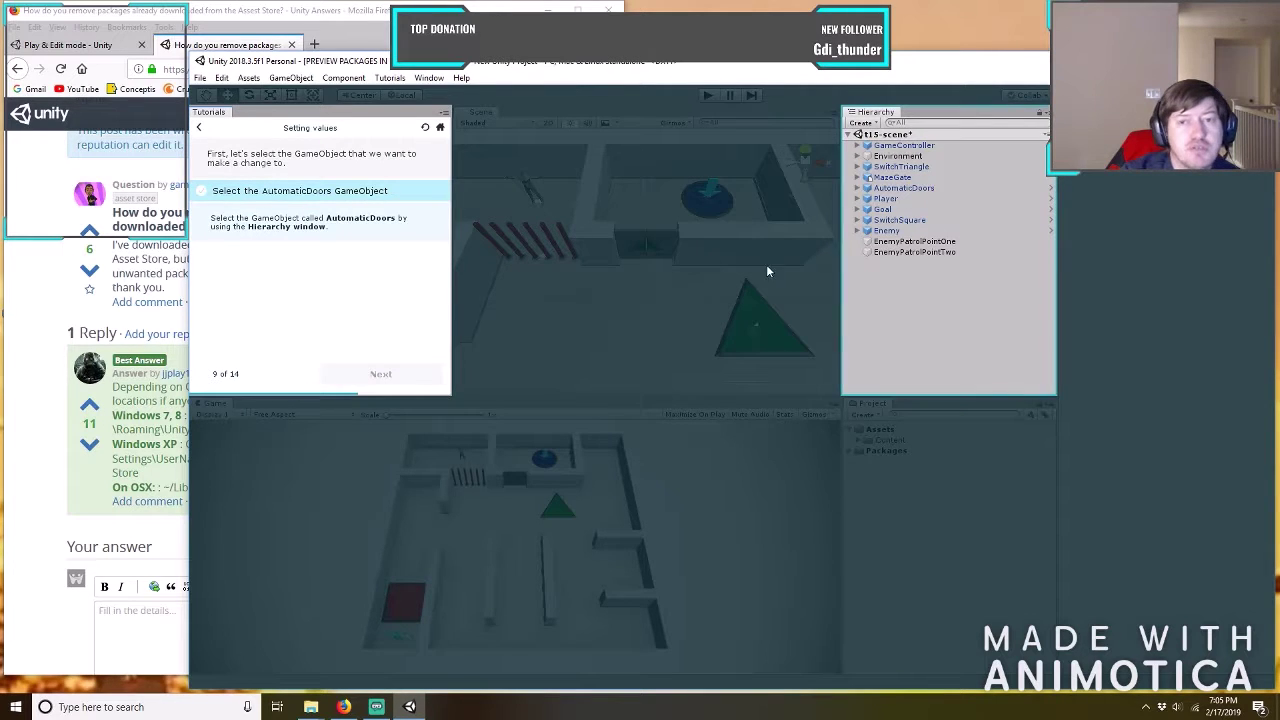
pyautogui.click(893, 189)
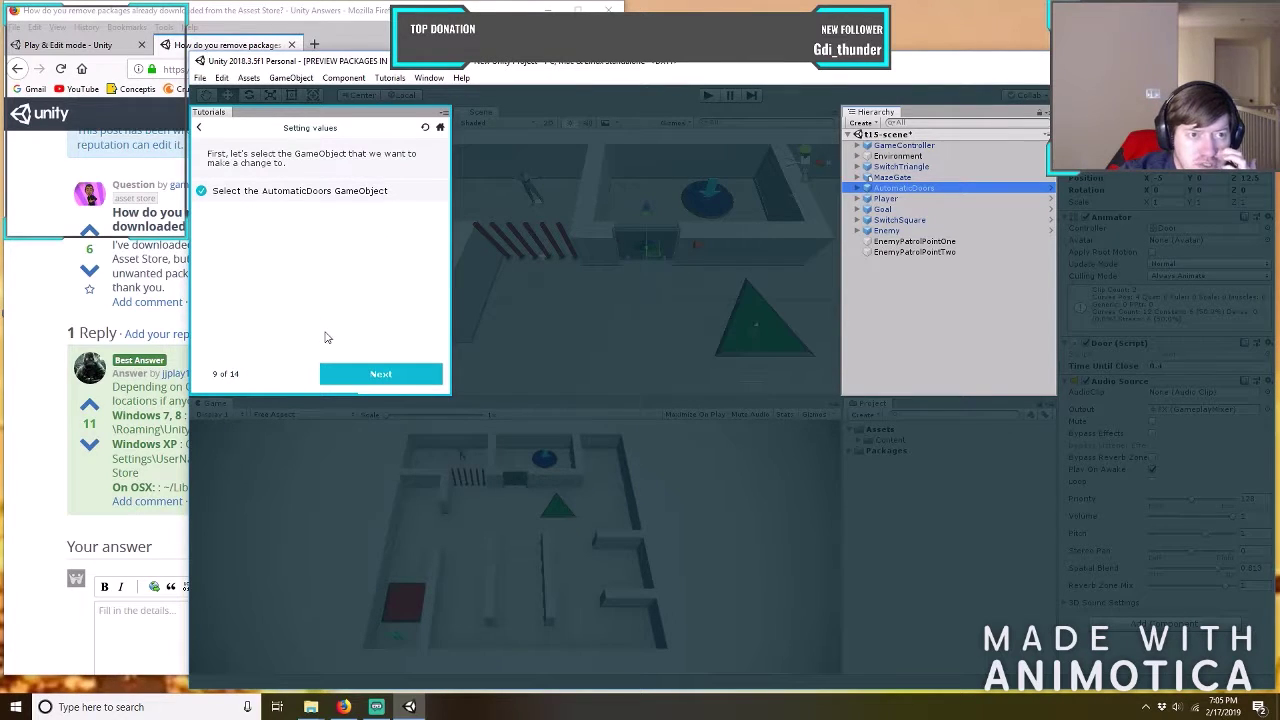
pyautogui.click(369, 374)
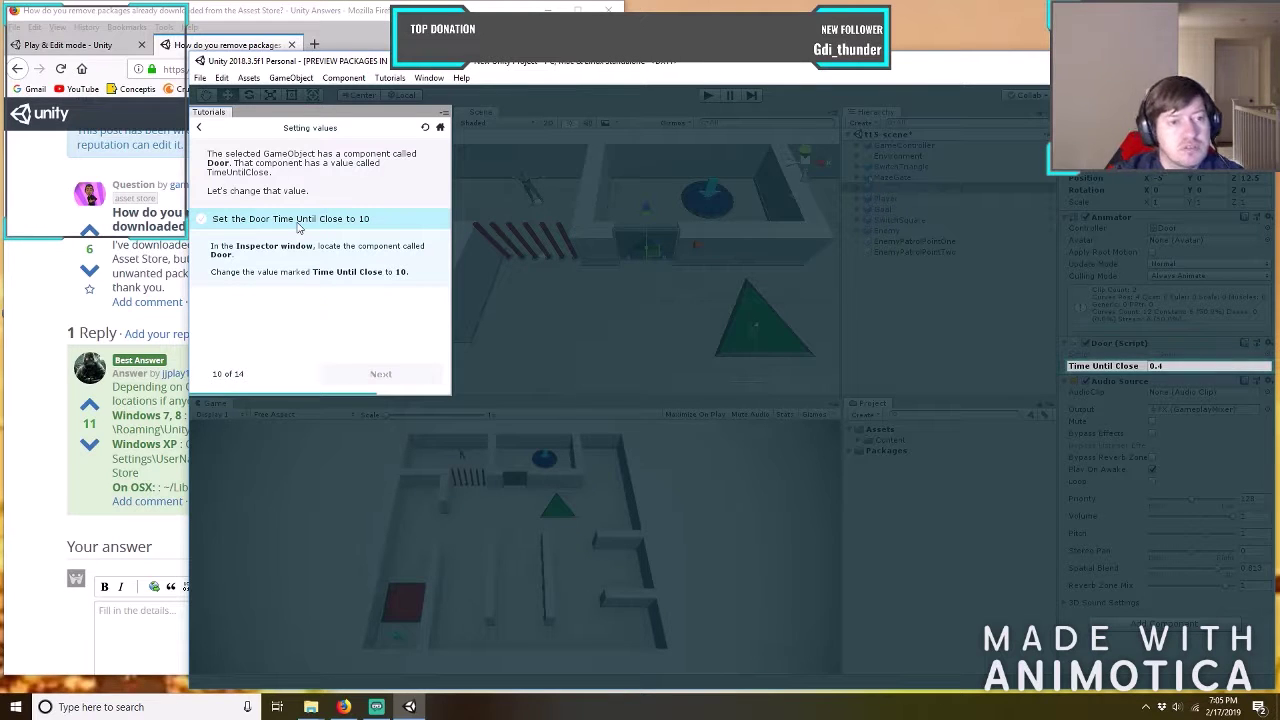
# Set the Door component's Time Until Close to 10 and advance the tutorial to the page for testing the change.
pyautogui.click(1175, 365)
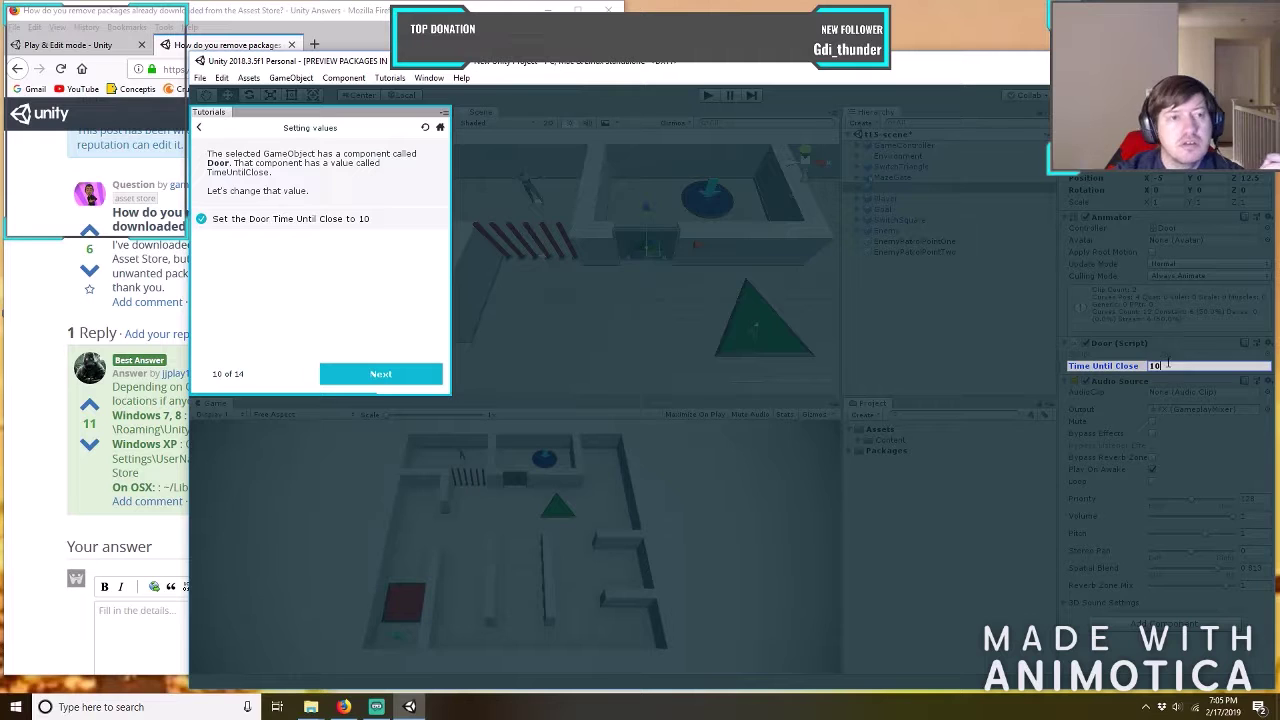
pyautogui.click(376, 374)
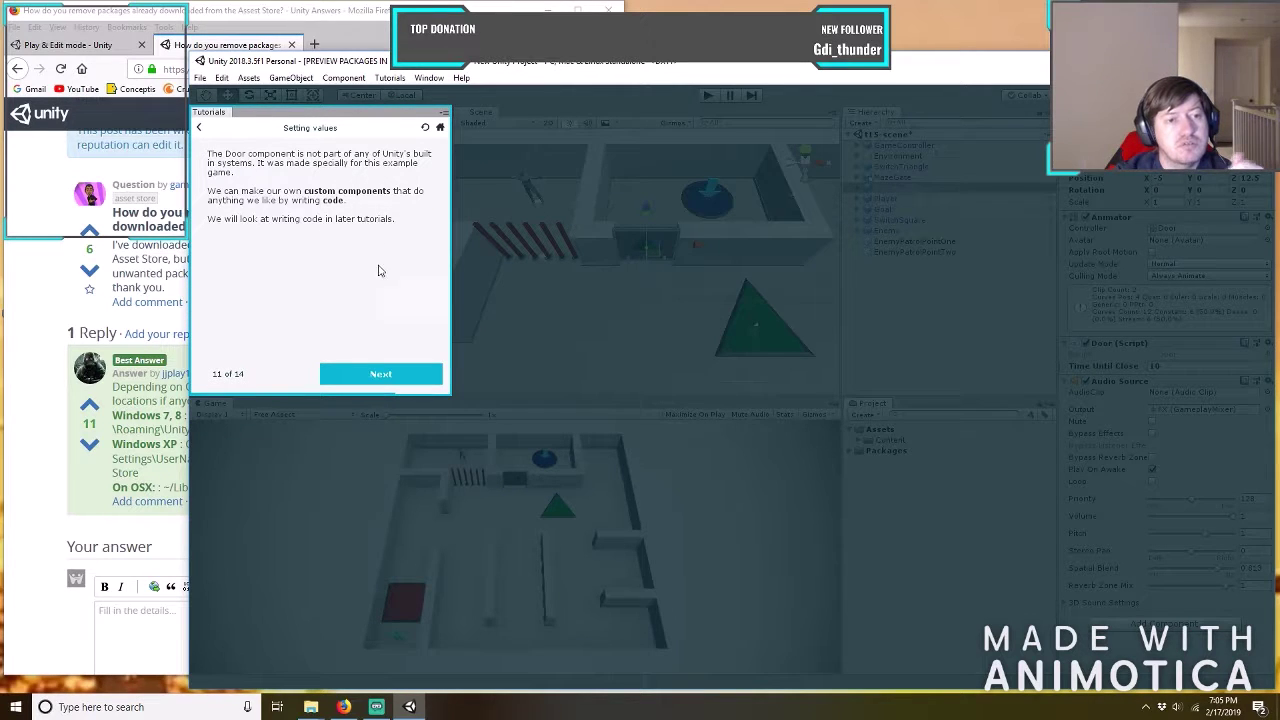
pyautogui.click(414, 374)
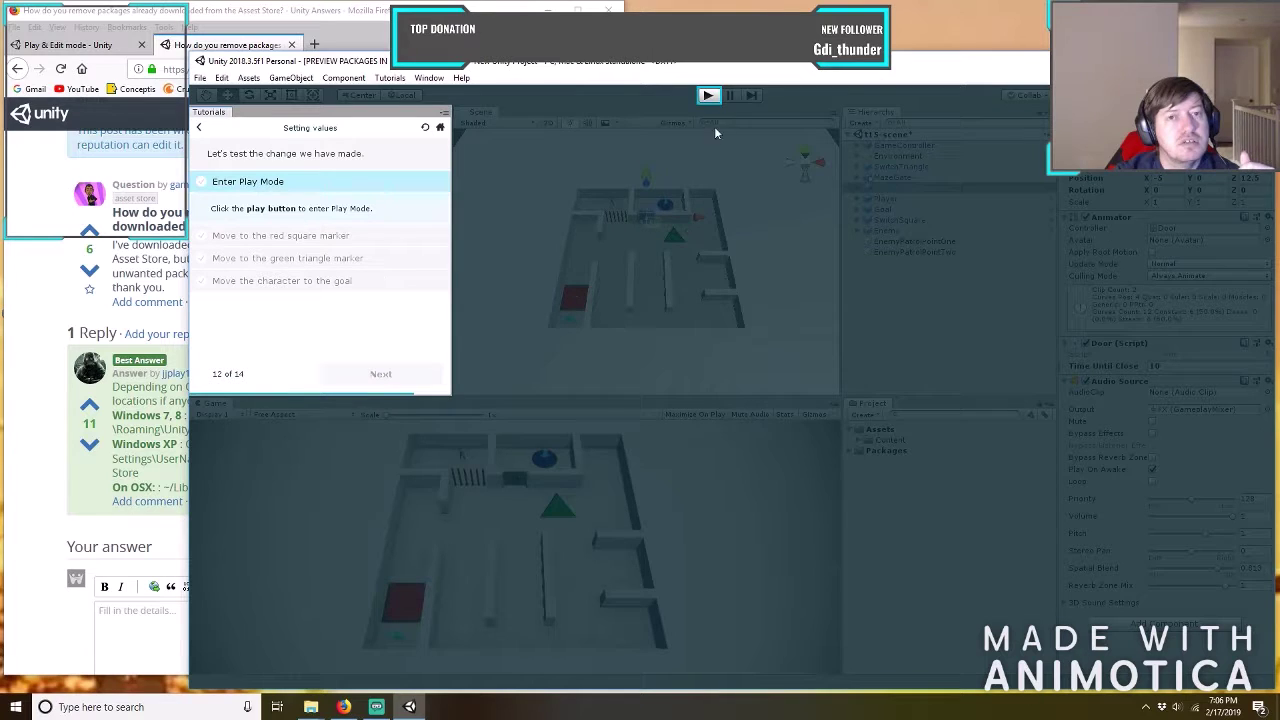
# Enter Play Mode, steer the character onto the red square marker and restart the level.
pyautogui.click(708, 96)
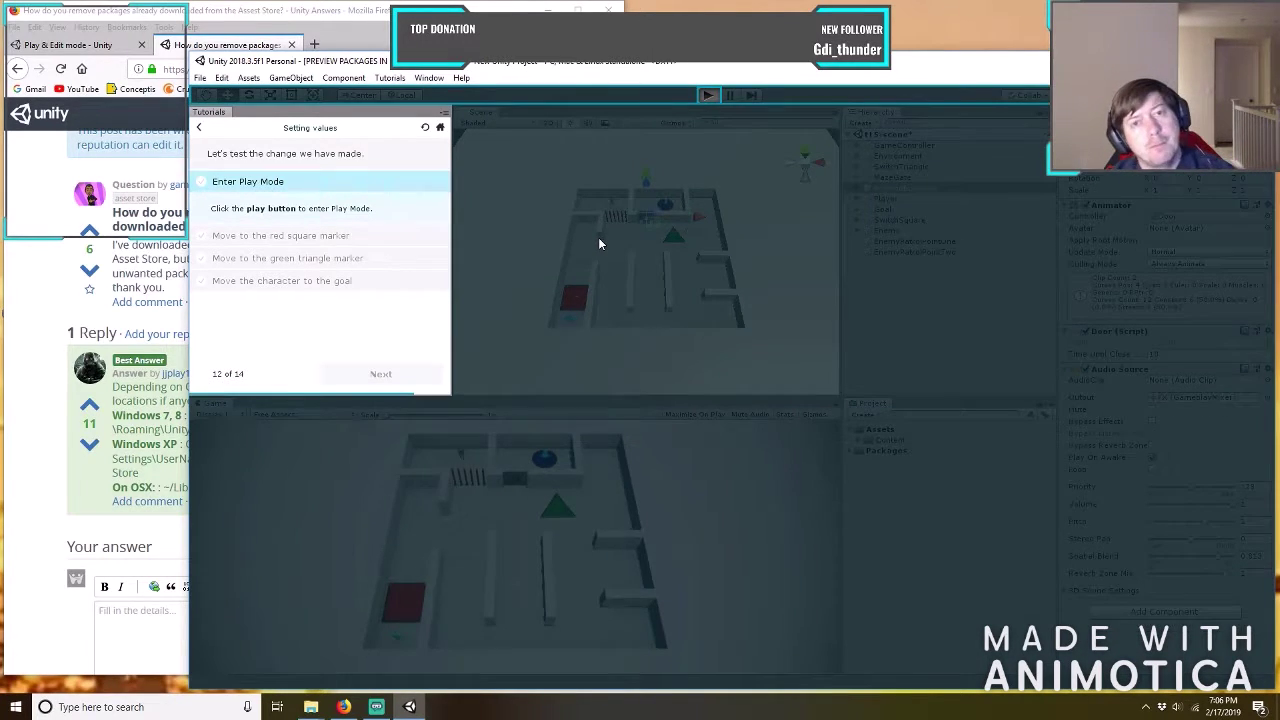
pyautogui.press('d')
pyautogui.press('a')
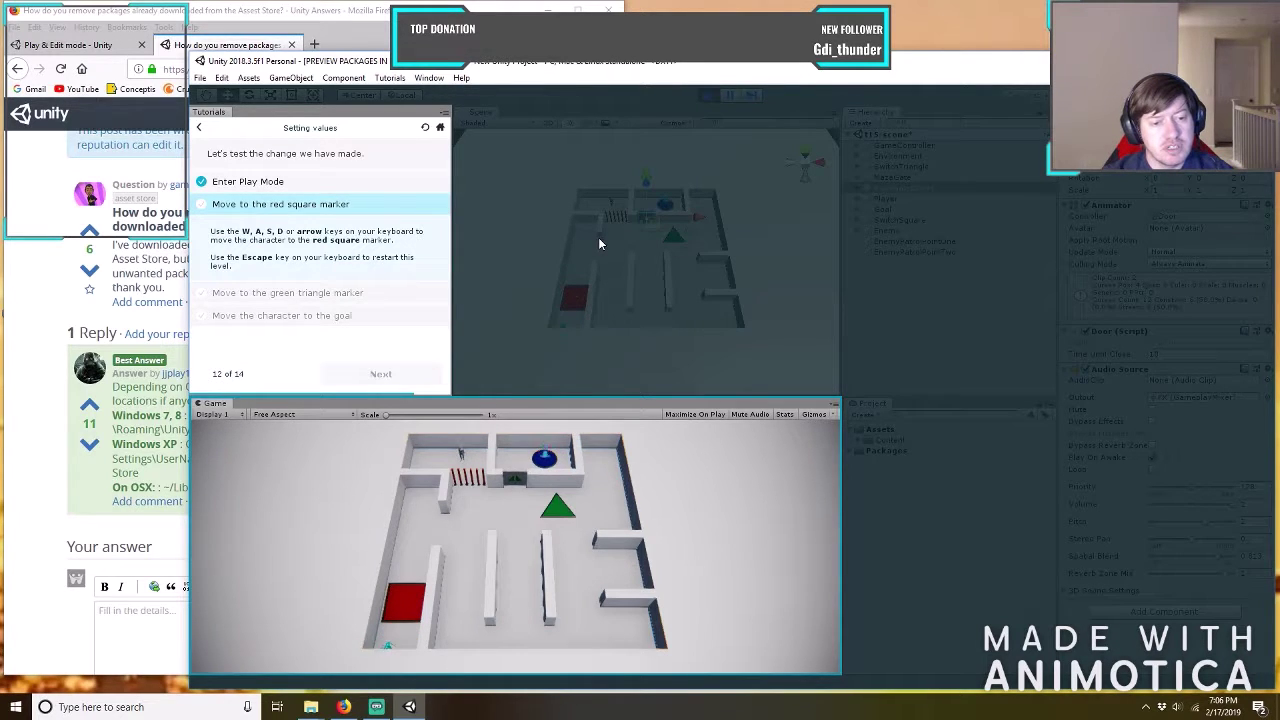
pyautogui.press('d')
pyautogui.press('w')
pyautogui.press('a')
pyautogui.press('s')
pyautogui.press('w')
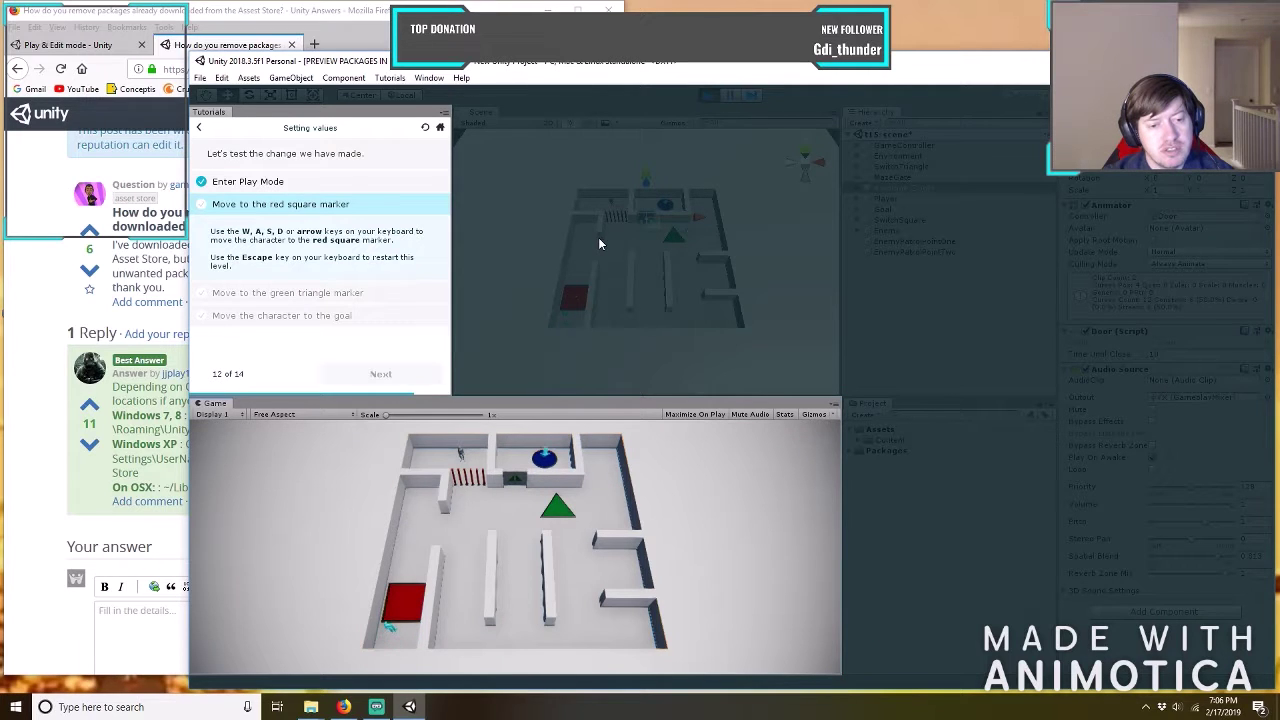
pyautogui.press('Escape')
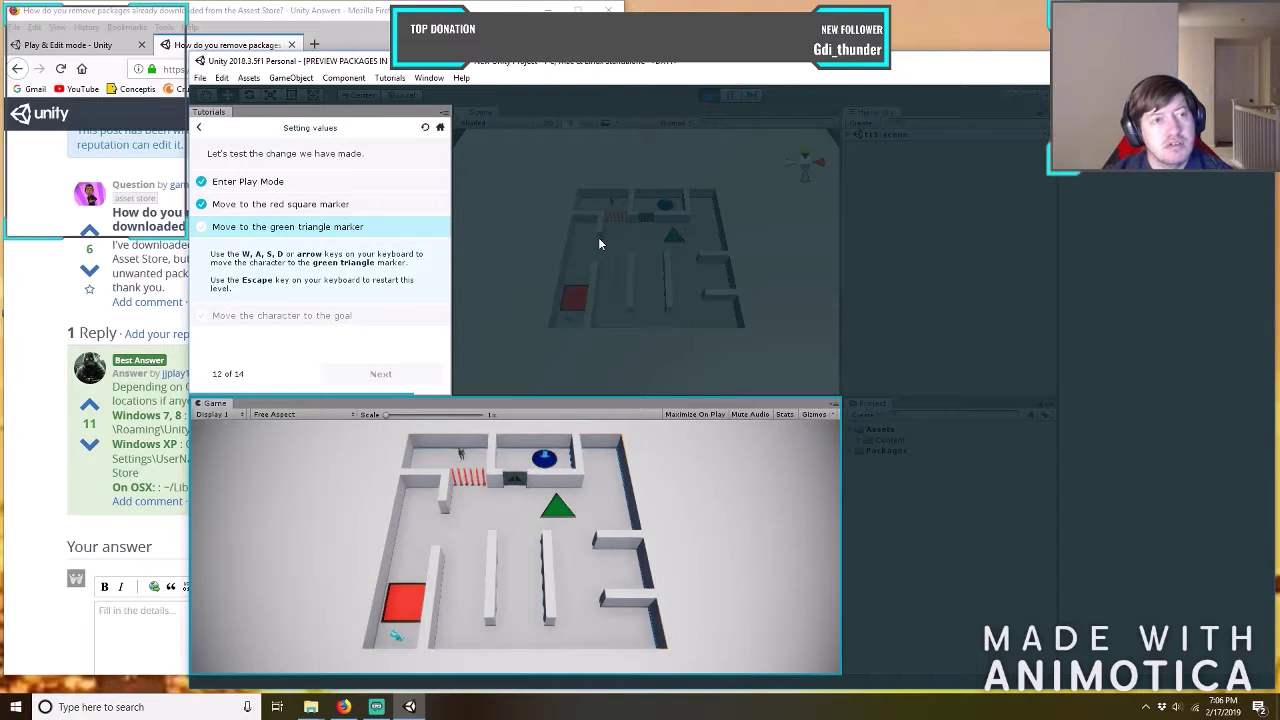
# Try to steer the character over the red square marker and past the enemy, then restart the level.
pyautogui.press('w')
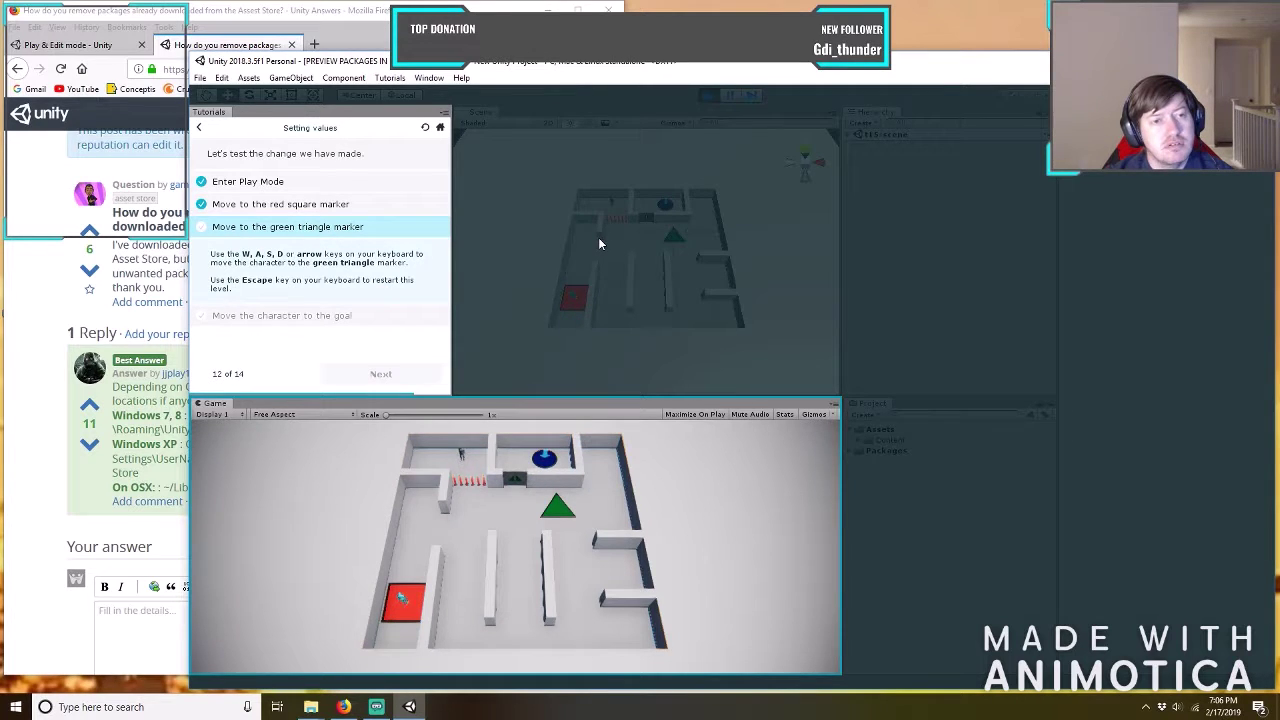
pyautogui.press('w')
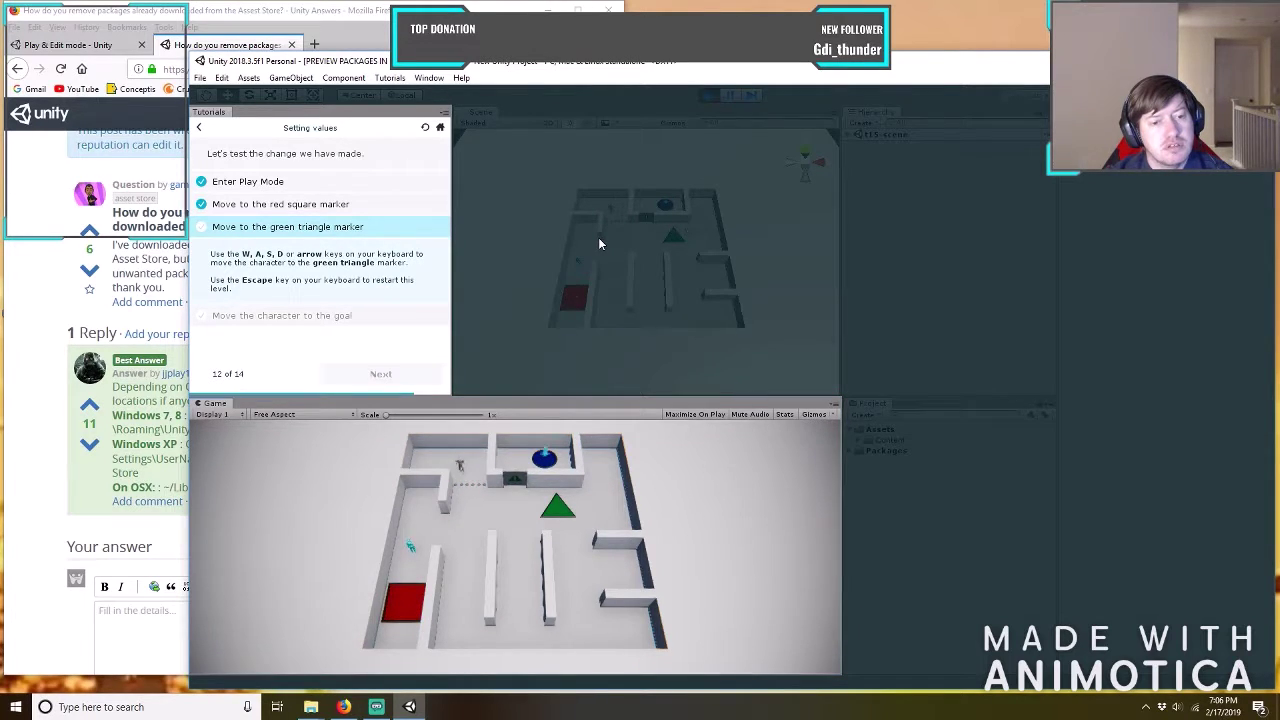
pyautogui.press('d')
pyautogui.press('w')
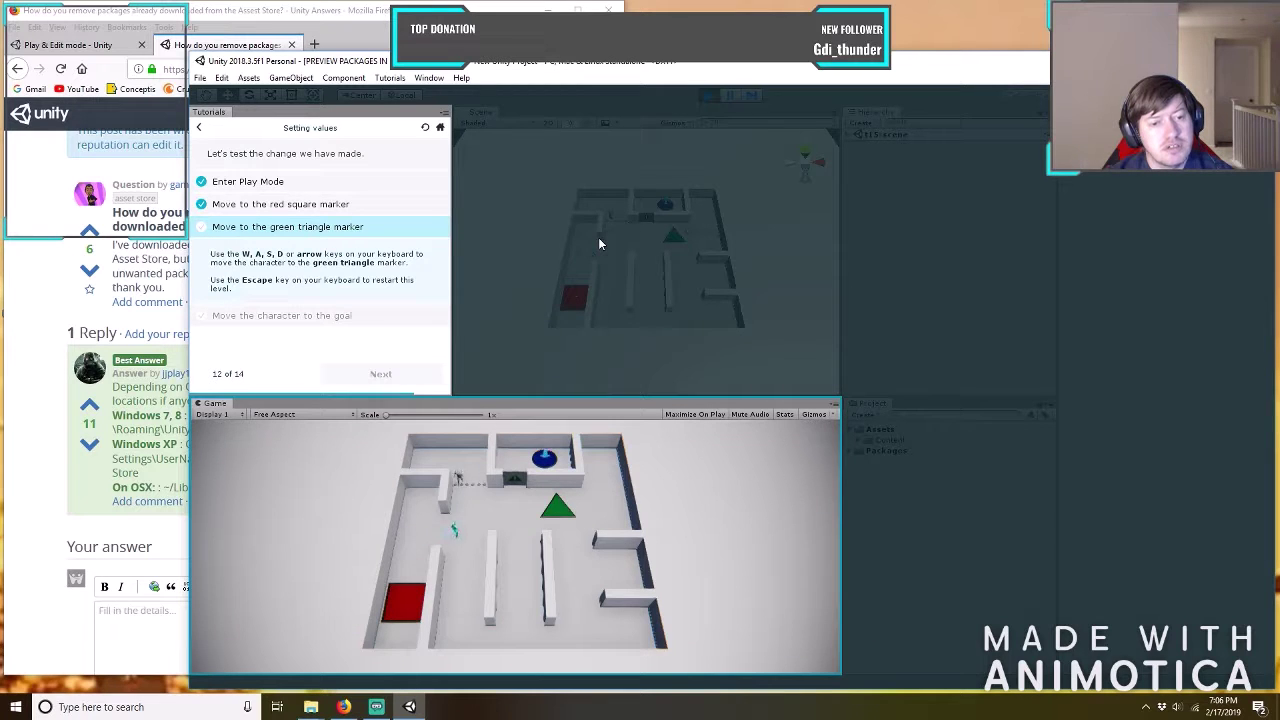
pyautogui.press('w')
pyautogui.press('s')
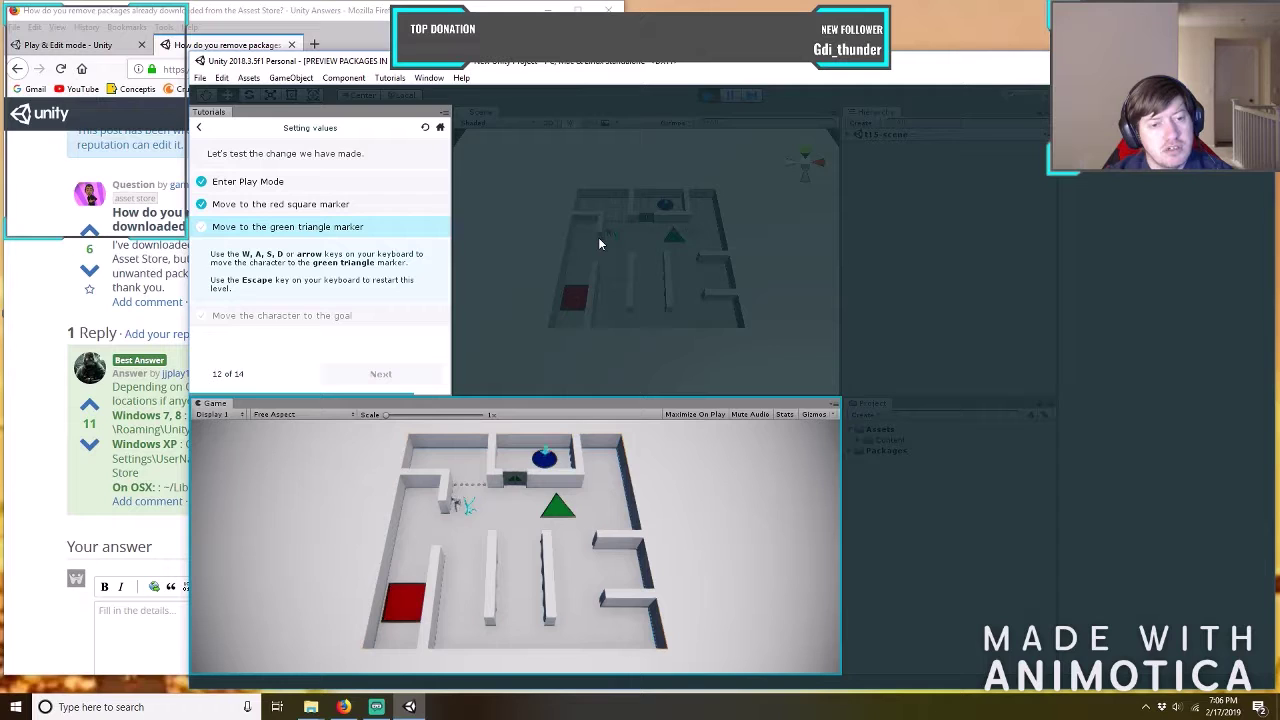
pyautogui.press('Escape')
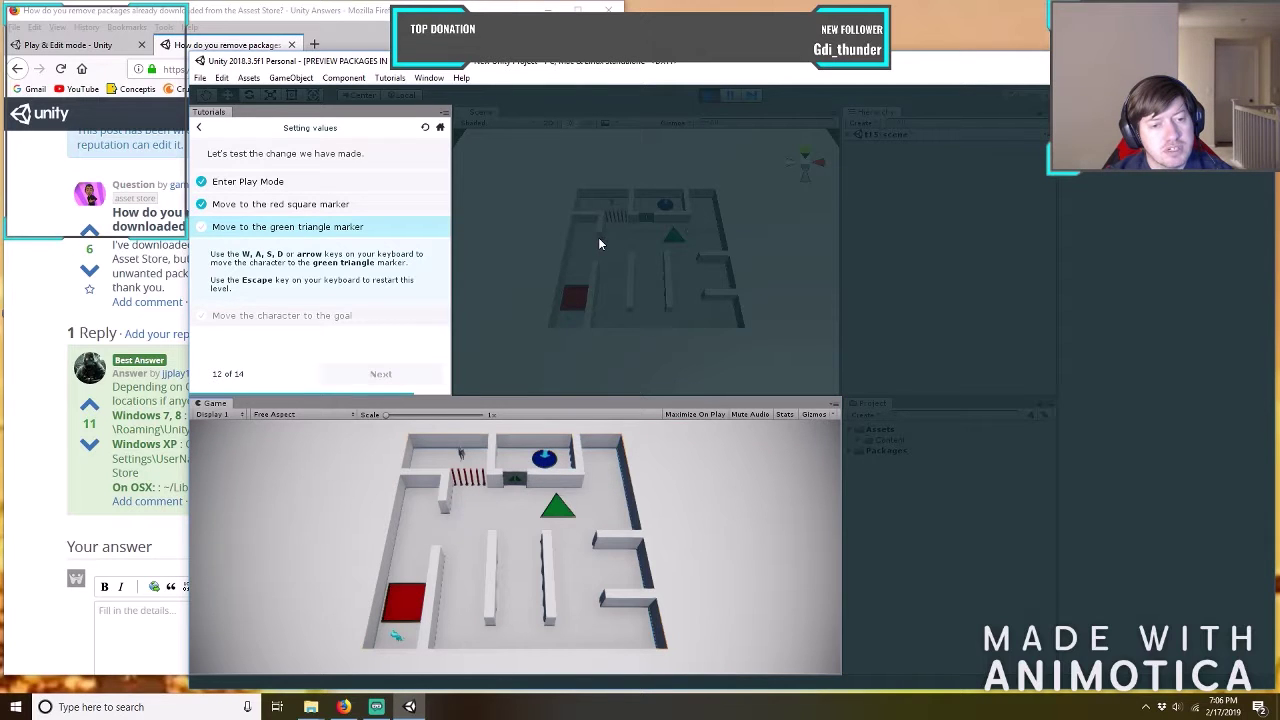
# Steer the character over the red square marker and keep it back near the marker while the enemy approaches.
pyautogui.press('w')
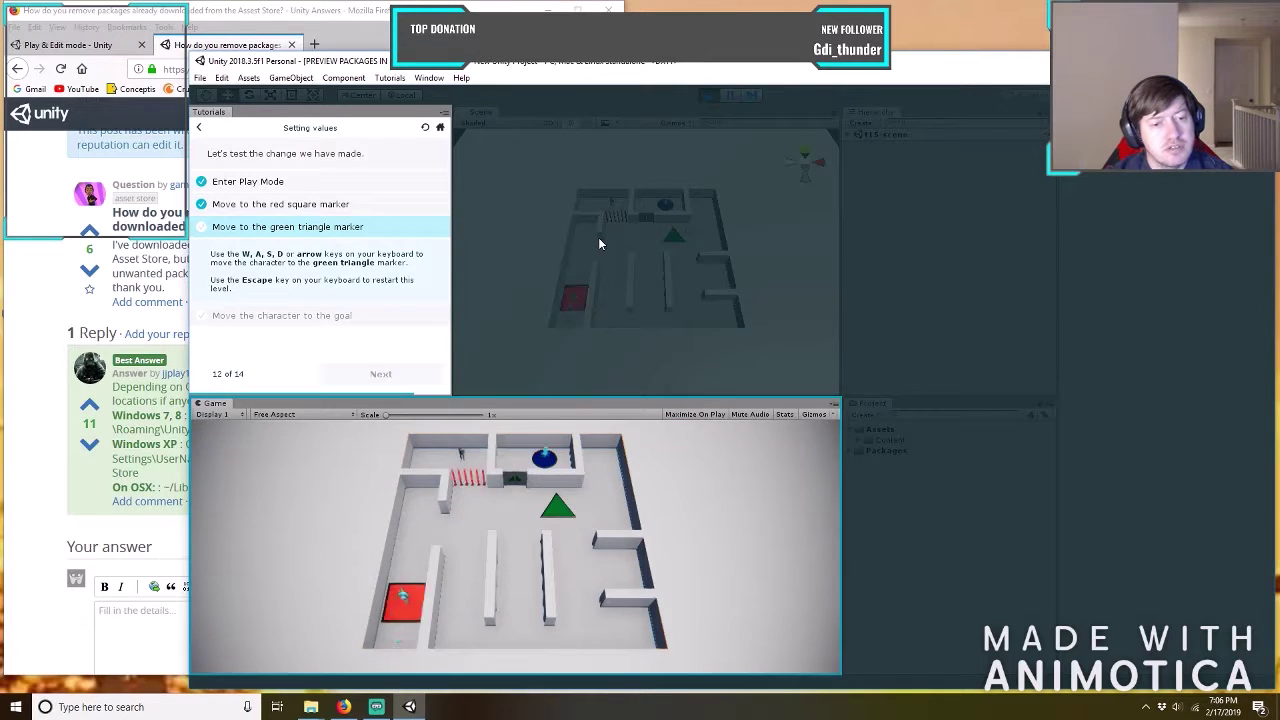
pyautogui.press('w')
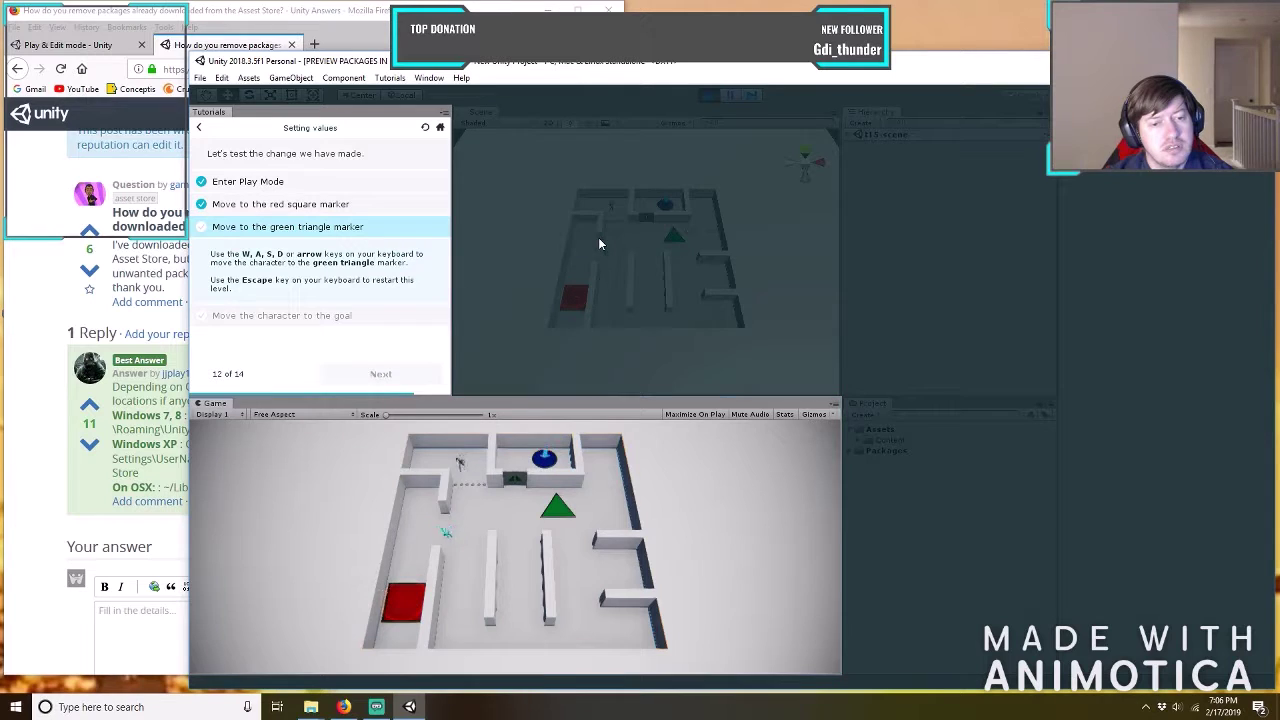
pyautogui.press('s')
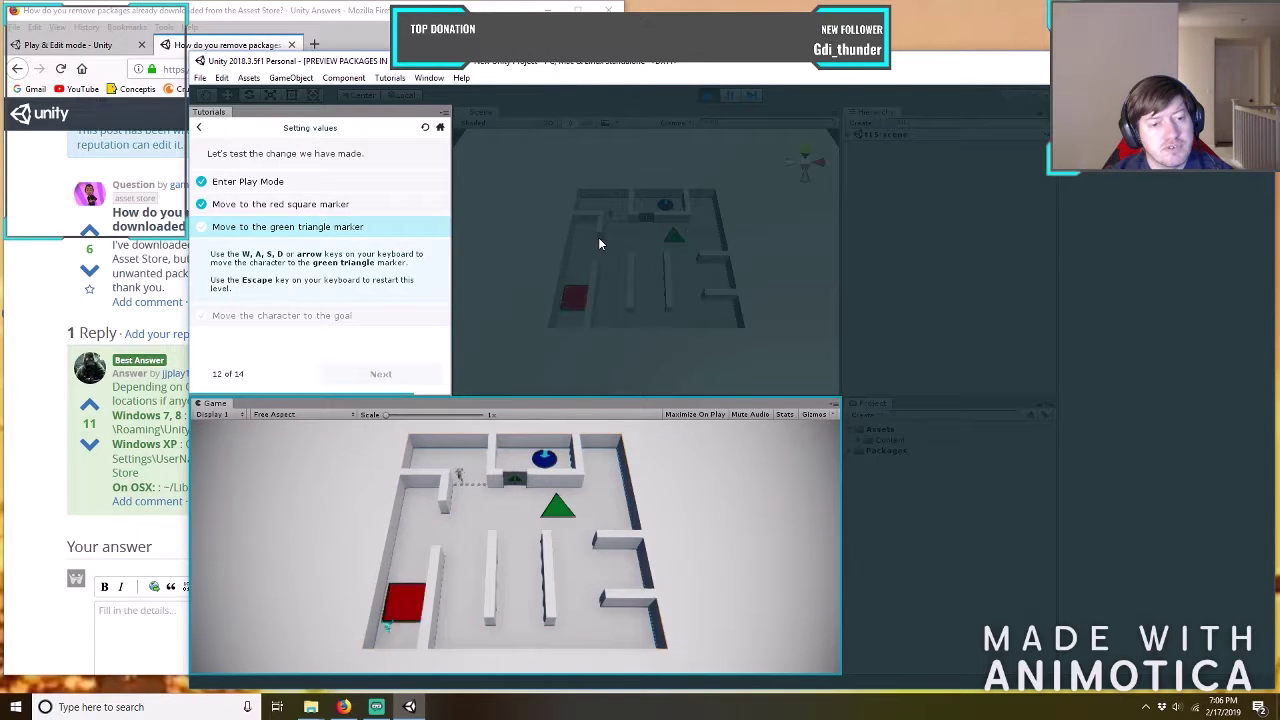
pyautogui.press('w')
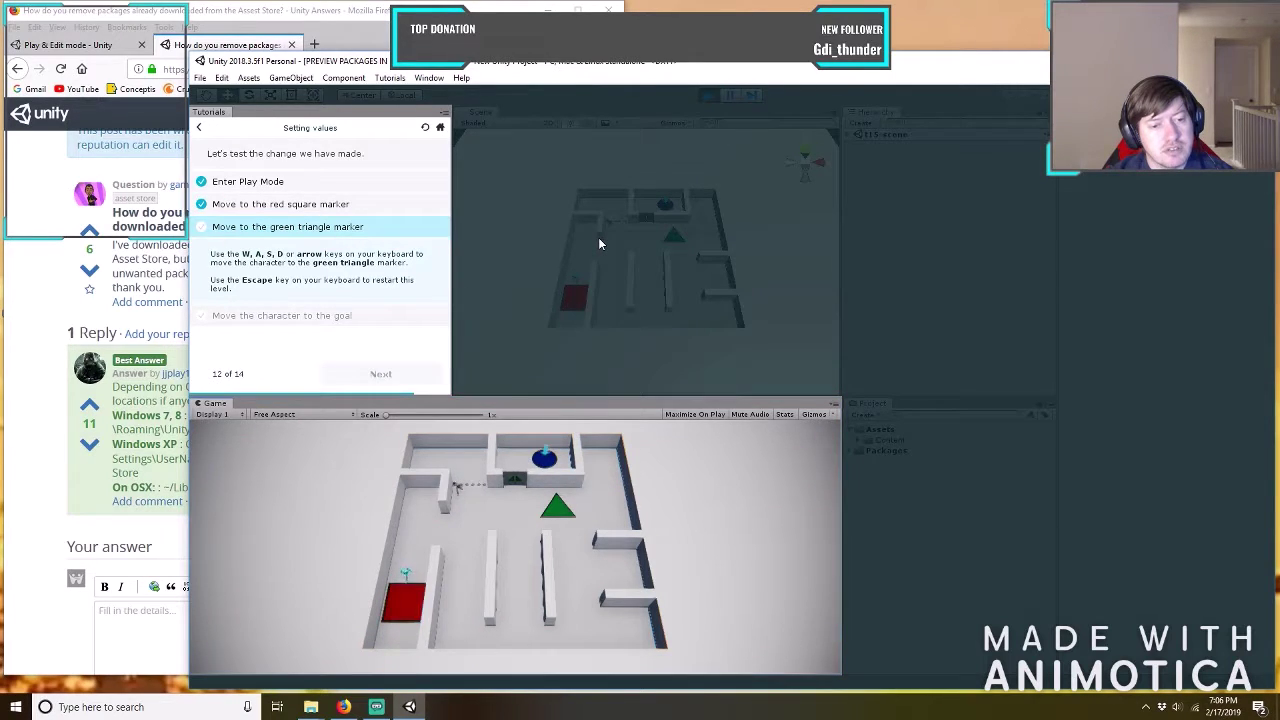
pyautogui.press('w')
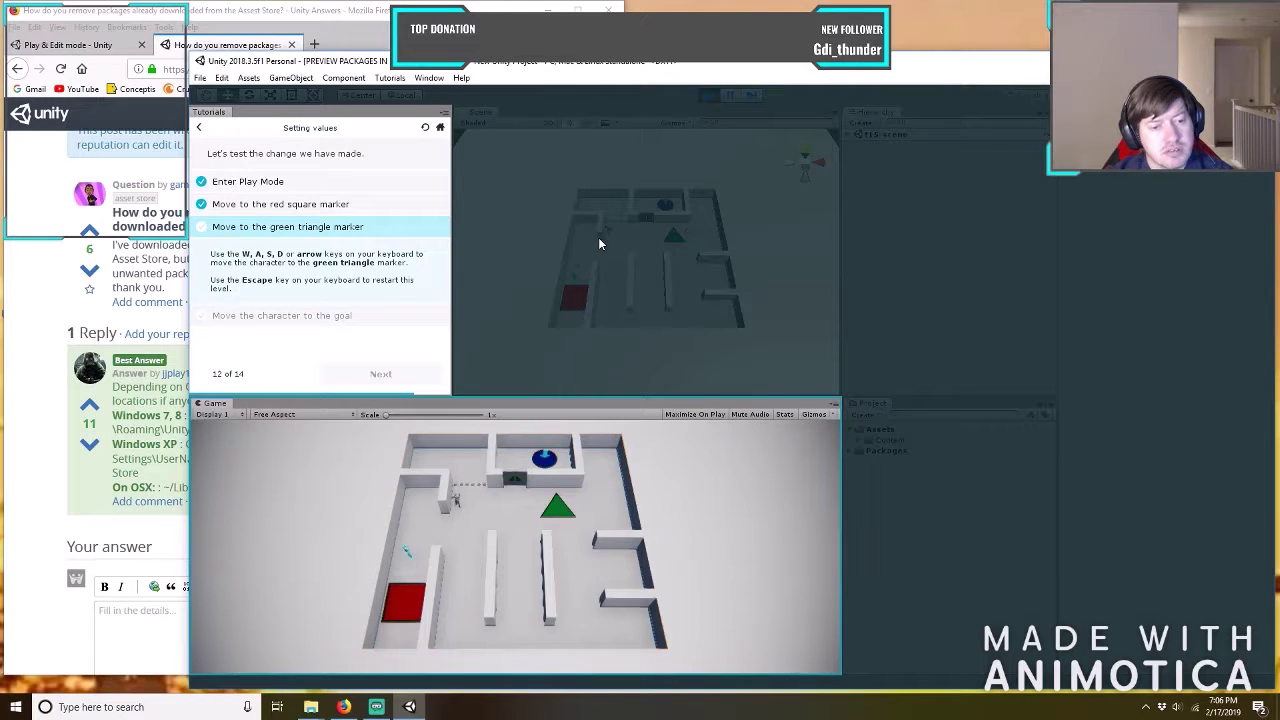
pyautogui.press('s')
pyautogui.press('w')
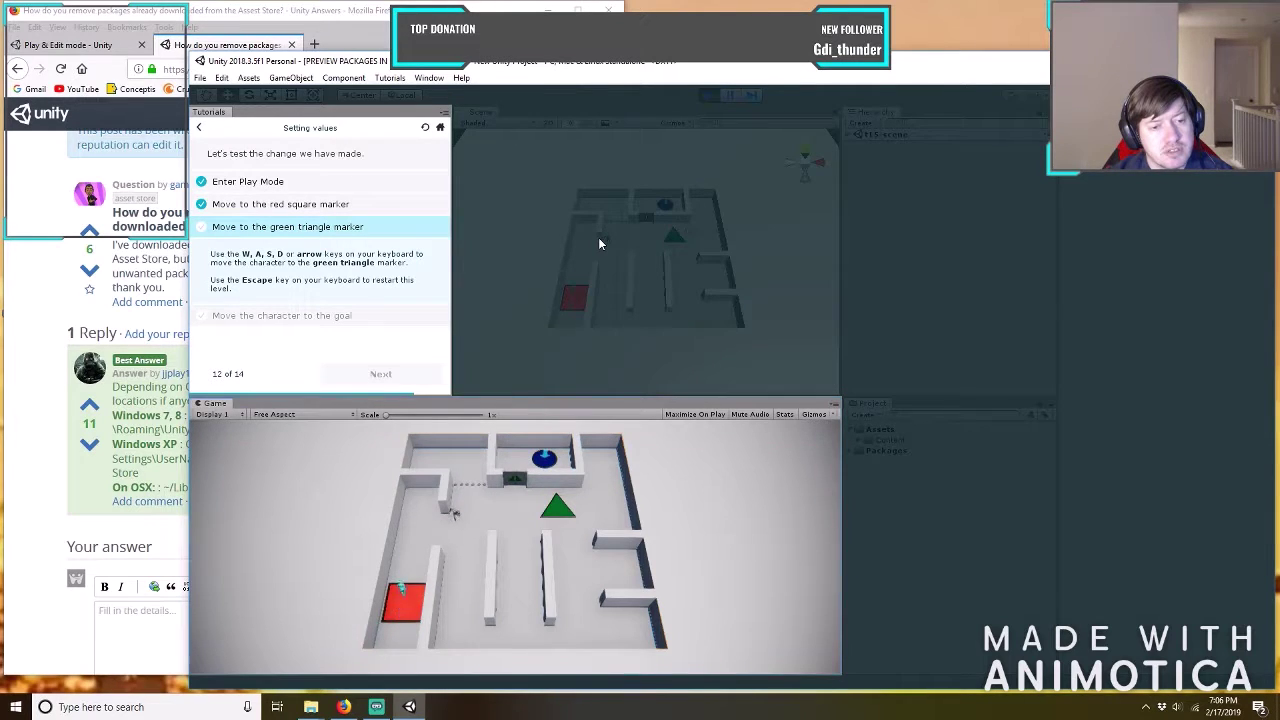
pyautogui.press('s')
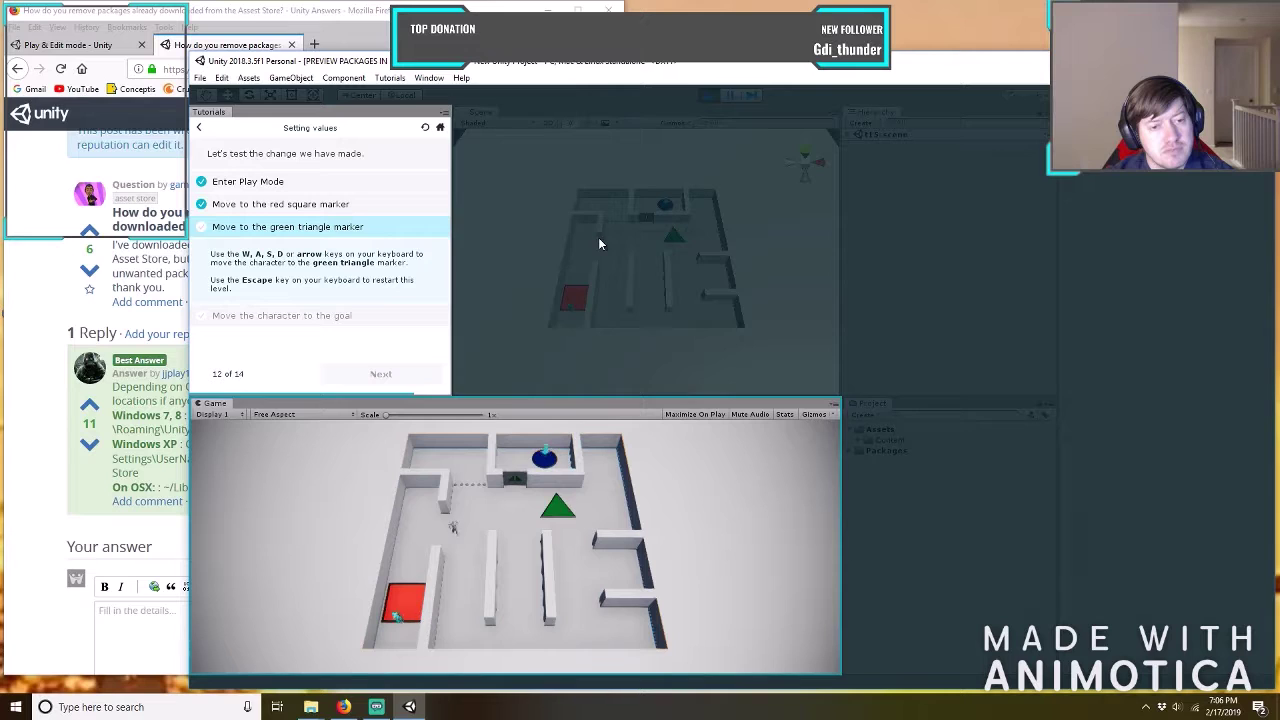
# Lure the enemy aside, then steer the character past it and onto the green triangle marker.
pyautogui.press('w')
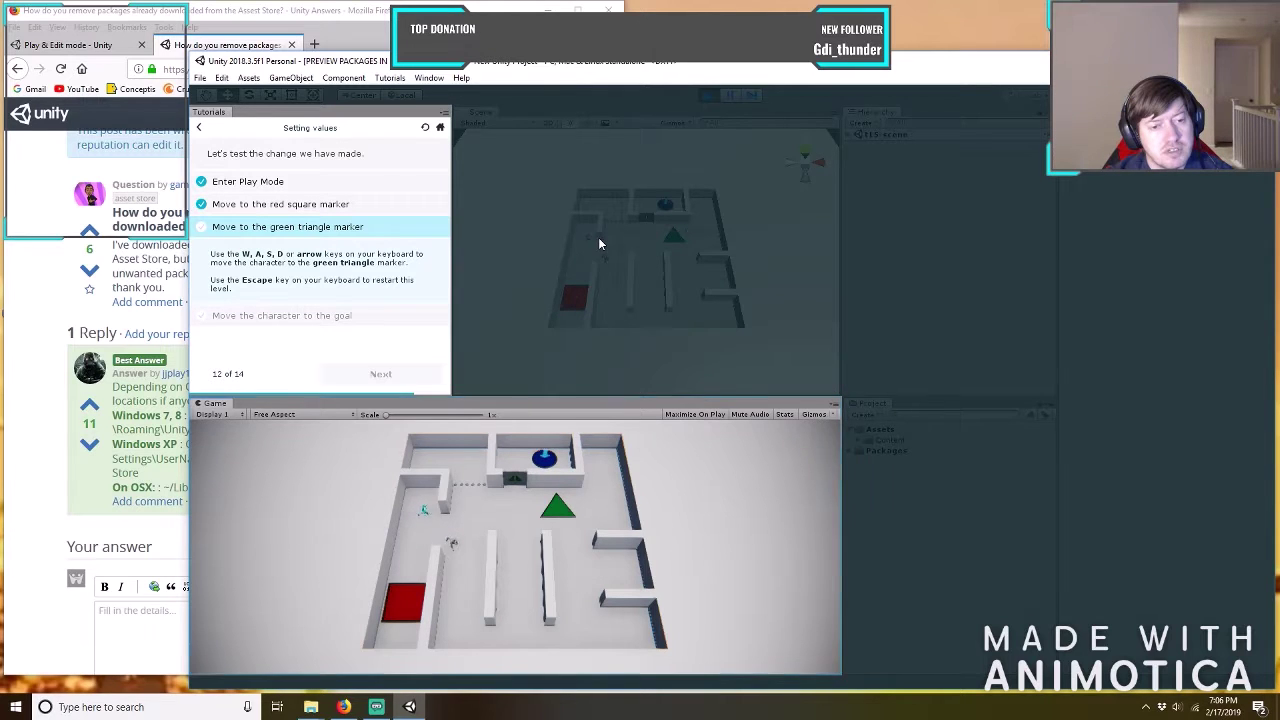
pyautogui.press('a')
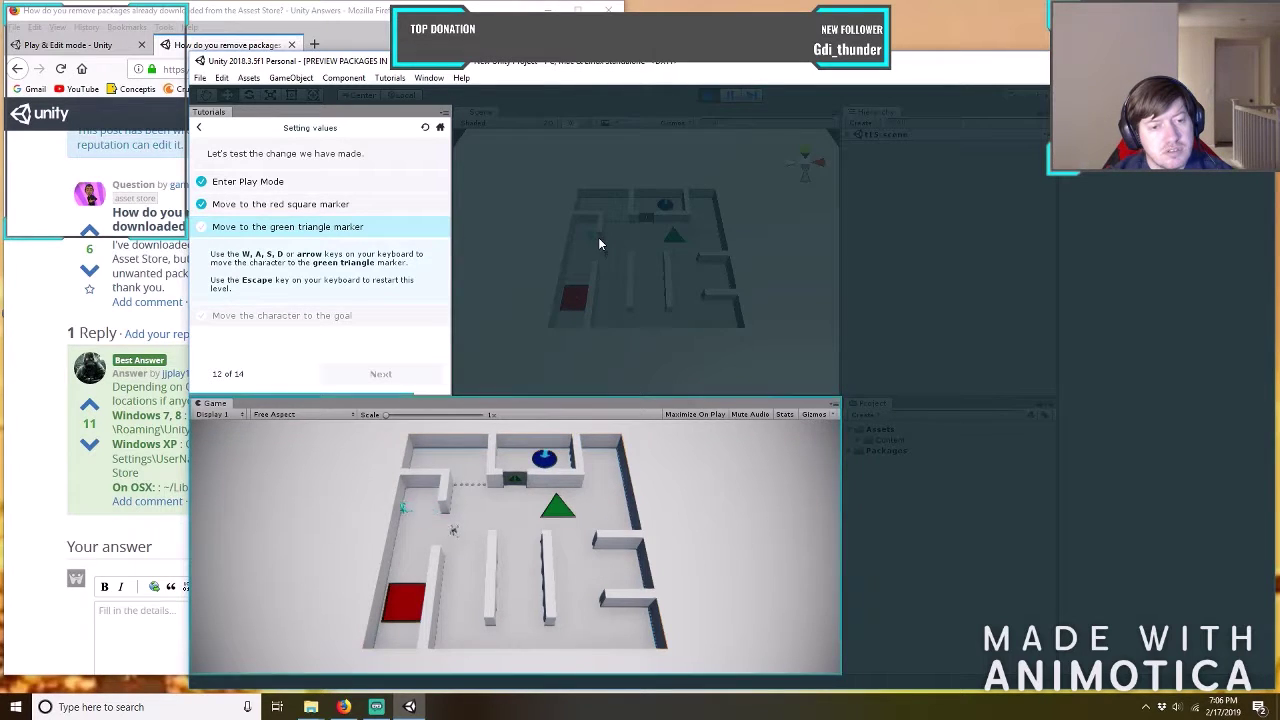
pyautogui.press('d')
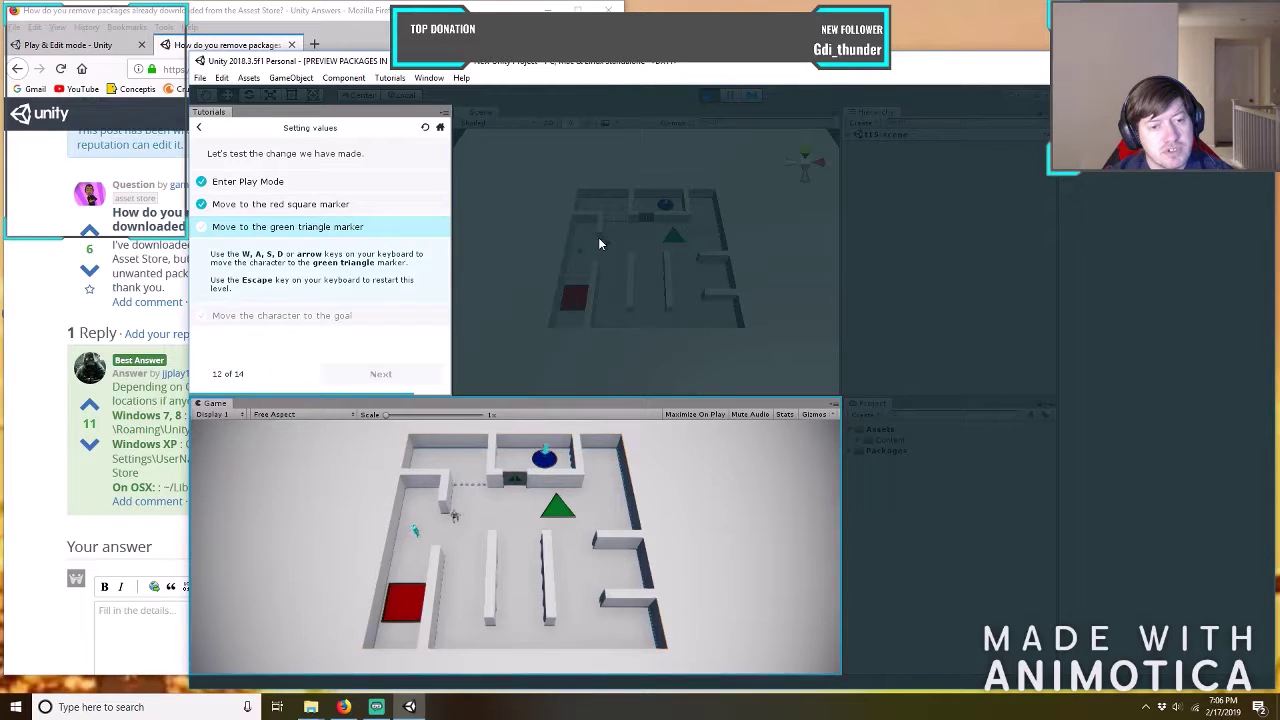
pyautogui.press('d')
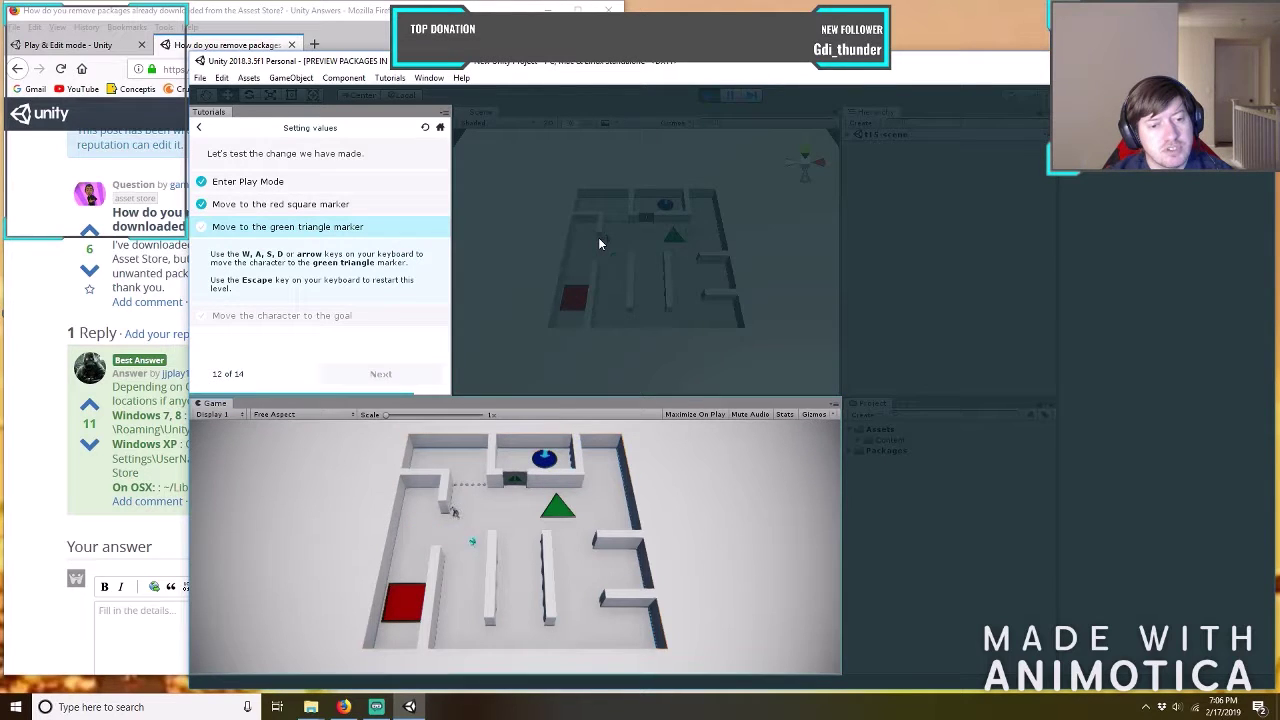
pyautogui.press('s')
pyautogui.press('s')
pyautogui.press('d')
pyautogui.press('w')
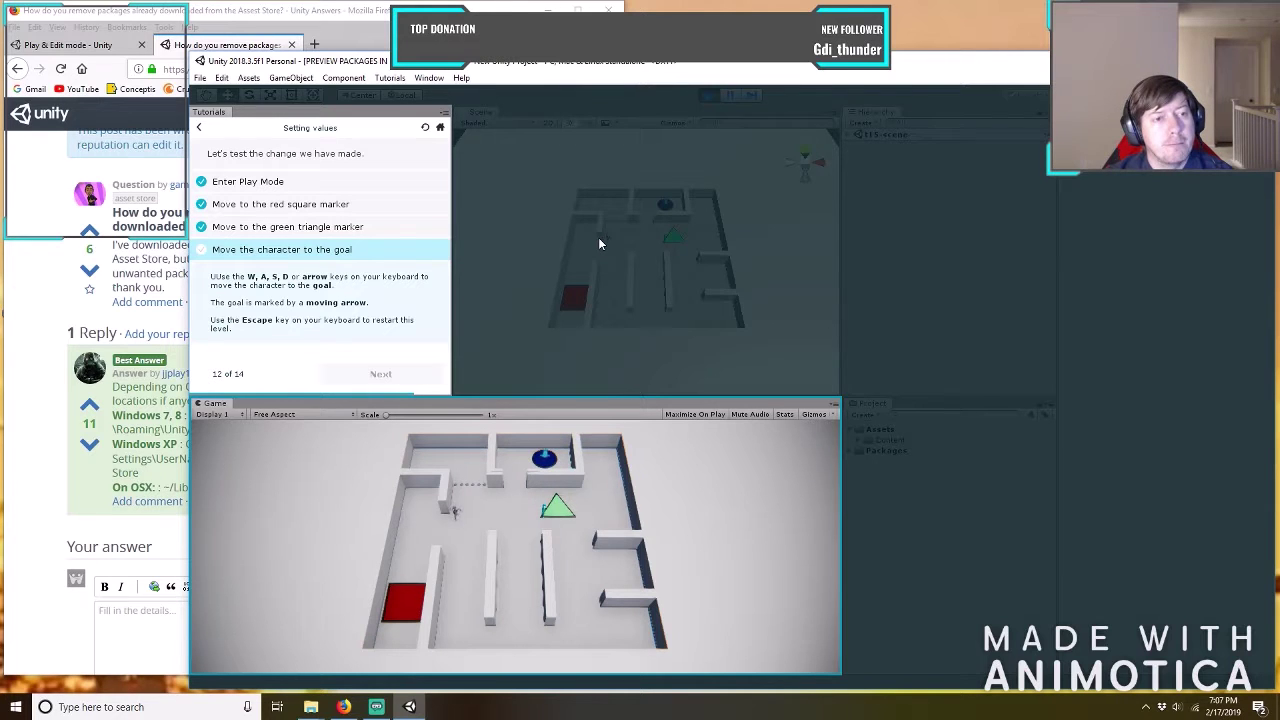
# Steer the character off the green triangle marker and through the open door to the goal.
pyautogui.press('s')
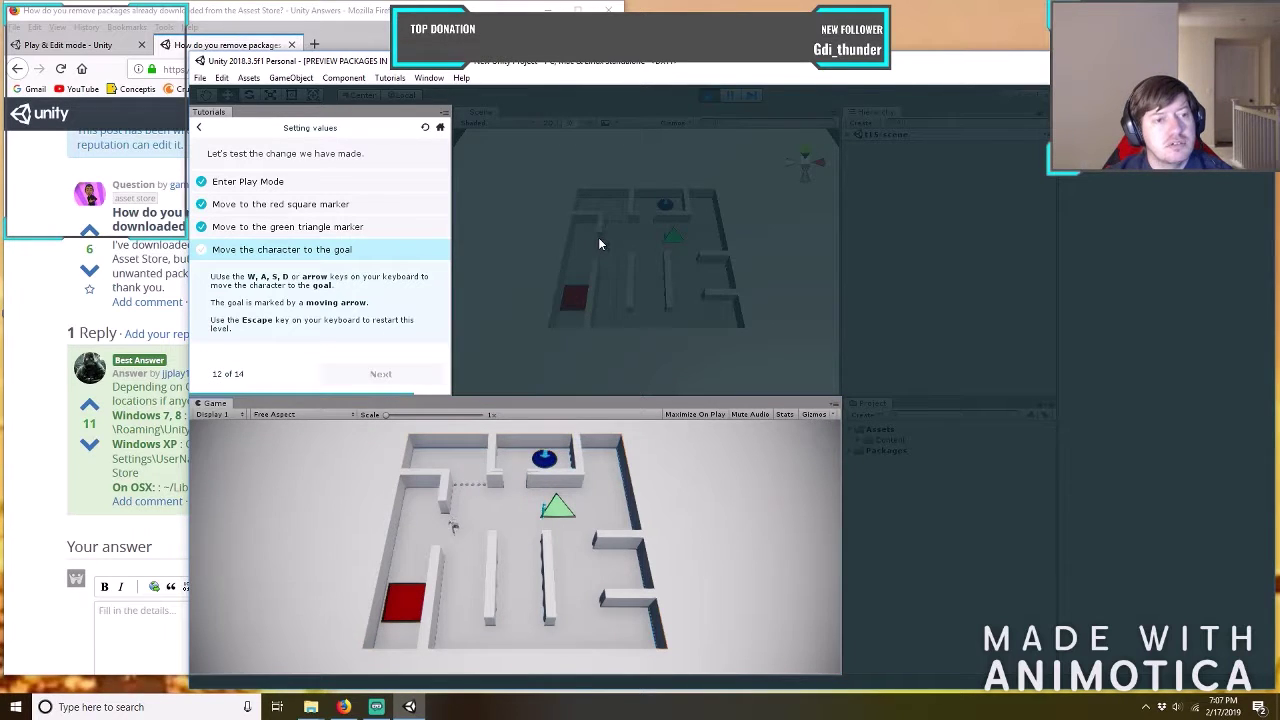
pyautogui.press('s')
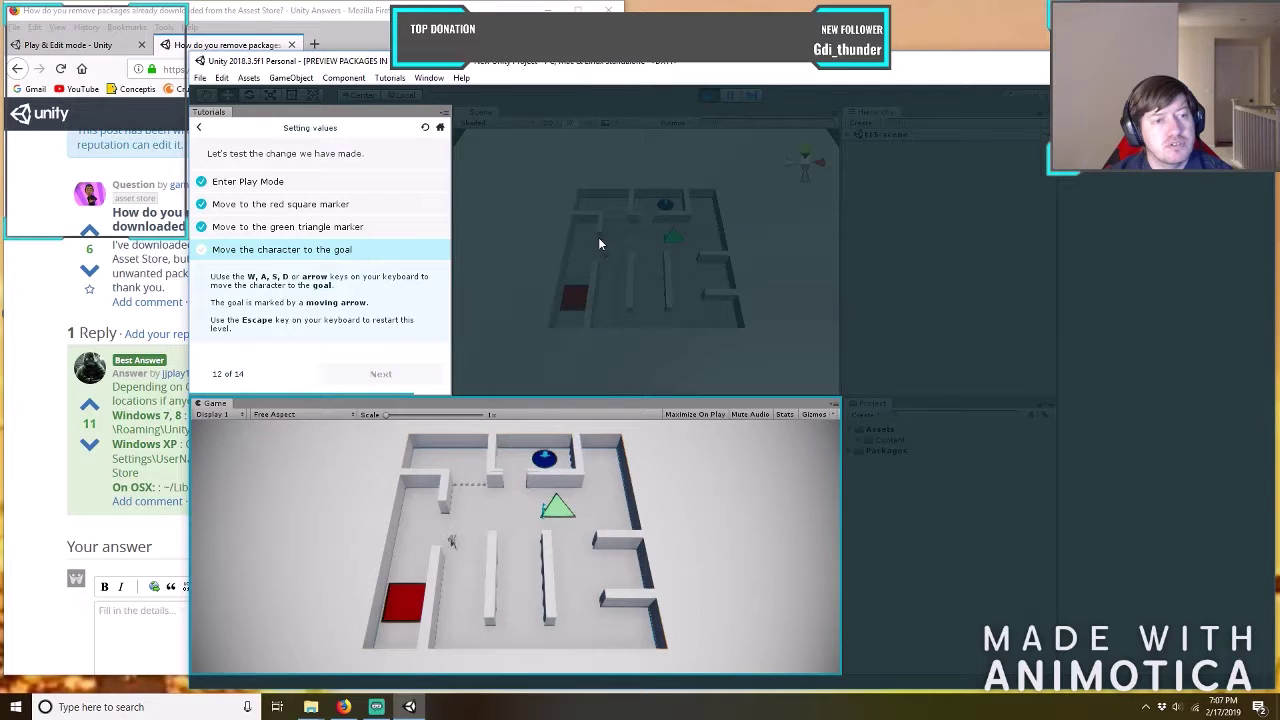
pyautogui.press('w')
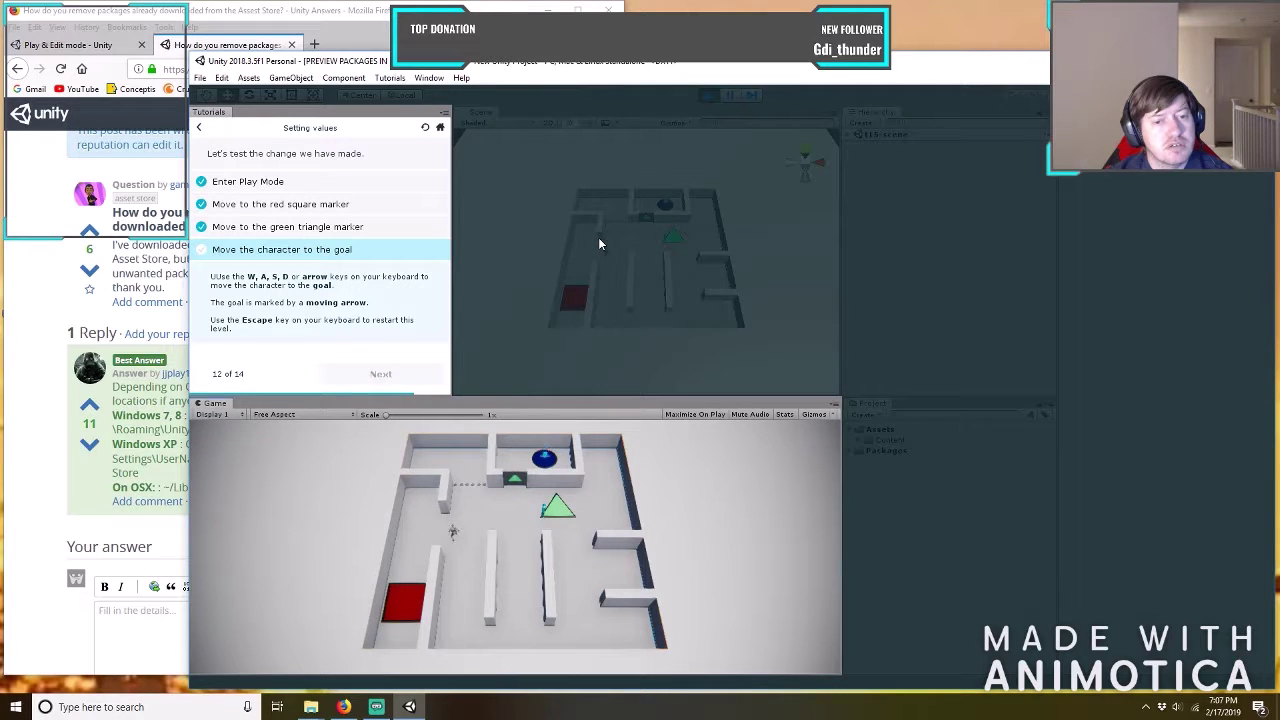
pyautogui.press('w')
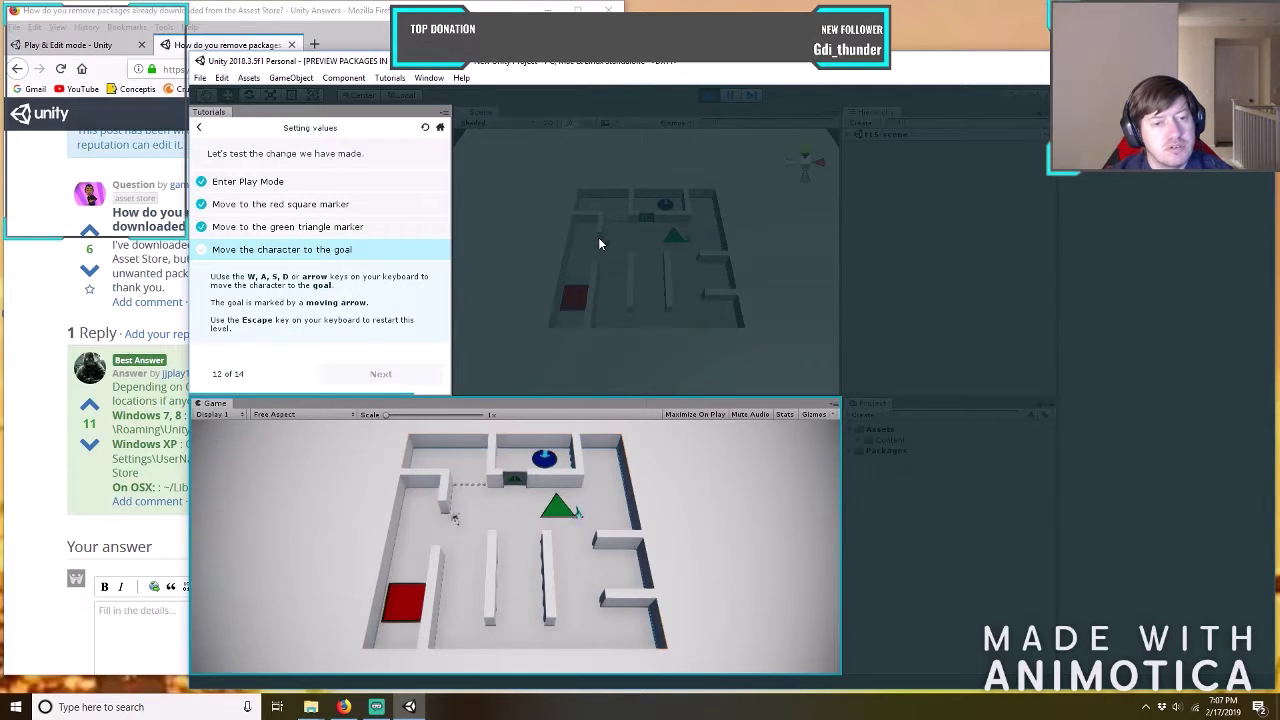
pyautogui.press('w')
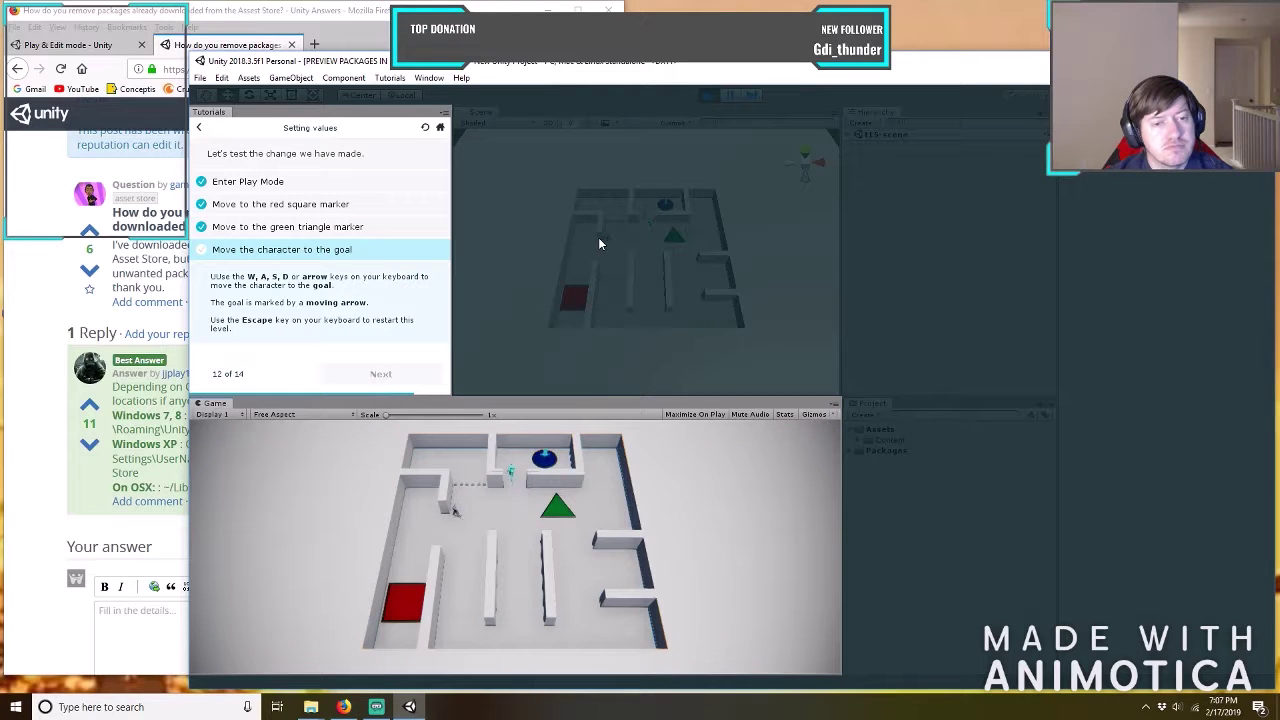
pyautogui.press('d')
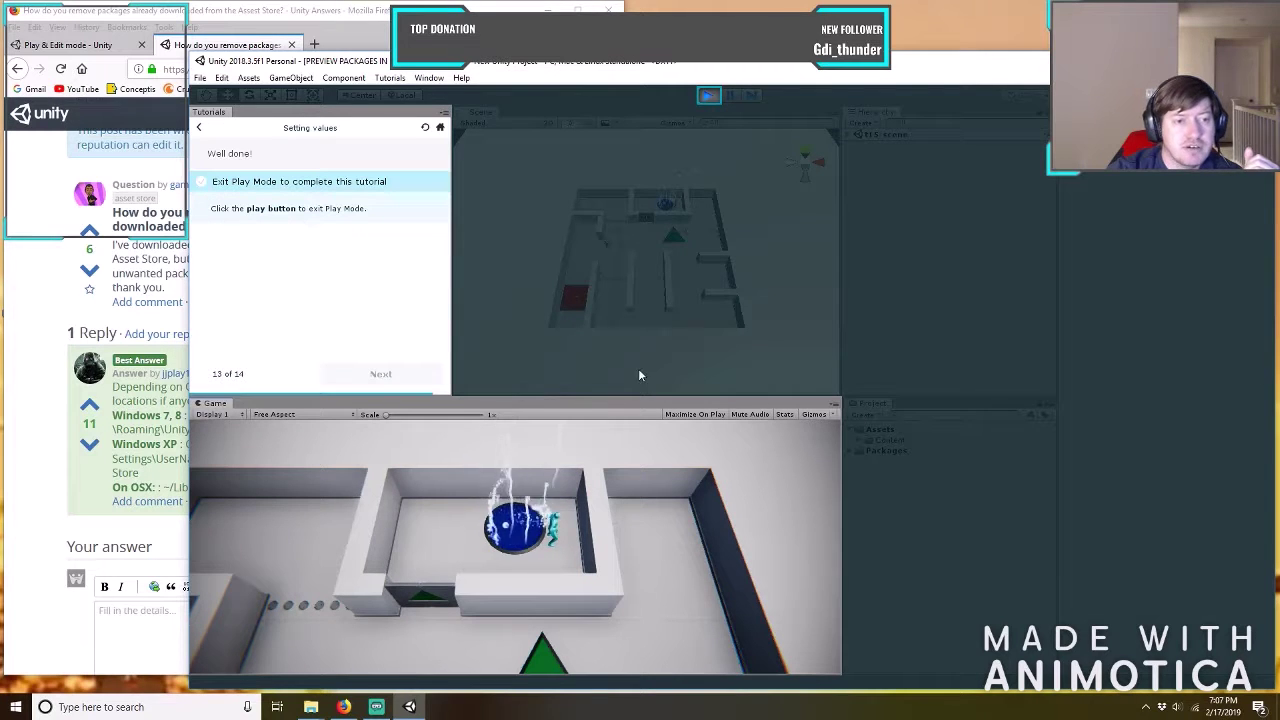
# Exit Play Mode and finish the Setting values tutorial through its final summary page.
pyautogui.click(701, 95)
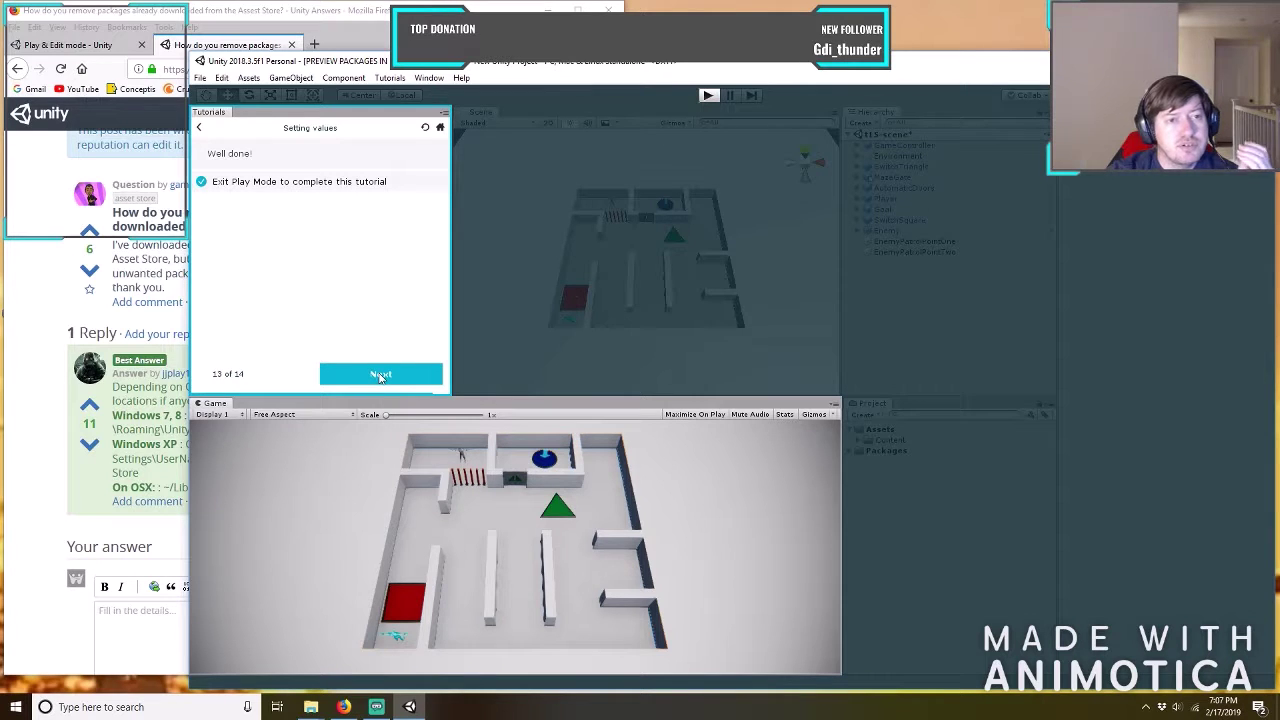
pyautogui.click(380, 375)
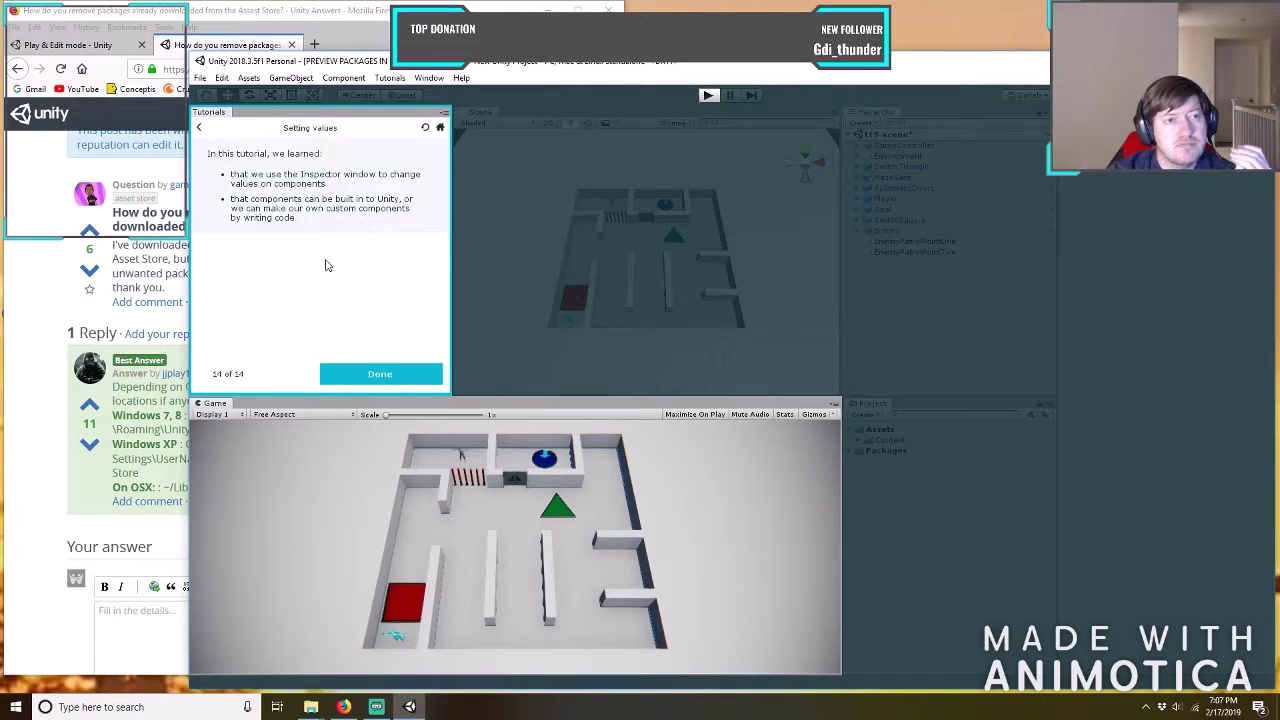
pyautogui.click(310, 172)
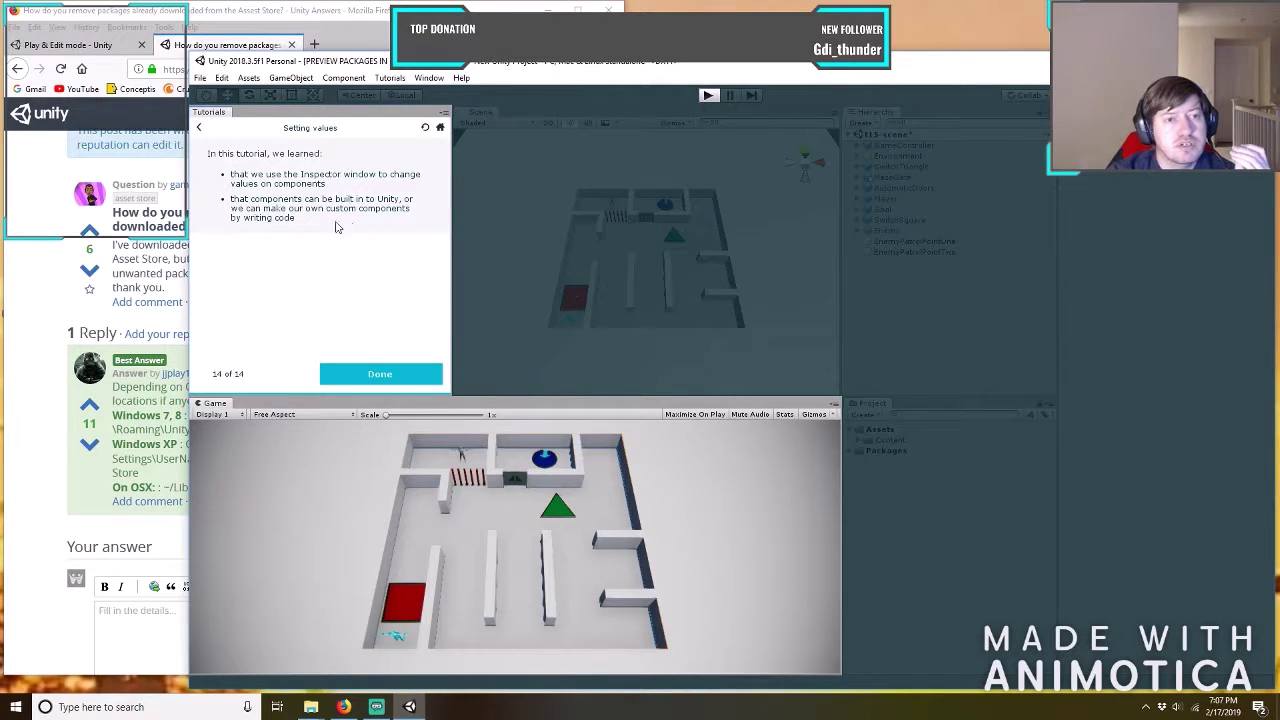
pyautogui.click(385, 374)
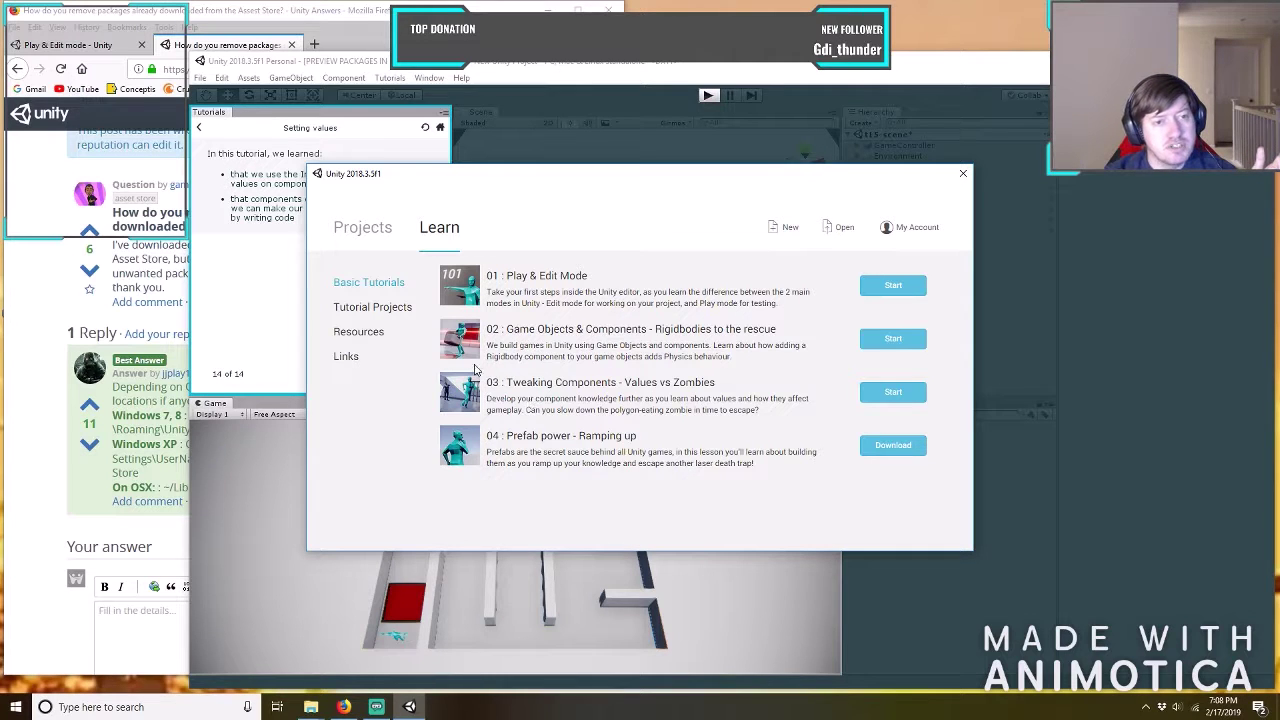
# Download and start the 04 : Prefab power - Ramping up tutorial, discarding the scene changes and forgetting the current project.
pyautogui.click(884, 450)
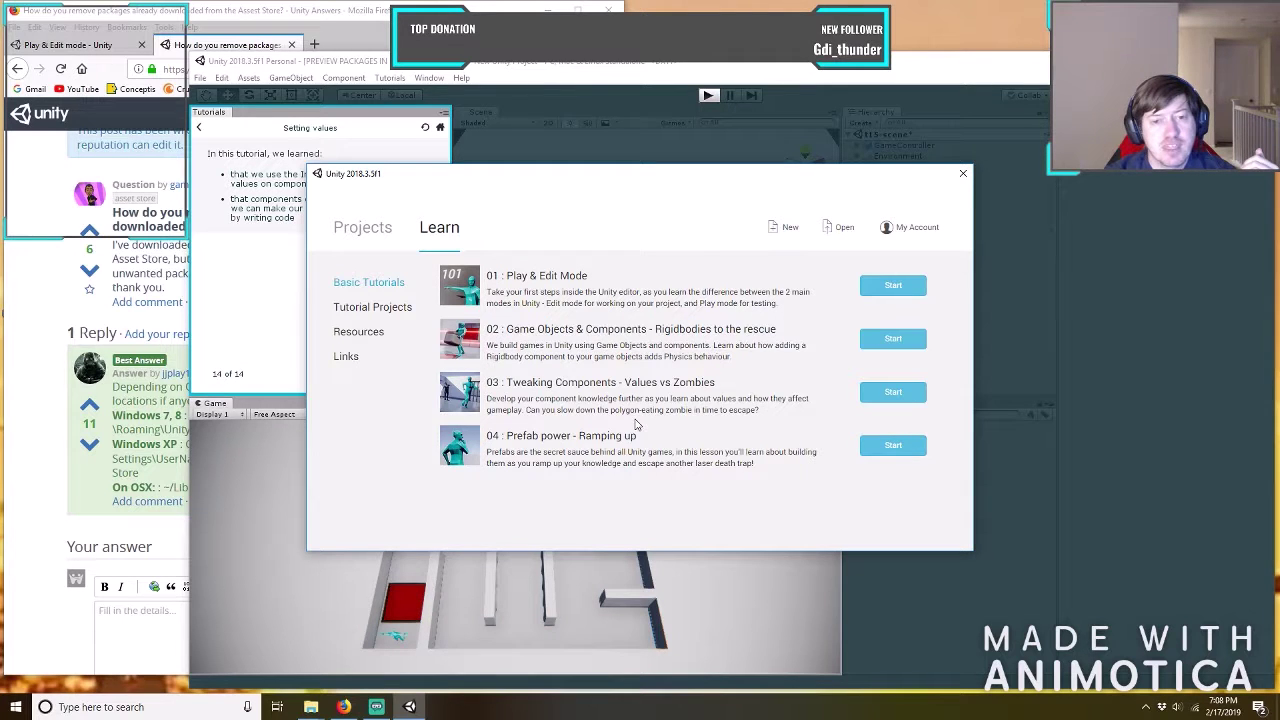
pyautogui.click(892, 447)
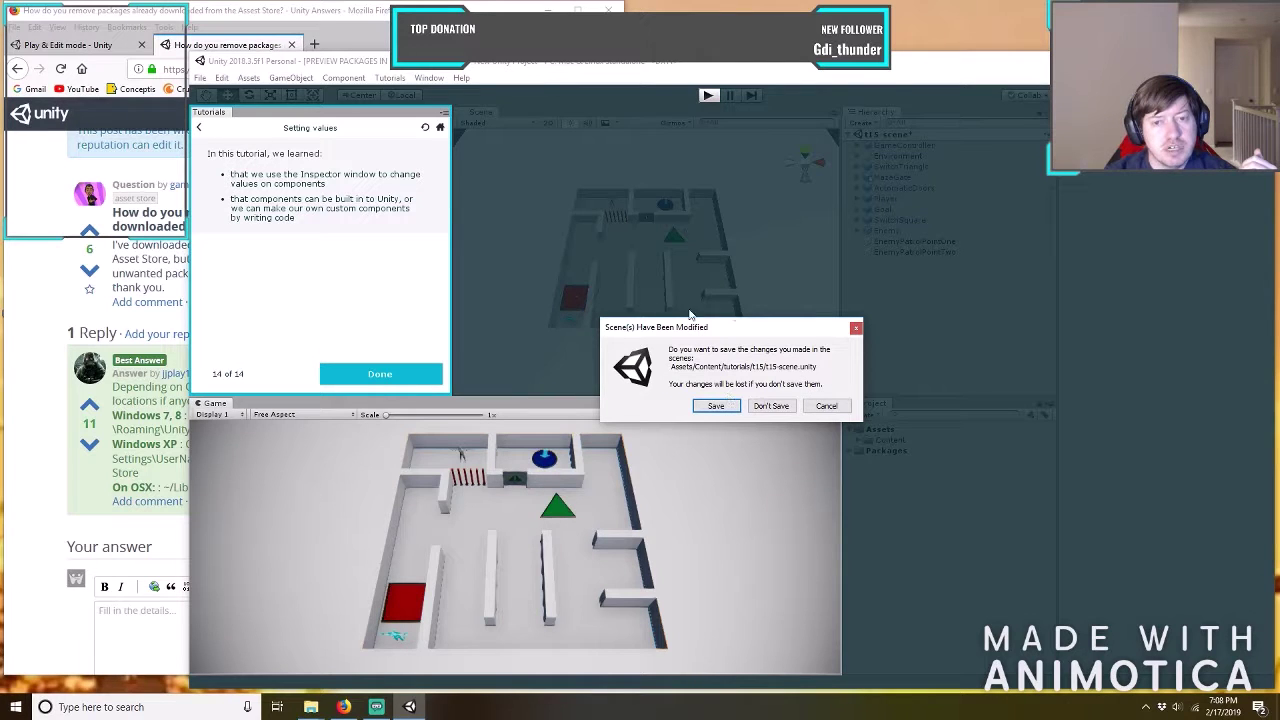
pyautogui.click(766, 407)
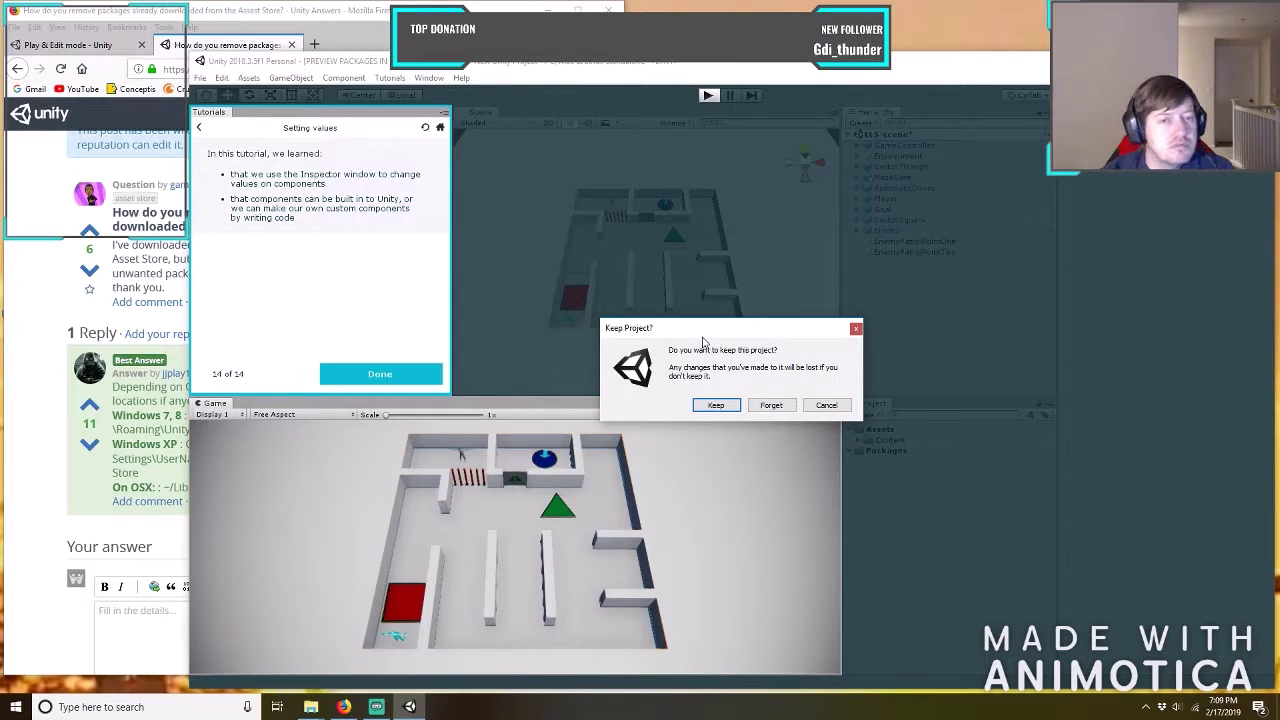
pyautogui.click(771, 406)
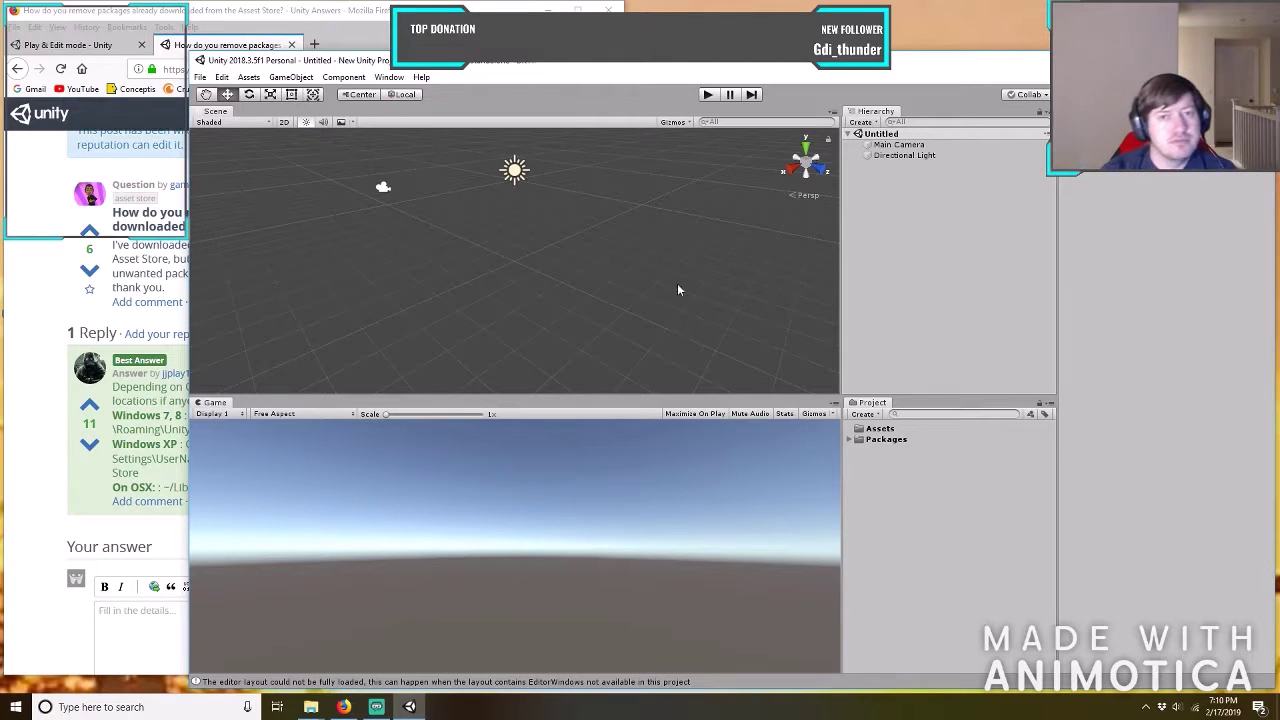
# Quit the editor without keeping the project and start the 04 : Prefab power - Ramping up tutorial again.
pyautogui.click(201, 77)
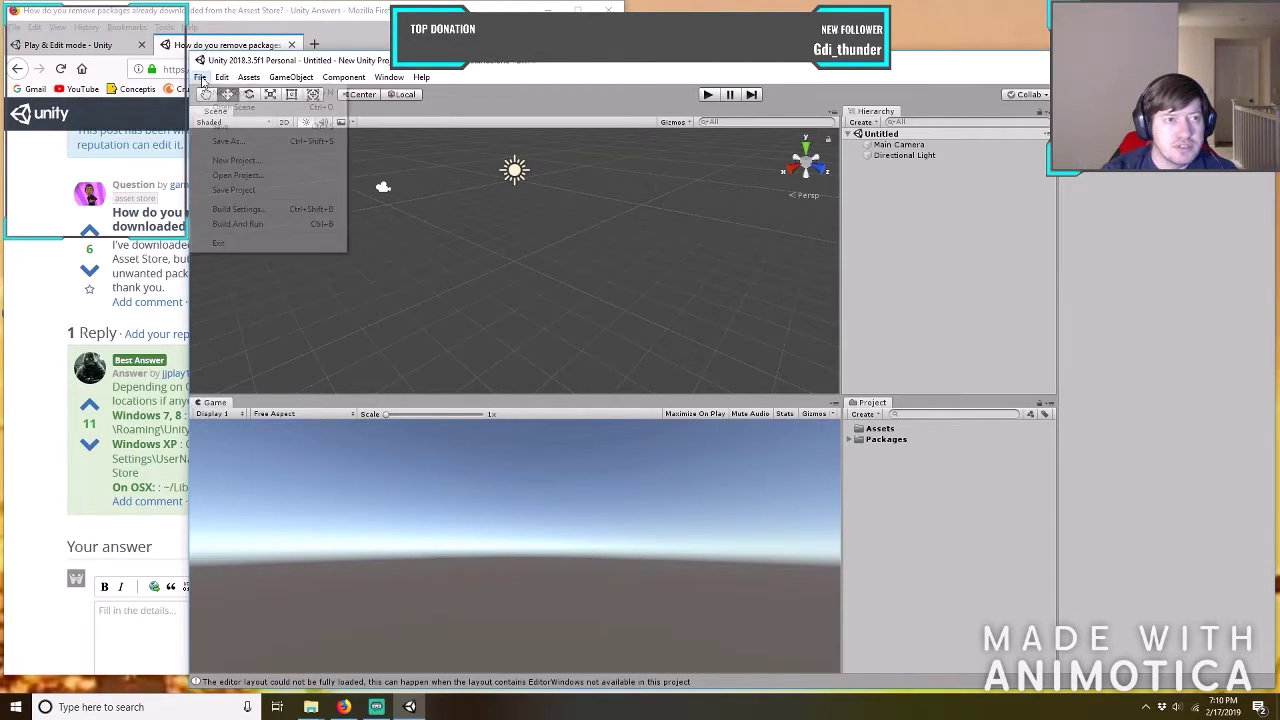
pyautogui.click(228, 244)
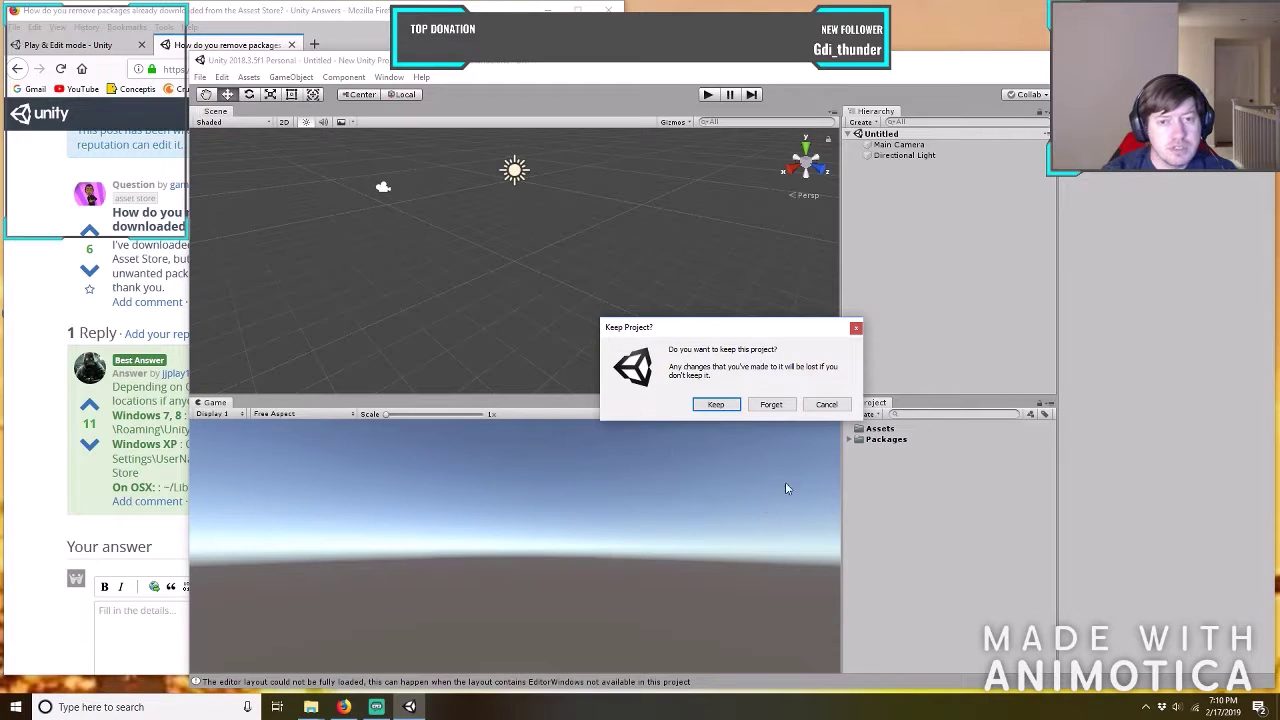
pyautogui.click(771, 406)
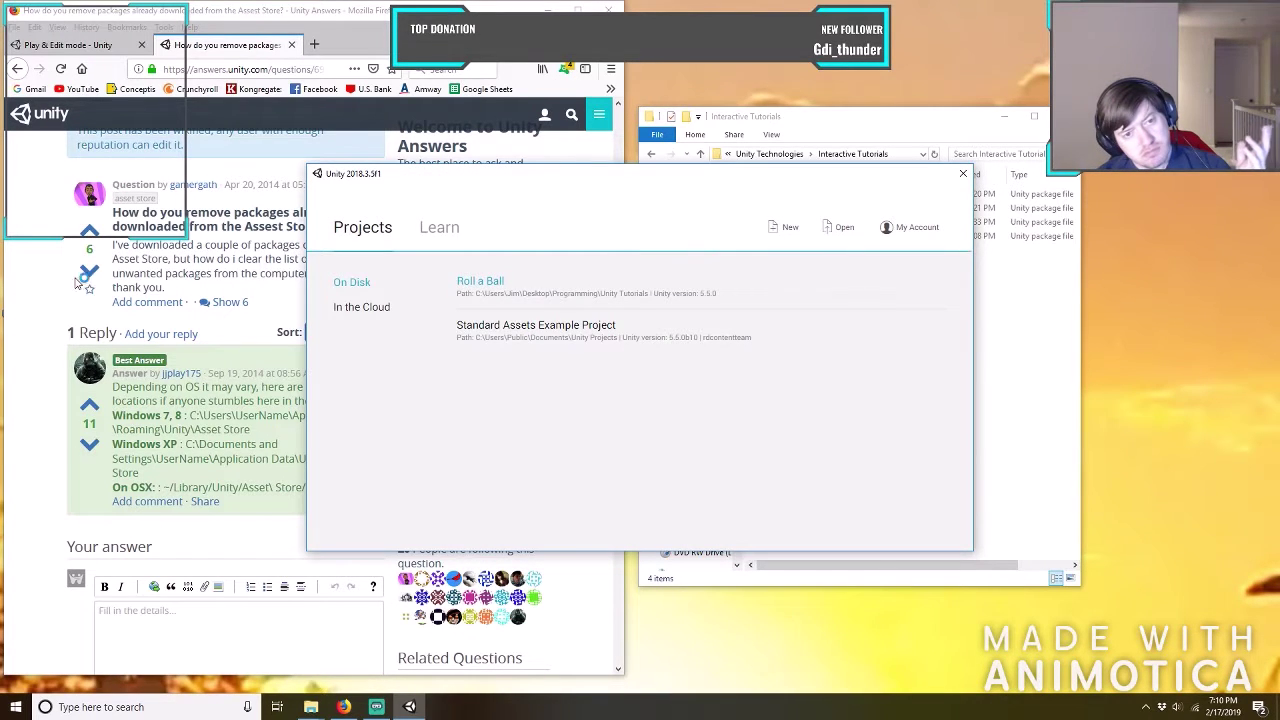
pyautogui.click(440, 234)
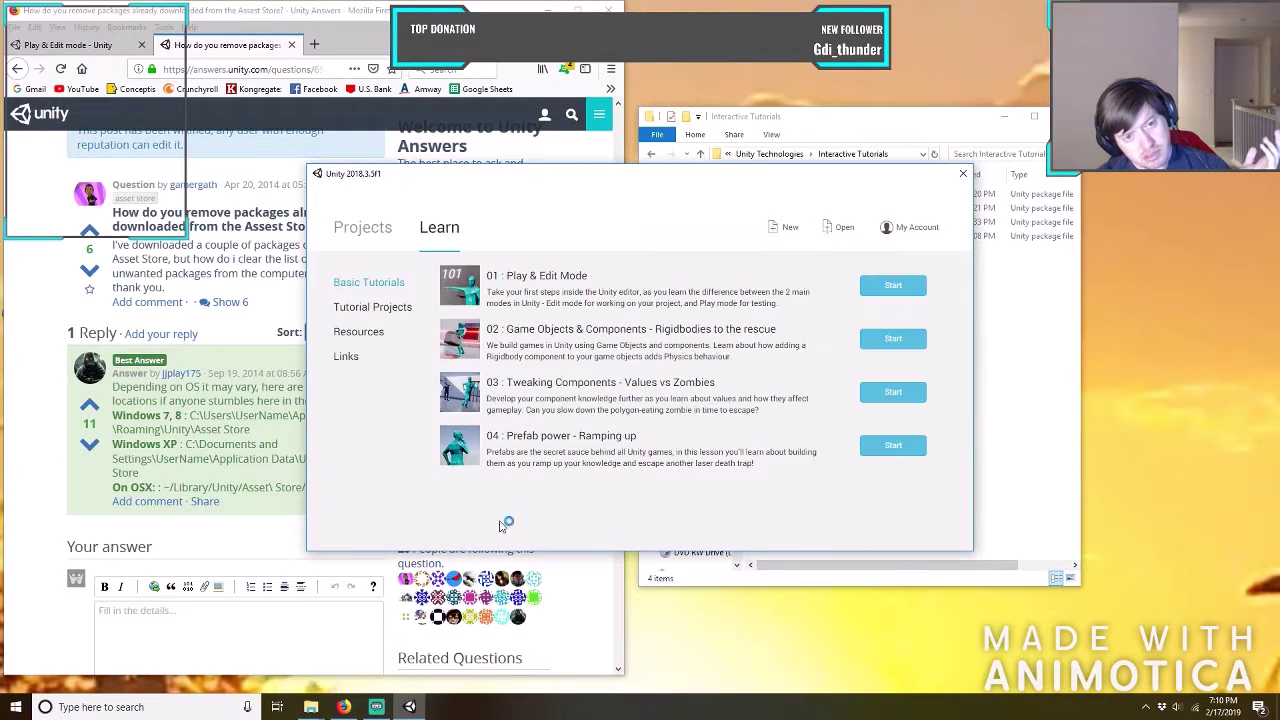
pyautogui.click(904, 451)
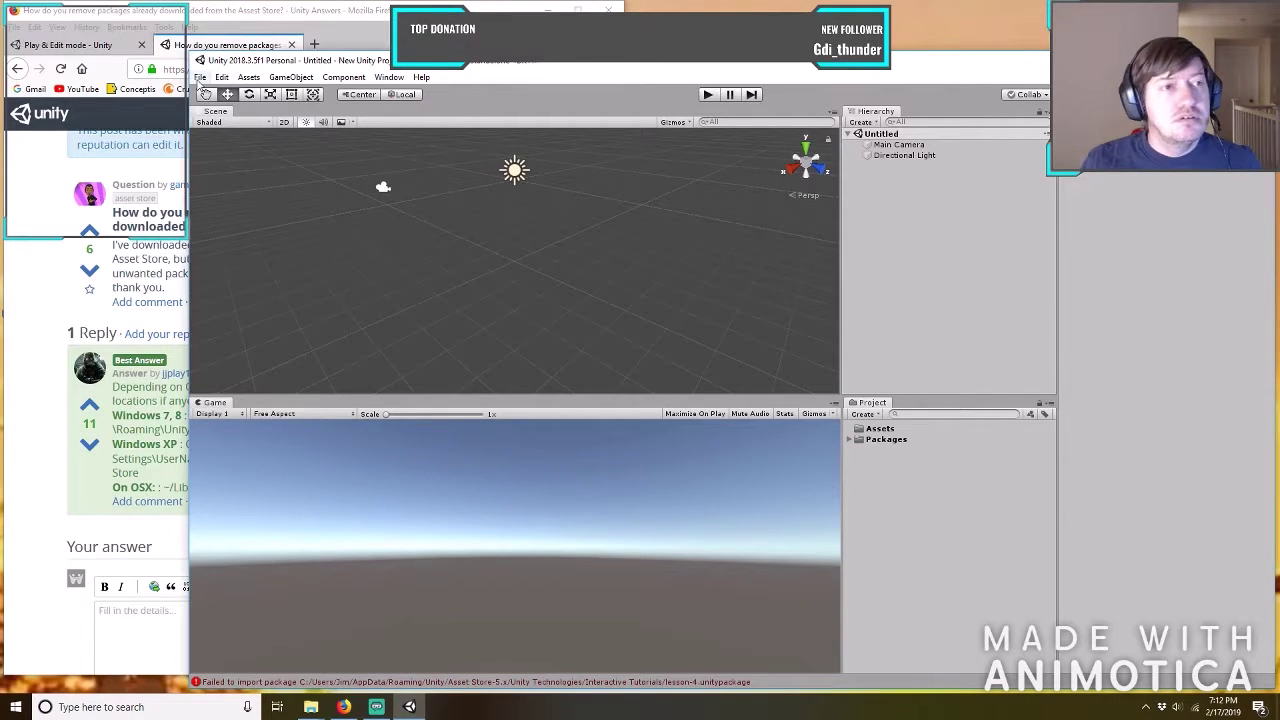
# Quit the editor without keeping the project and delete the lesson-4 package from the Interactive Tutorials folder.
pyautogui.click(200, 77)
pyautogui.click(219, 244)
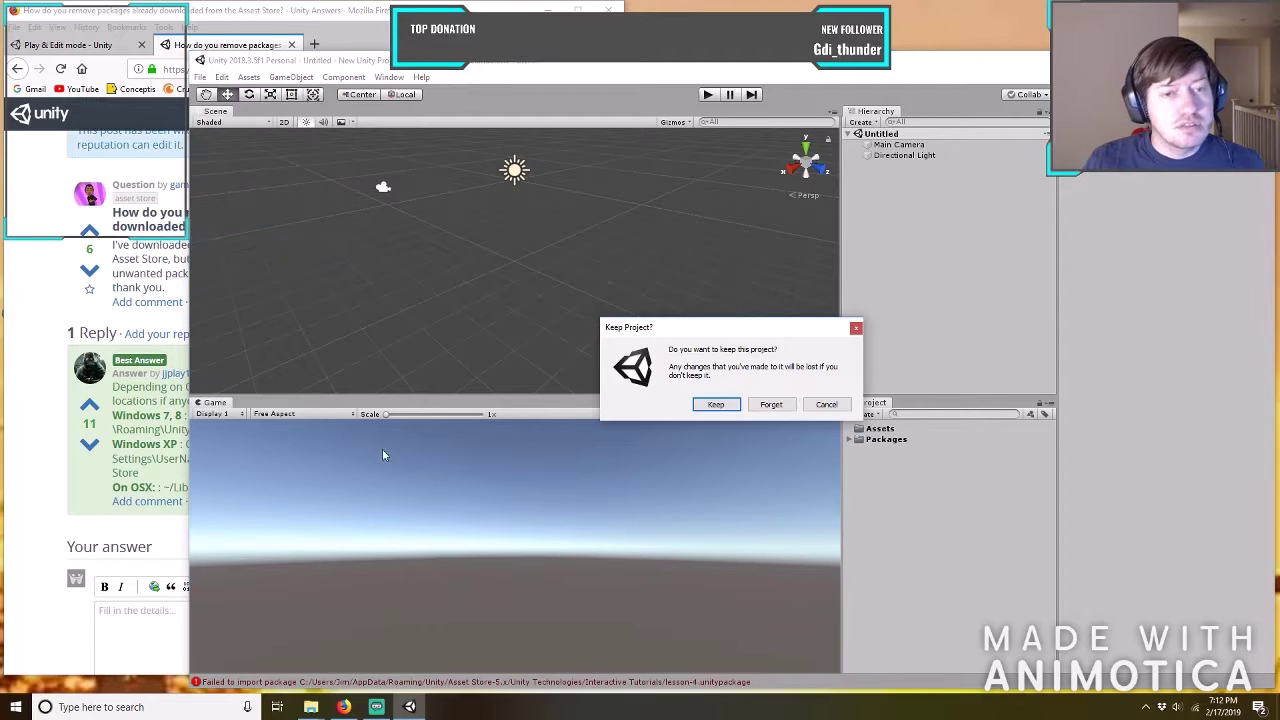
pyautogui.click(773, 403)
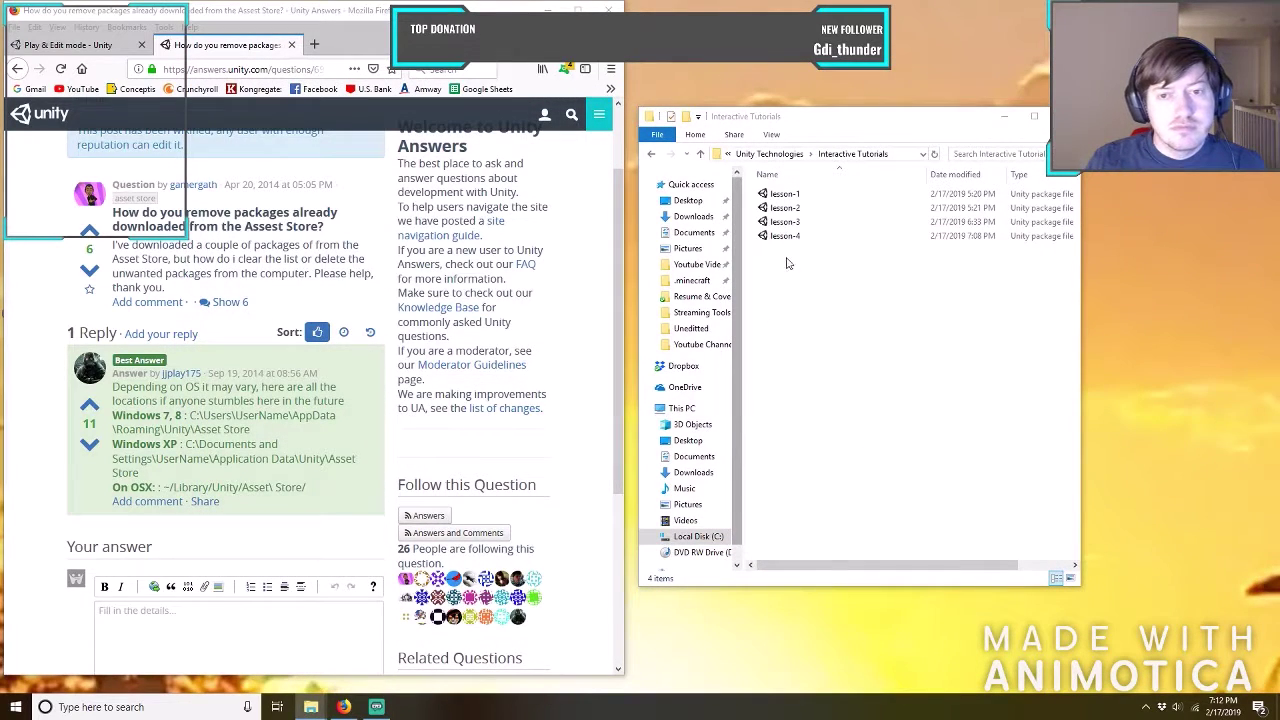
pyautogui.click(789, 240)
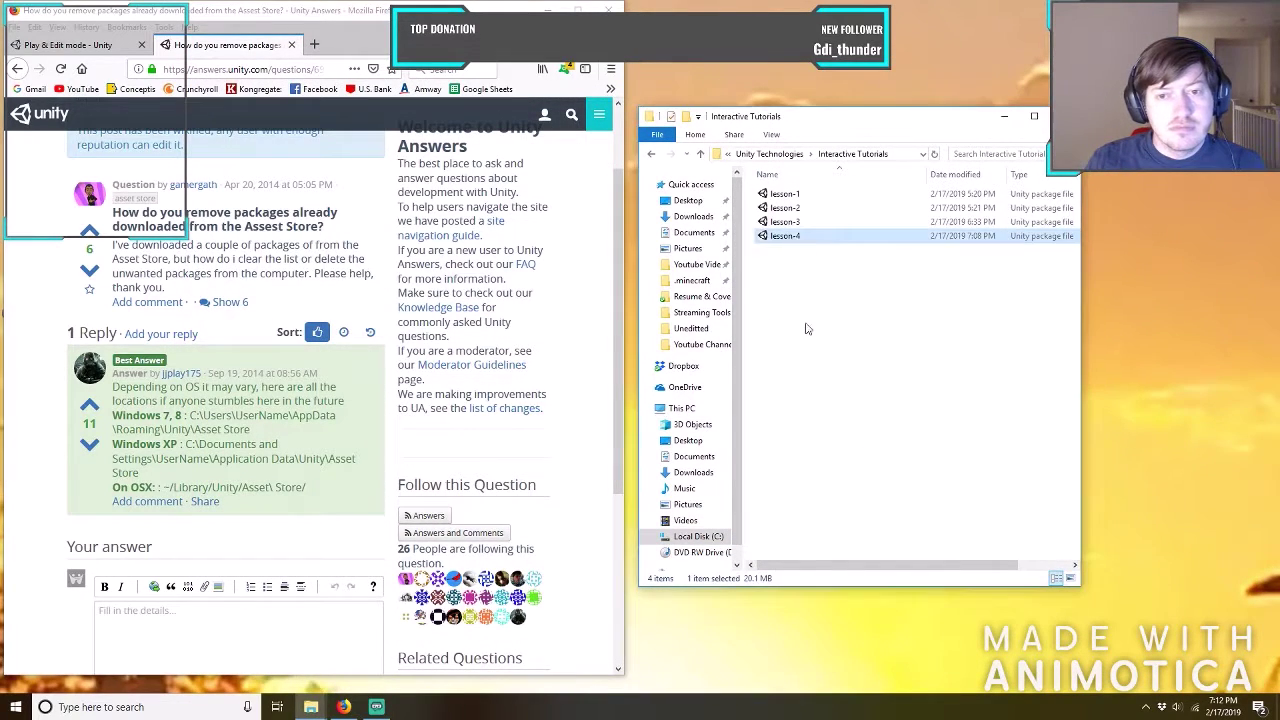
pyautogui.press('Delete')
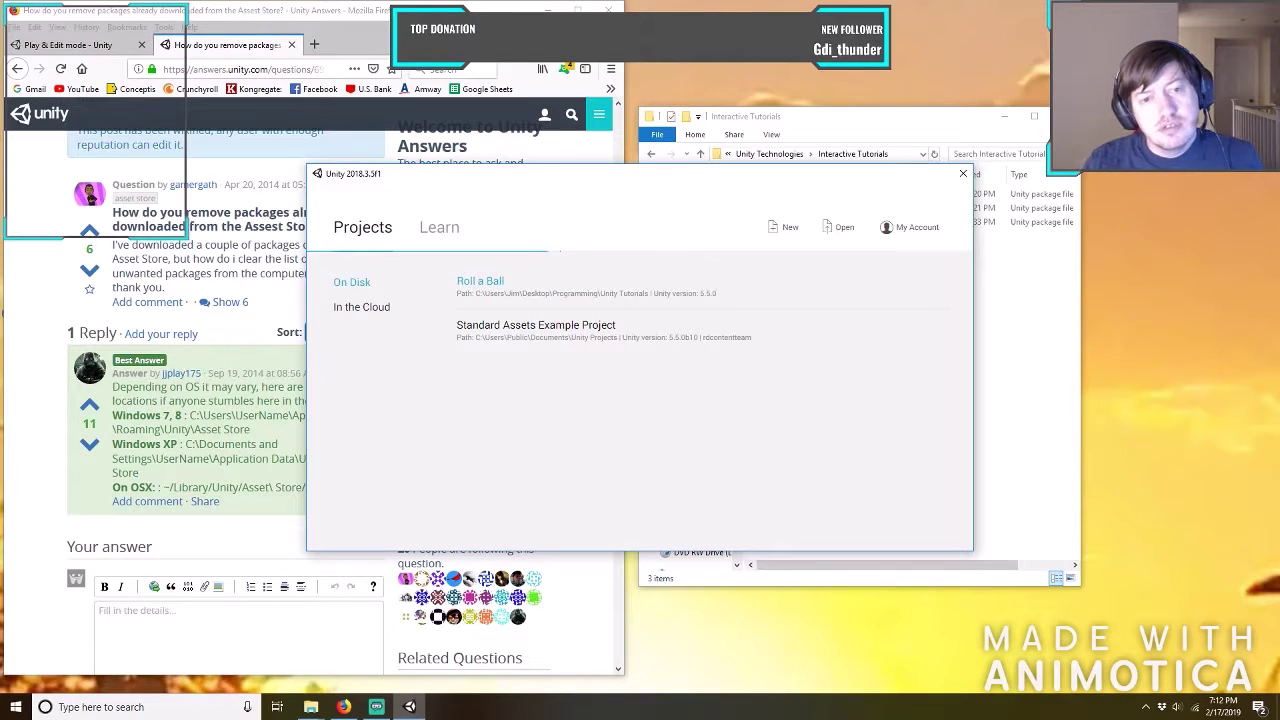
# Download the 04 : Prefab power - Ramping up tutorial from the basic tutorials and move the launcher aside to reveal the package folder.
pyautogui.click(432, 229)
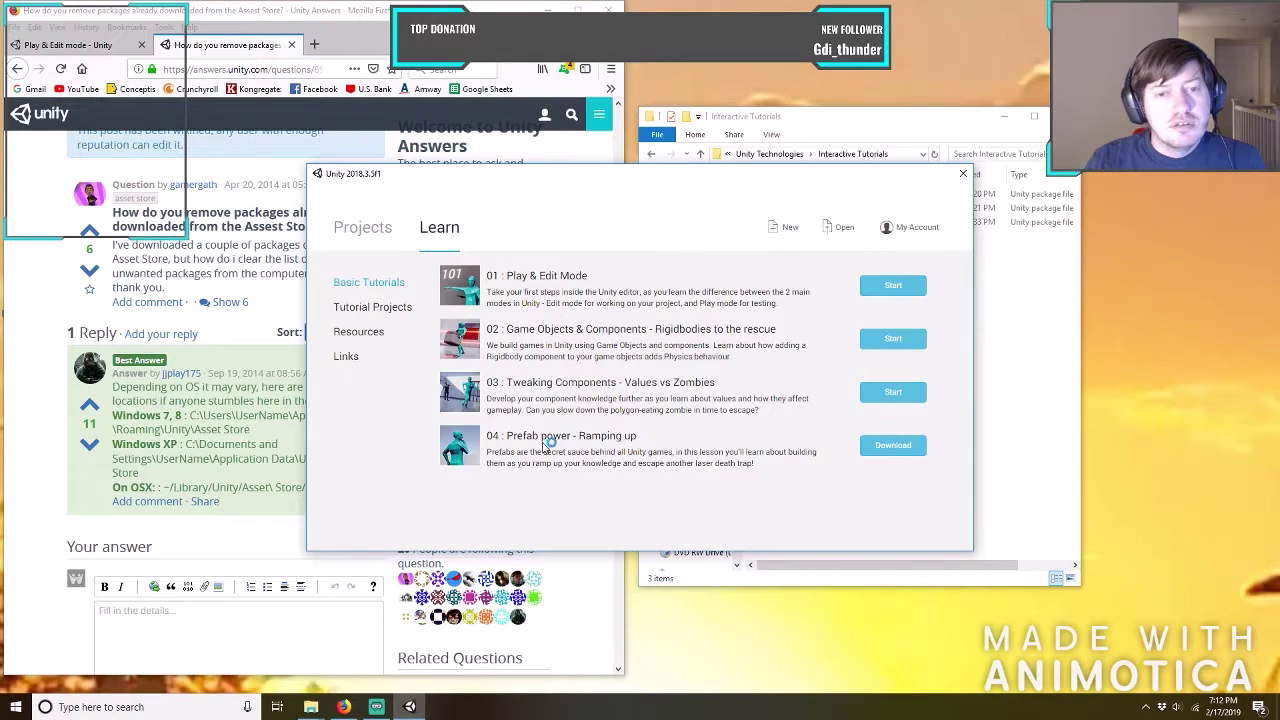
pyautogui.click(893, 447)
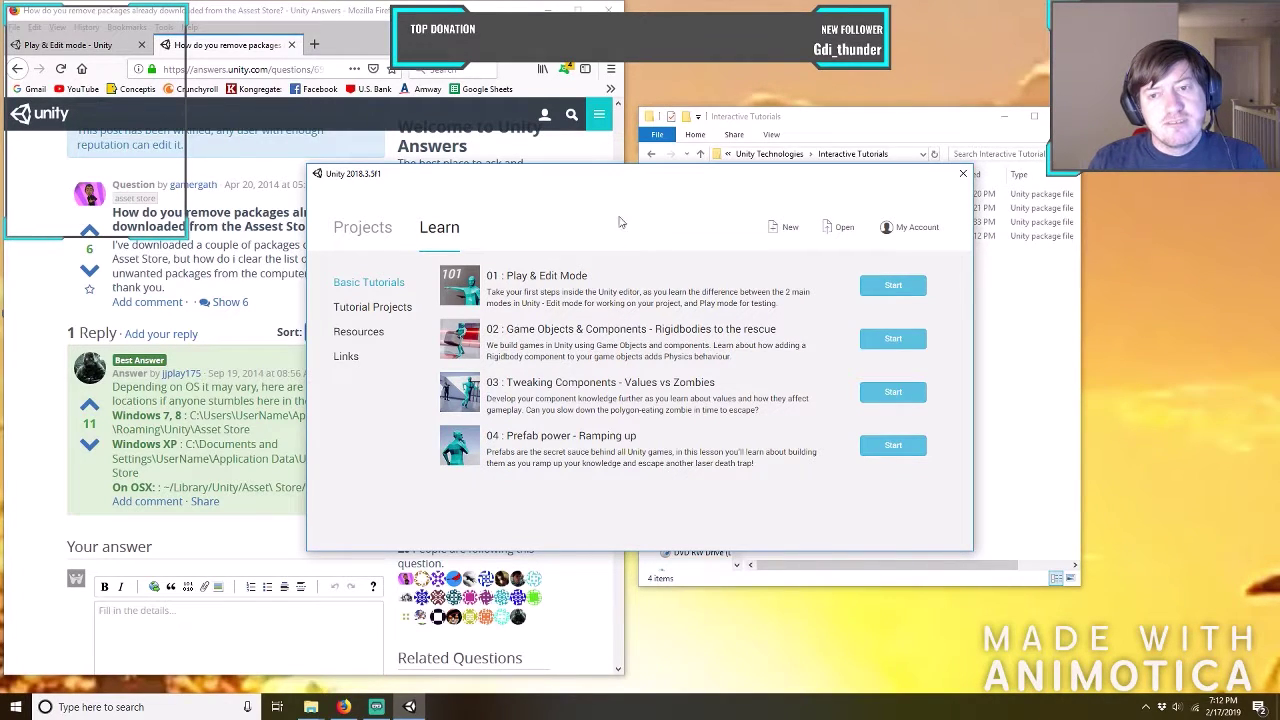
pyautogui.moveTo(734, 181); pyautogui.dragTo(499, 134)
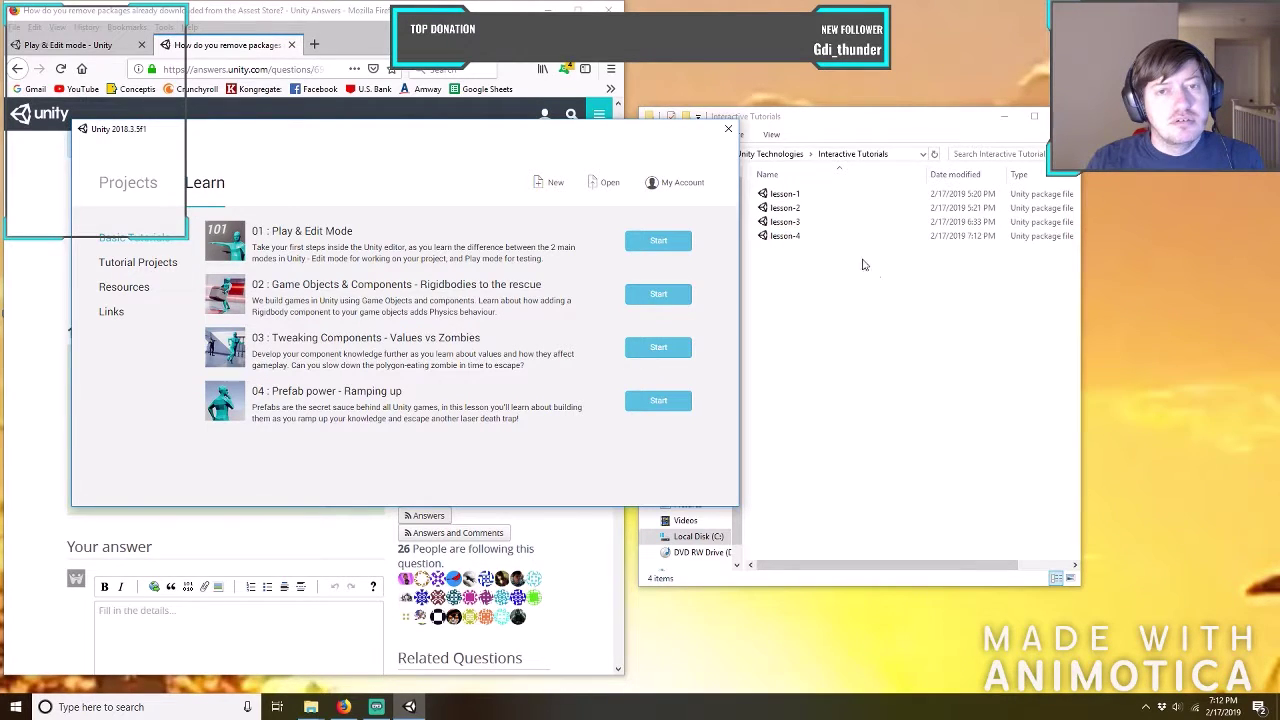
# Close the launcher and delete the lesson-4 package from the Interactive Tutorials folder.
pyautogui.click(728, 128)
pyautogui.click(790, 236)
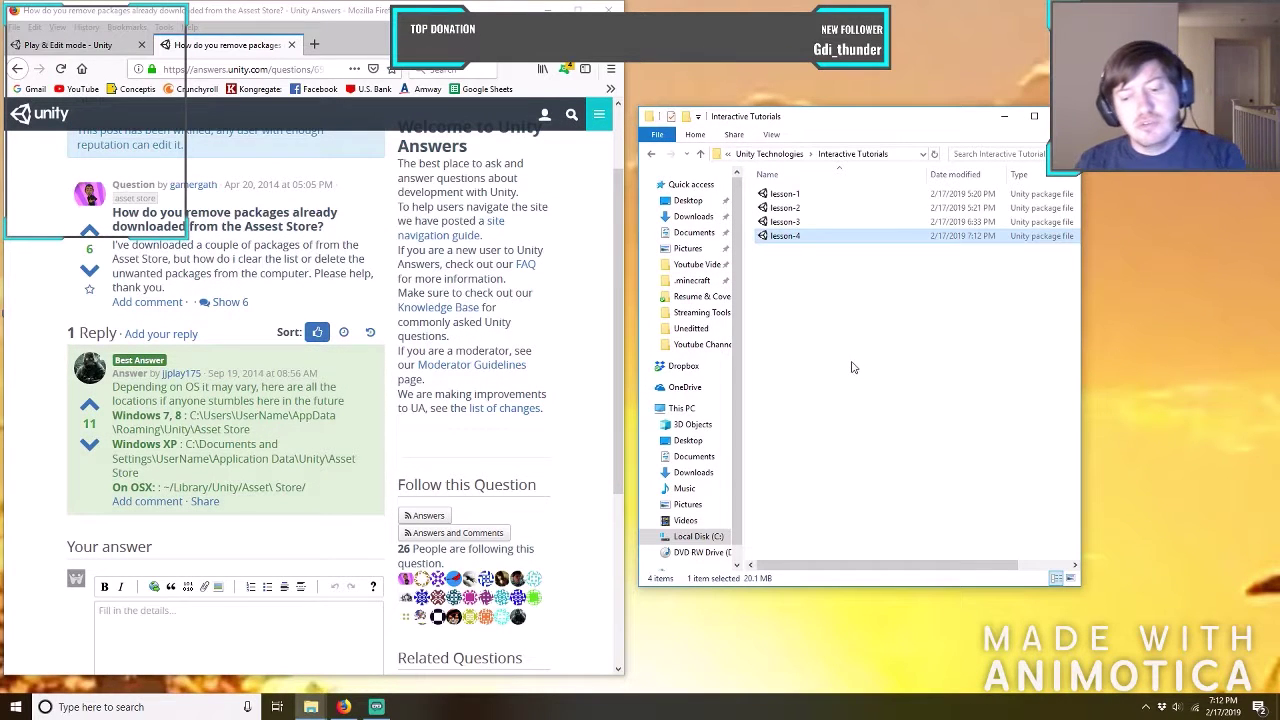
pyautogui.press('Delete')
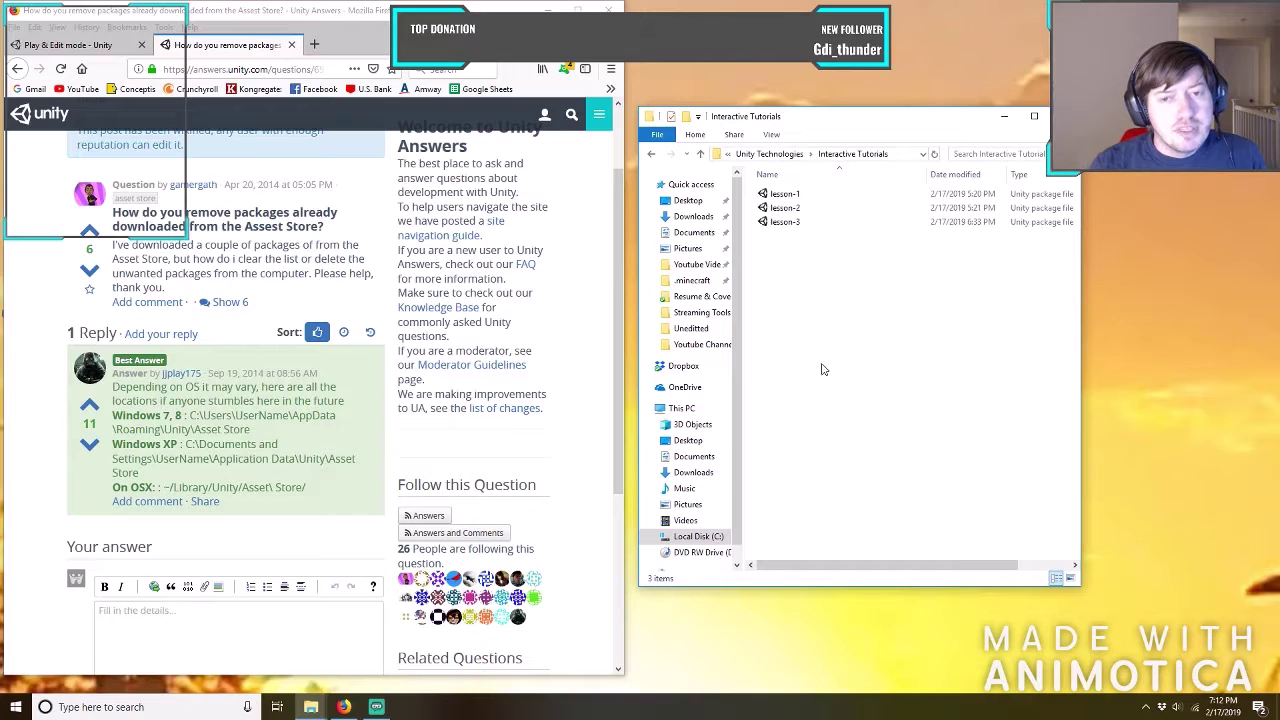
# Reopen the Unity launcher, then download and start the 04 : Prefab power - Ramping up tutorial.
pyautogui.click(790, 221)
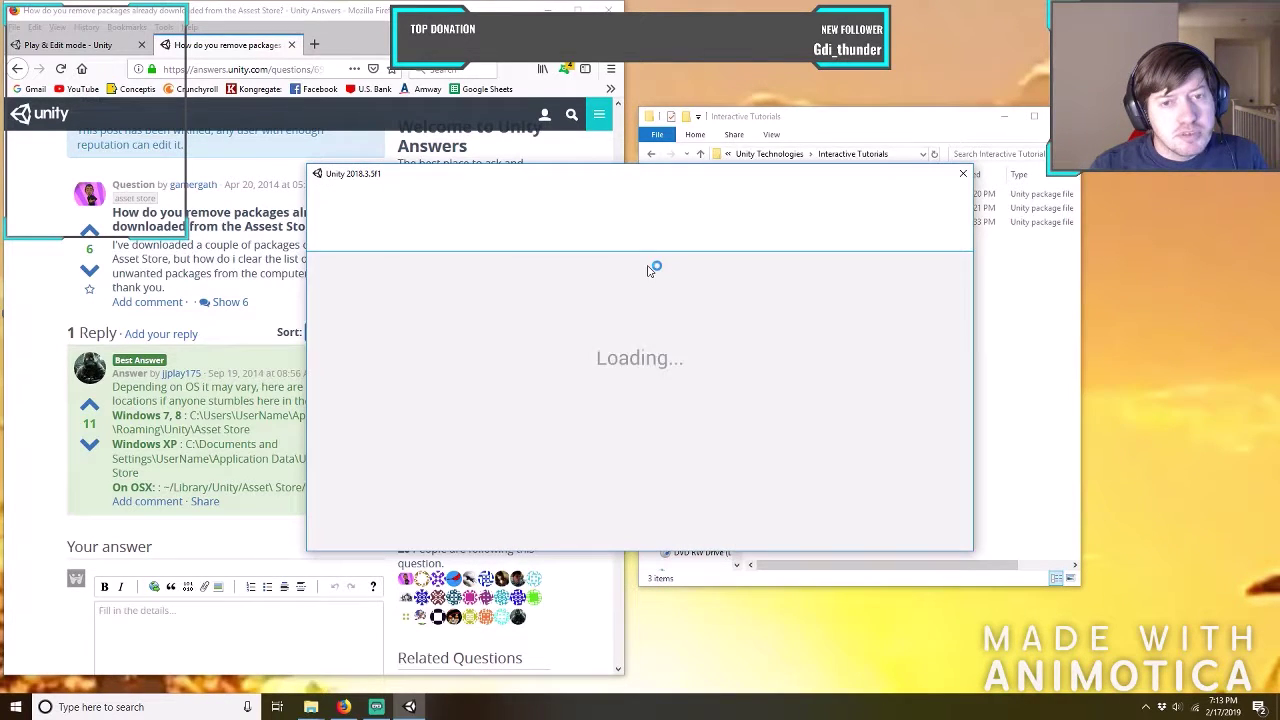
pyautogui.moveTo(741, 178); pyautogui.dragTo(511, 162)
pyautogui.click(213, 213)
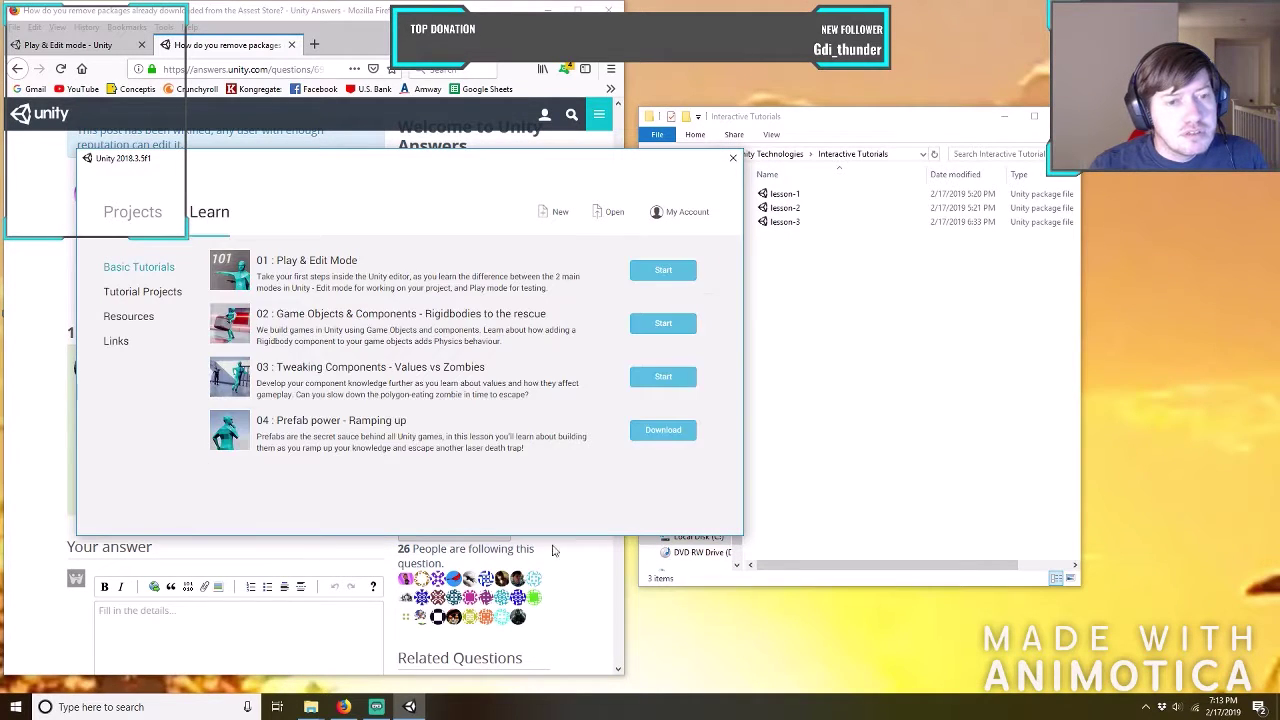
pyautogui.click(659, 437)
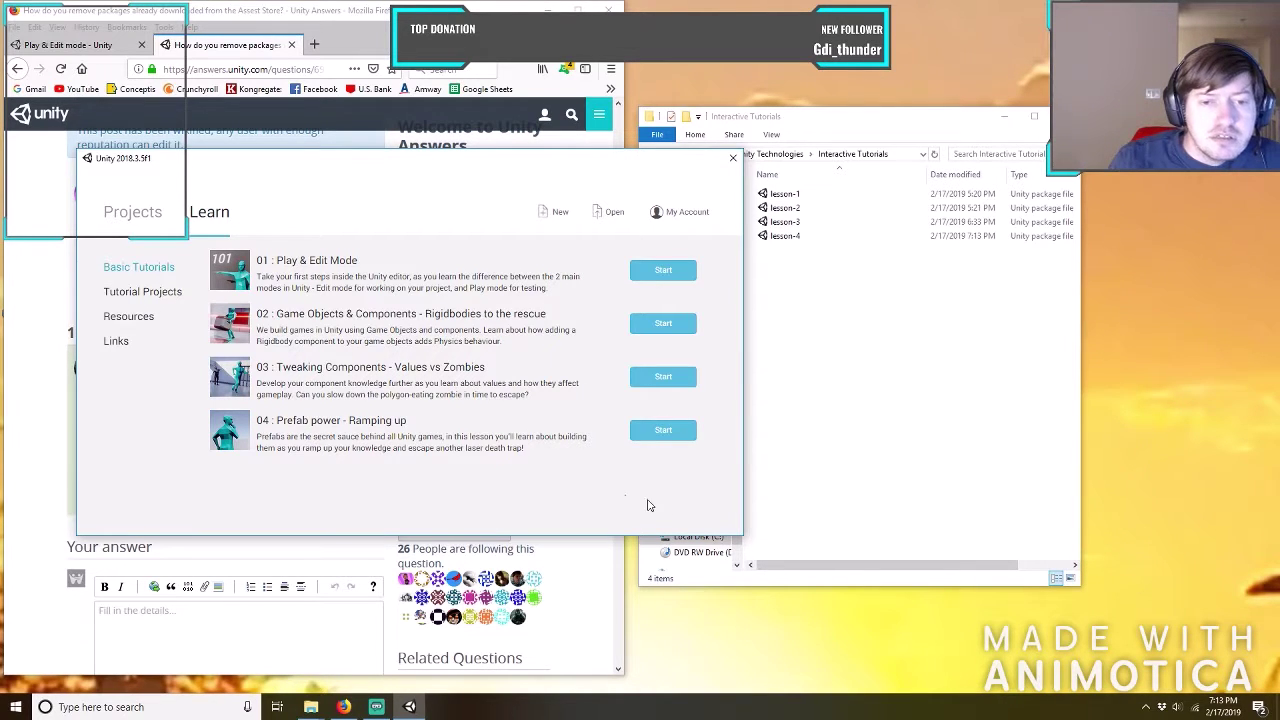
pyautogui.click(662, 432)
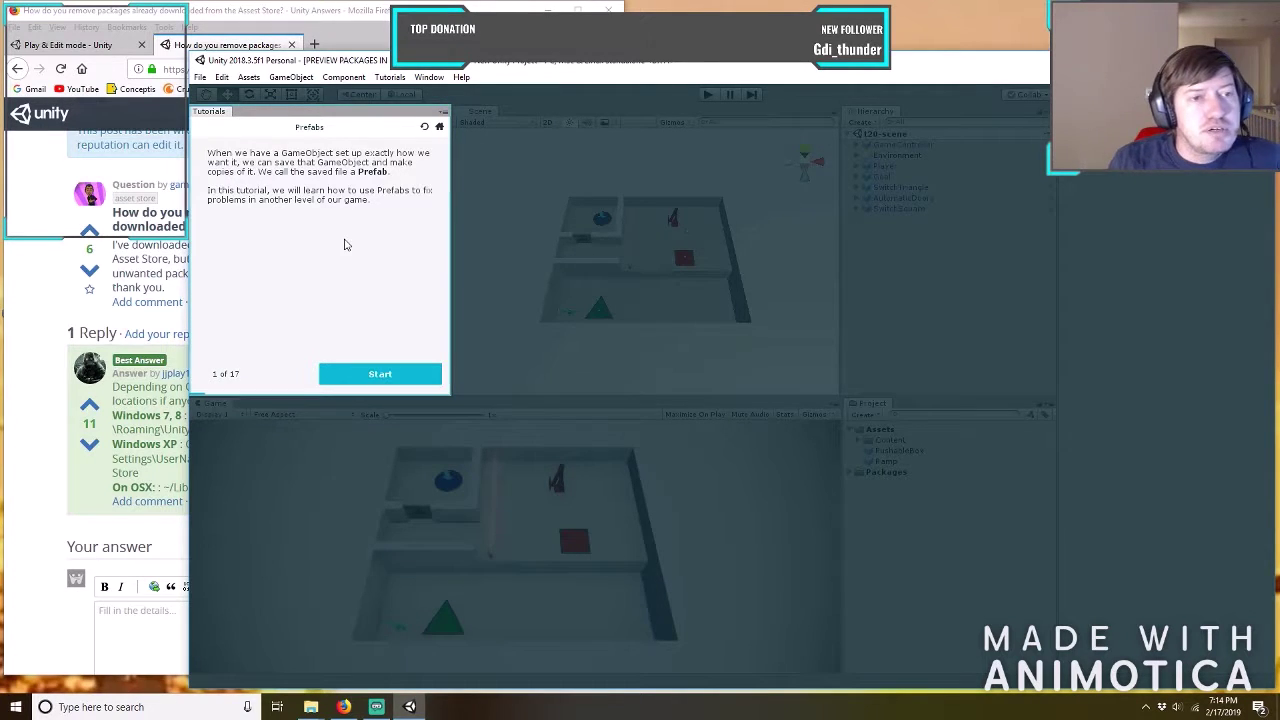
# Start the Prefabs tutorial, enter Play Mode and move the character to the green triangle marker.
pyautogui.click(381, 373)
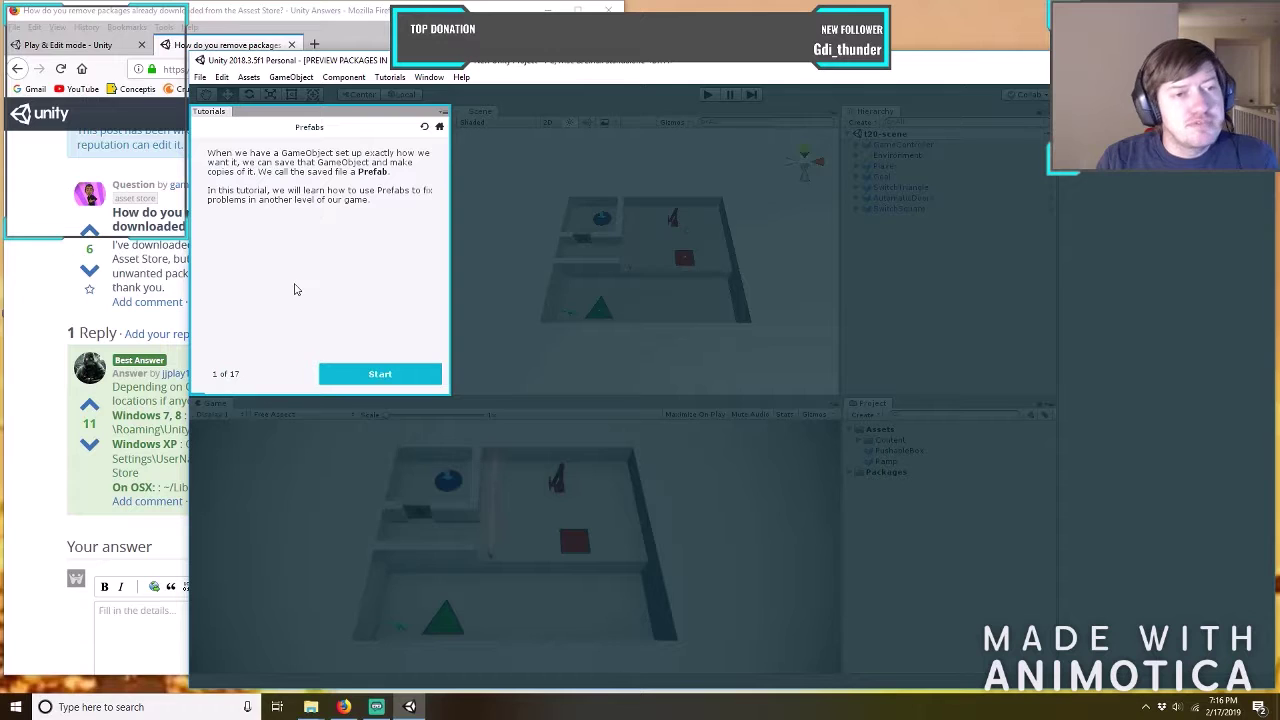
pyautogui.click(372, 375)
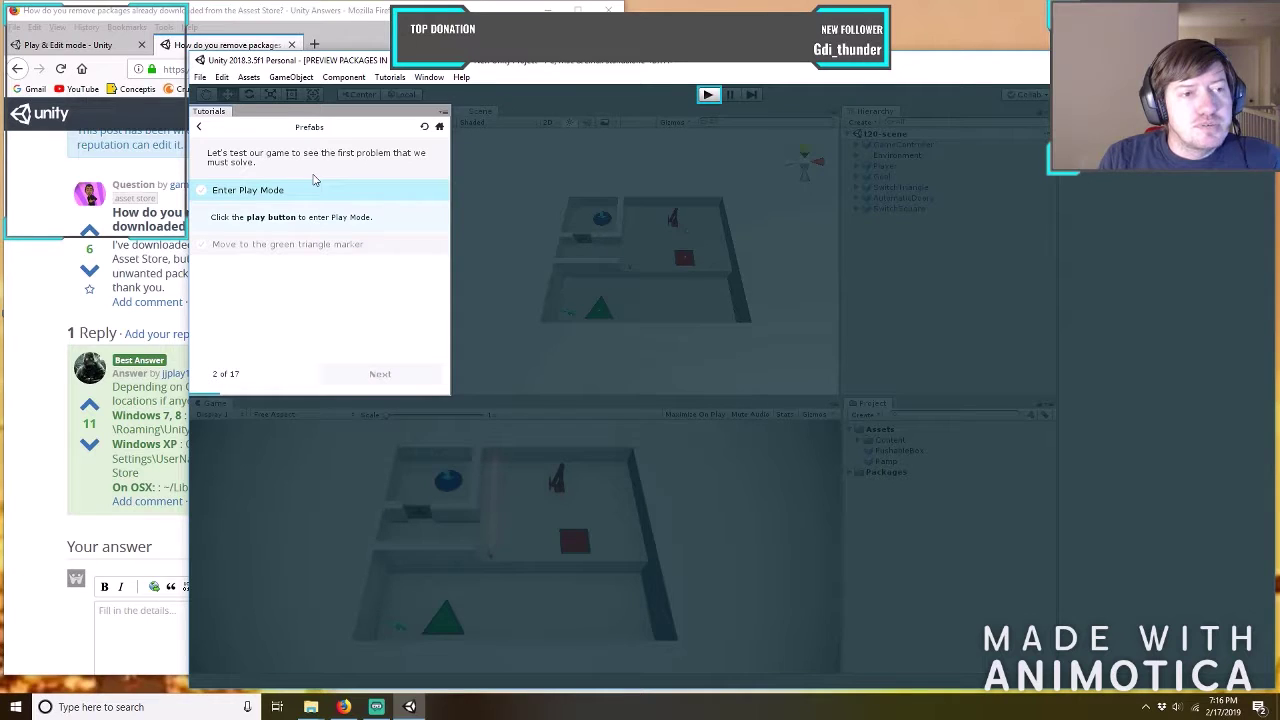
pyautogui.click(712, 97)
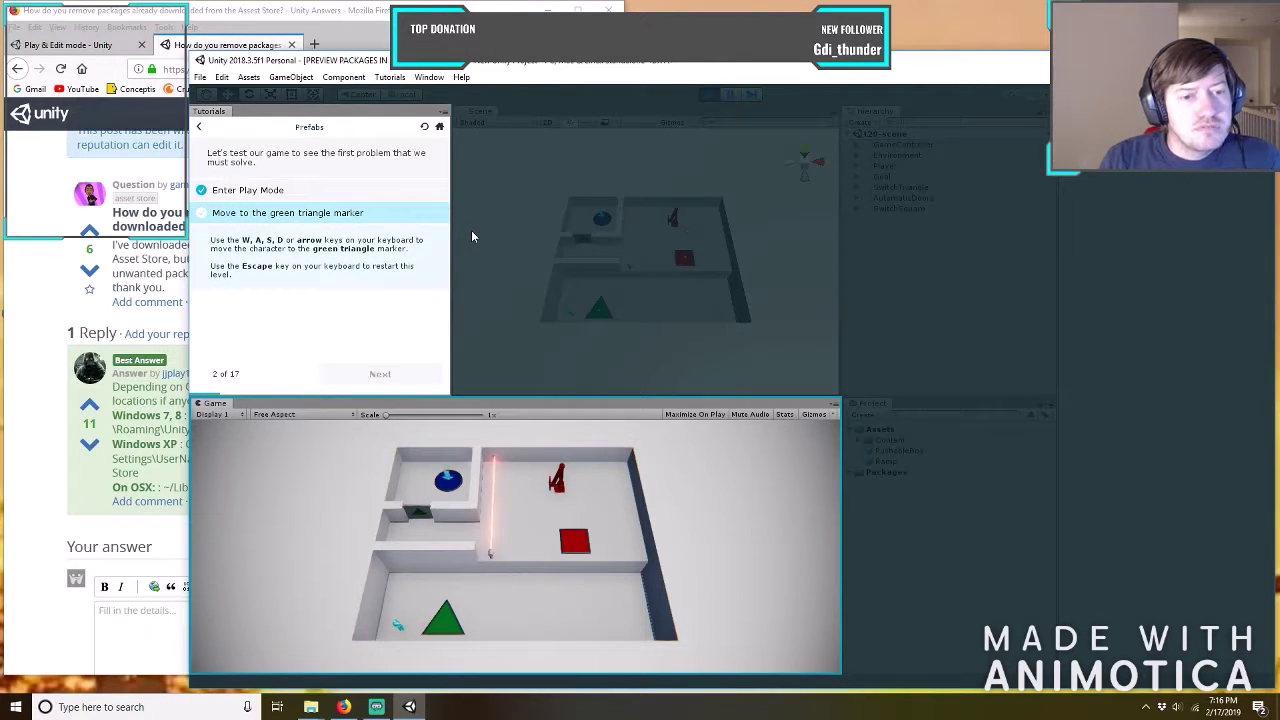
pyautogui.press('d')
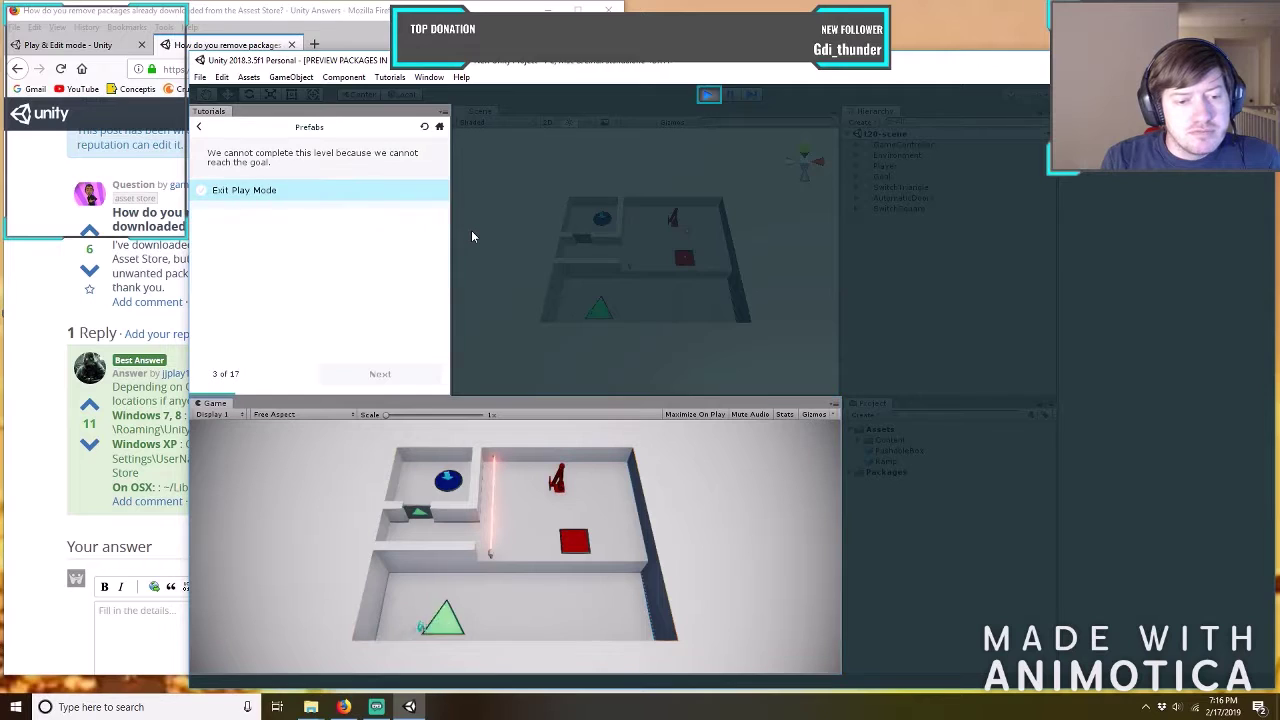
# Walk the character around the lower room and along its back wall to check for a way up to the platform.
pyautogui.press('d')
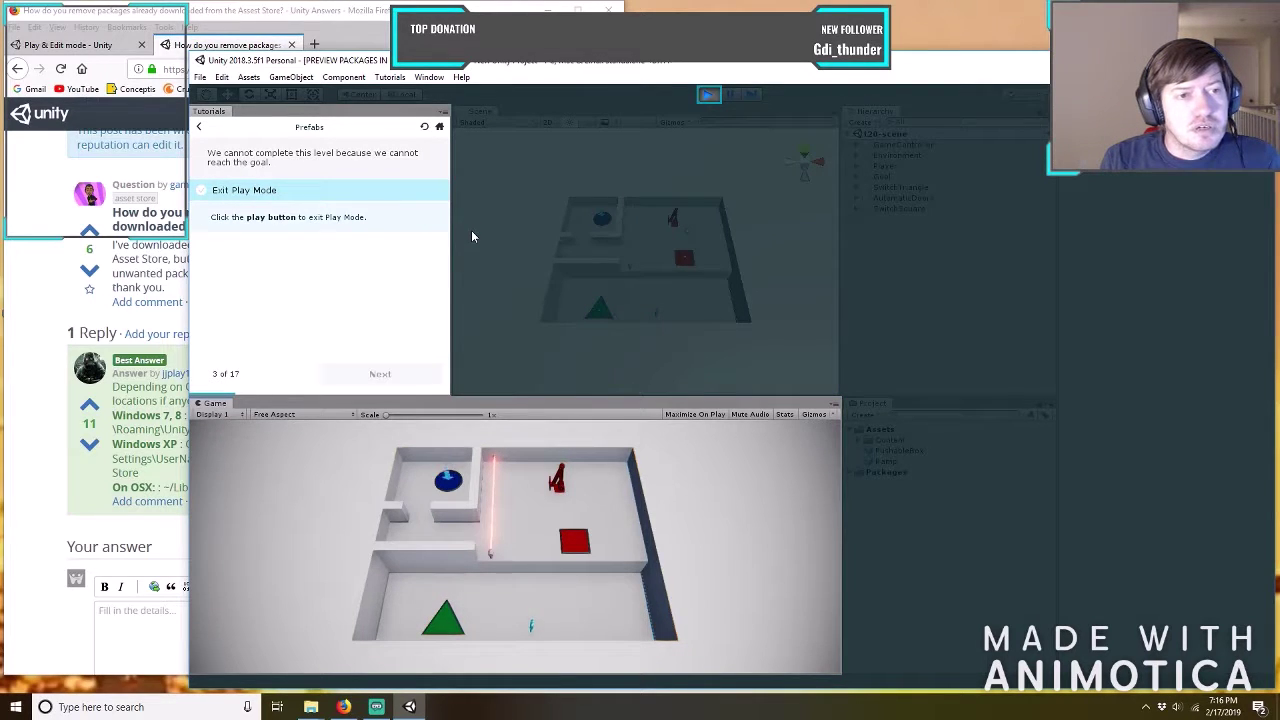
pyautogui.press('w')
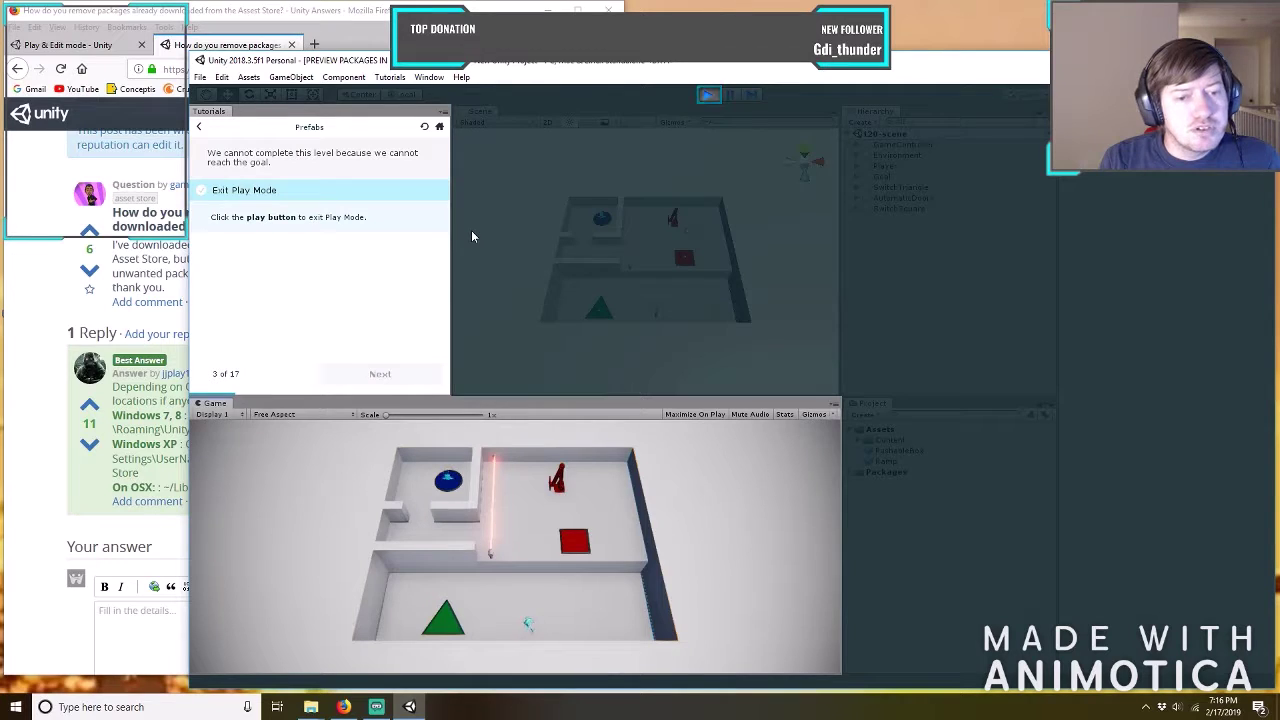
pyautogui.press('a')
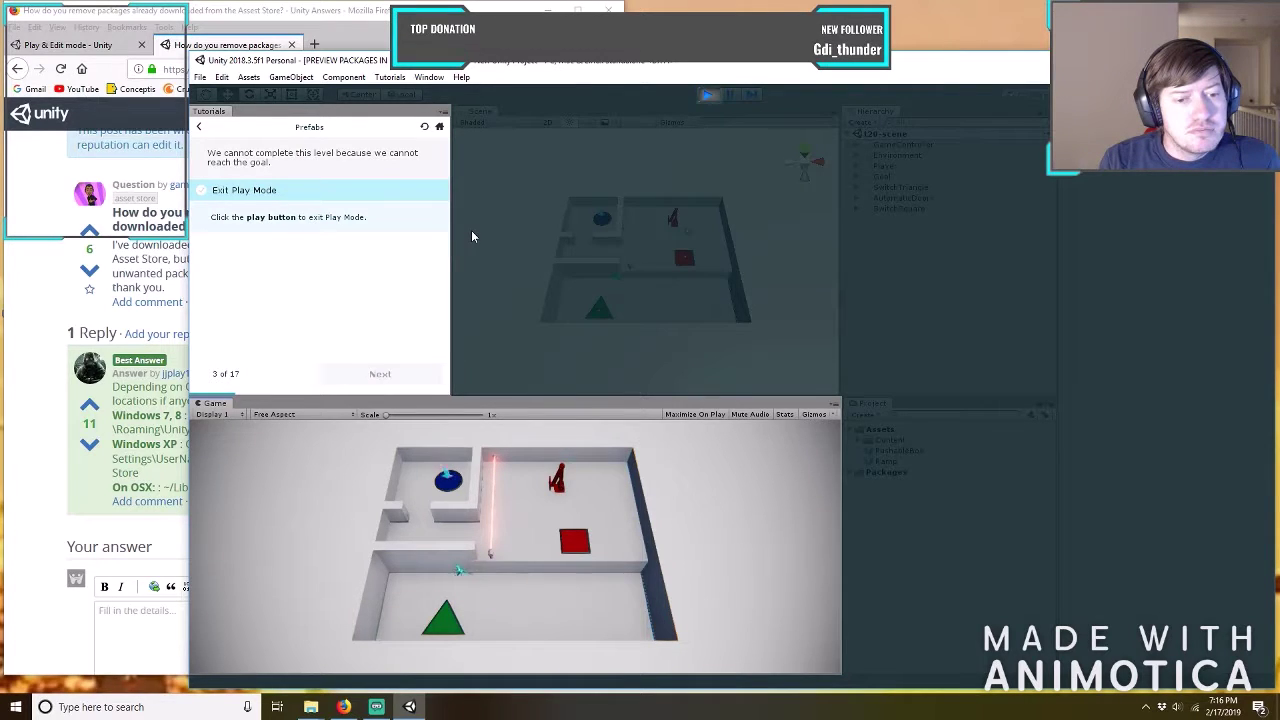
pyautogui.press('a')
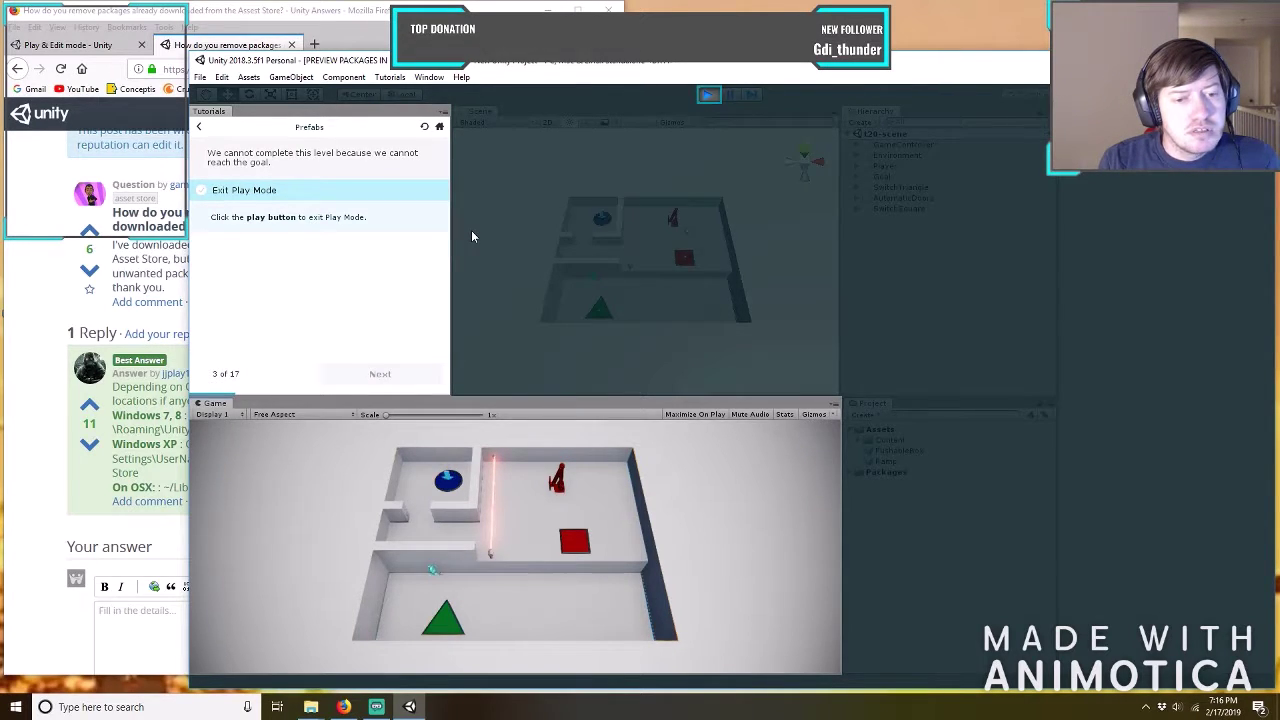
pyautogui.press('a')
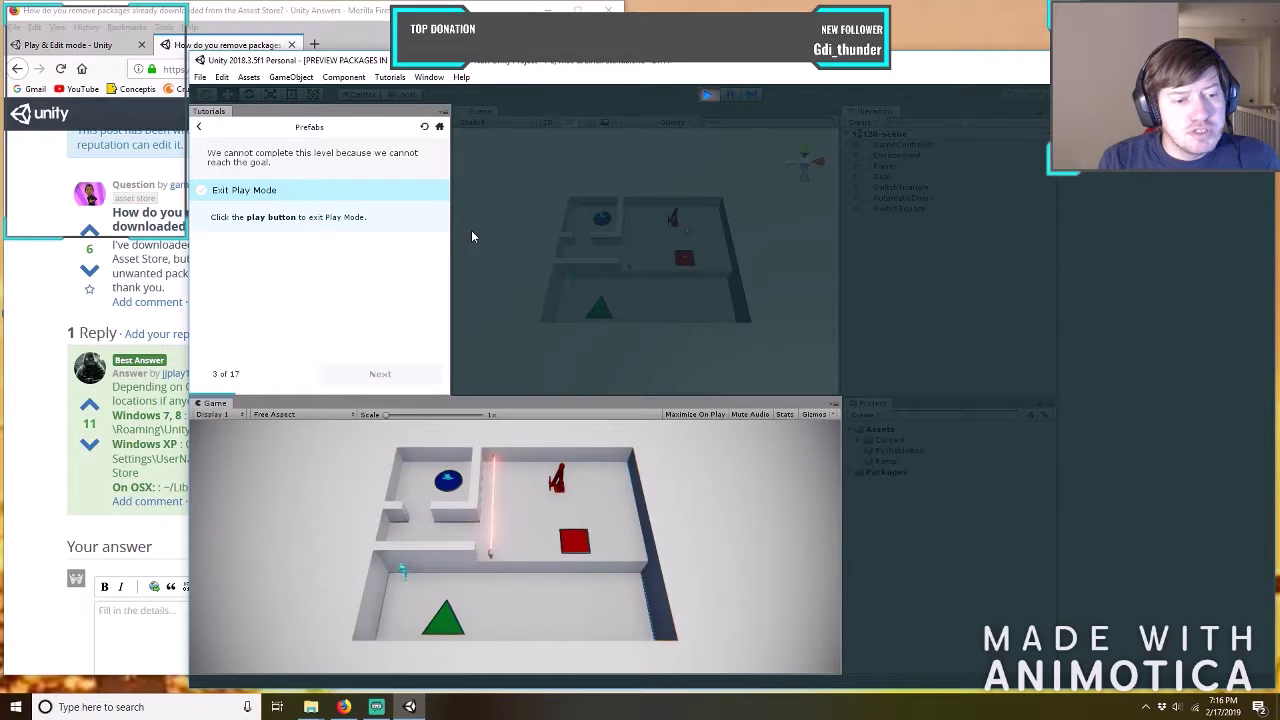
pyautogui.press('d')
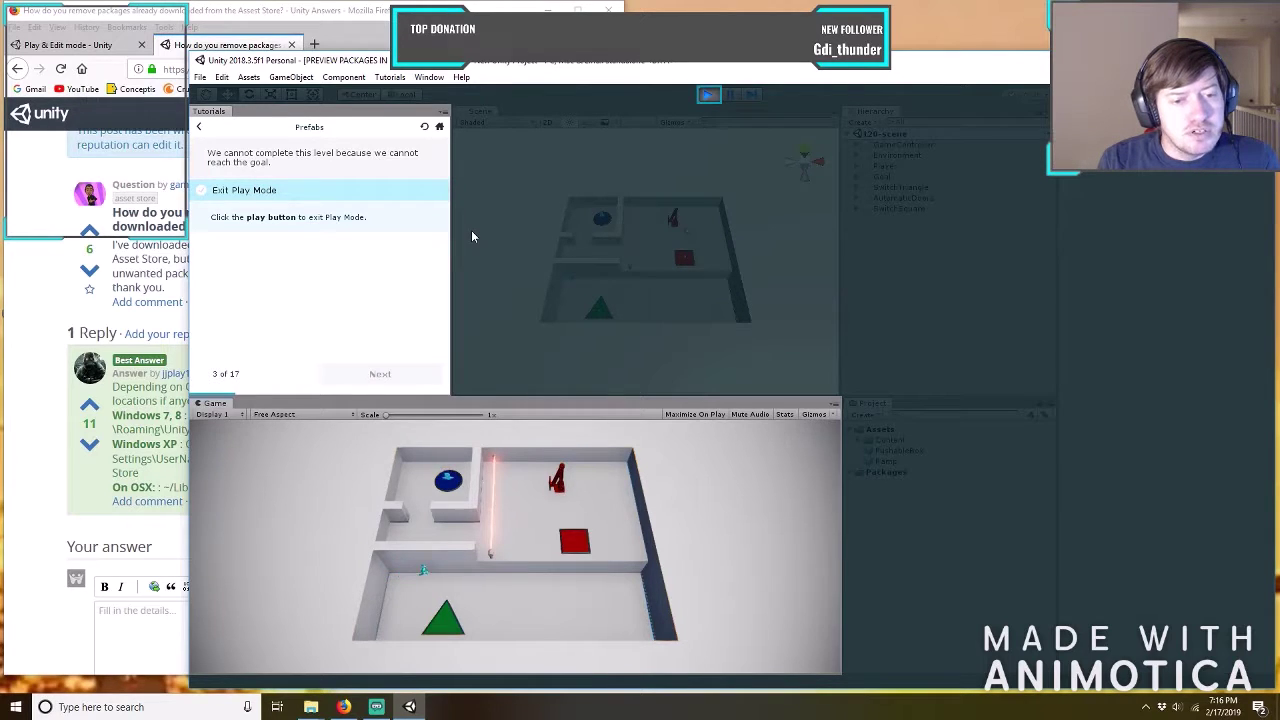
pyautogui.press('d')
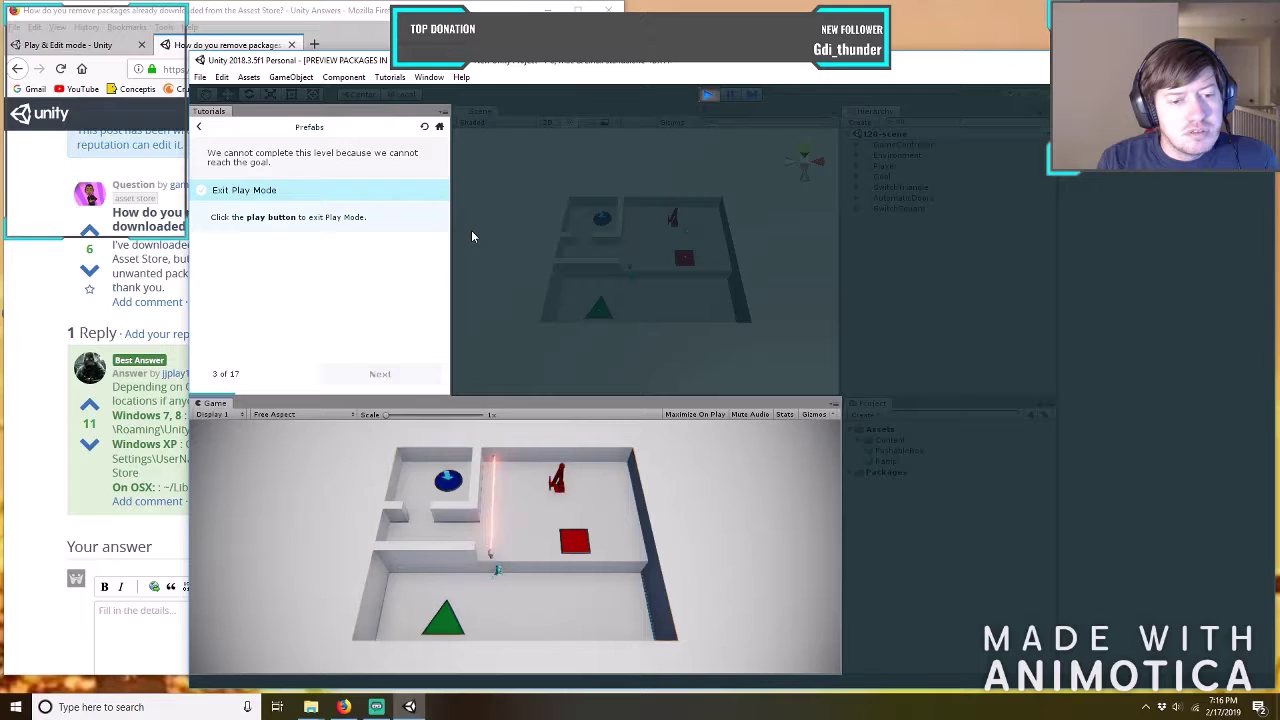
pyautogui.press('d')
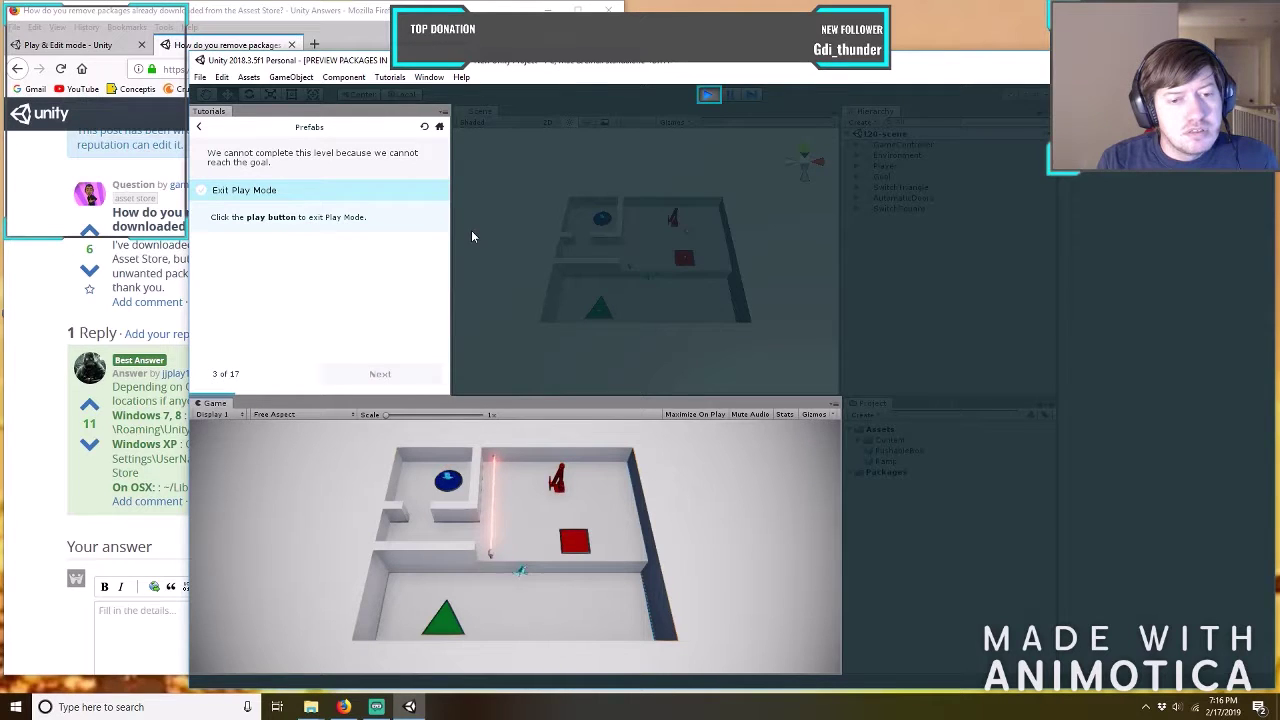
pyautogui.press('d')
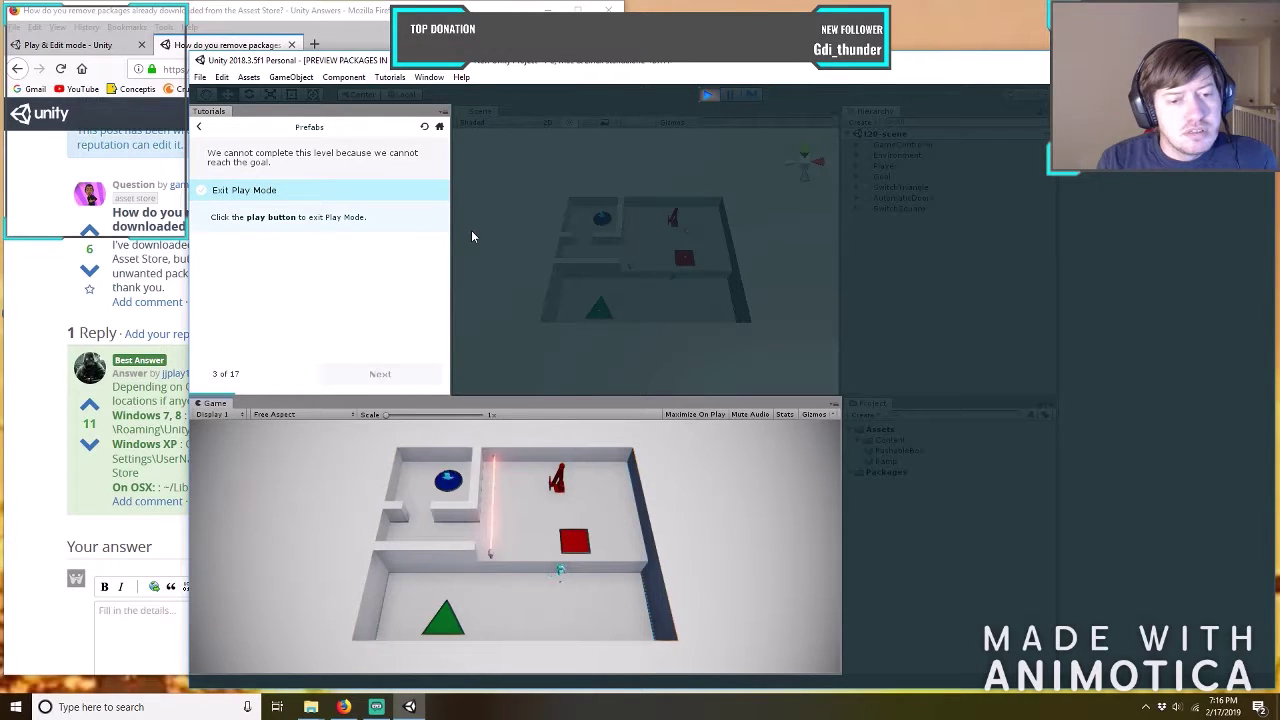
pyautogui.press('d')
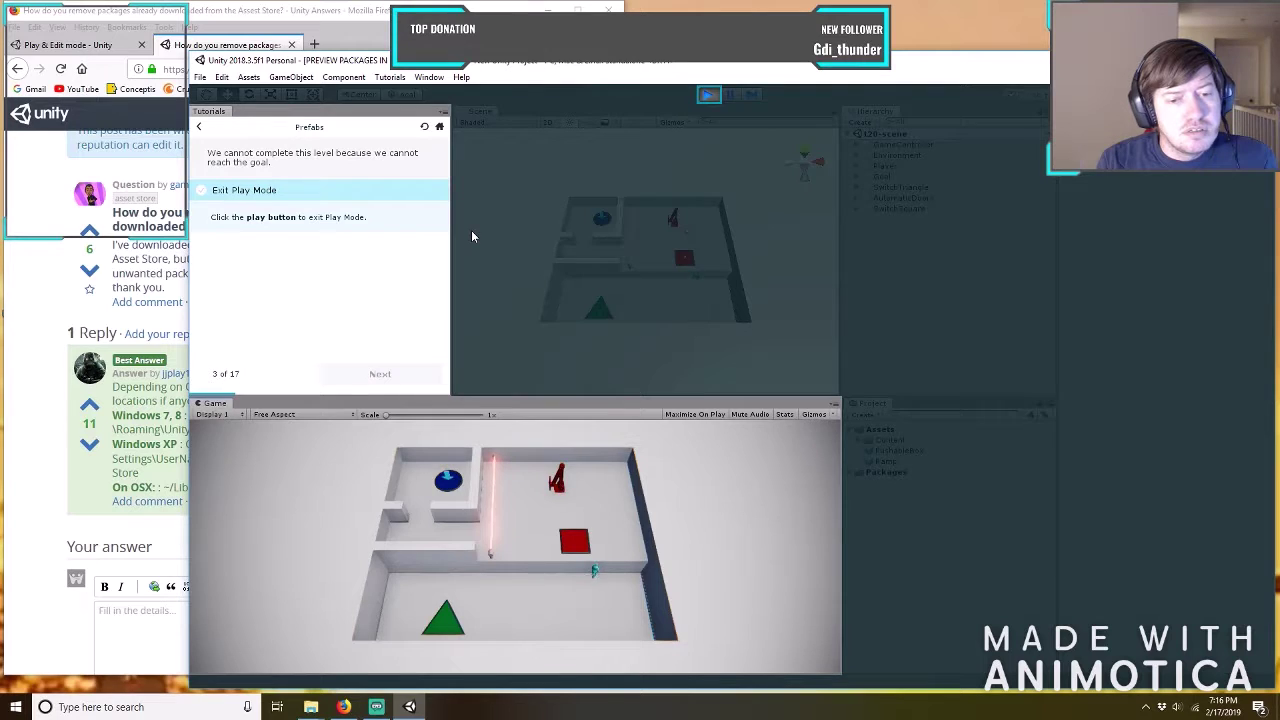
pyautogui.press('d')
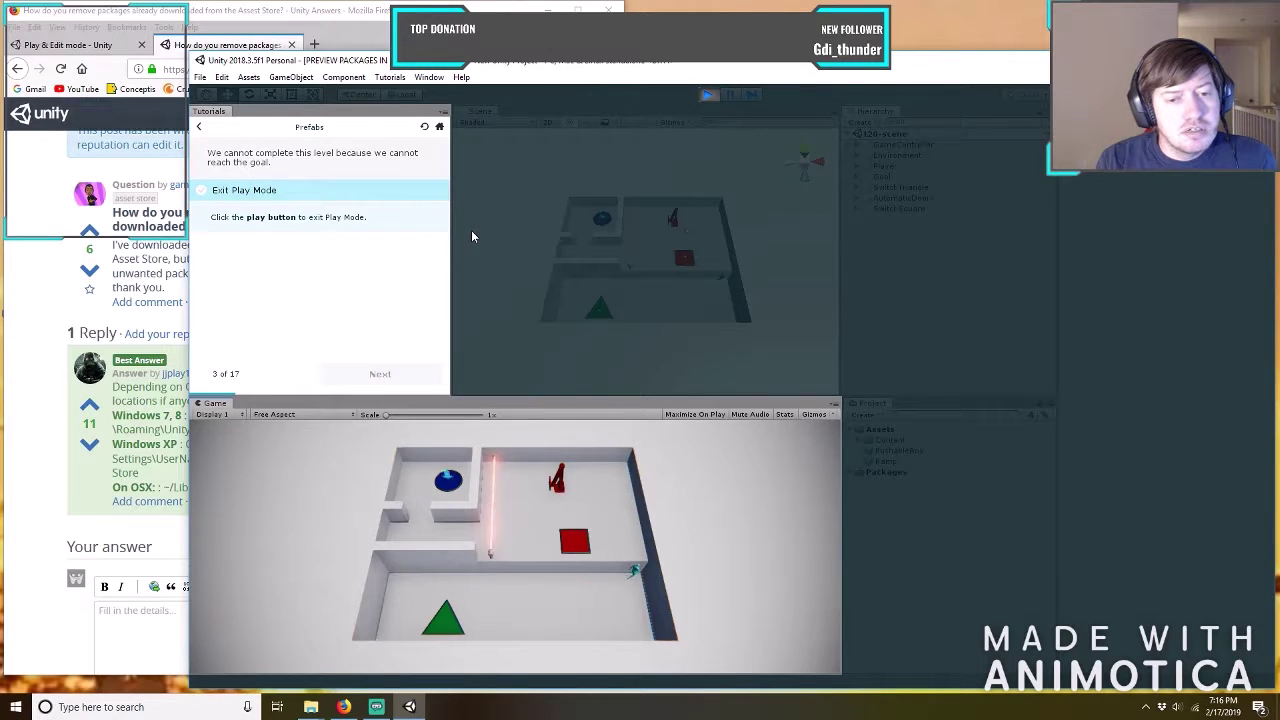
pyautogui.press('s')
pyautogui.press('a')
pyautogui.press('s')
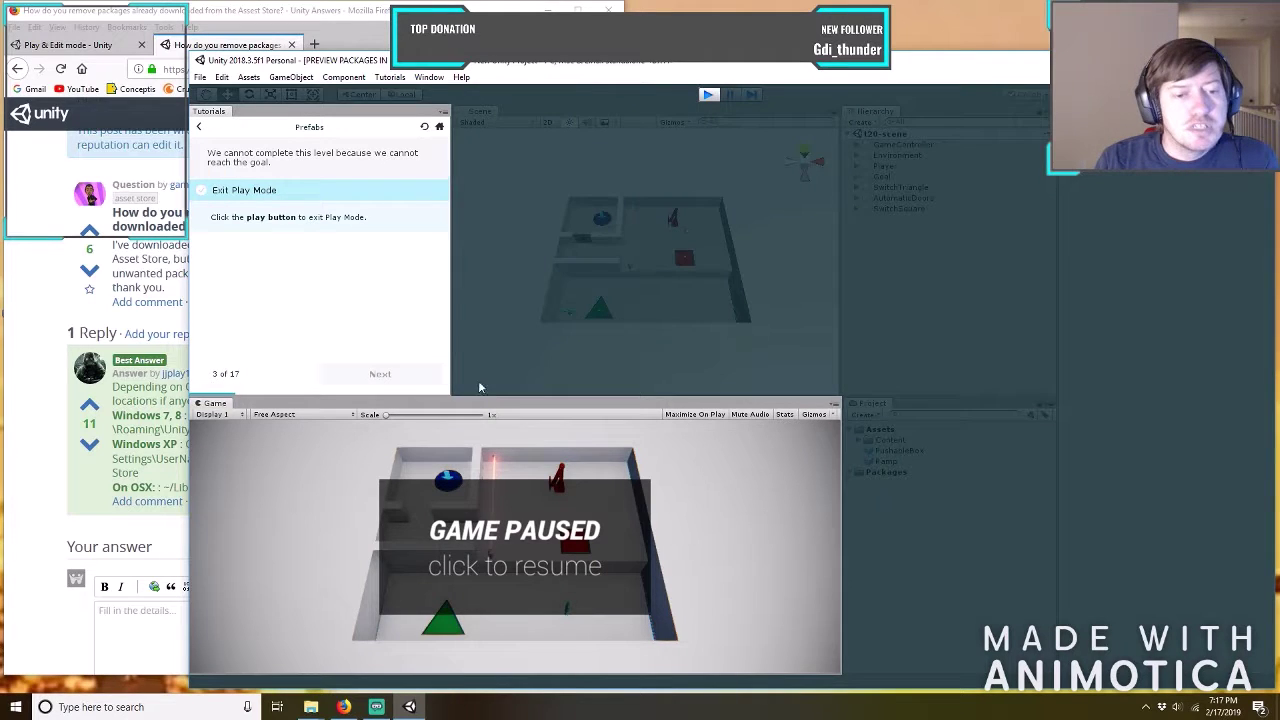
# Exit Play Mode and advance the tutorial past the Project window explanation to the Ramp Prefab selection task.
pyautogui.hotkey('ctrl', 'p')
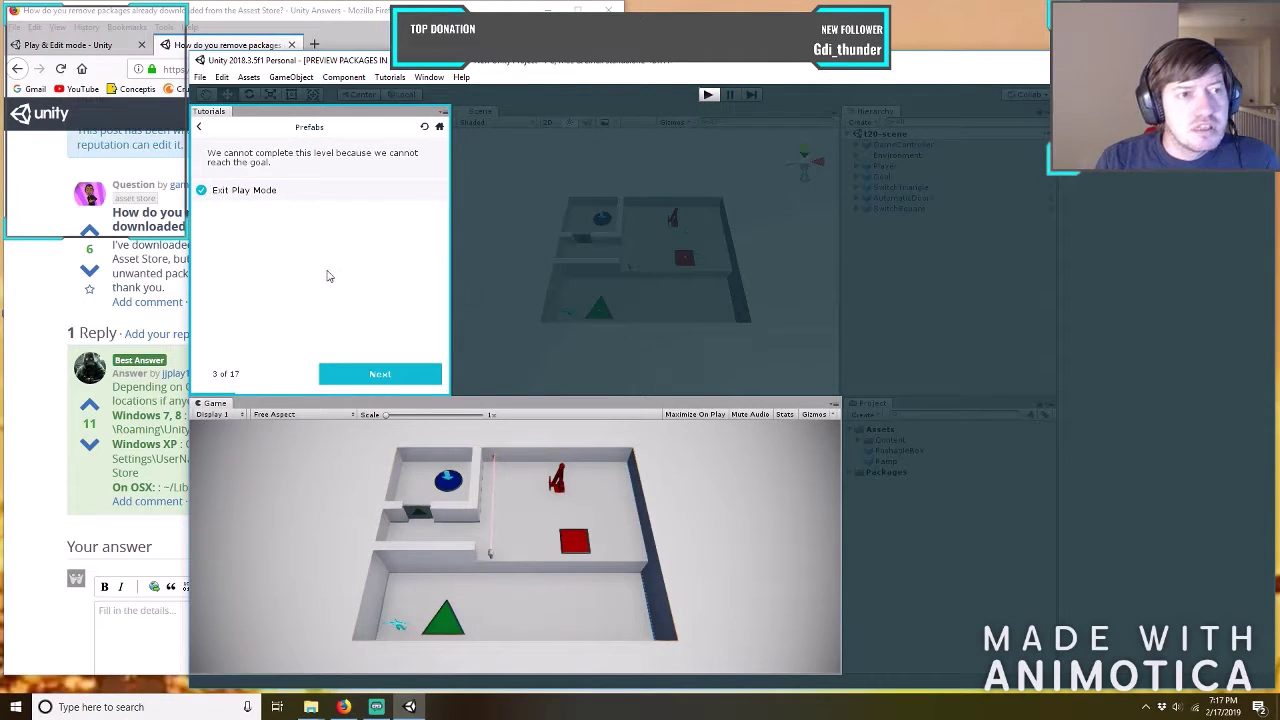
pyautogui.click(383, 378)
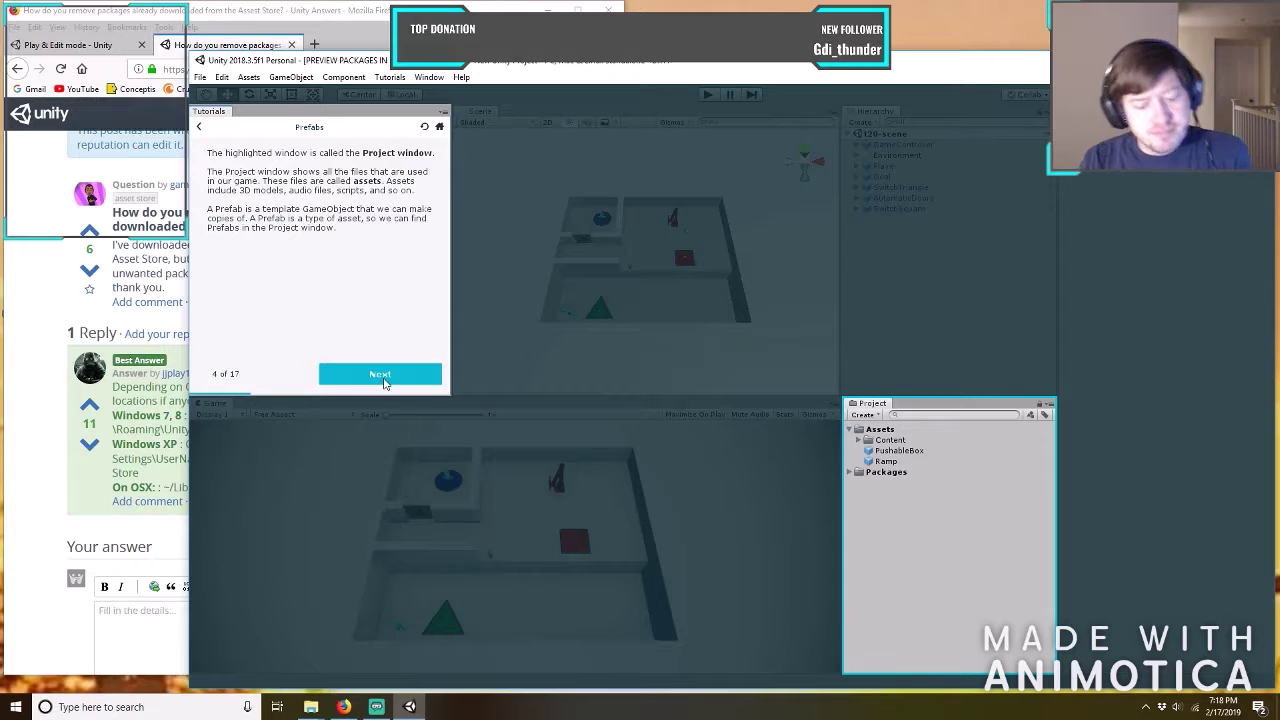
pyautogui.click(382, 377)
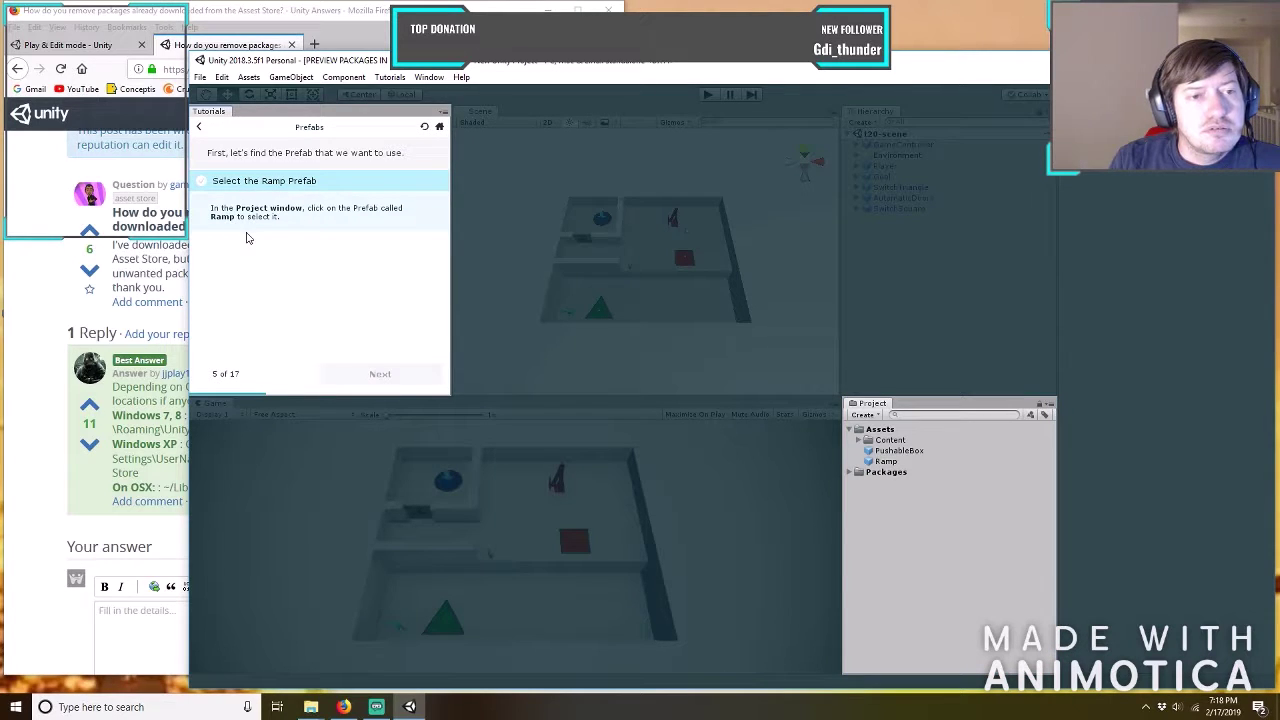
# Select the Ramp Prefab in the Project window and create an instance of it in the empty space of the Hierarchy.
pyautogui.click(884, 462)
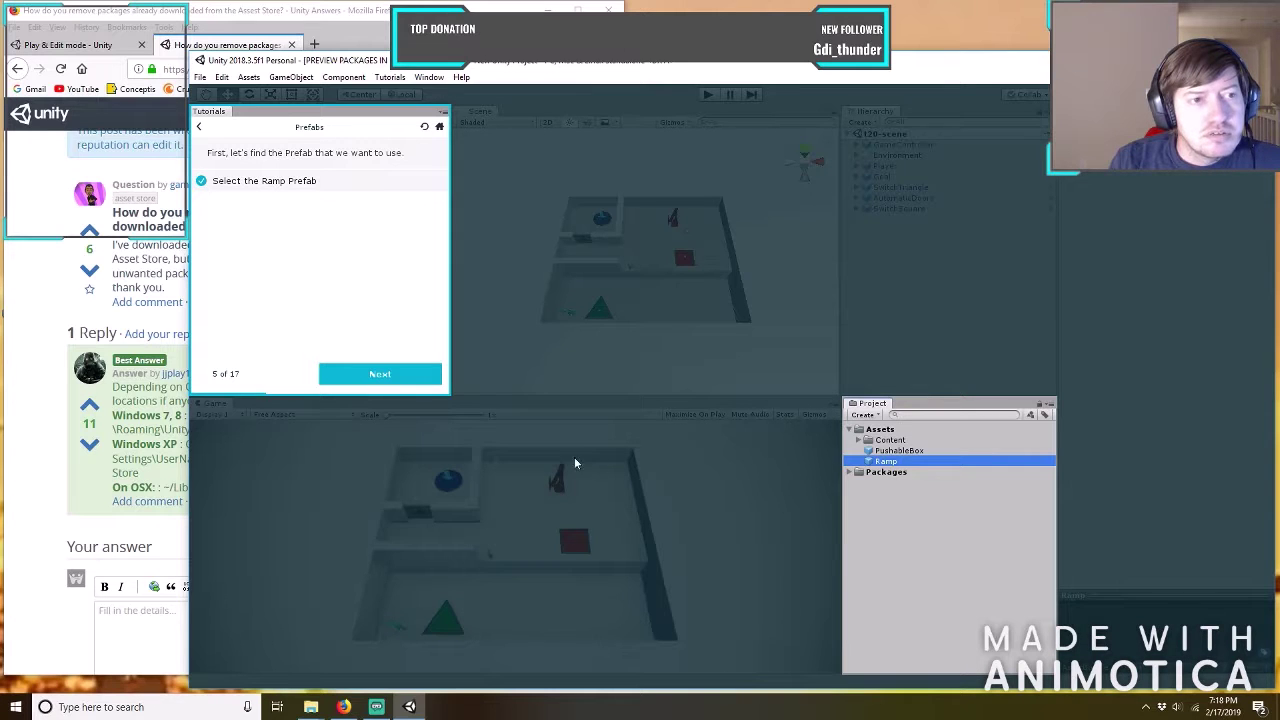
pyautogui.click(372, 378)
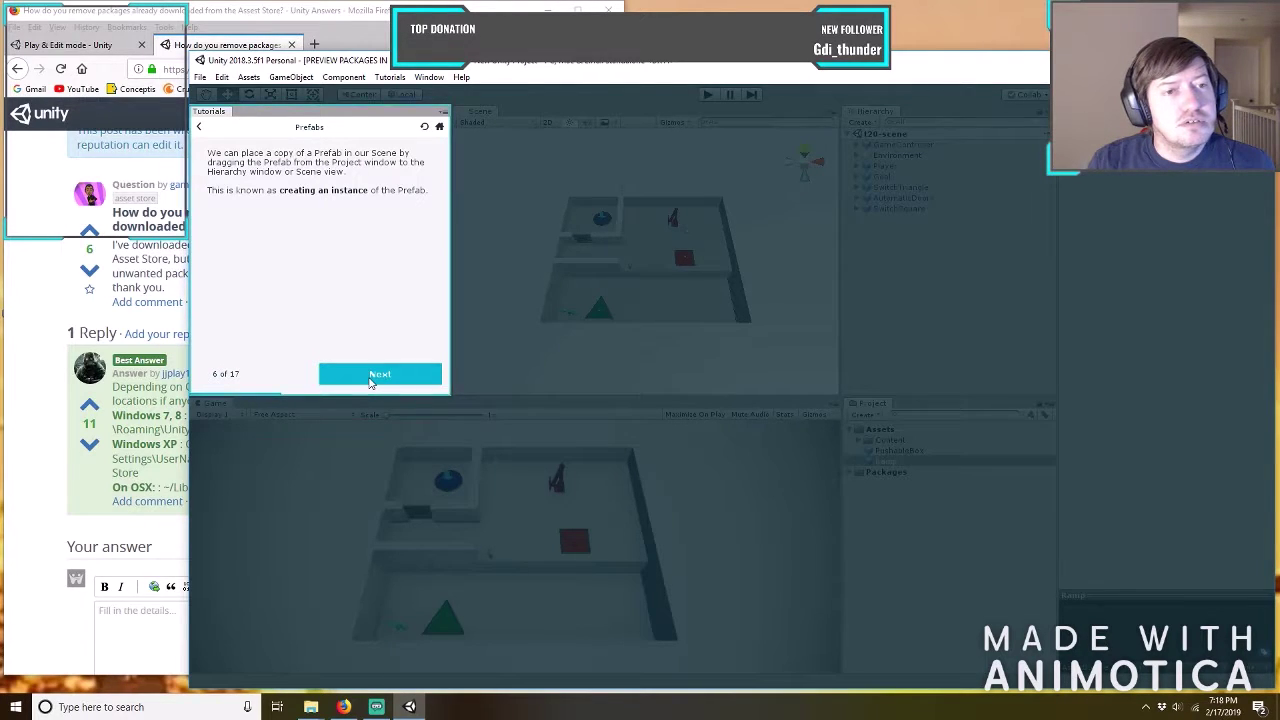
pyautogui.click(378, 374)
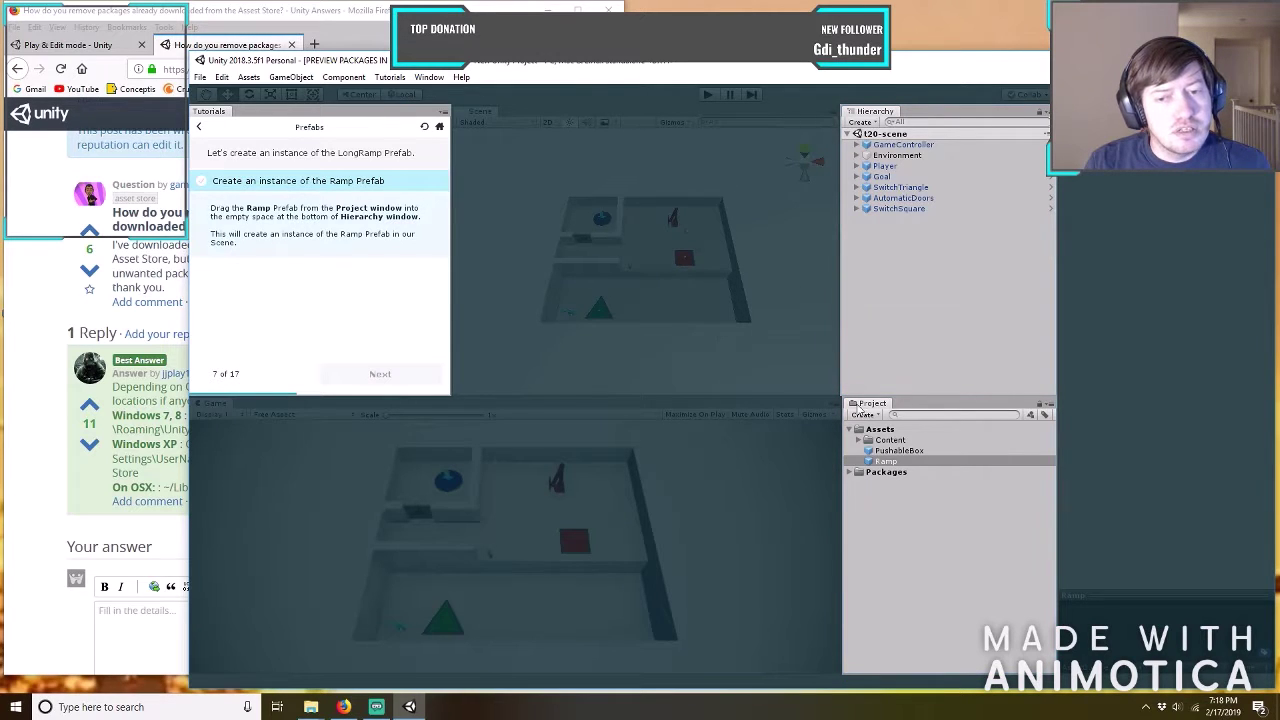
pyautogui.click(889, 462)
pyautogui.moveTo(891, 467); pyautogui.dragTo(899, 341)
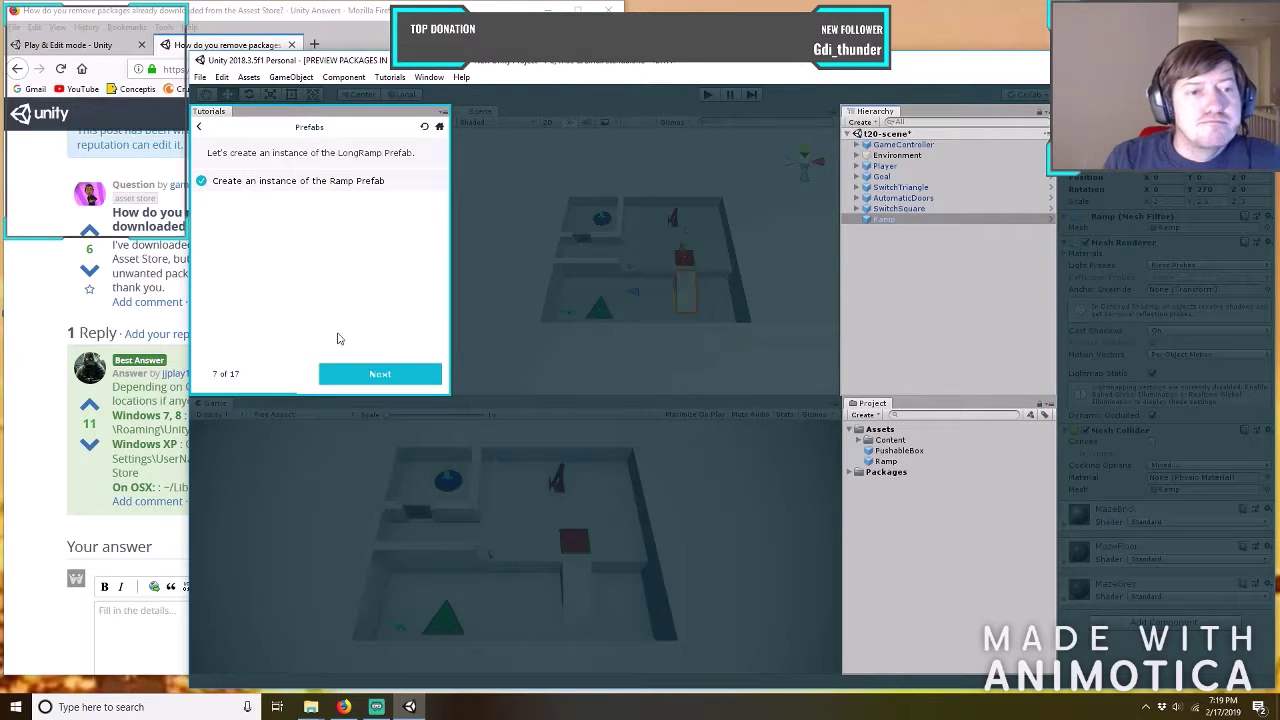
# Advance the tutorial past the Ramp instance explanation and enter Play Mode to test the change.
pyautogui.click(380, 378)
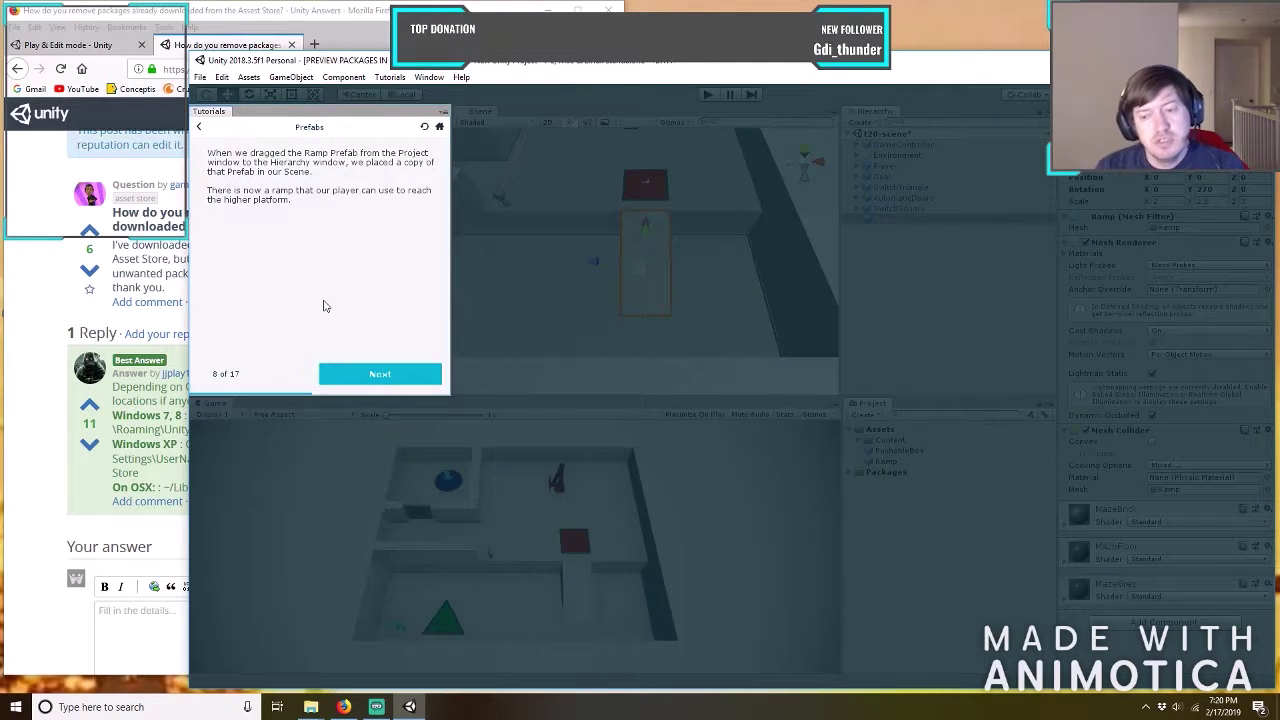
pyautogui.click(390, 373)
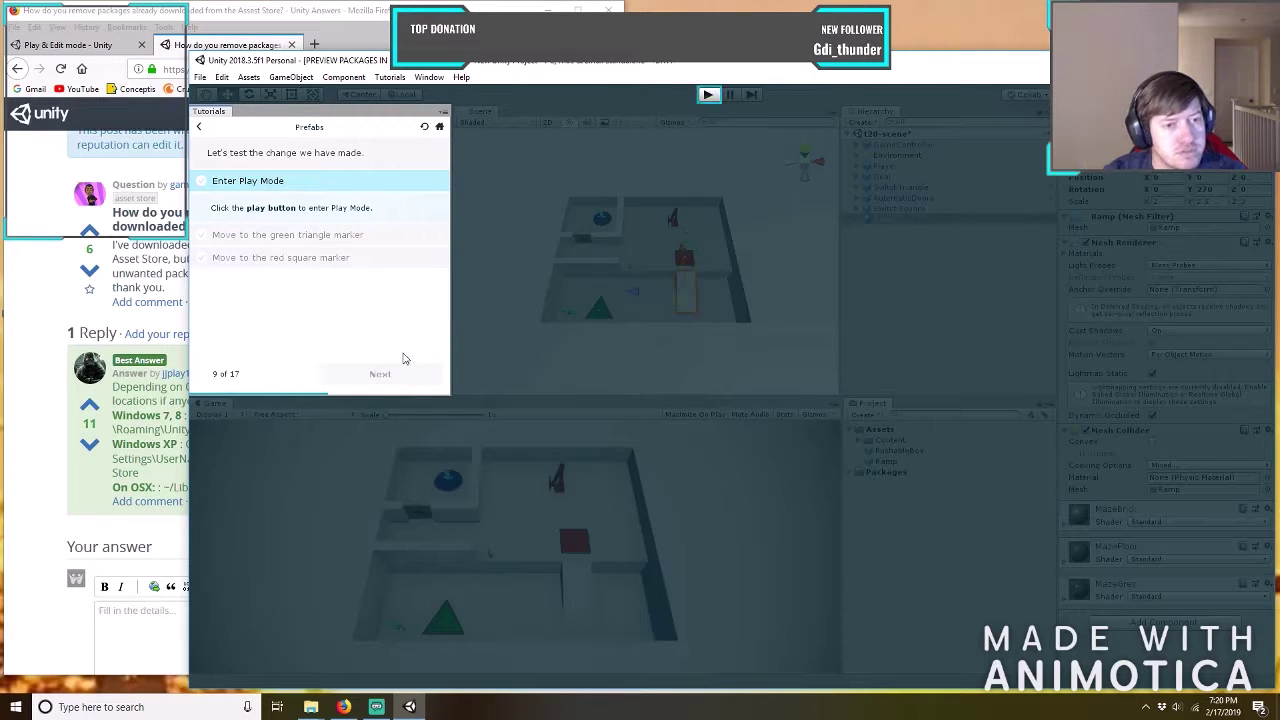
pyautogui.click(707, 100)
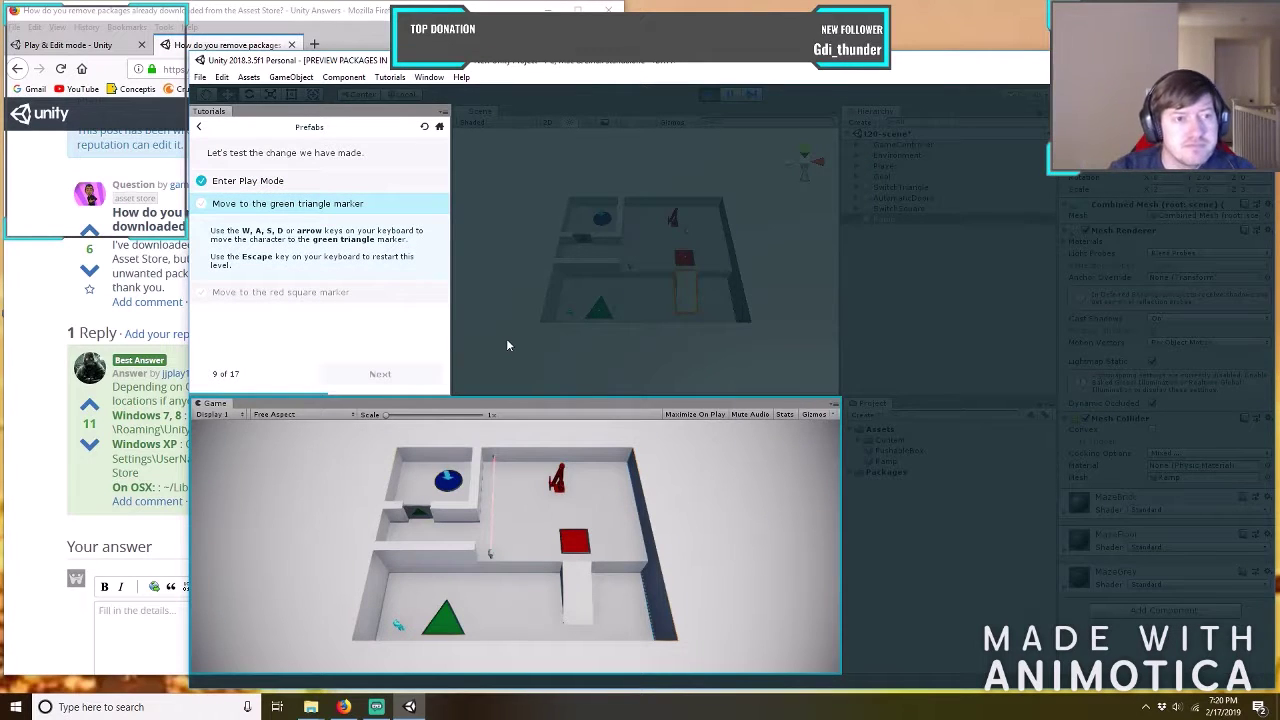
# Walk the character onto the green triangle marker, up the ramp to the red square marker, and on toward the laser.
pyautogui.press('d')
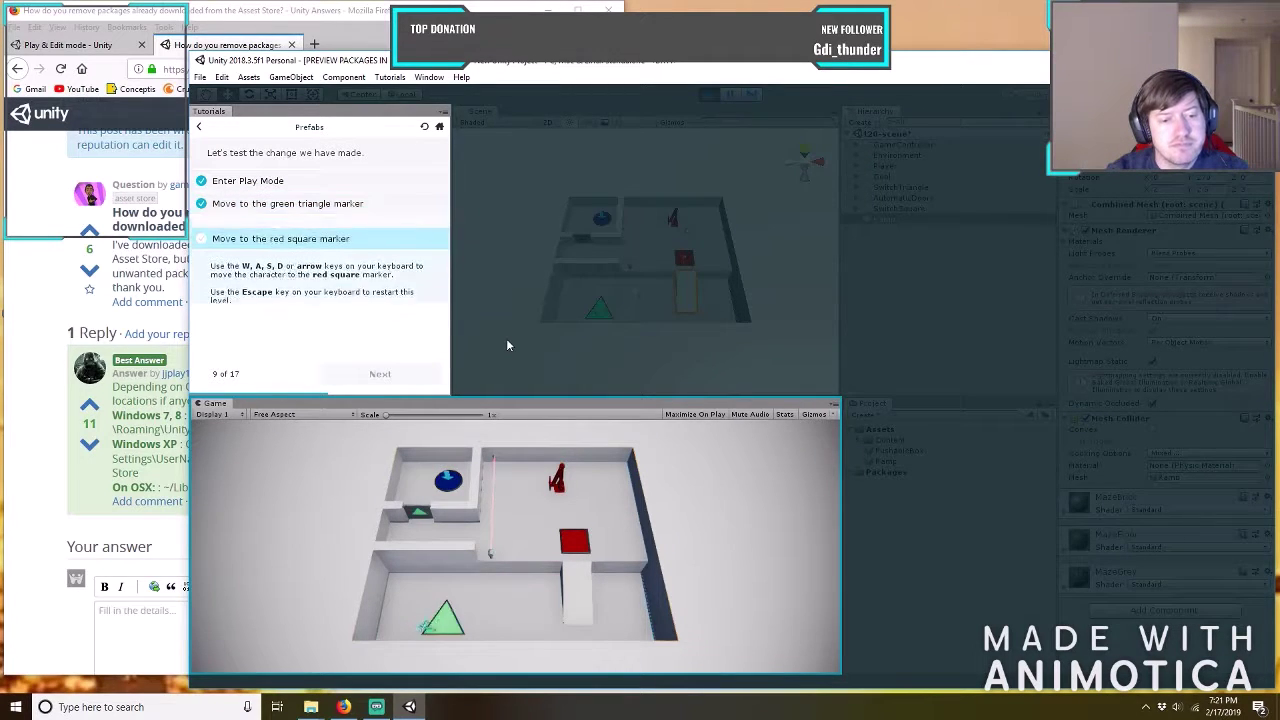
pyautogui.press('w')
pyautogui.press('w')
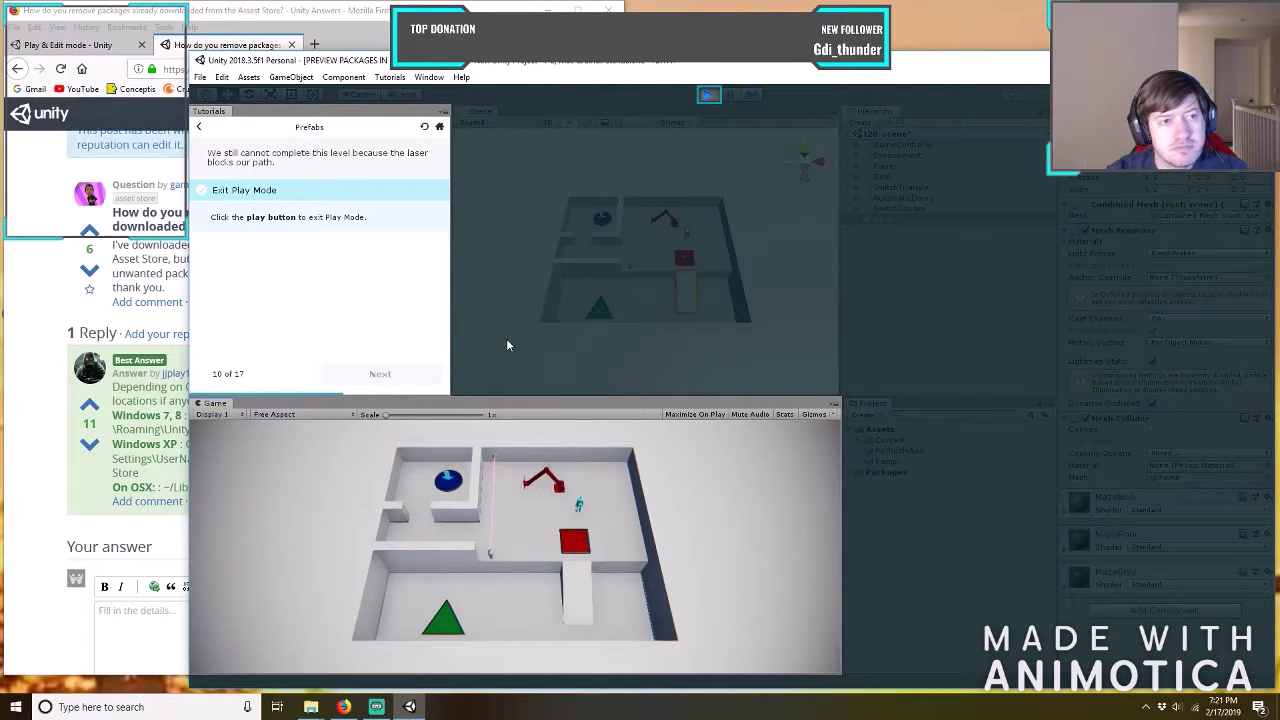
pyautogui.press('a')
pyautogui.press('a')
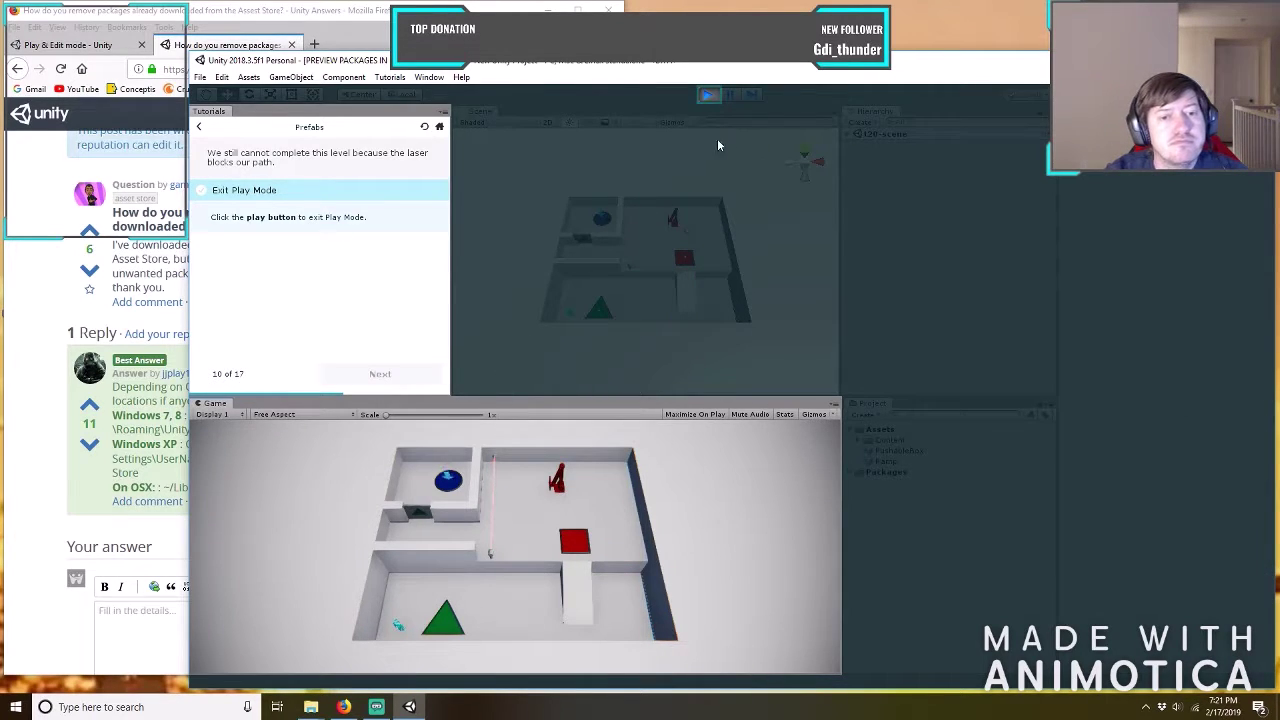
# Exit Play Mode and advance the tutorial to the PushableBox Prefab instance task.
pyautogui.click(708, 94)
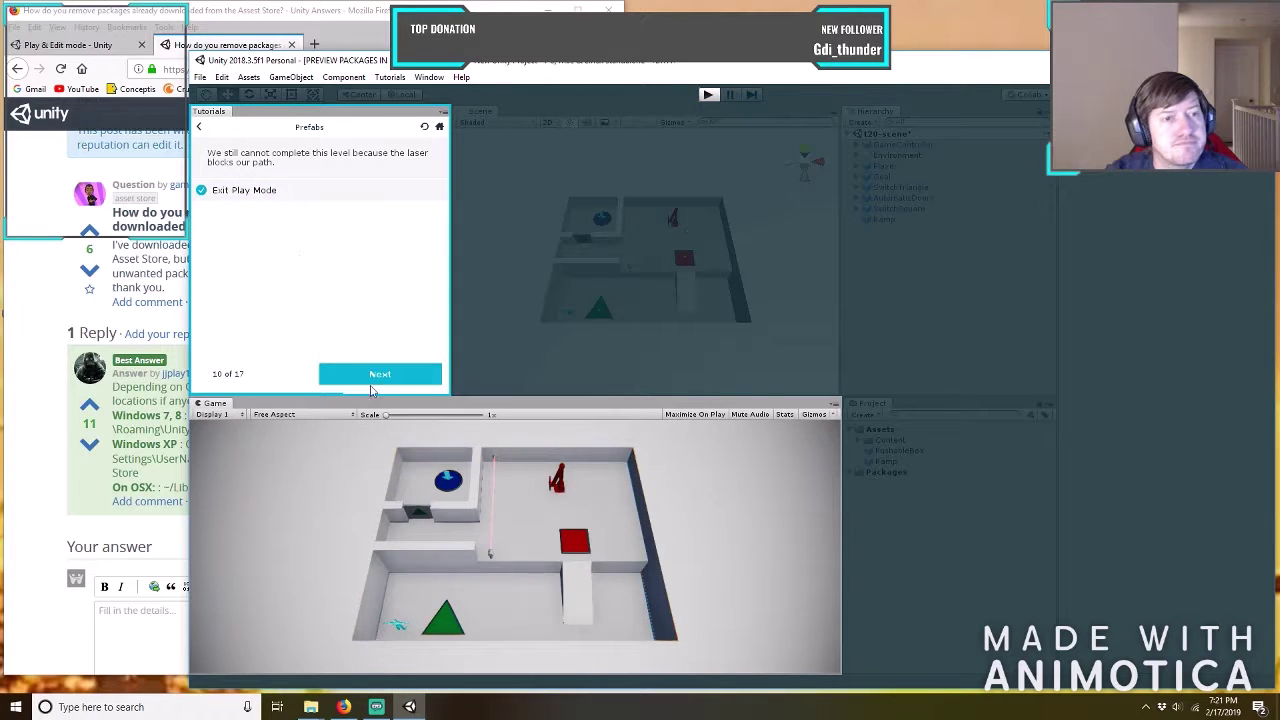
pyautogui.click(378, 377)
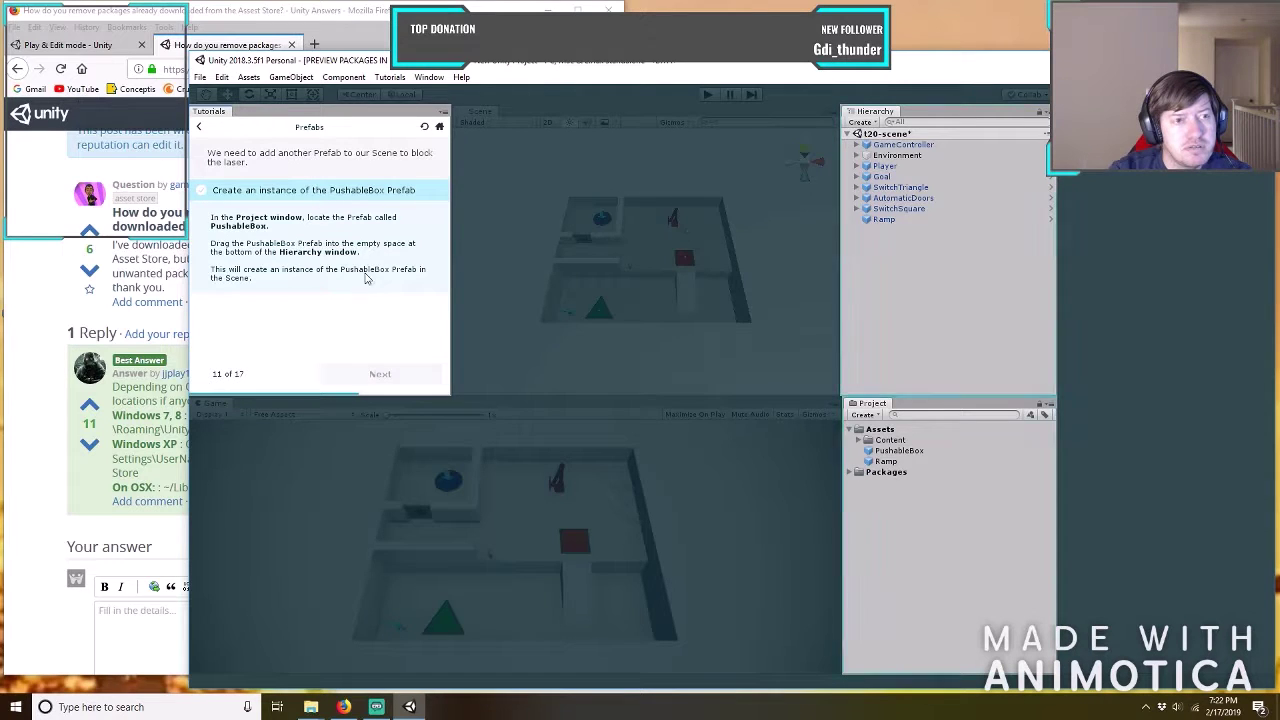
# Review the tutorial's earlier pages back to the explanation of creating an instance, and return to the PushableBox task.
pyautogui.click(201, 129)
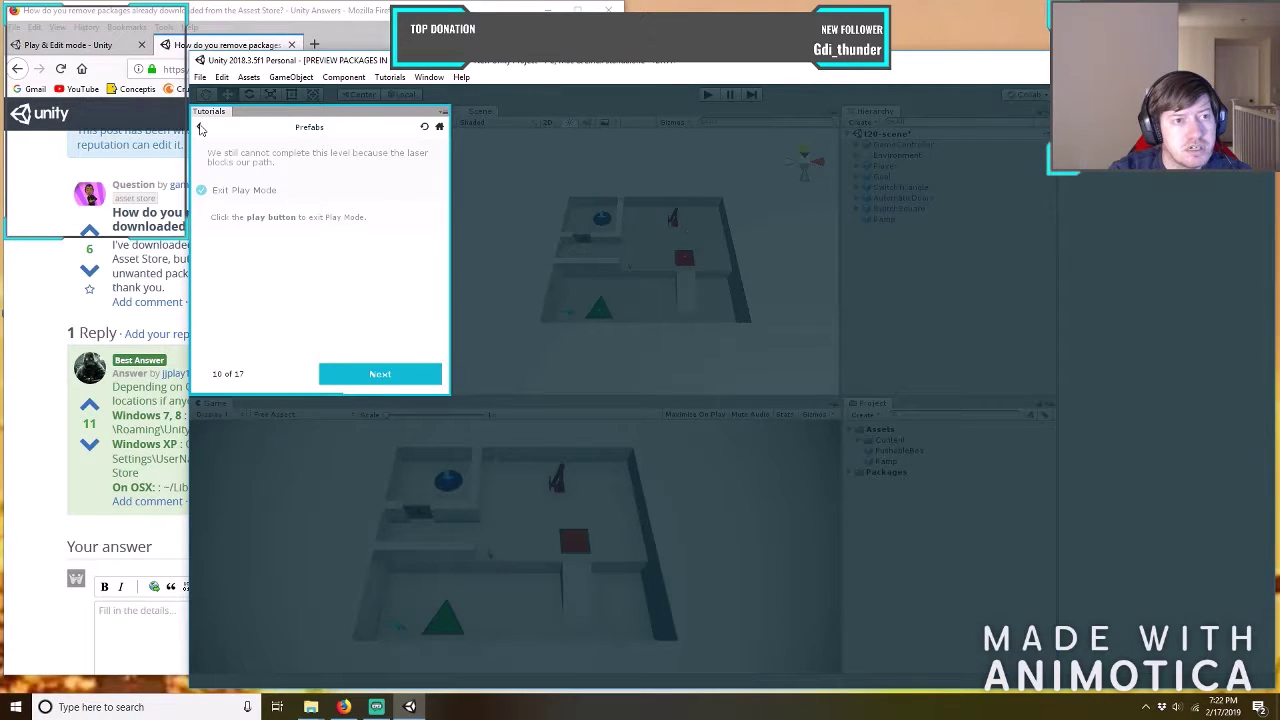
pyautogui.click(201, 129)
pyautogui.click(201, 129)
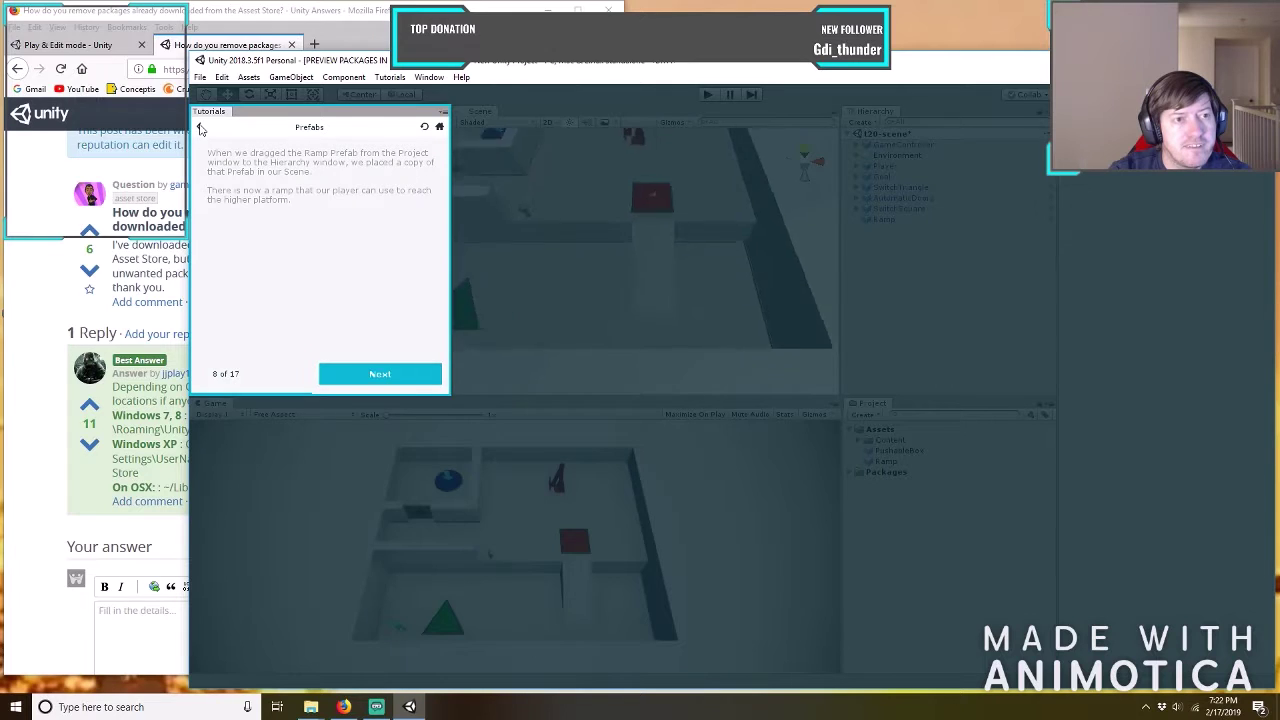
pyautogui.click(201, 129)
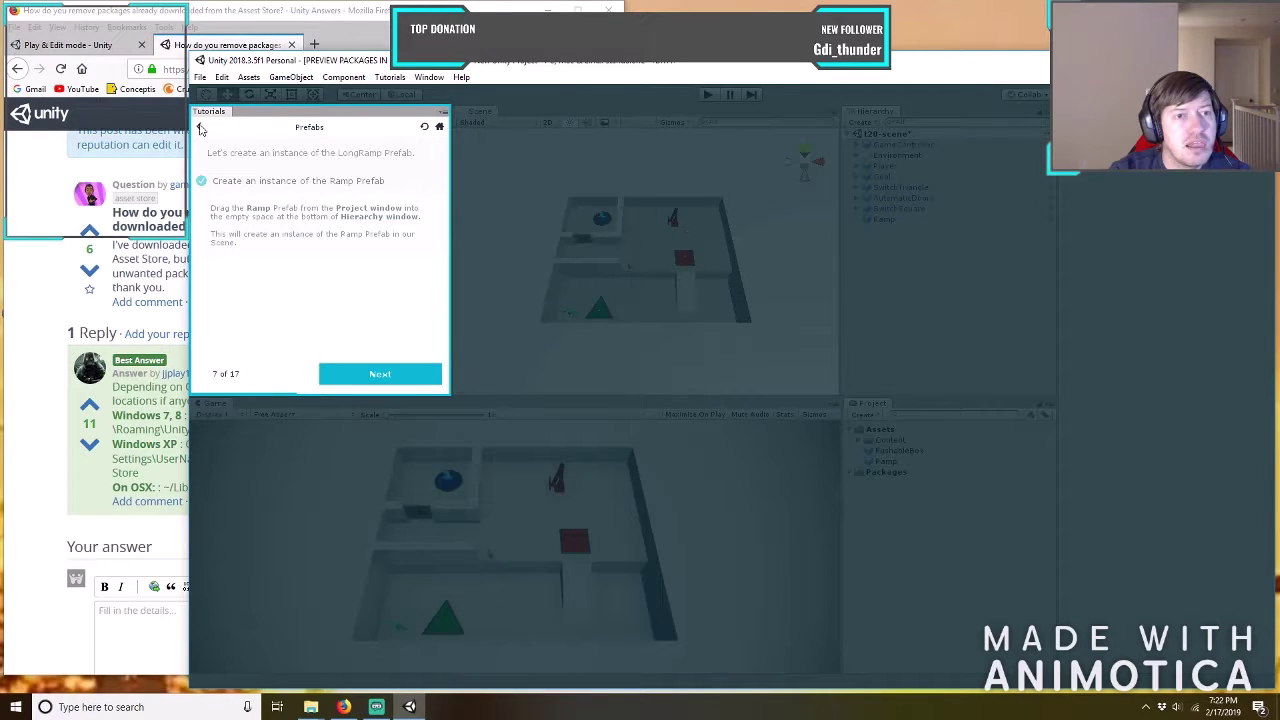
pyautogui.click(201, 129)
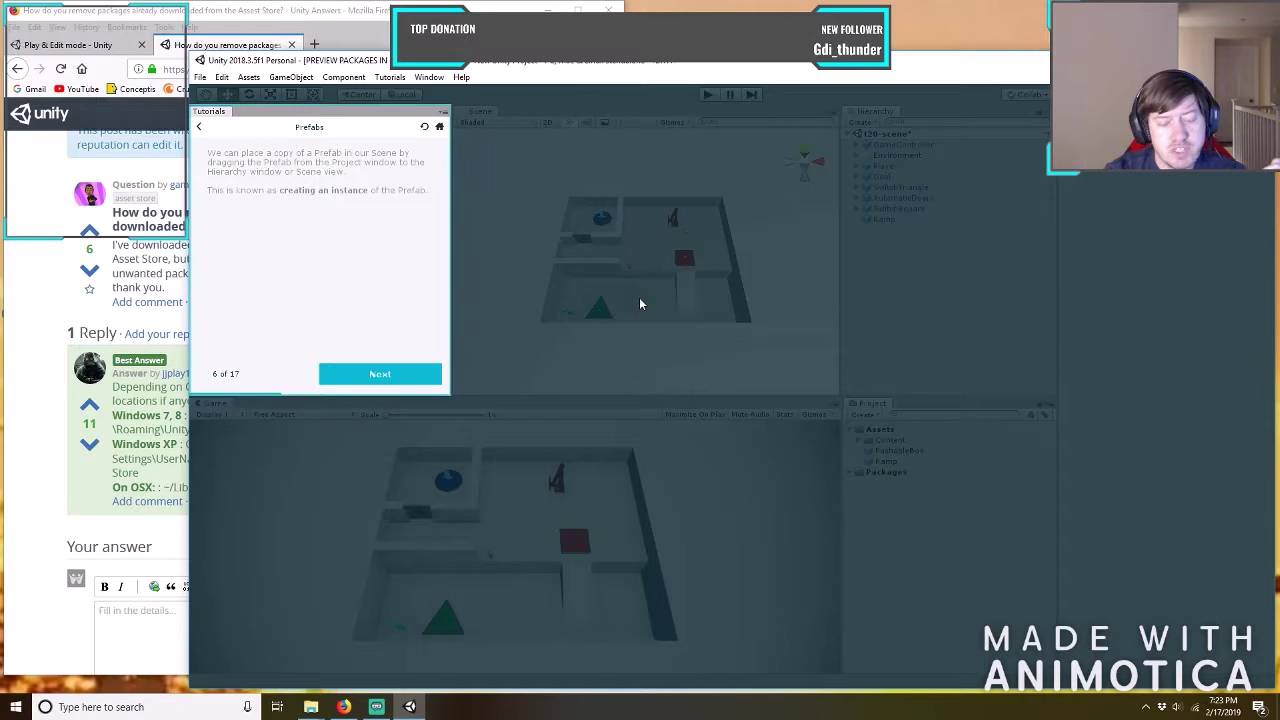
pyautogui.click(393, 375)
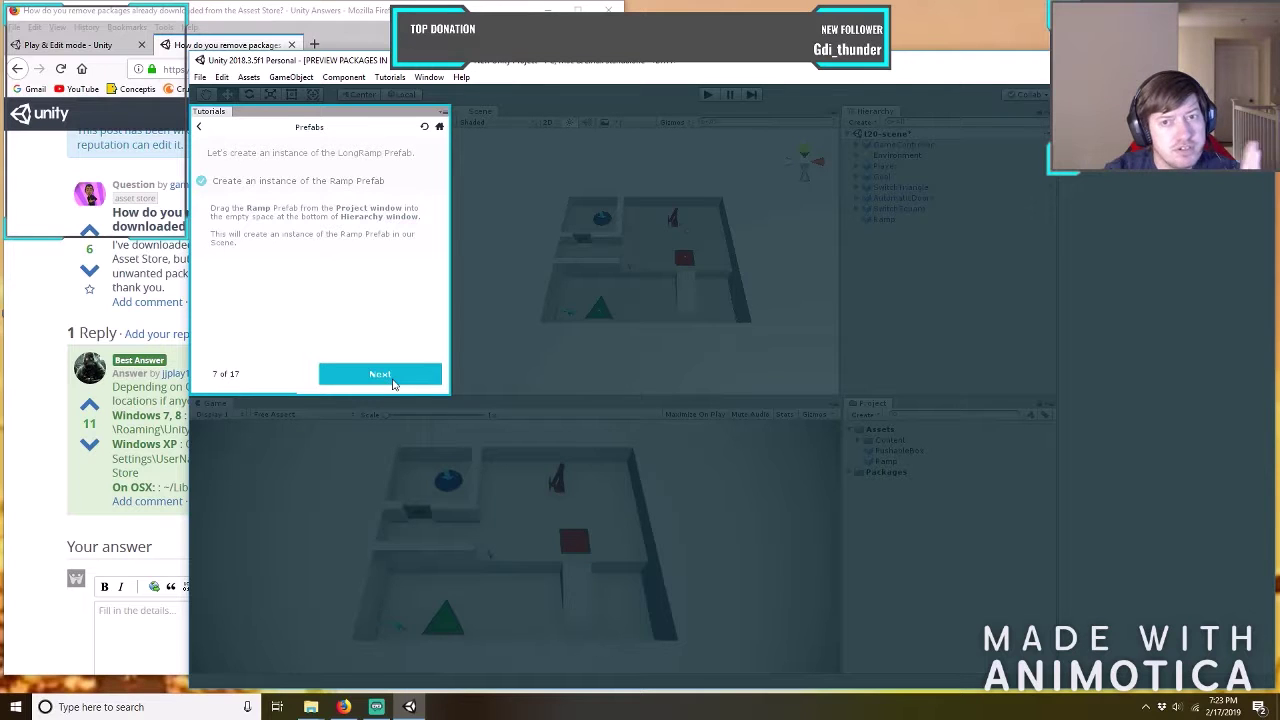
pyautogui.click(391, 384)
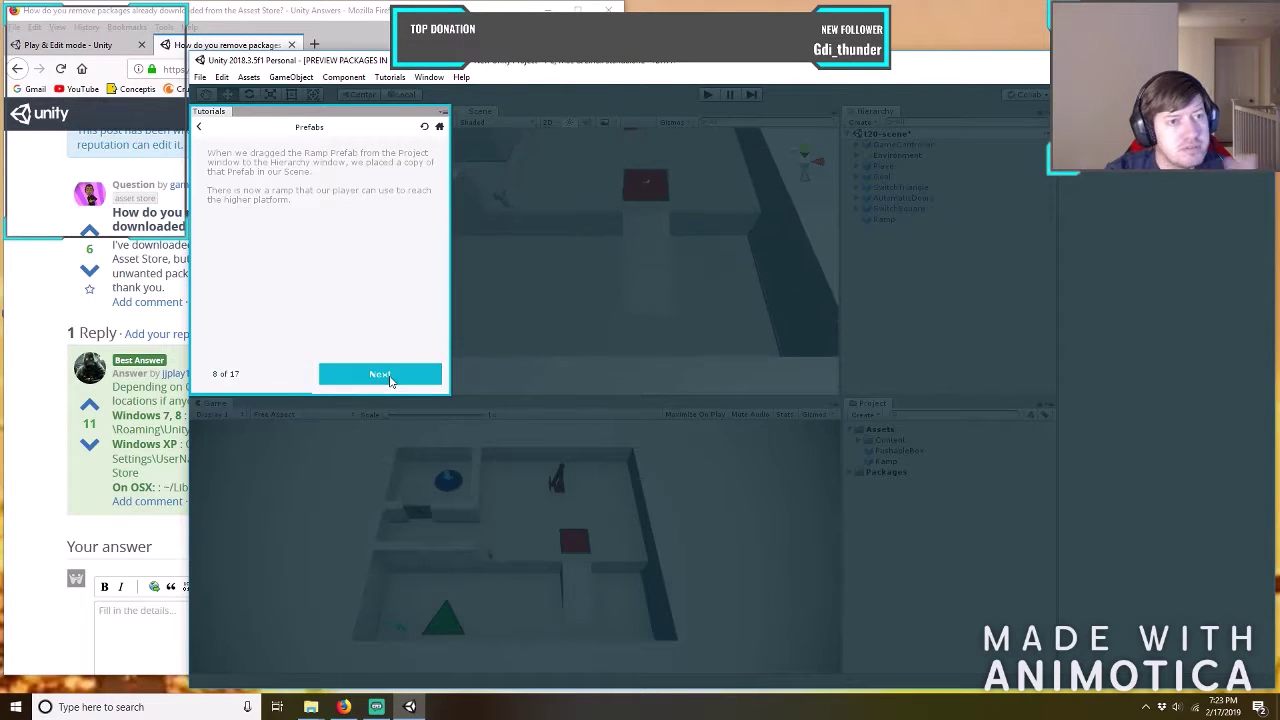
pyautogui.click(390, 378)
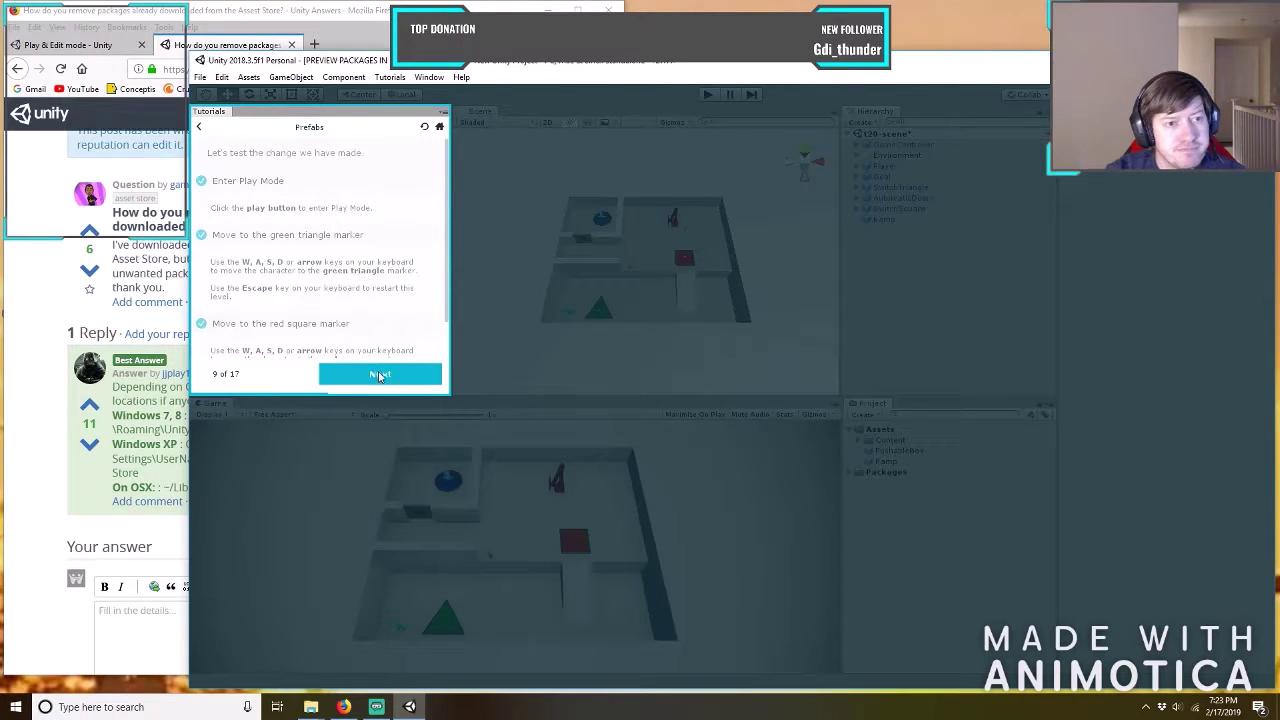
pyautogui.click(383, 378)
pyautogui.click(383, 378)
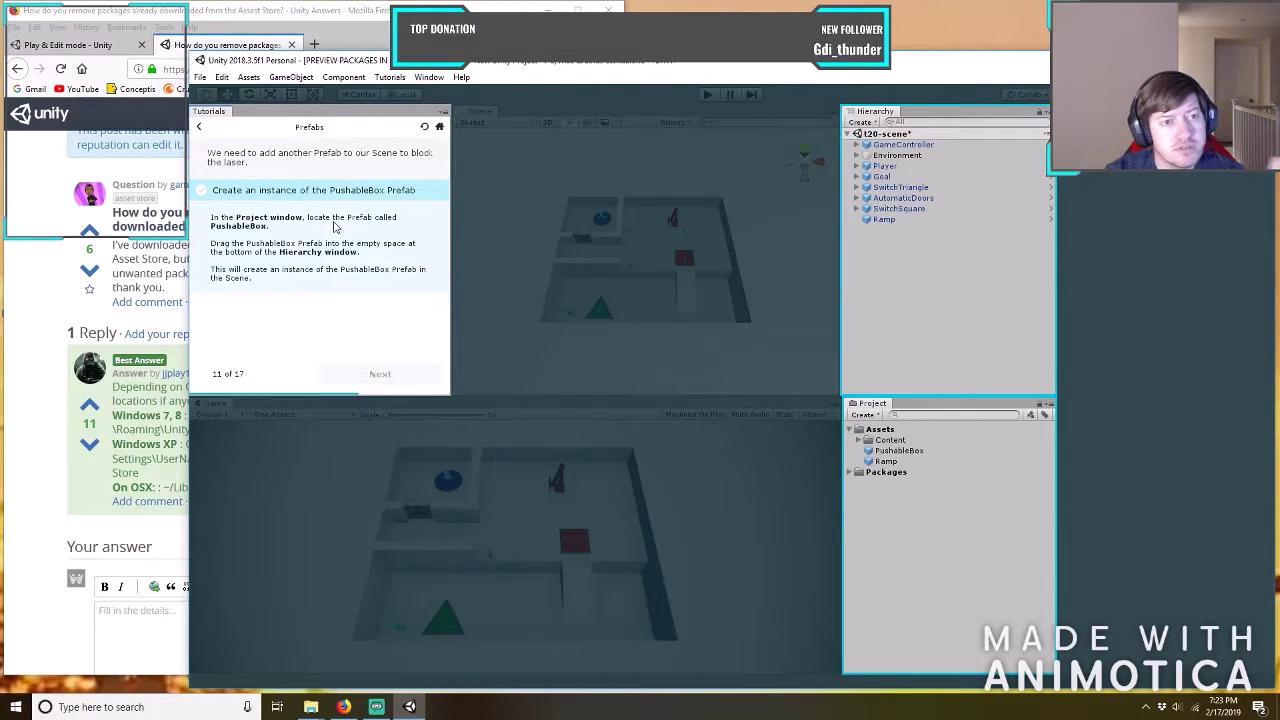
# Create an instance of the PushableBox Prefab in the empty space of the Hierarchy.
pyautogui.click(893, 451)
pyautogui.moveTo(890, 456); pyautogui.dragTo(652, 272)
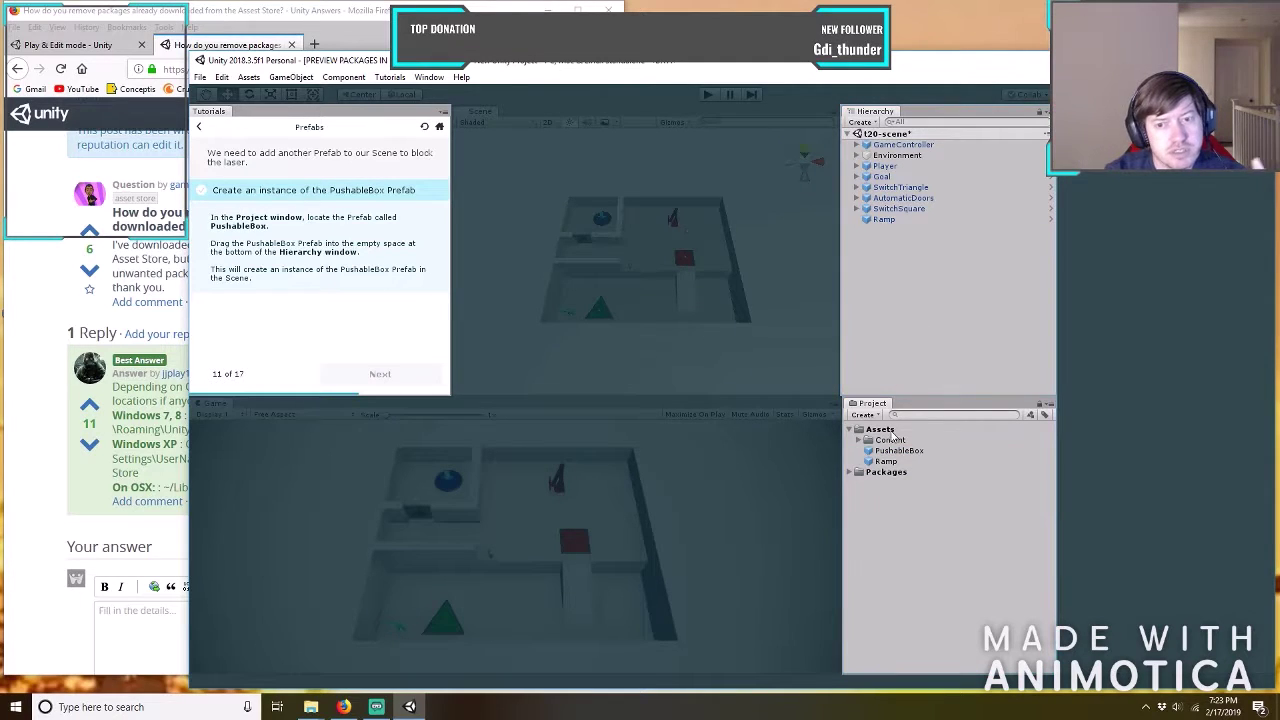
pyautogui.moveTo(893, 453); pyautogui.dragTo(900, 295)
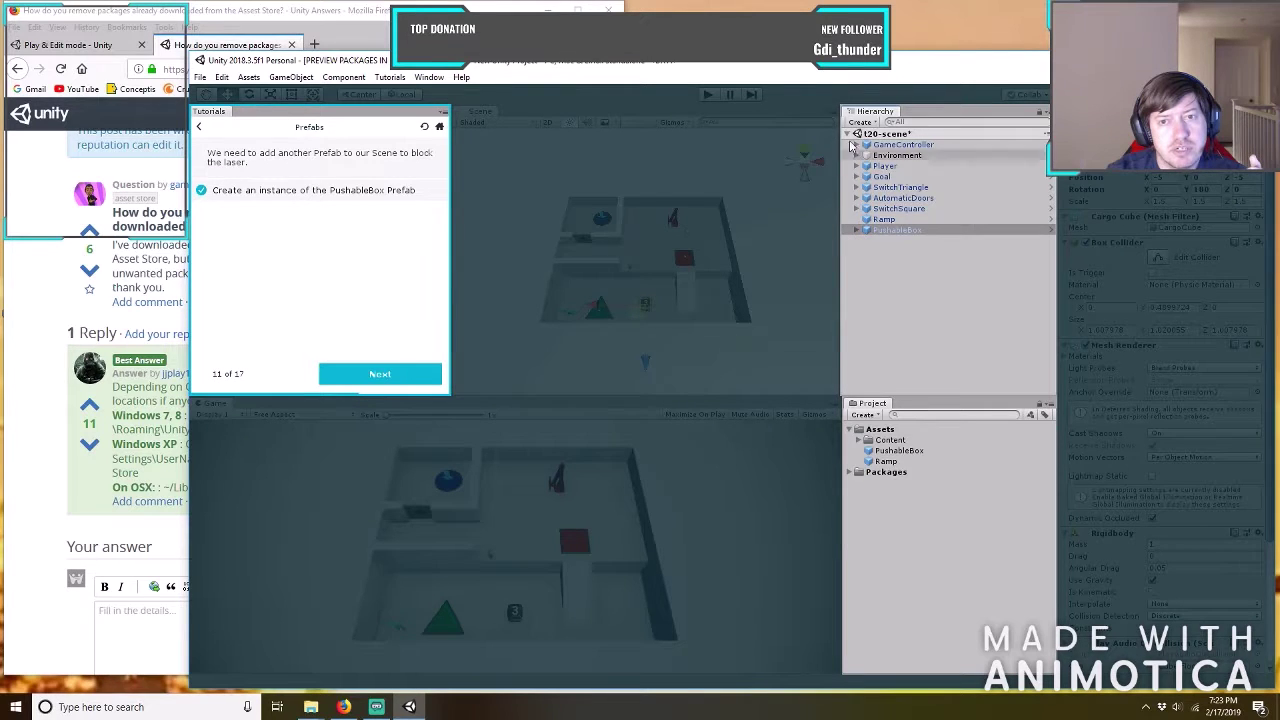
# Advance past the Transform explanation and set the PushableBox instance's position to X -2, Y 2.5, Z 10.
pyautogui.click(390, 375)
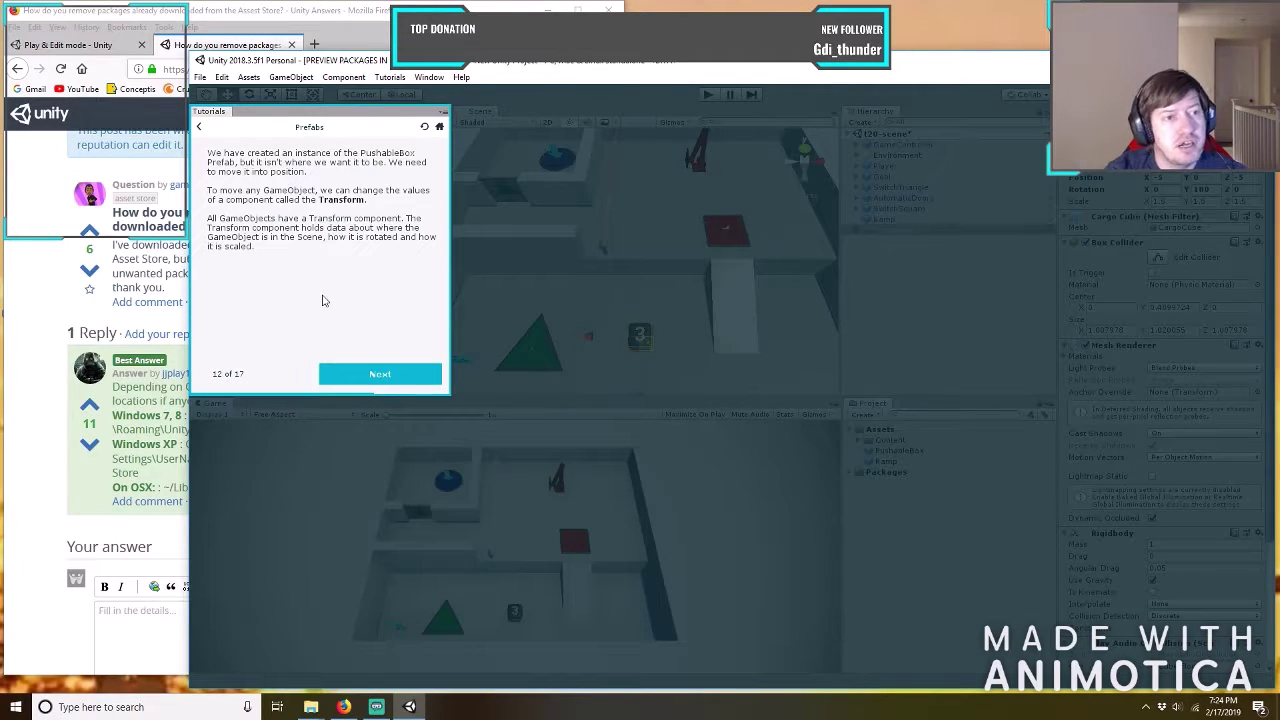
pyautogui.click(378, 376)
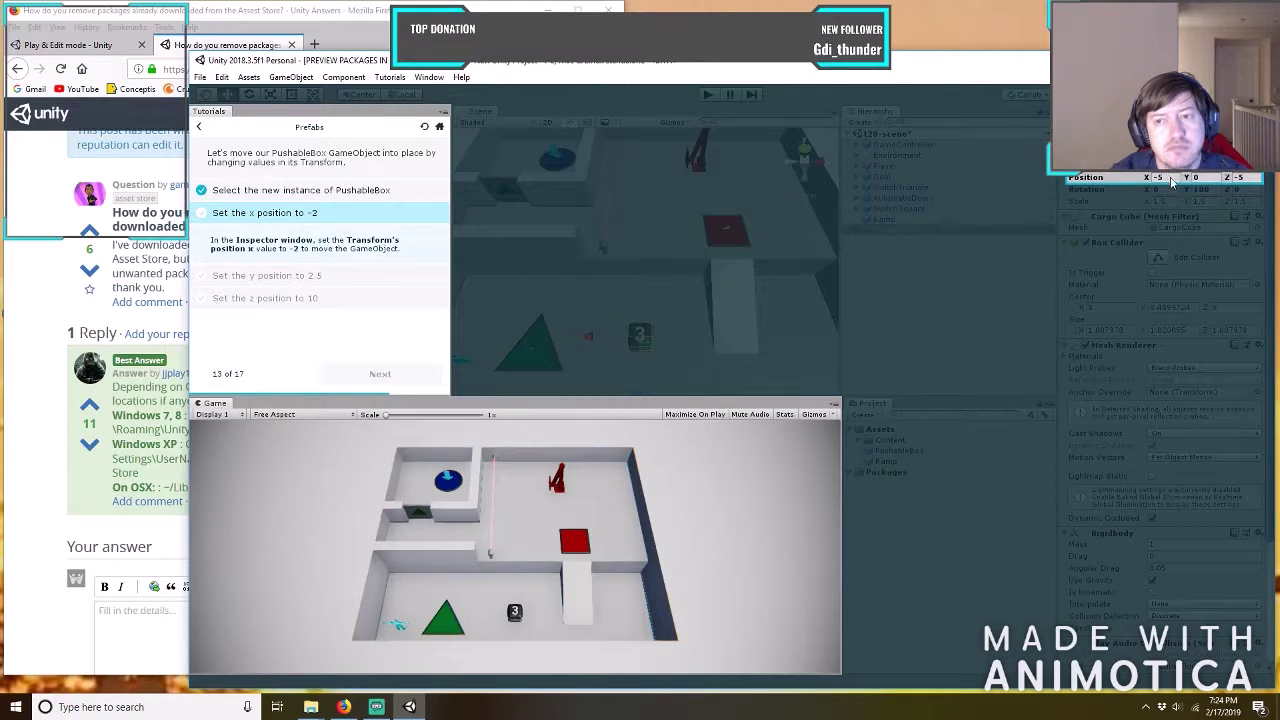
pyautogui.write('-2')
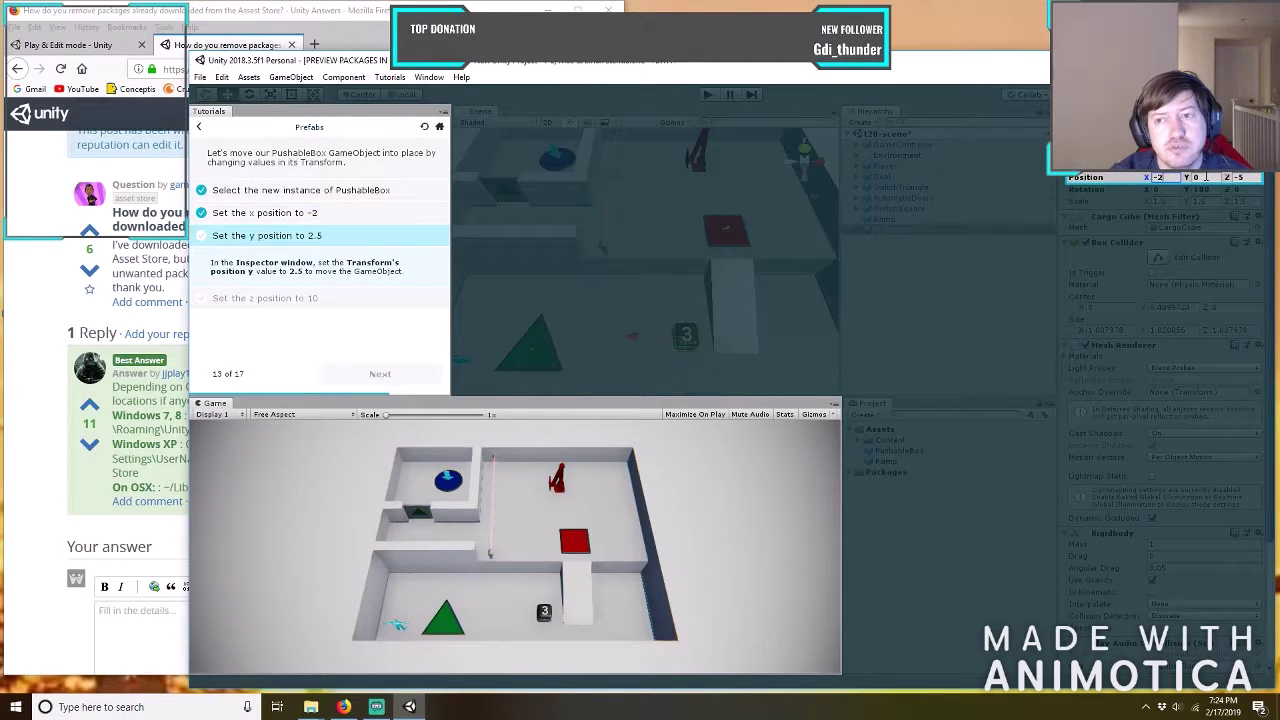
pyautogui.write('2.5')
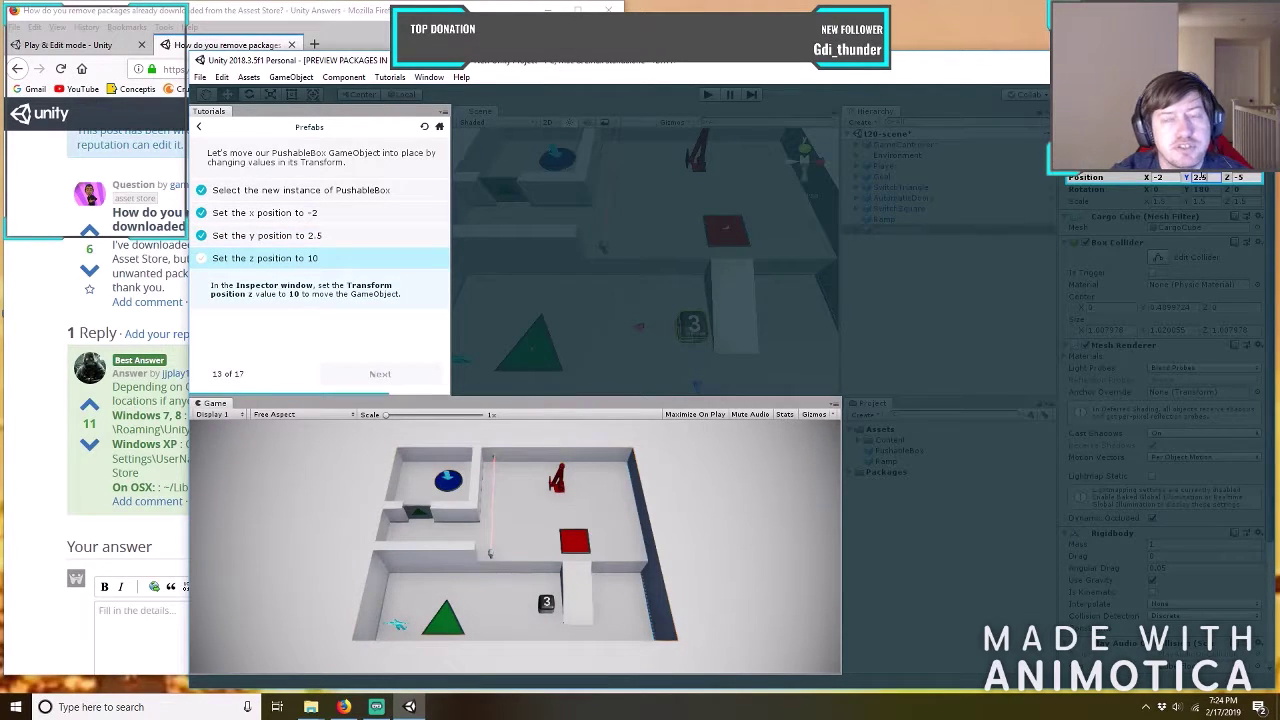
pyautogui.write('5')
pyautogui.write('10')
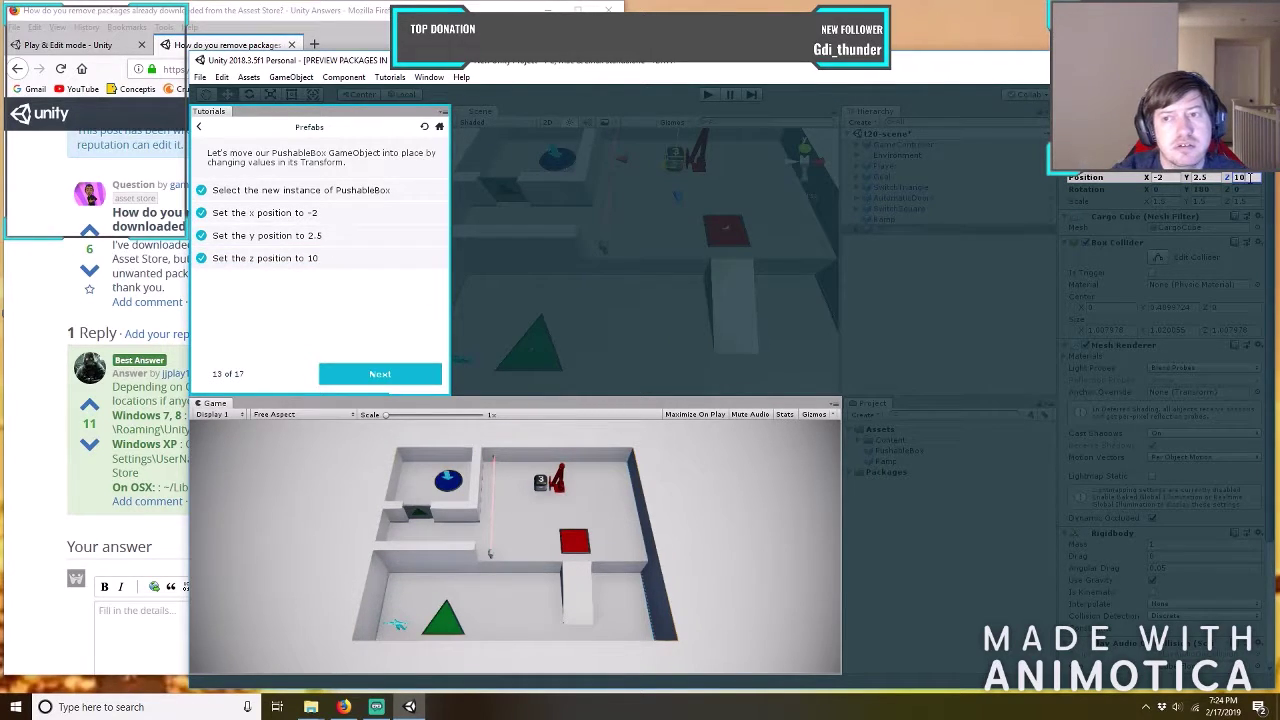
# Try moving the PushableBox away from its place with position values X -50, Y -5, Z 0.
pyautogui.write('0')
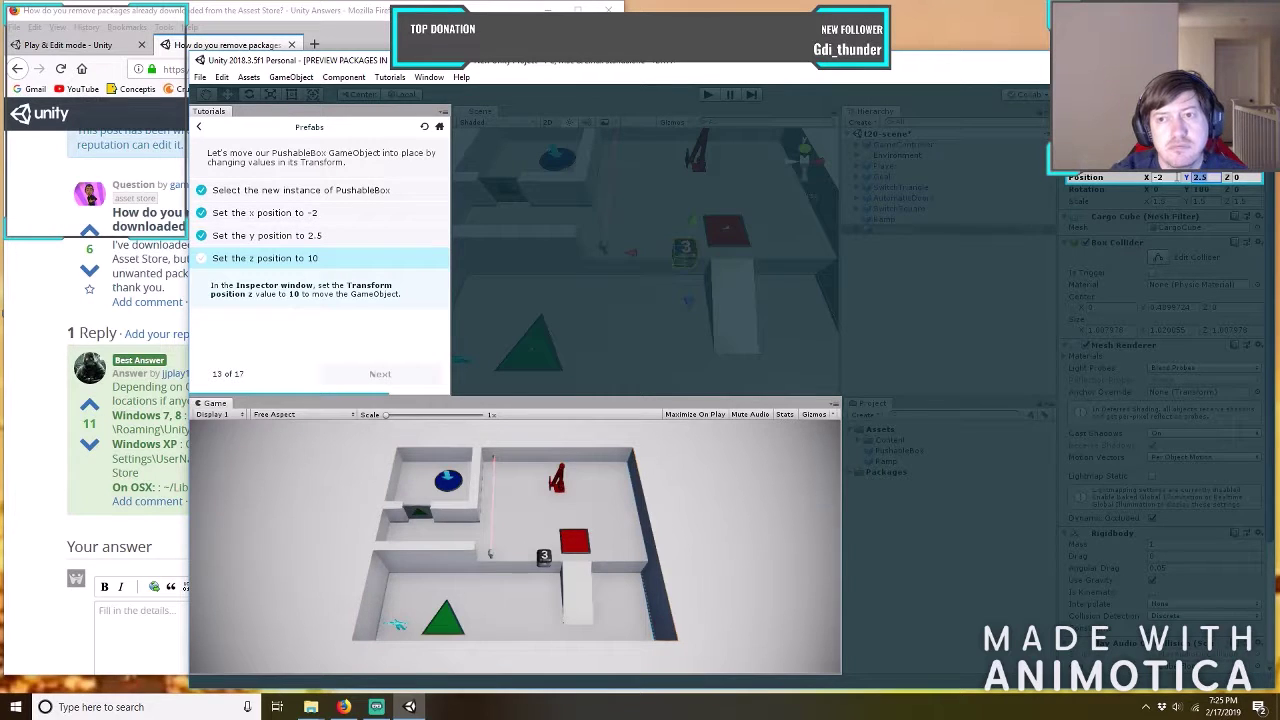
pyautogui.press('BackSpace')
pyautogui.write('-50')
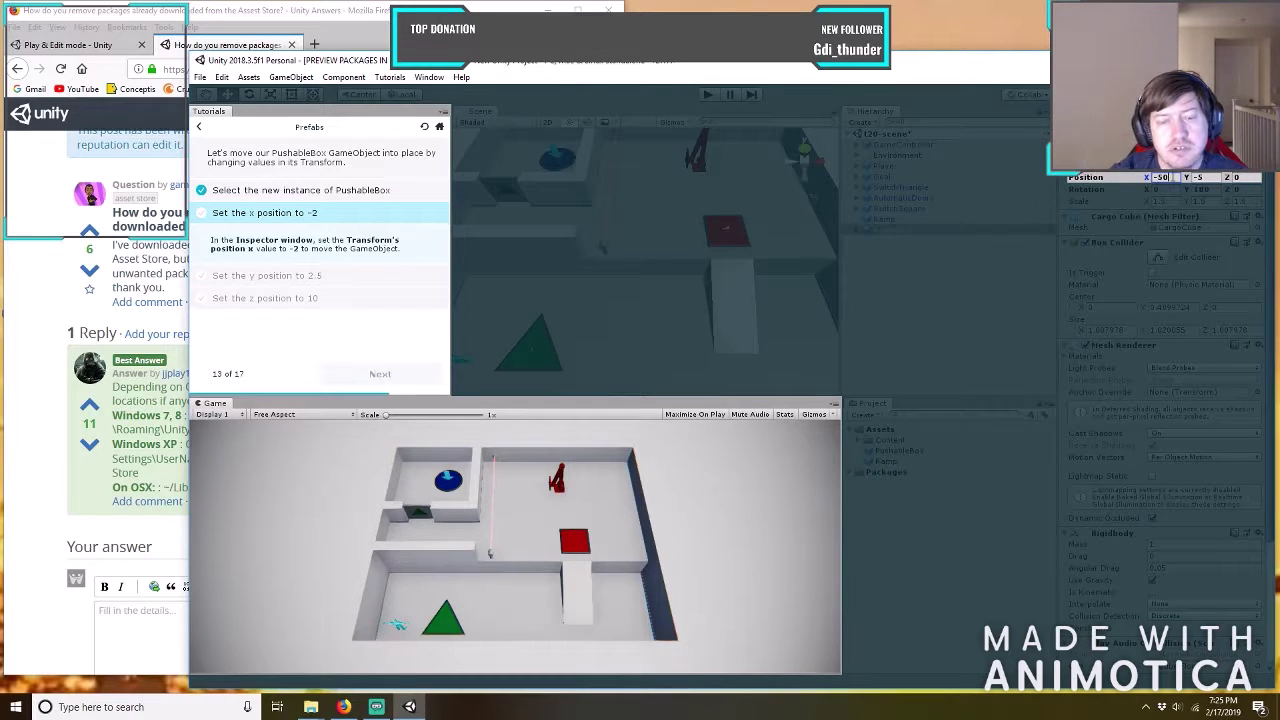
# Restore the PushableBox's position to X -2, Y 2.5, Z 10.
pyautogui.click(1172, 178)
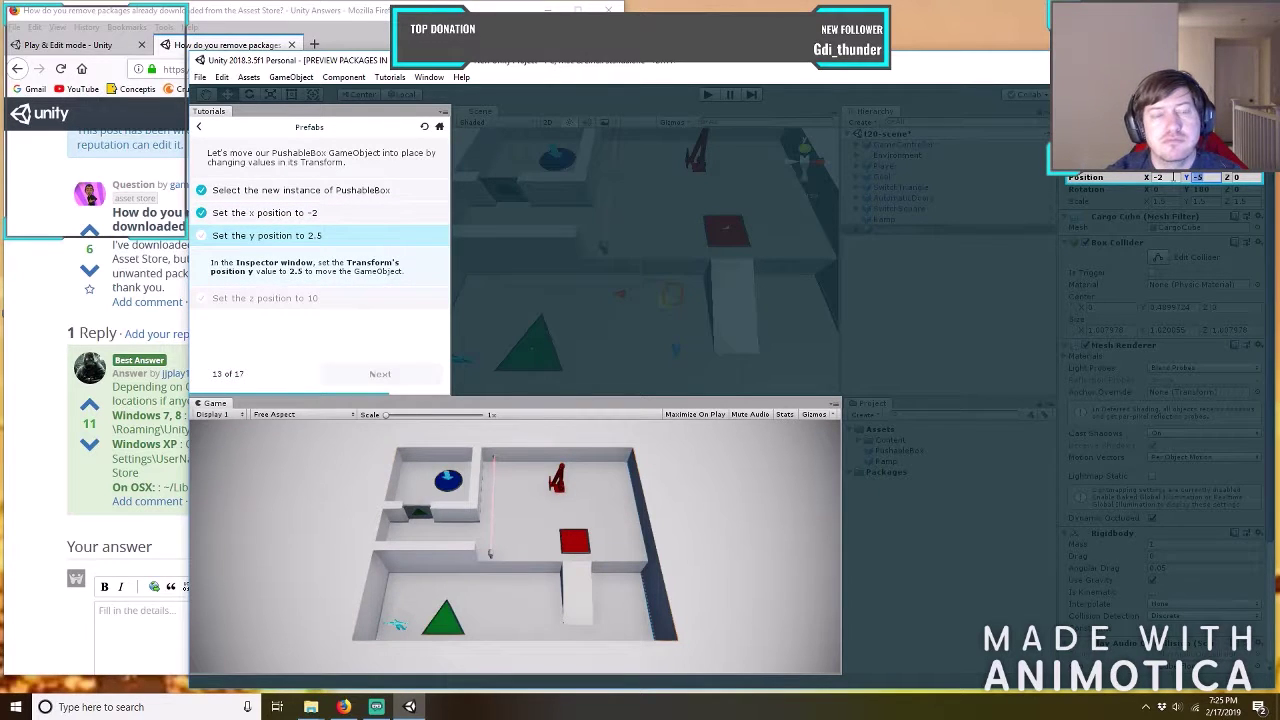
pyautogui.write('2')
pyautogui.press('BackSpace')
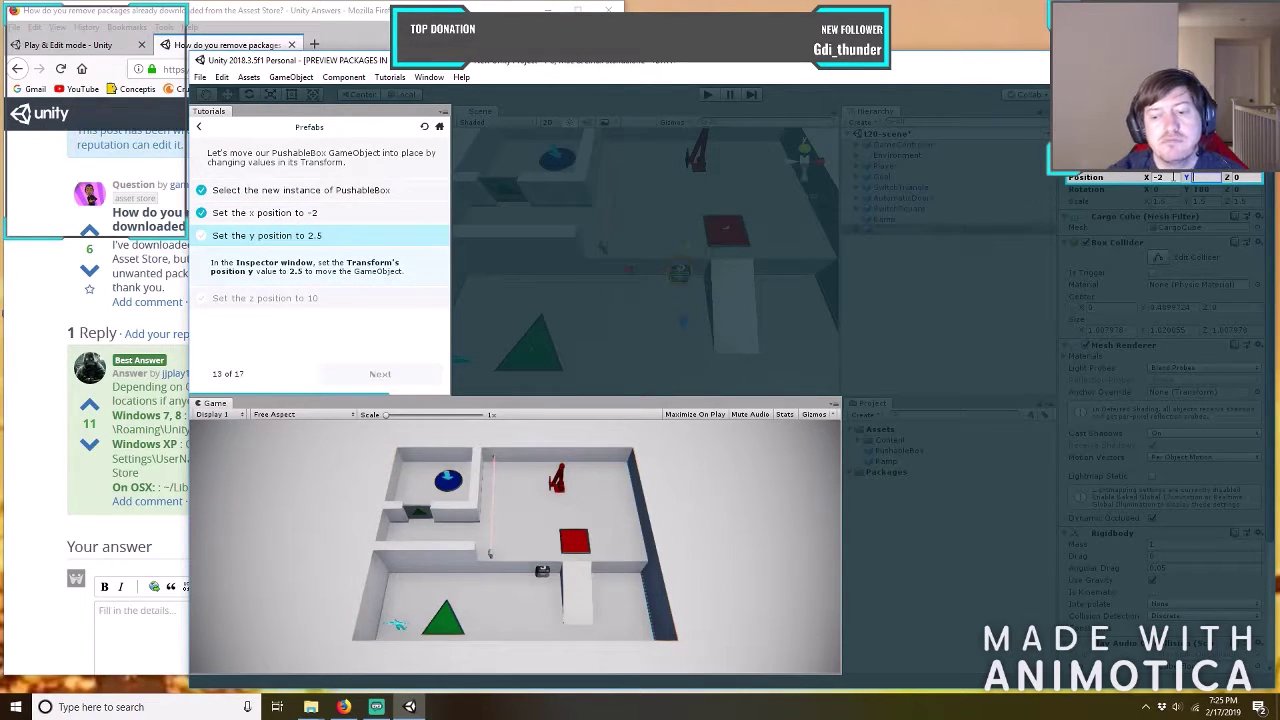
pyautogui.write('-.25')
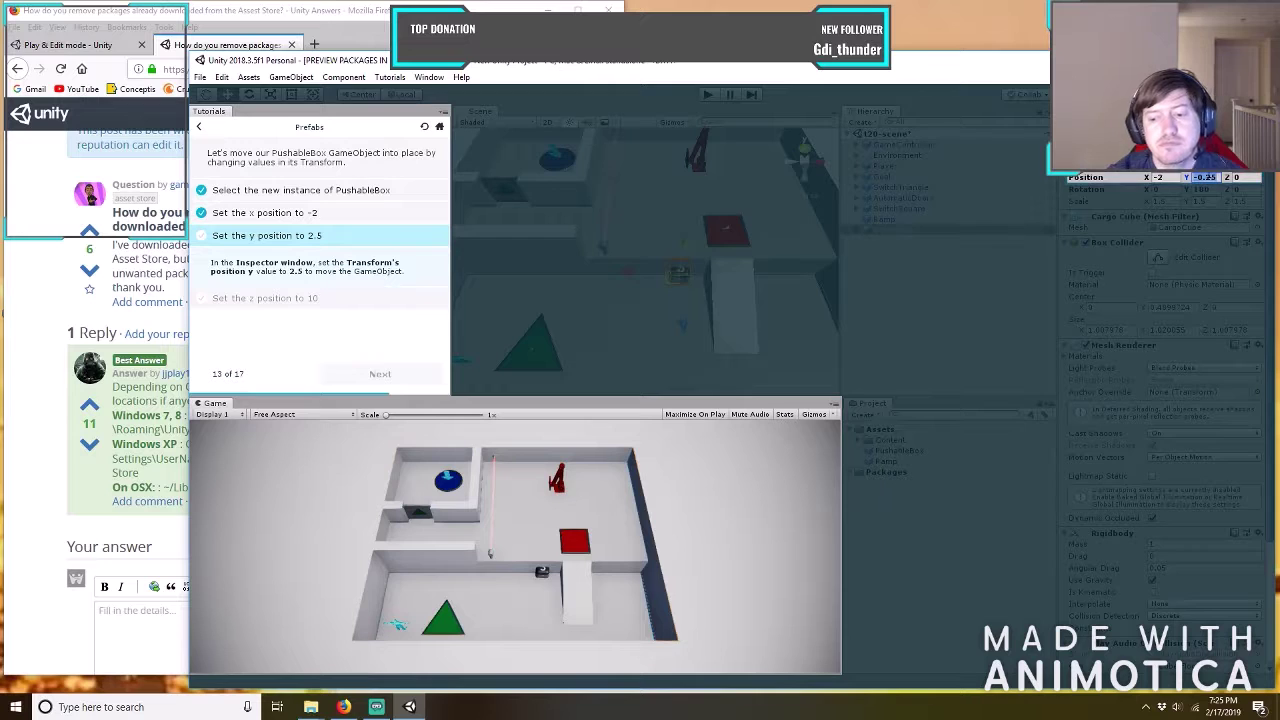
pyautogui.write('-2.5')
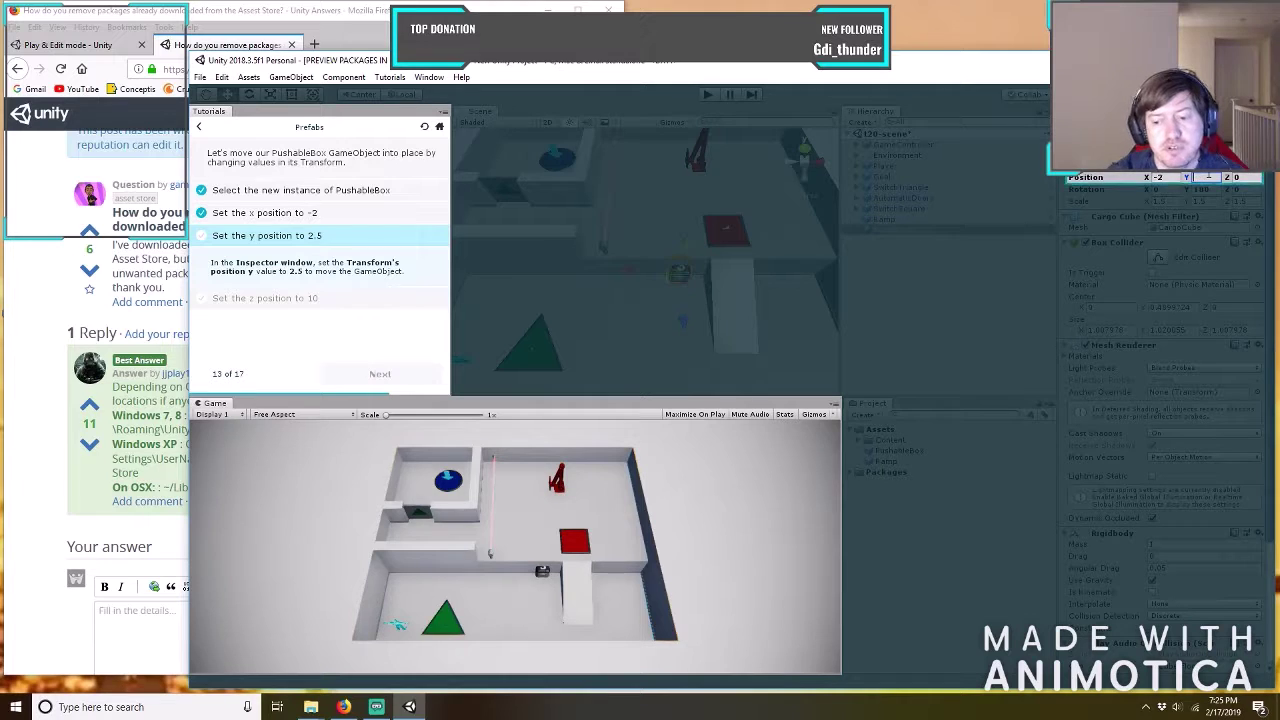
pyautogui.press('Tab')
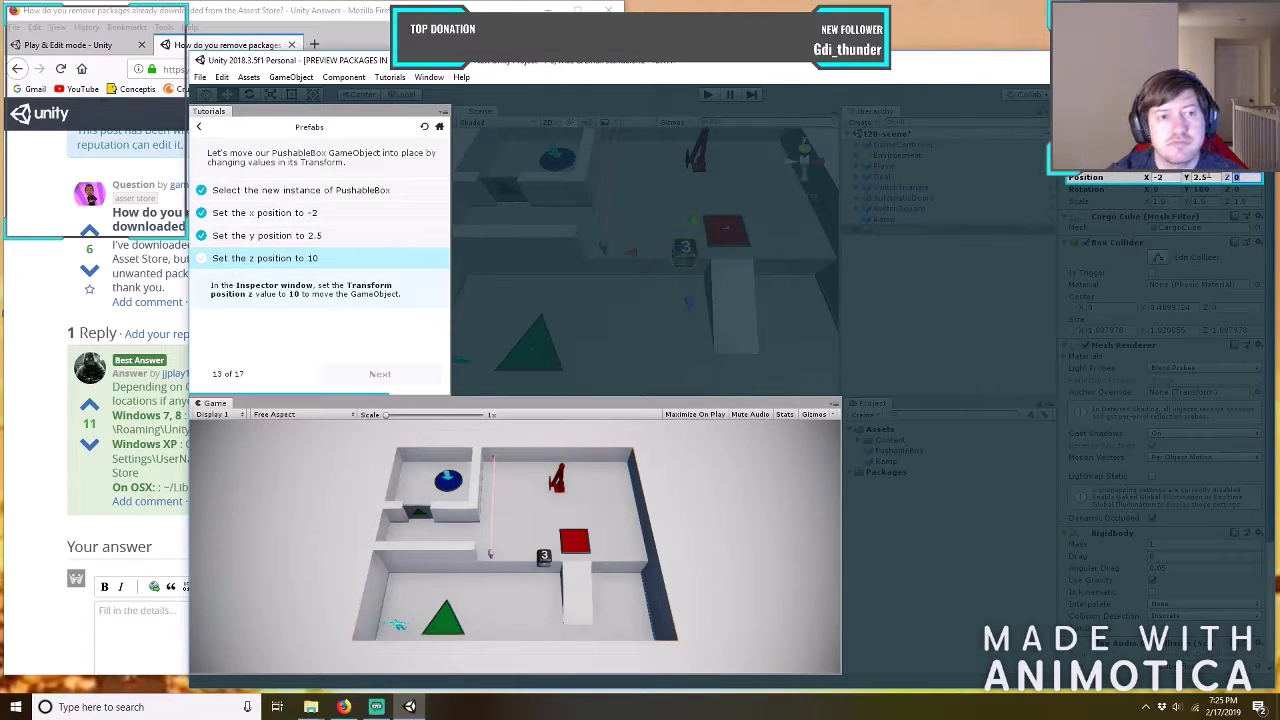
pyautogui.write('10')
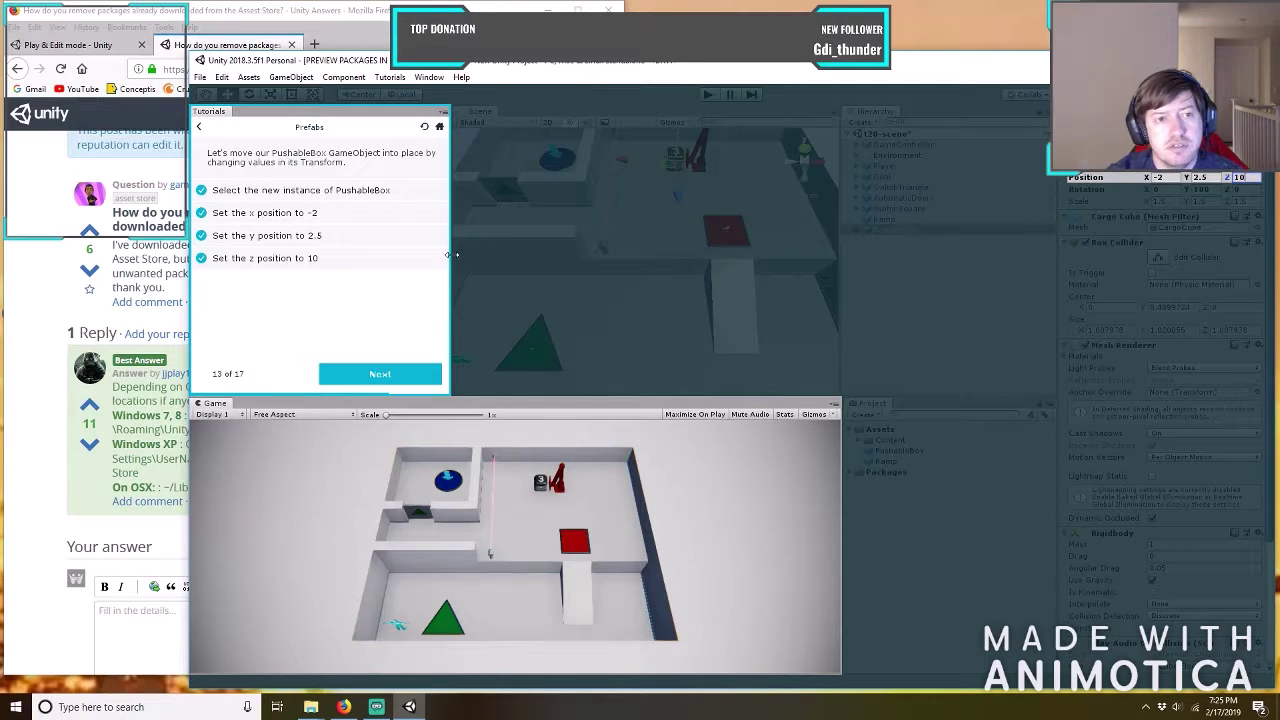
pyautogui.click(384, 376)
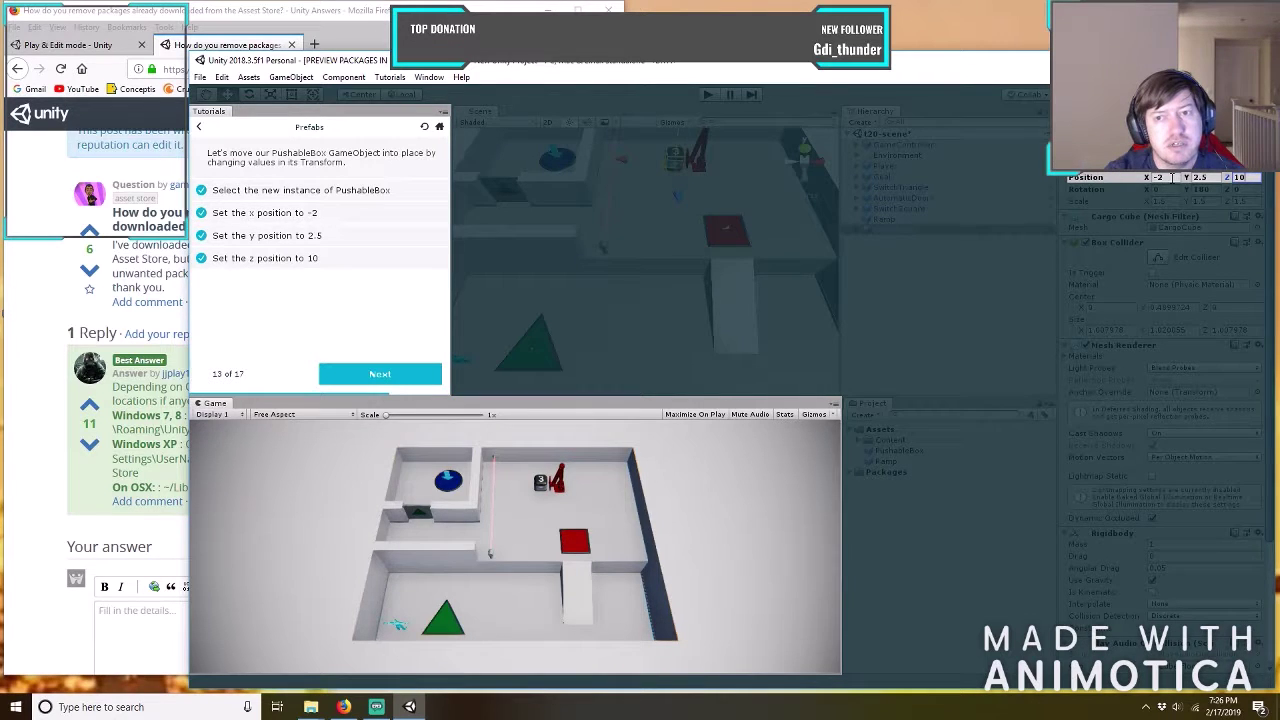
# Test the PushableBox's X position at -3 and -1, and return it to -2.
pyautogui.press('BackSpace')
pyautogui.write('-3')
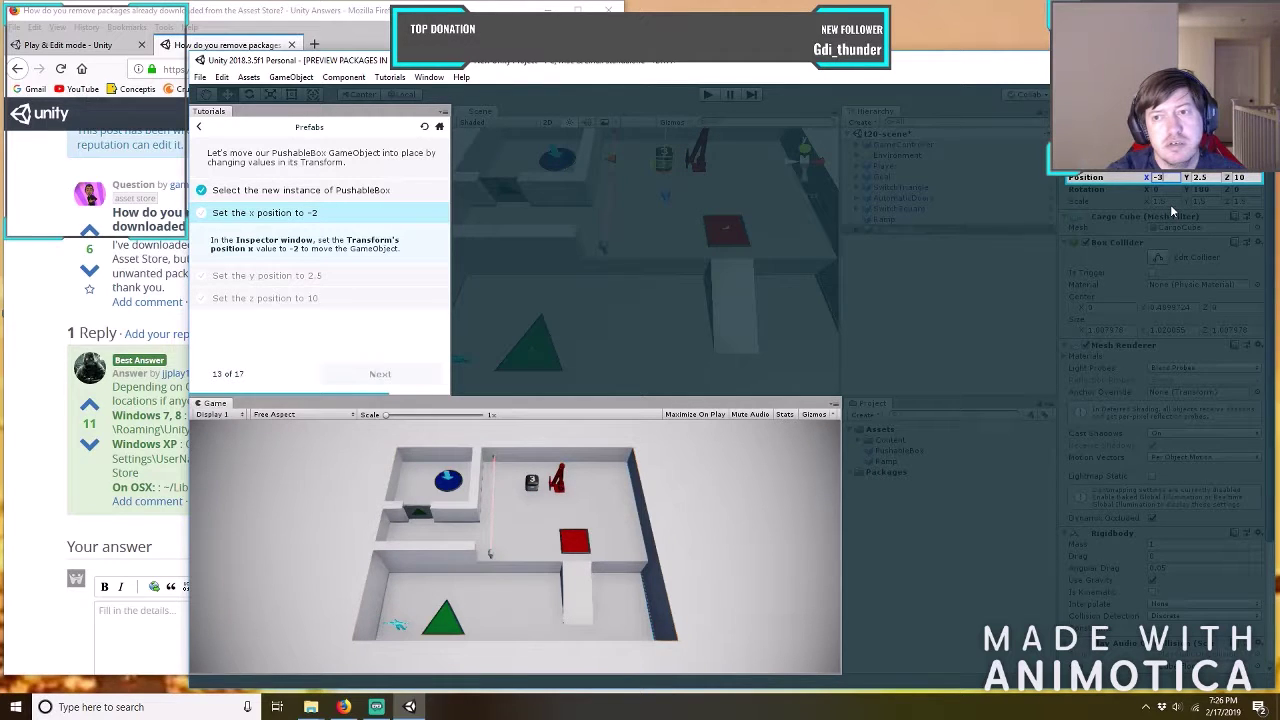
pyautogui.press('BackSpace')
pyautogui.write('1')
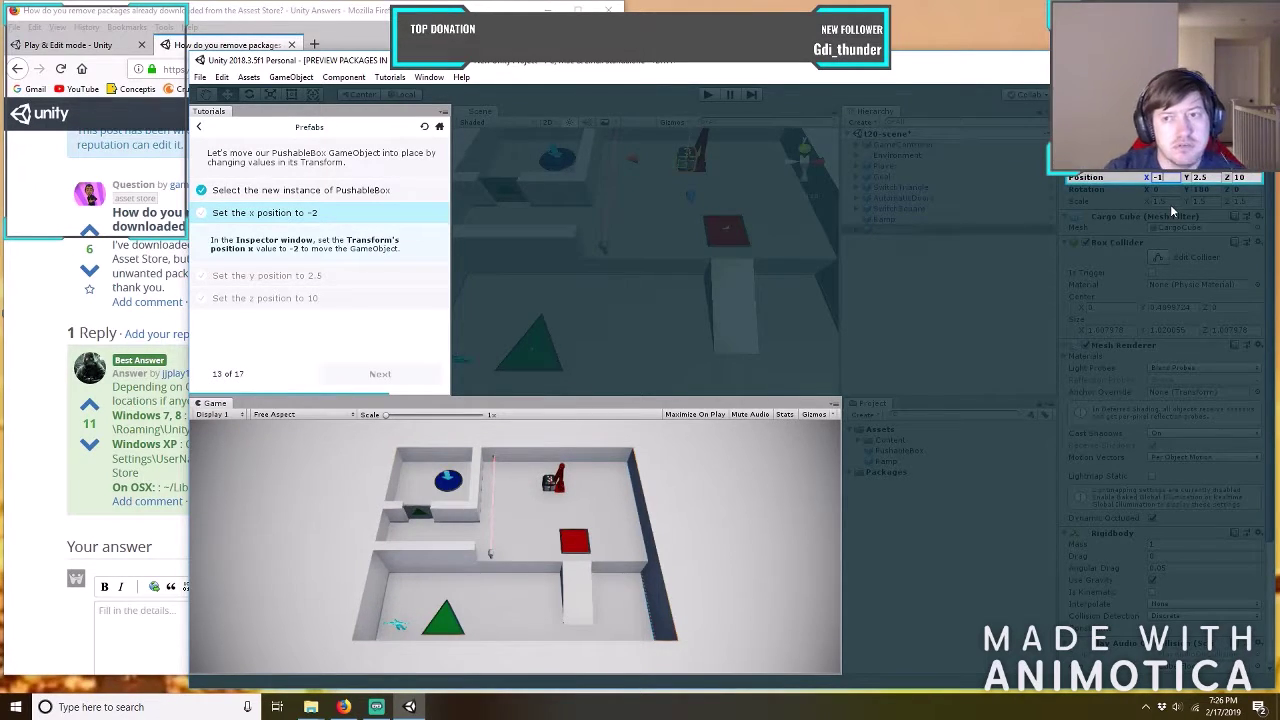
pyautogui.press('BackSpace')
pyautogui.write('2')
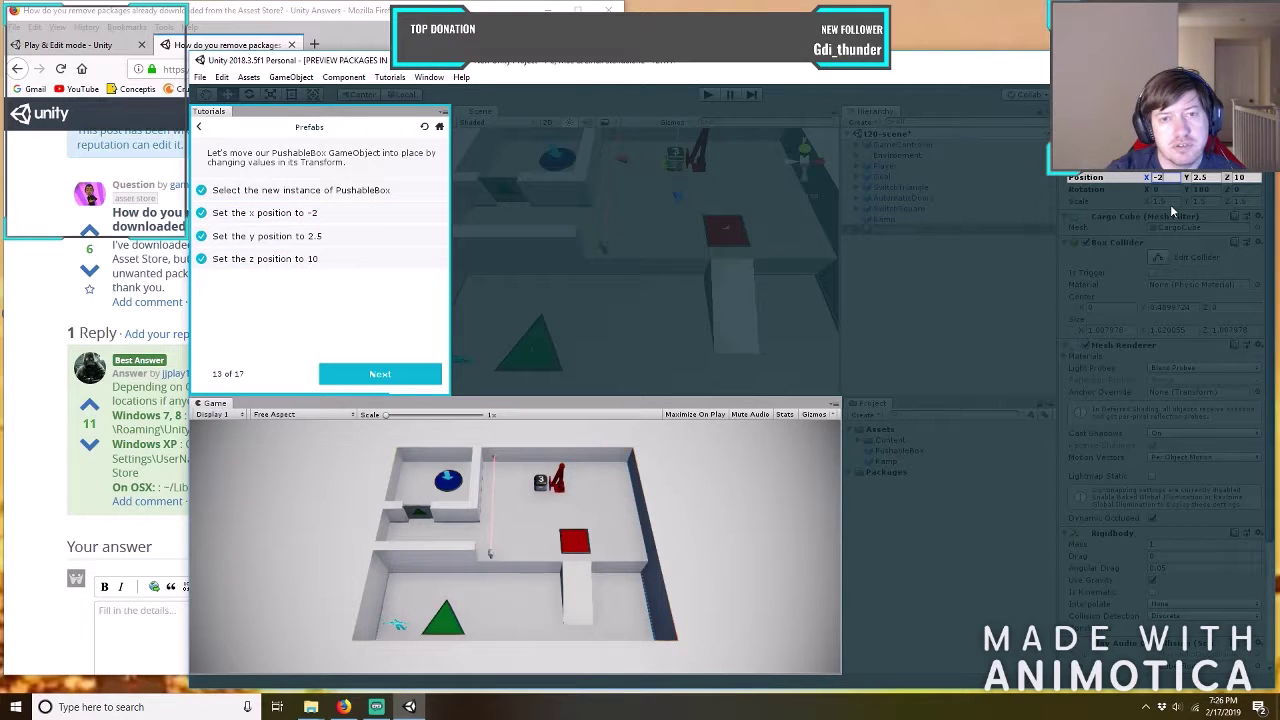
# Advance the tutorial past the Transform change summary and enter Play Mode to test the box placement.
pyautogui.click(380, 373)
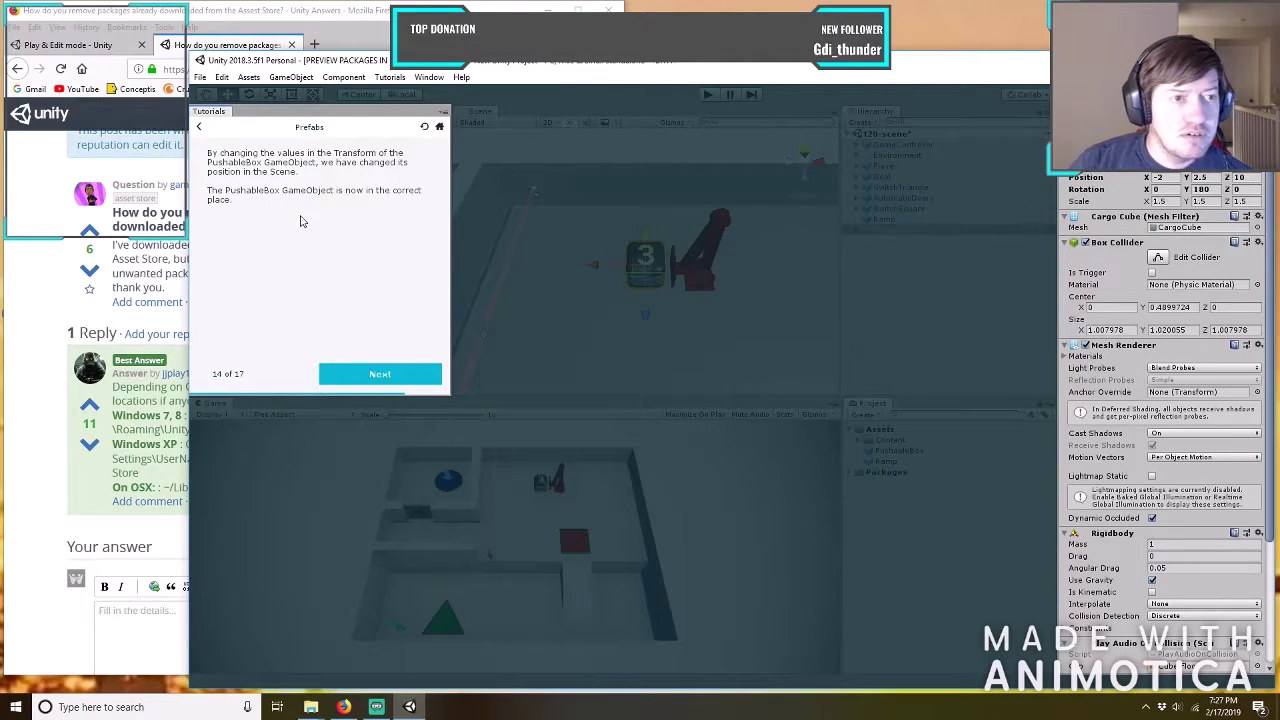
pyautogui.click(338, 374)
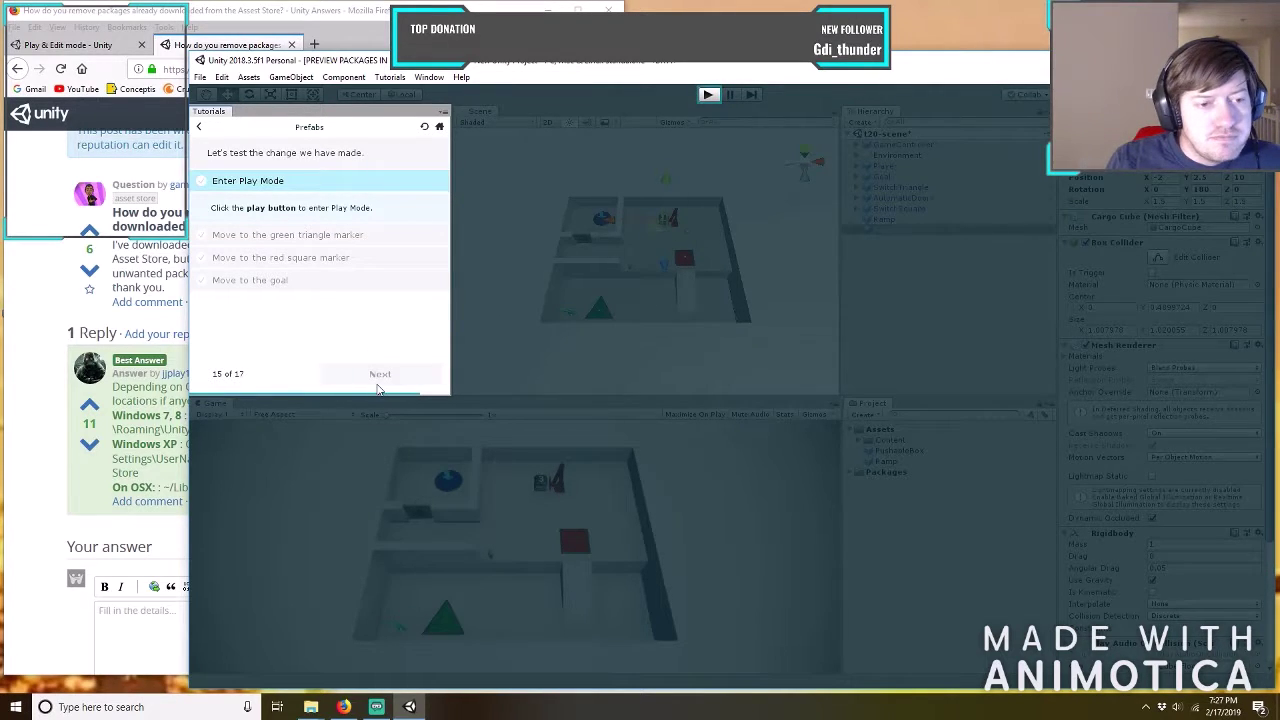
pyautogui.click(706, 95)
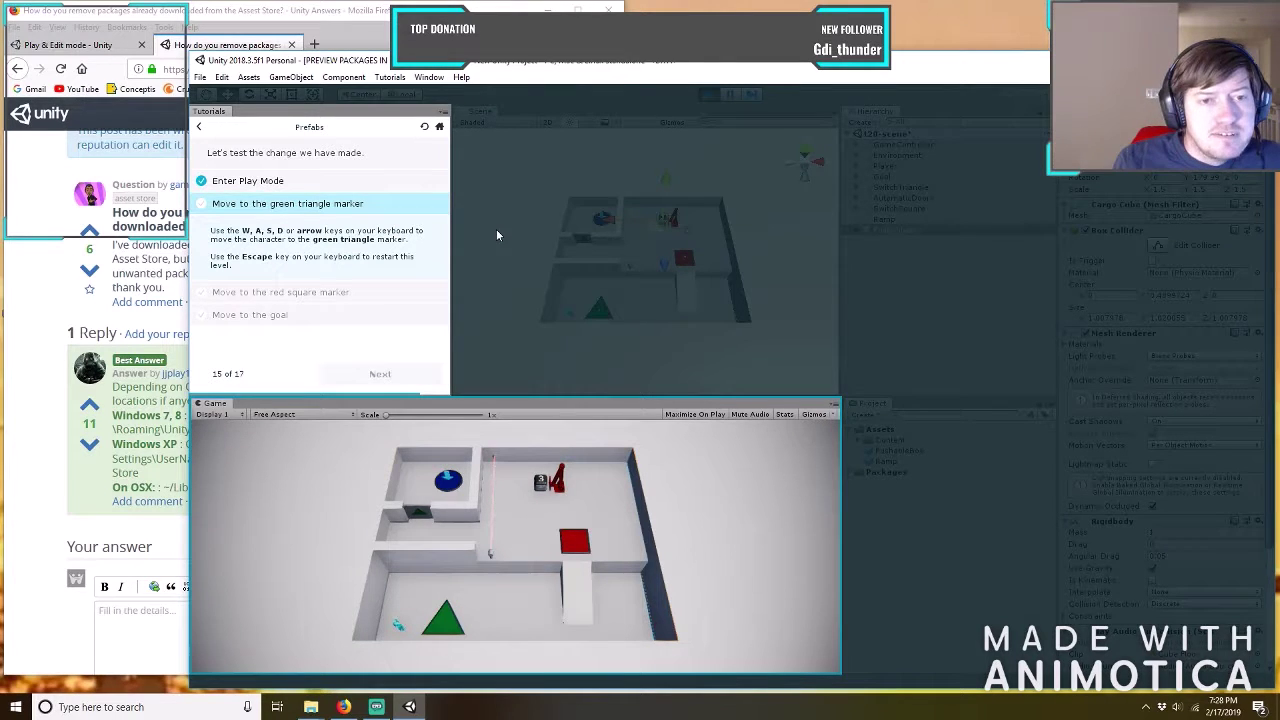
# Resume the paused game and move the character to the green triangle marker and up the ramp to the red square marker.
pyautogui.click(650, 256)
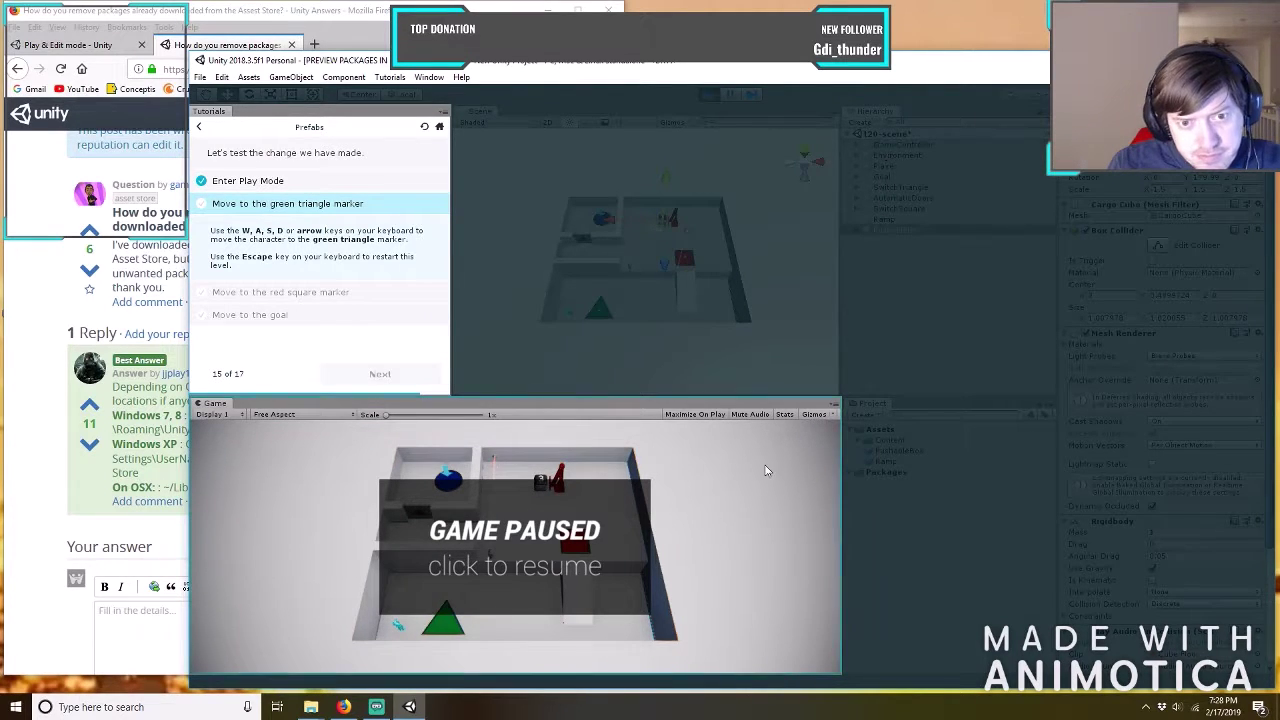
pyautogui.click(316, 497)
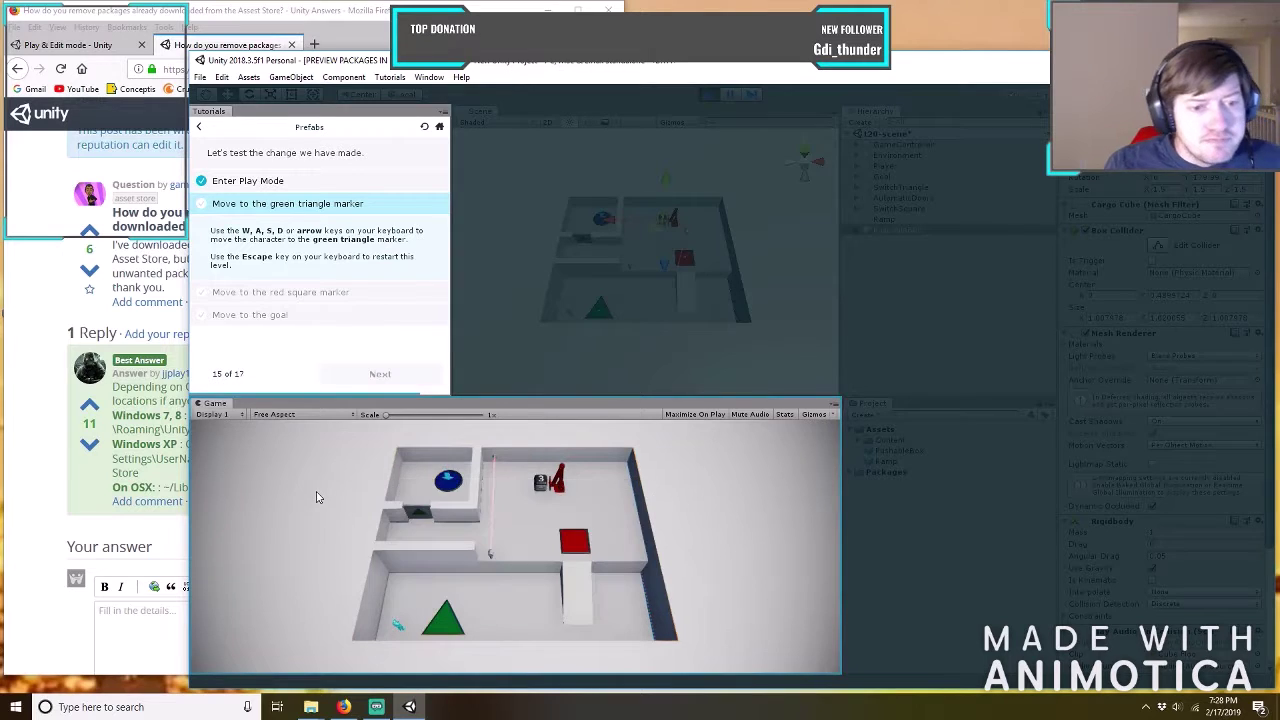
pyautogui.press('d')
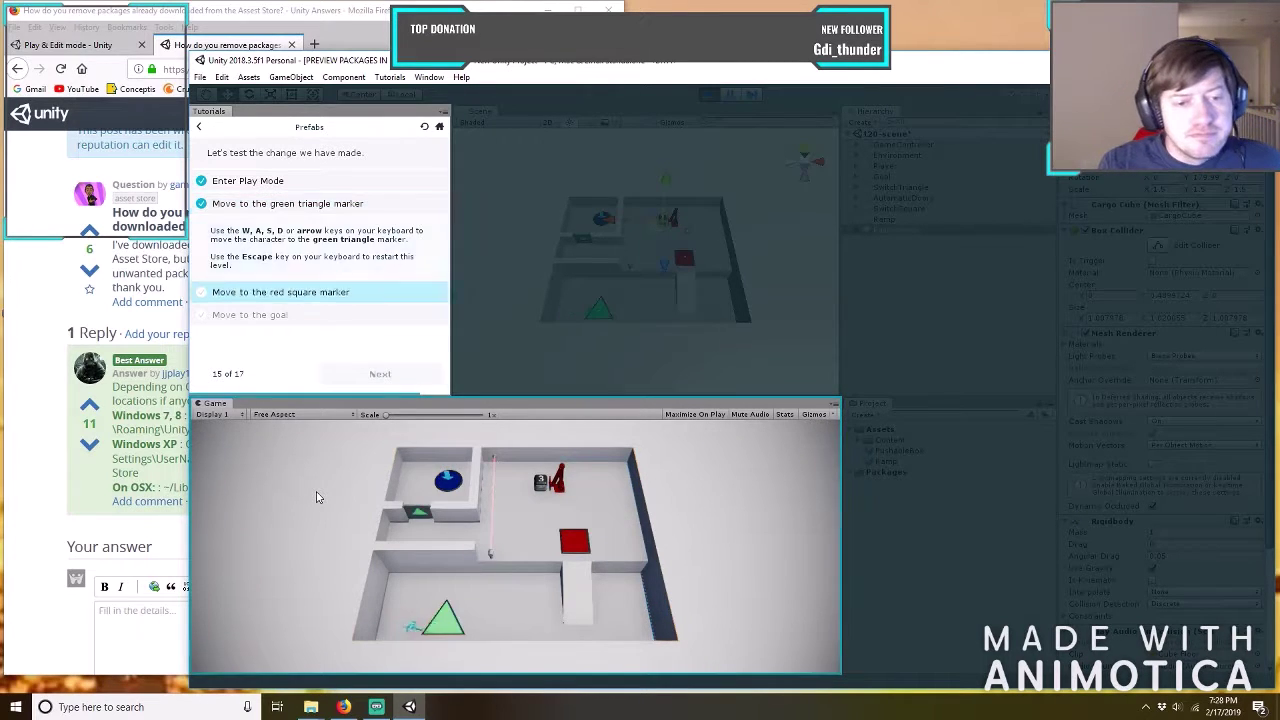
pyautogui.press('d')
pyautogui.press('w')
pyautogui.press('w')
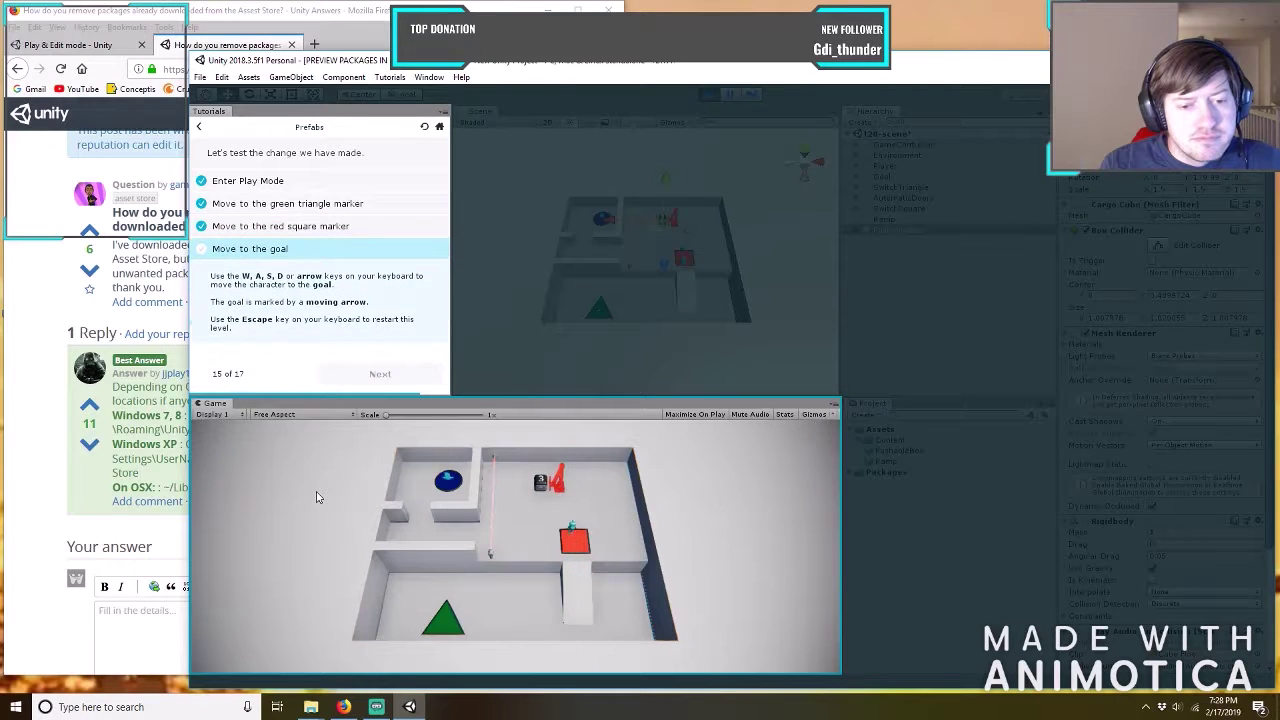
# Test the ramp by running the character repeatedly up and down between the lower floor and the red square marker.
pyautogui.press('s')
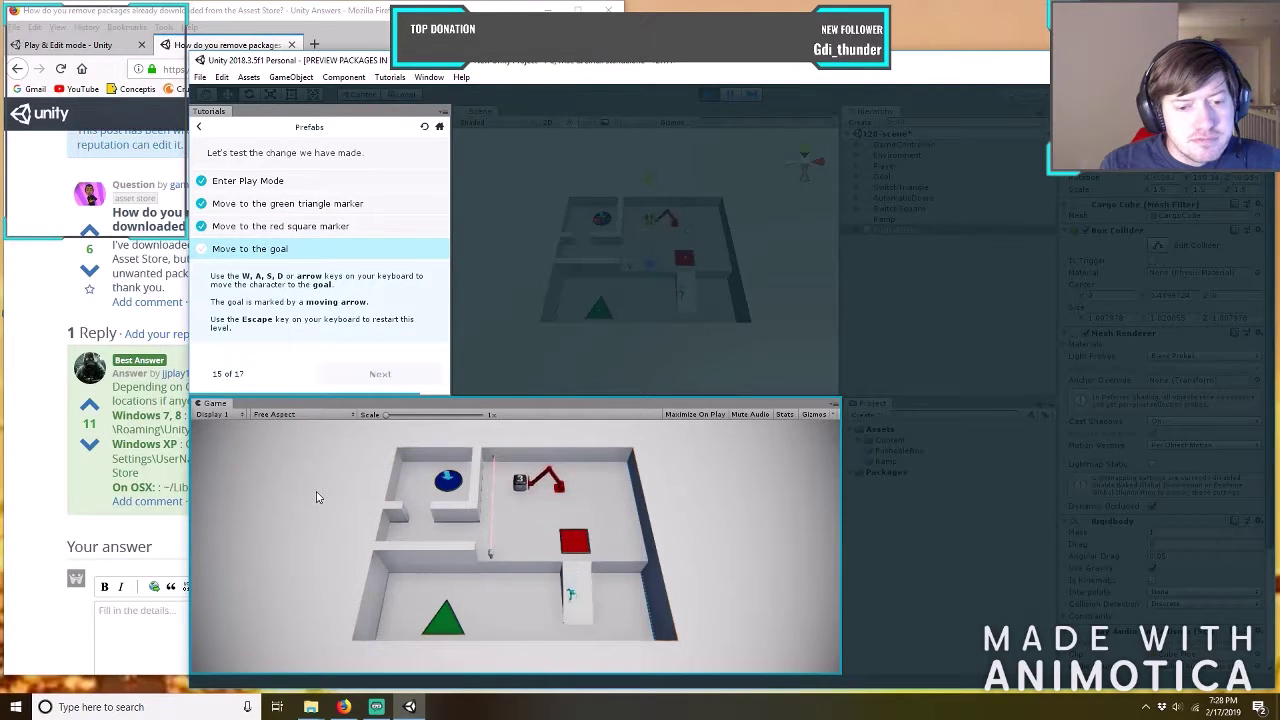
pyautogui.press('w')
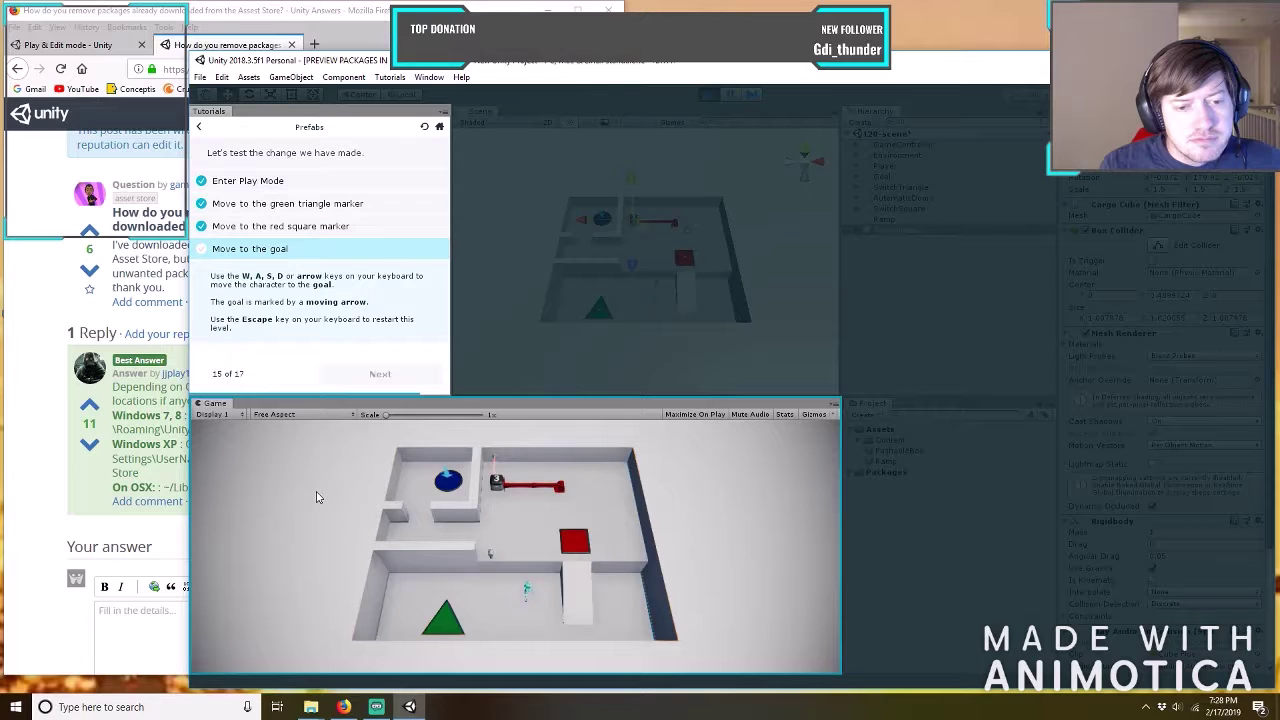
pyautogui.press('s')
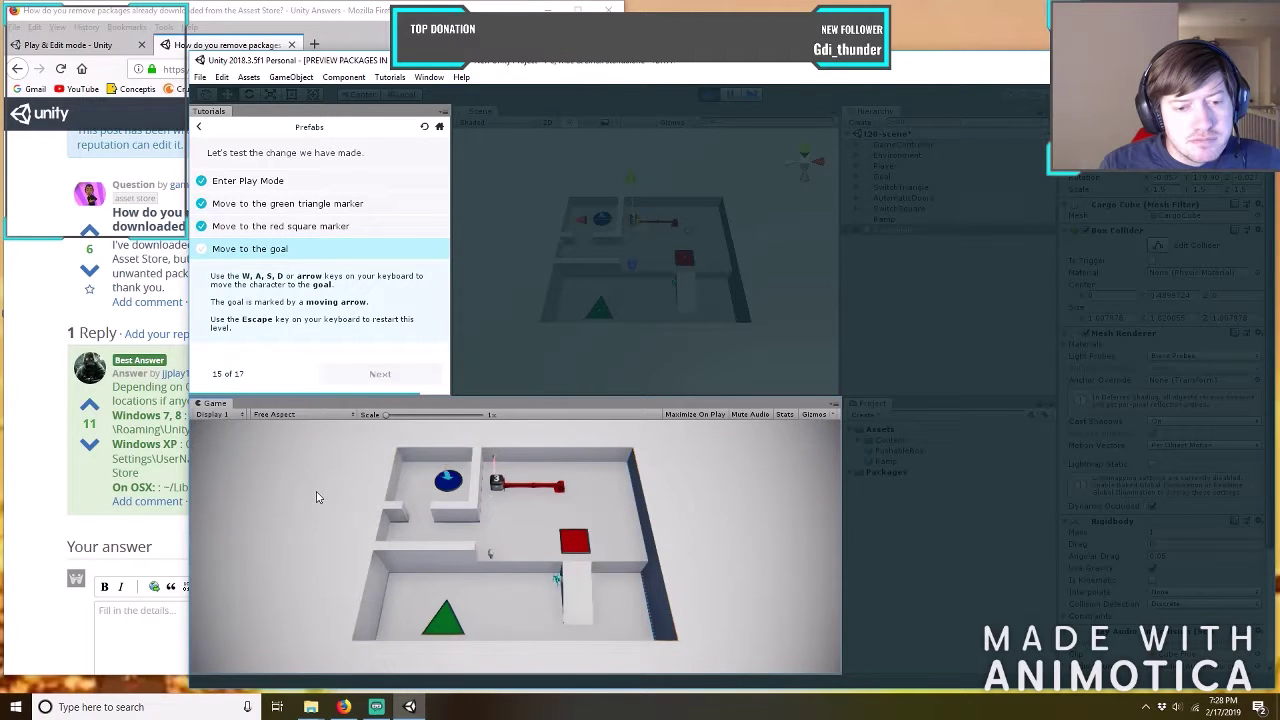
pyautogui.press('w')
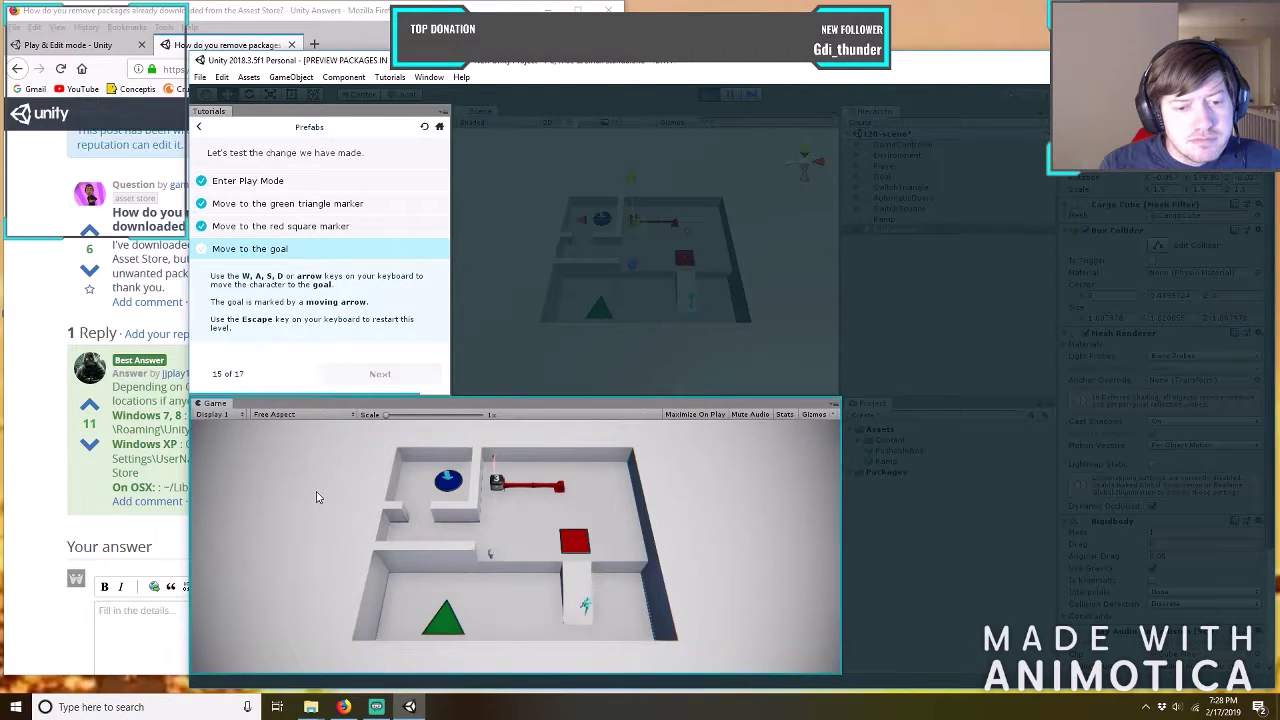
pyautogui.press('w')
pyautogui.press('s')
pyautogui.press('s')
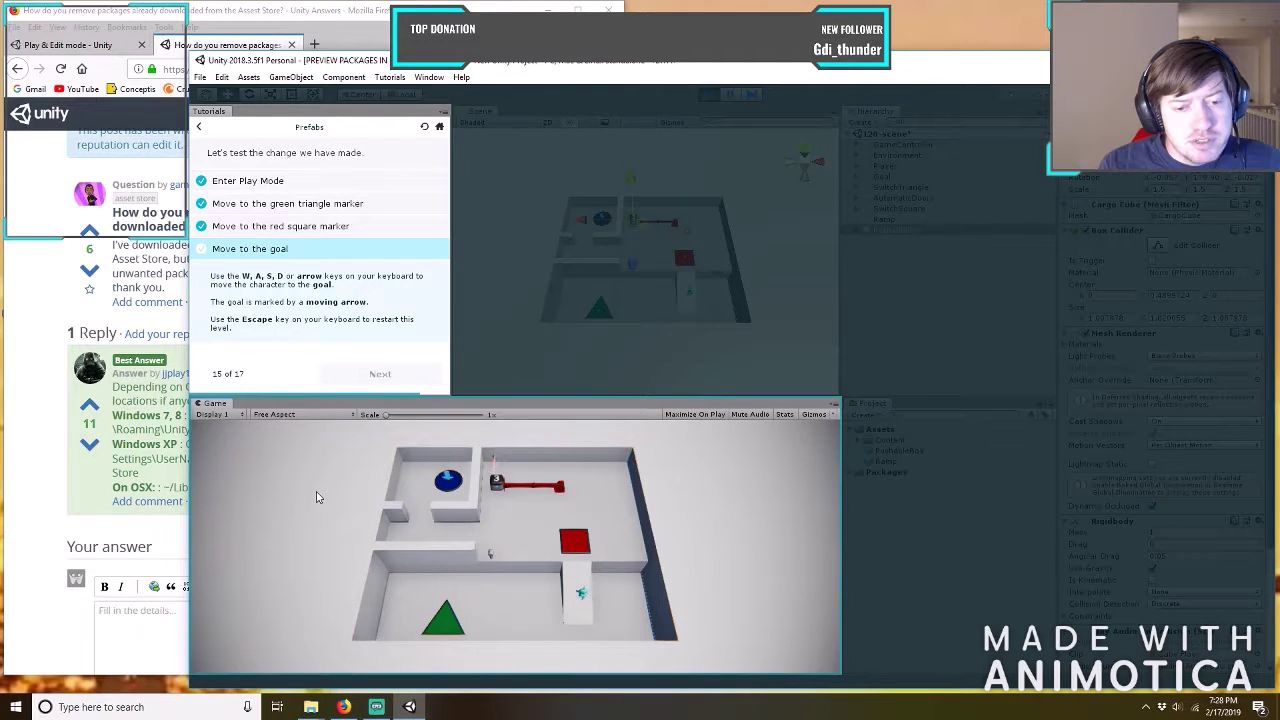
pyautogui.press('w')
pyautogui.press('s')
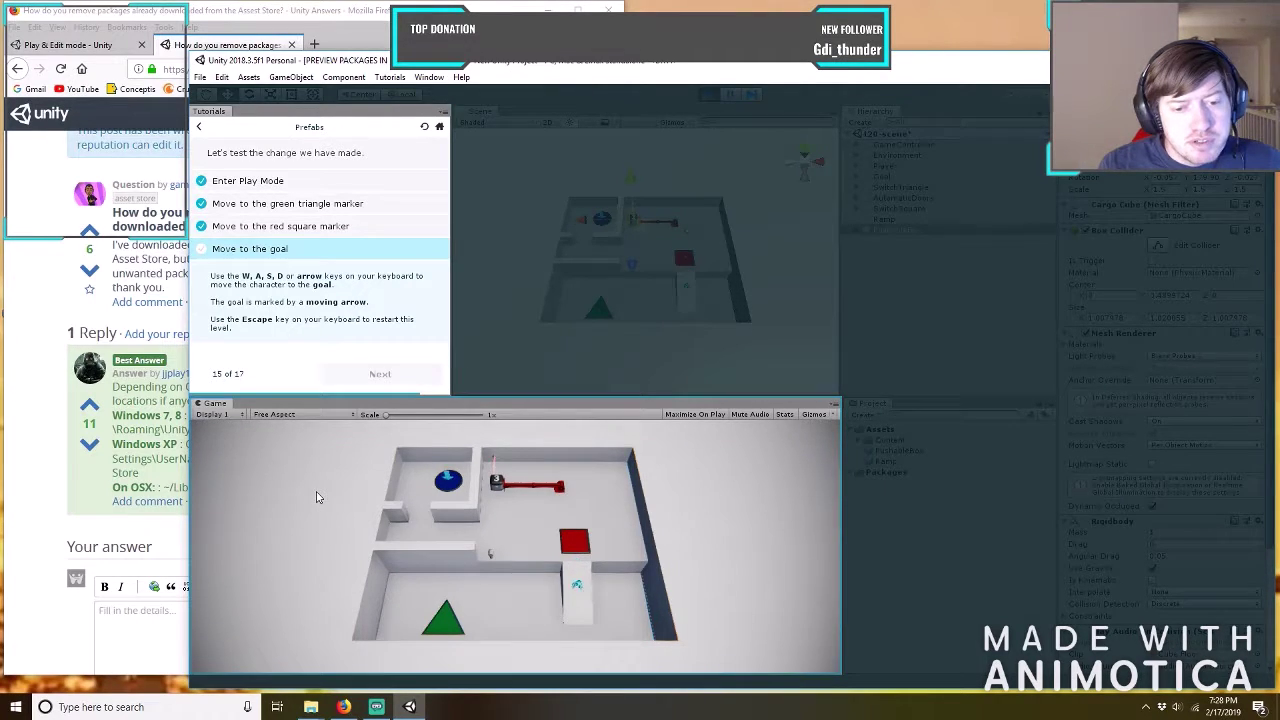
pyautogui.press('w')
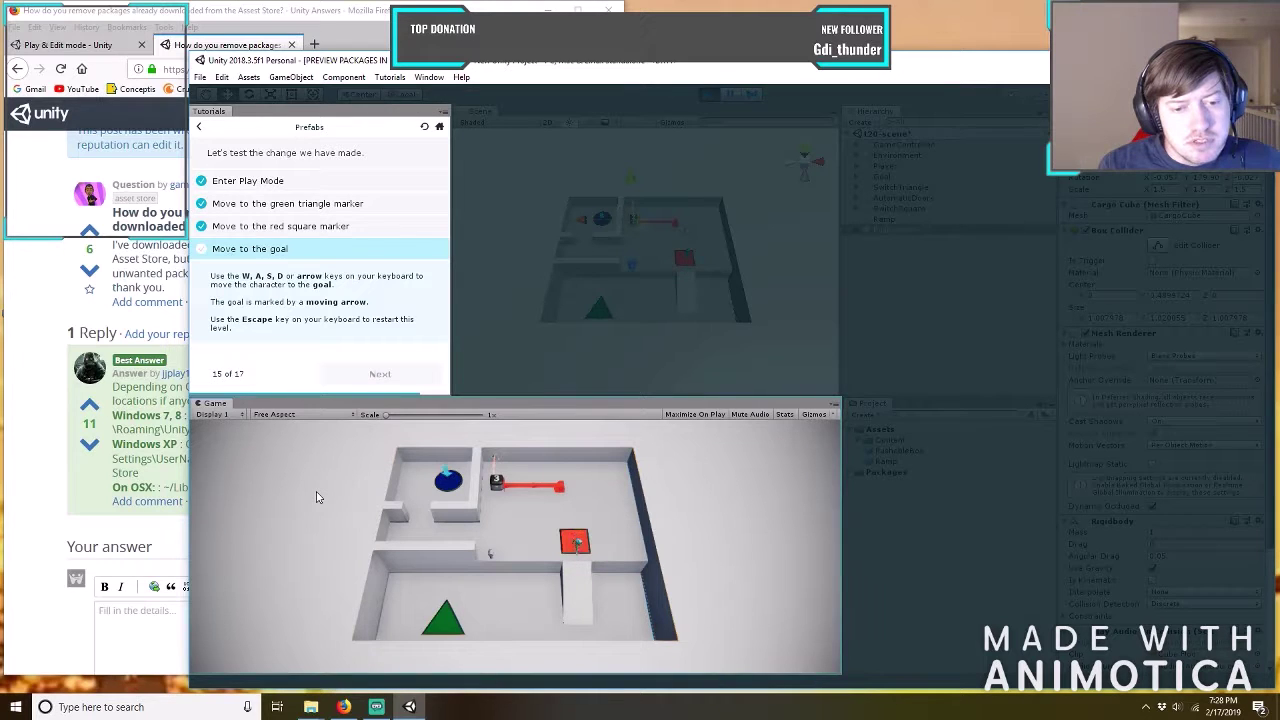
pyautogui.press('s')
pyautogui.press('w')
pyautogui.press('s')
pyautogui.press('w')
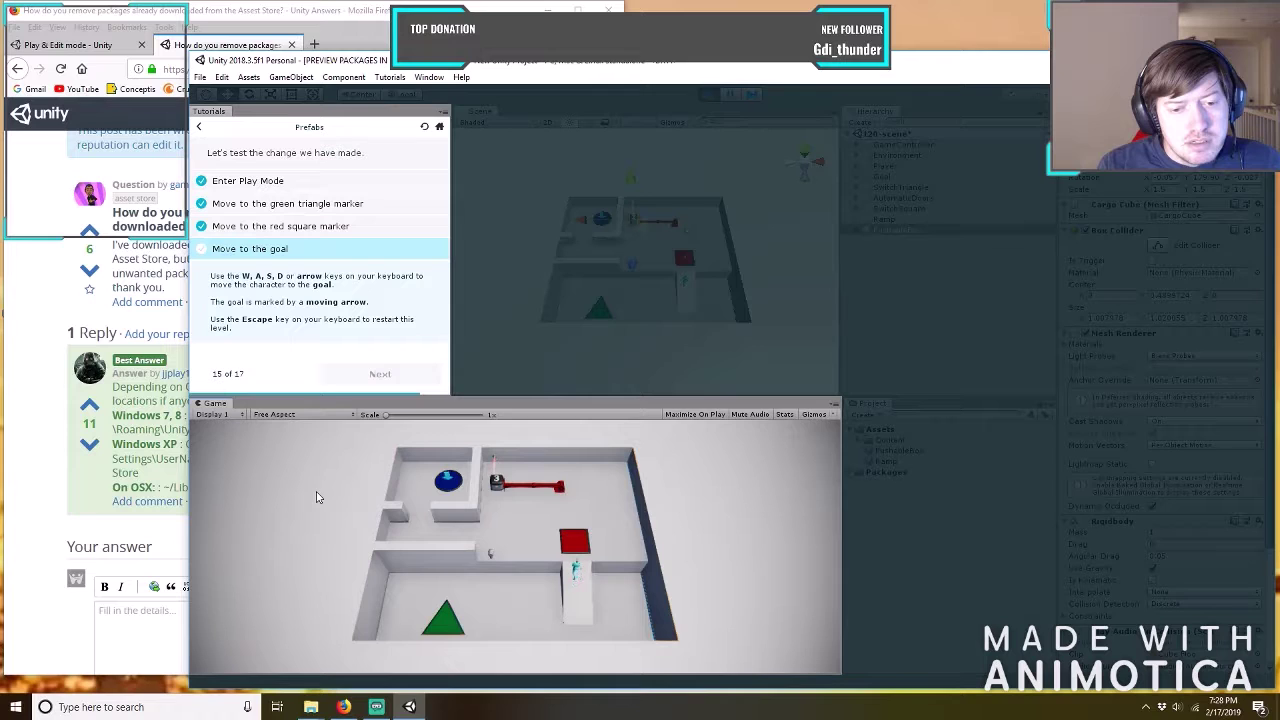
pyautogui.press('s')
pyautogui.press('s')
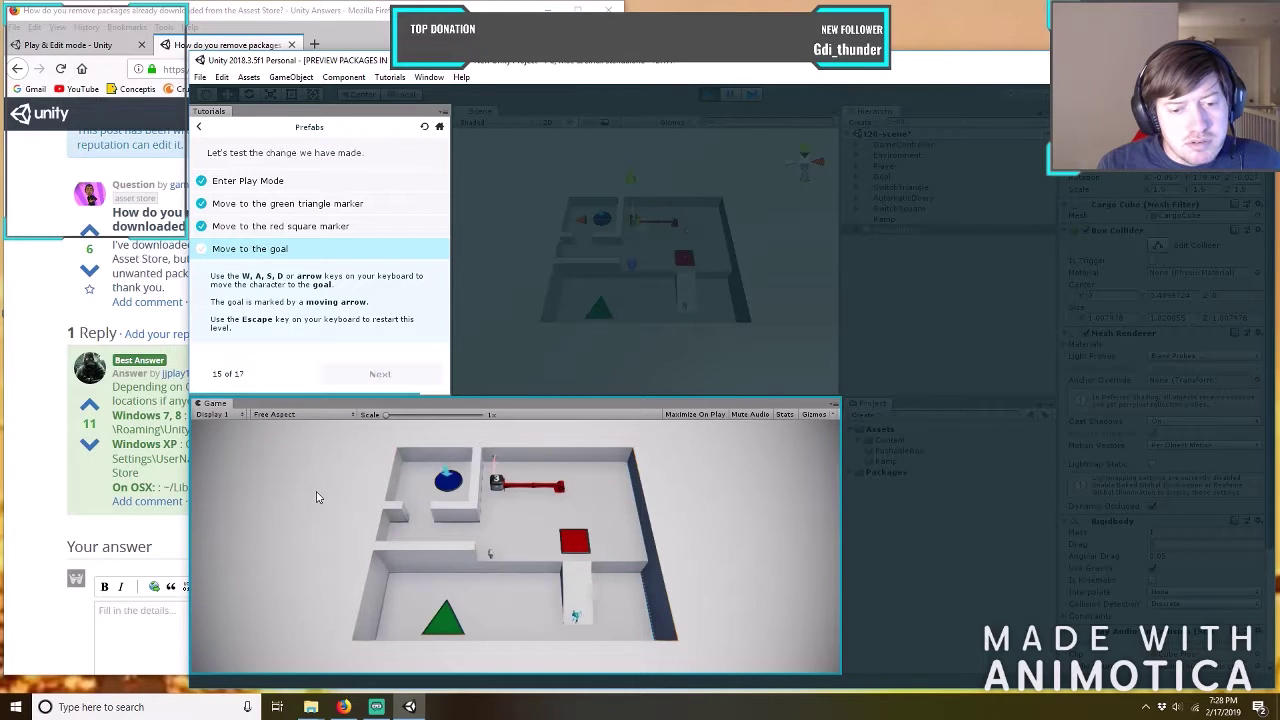
pyautogui.press('w')
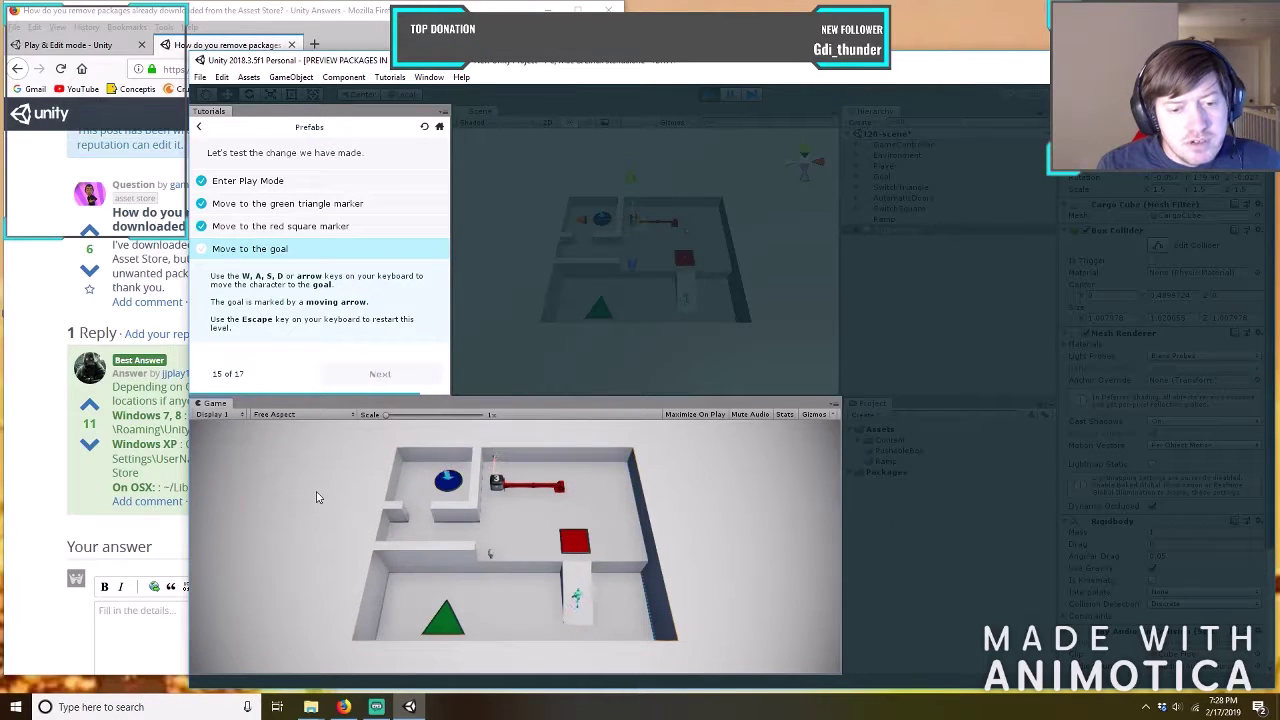
pyautogui.press('s')
pyautogui.press('s')
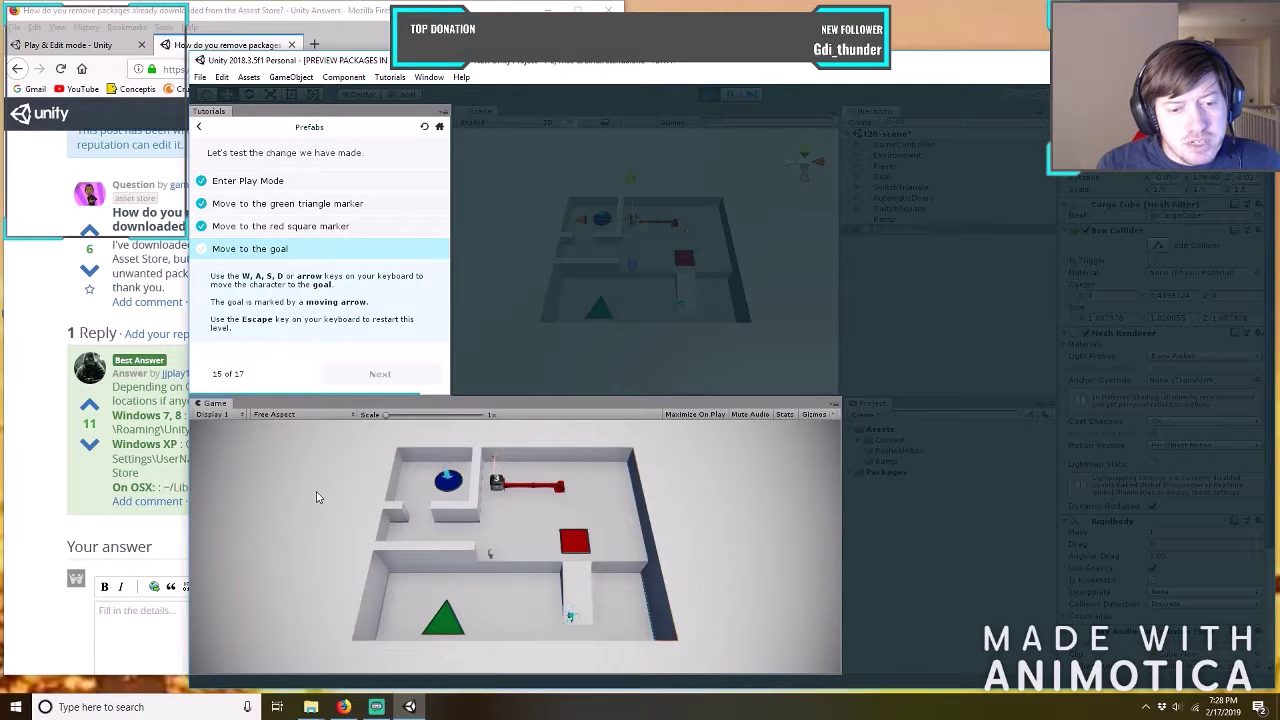
pyautogui.press('w')
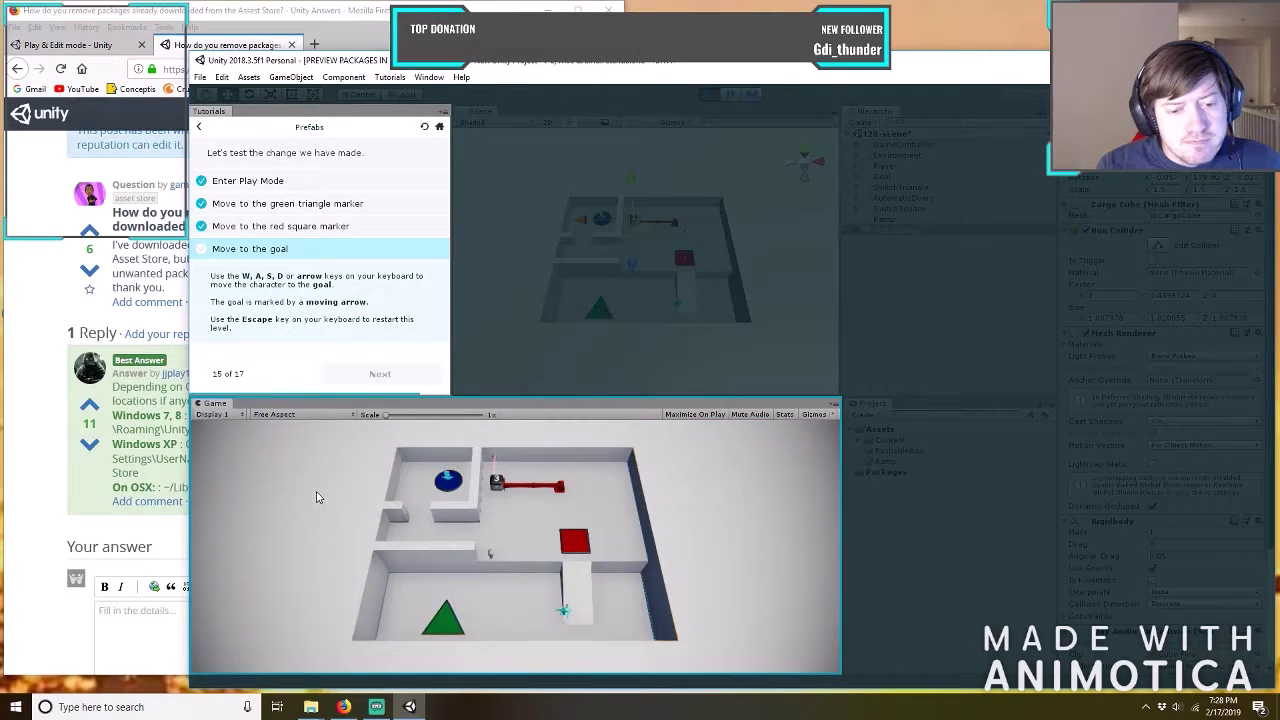
pyautogui.press('a')
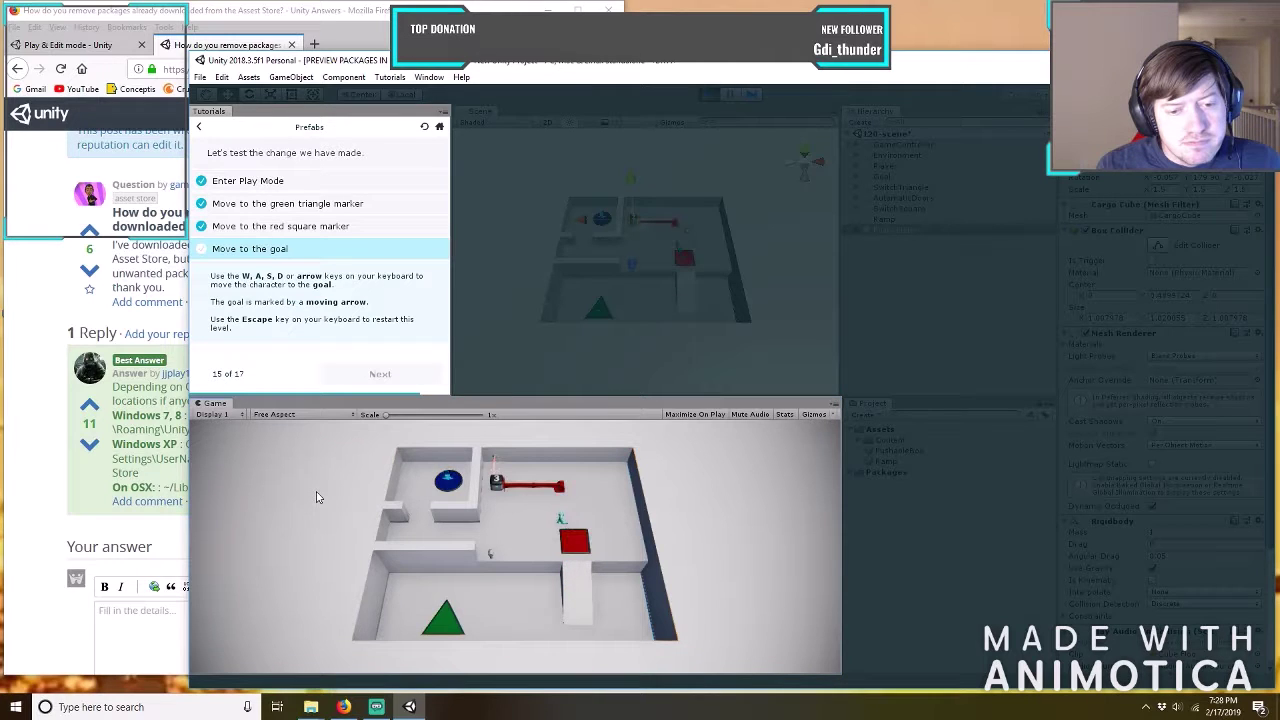
pyautogui.press('s')
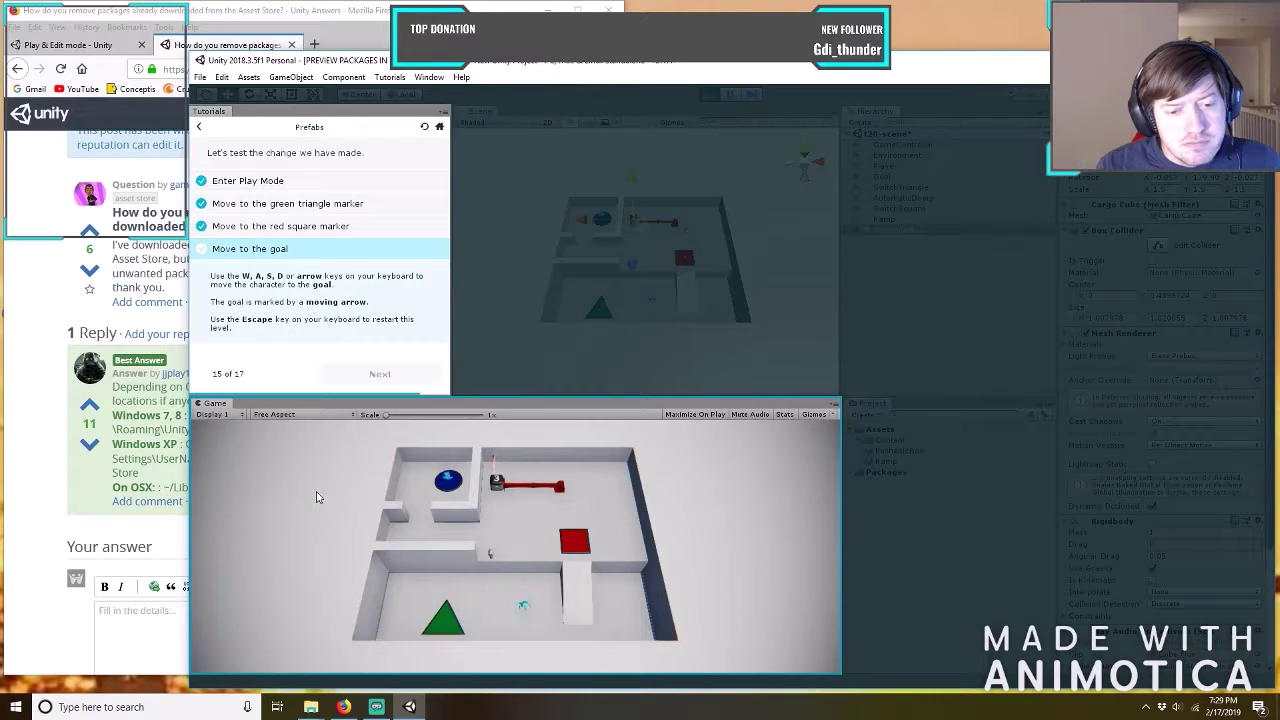
pyautogui.press('d')
pyautogui.press('w')
pyautogui.press('s')
pyautogui.press('w')
pyautogui.press('a')
pyautogui.press('s')
pyautogui.press('w')
pyautogui.press('a')
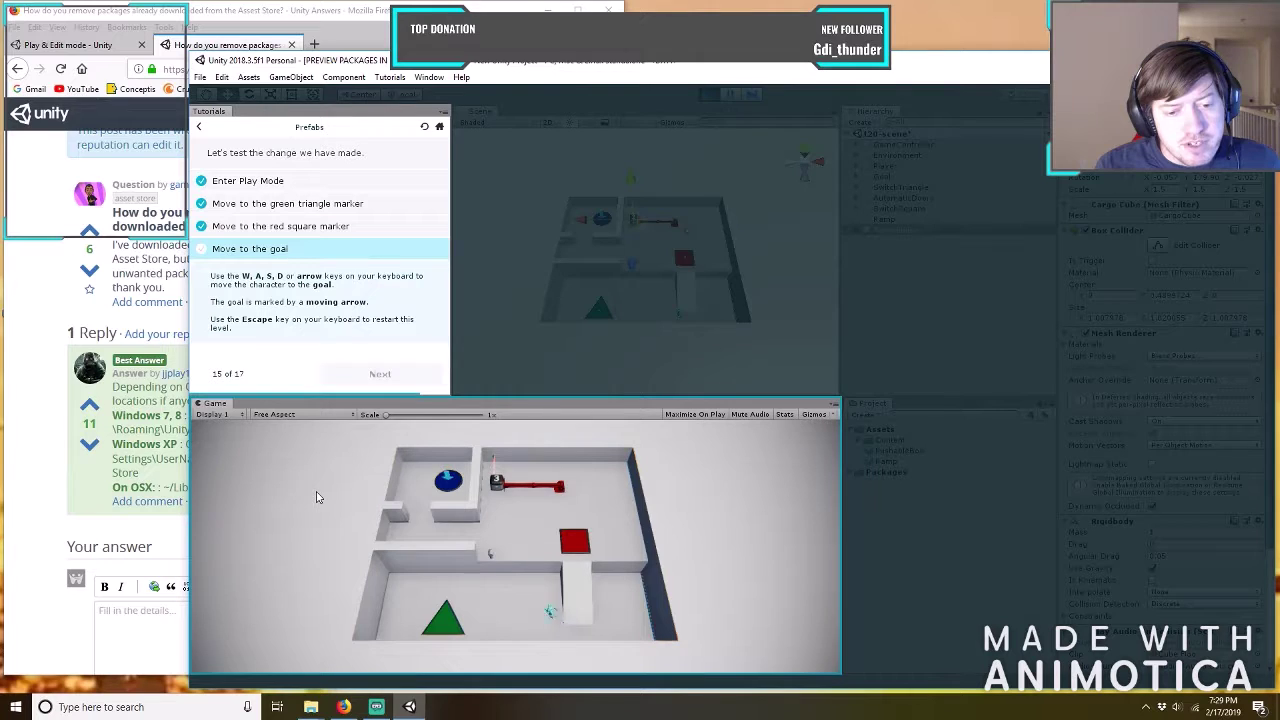
pyautogui.press('s')
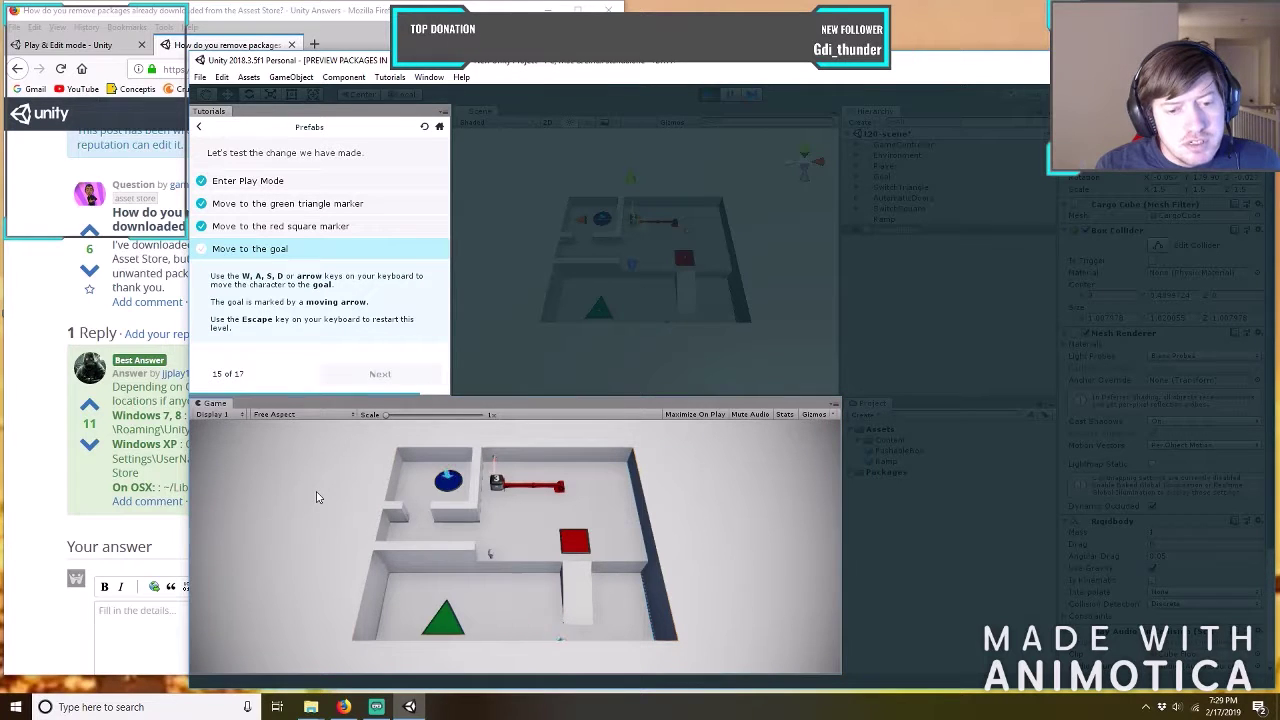
pyautogui.press('w')
pyautogui.press('a')
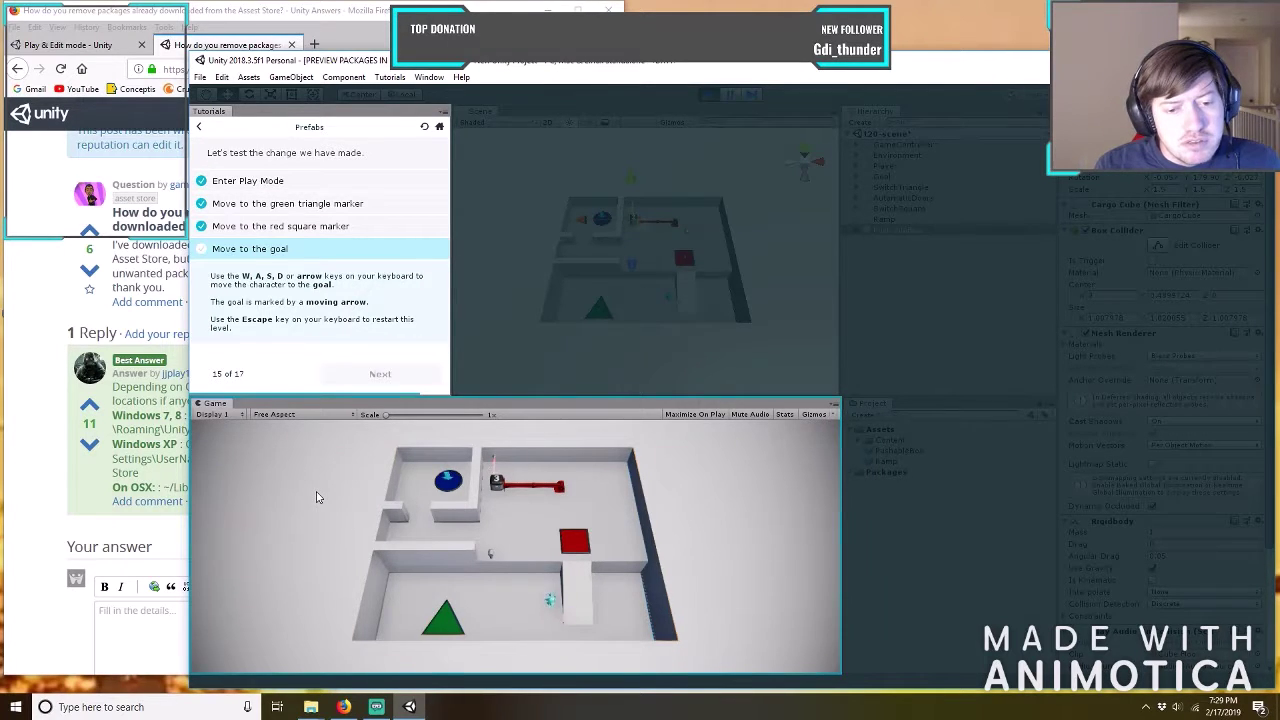
pyautogui.press('s')
pyautogui.press('d')
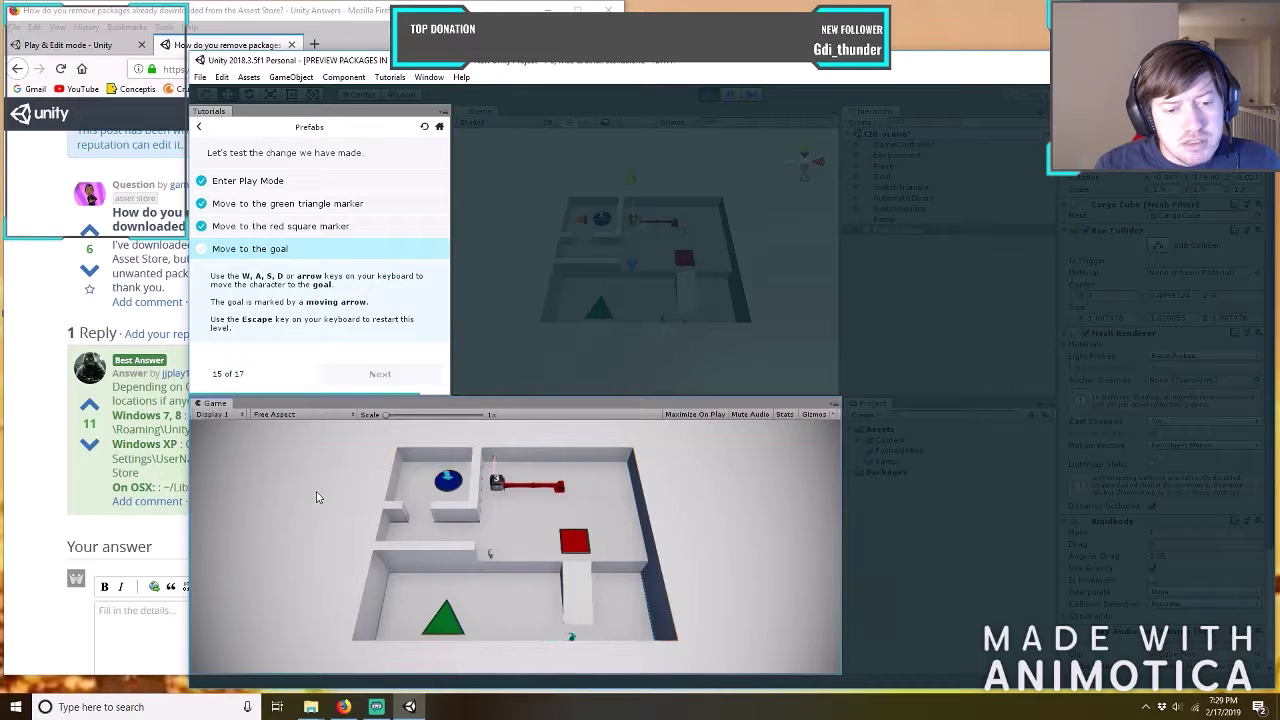
# Bring the character back up the ramp to the box in the laser beam and push the box against the back wall.
pyautogui.press('w')
pyautogui.press('w')
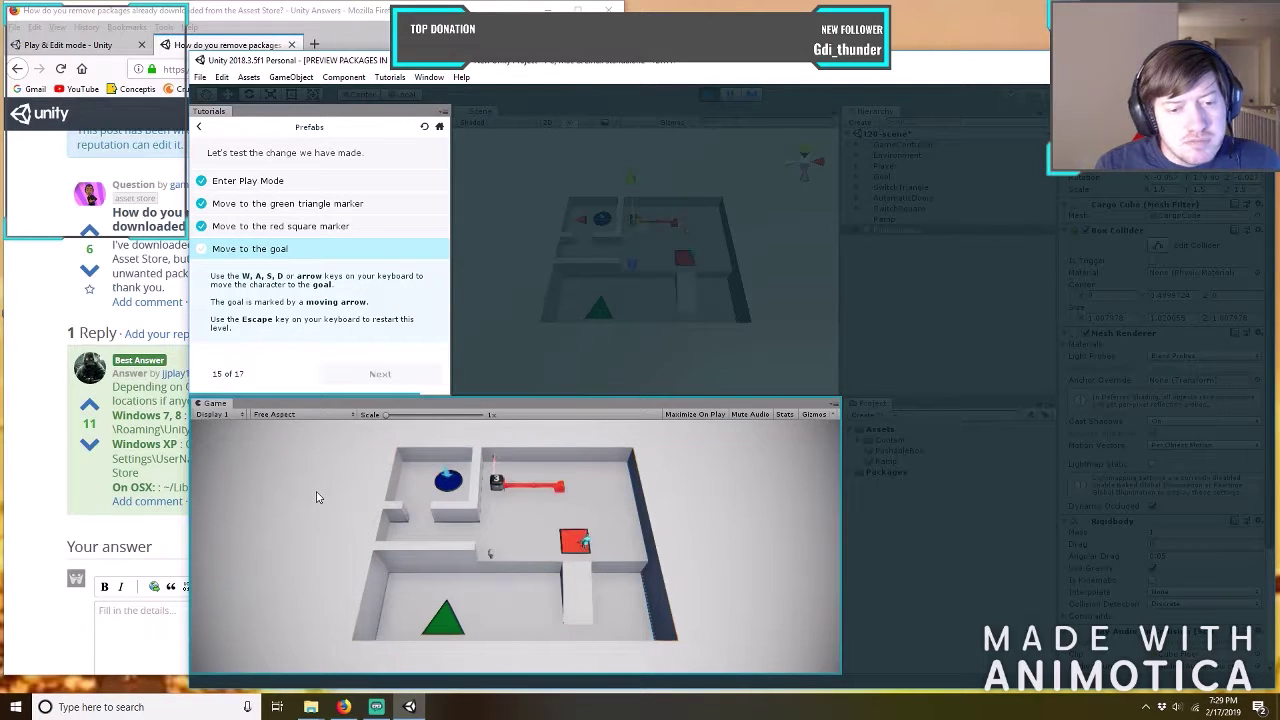
pyautogui.press('a')
pyautogui.press('a')
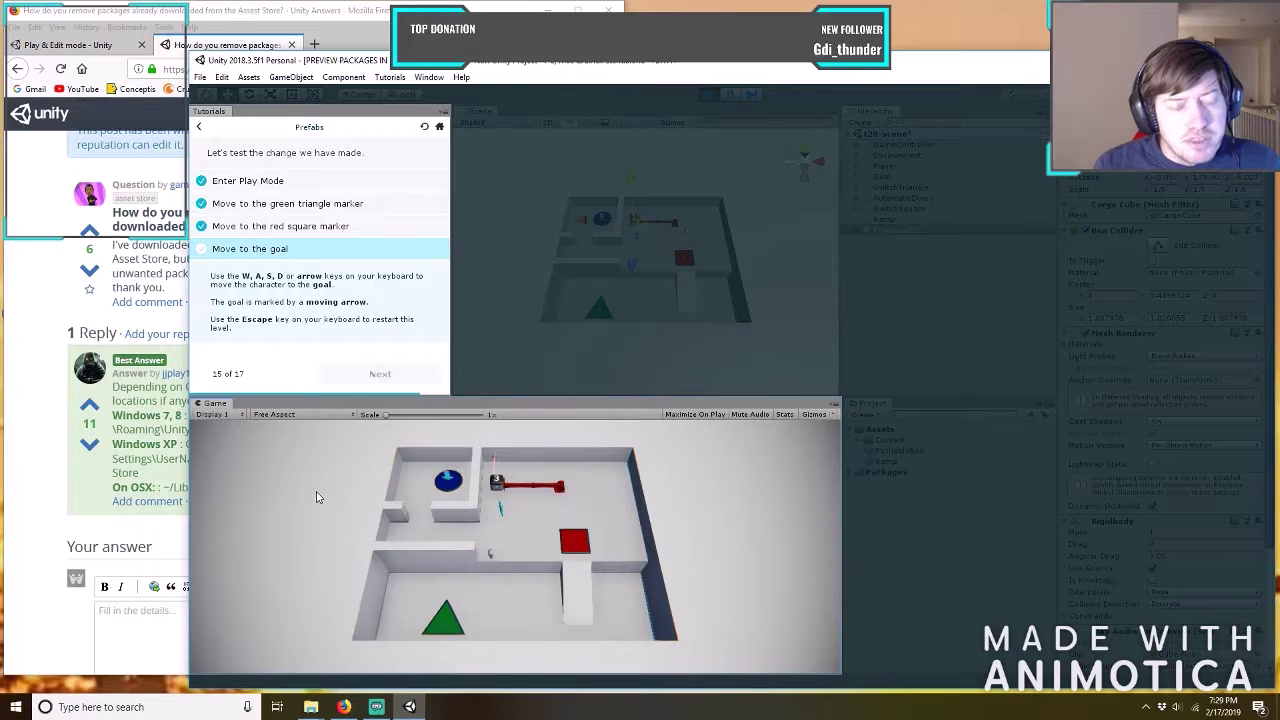
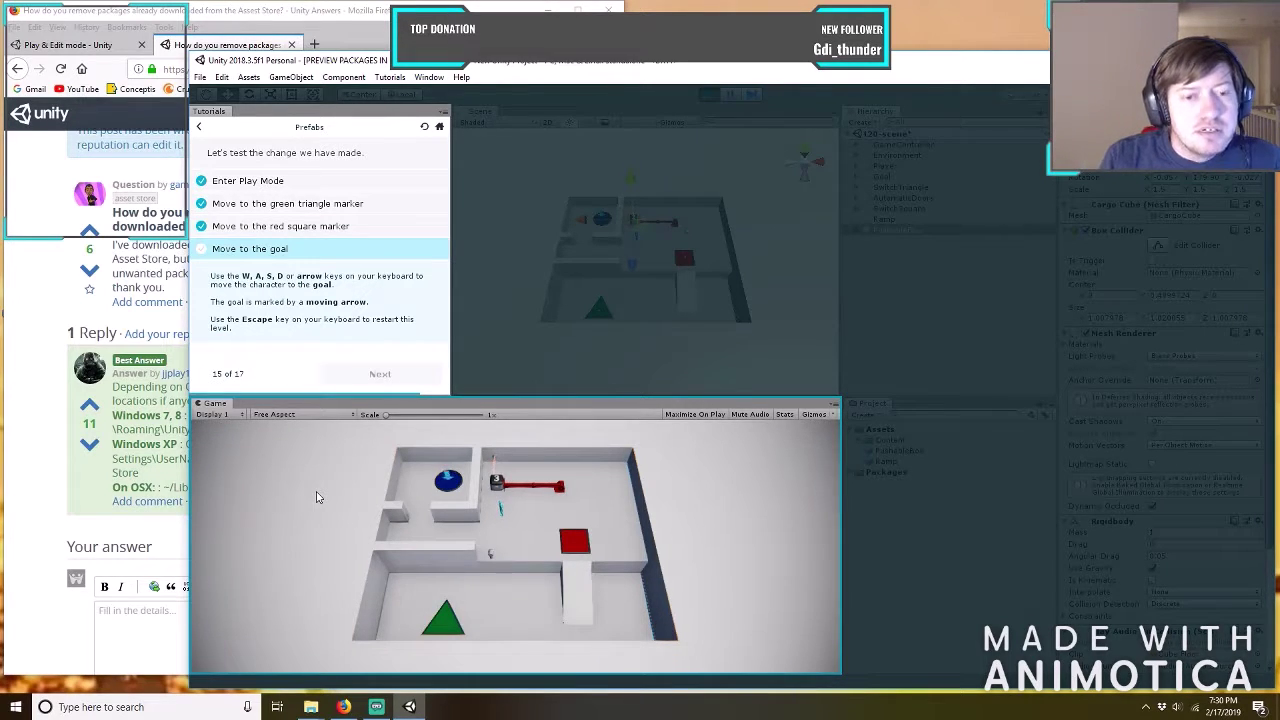
pyautogui.press('w')
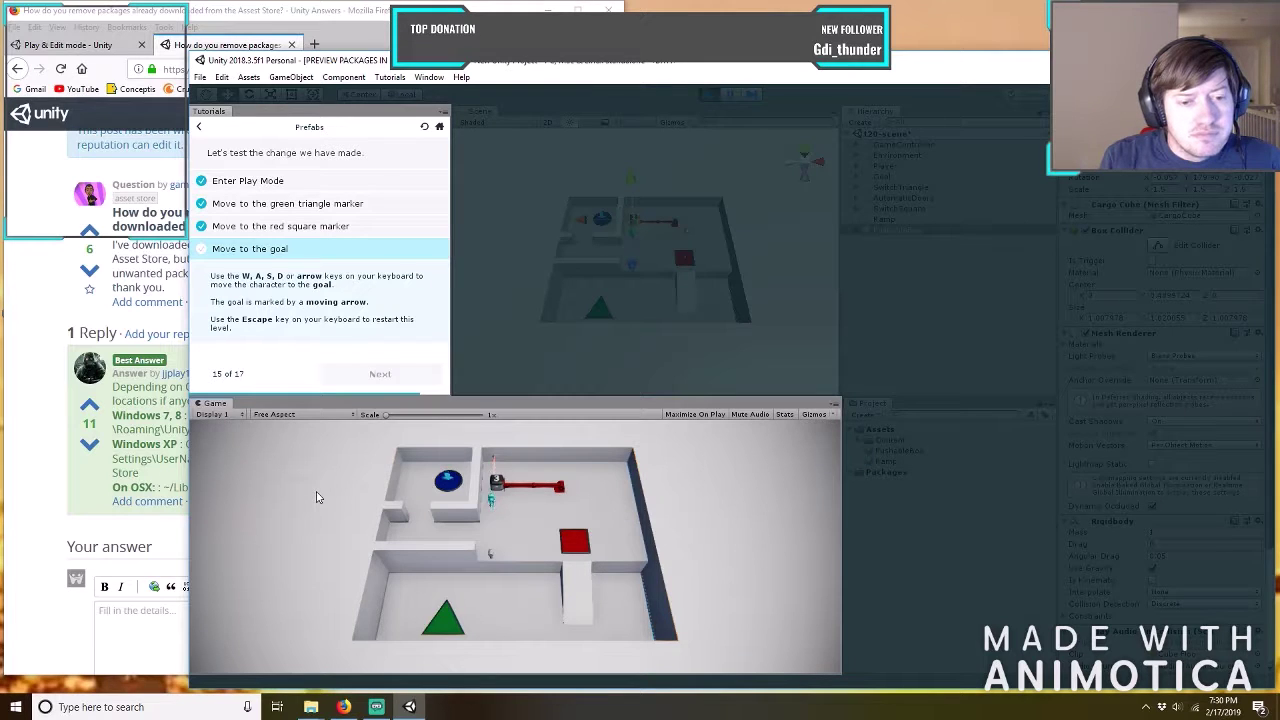
pyautogui.press('w')
pyautogui.press('s')
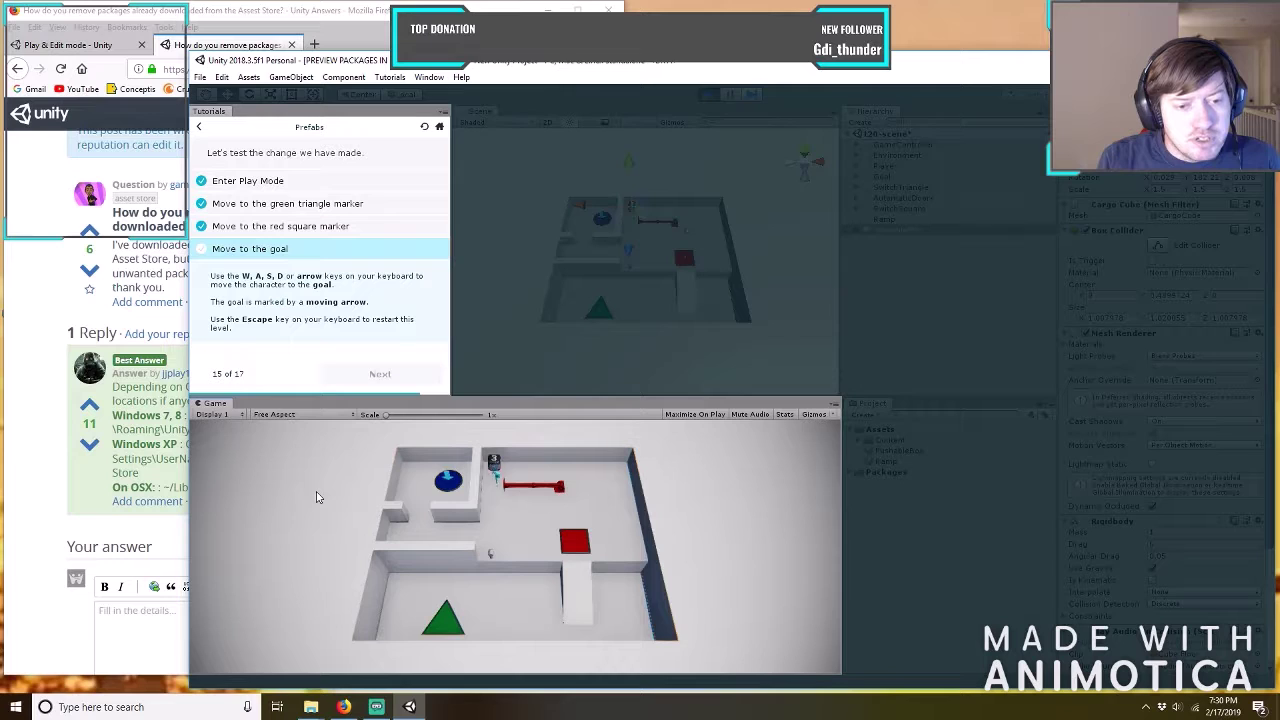
# Walk the character past the blocked laser and through the corridor to the goal marked by the moving arrow.
pyautogui.press('a')
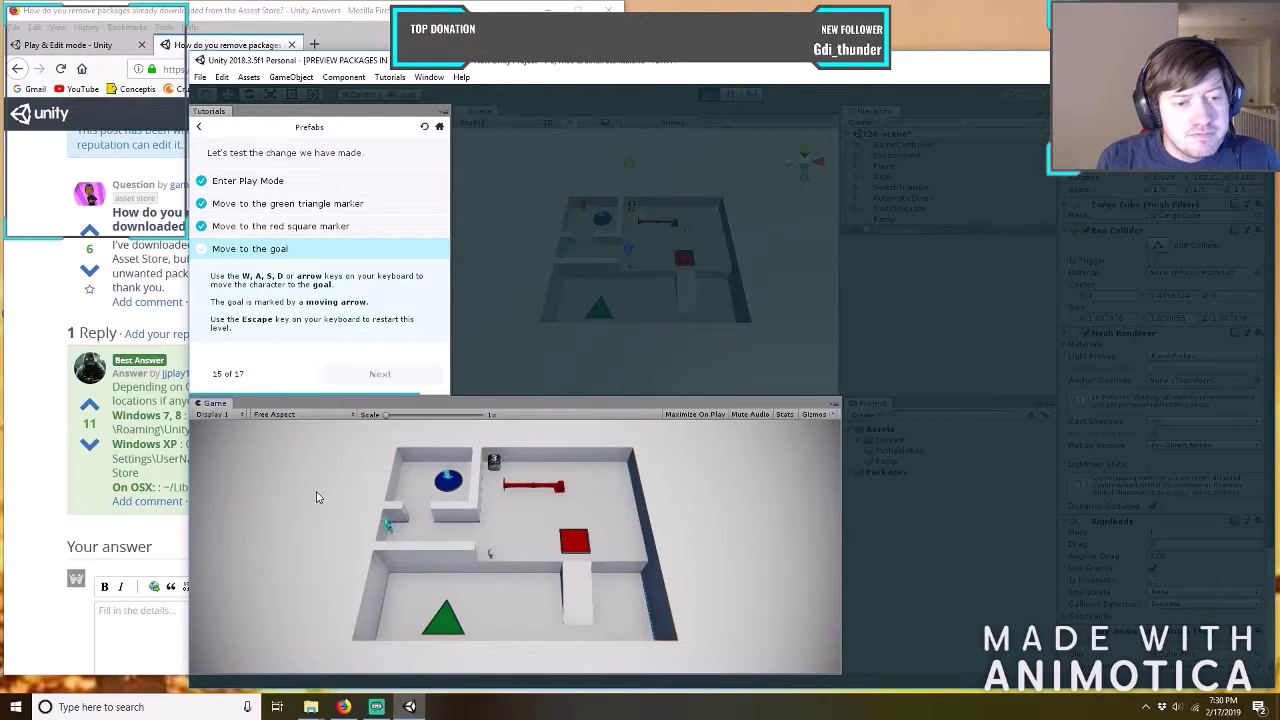
pyautogui.press('d')
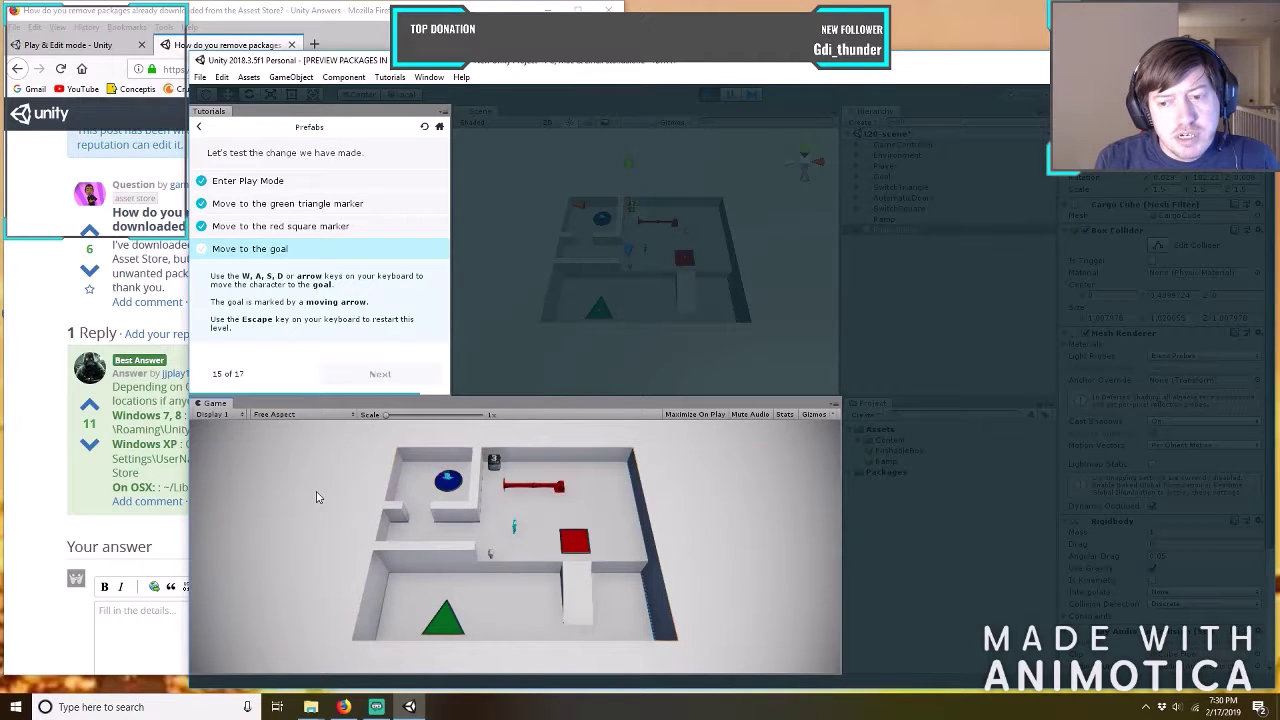
pyautogui.press('w')
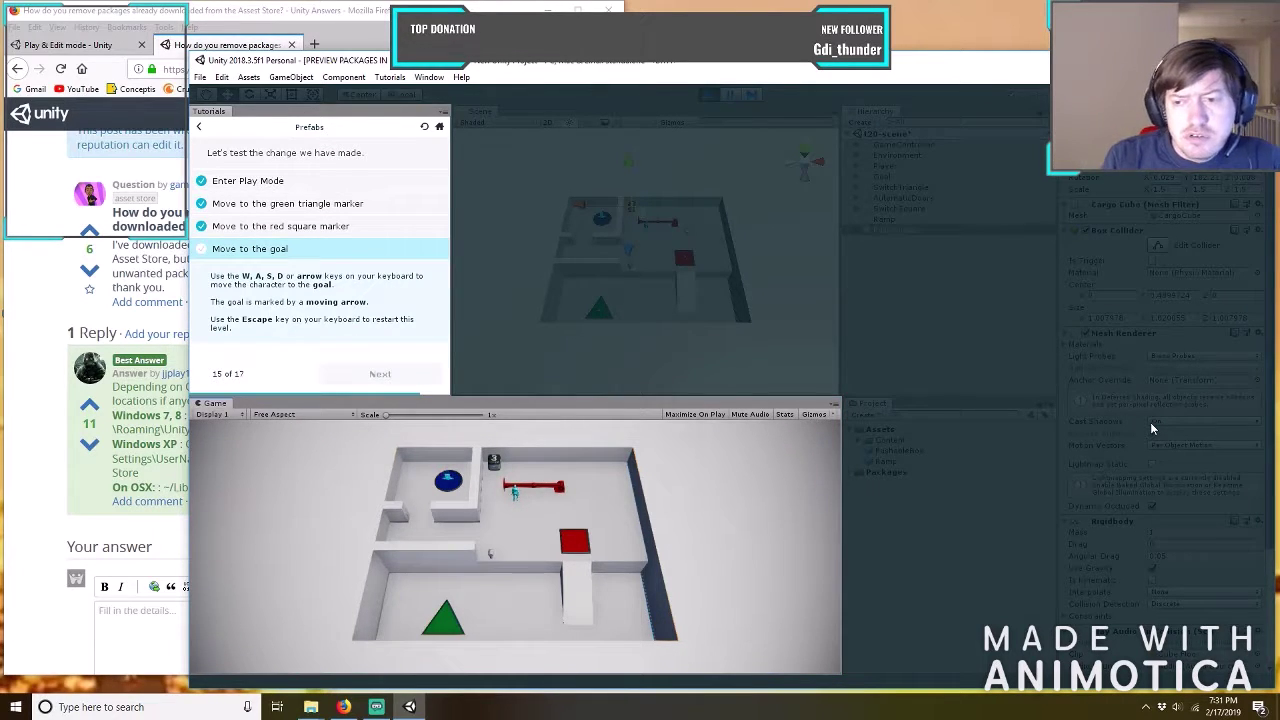
pyautogui.press('s')
pyautogui.press('a')
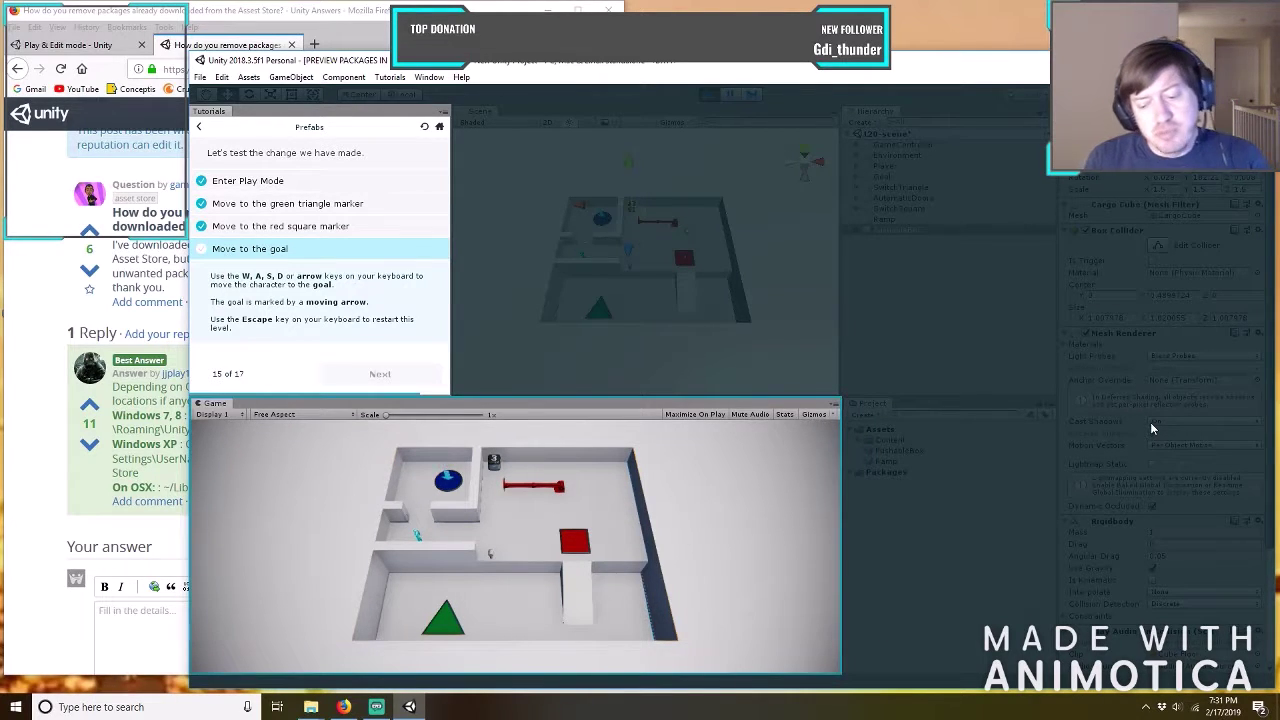
pyautogui.press('w')
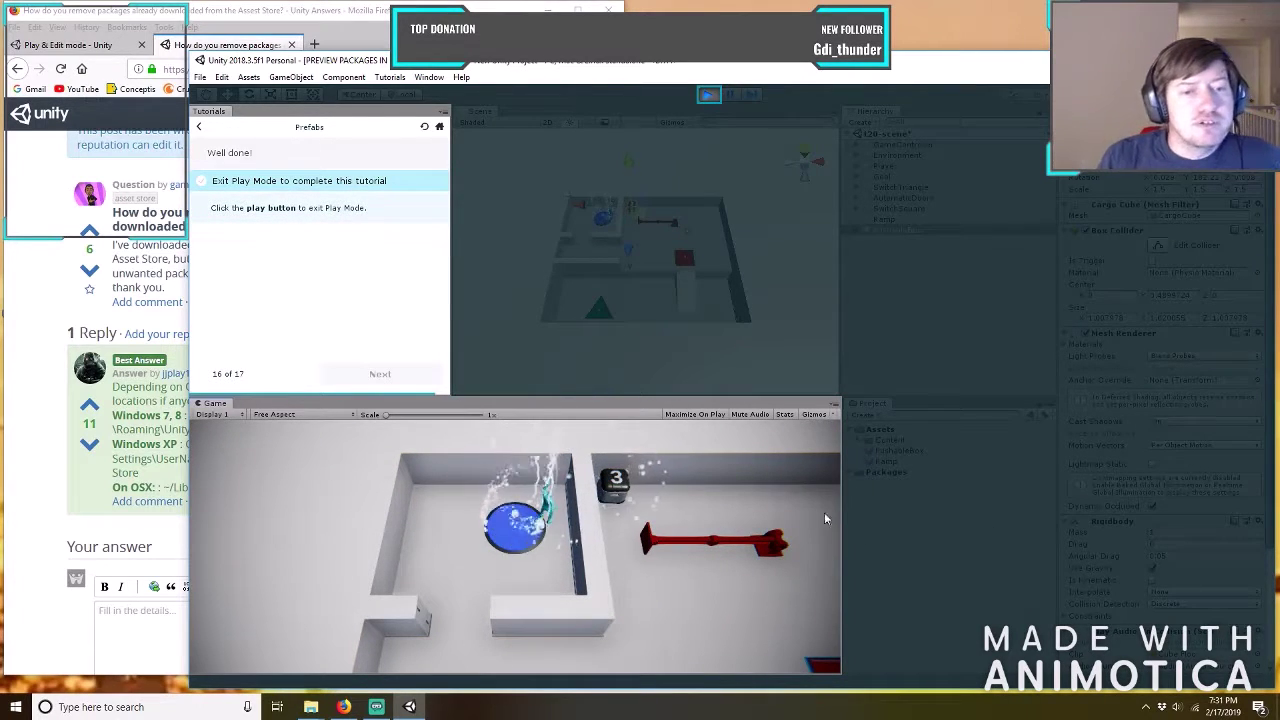
# Exit Play Mode and finish the Prefabs tutorial, returning to the list of basic tutorials.
pyautogui.click(707, 95)
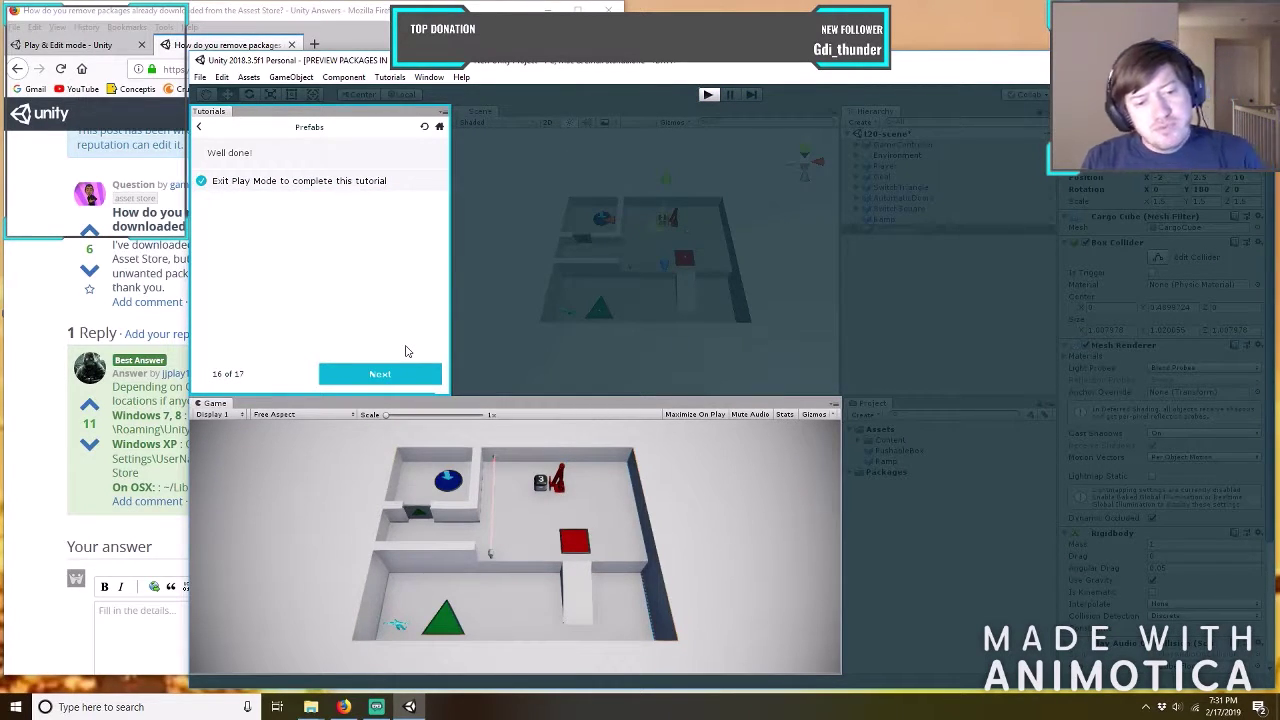
pyautogui.click(377, 378)
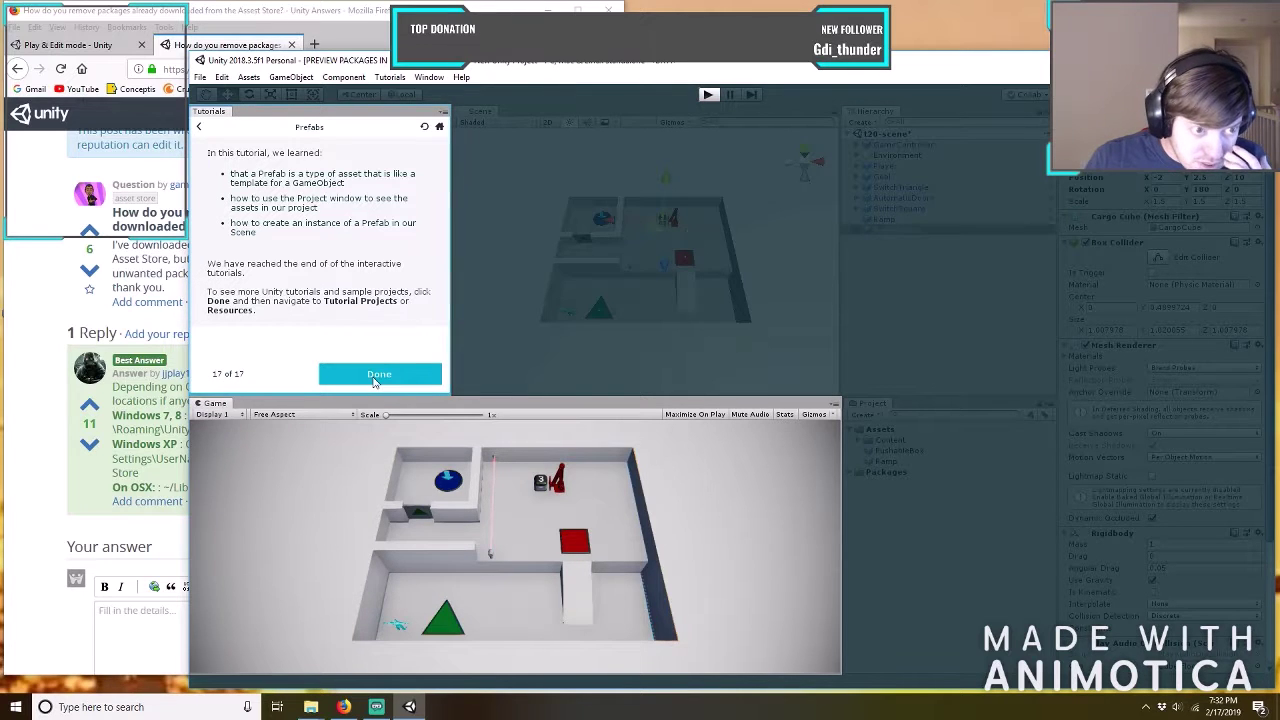
pyautogui.click(377, 378)
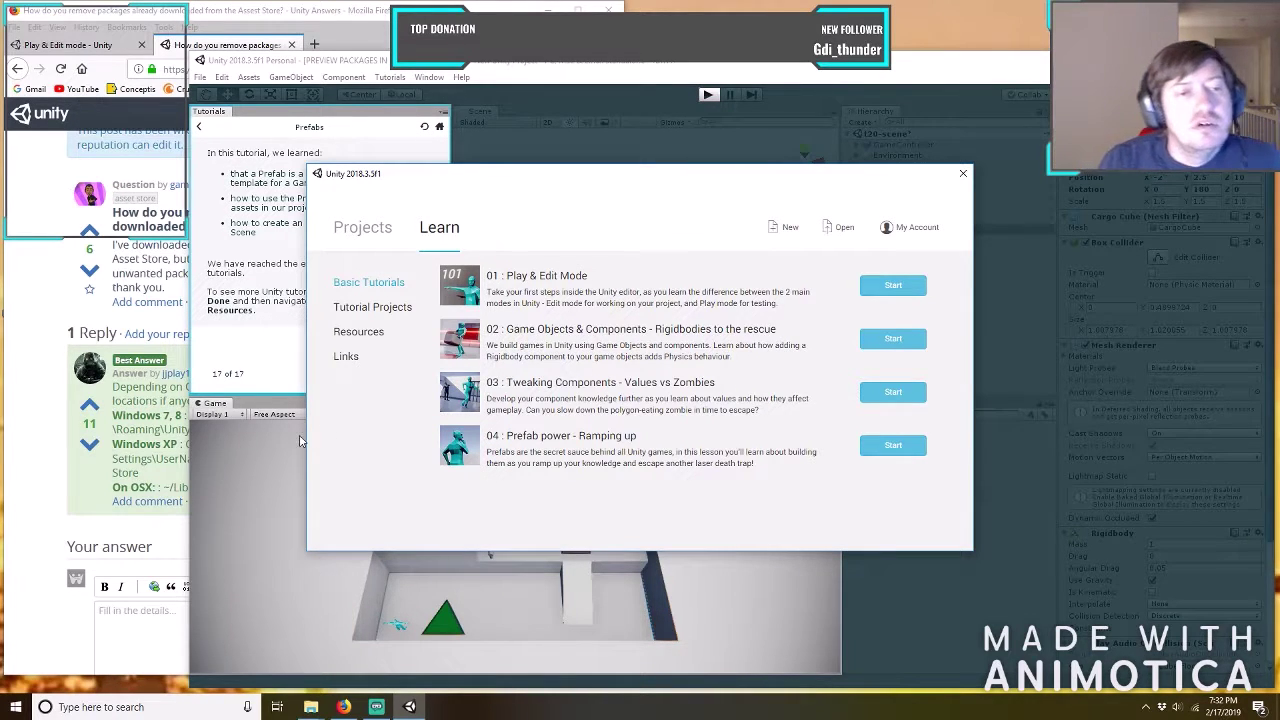
# Look over the available tutorial projects and downloadable resources, and check the projects stored on disk.
pyautogui.click(374, 314)
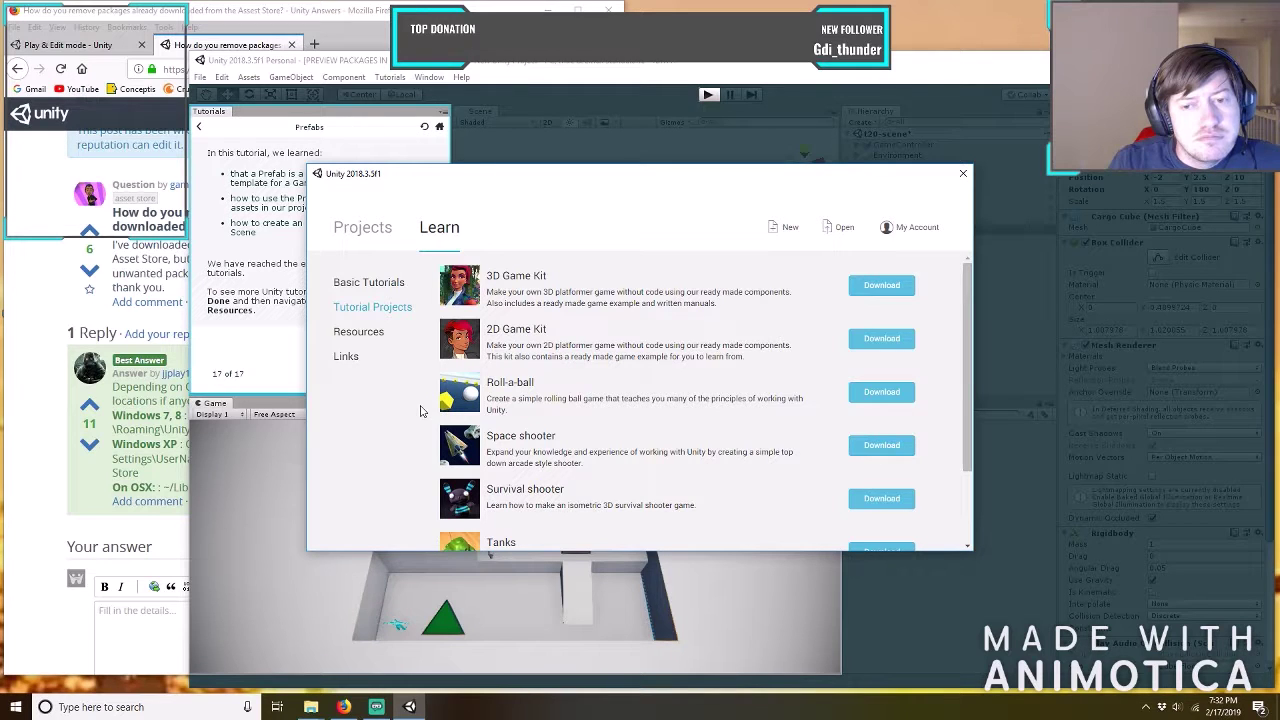
pyautogui.moveTo(965, 317); pyautogui.dragTo(955, 366)
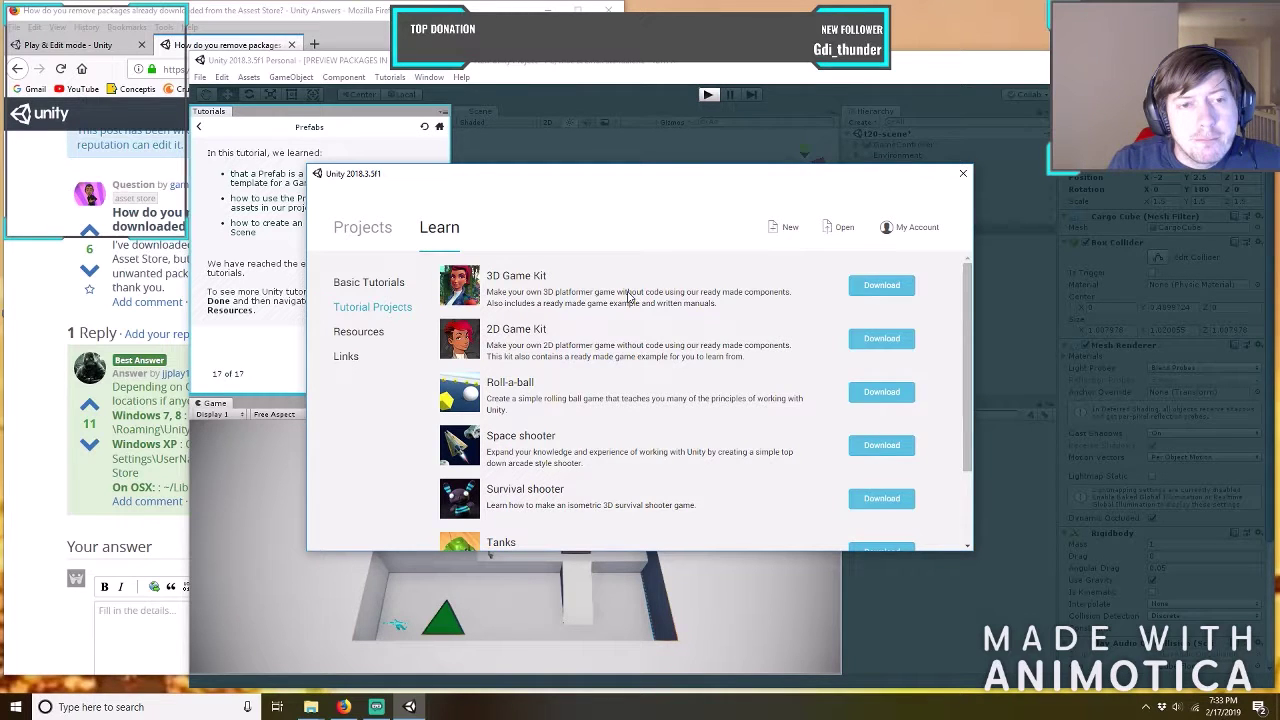
pyautogui.click(360, 332)
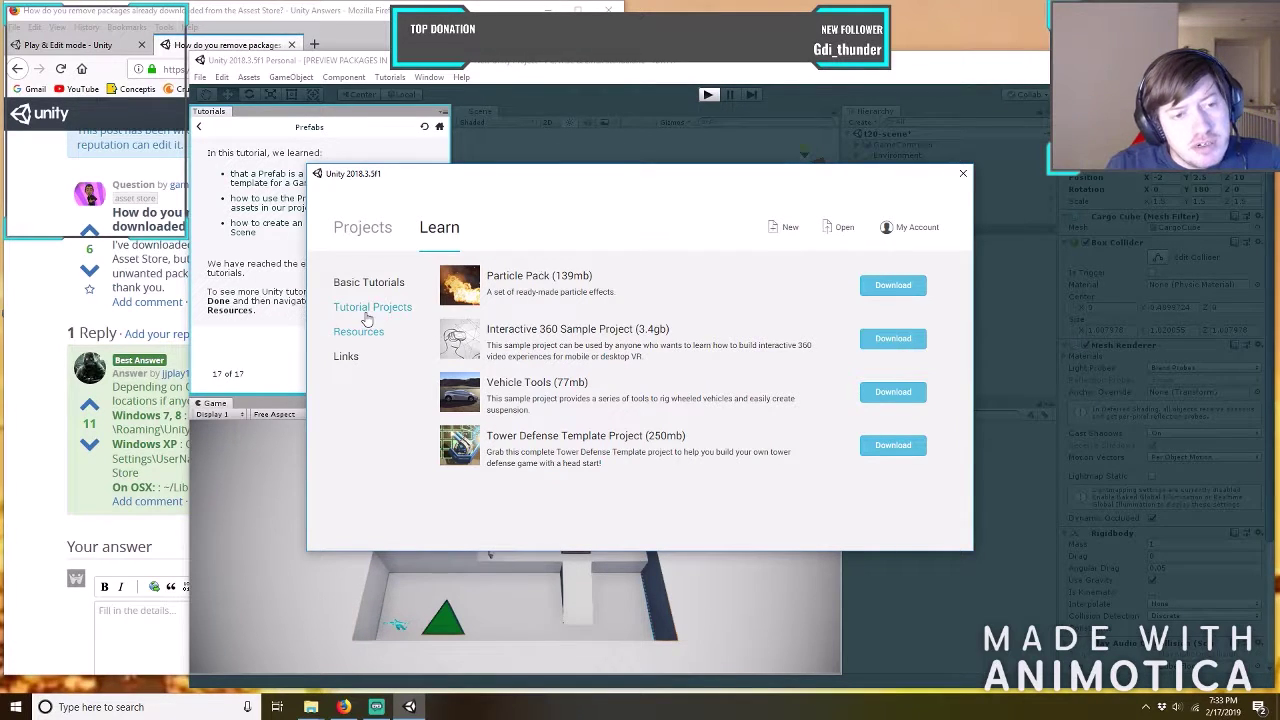
pyautogui.click(362, 308)
pyautogui.click(353, 231)
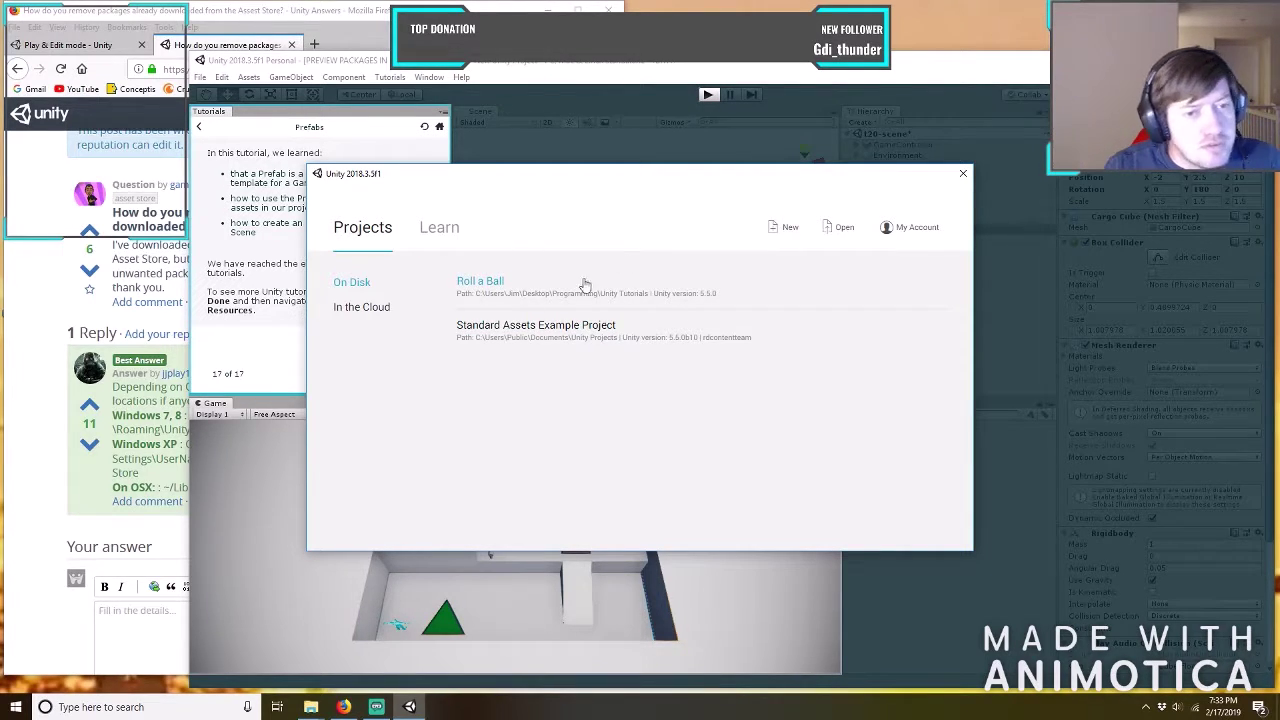
# Return to the learning section and read through the full list of tutorial projects, from 3D Game Kit to 2D Roguelike.
pyautogui.click(440, 229)
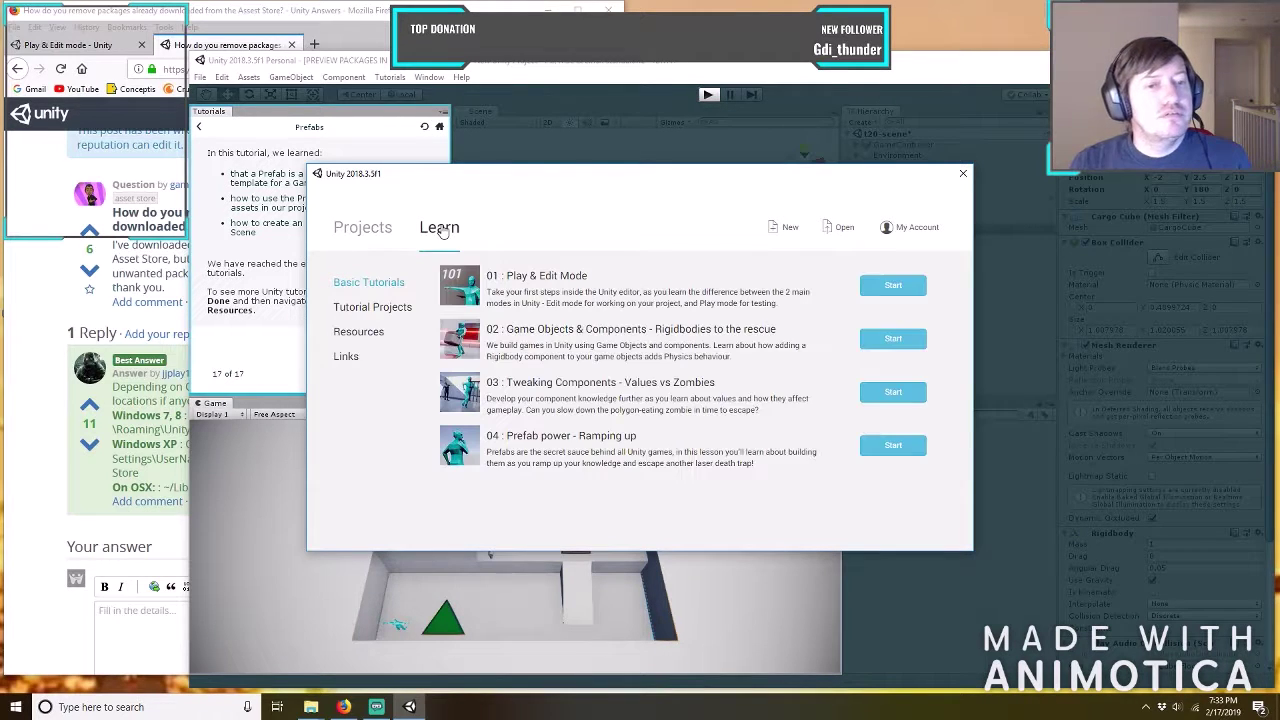
pyautogui.click(389, 310)
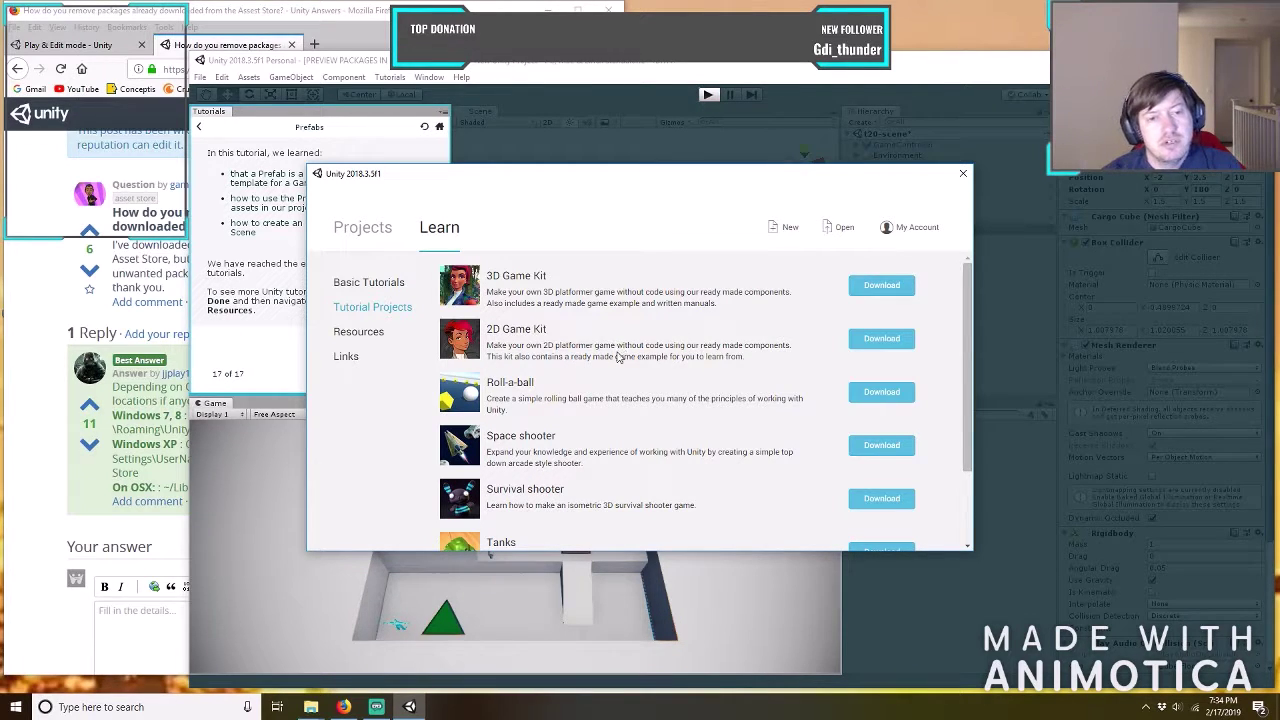
pyautogui.scroll(-2, 611, 360)
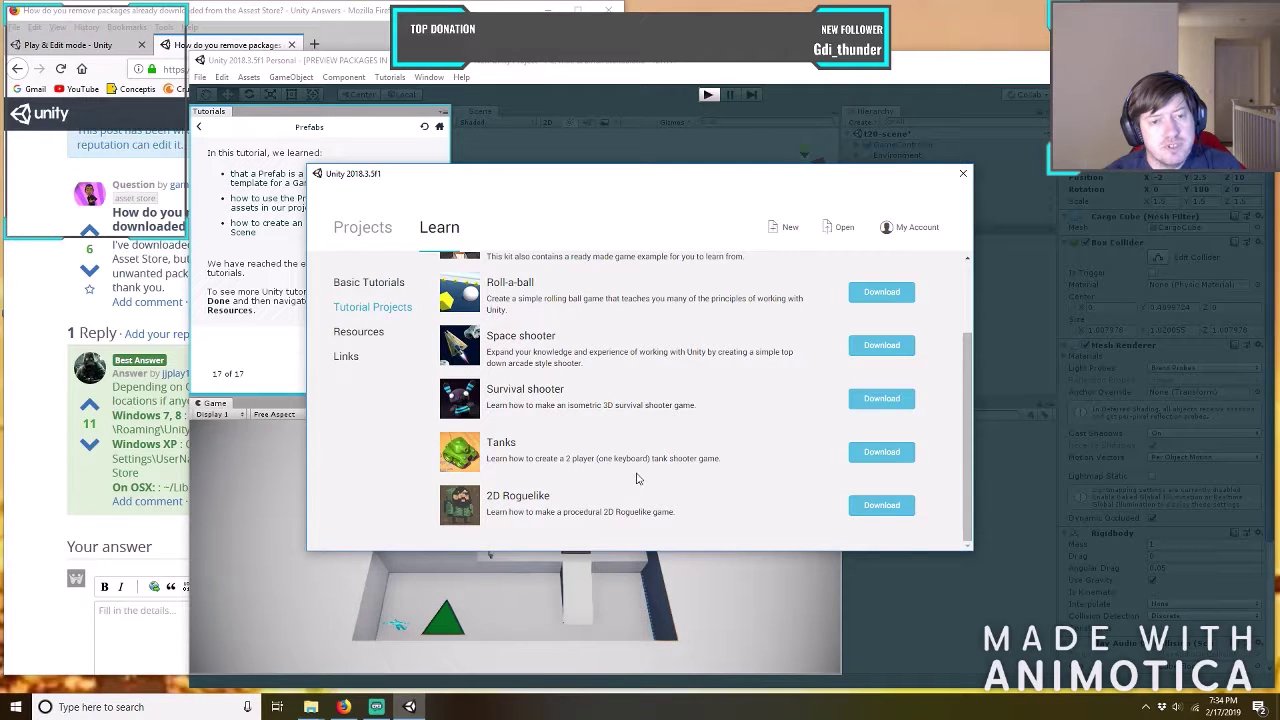
pyautogui.scroll(3, 636, 482)
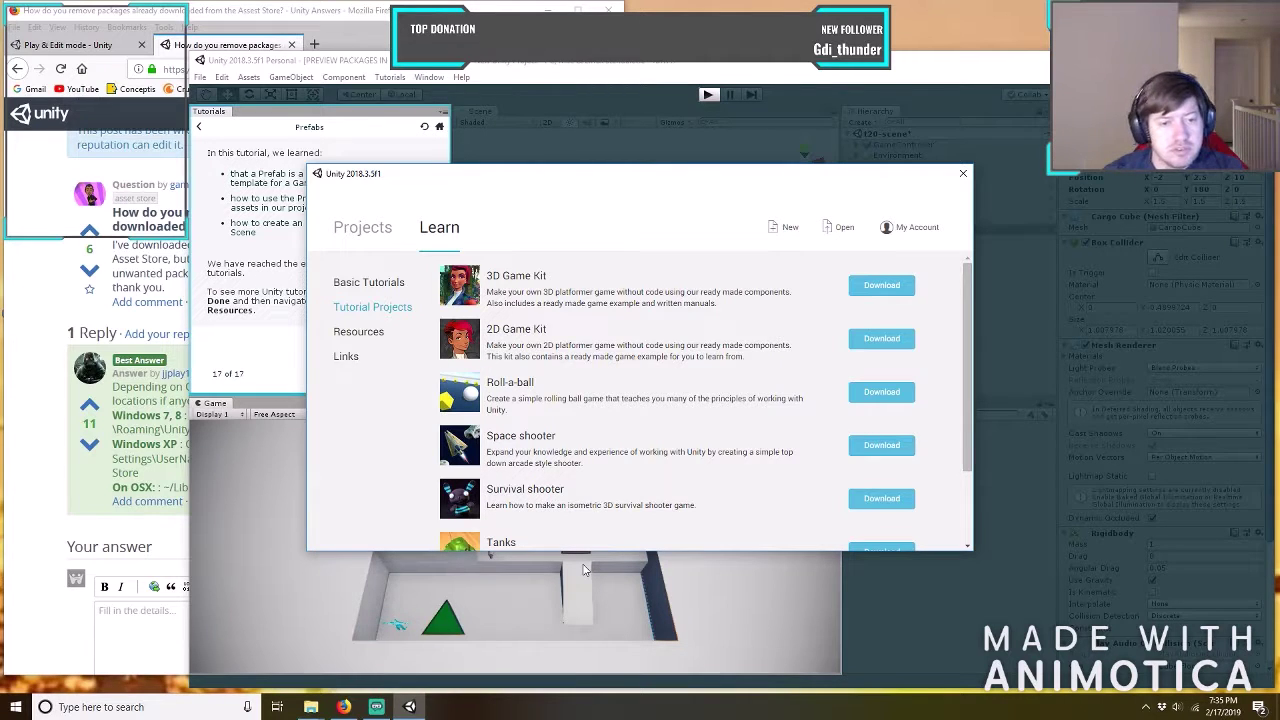
pyautogui.scroll(-3, 591, 491)
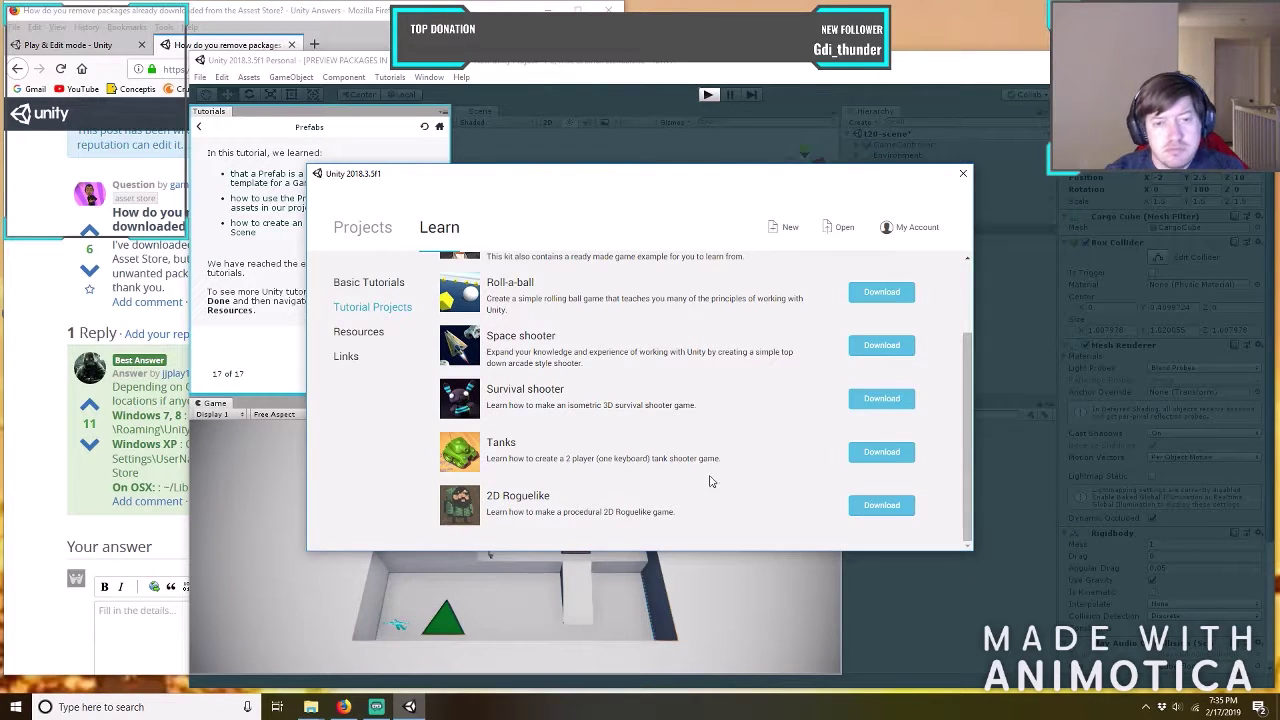
pyautogui.scroll(2, 618, 492)
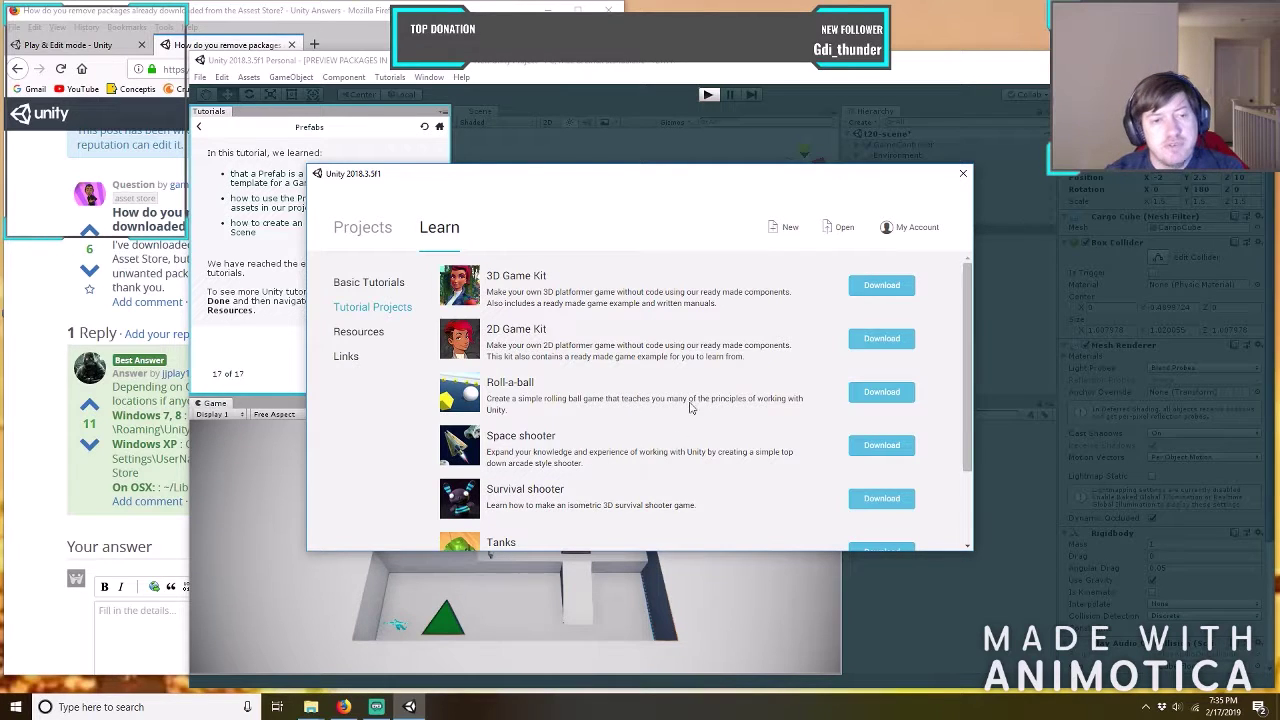
pyautogui.scroll(-2, 598, 405)
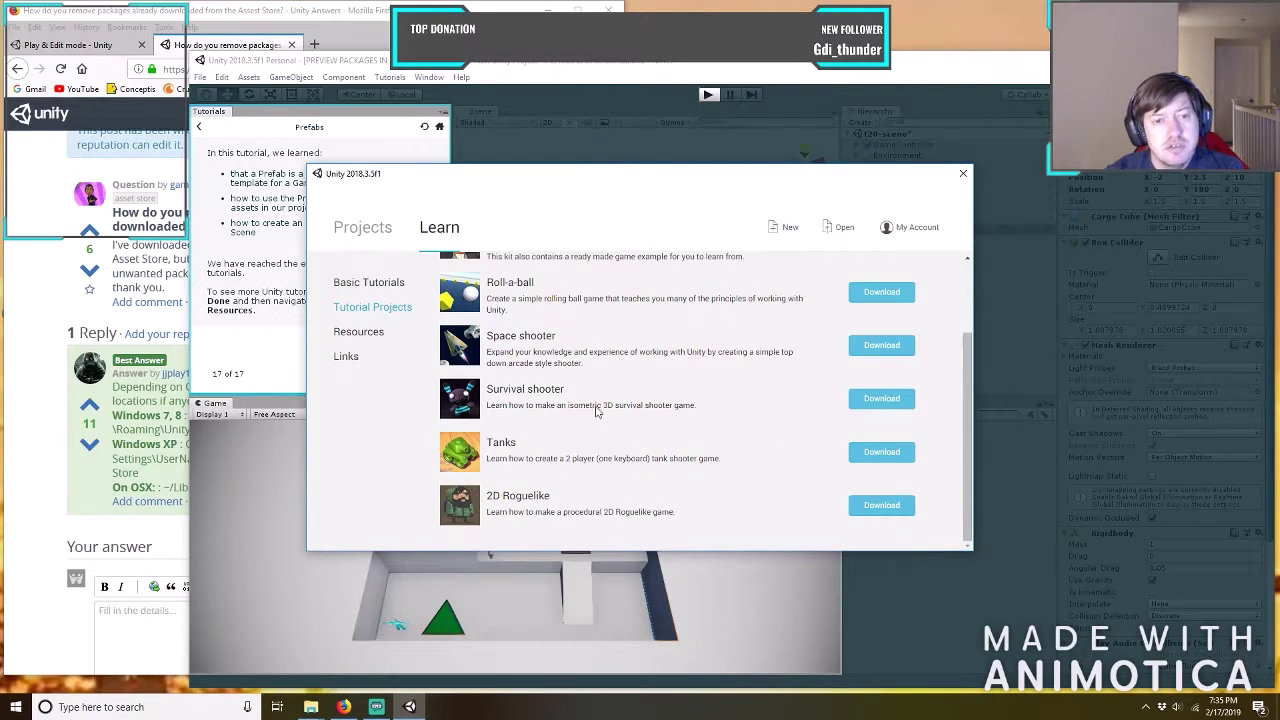
pyautogui.scroll(2, 617, 404)
pyautogui.scroll(-2, 634, 370)
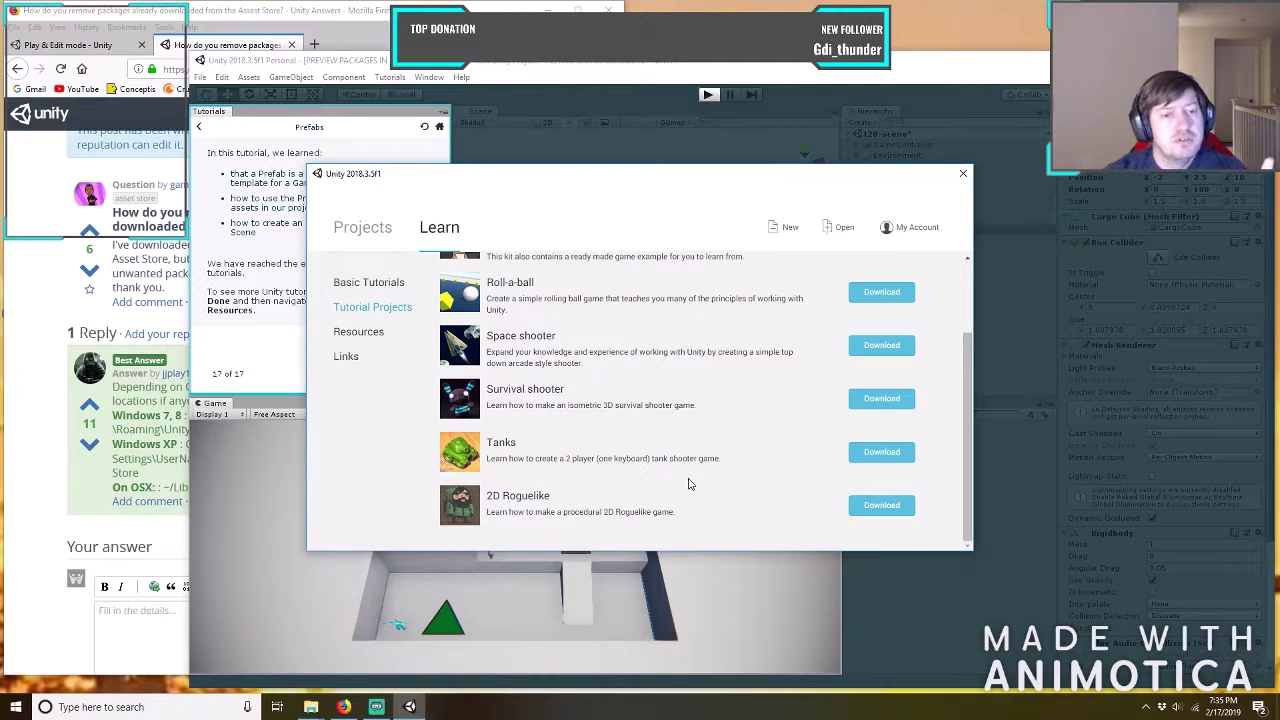
pyautogui.scroll(2, 688, 484)
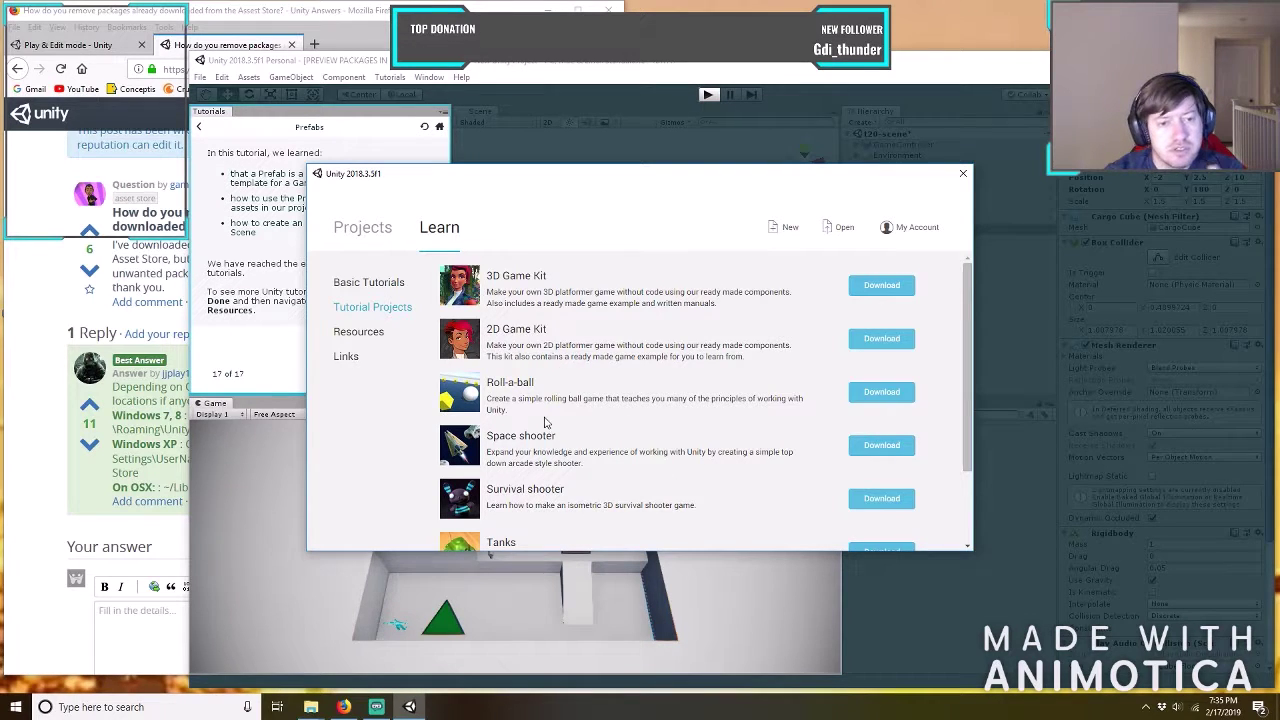
pyautogui.scroll(-2, 546, 425)
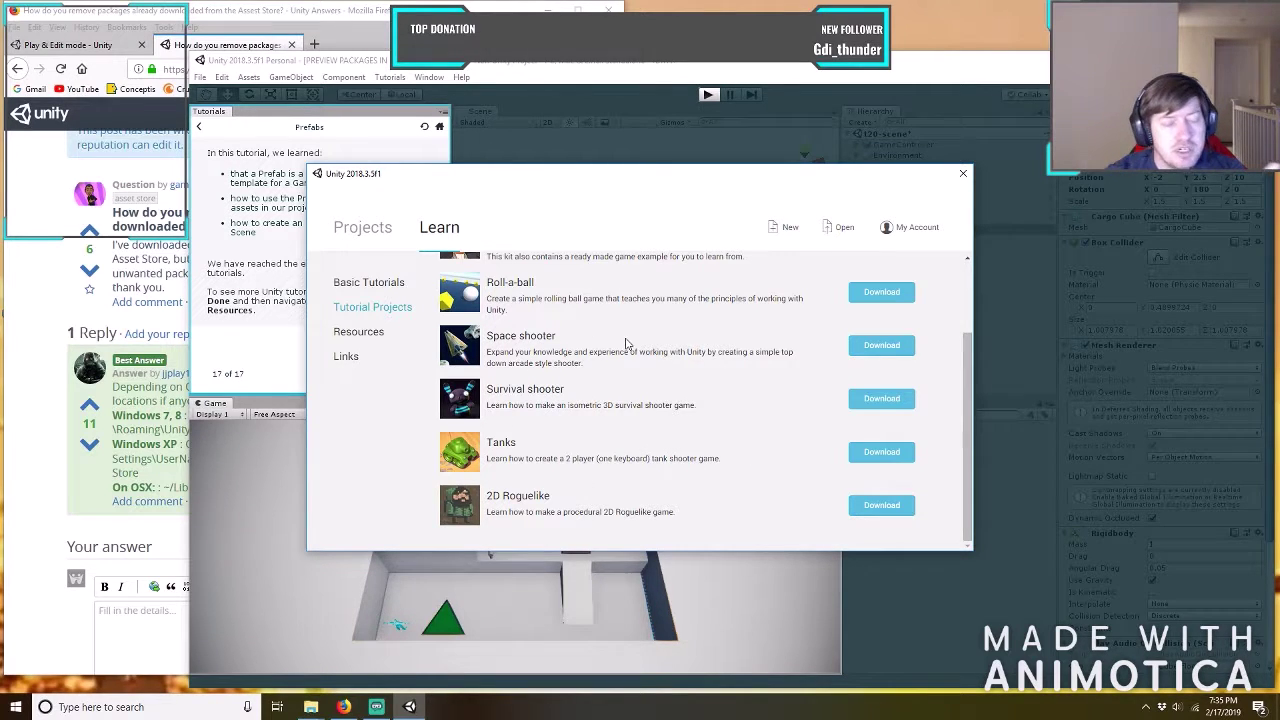
pyautogui.scroll(2, 610, 450)
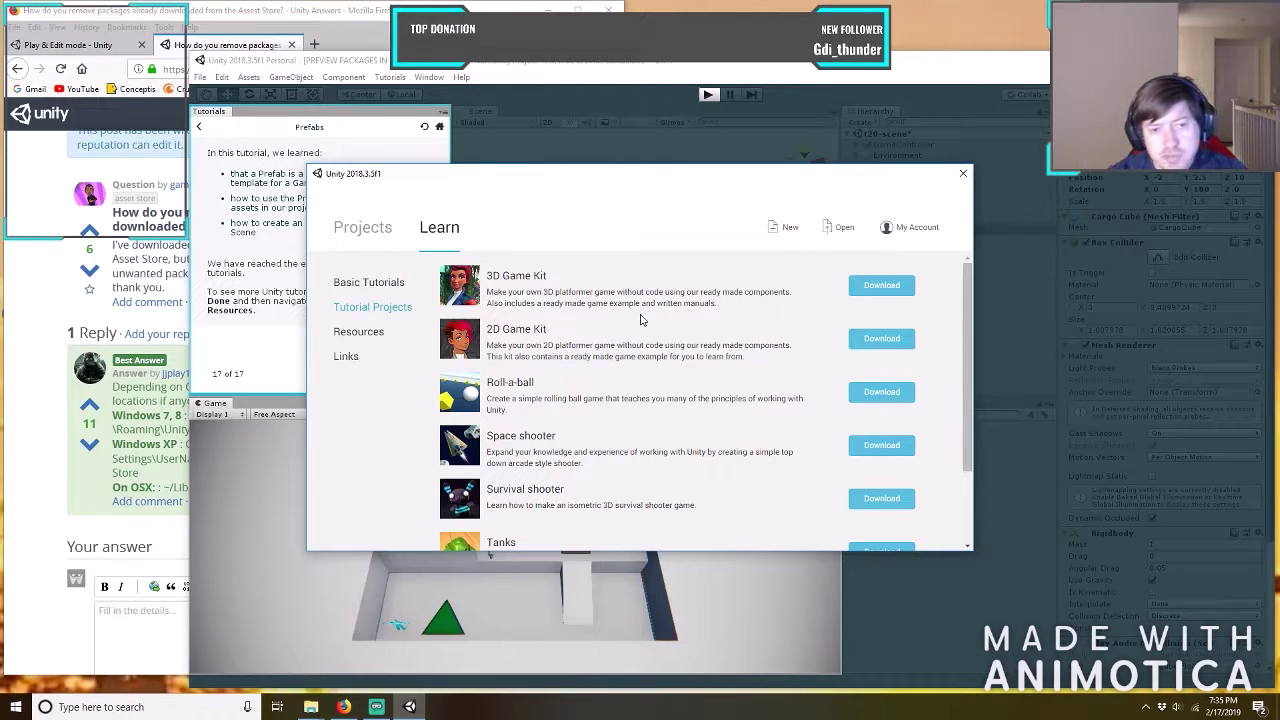
# Compare the basic tutorials with the tutorial projects and start downloading the 3D Game Kit project.
pyautogui.click(373, 287)
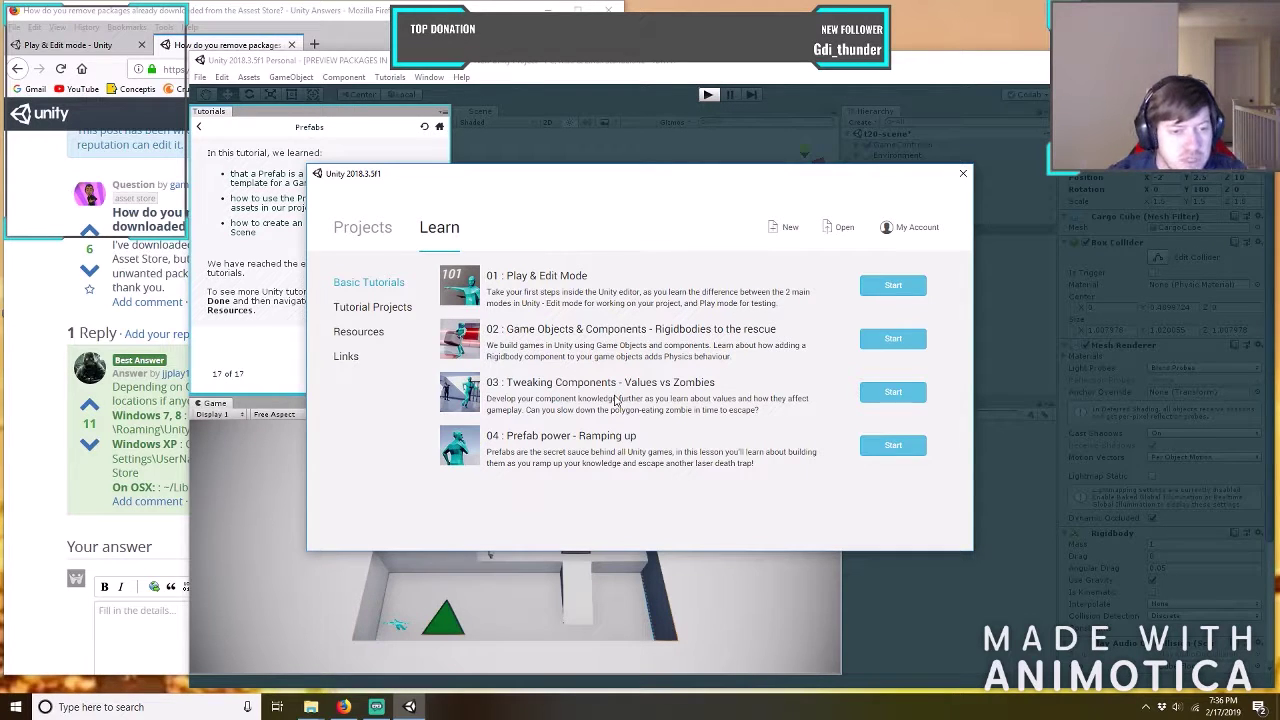
pyautogui.click(372, 307)
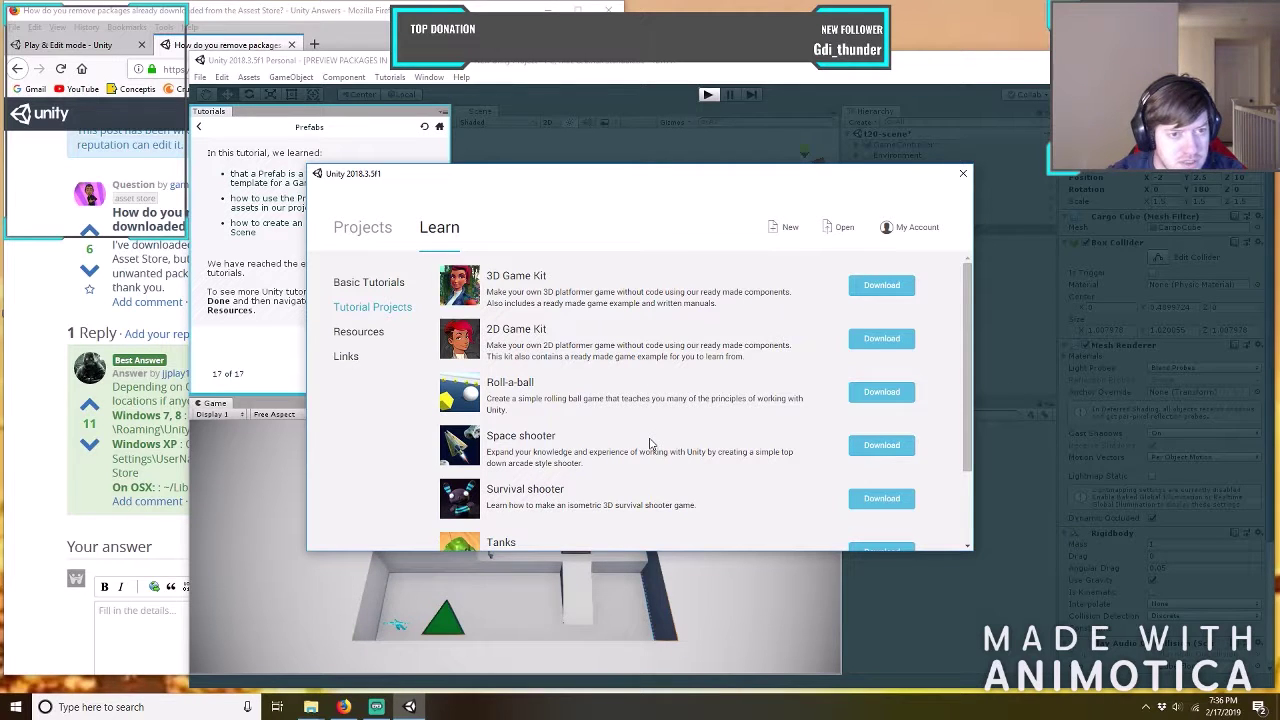
pyautogui.scroll(-2, 650, 444)
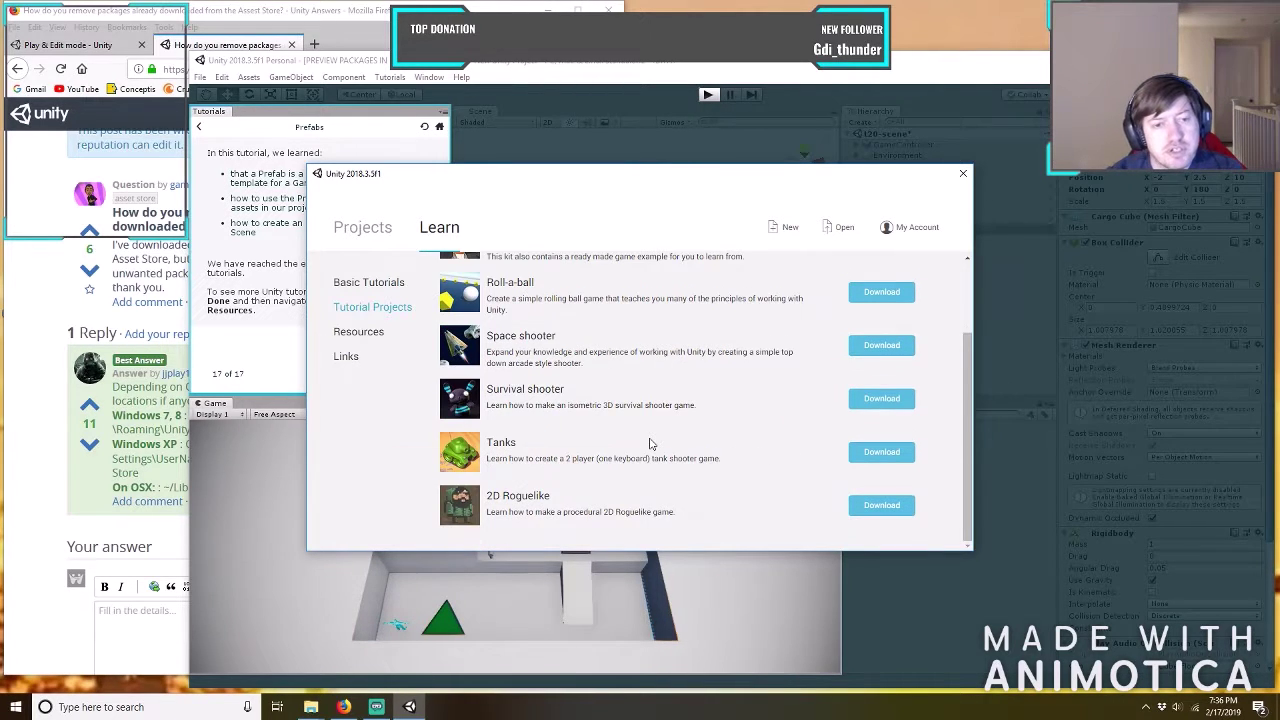
pyautogui.scroll(3, 650, 444)
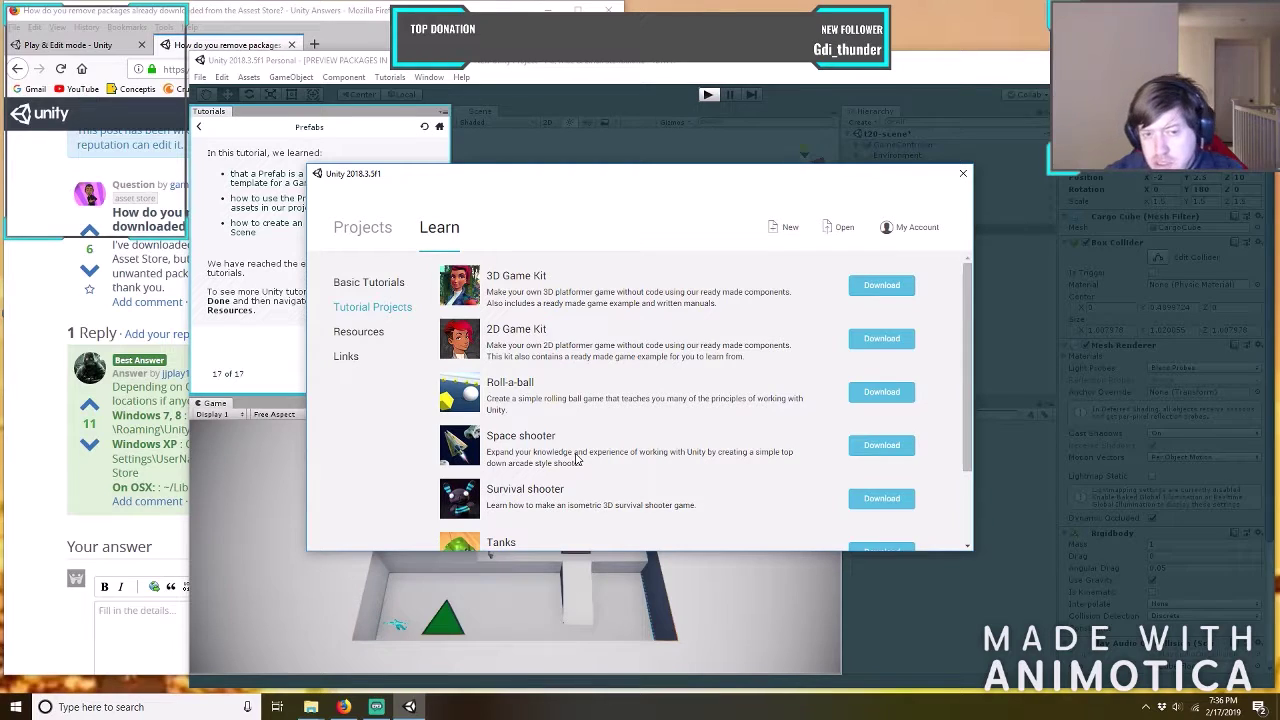
pyautogui.click(883, 292)
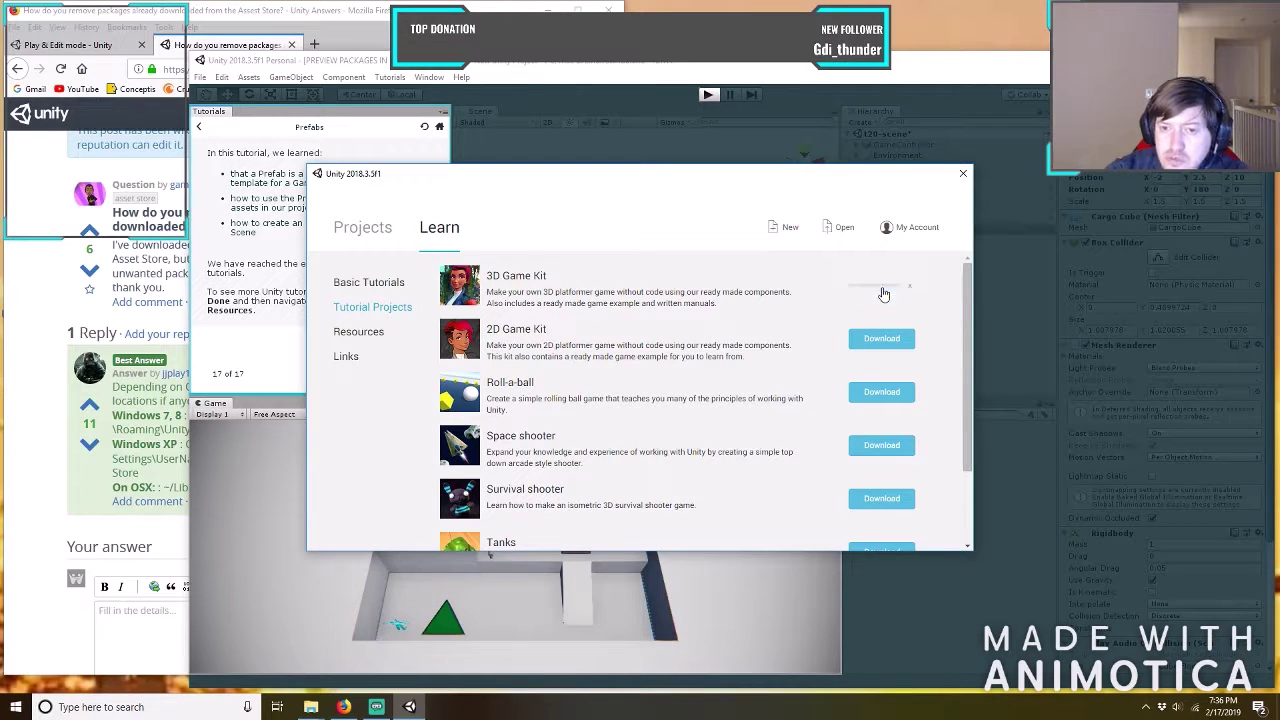